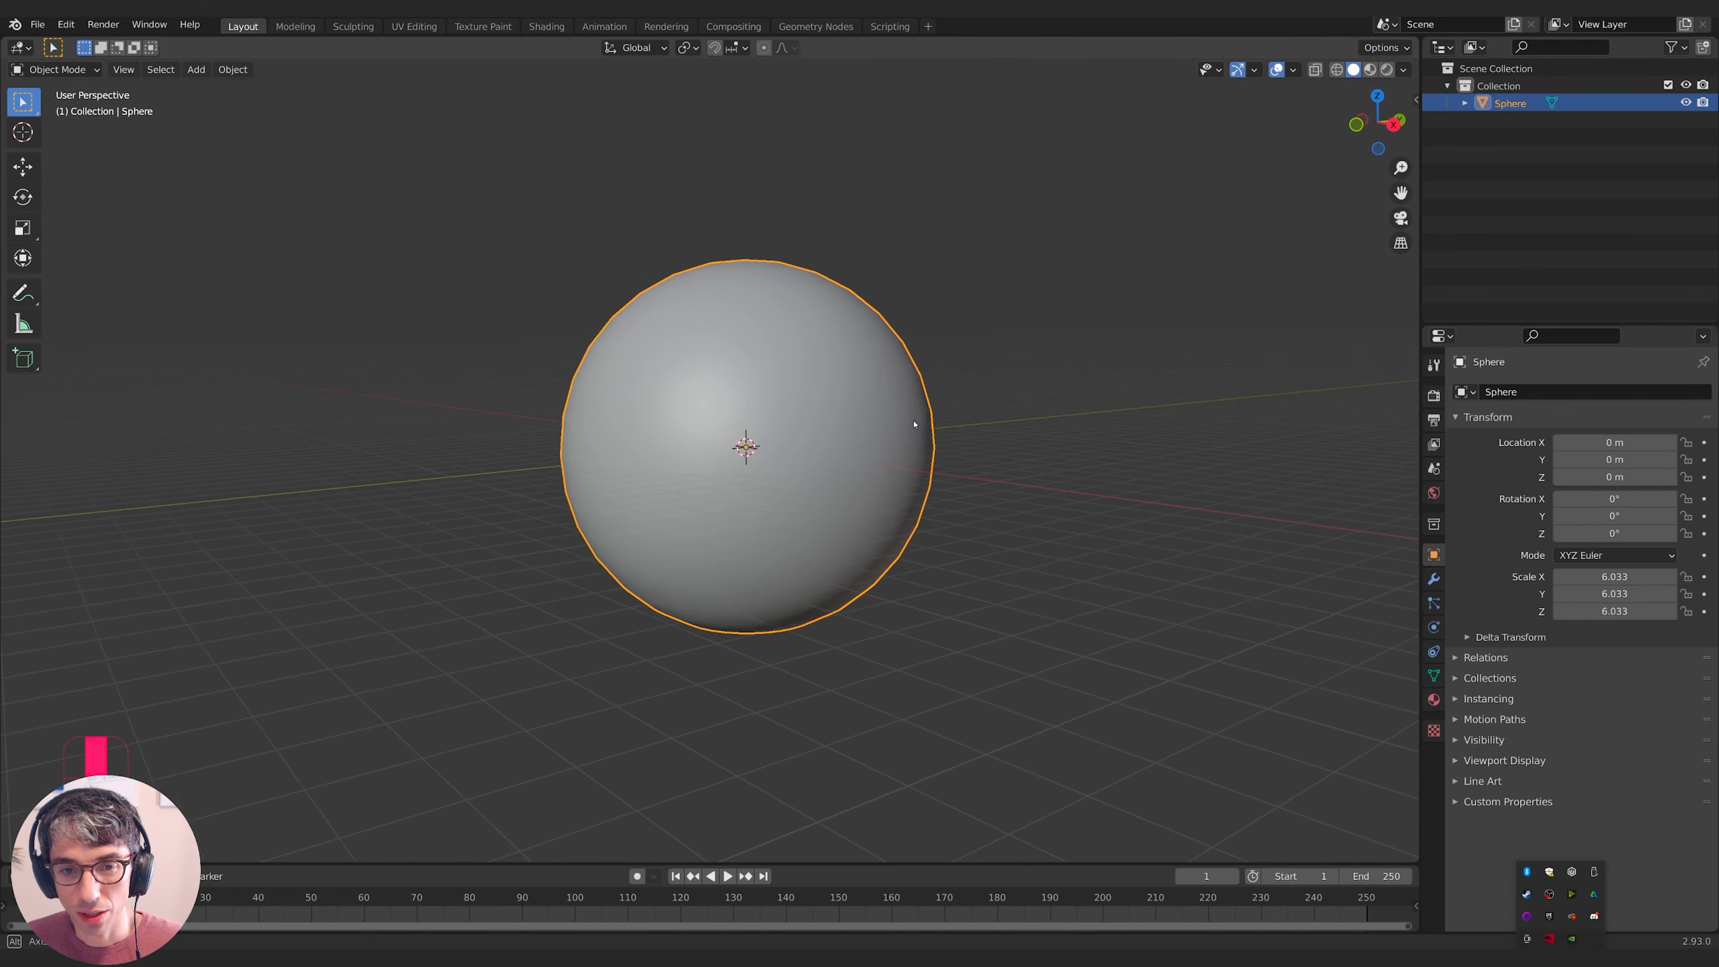
- Apply Shade Smooth to the 6.033-scaled sphere and bring up its modifier properties
middle_click_drag(839, 444, 903, 455)
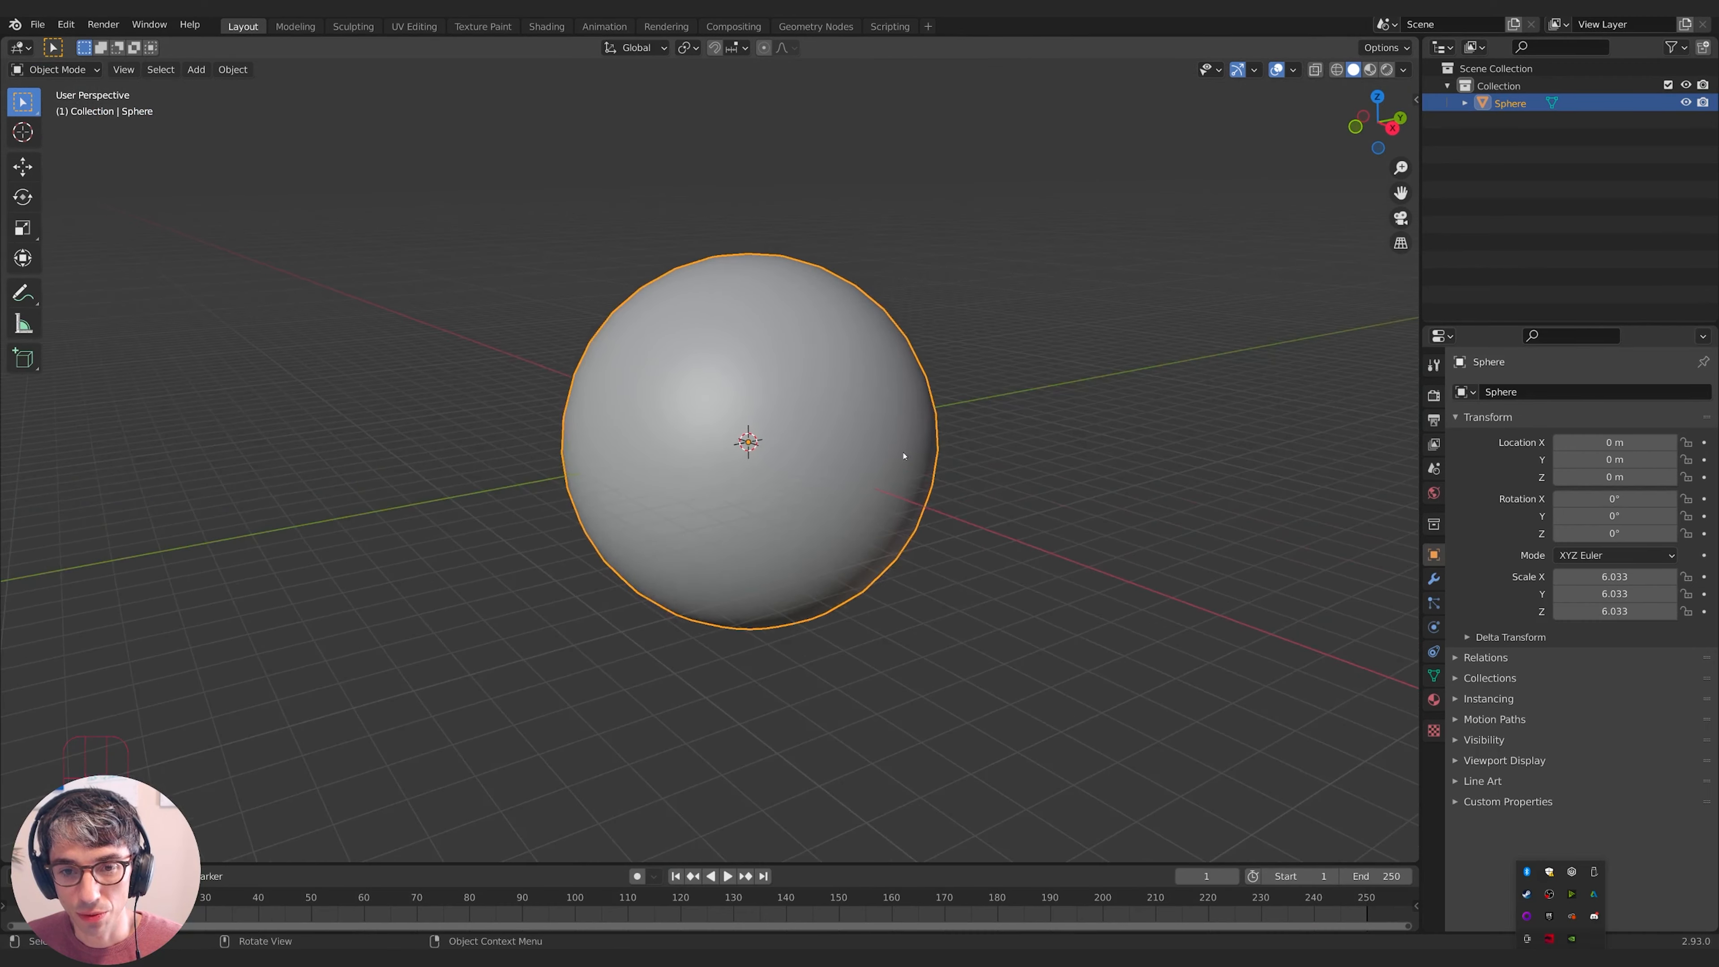
left_click(1433, 578)
- Add a Subdivision Surface modifier to the sphere at viewport level 2
left_click(1548, 392)
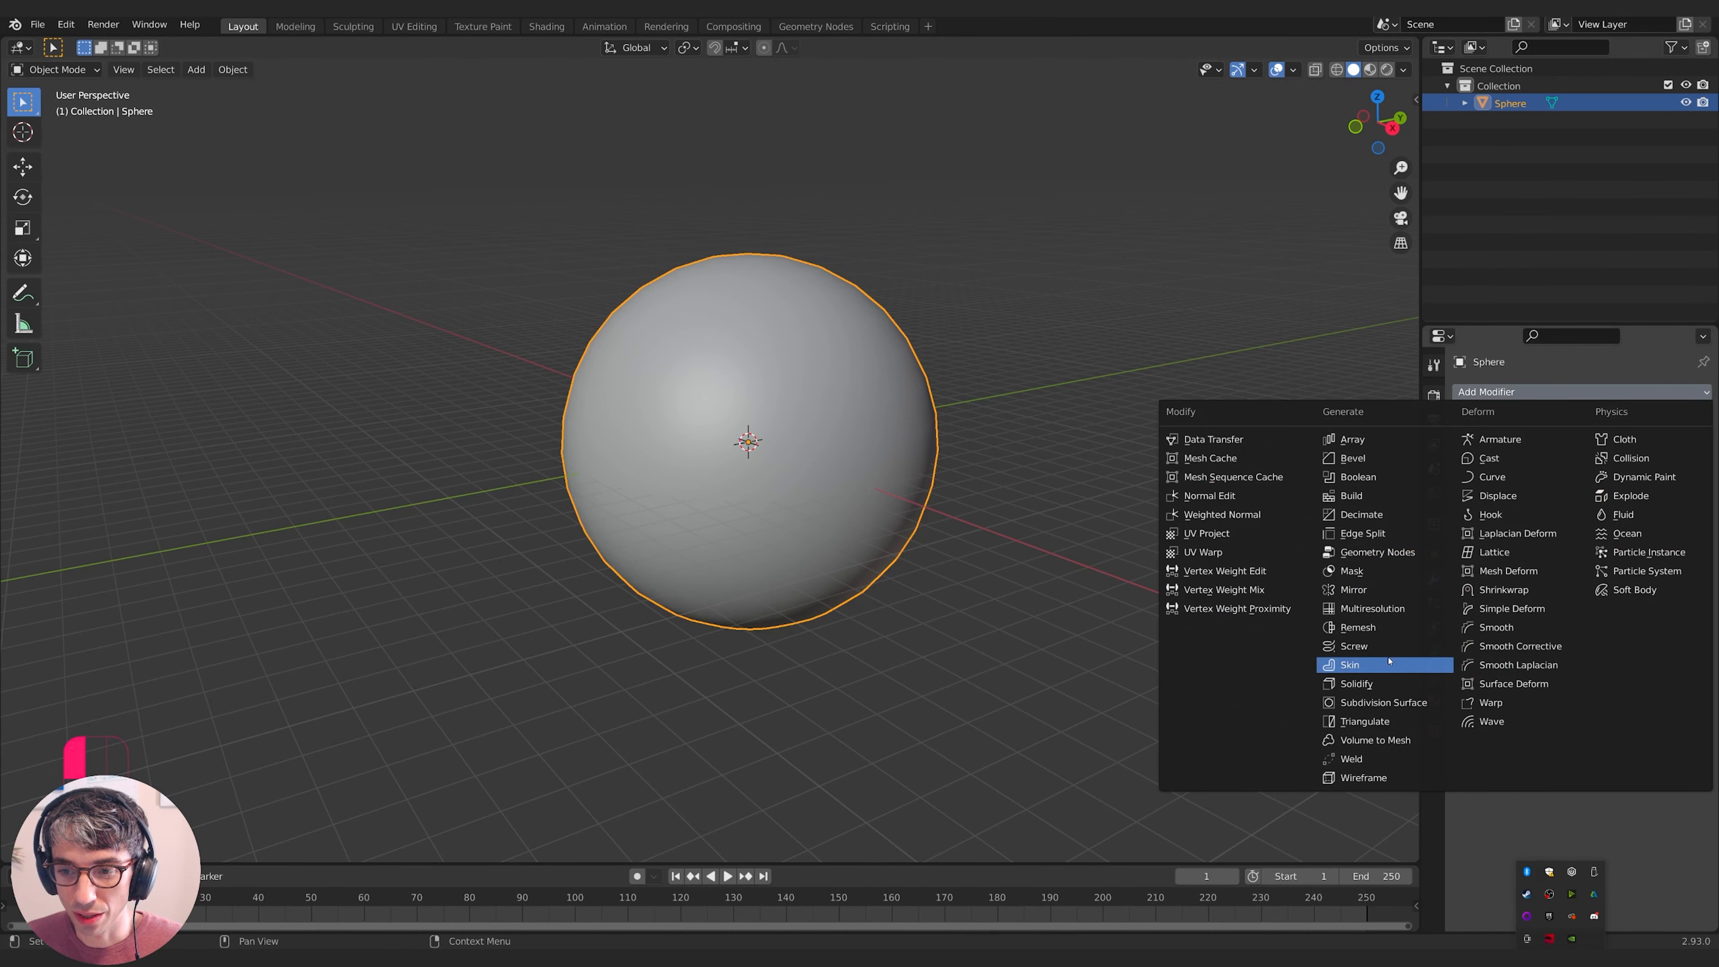
left_click(1380, 702)
scroll(1112, 540, "up", 2)
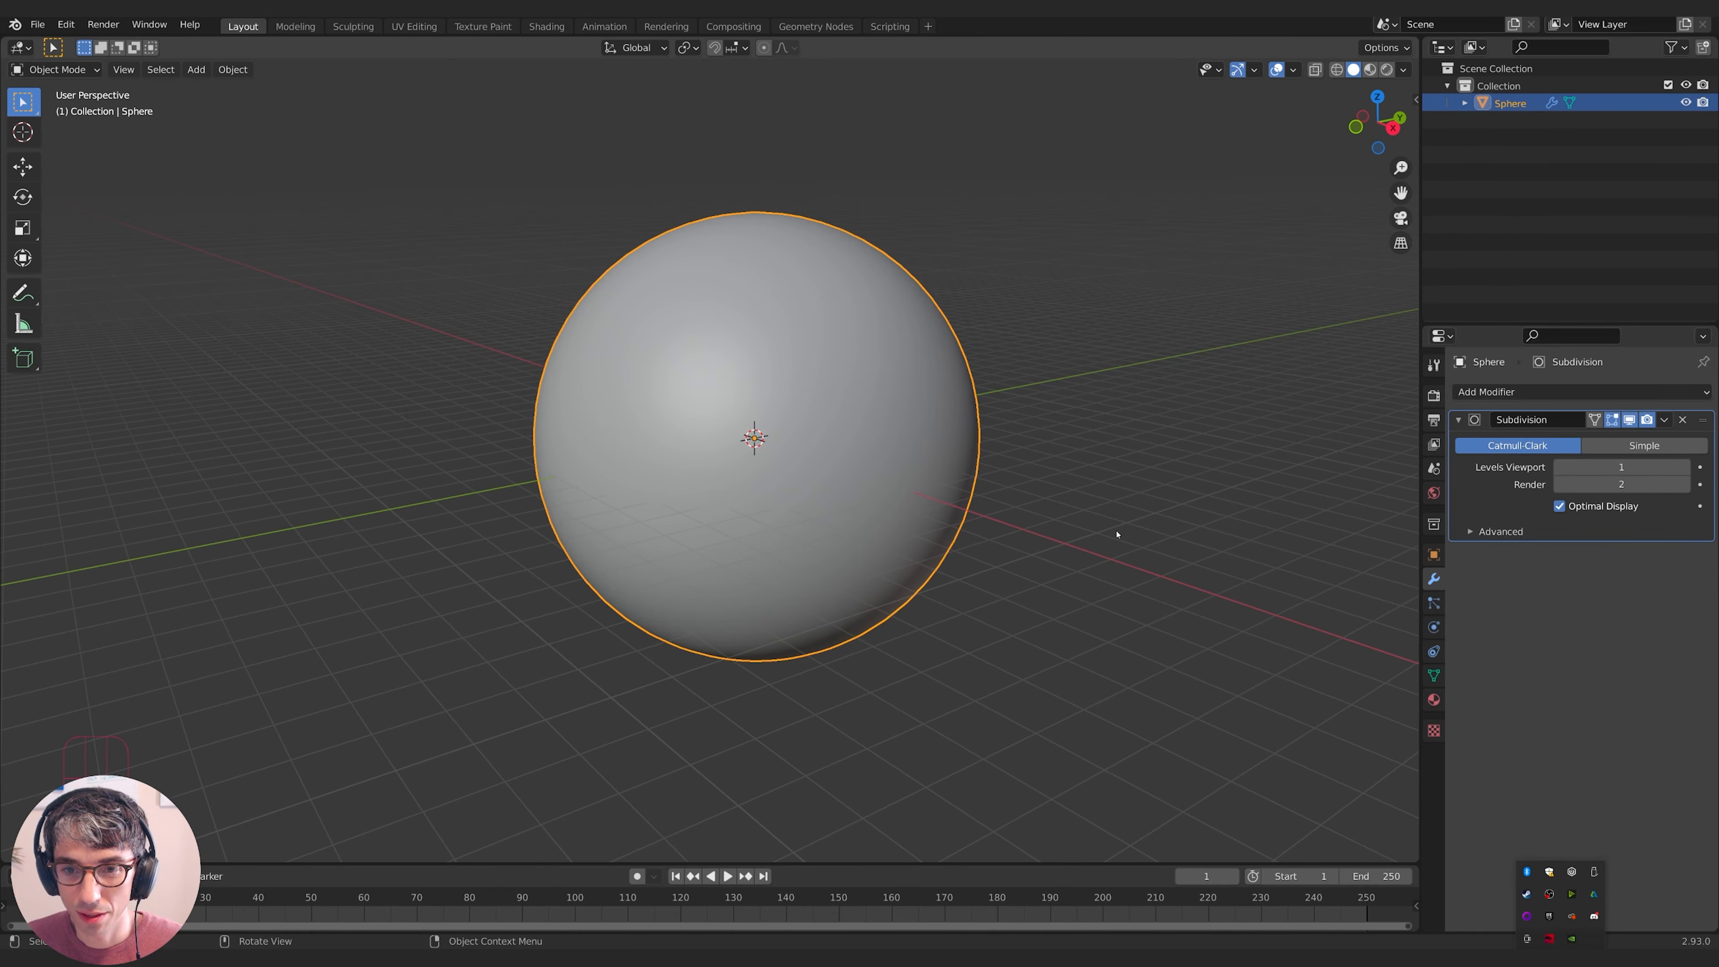
key("alt+a")
key("ctrl+2")
middle_click_drag(1161, 491, 787, 676)
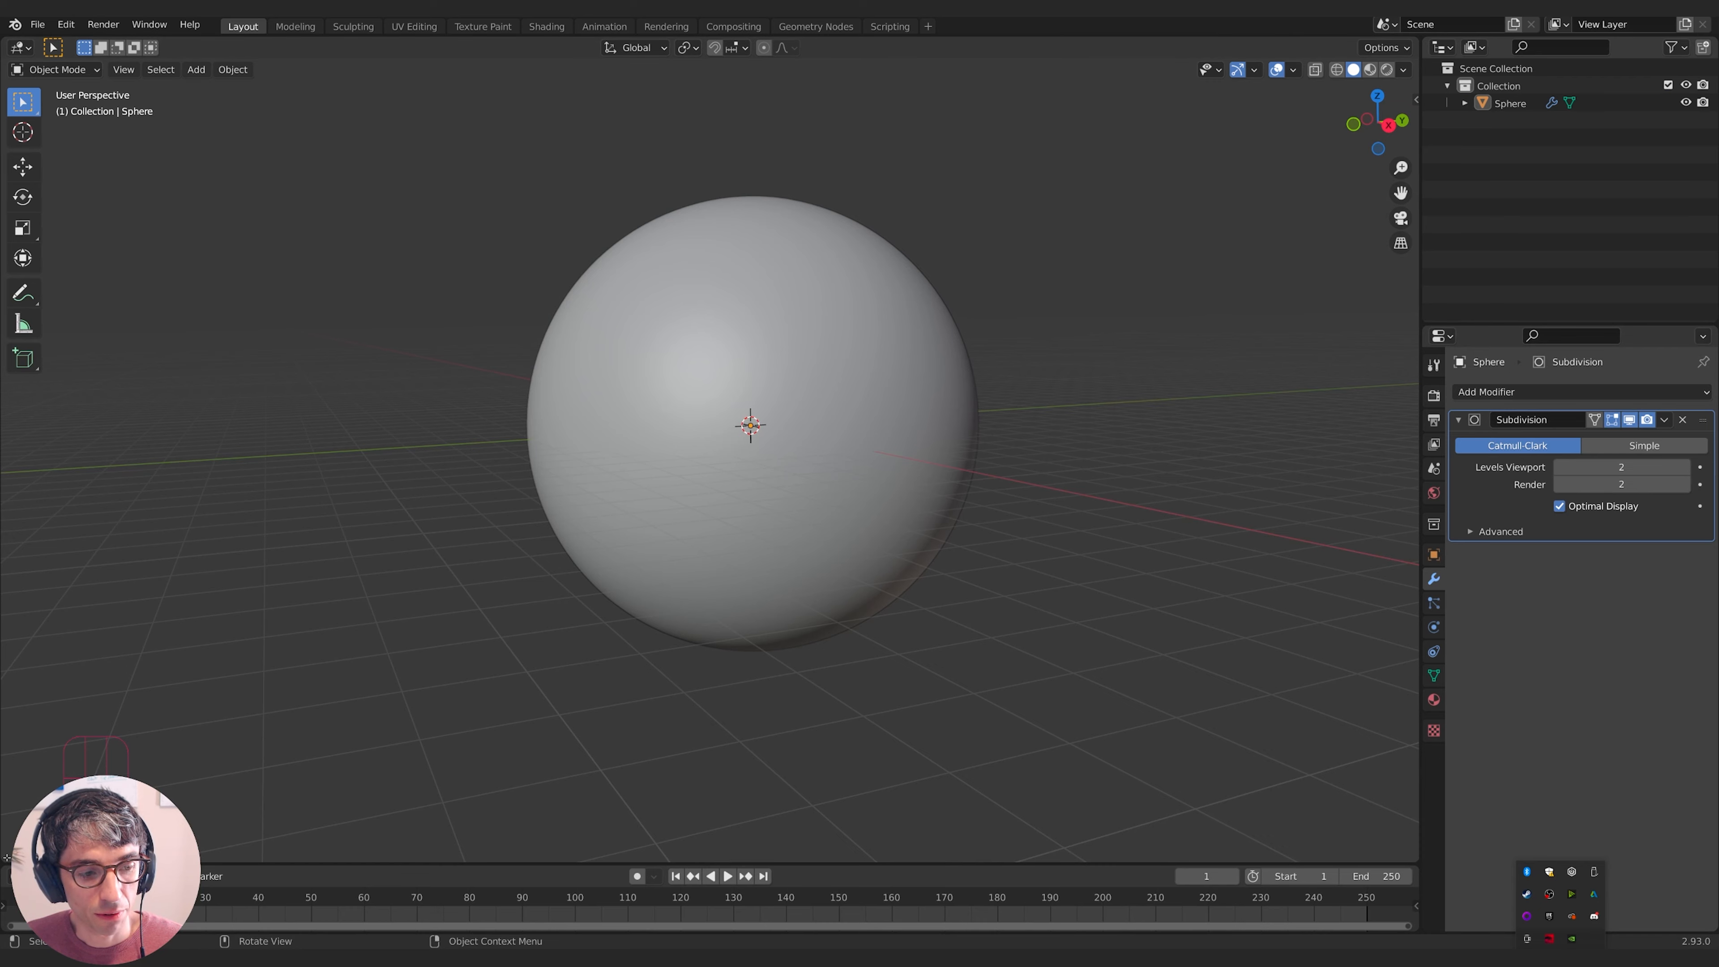
- Split the 3D view in two and enable Eevee Ambient Occlusion, Bloom and Screen Space Reflections
left_click_drag(3, 859, 683, 745)
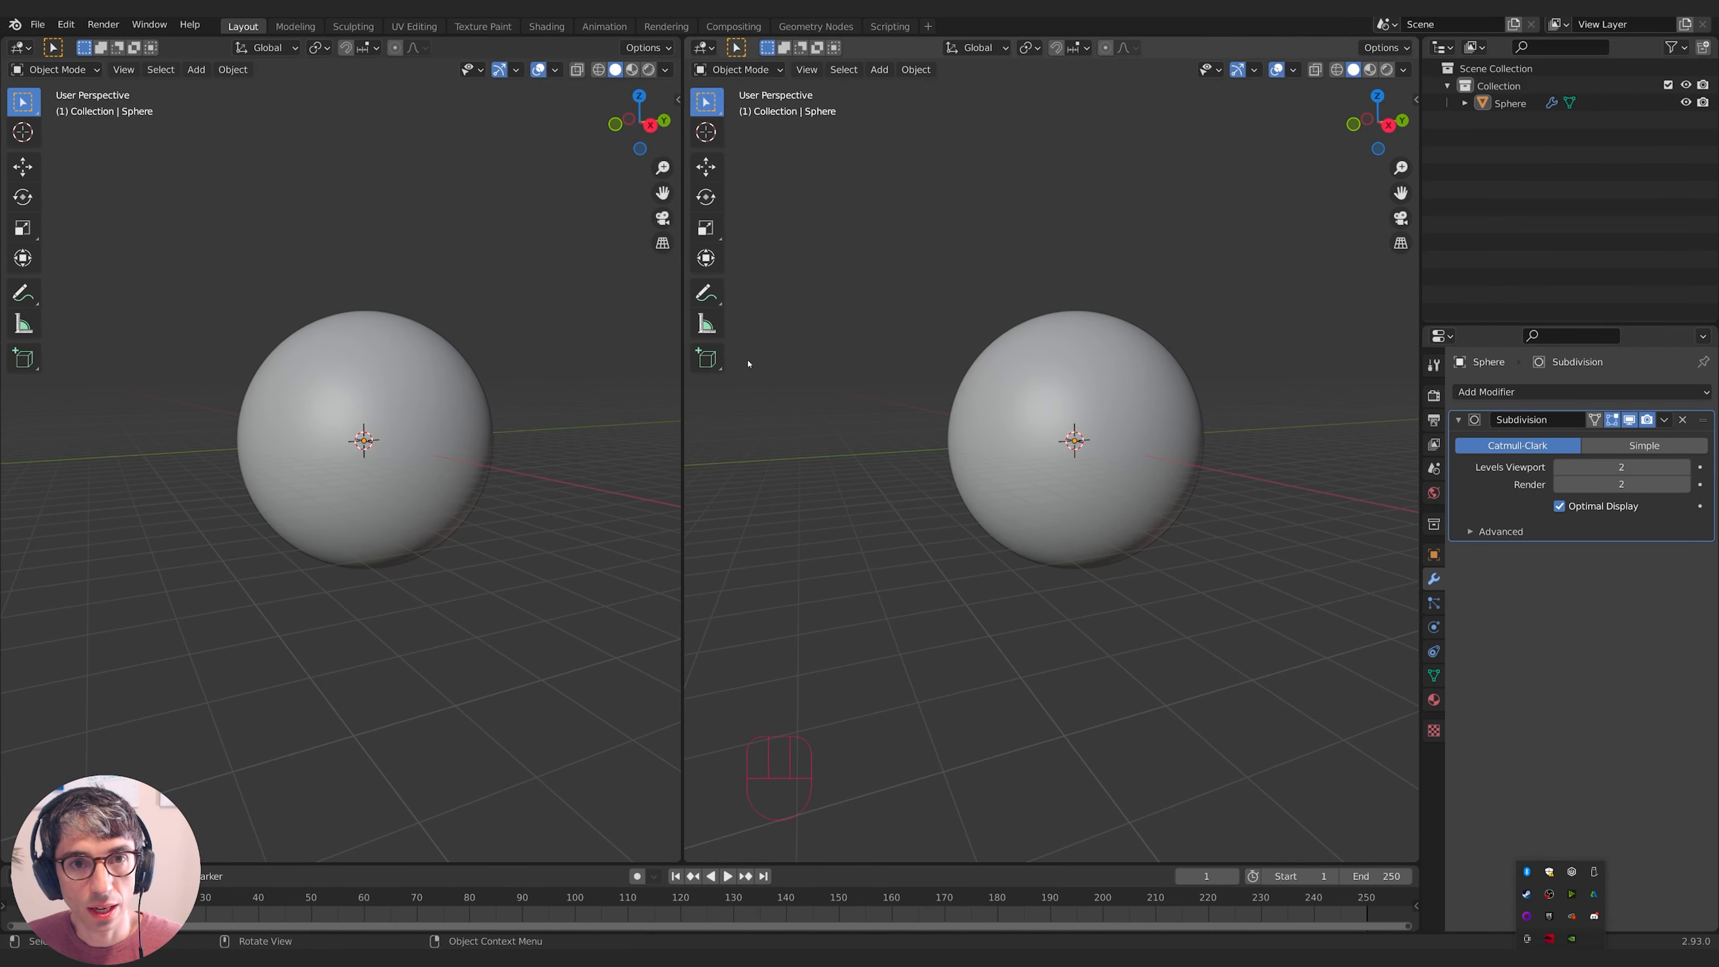
left_click(1433, 395)
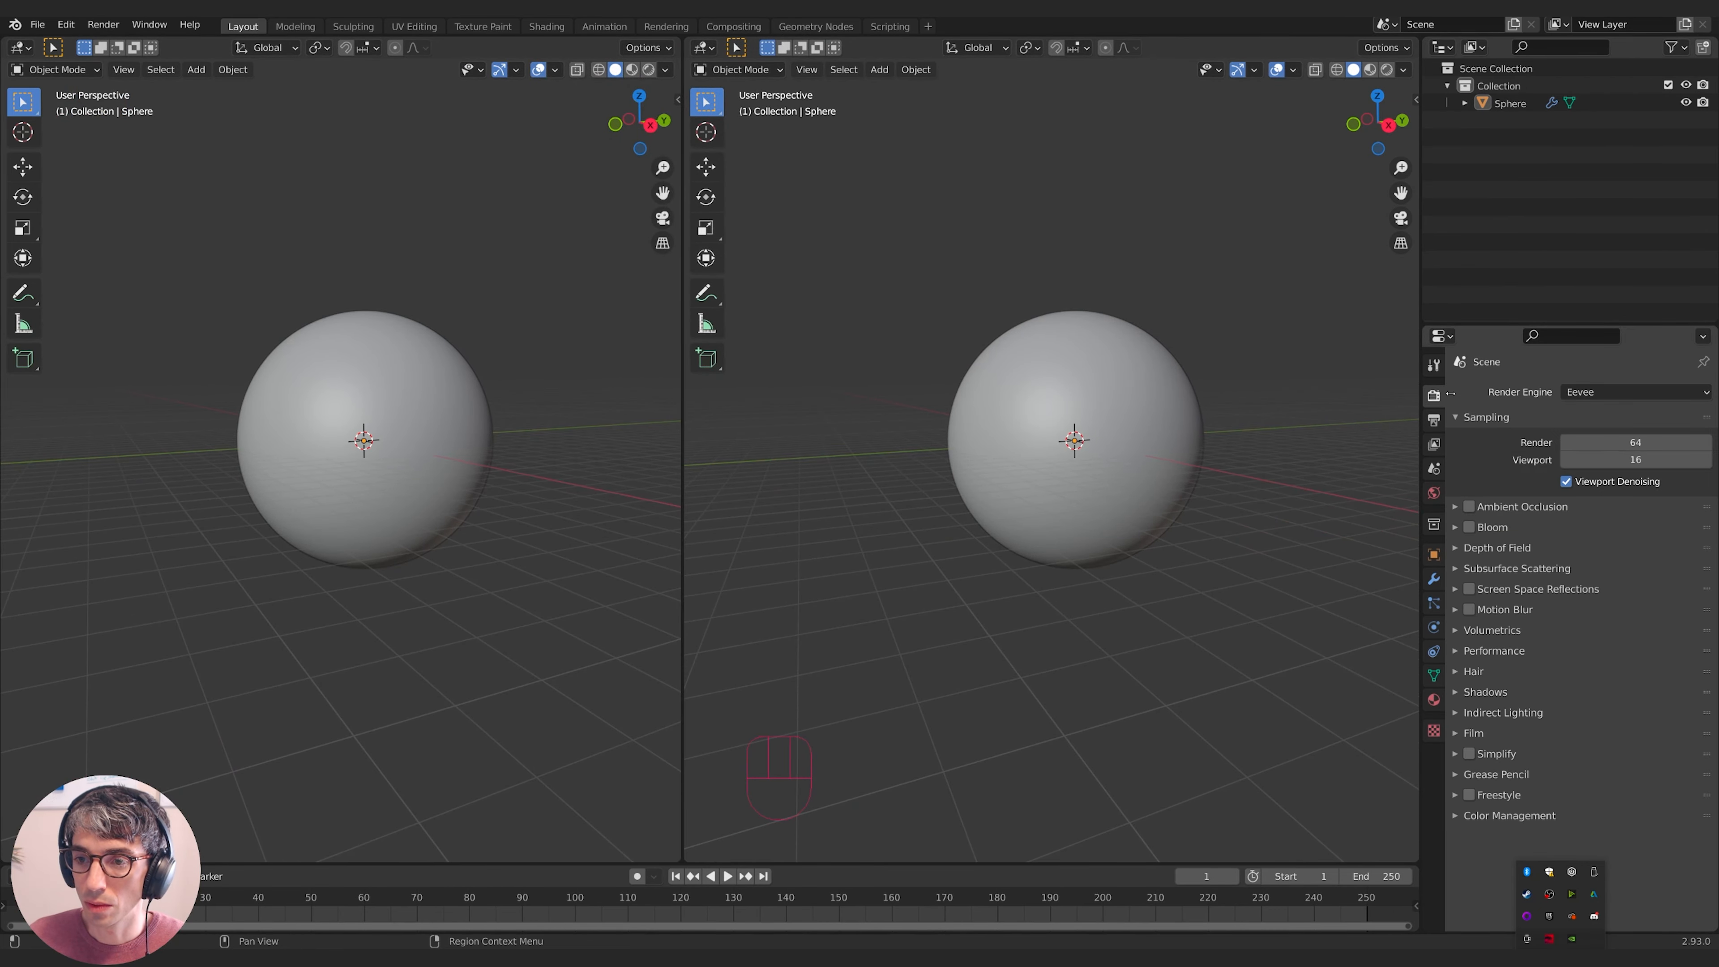
left_click(1469, 506)
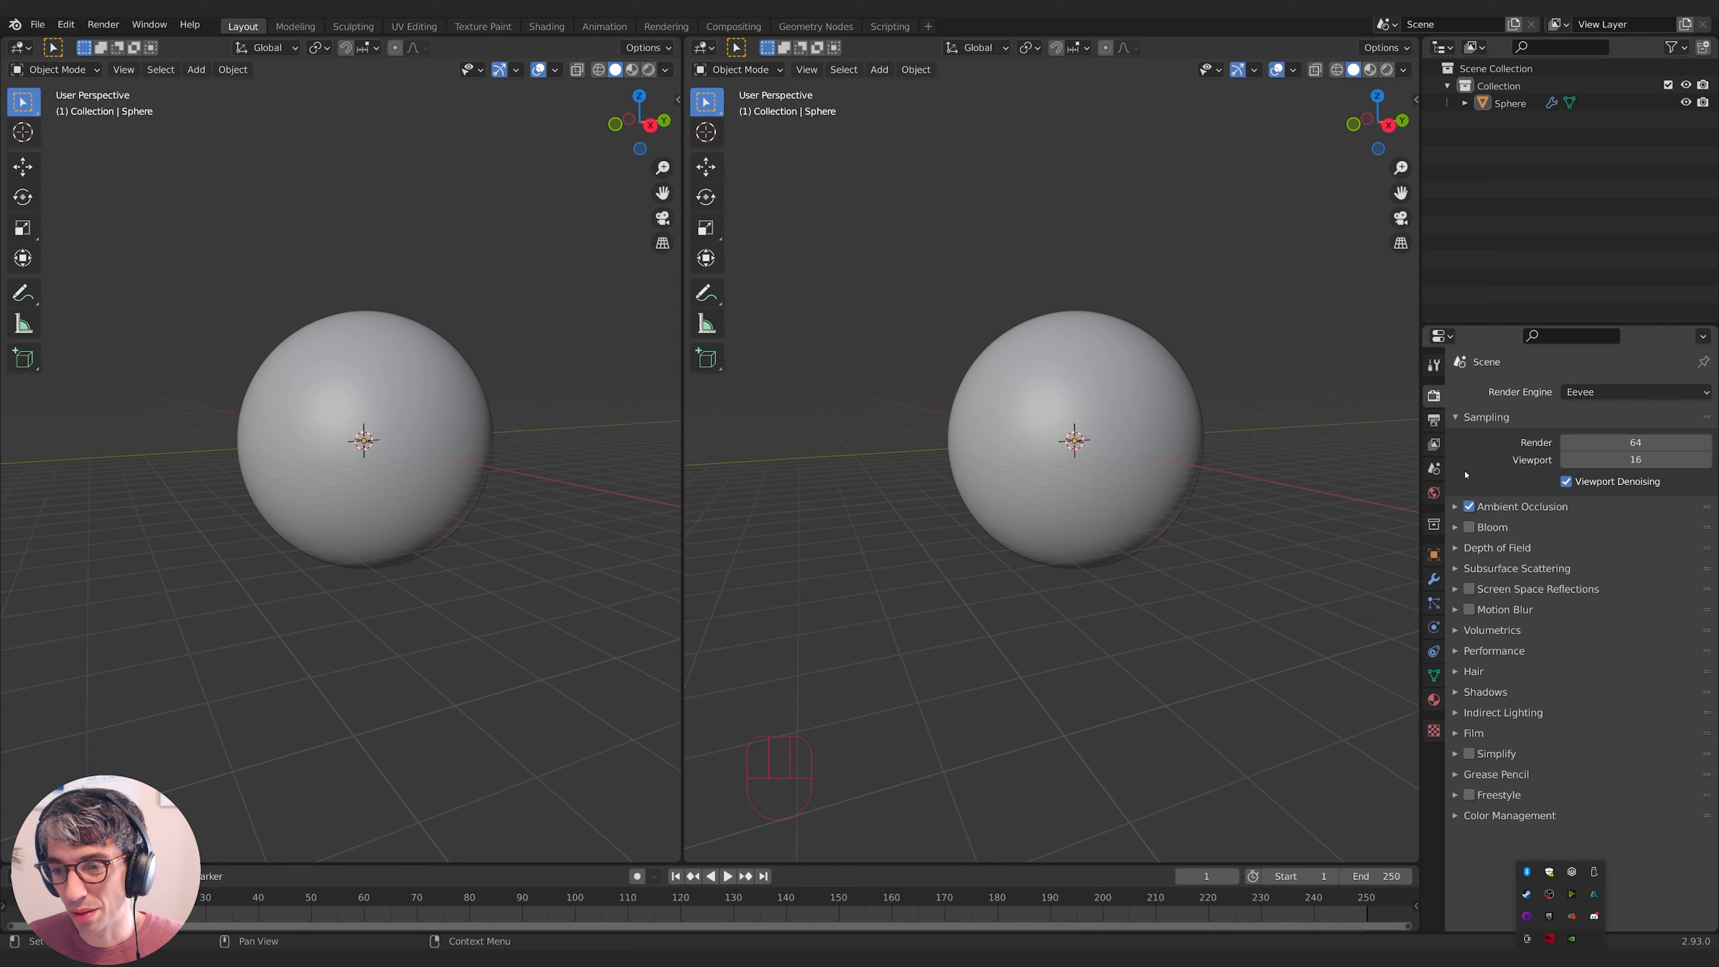
left_click(1488, 529)
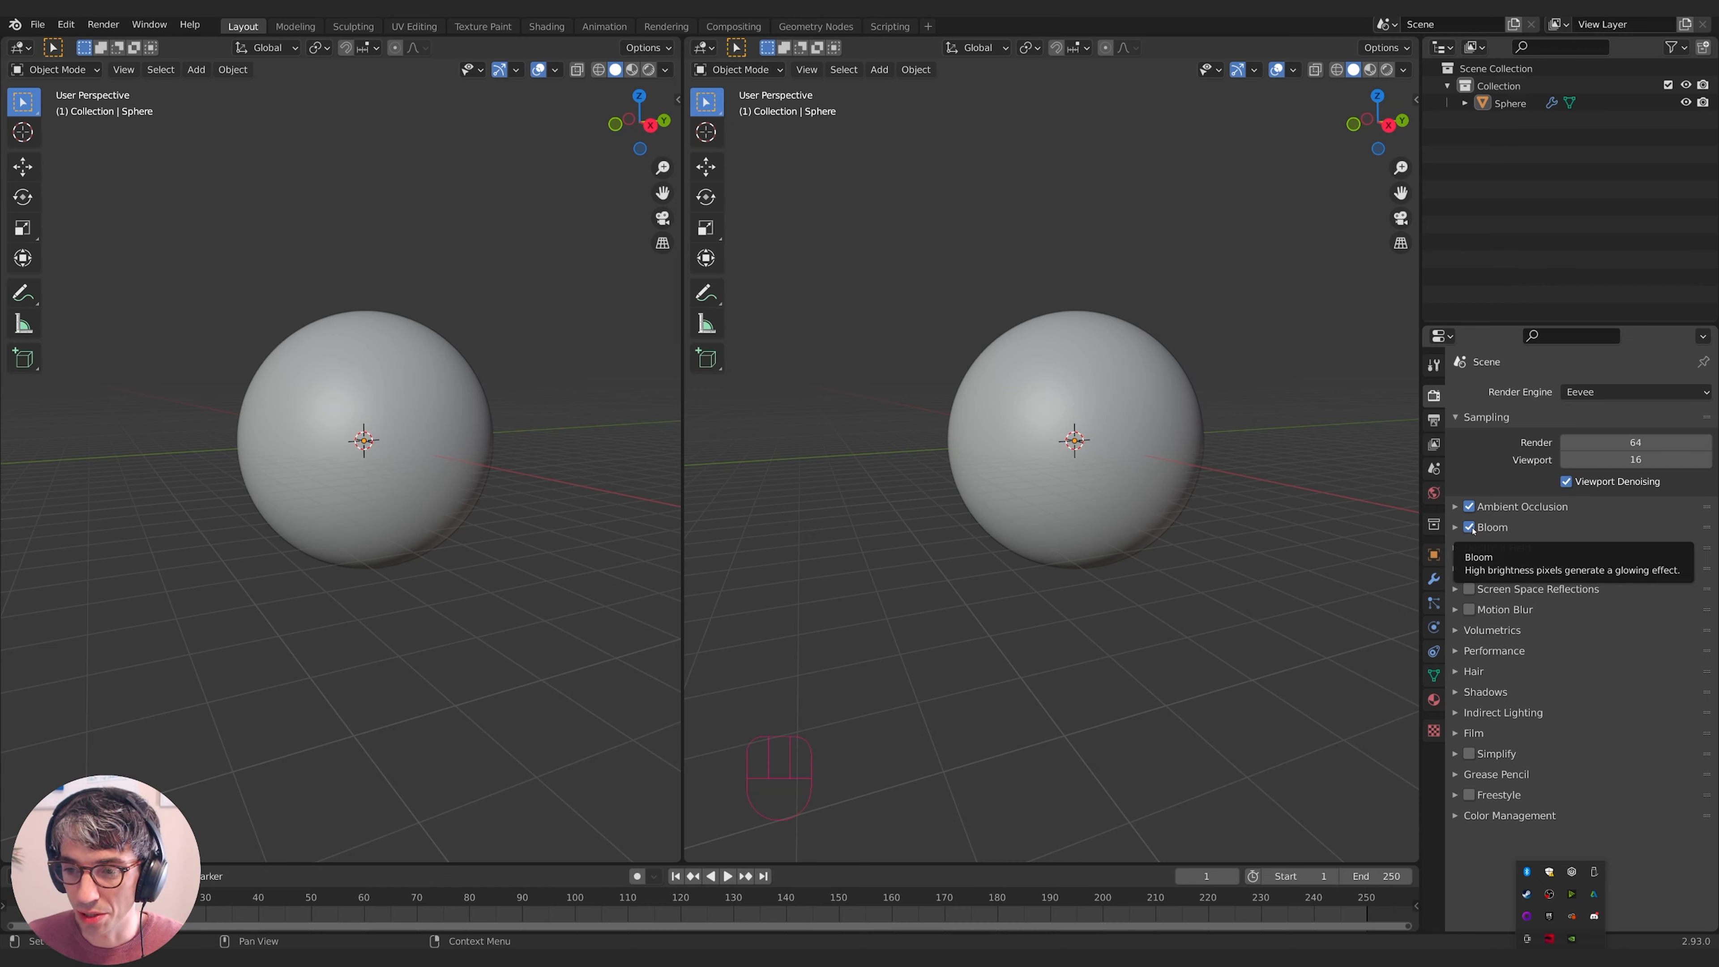
left_click(1469, 589)
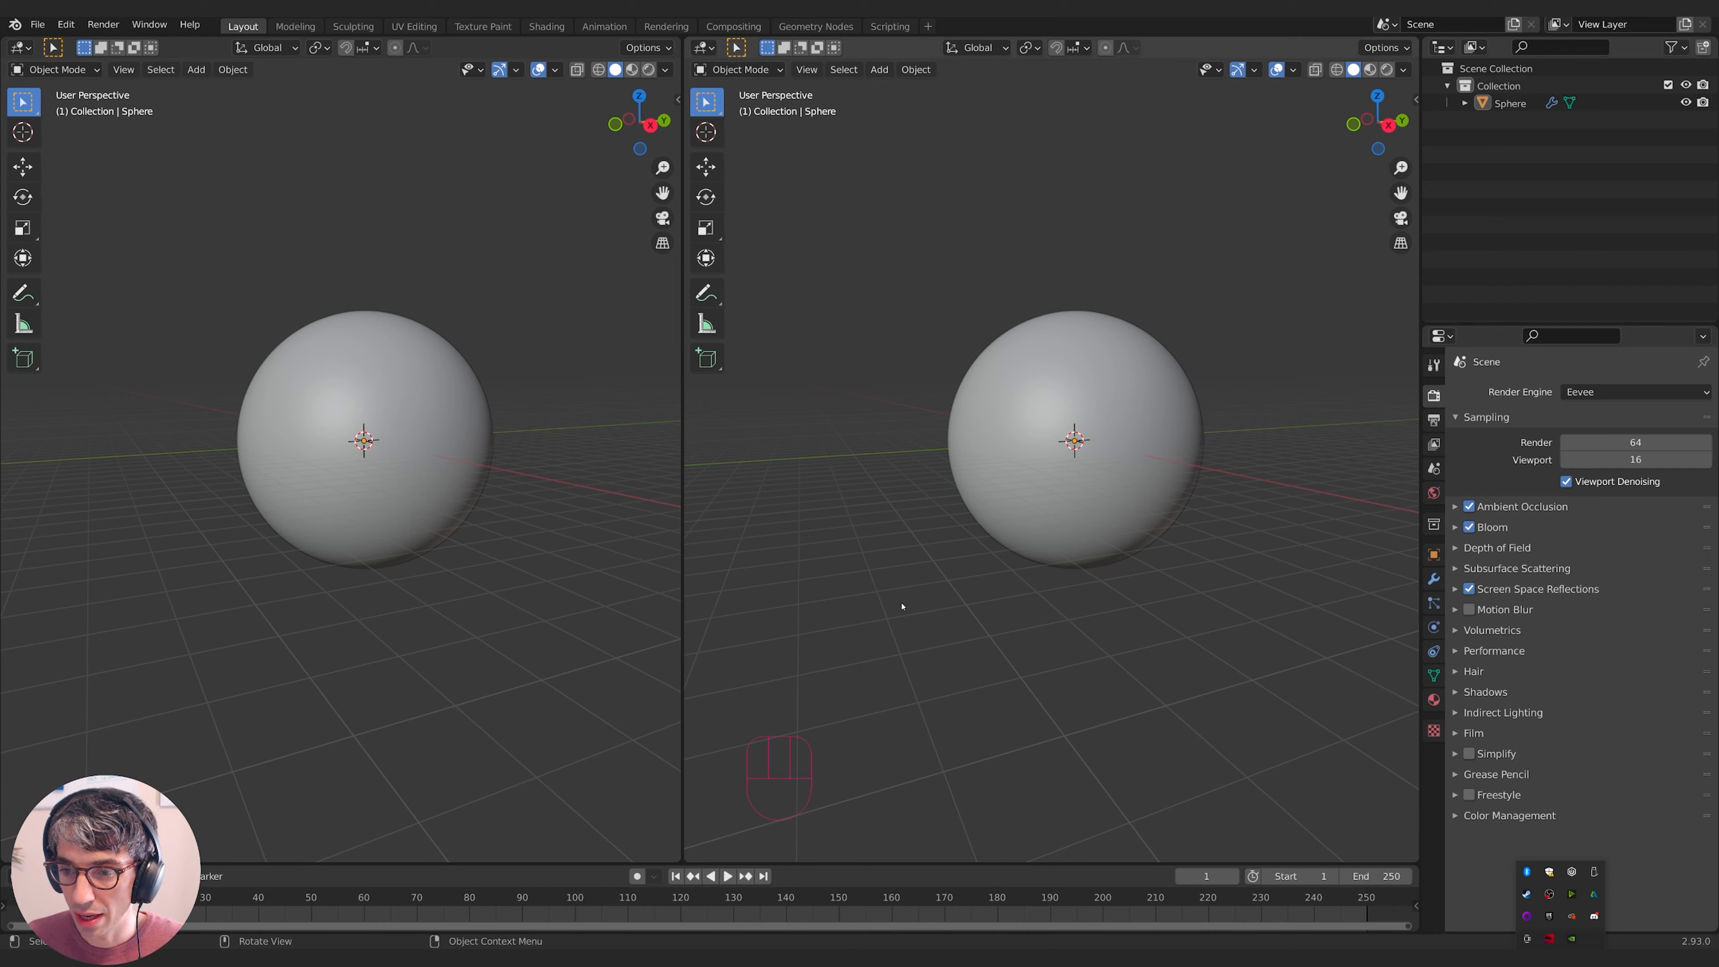
- Make the left view wider than the right one
middle_click_drag(941, 600, 1012, 598)
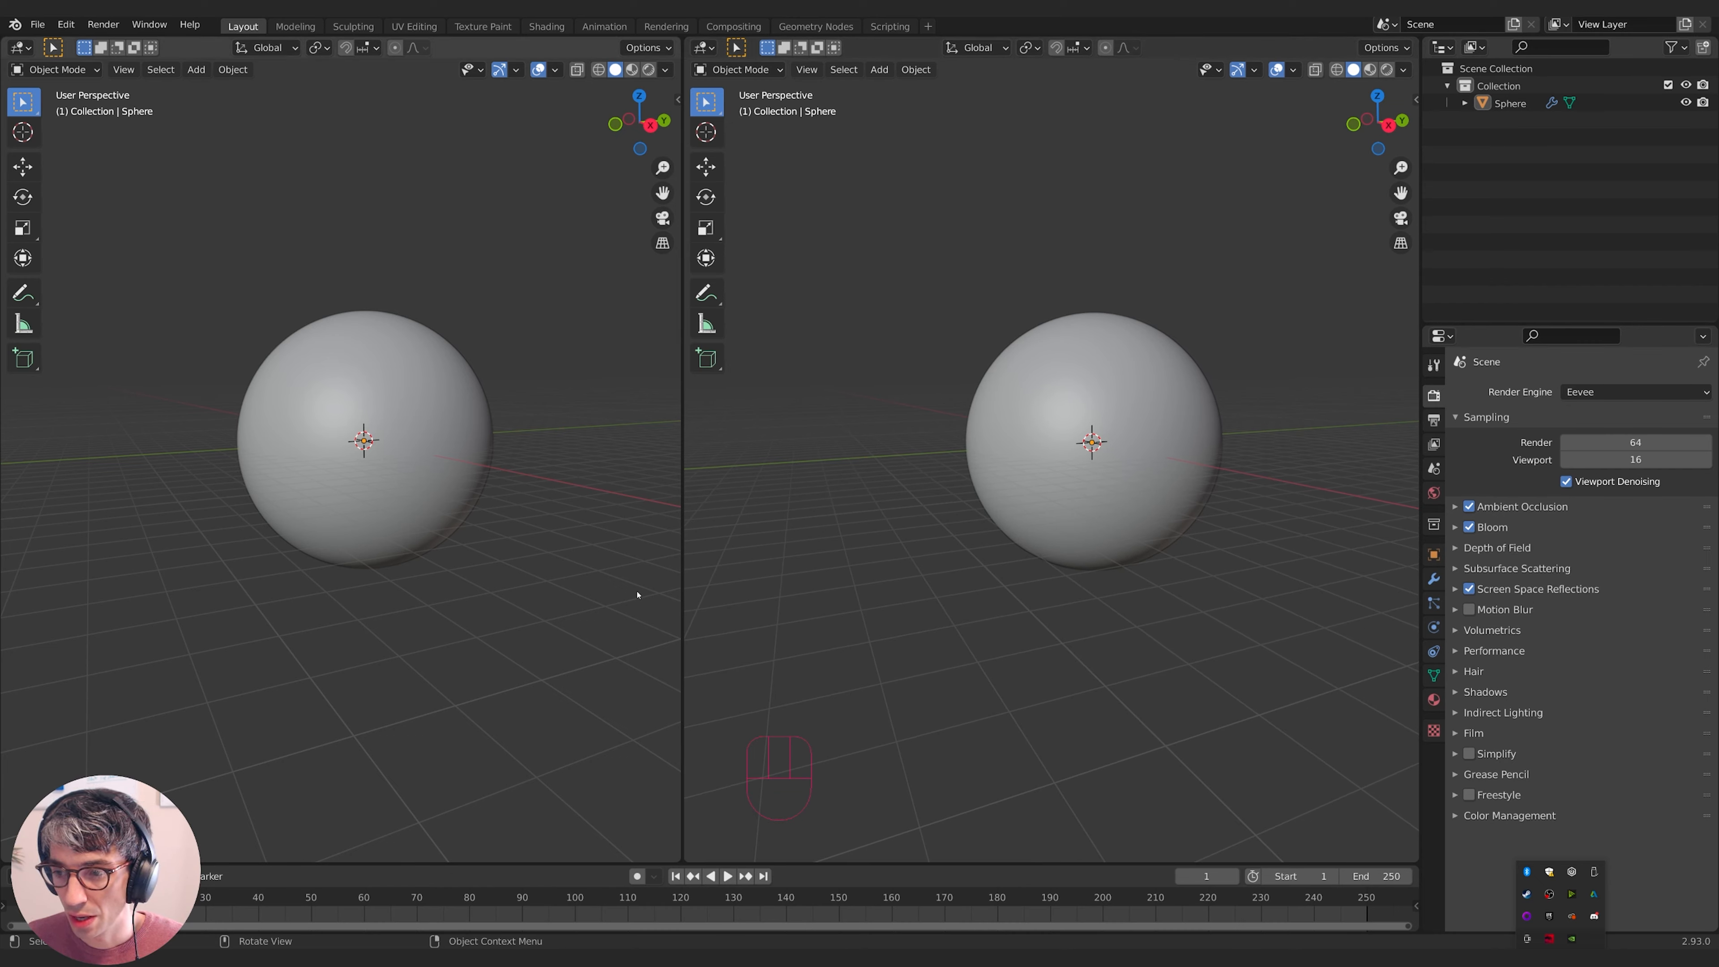
left_click_drag(680, 563, 844, 565)
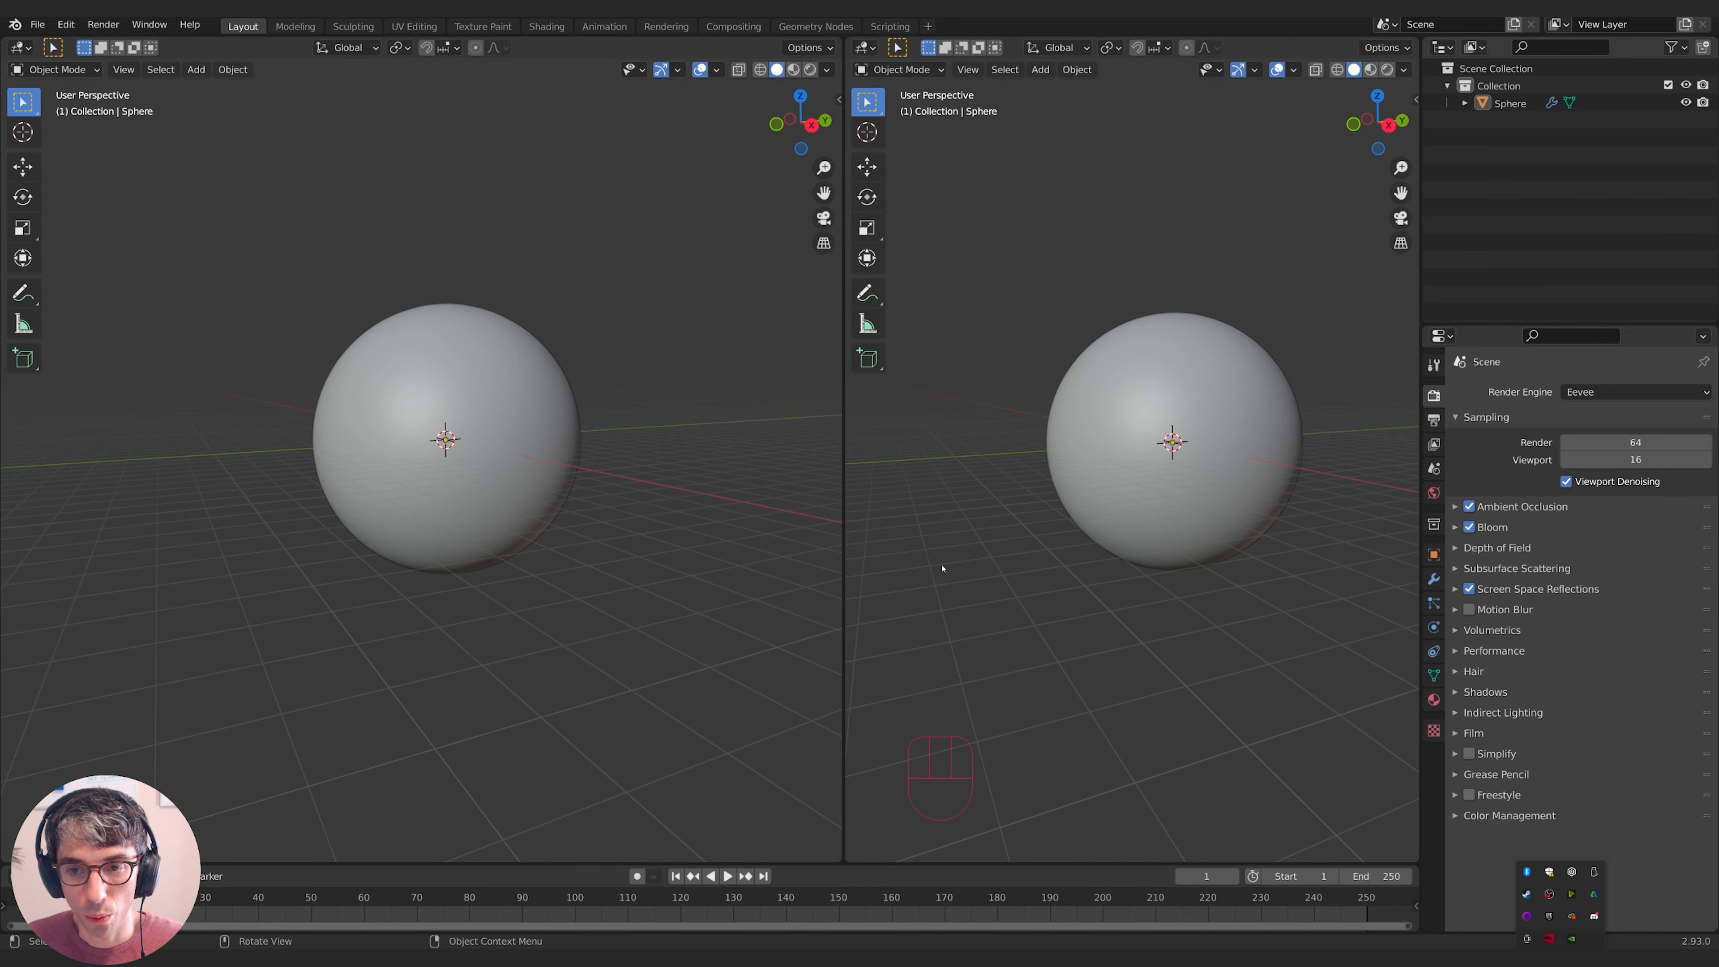
scroll(1145, 572, "up", 2)
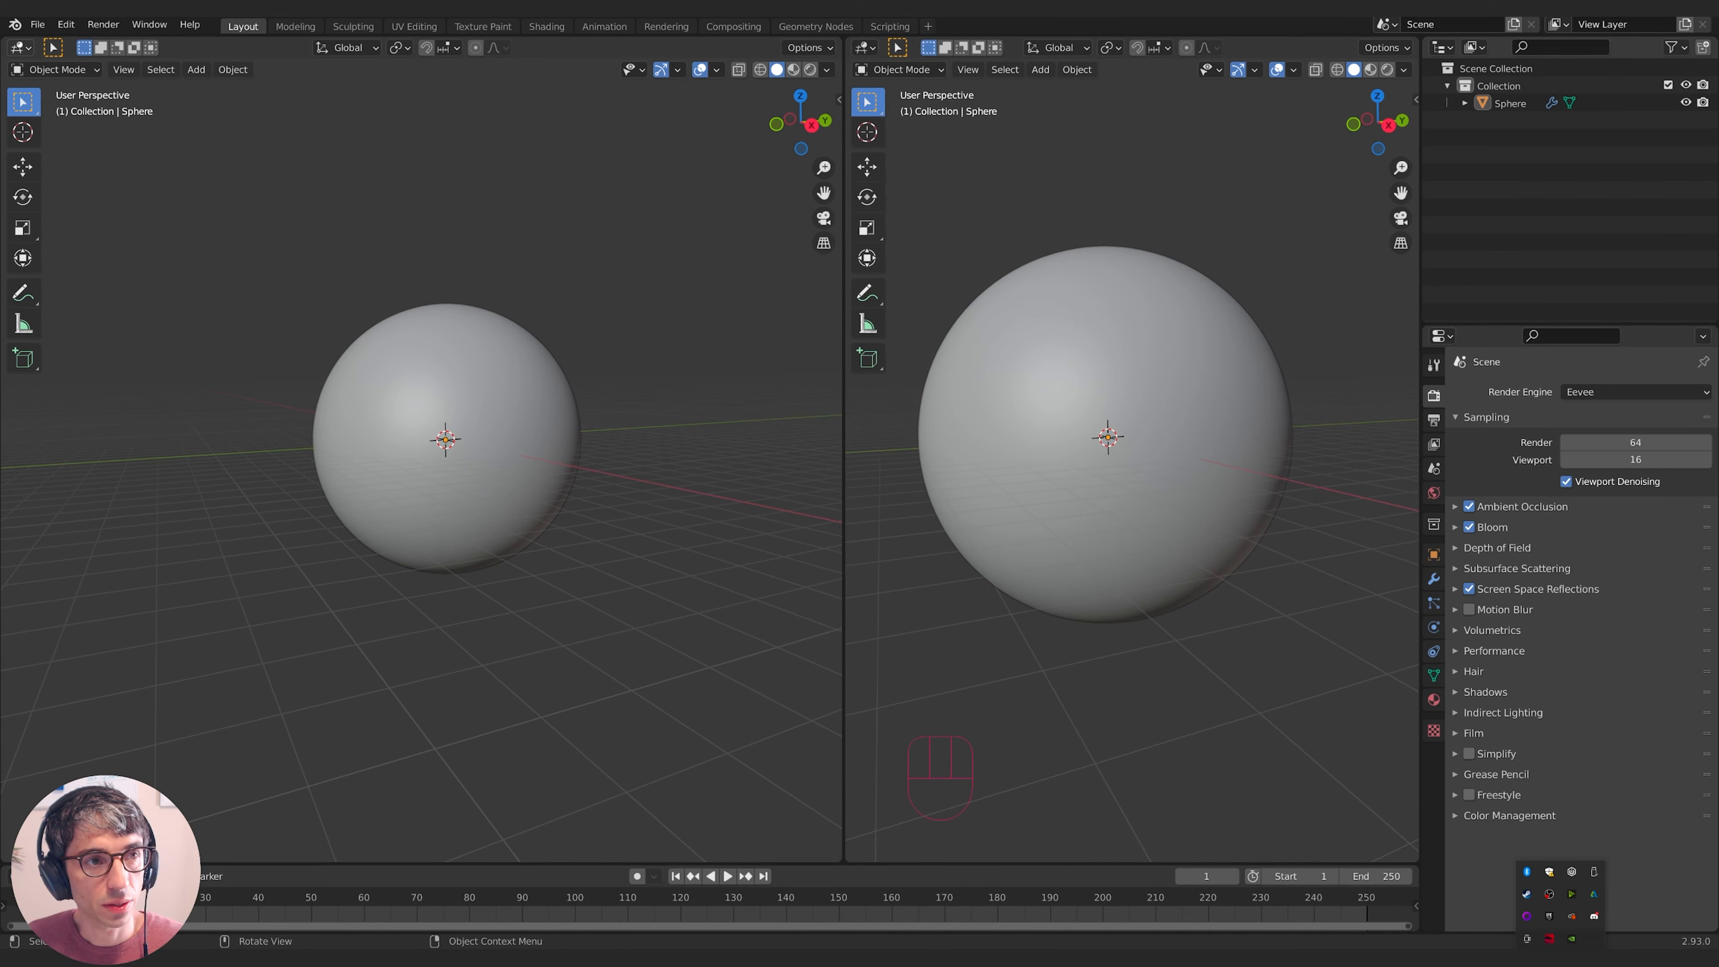
left_click(18, 47)
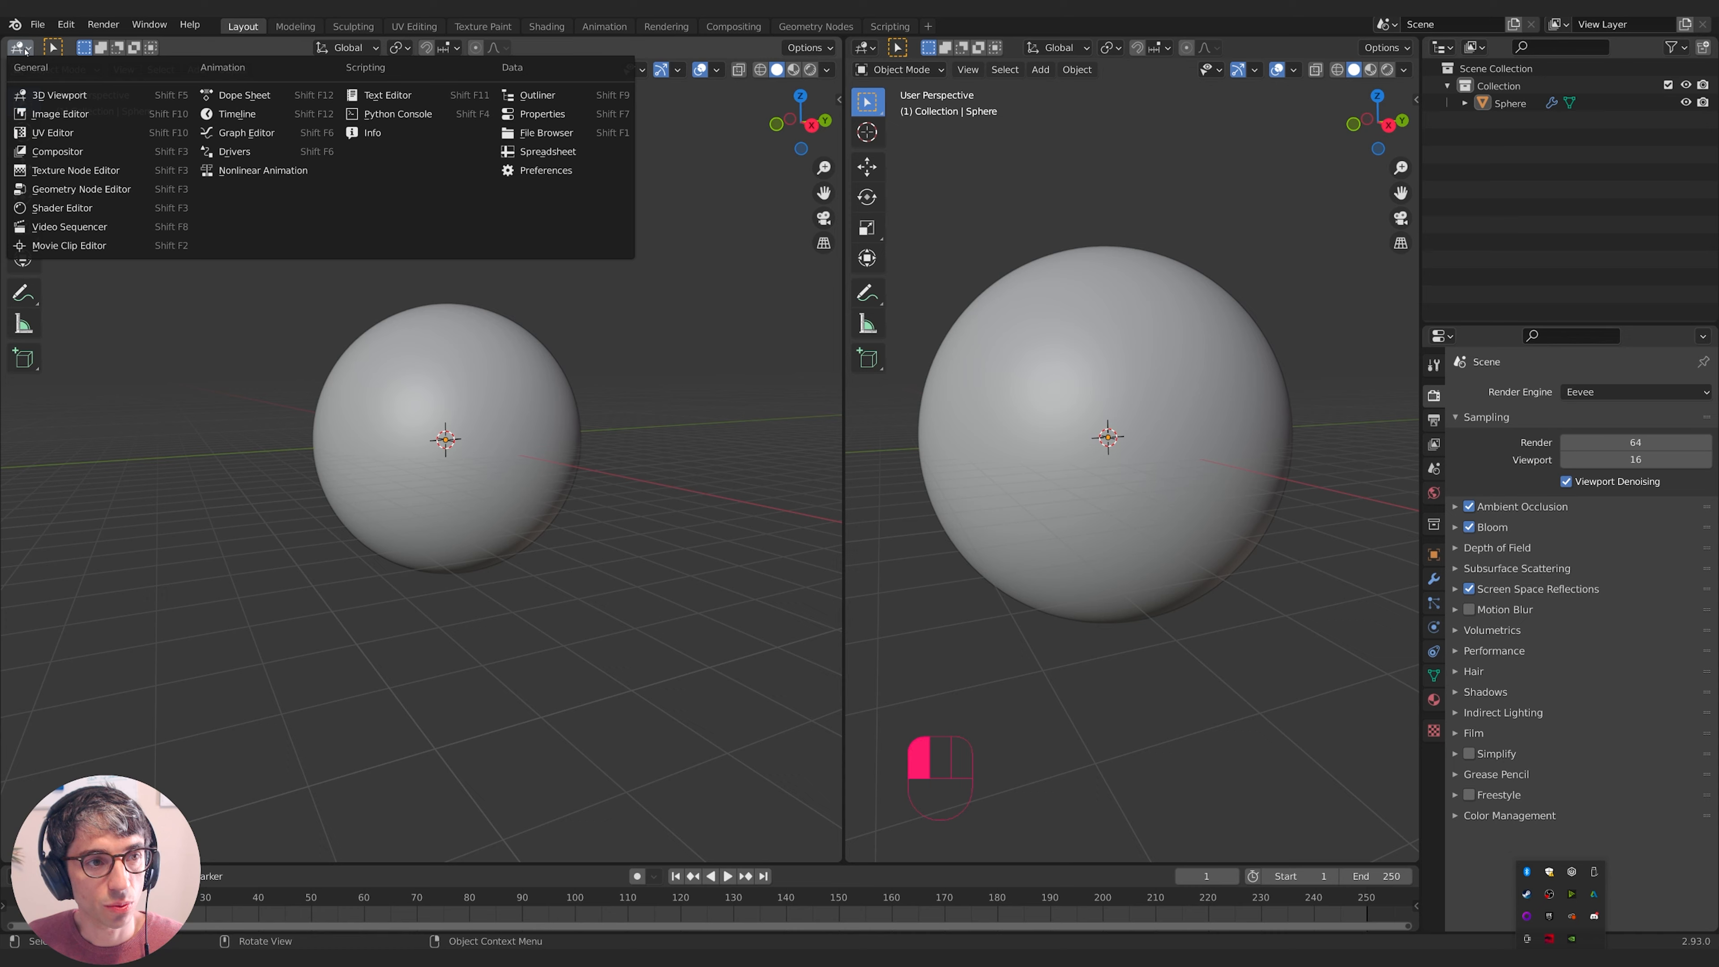
- Turn the left view into a Shader Editor showing Material.001 and set its Blend Mode to Alpha Hashed
left_click(54, 227)
middle_click_drag(62, 219, 267, 255, "shift")
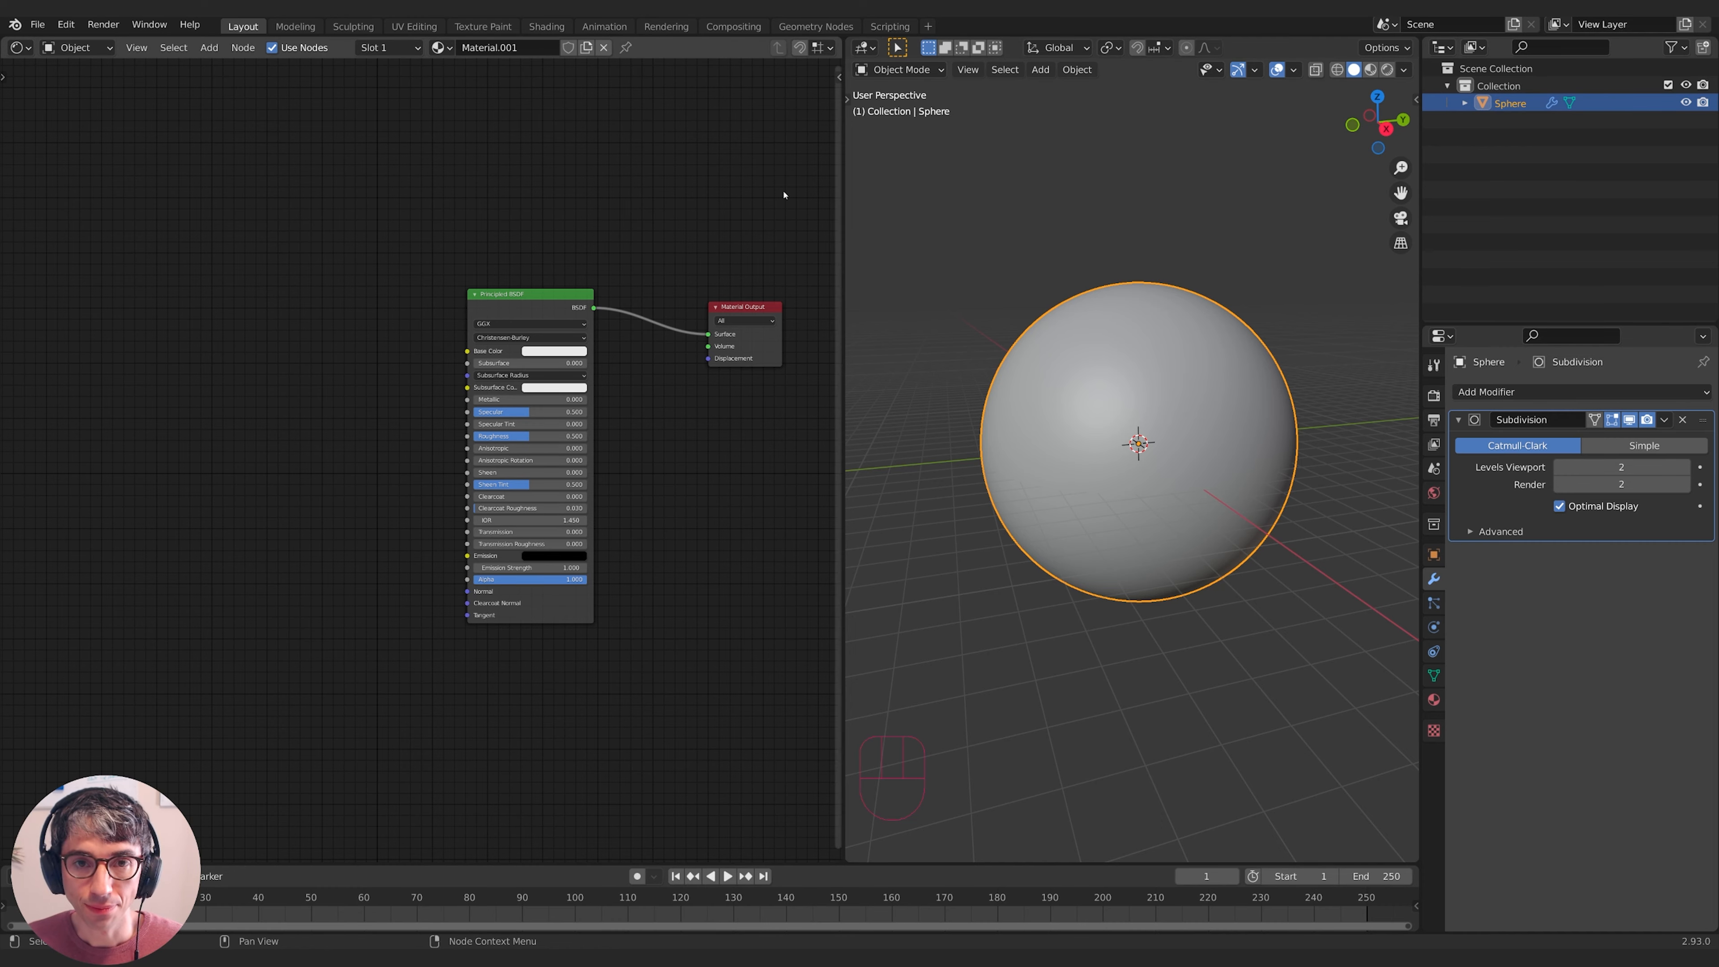
key("n")
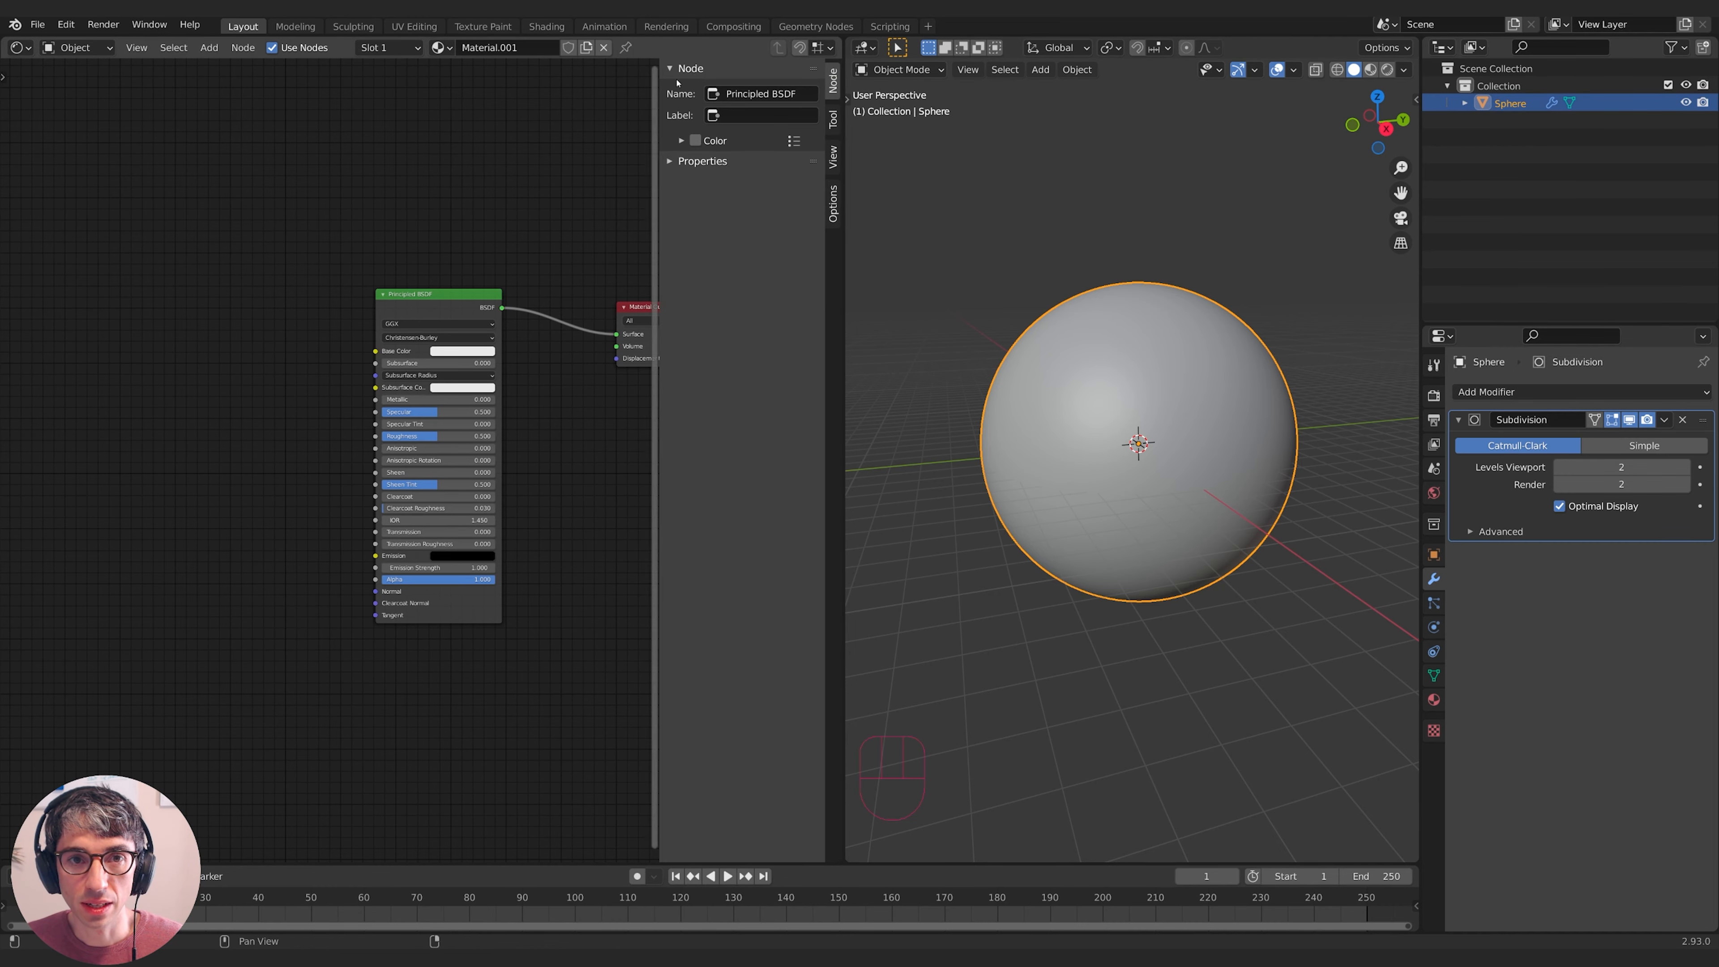
left_click(837, 204)
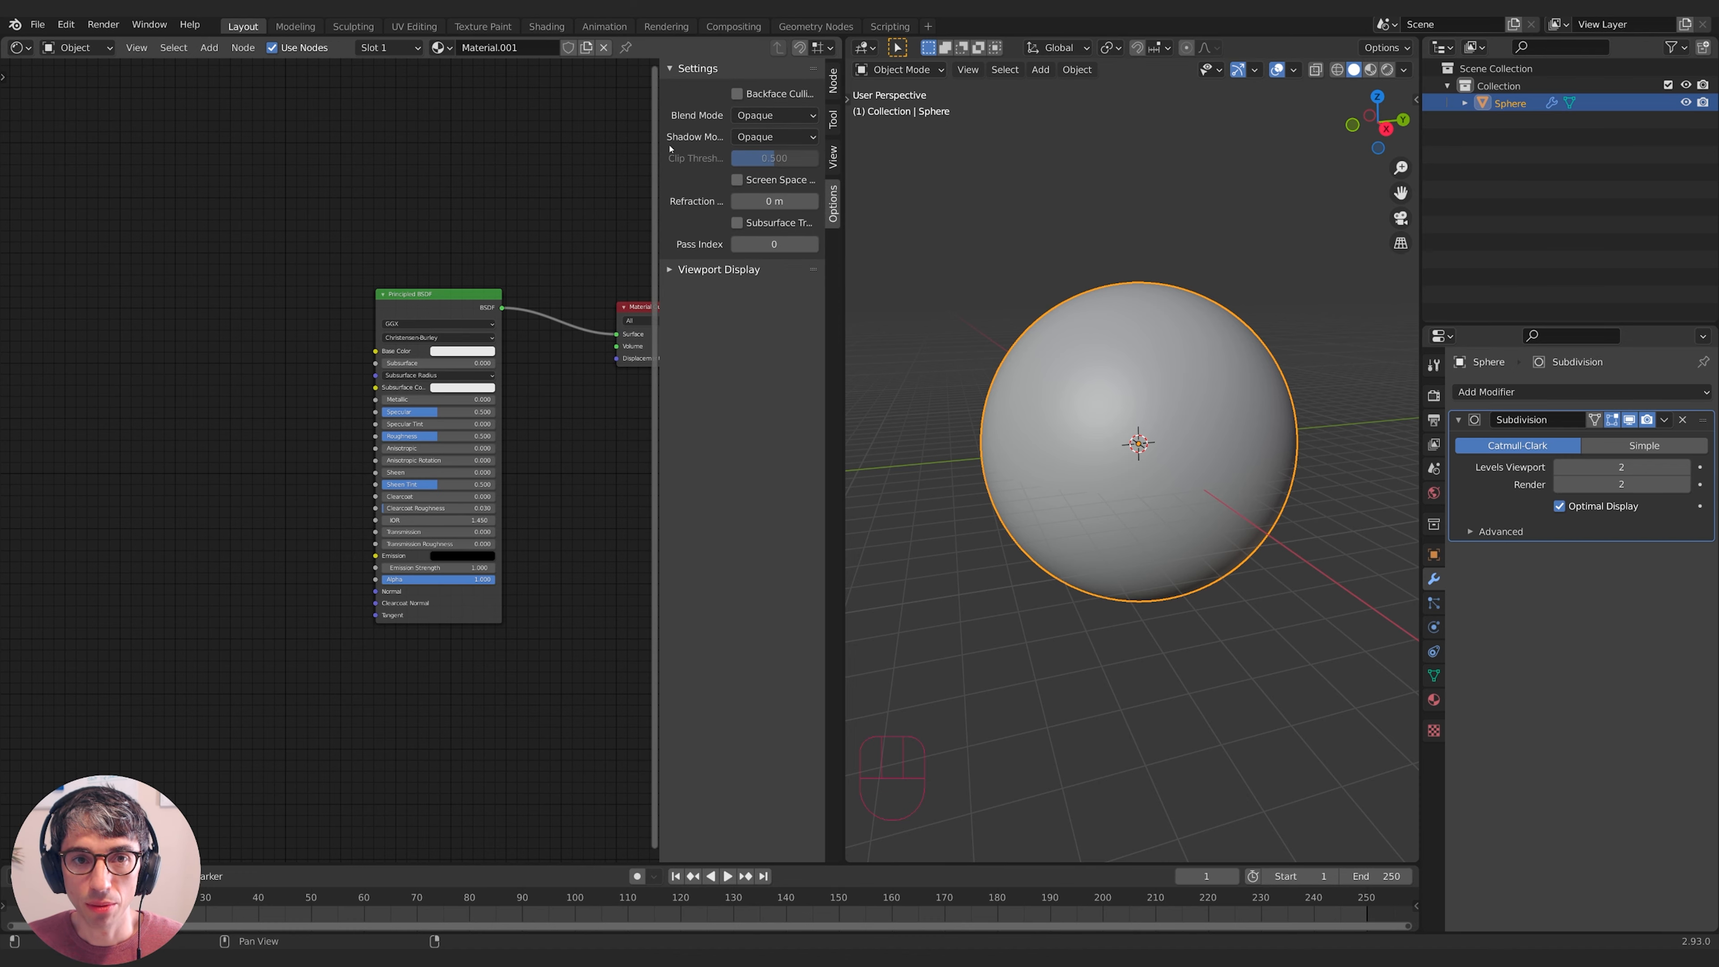
left_click_drag(655, 112, 543, 107)
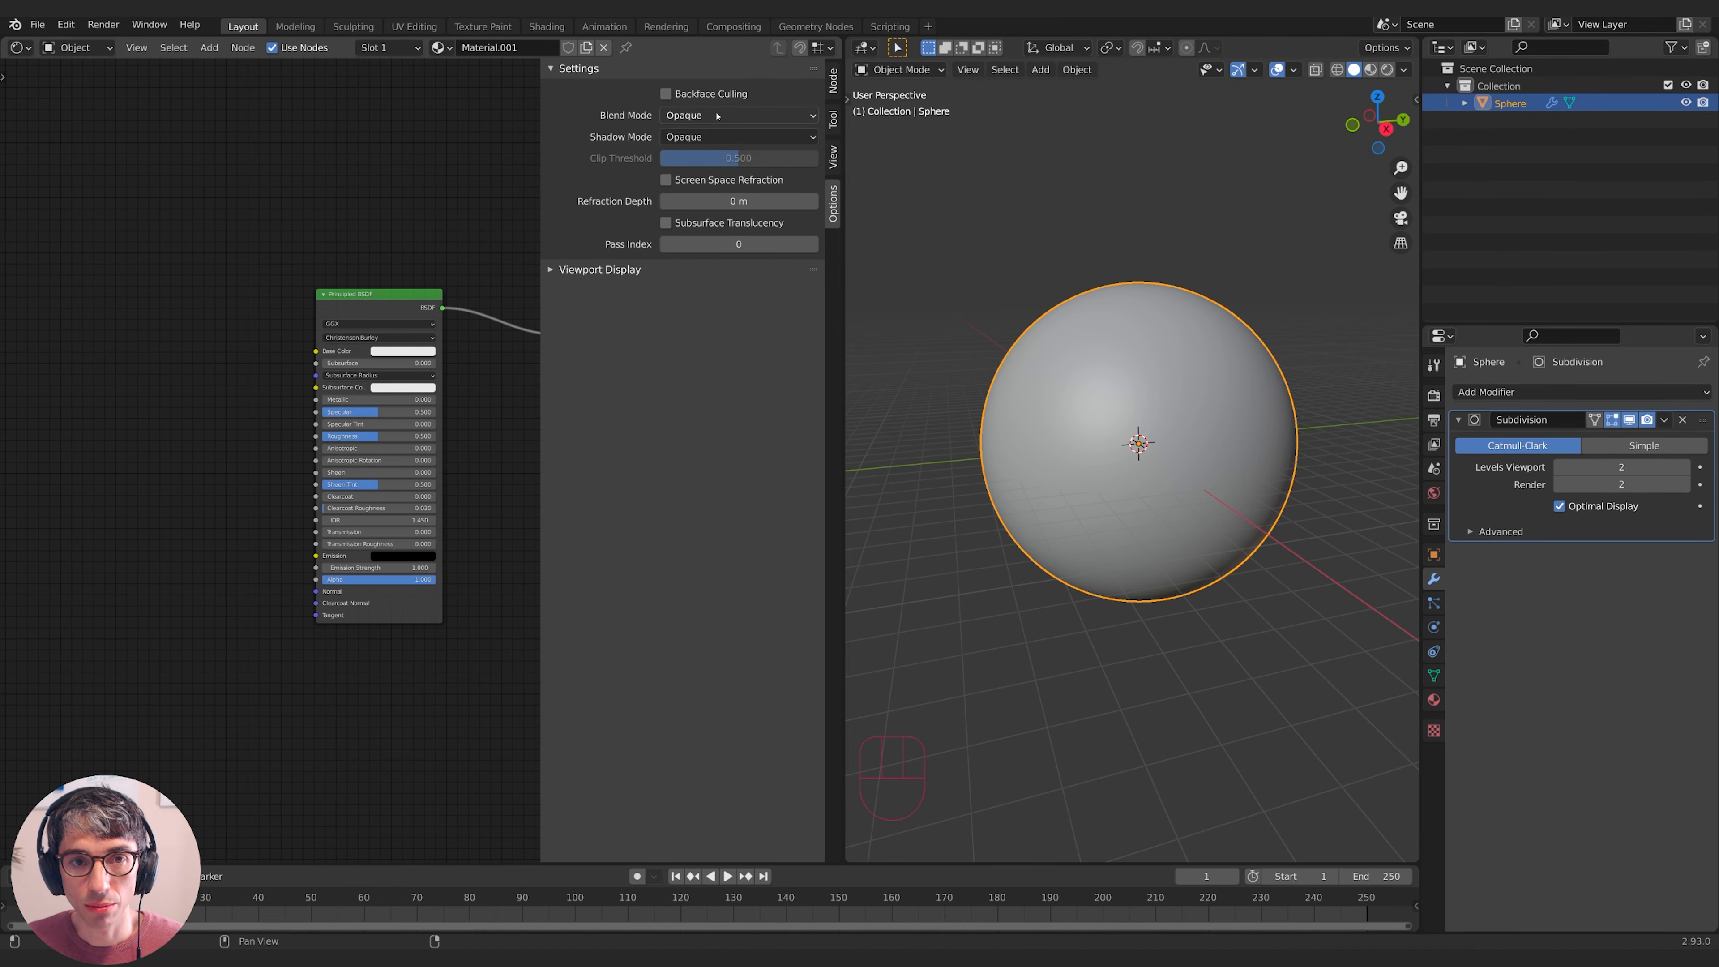
left_click_drag(717, 116, 718, 212)
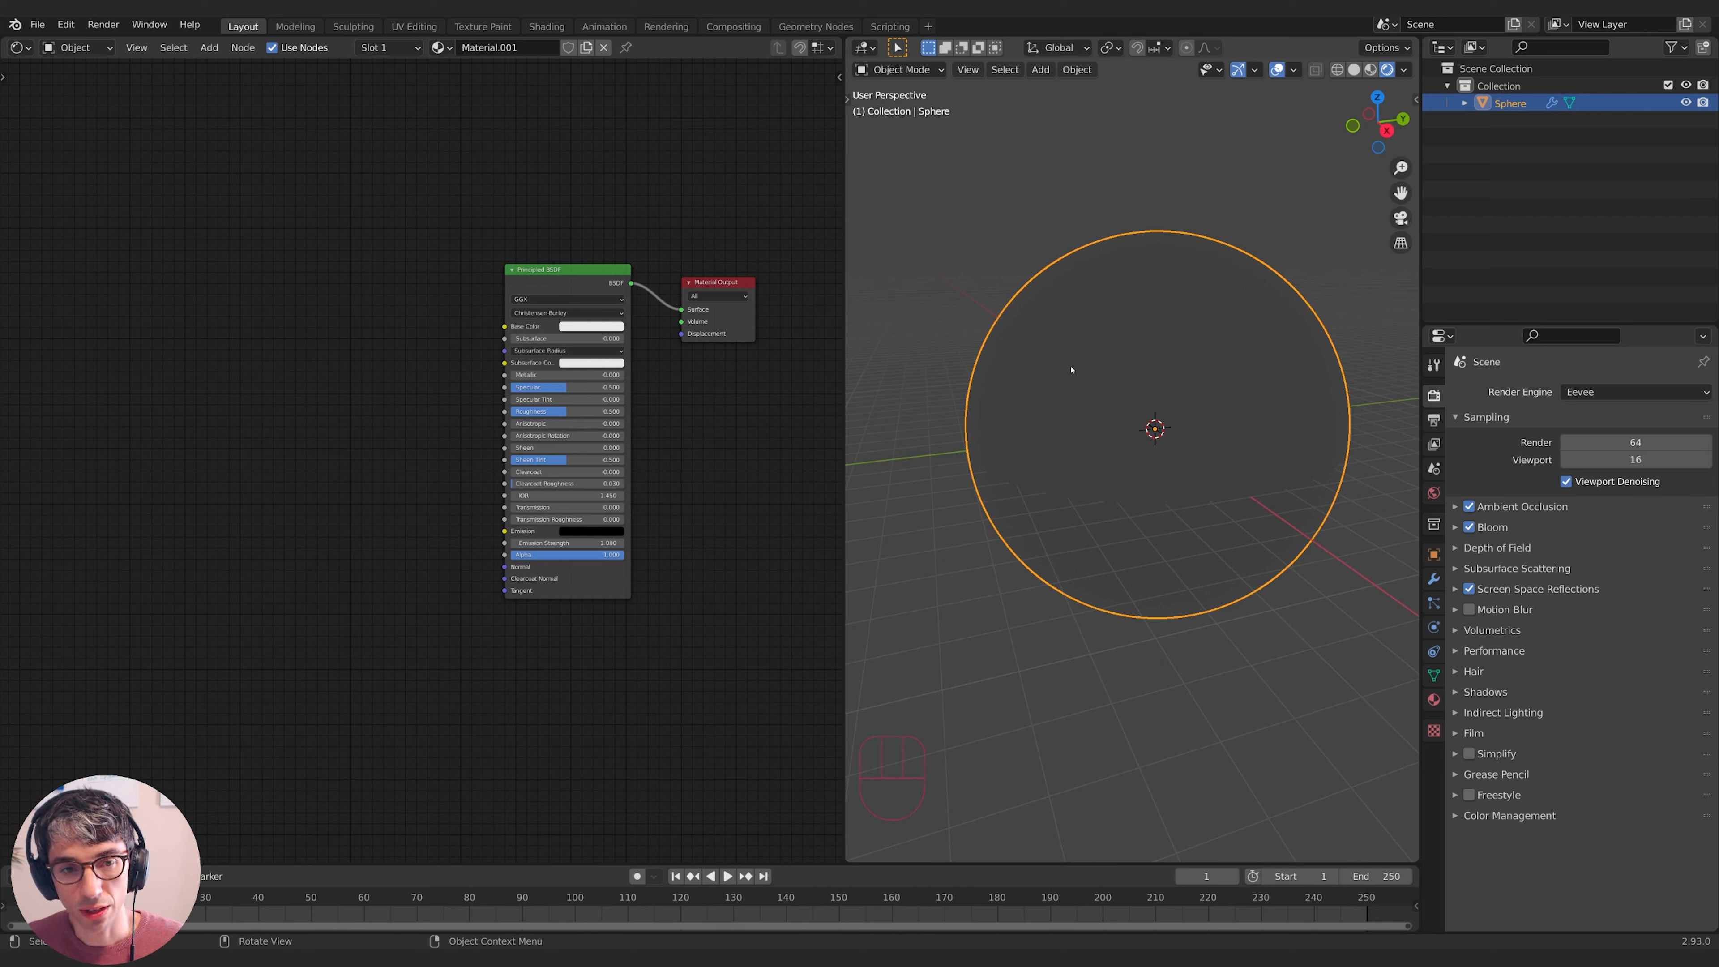
- Add a ColorRamp node and a Noise Texture node to the left of the shader
key("shift+a")
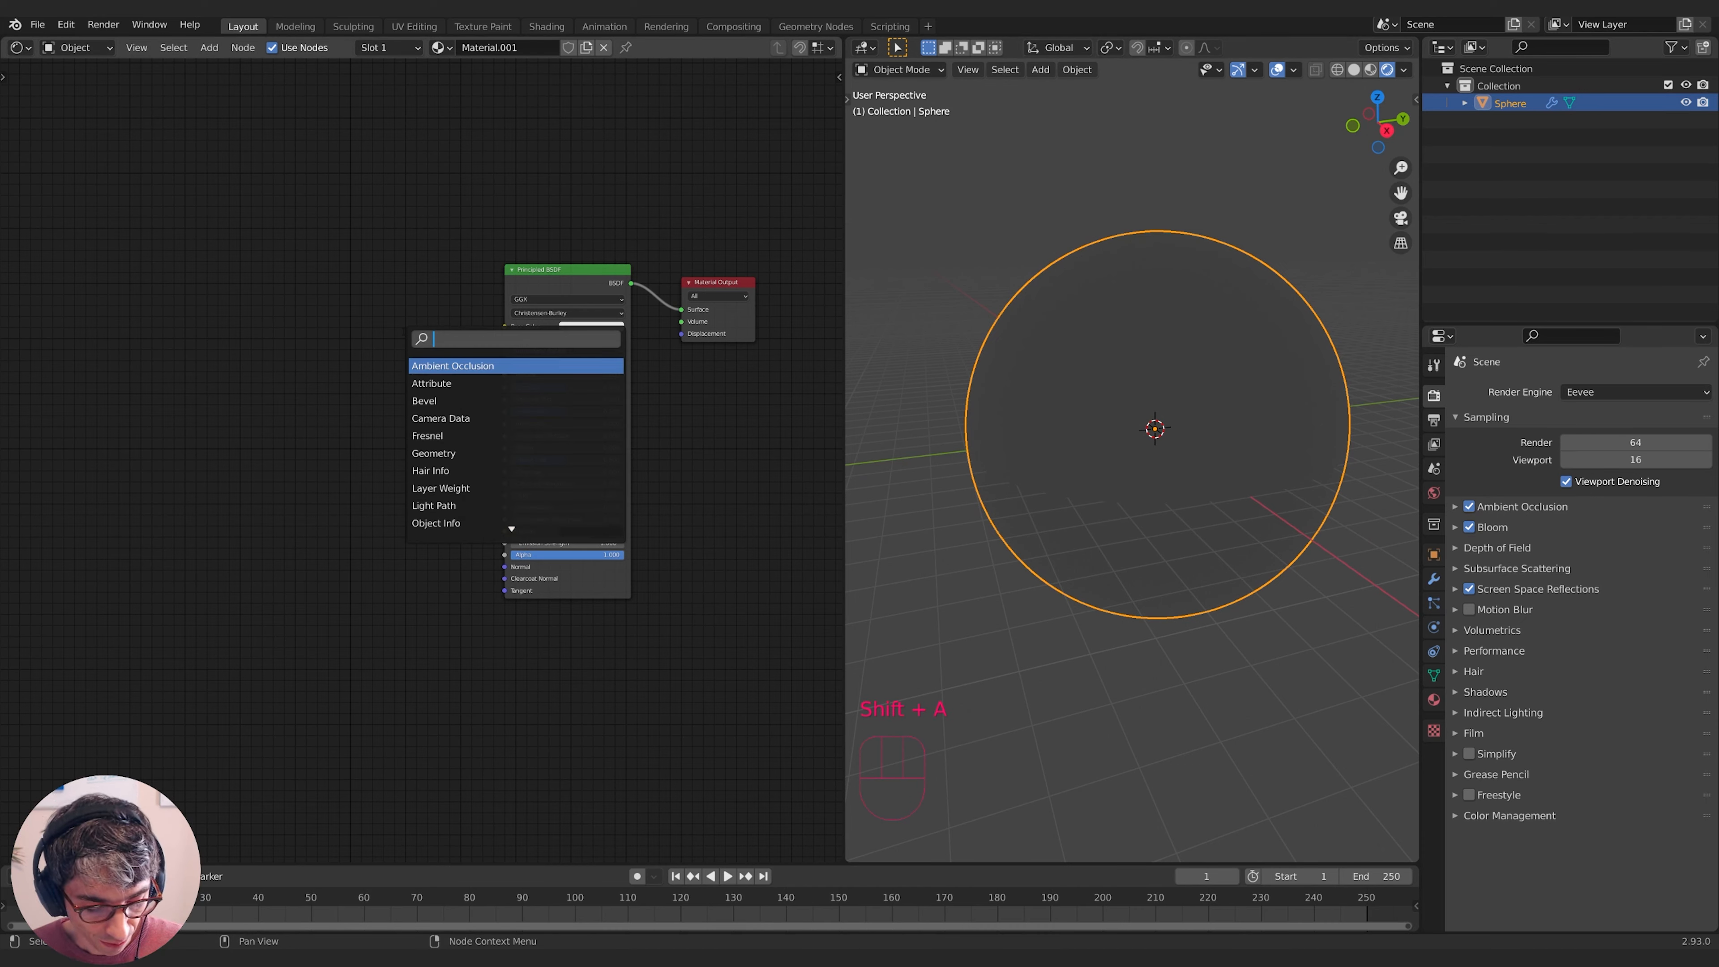
type("color ramp")
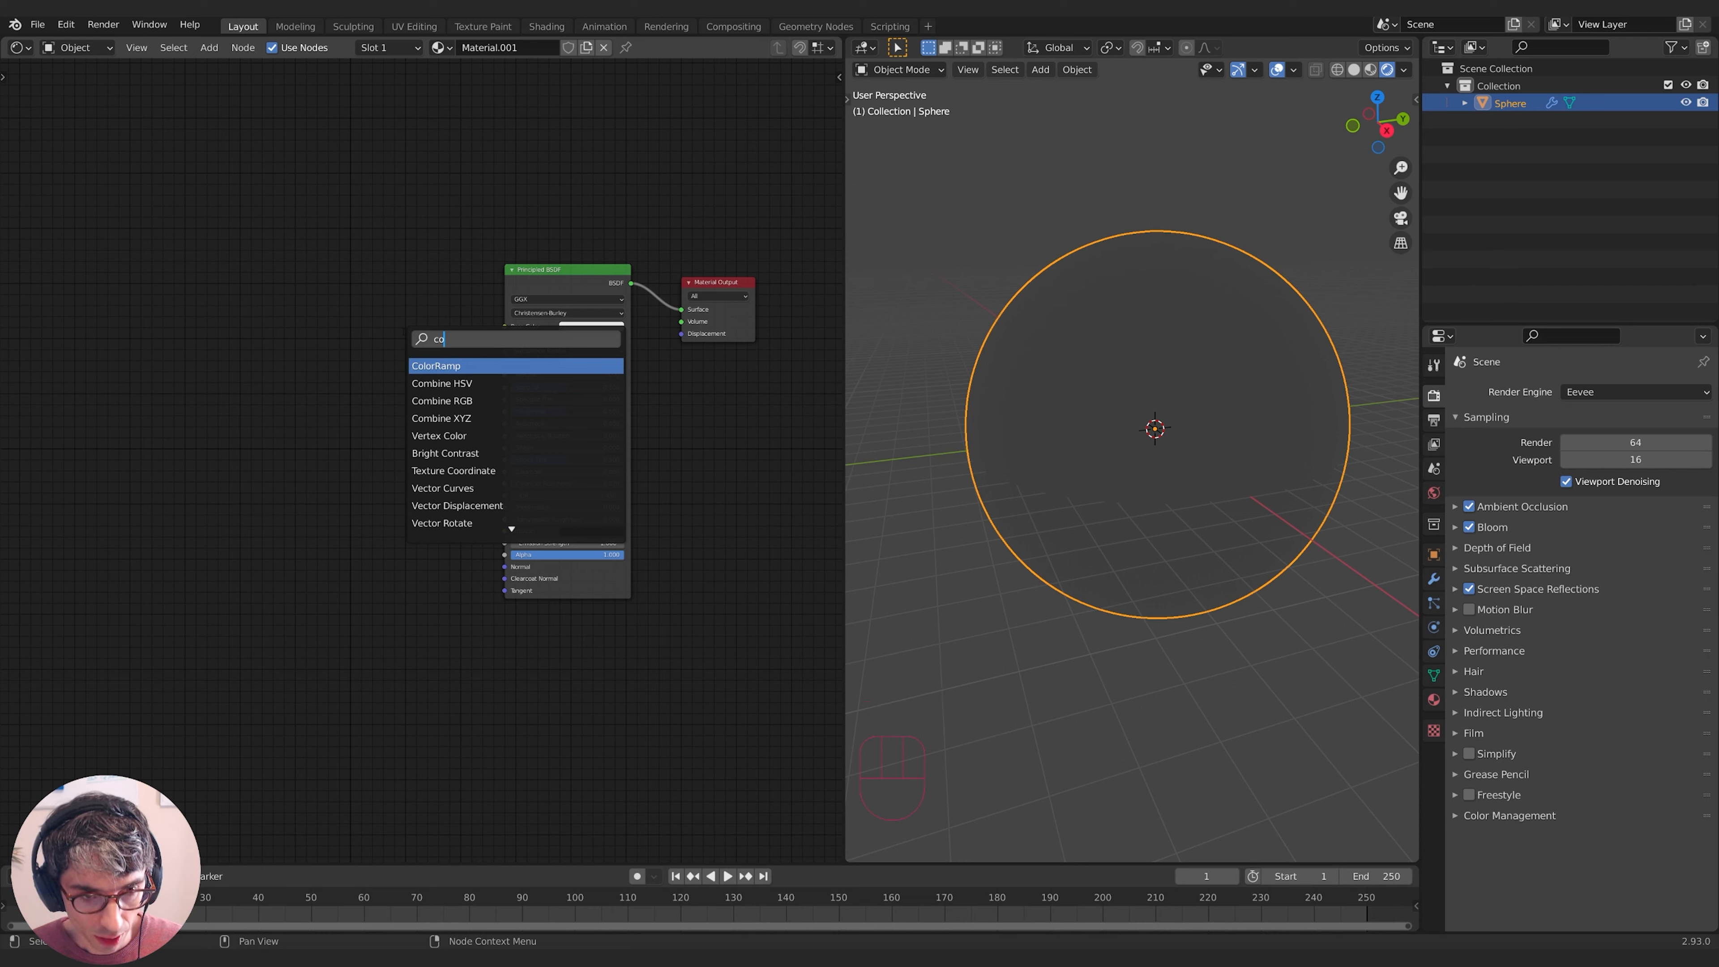
key("Return")
left_click(277, 320)
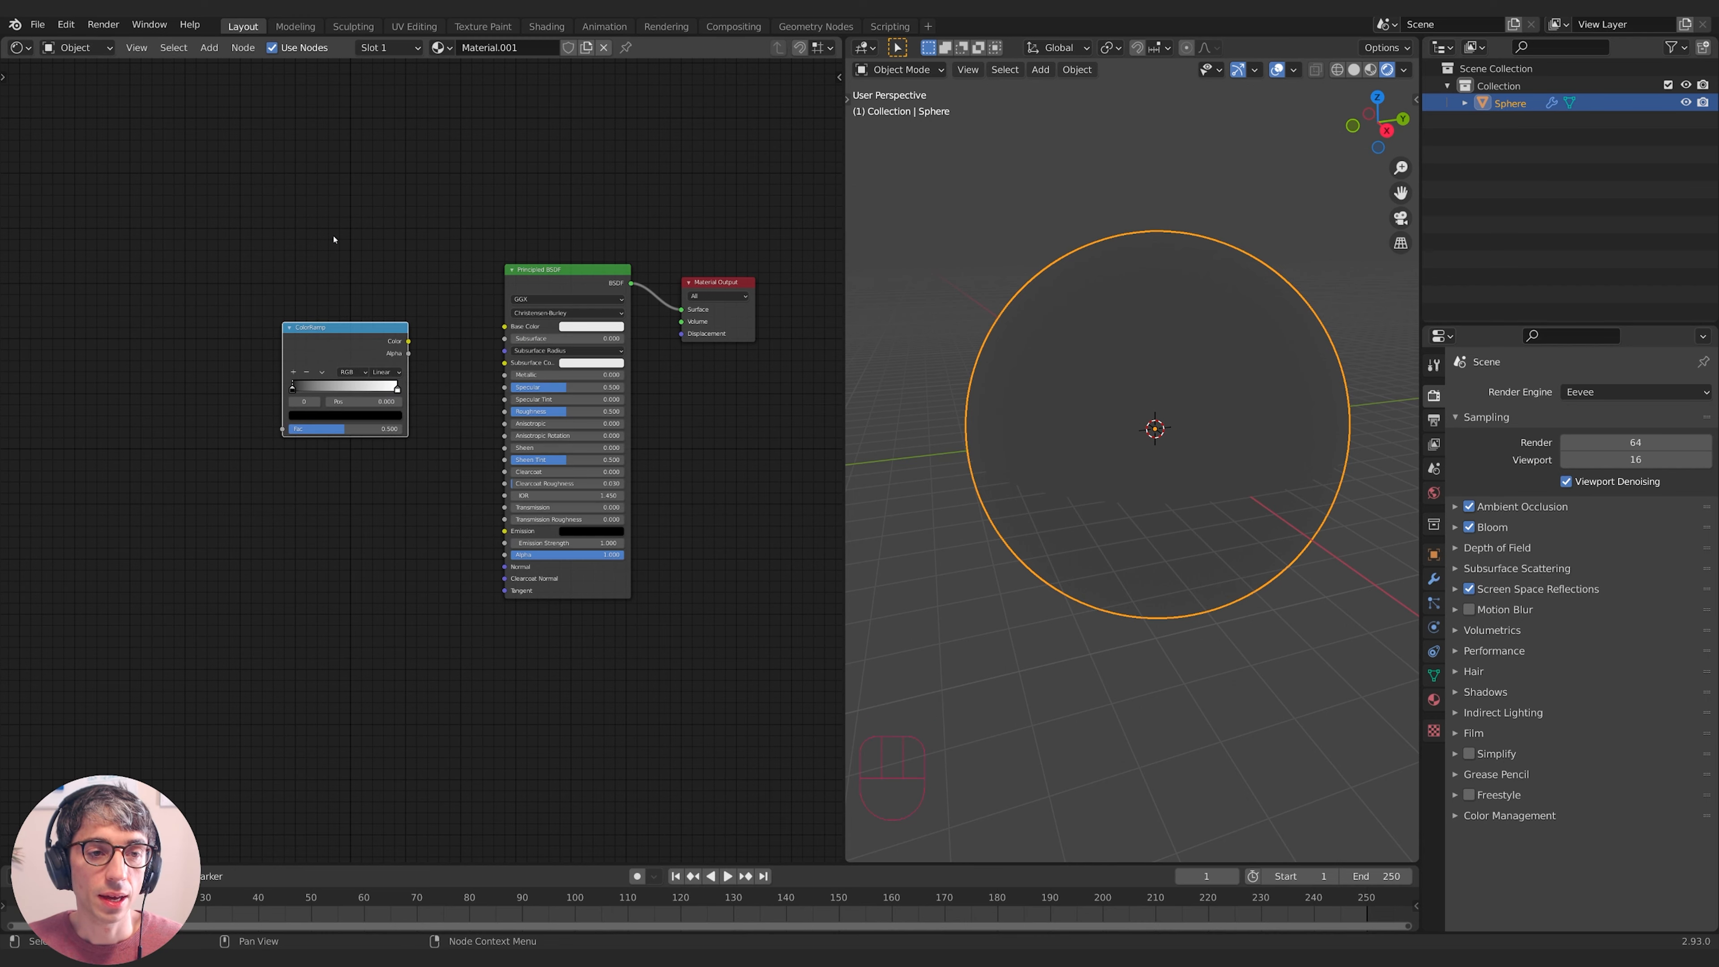
key("shift+a")
type("noise")
key("Return")
left_click(163, 373)
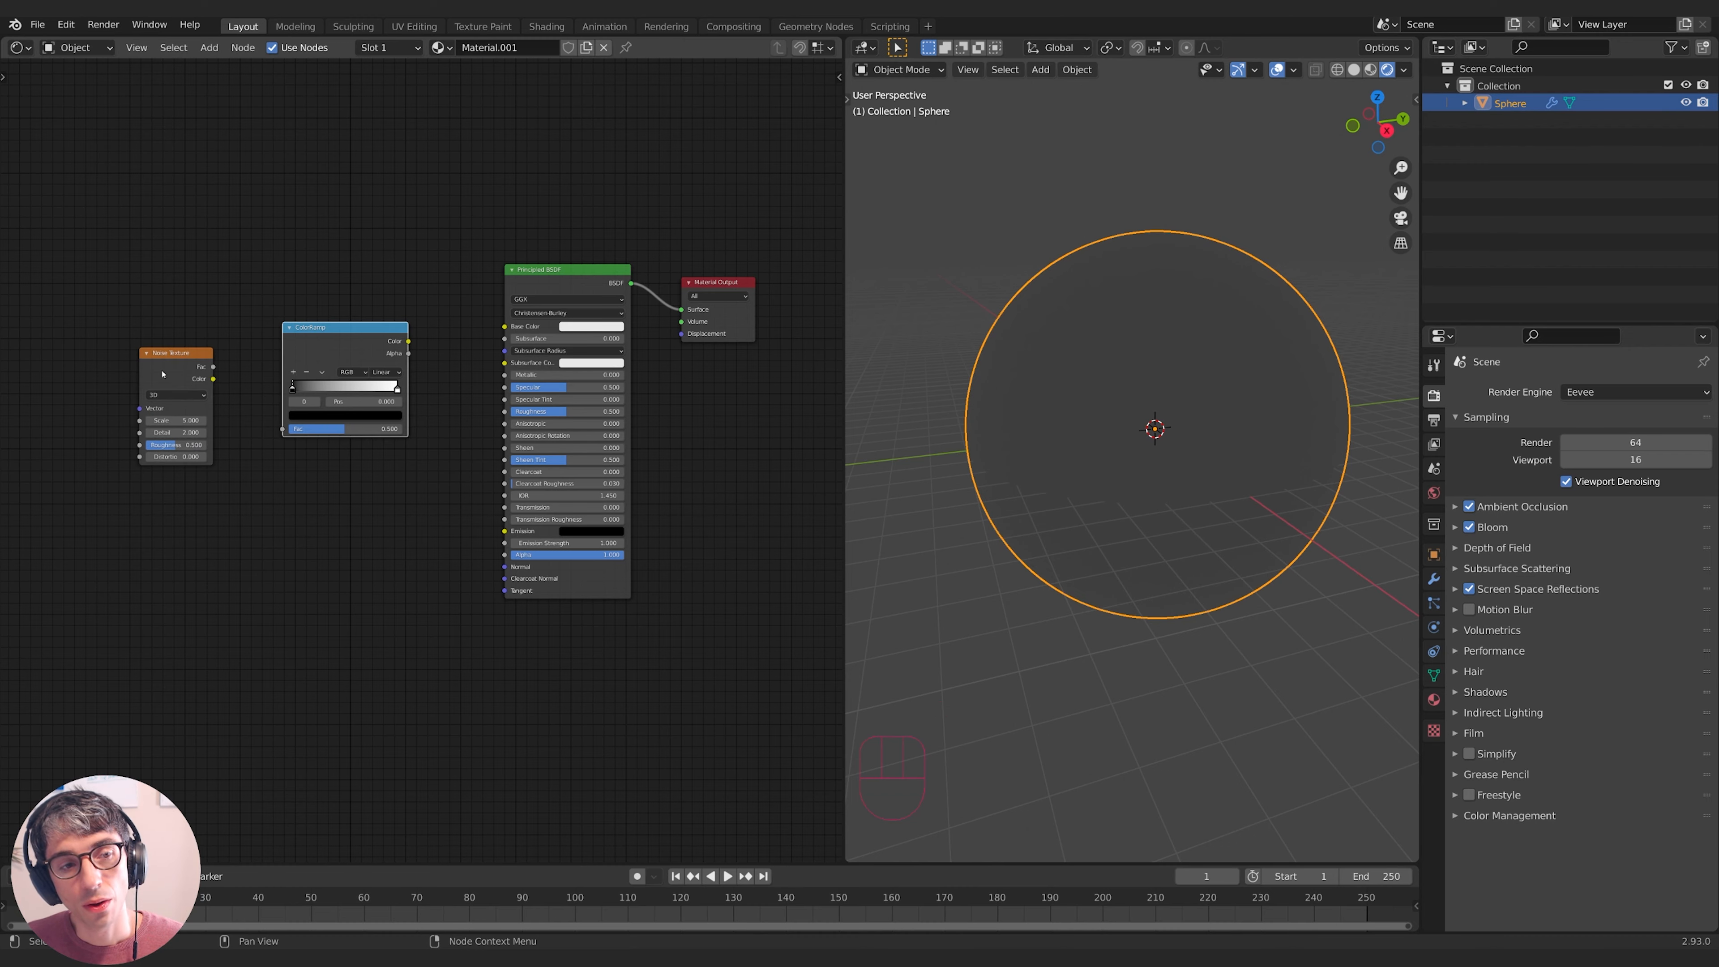
left_click_drag(162, 372, 191, 364)
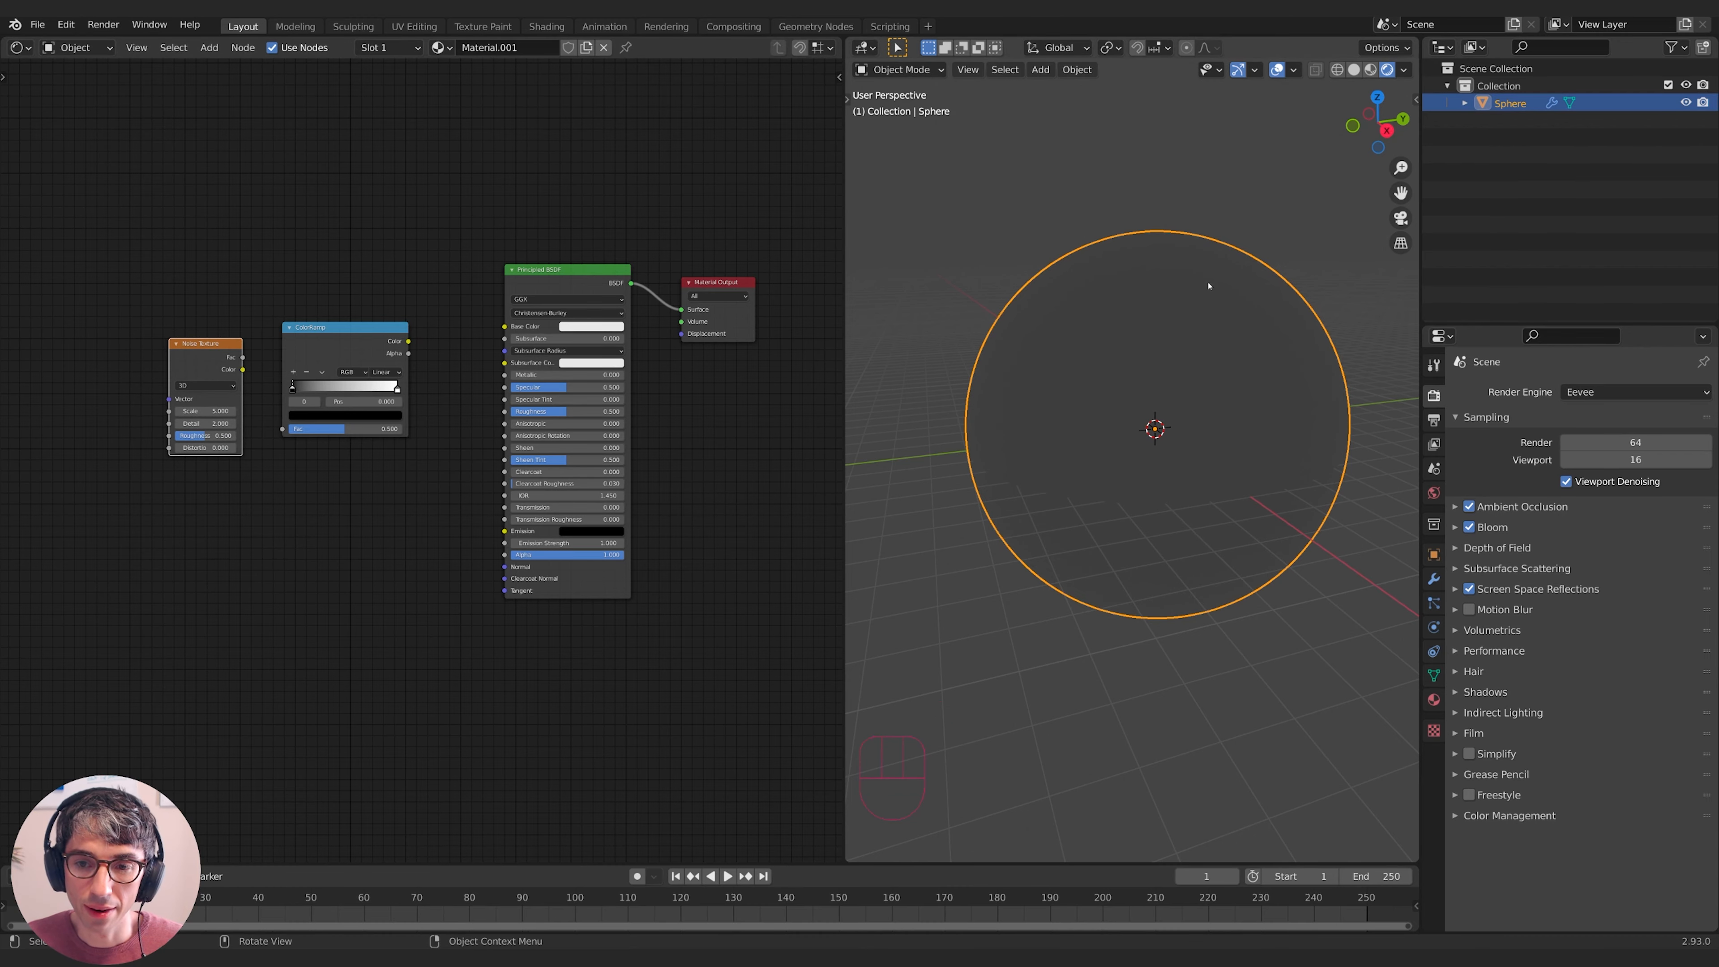
middle_click_drag(211, 473, 425, 475)
left_click_drag(408, 359, 357, 328)
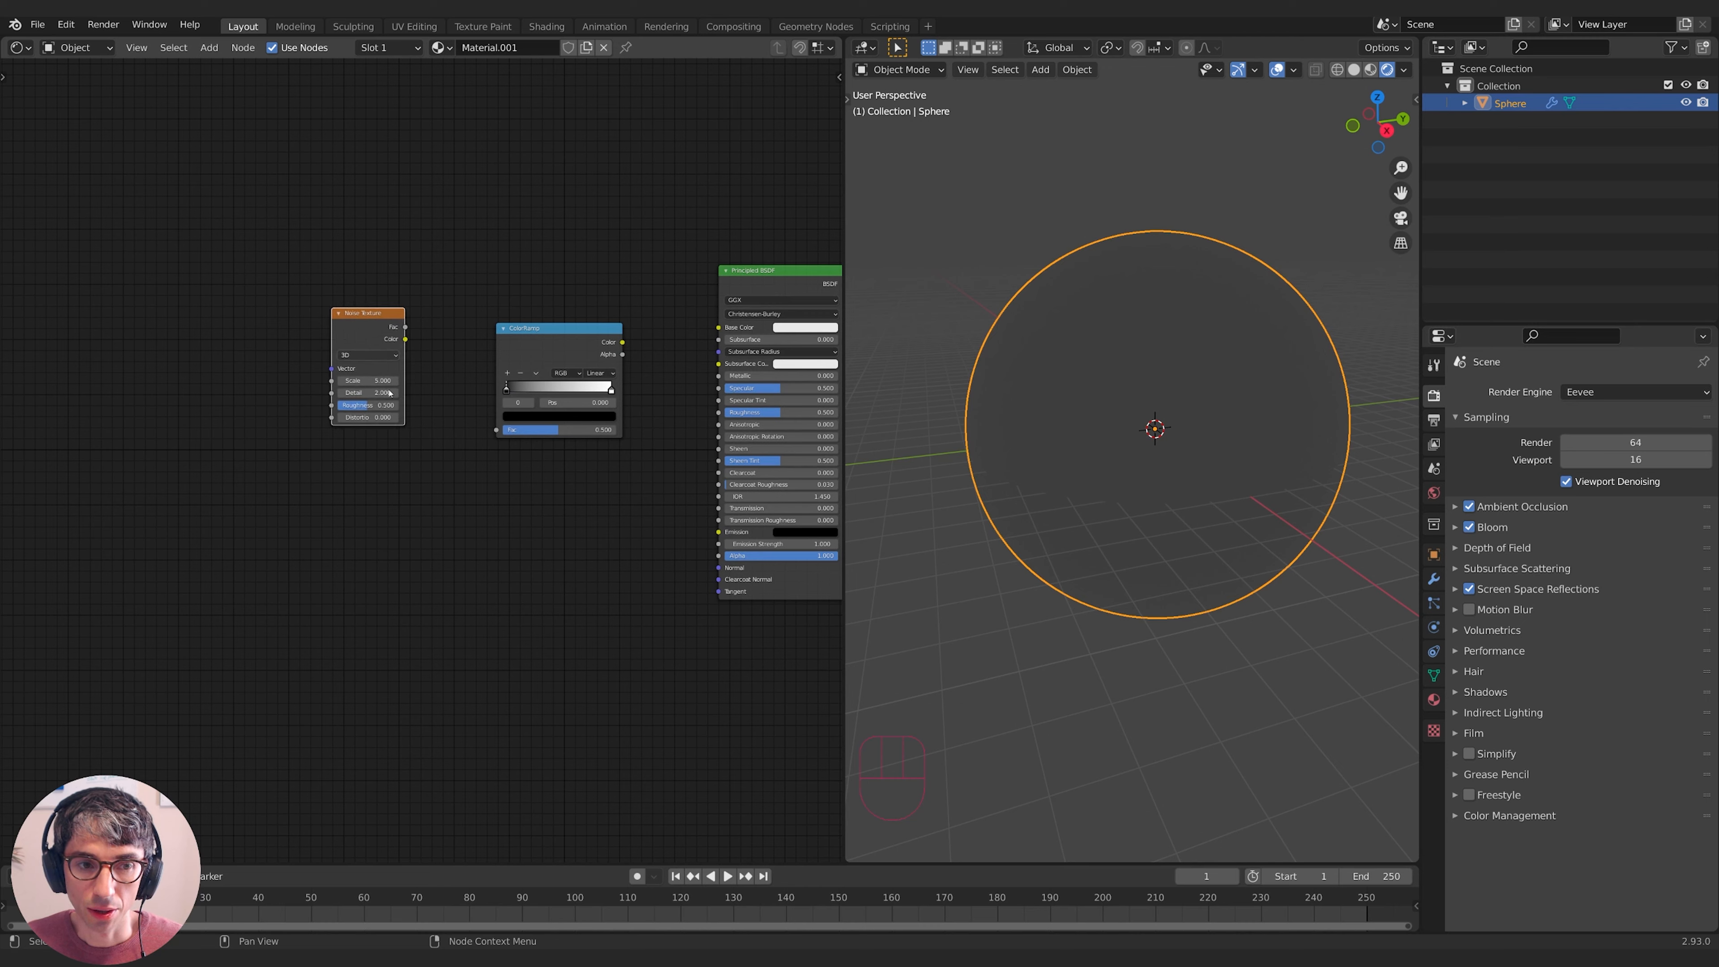
- Add a Voronoi Texture node below the Noise Texture
key("shift+a")
left_click(419, 421)
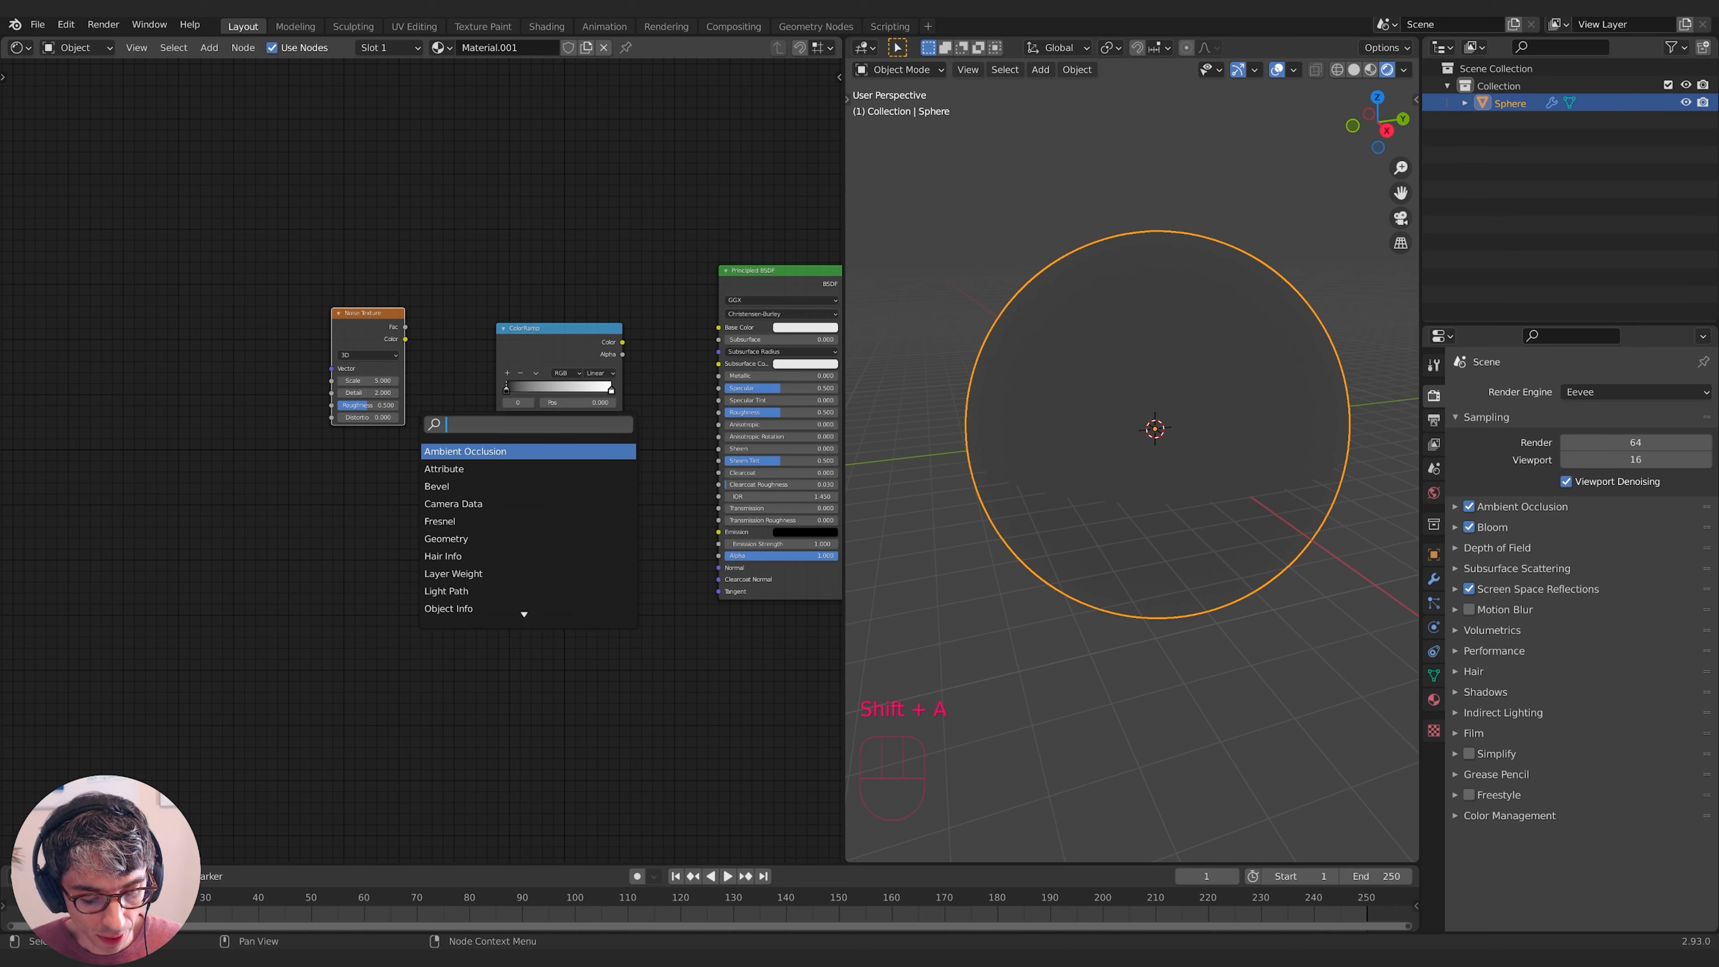
type("voronoi")
key("Return")
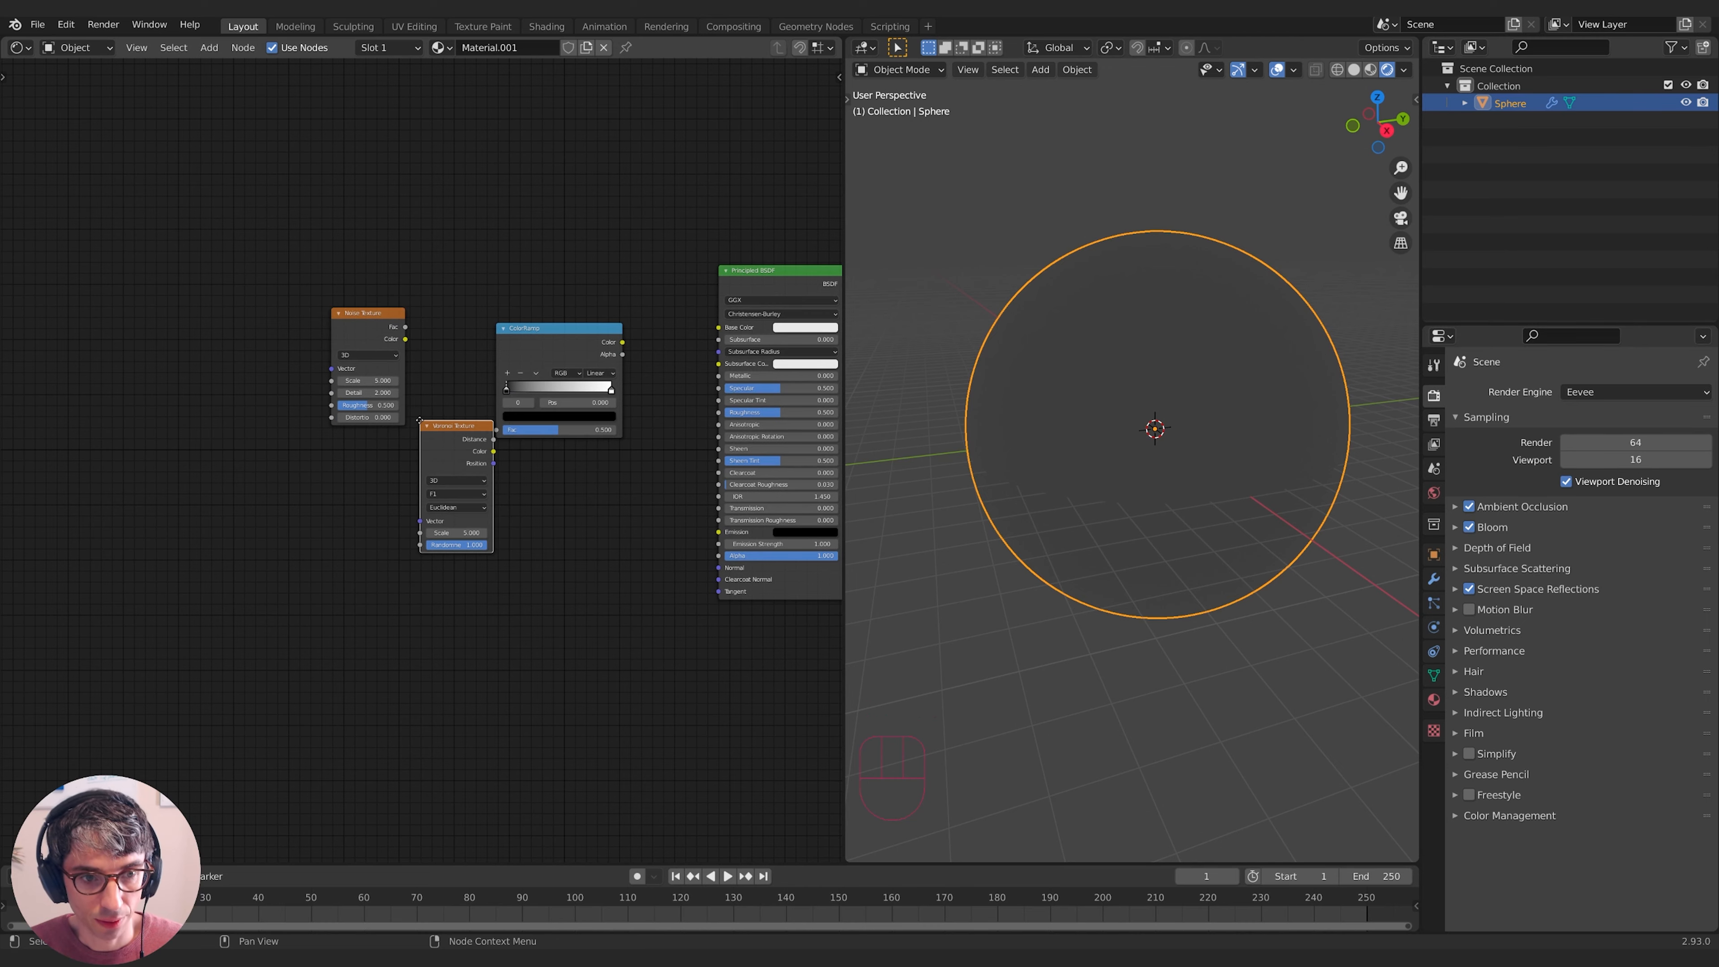
left_click(327, 432)
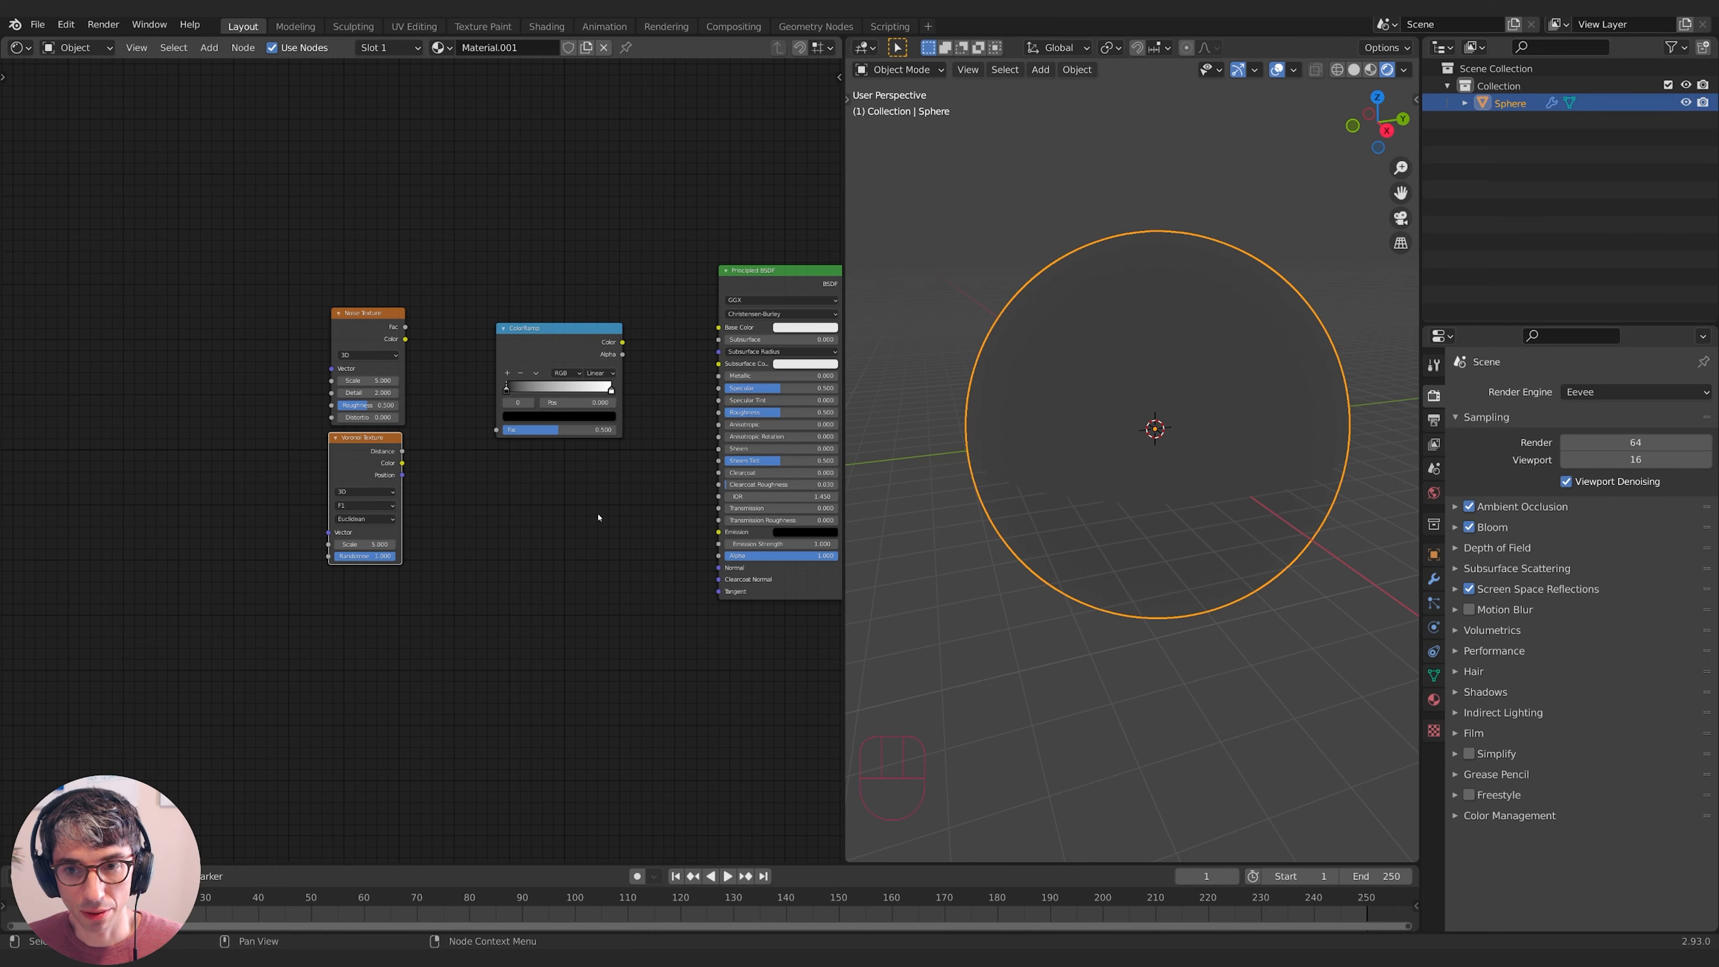
middle_click_drag(488, 512, 421, 512)
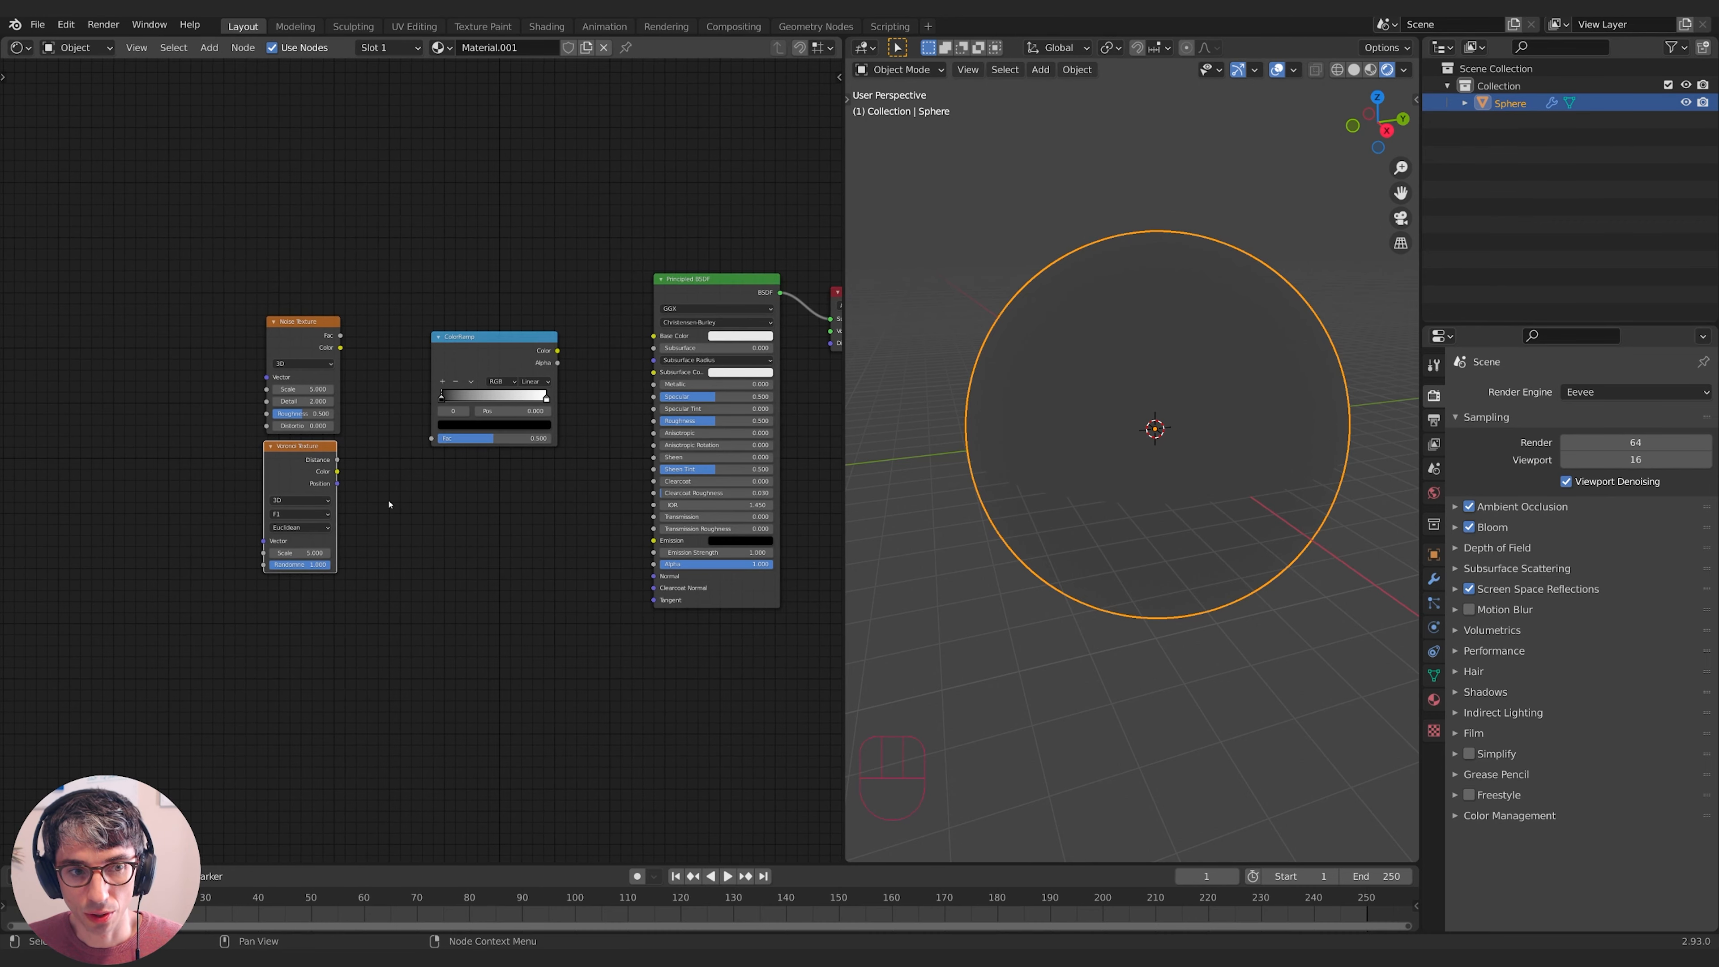
- Set Voronoi to Chebychev, link Distance to ColorRamp Fac and ColorRamp Color to Emission
left_click_drag(300, 527, 317, 568)
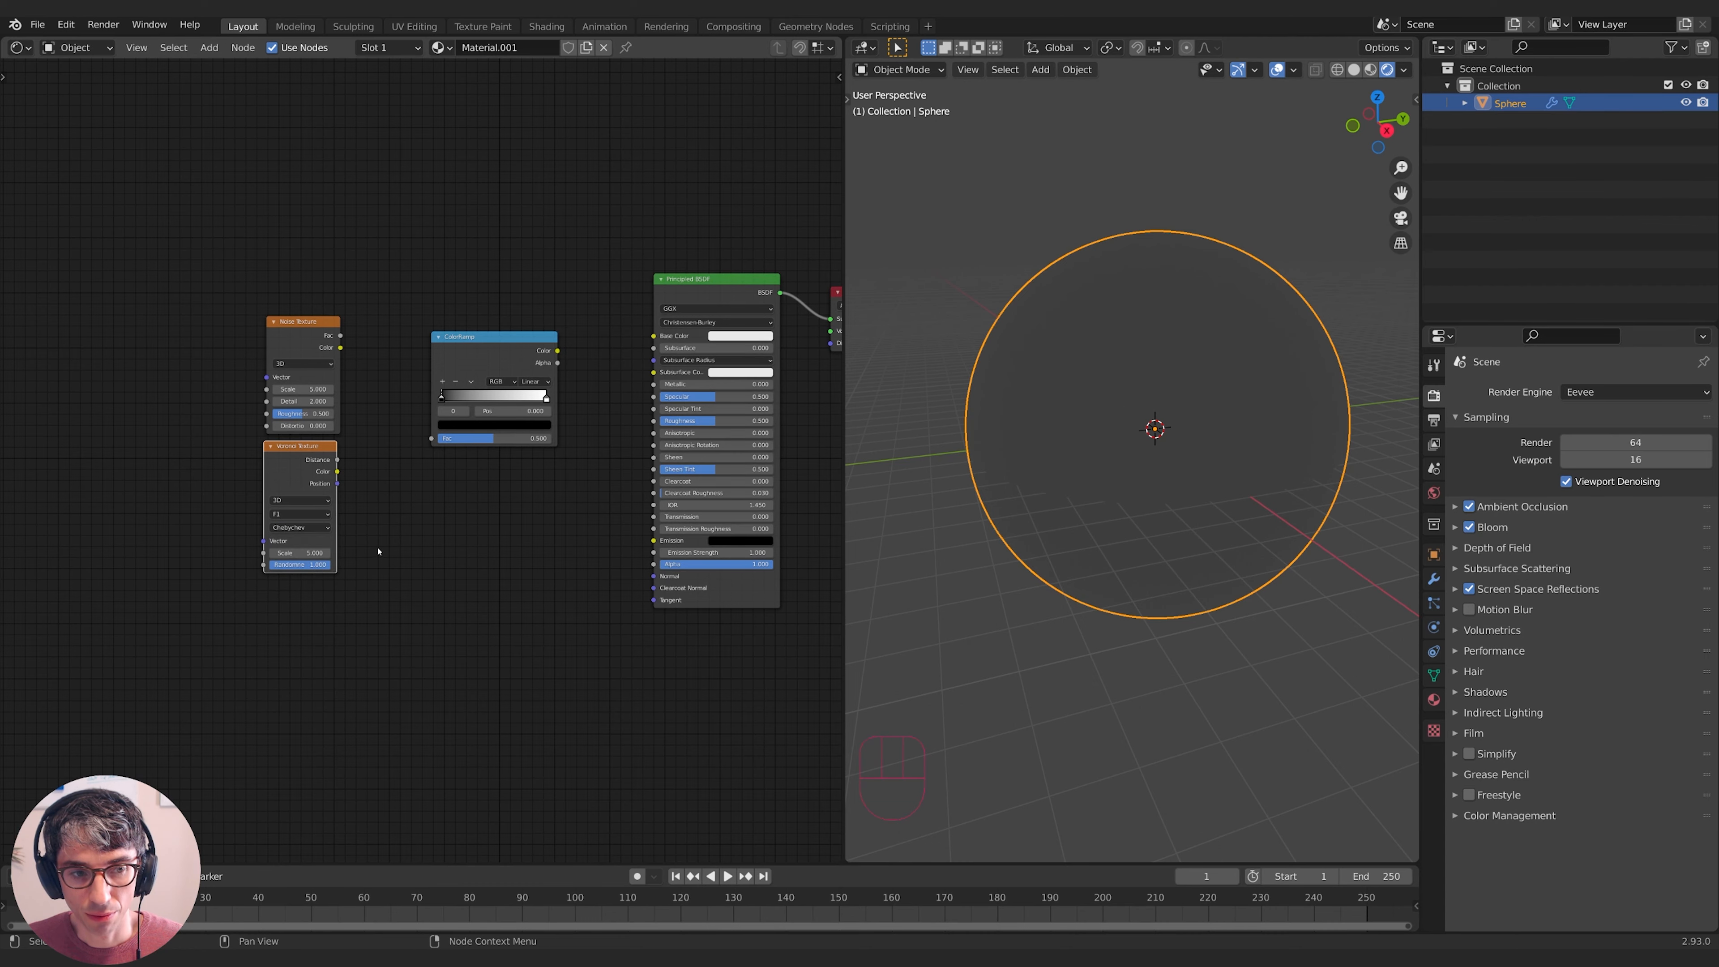
left_click_drag(336, 463, 432, 438)
middle_click_drag(580, 508, 617, 534)
left_click_drag(595, 378, 692, 566)
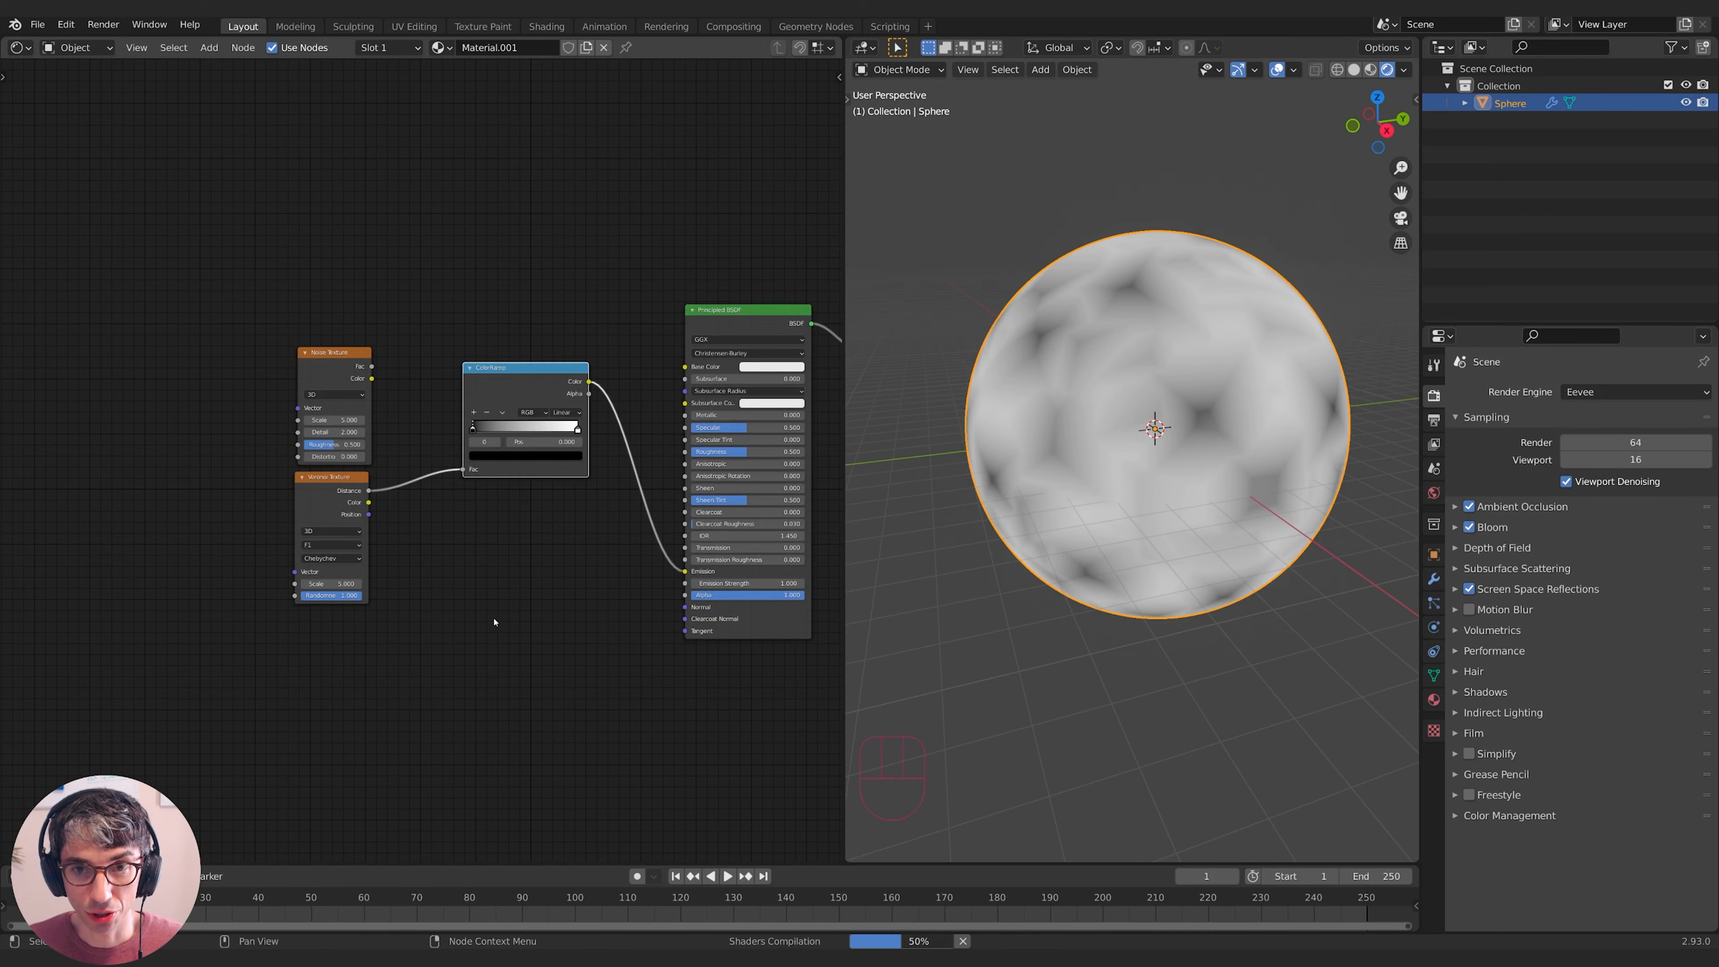
- Keep Voronoi on F1 and drag the ColorRamp's black stop right for a sharper pattern
middle_click_drag(542, 576, 551, 562)
left_click(366, 529)
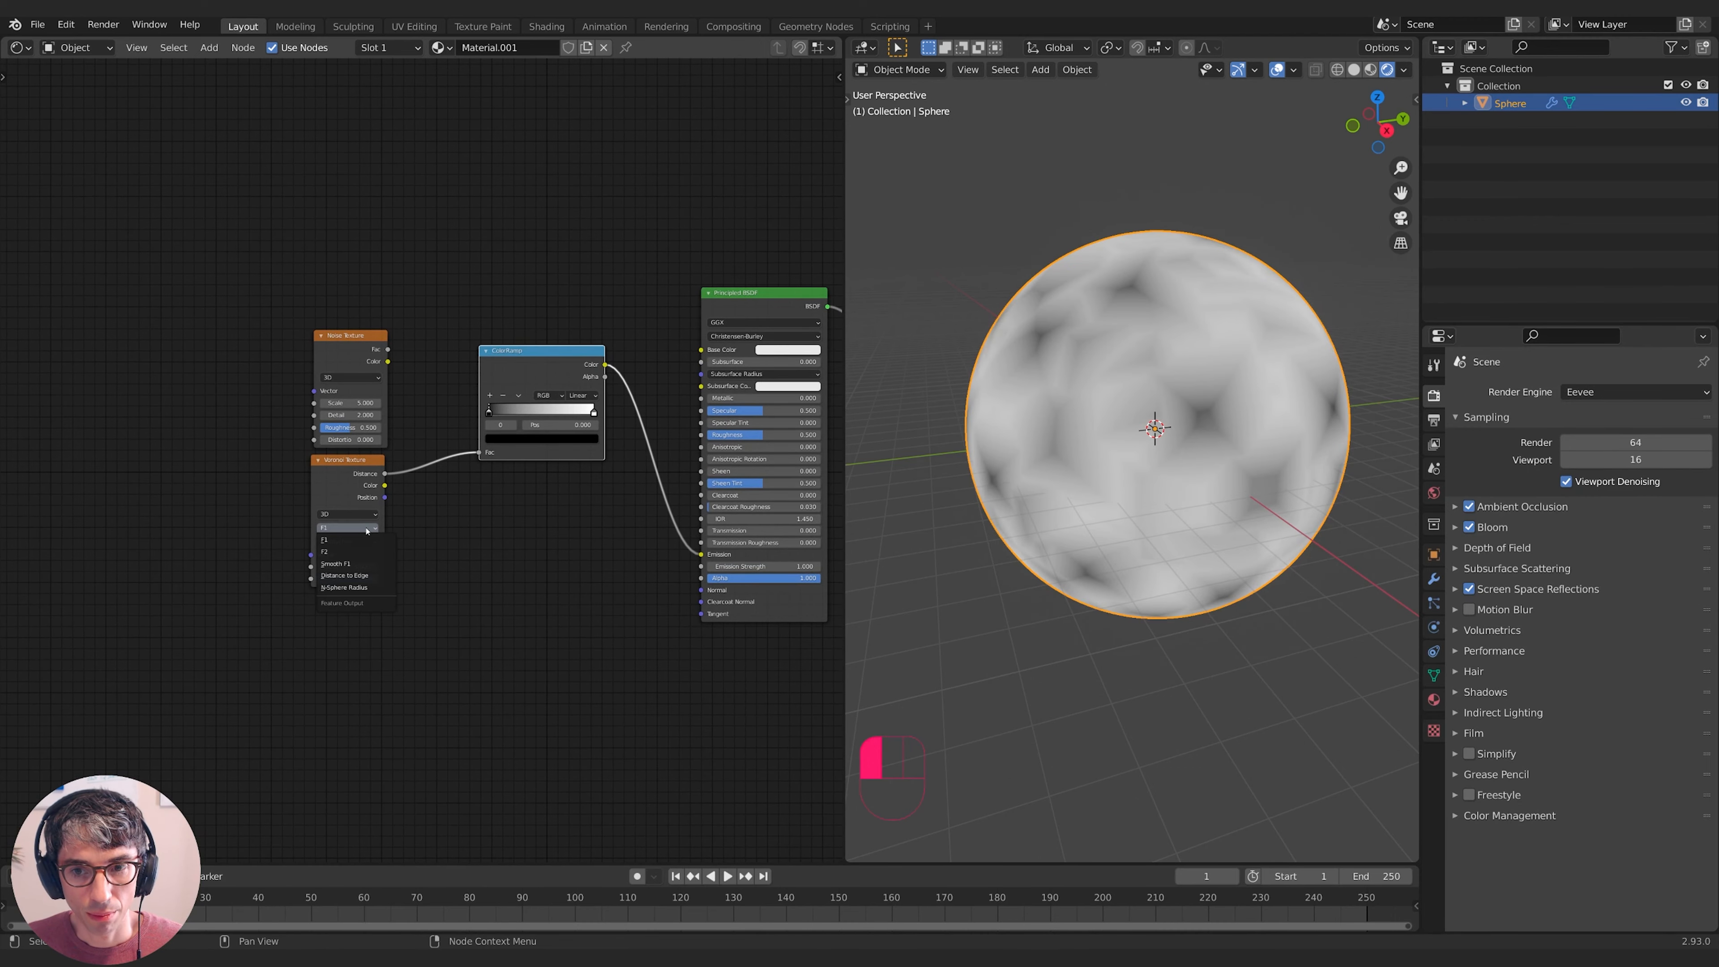
left_click(366, 540)
left_click_drag(489, 411, 549, 411)
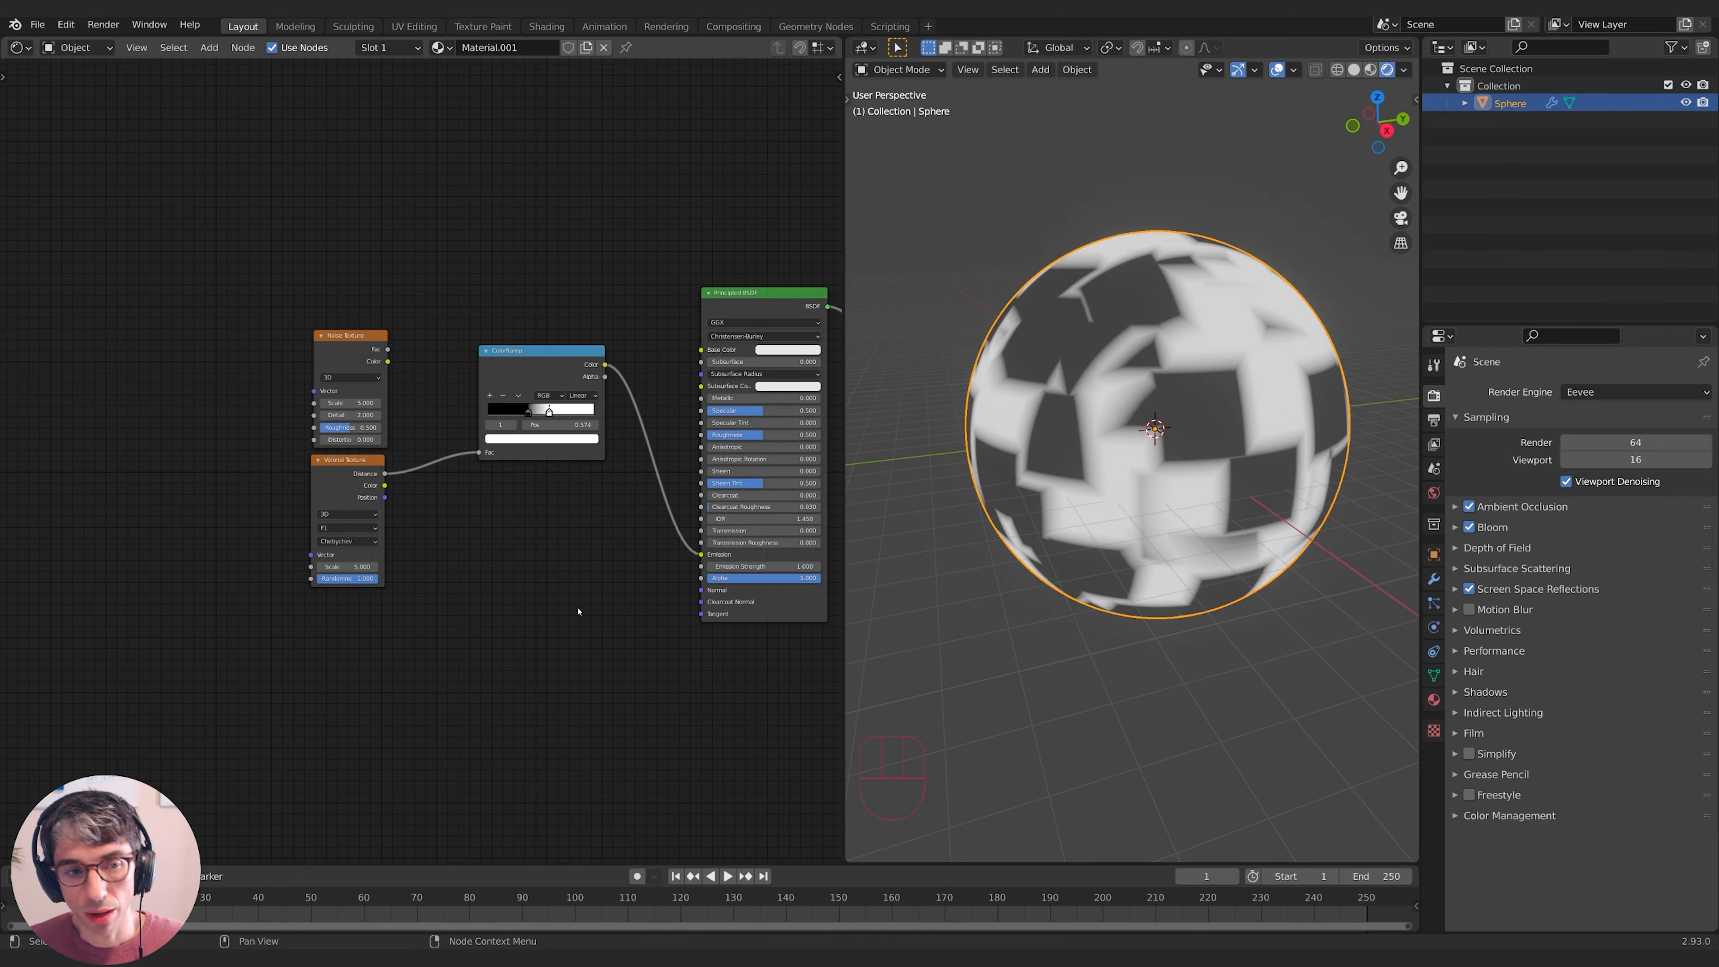
- Raise the Voronoi Scale to 119.3, then reposition the Voronoi and Noise Texture nodes
left_click_drag(345, 468, 344, 472)
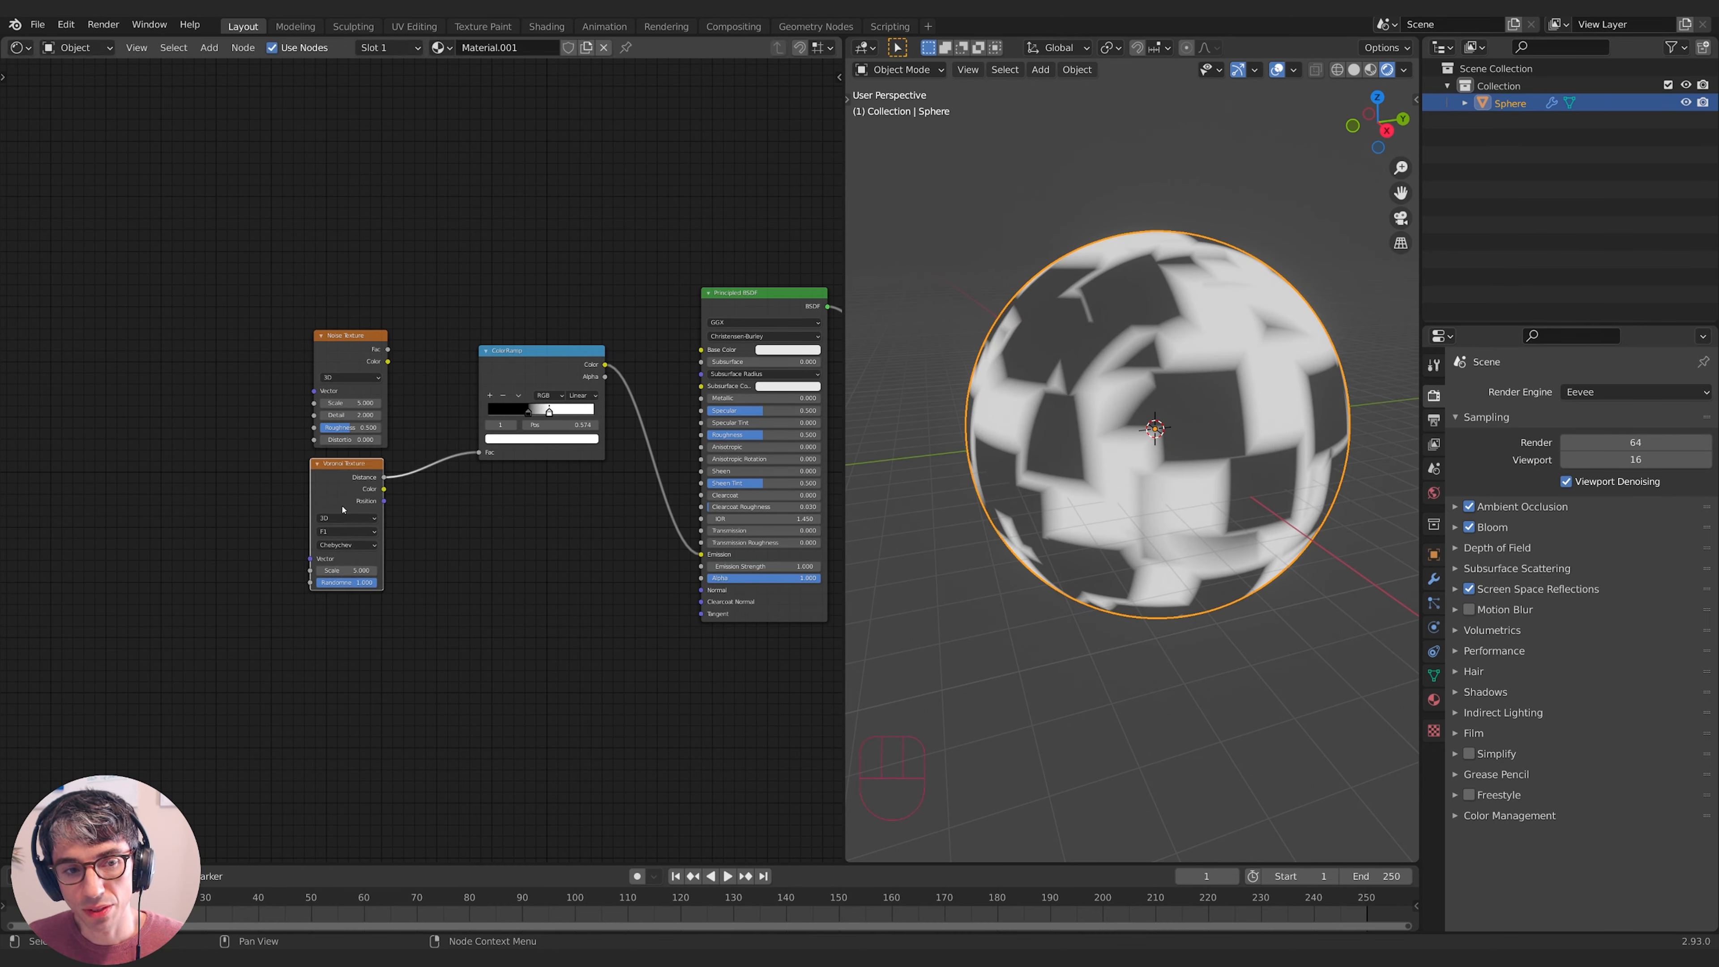
middle_click_drag(1263, 412, 1167, 466)
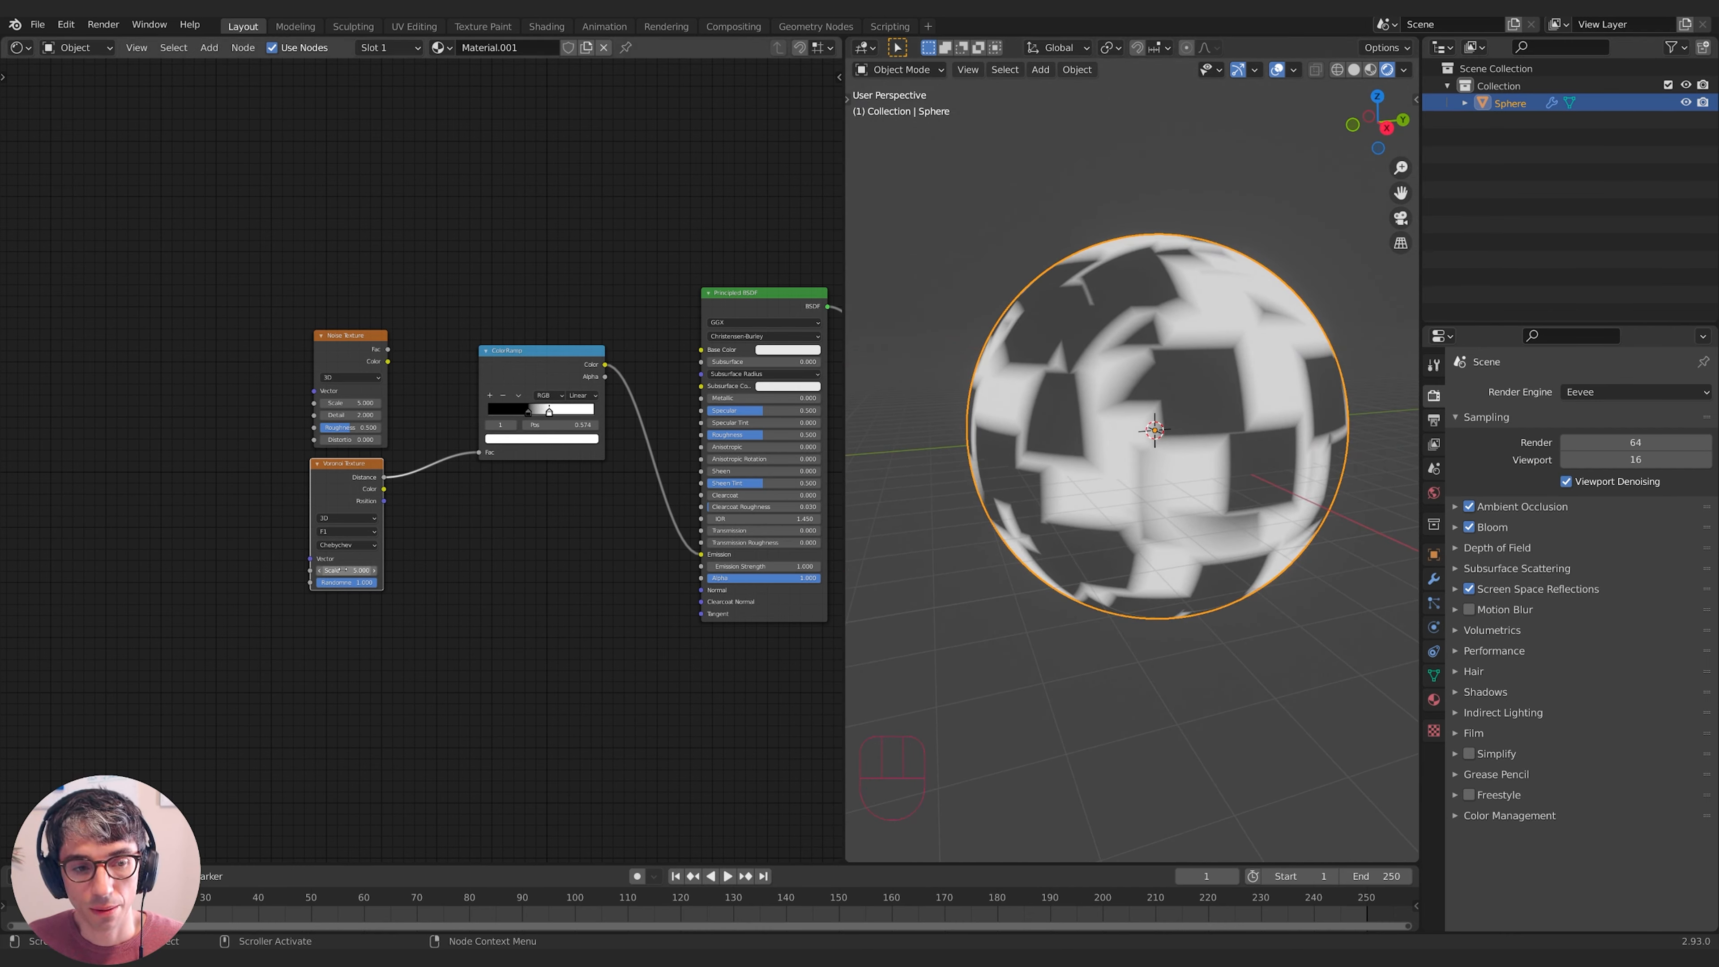
mouse_move(346, 570)
left_mouse_down()
mouse_move(429, 570)
mouse_move(387, 594)
mouse_move(318, 582)
left_mouse_up()
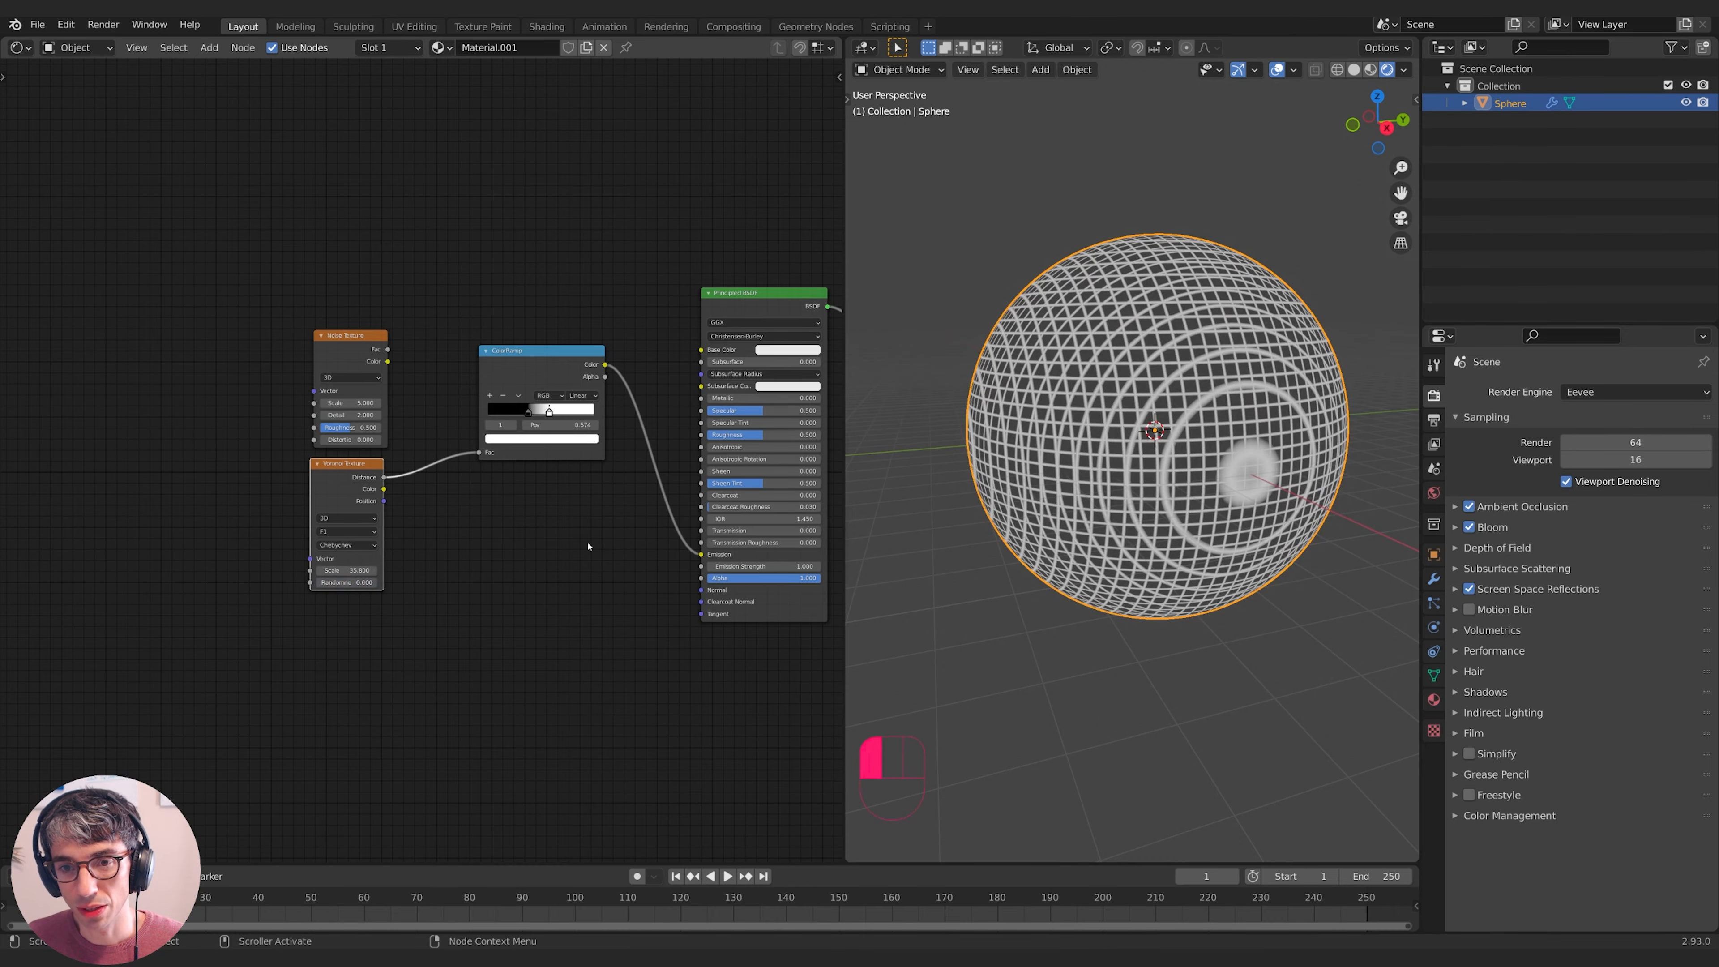
middle_click_drag(1083, 488, 1161, 511)
scroll(1149, 489, "up", 3)
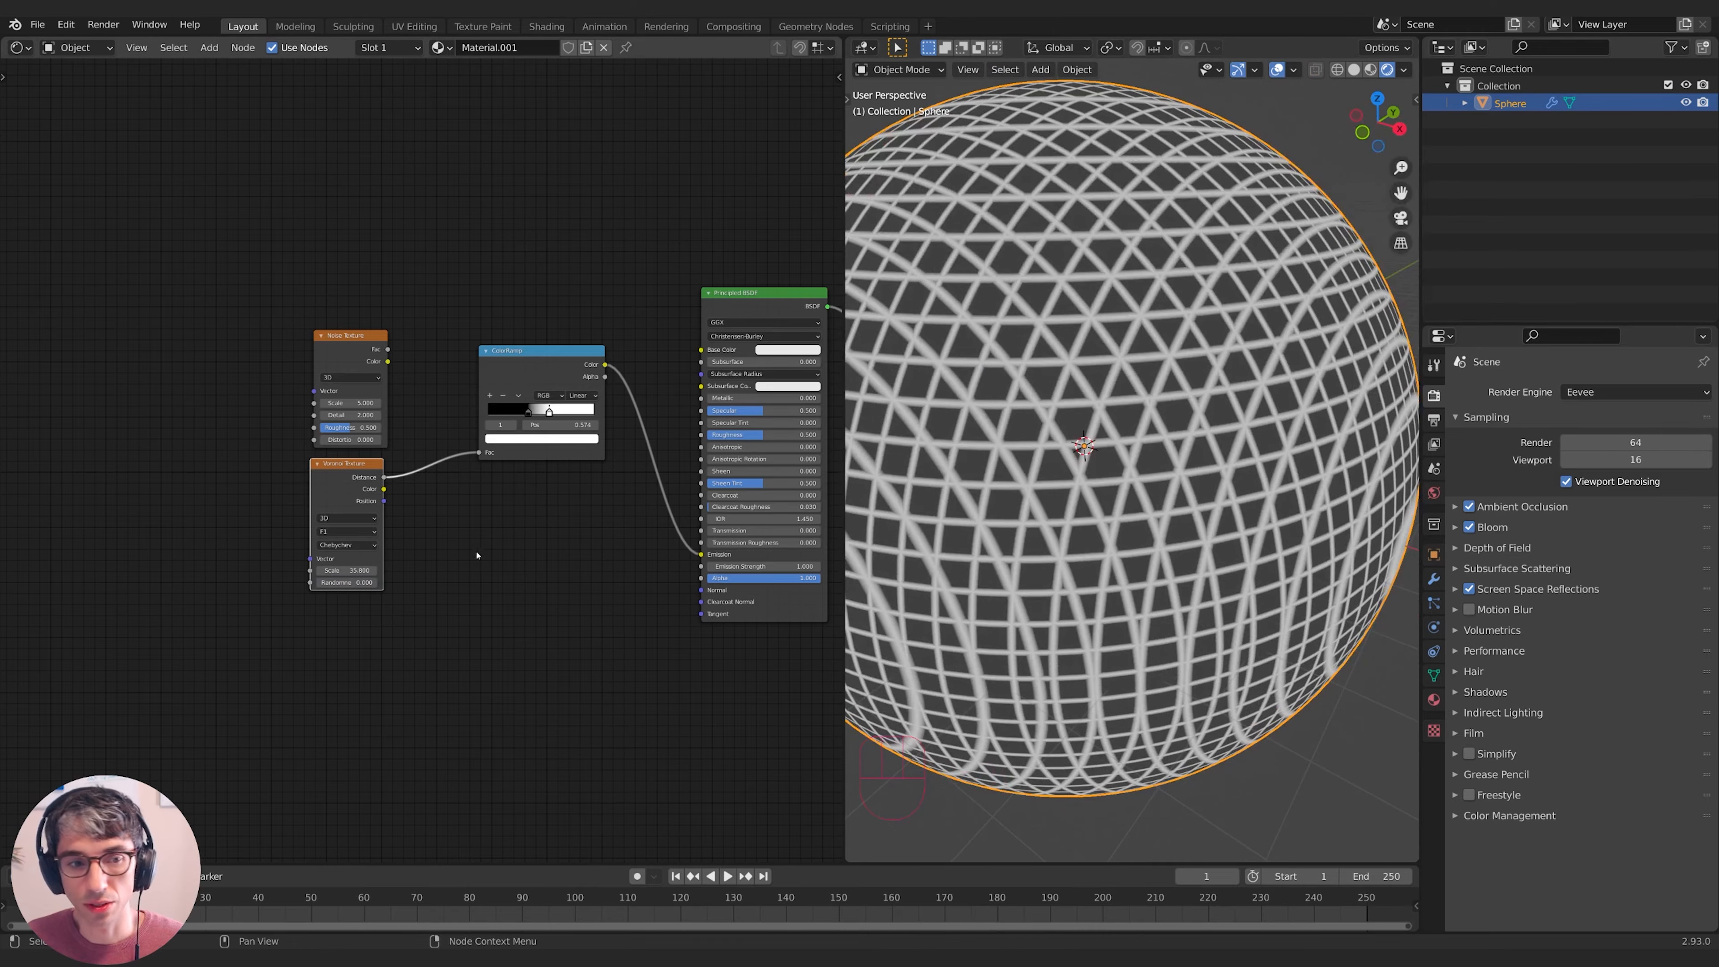
left_click_drag(347, 570, 447, 570)
scroll(1249, 580, "down", 4)
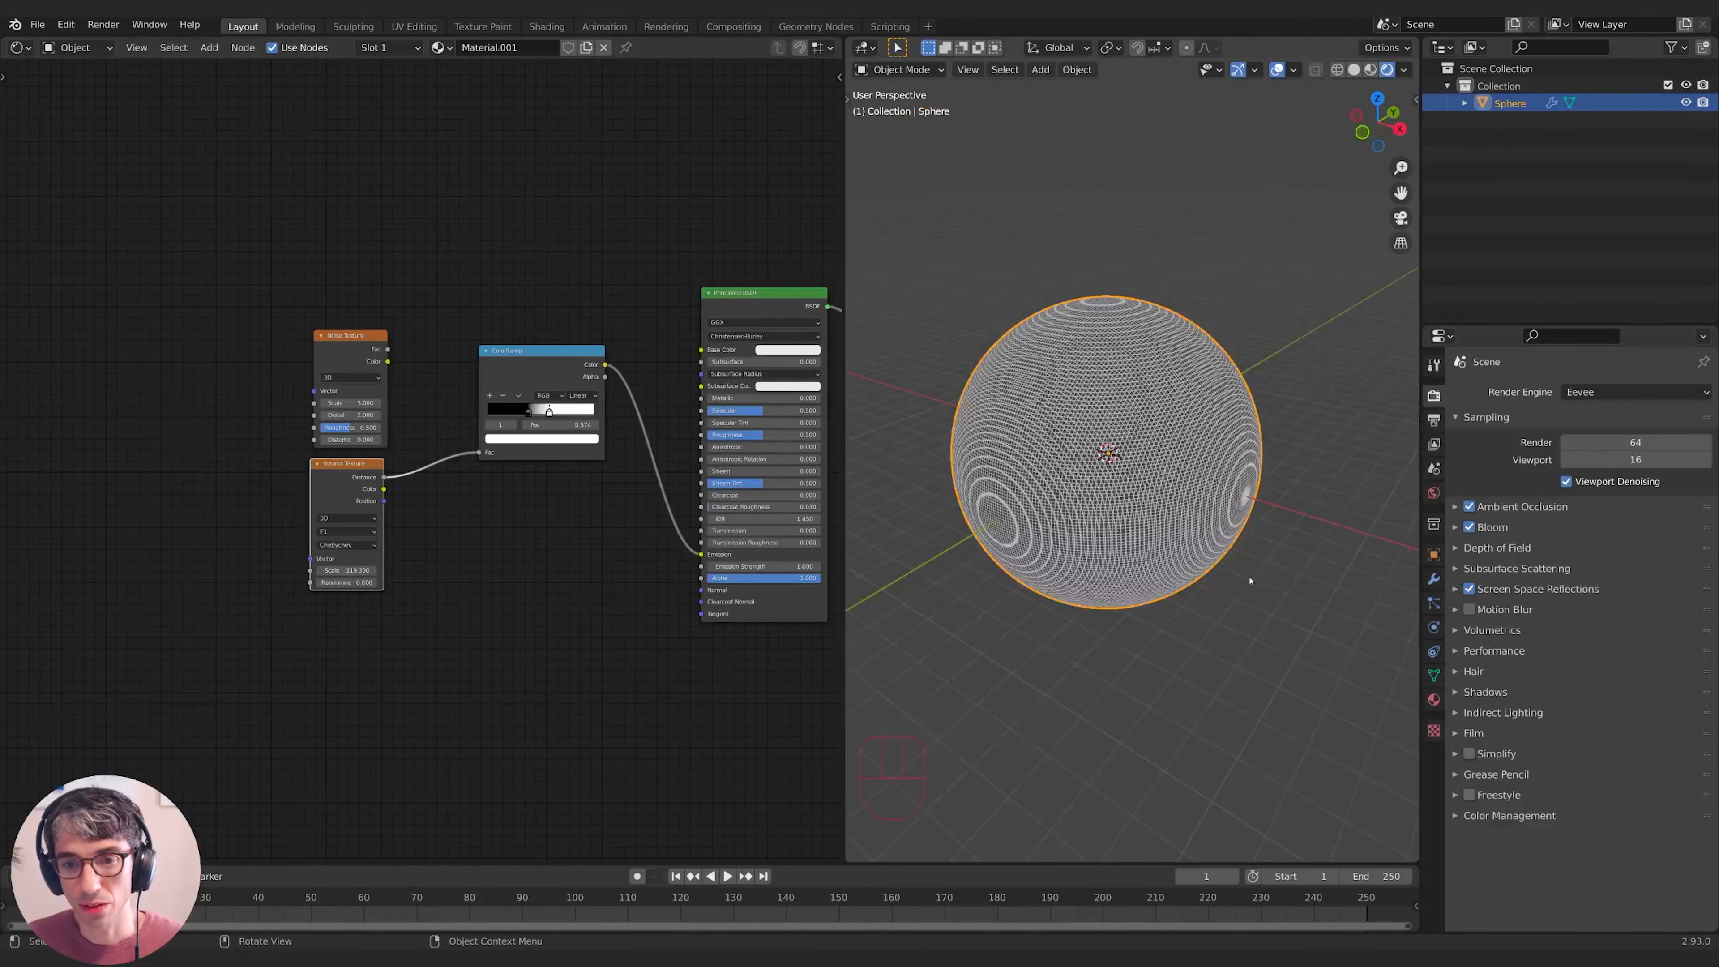
middle_click_drag(1250, 581, 1157, 546)
scroll(1153, 544, "up", 4)
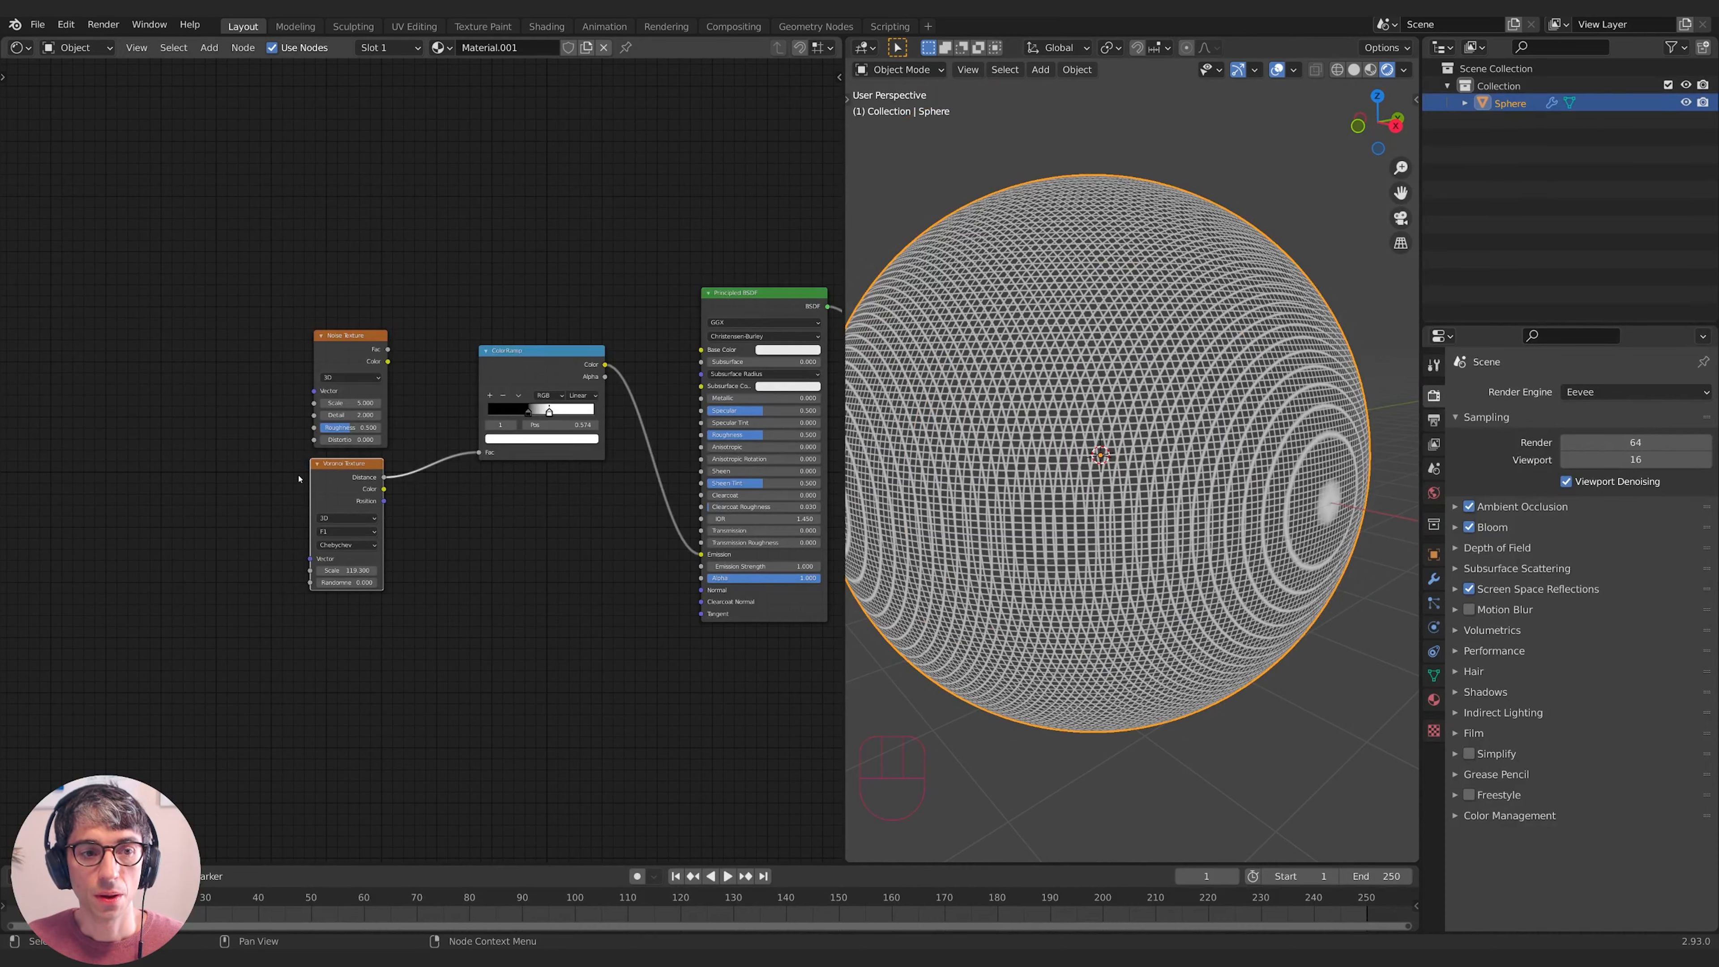
left_click_drag(323, 473, 325, 479)
mouse_move(342, 360)
left_mouse_down()
mouse_move(373, 352)
mouse_move(422, 384)
mouse_move(479, 452)
left_mouse_up()
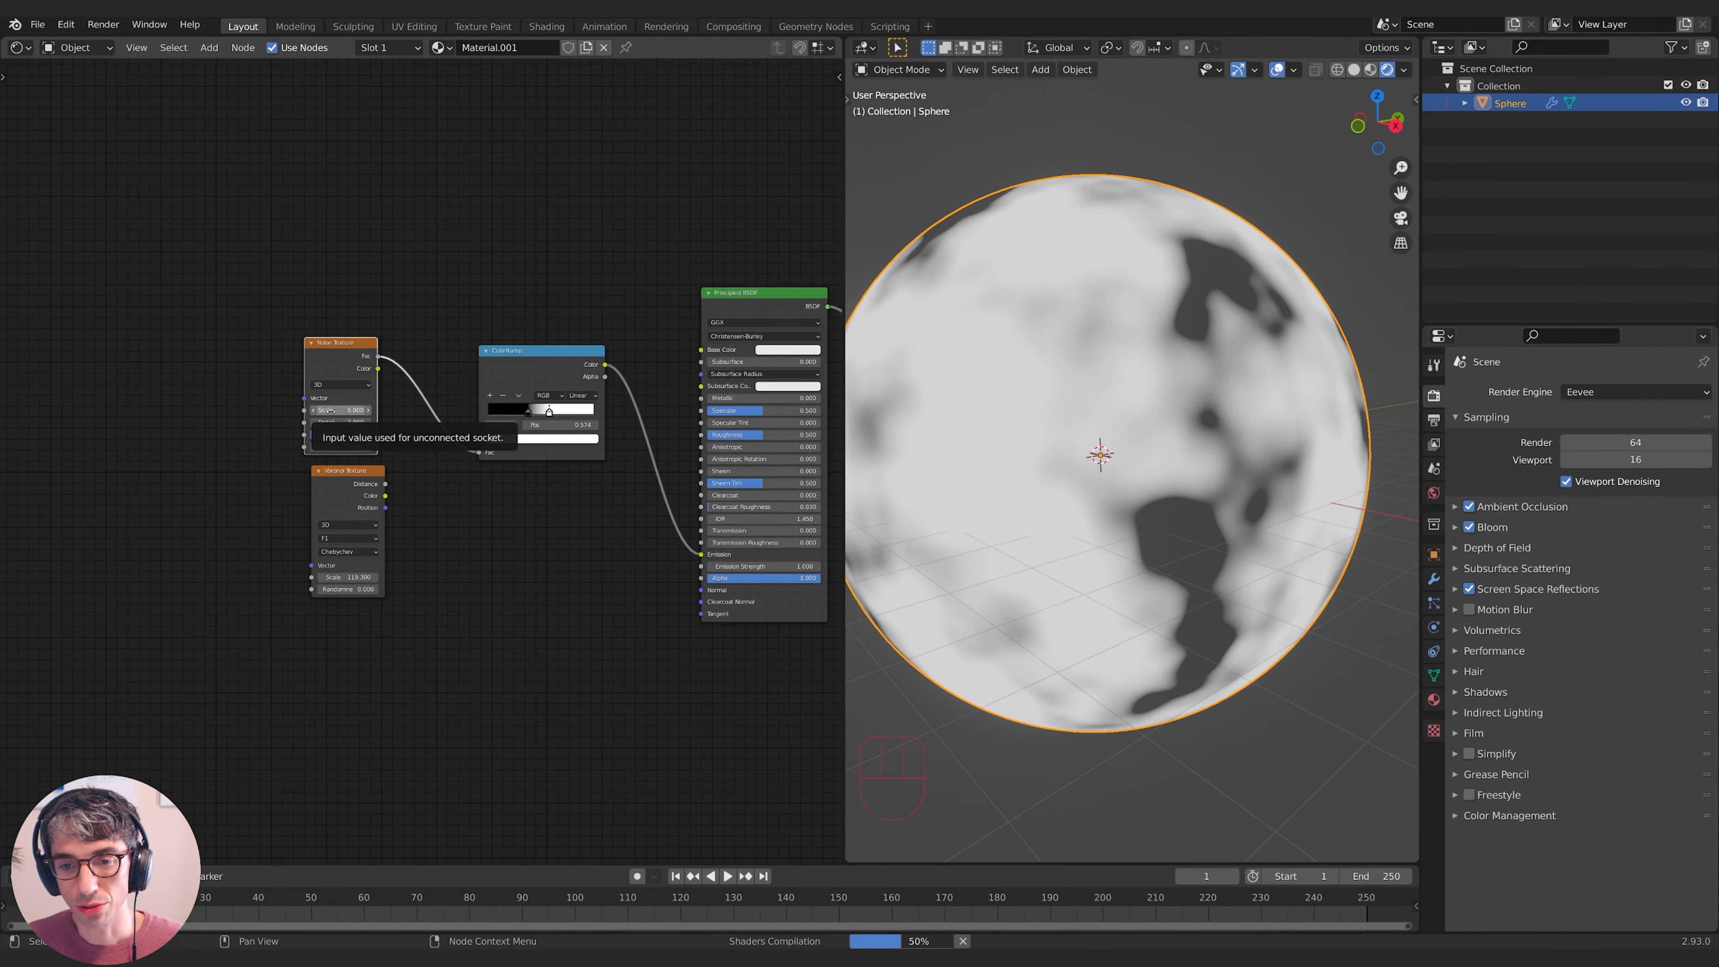
- Raise the Noise Texture Scale and set its Distortion to 3.300
left_click_drag(329, 410, 369, 446)
scroll(1124, 529, "up", 1)
middle_click_drag(1123, 555, 1168, 573)
scroll(1166, 573, "down", 2)
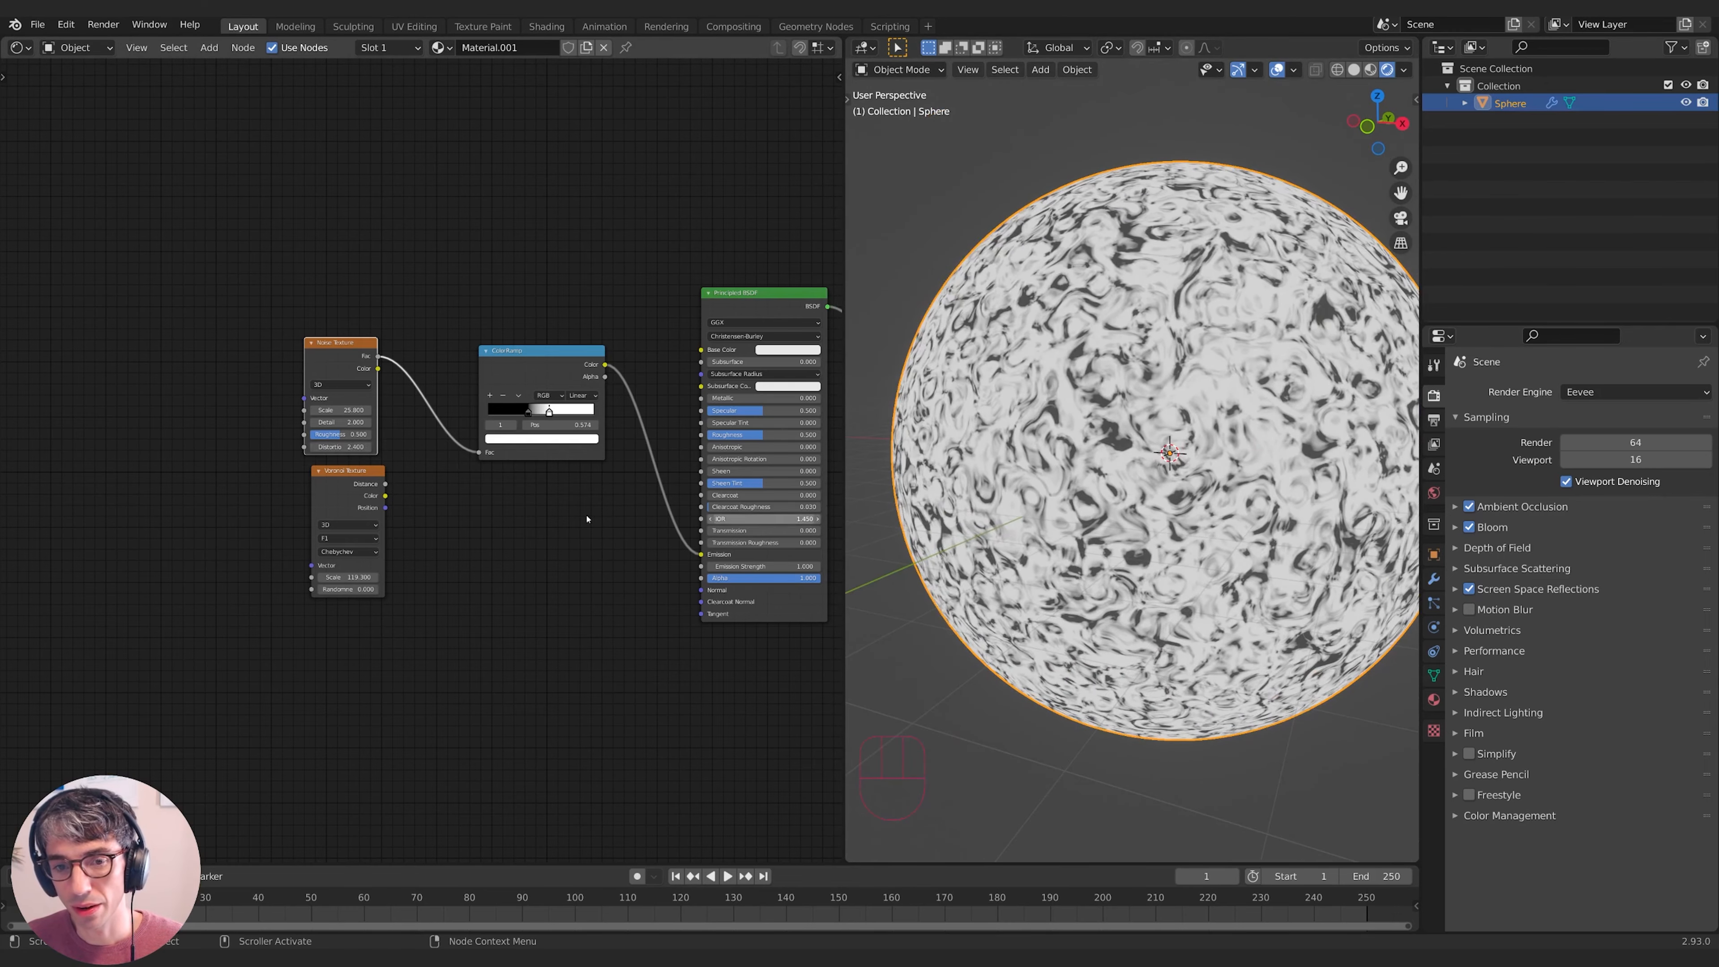
left_click_drag(338, 446, 352, 446)
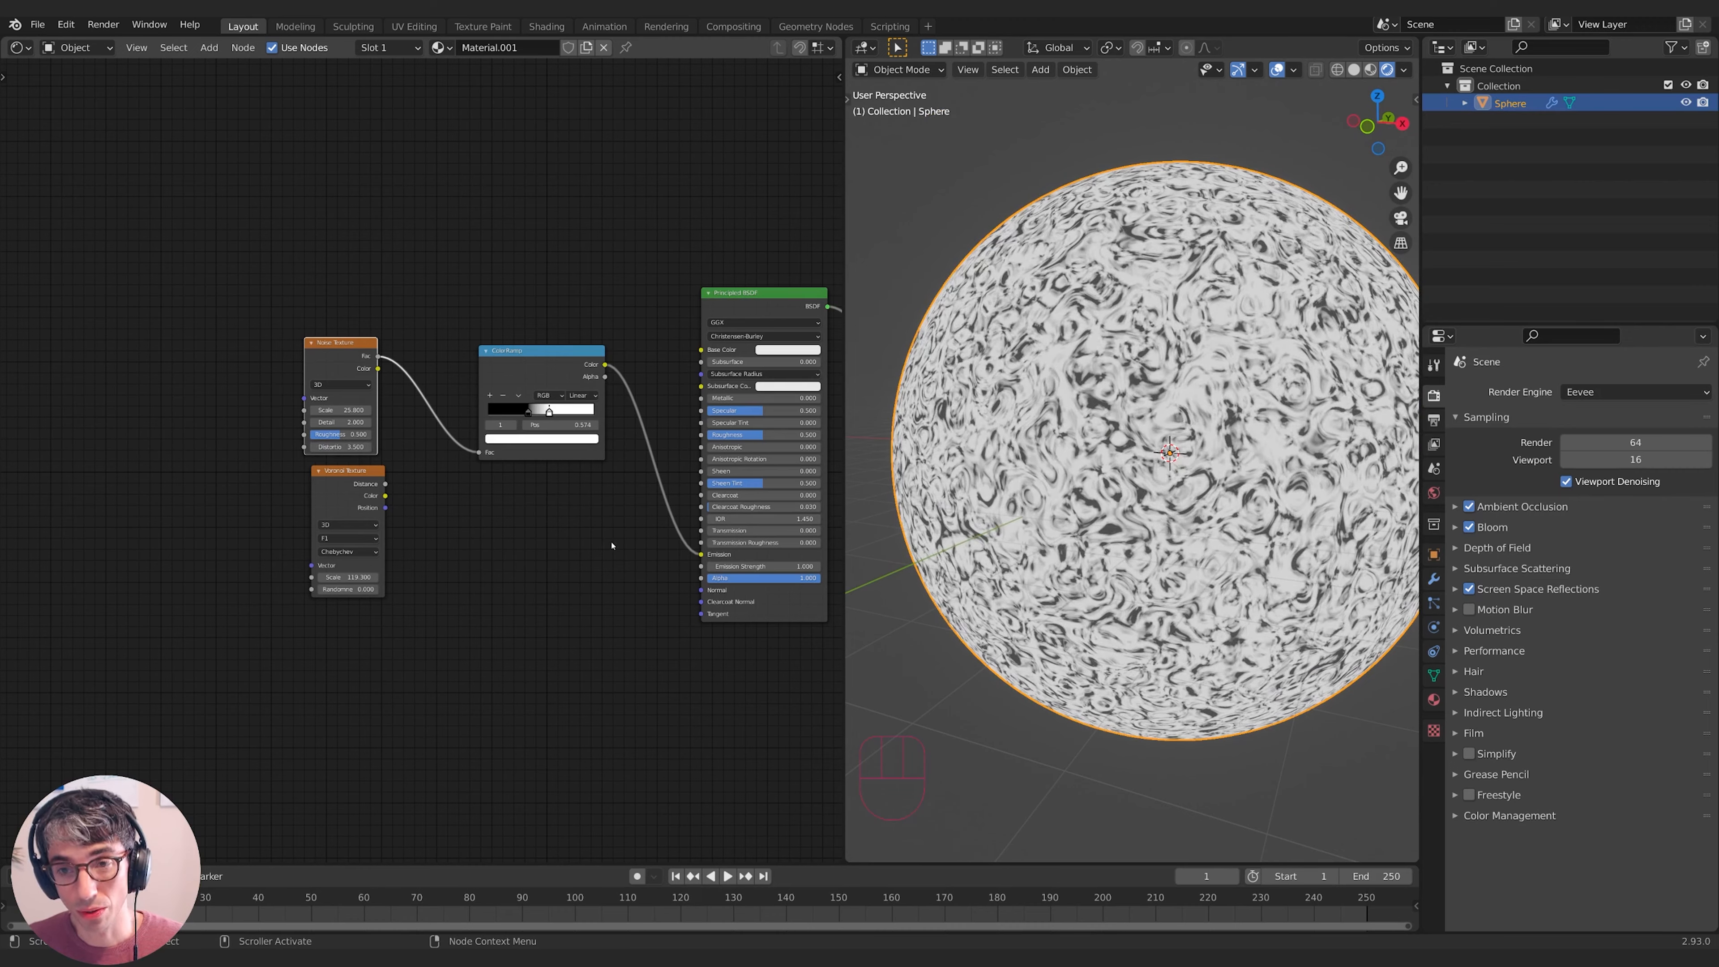
scroll(1219, 498, "down", 2)
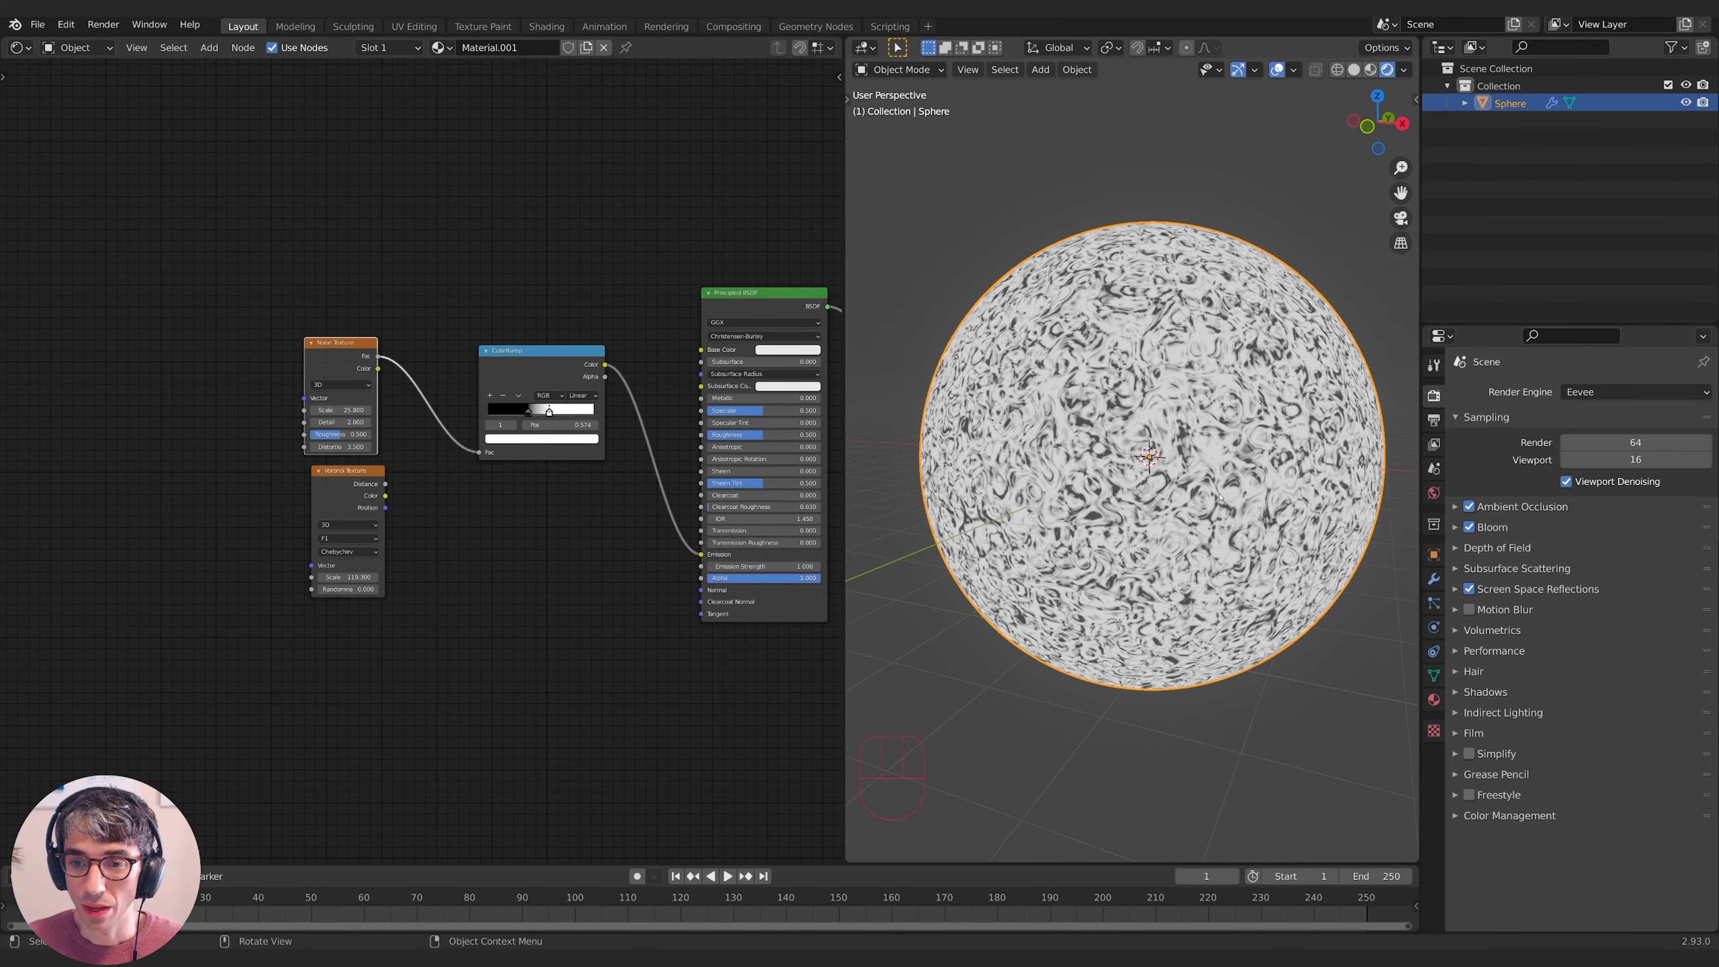
- Move the Noise and Voronoi Texture nodes left, with Voronoi placed under Noise
left_click(347, 515)
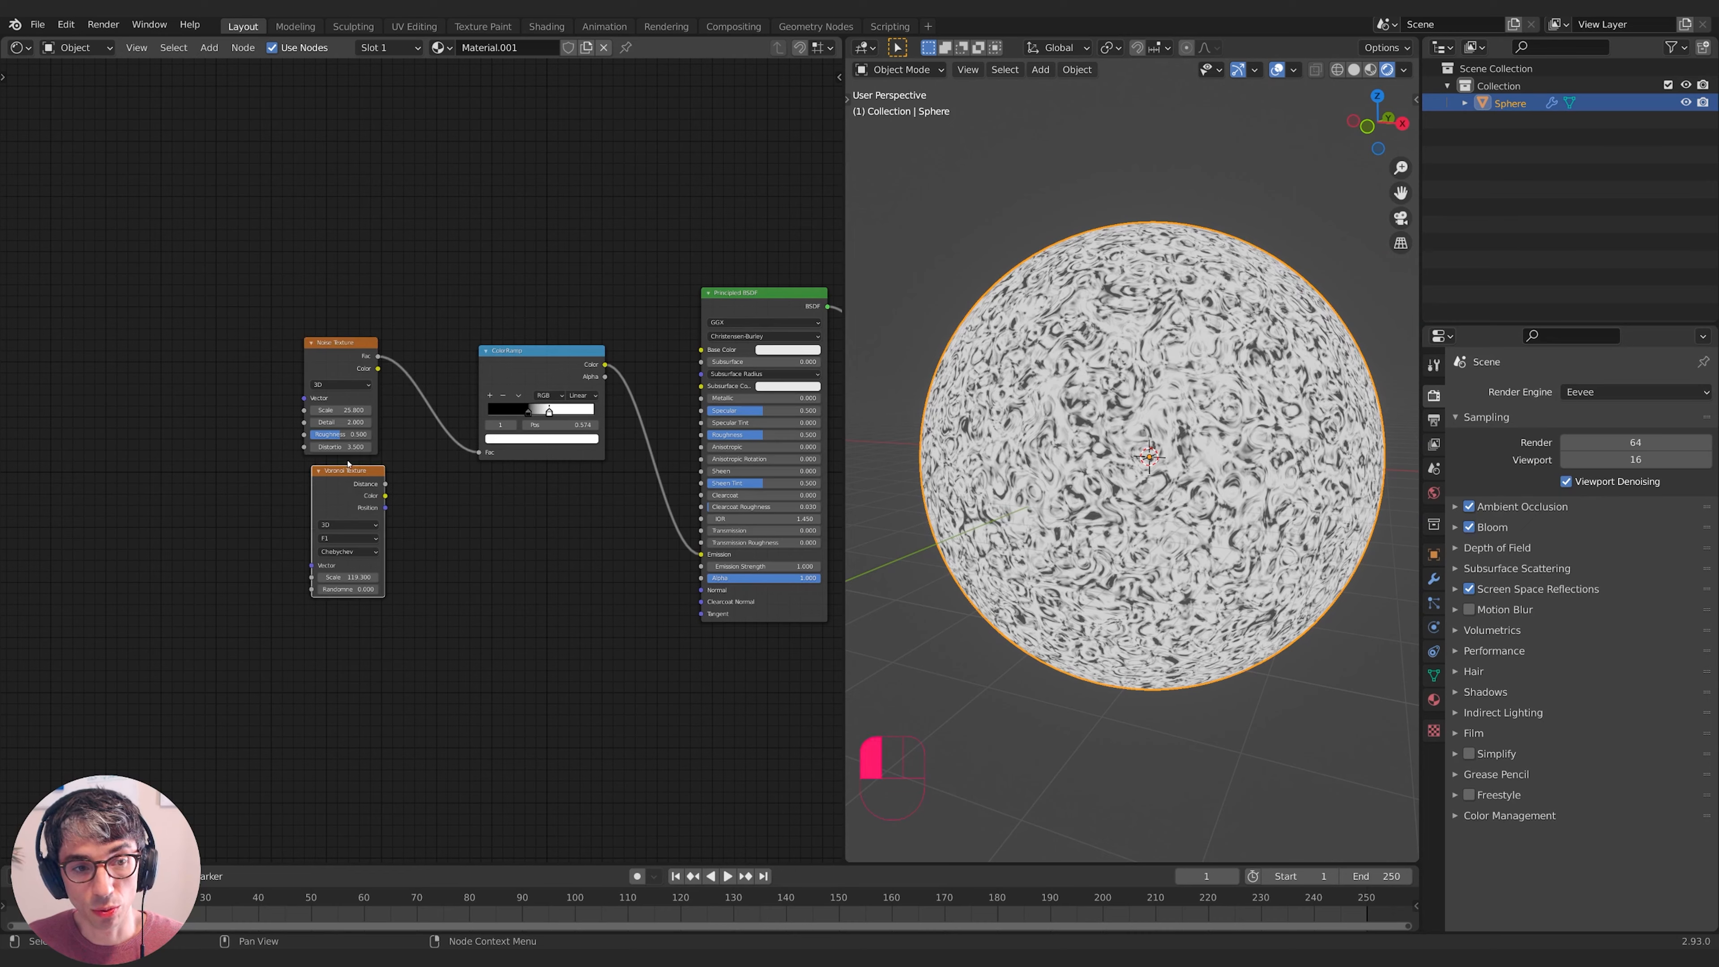
left_click(323, 357, "shift")
key("g")
left_click(162, 361)
left_click(181, 496)
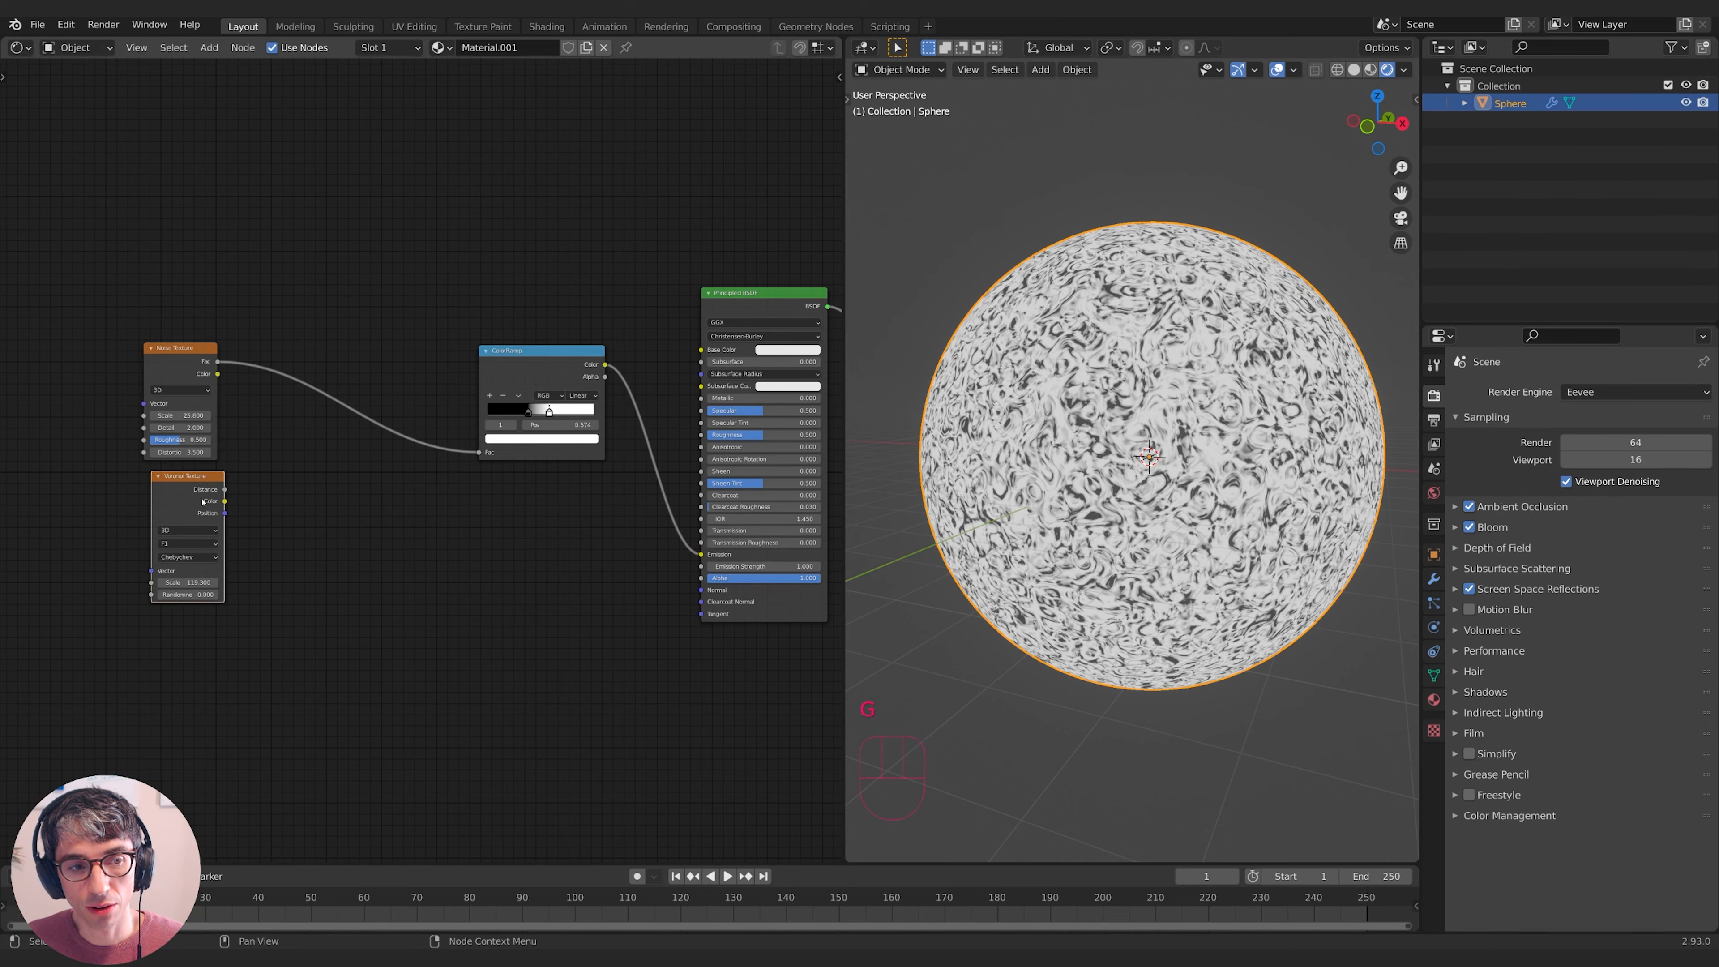
key("g")
left_click(174, 495)
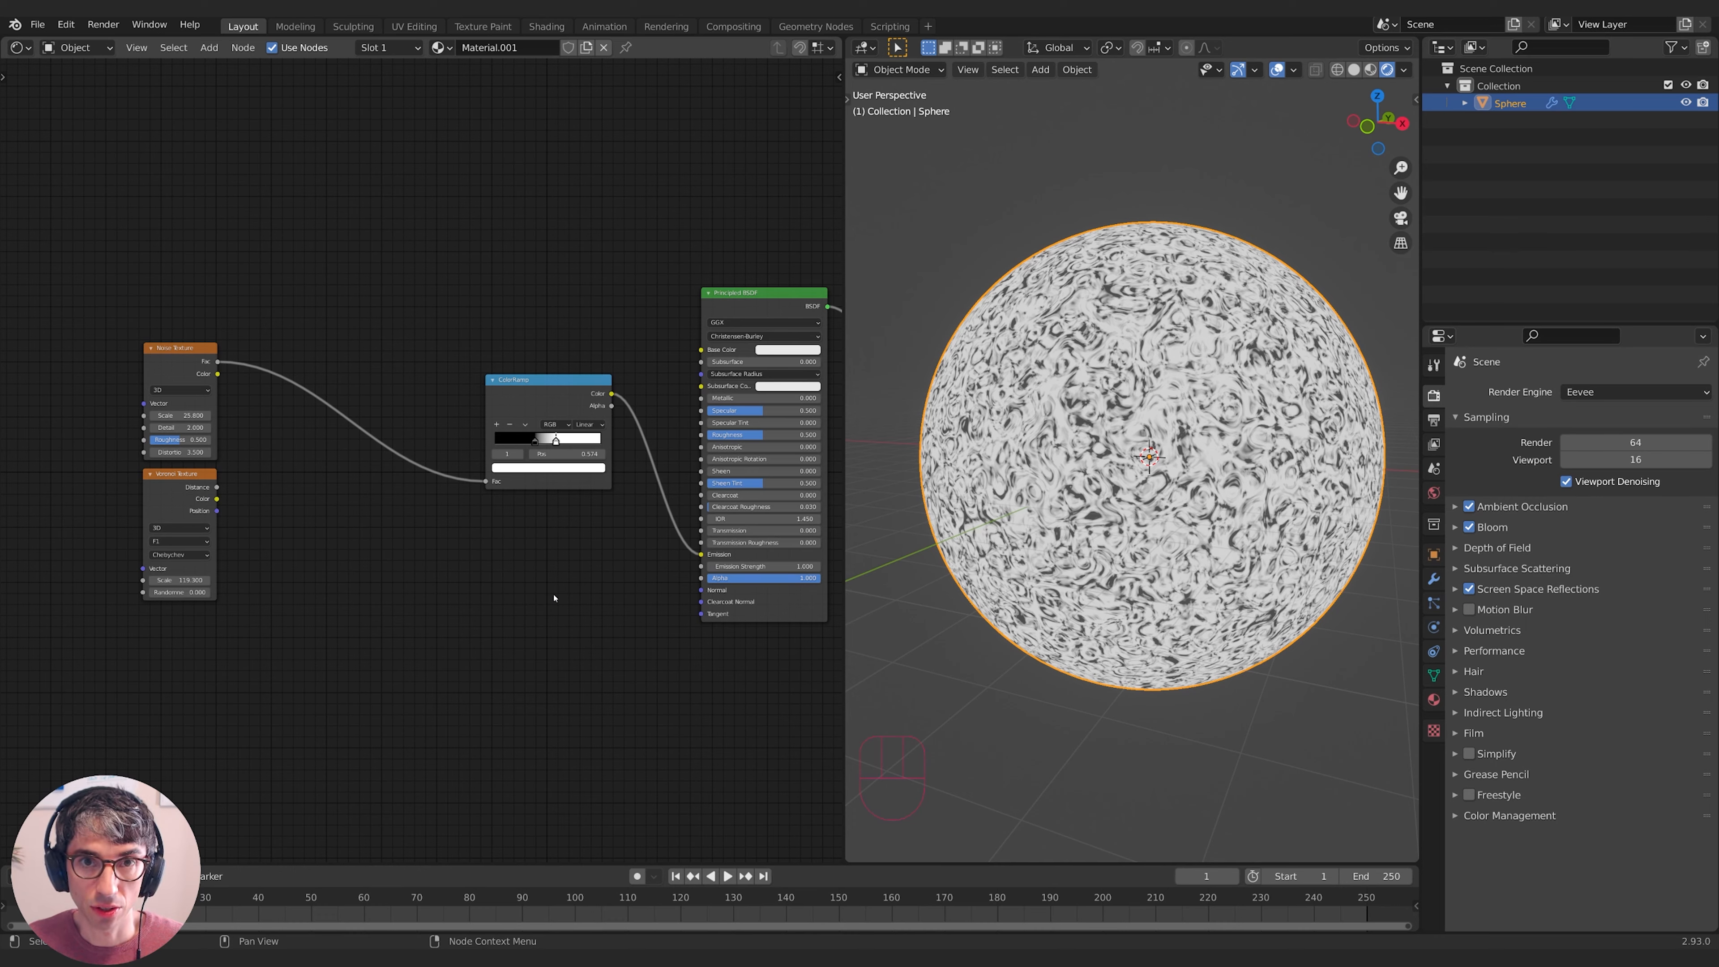
middle_click_drag(1160, 572, 1172, 608, "shift")
scroll(1173, 609, "down", 2)
- Add a Plain Axes Empty to the scene
key("shift+a")
mouse_move(1173, 604)
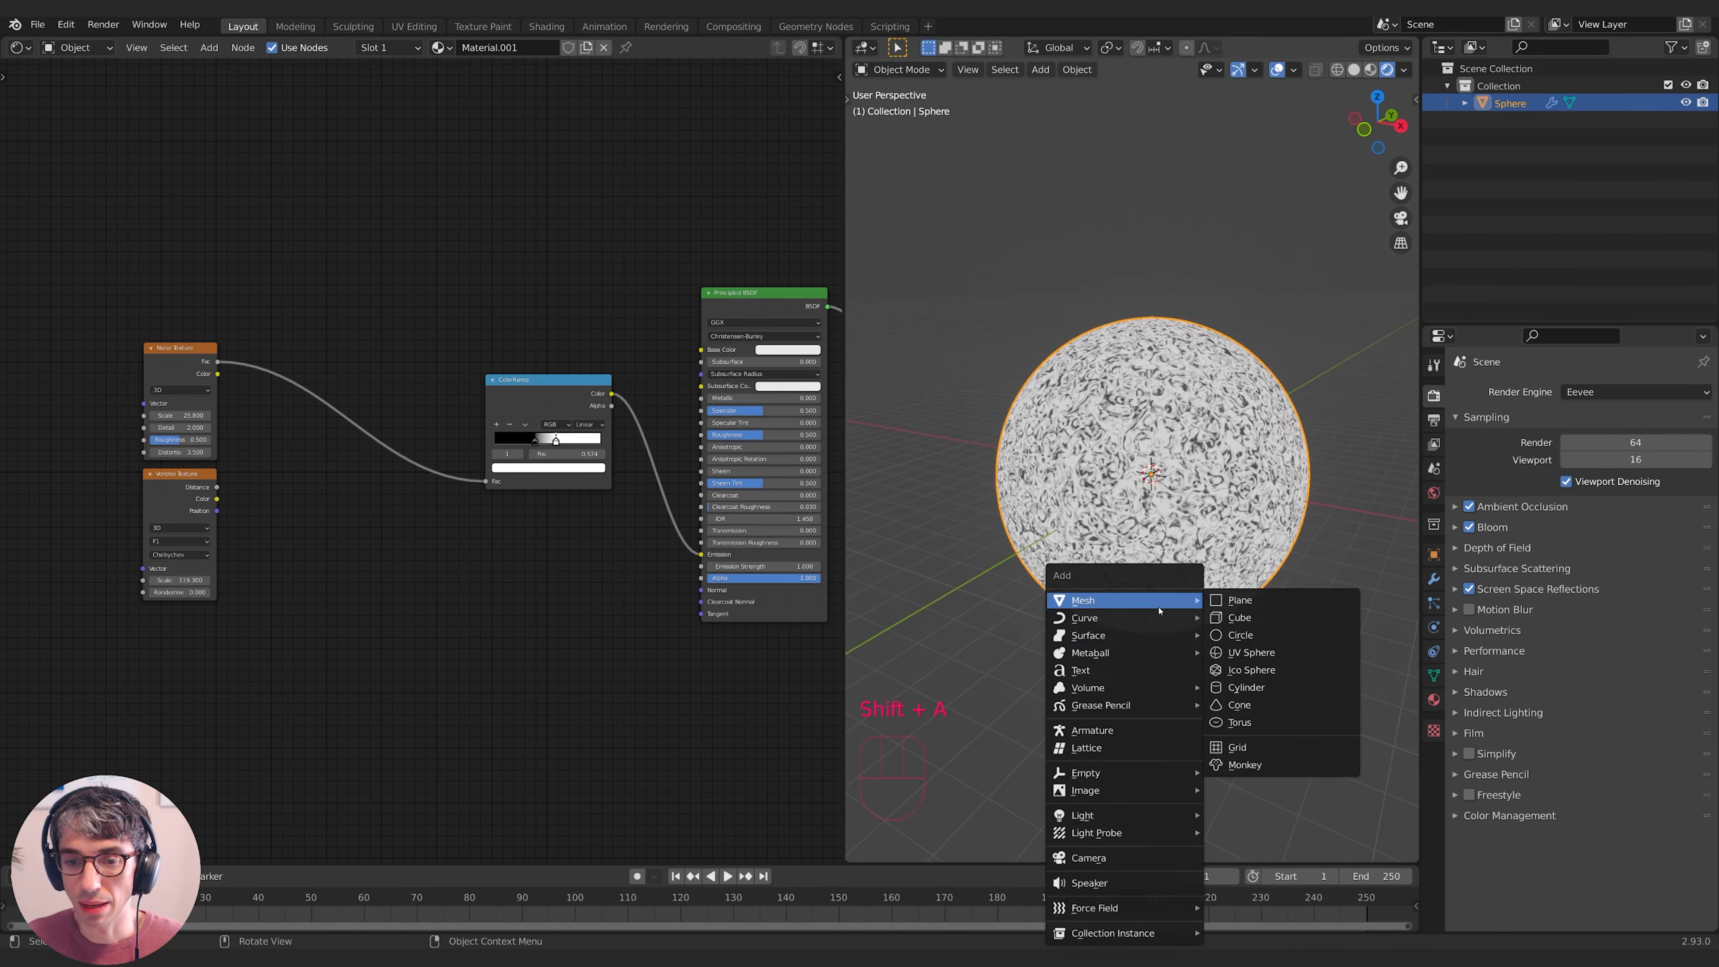
mouse_move(1099, 774)
left_click(1246, 773)
middle_click_drag(1192, 609, 1151, 603)
middle_click_drag(1151, 603, 1218, 575, "shift")
- Move the Empty along Y to sit beside the sphere, then reselect the sphere
key("g")
key("y")
left_click(1124, 549)
middle_click_drag(1124, 549, 1150, 495)
key("g")
left_click(1158, 490)
left_click(1150, 495)
key("x")
- Add a Texture Coordinate node below the other nodes in the sphere's material
key("shift+a")
type("cor")
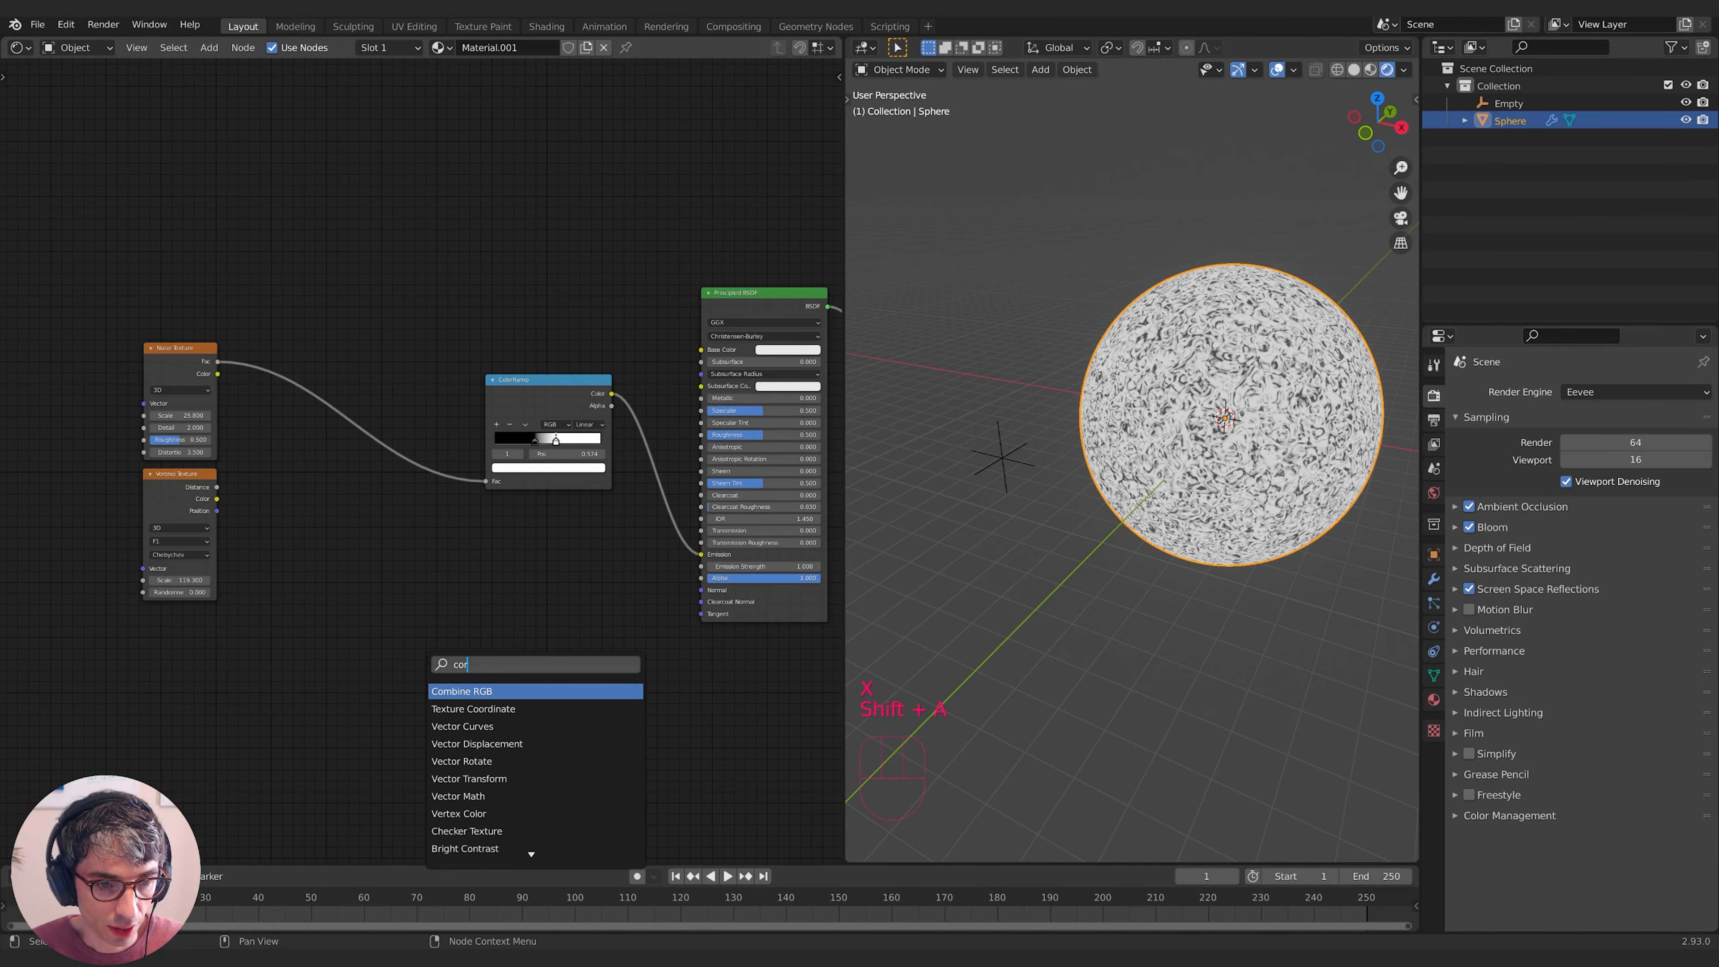
key("Down")
key("Return")
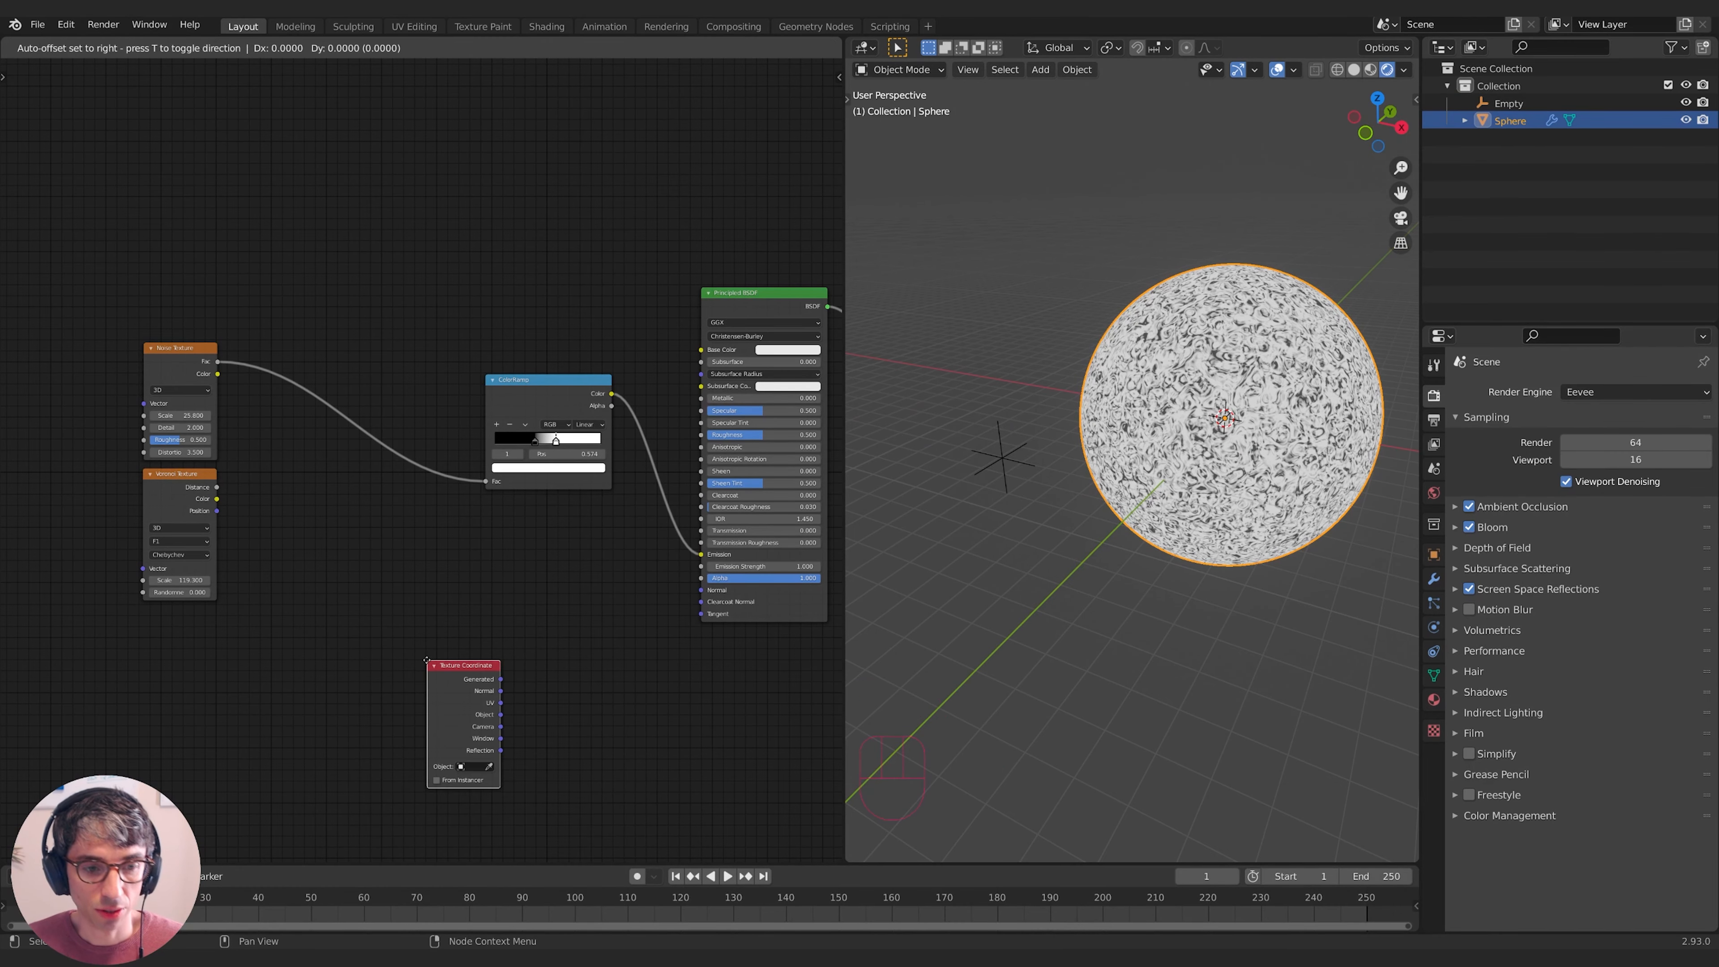
left_click(283, 622)
middle_click_drag(283, 622, 303, 586)
left_click_drag(334, 622, 363, 626)
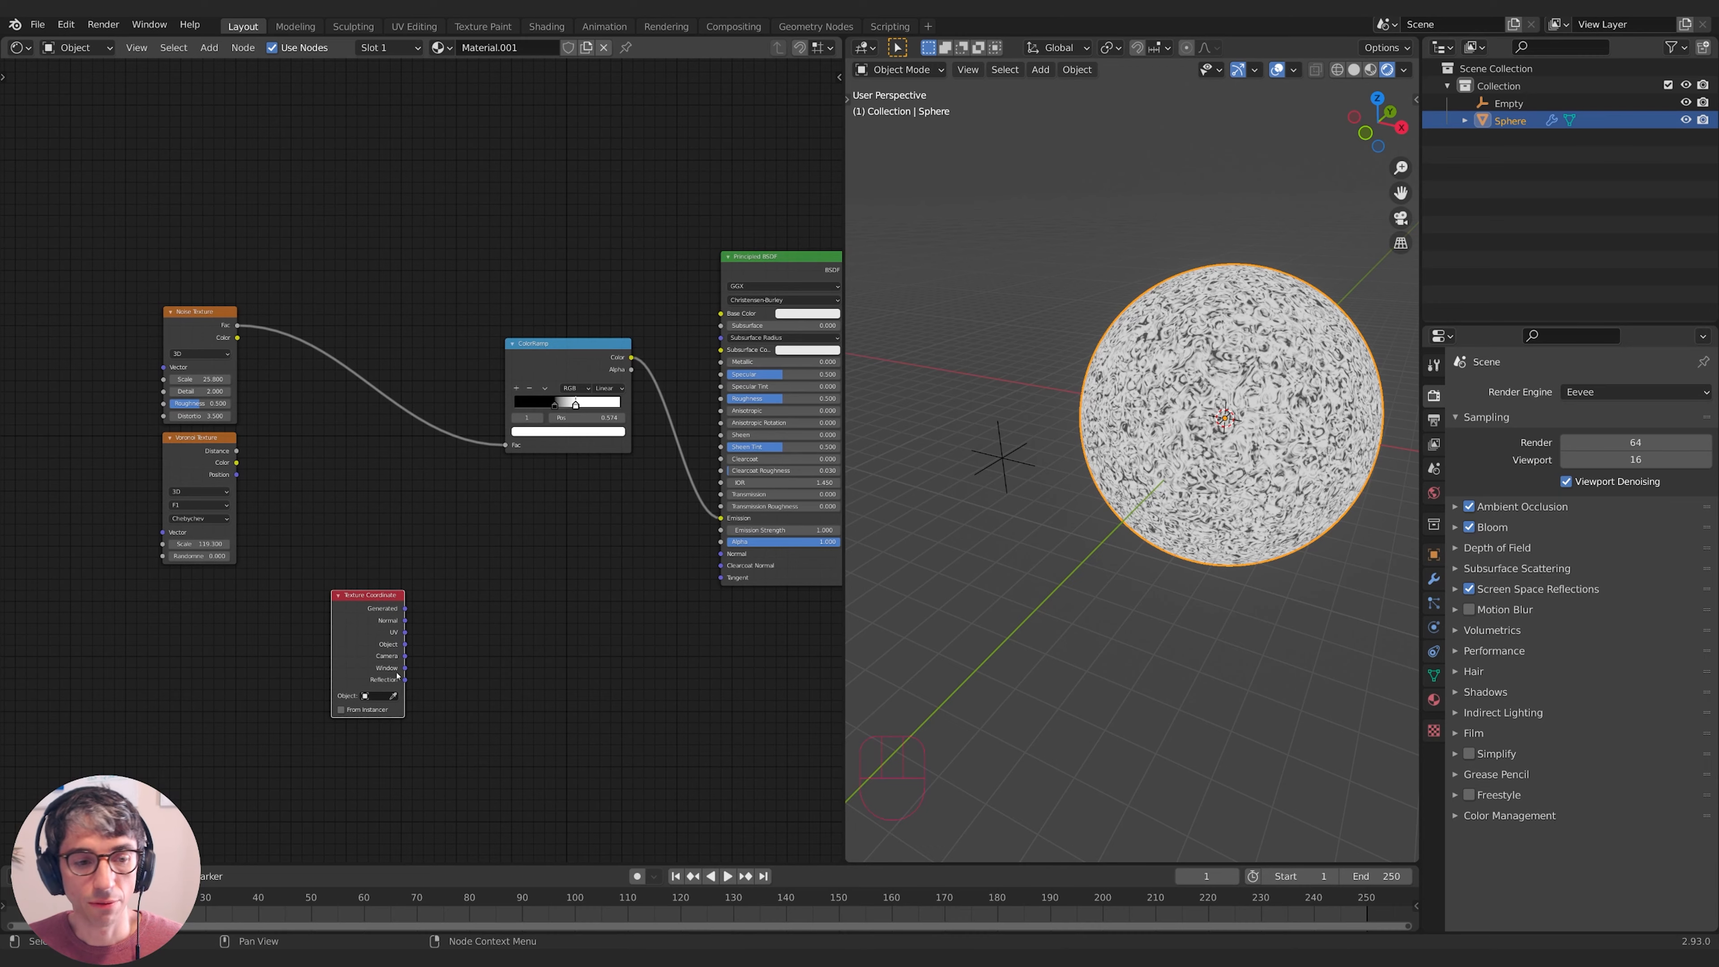
scroll(399, 673, "up", 5)
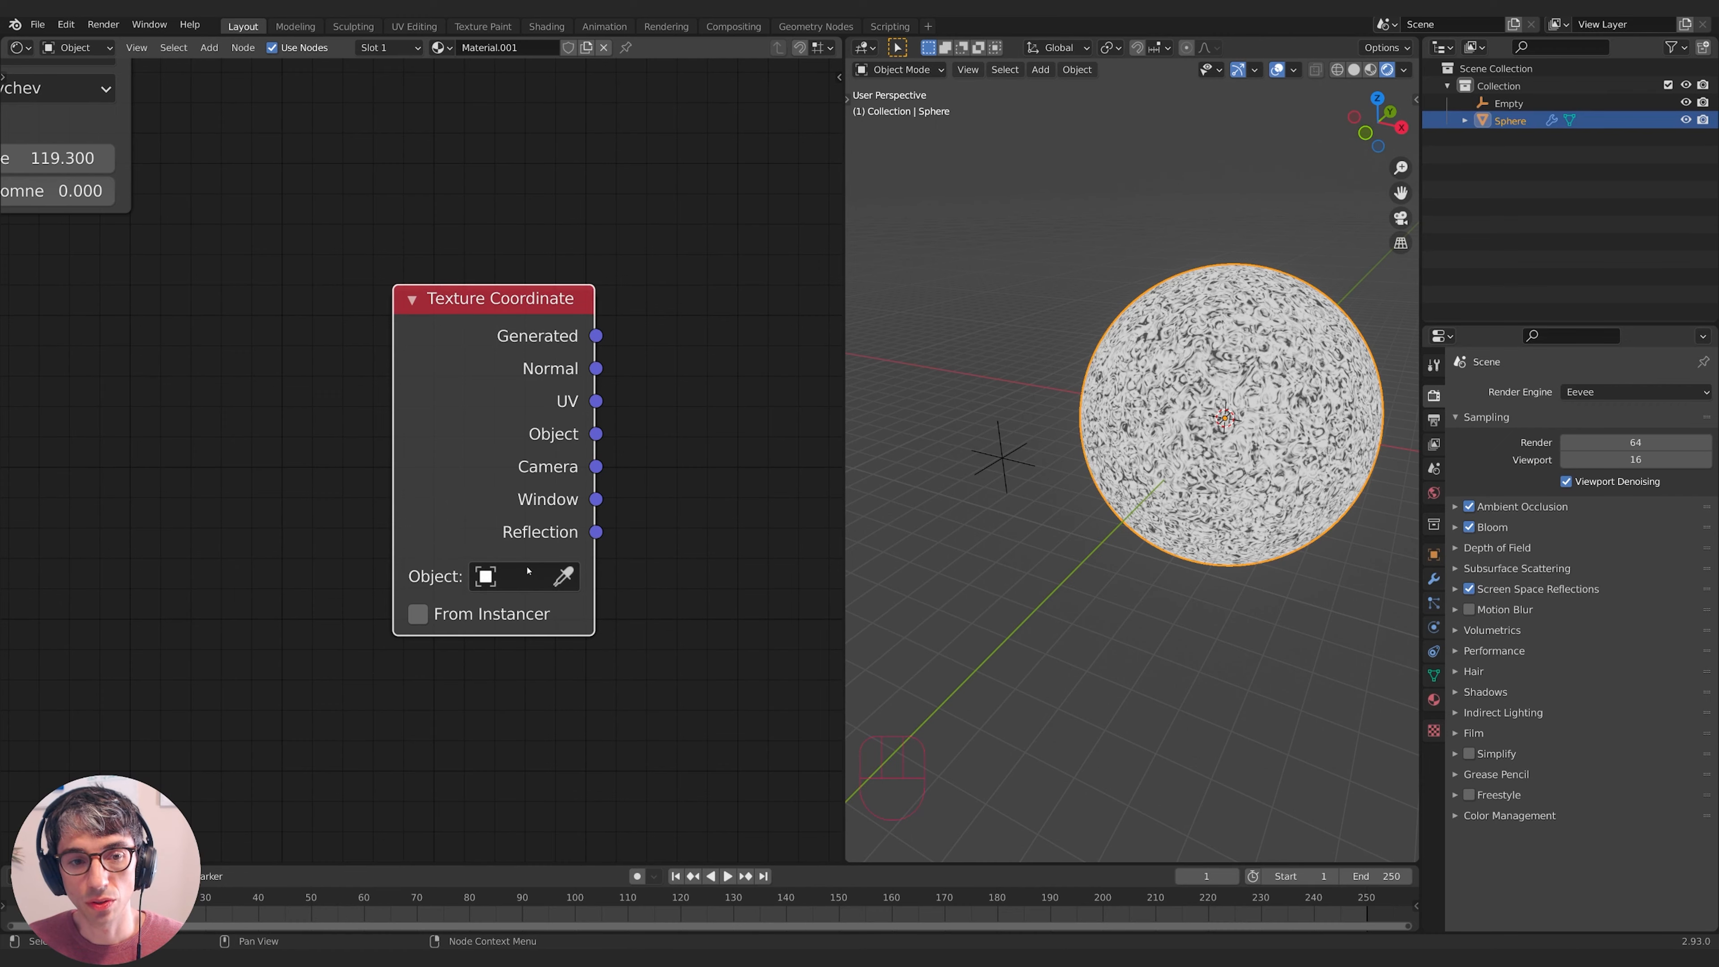
- Set the Texture Coordinate node's Object to Empty and move the widened node left
middle_click_drag(547, 586, 446, 587)
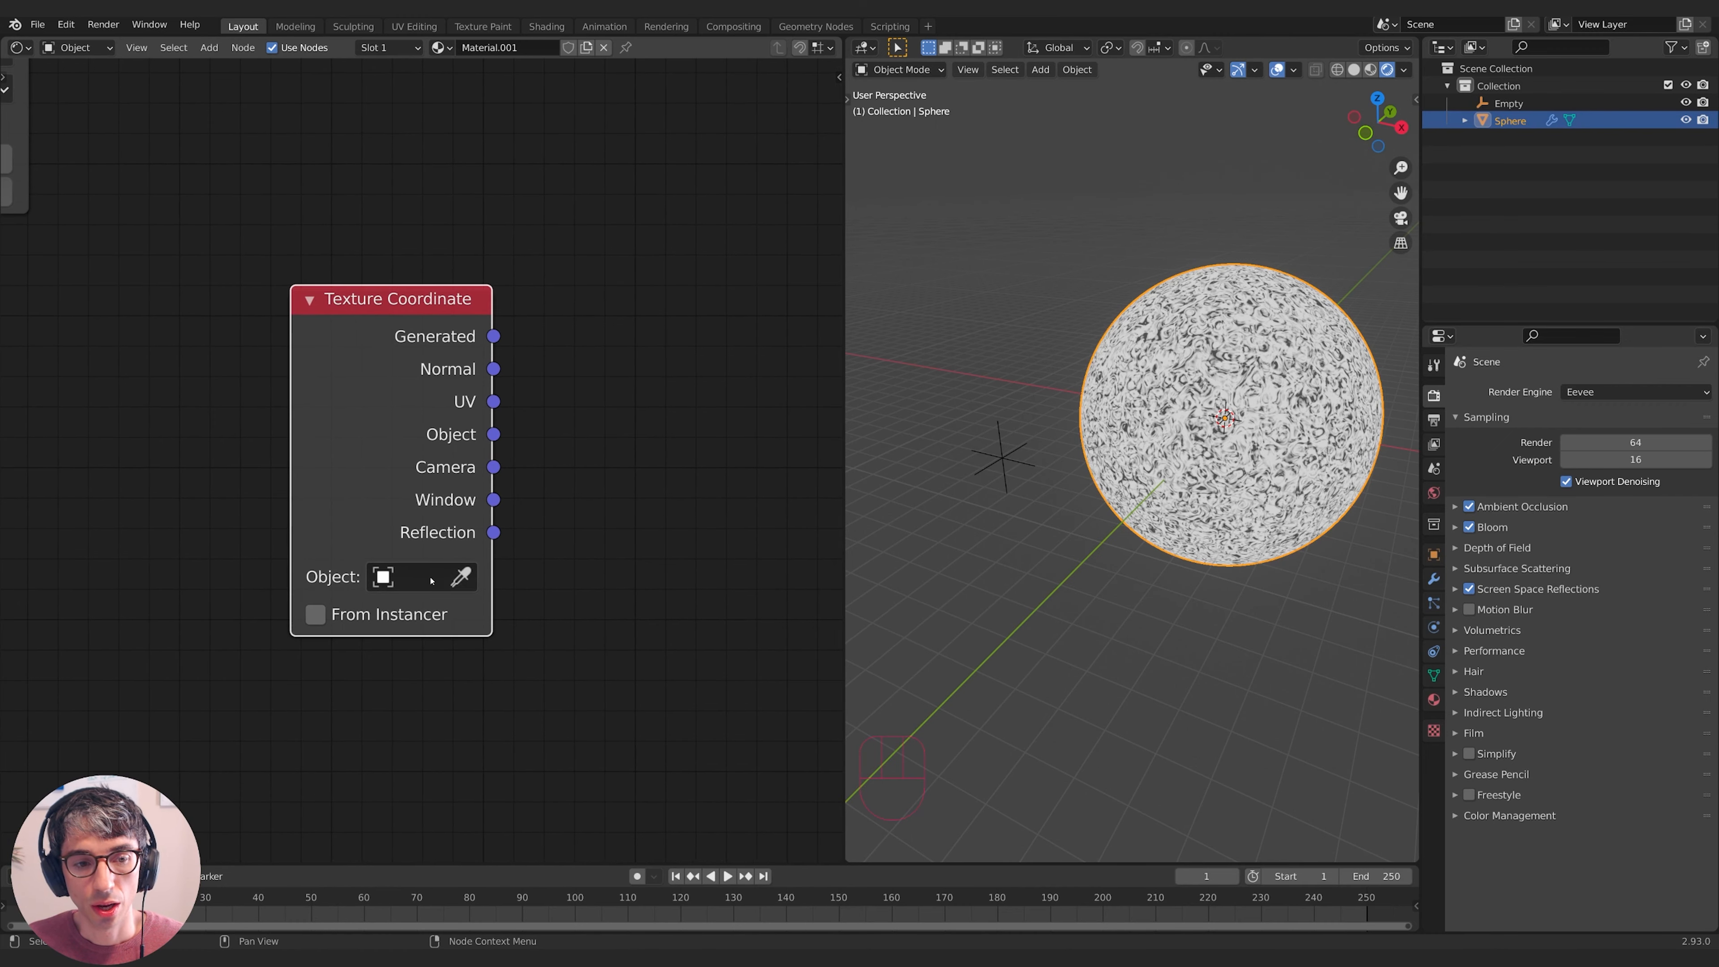
left_click(443, 577)
left_click(435, 617)
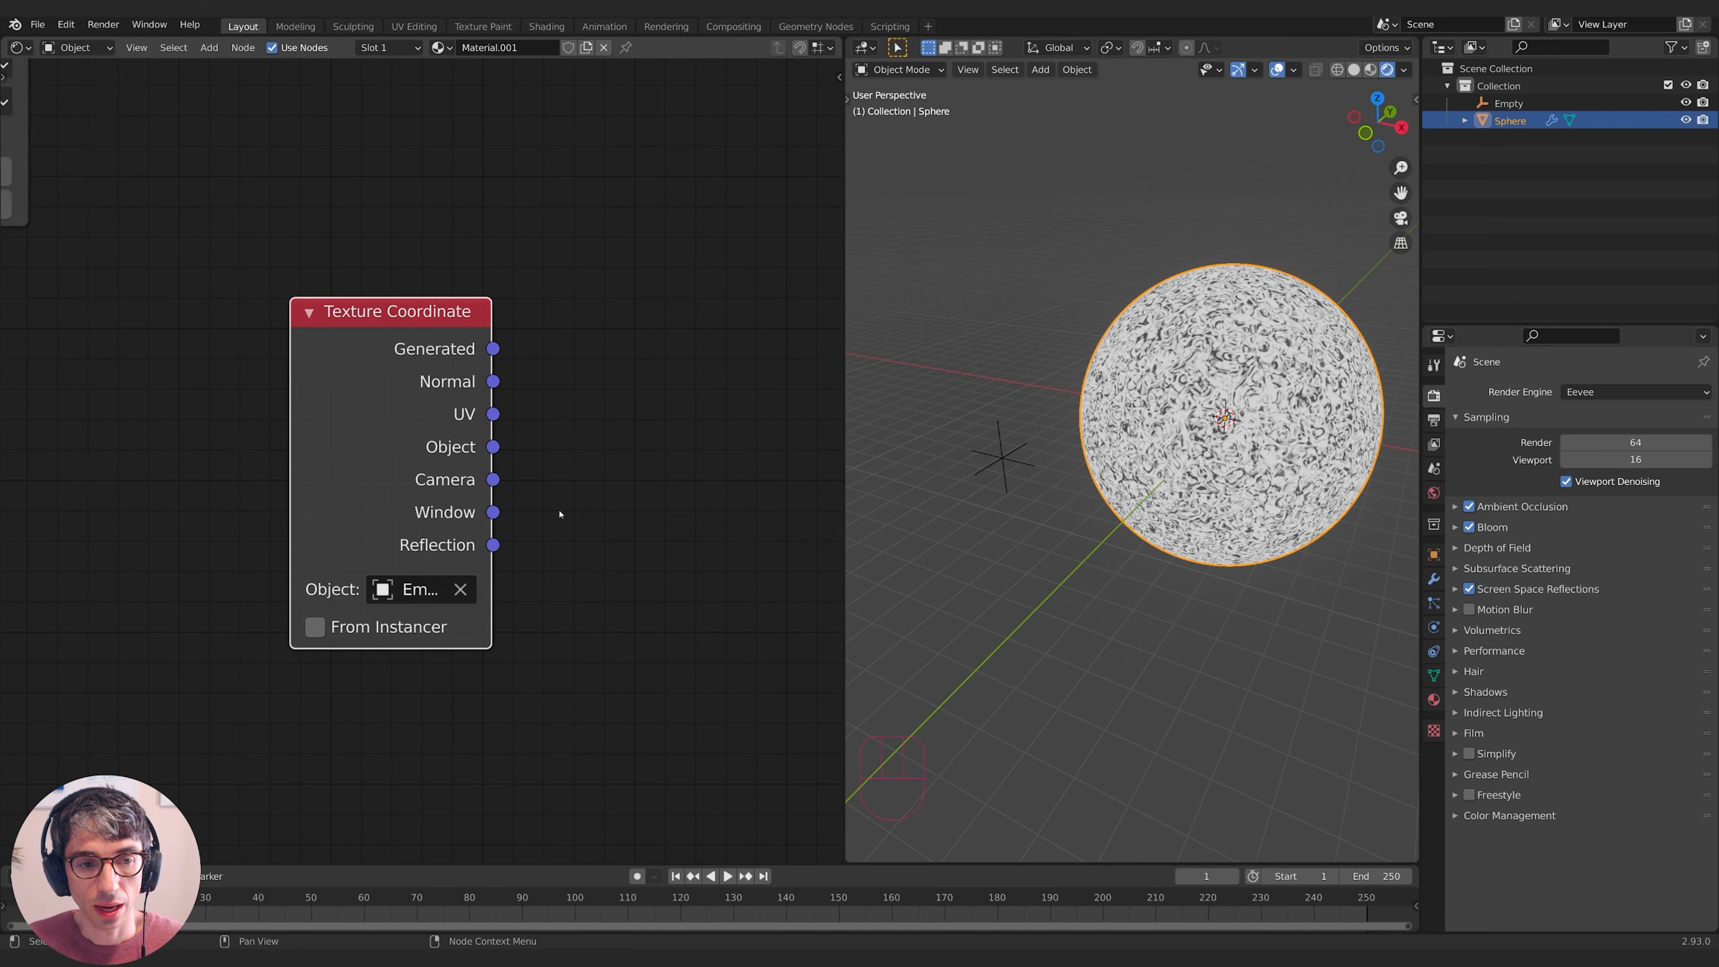
left_click_drag(490, 495, 648, 454)
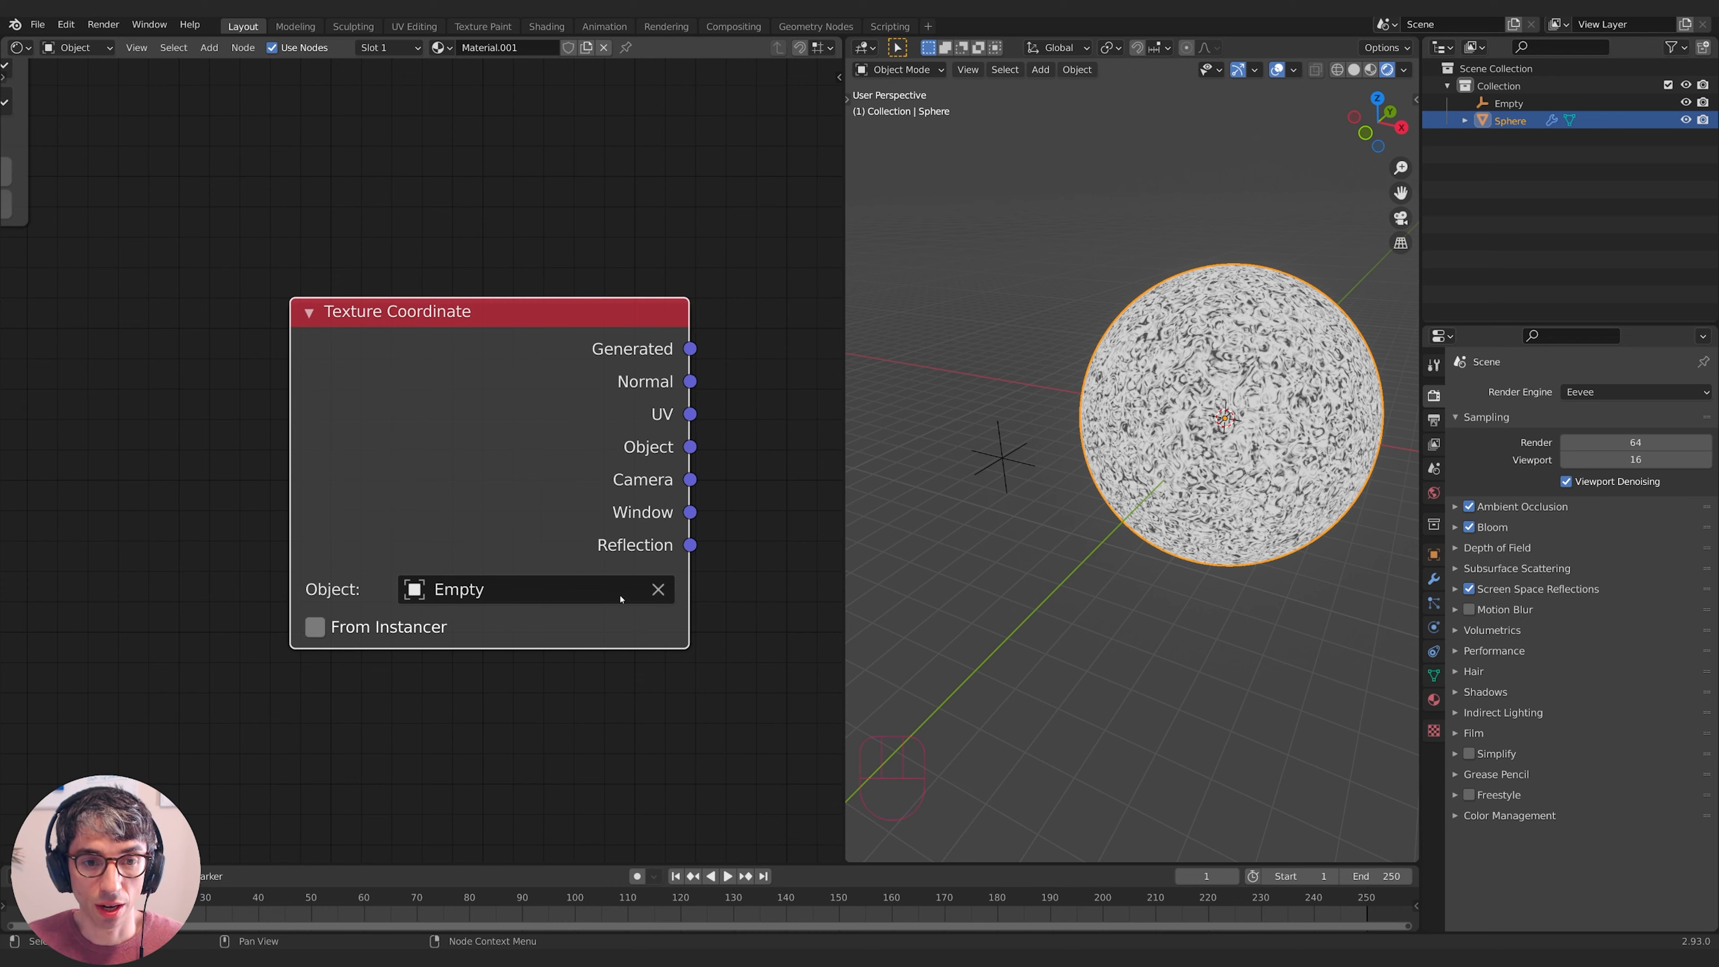
left_click_drag(592, 351, 425, 338)
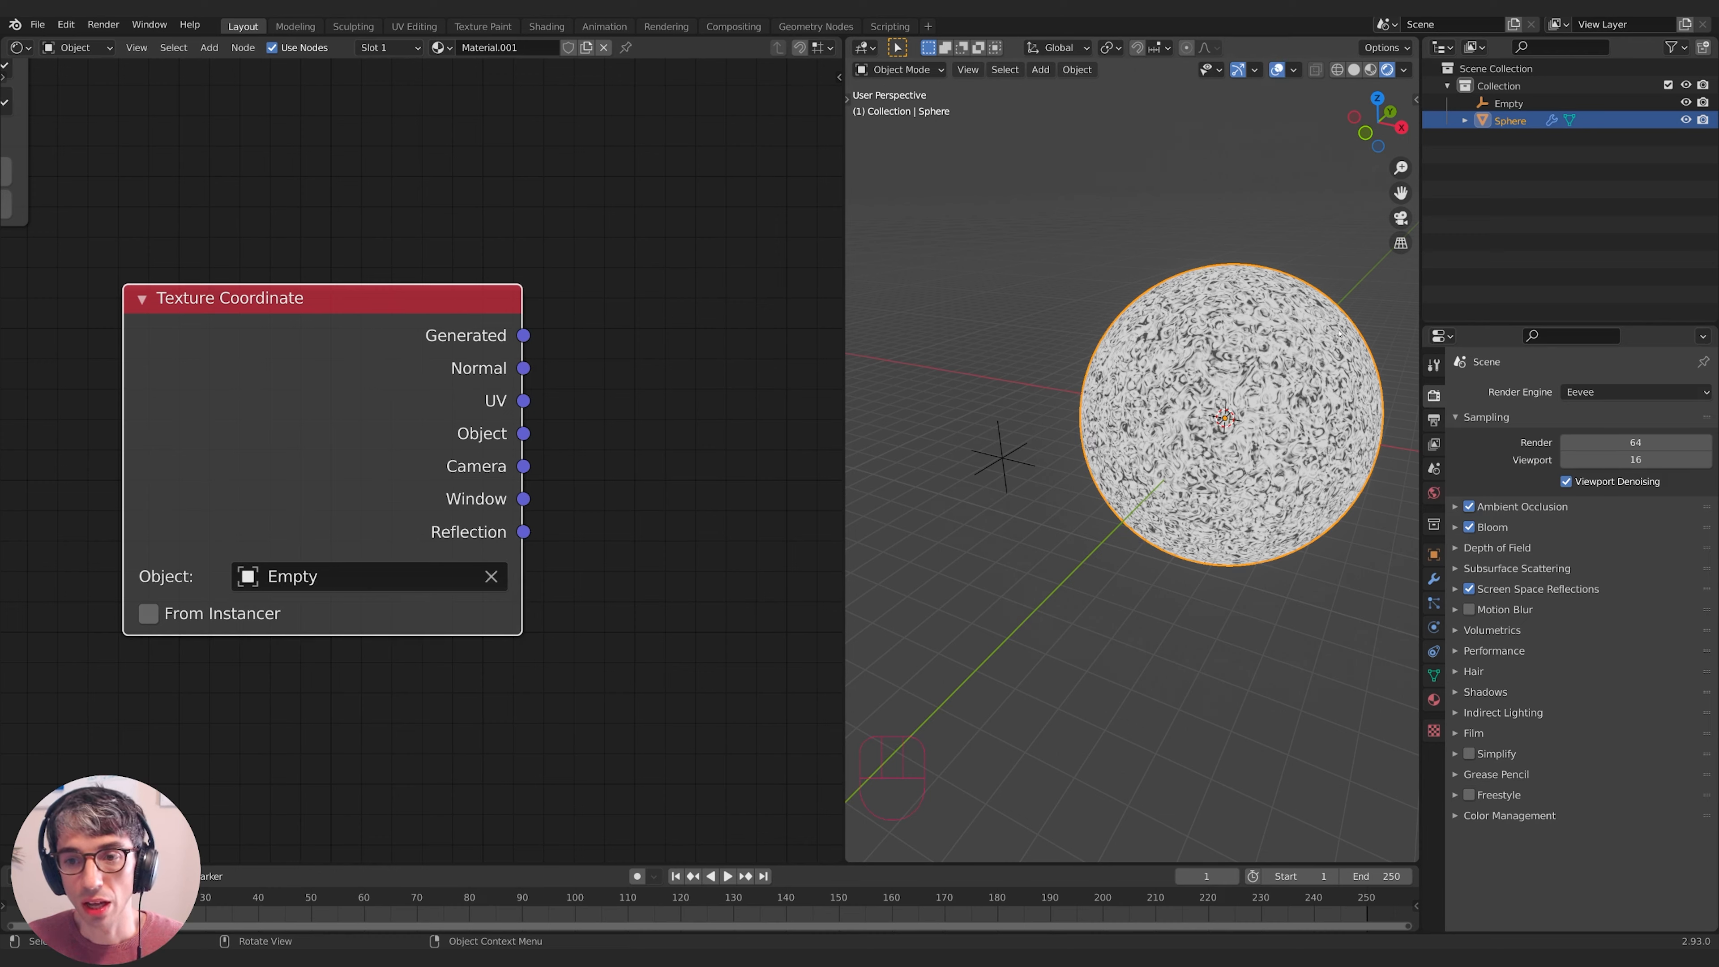
middle_click_drag(1241, 361, 1198, 368)
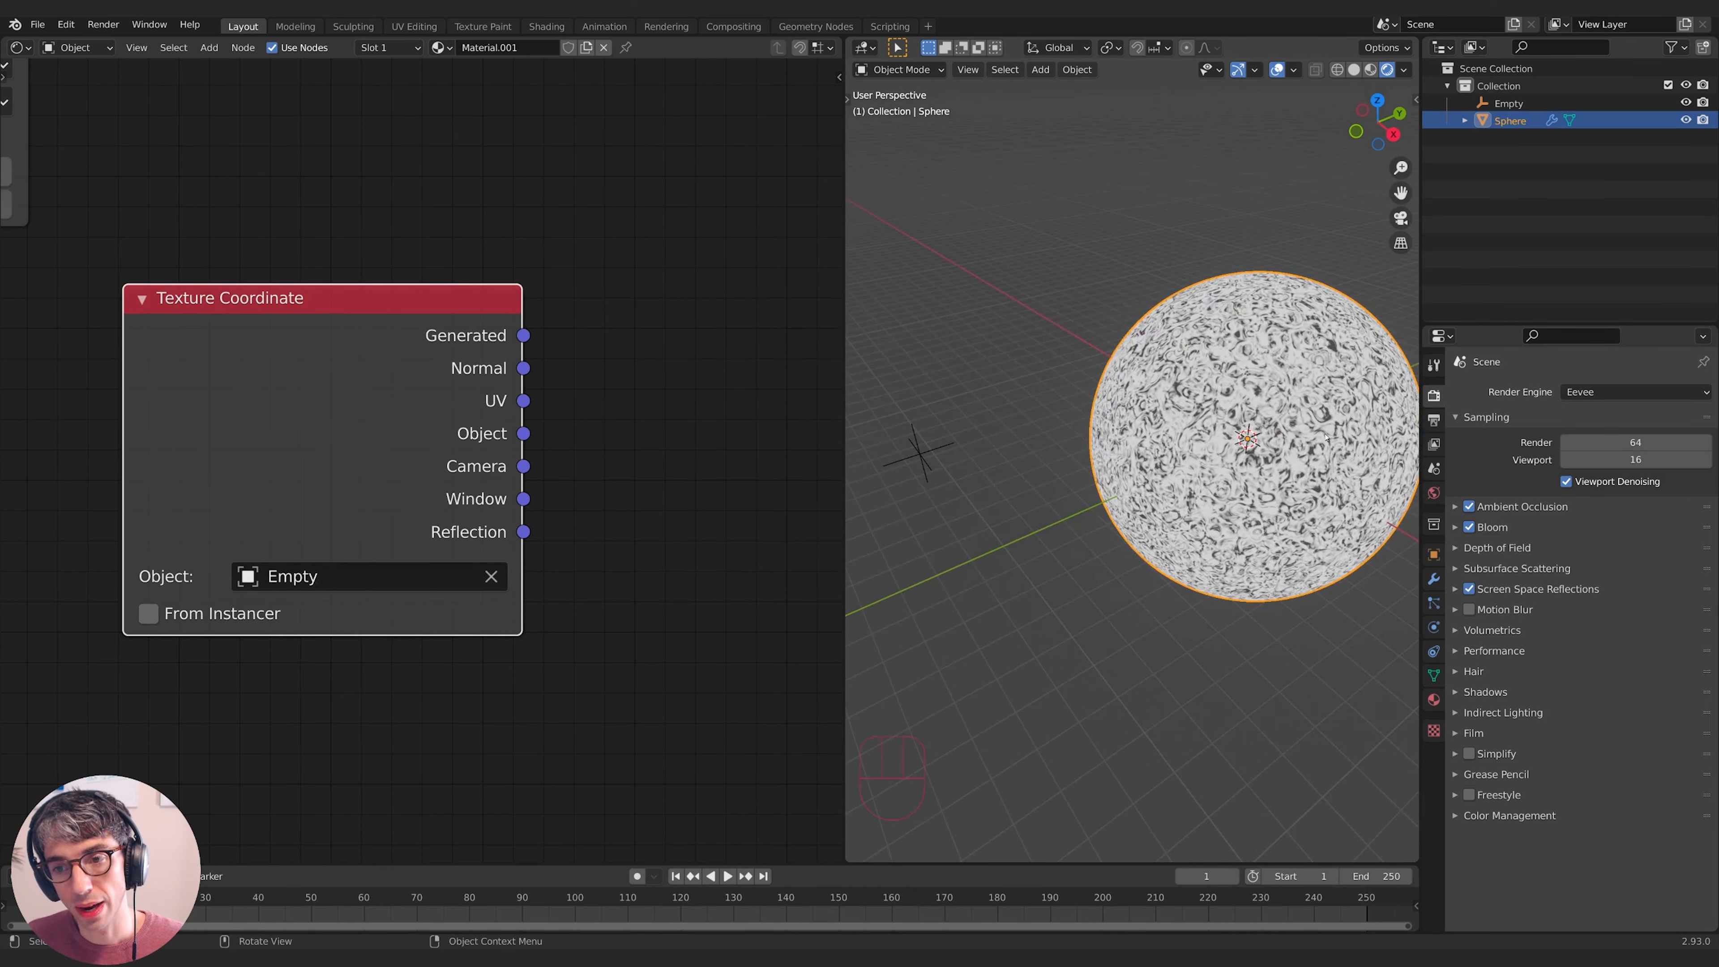
- Link the Texture Coordinate Object output to the sphere's Emission input
left_click(923, 460)
key("g")
right_click(957, 441)
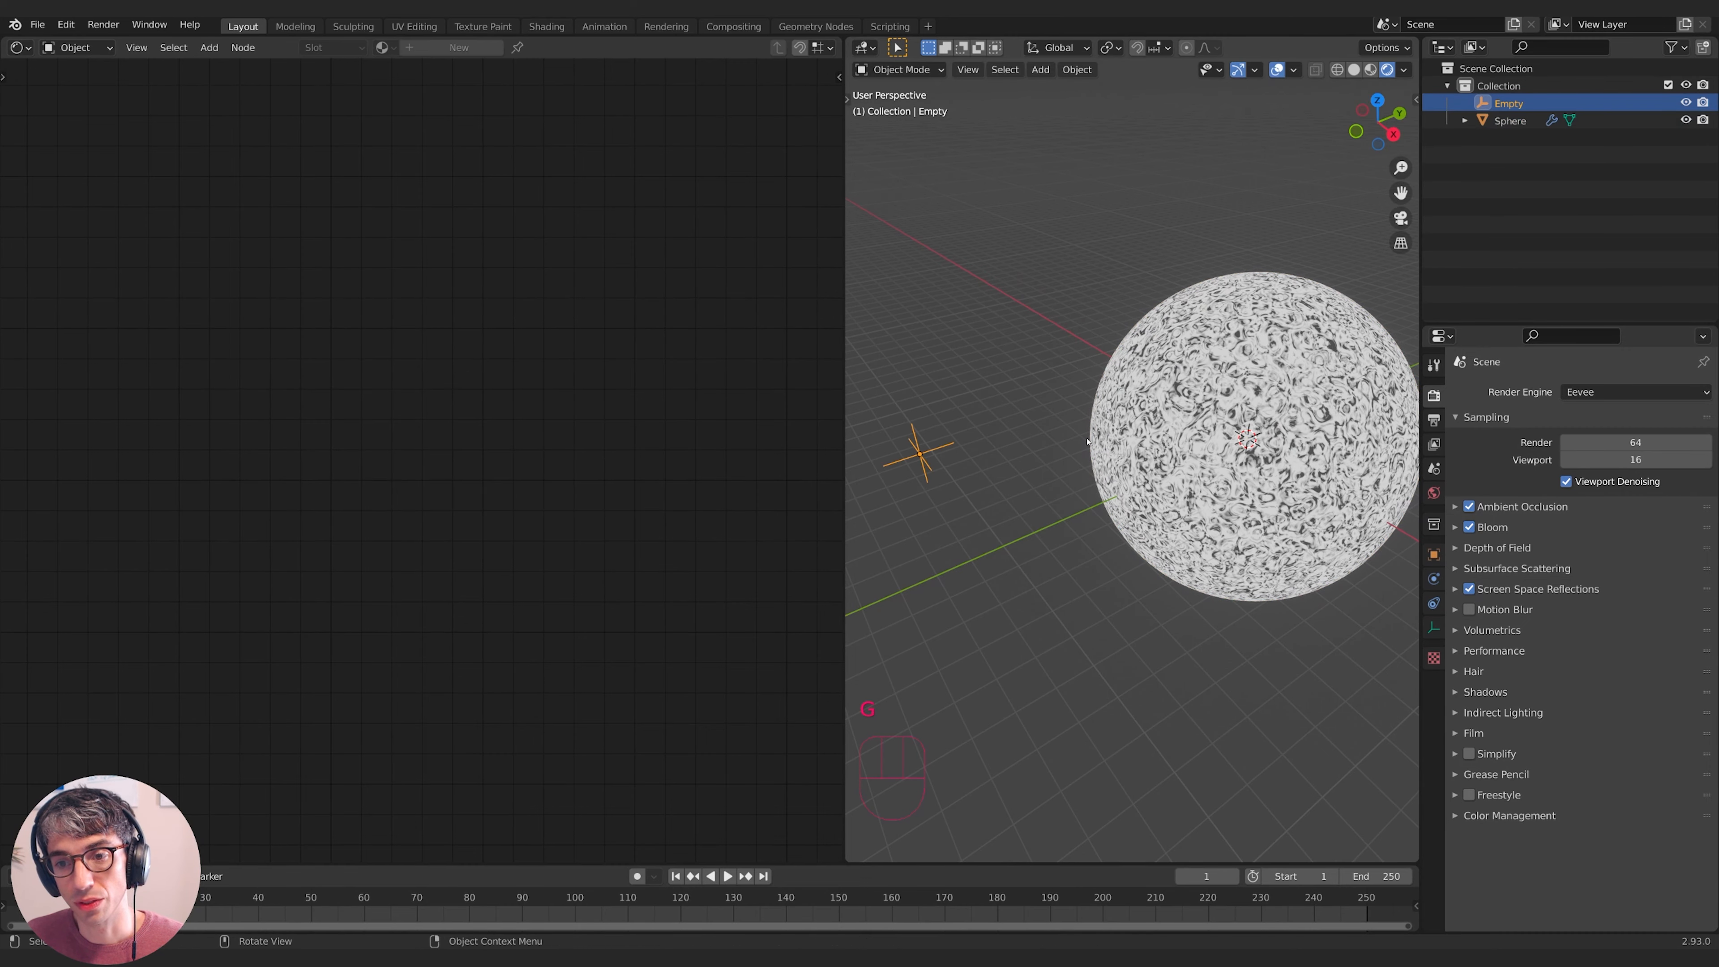
left_click(1144, 437)
scroll(497, 428, "down", 4)
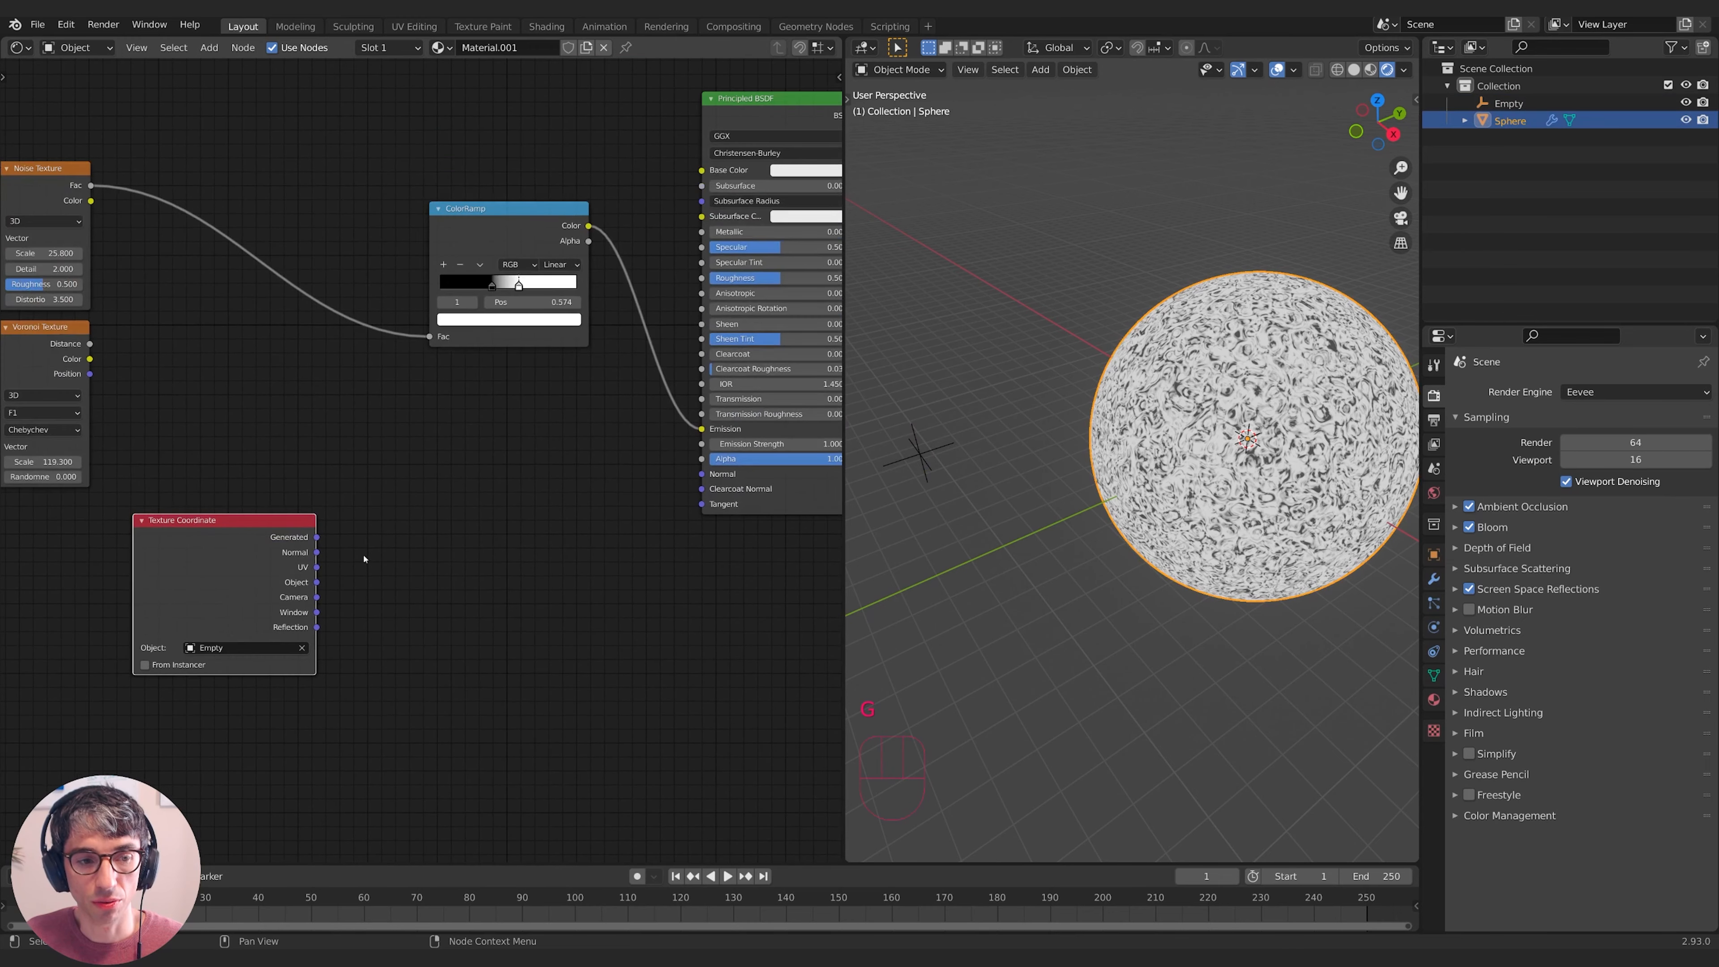
left_click_drag(317, 583, 701, 429)
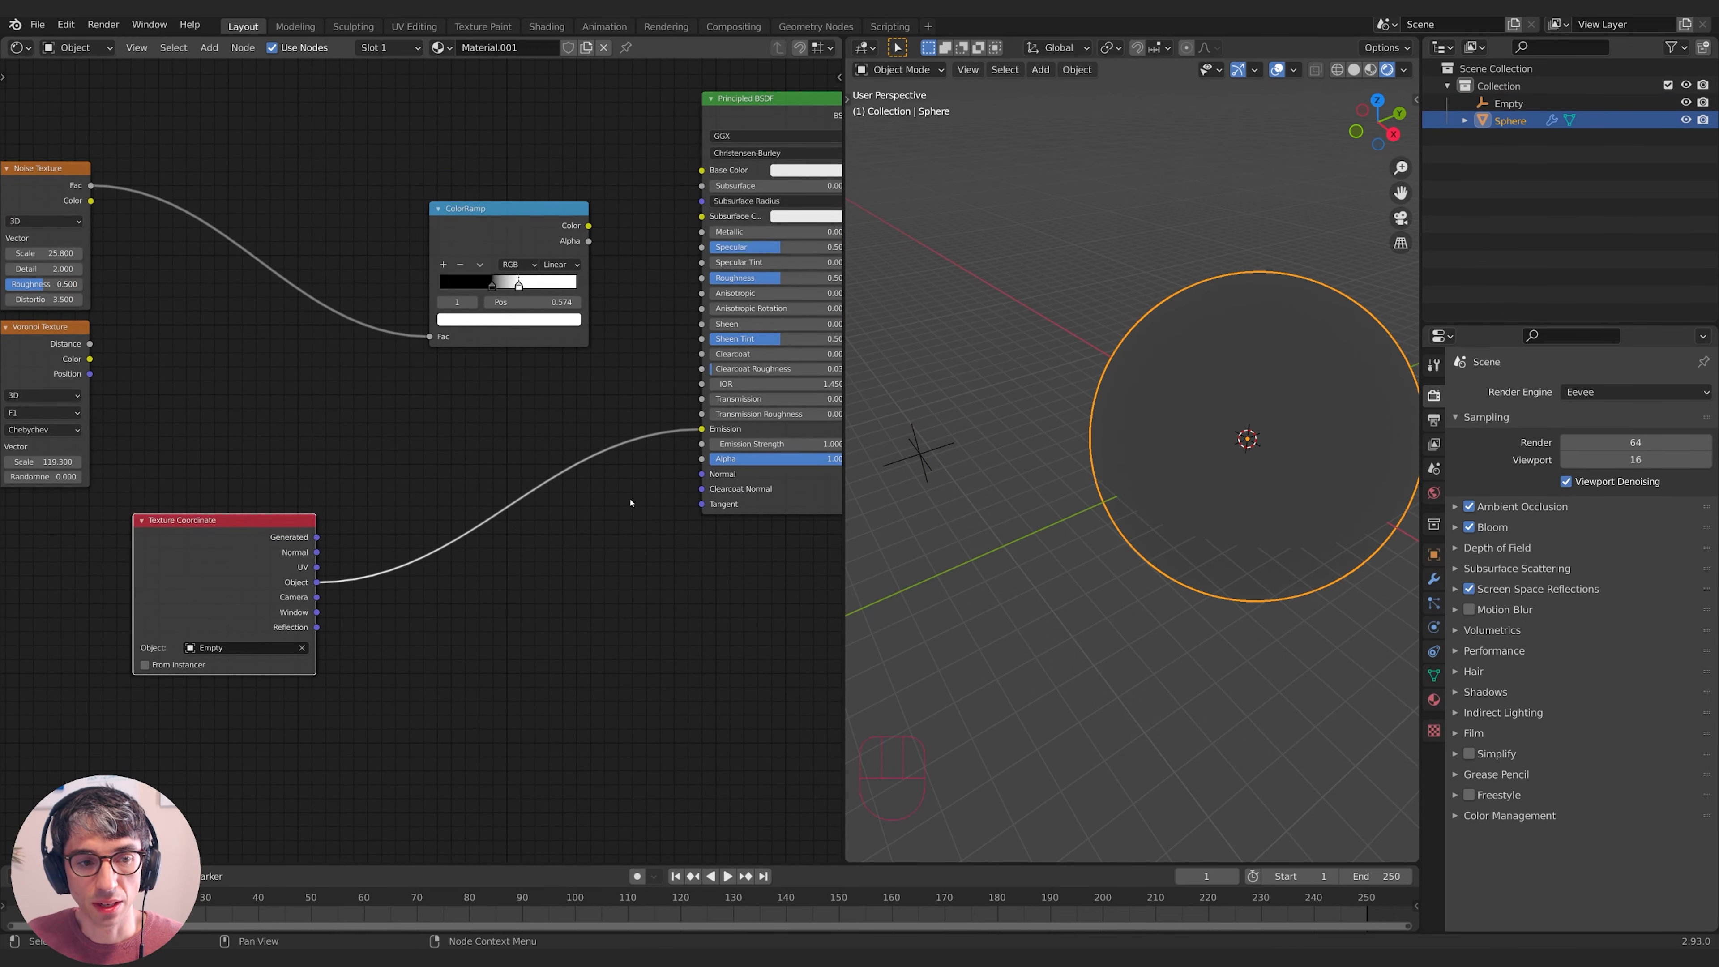
middle_click_drag(417, 636, 501, 578)
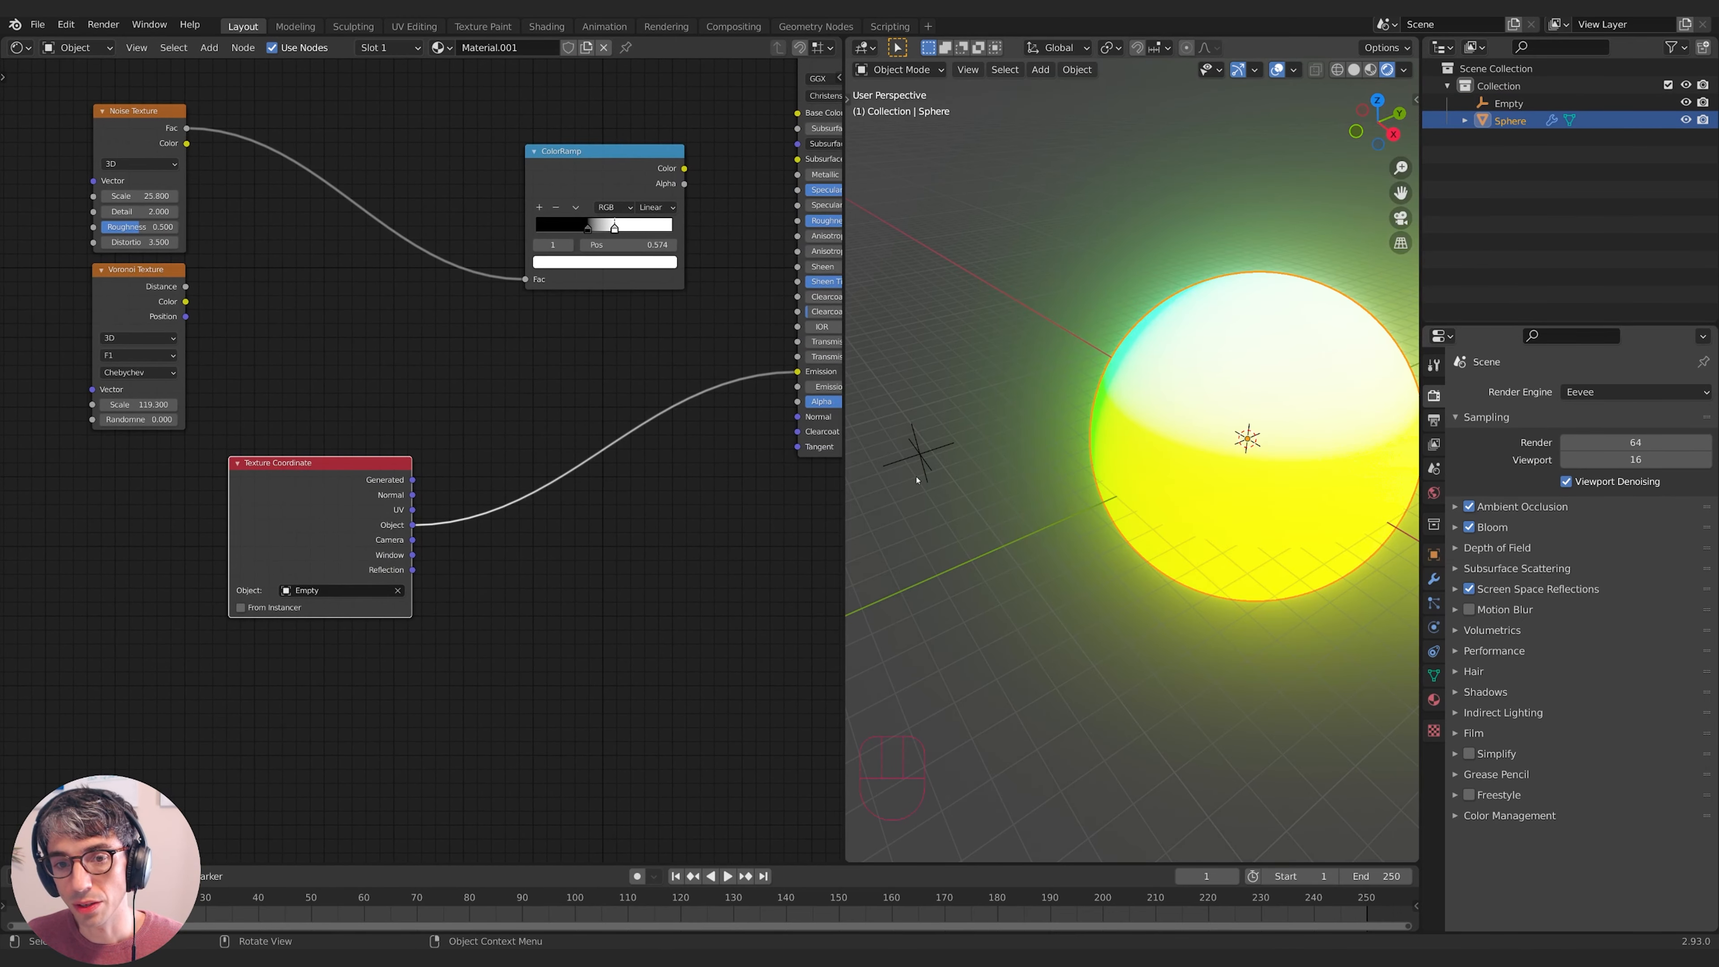
- Move the Empty to a new position beside the sphere, then reselect the sphere
left_click(920, 455)
middle_click_drag(920, 454, 1016, 428)
key("g")
left_click(1181, 530)
middle_click_drag(1283, 530, 1255, 482)
key("g")
left_click(1188, 461)
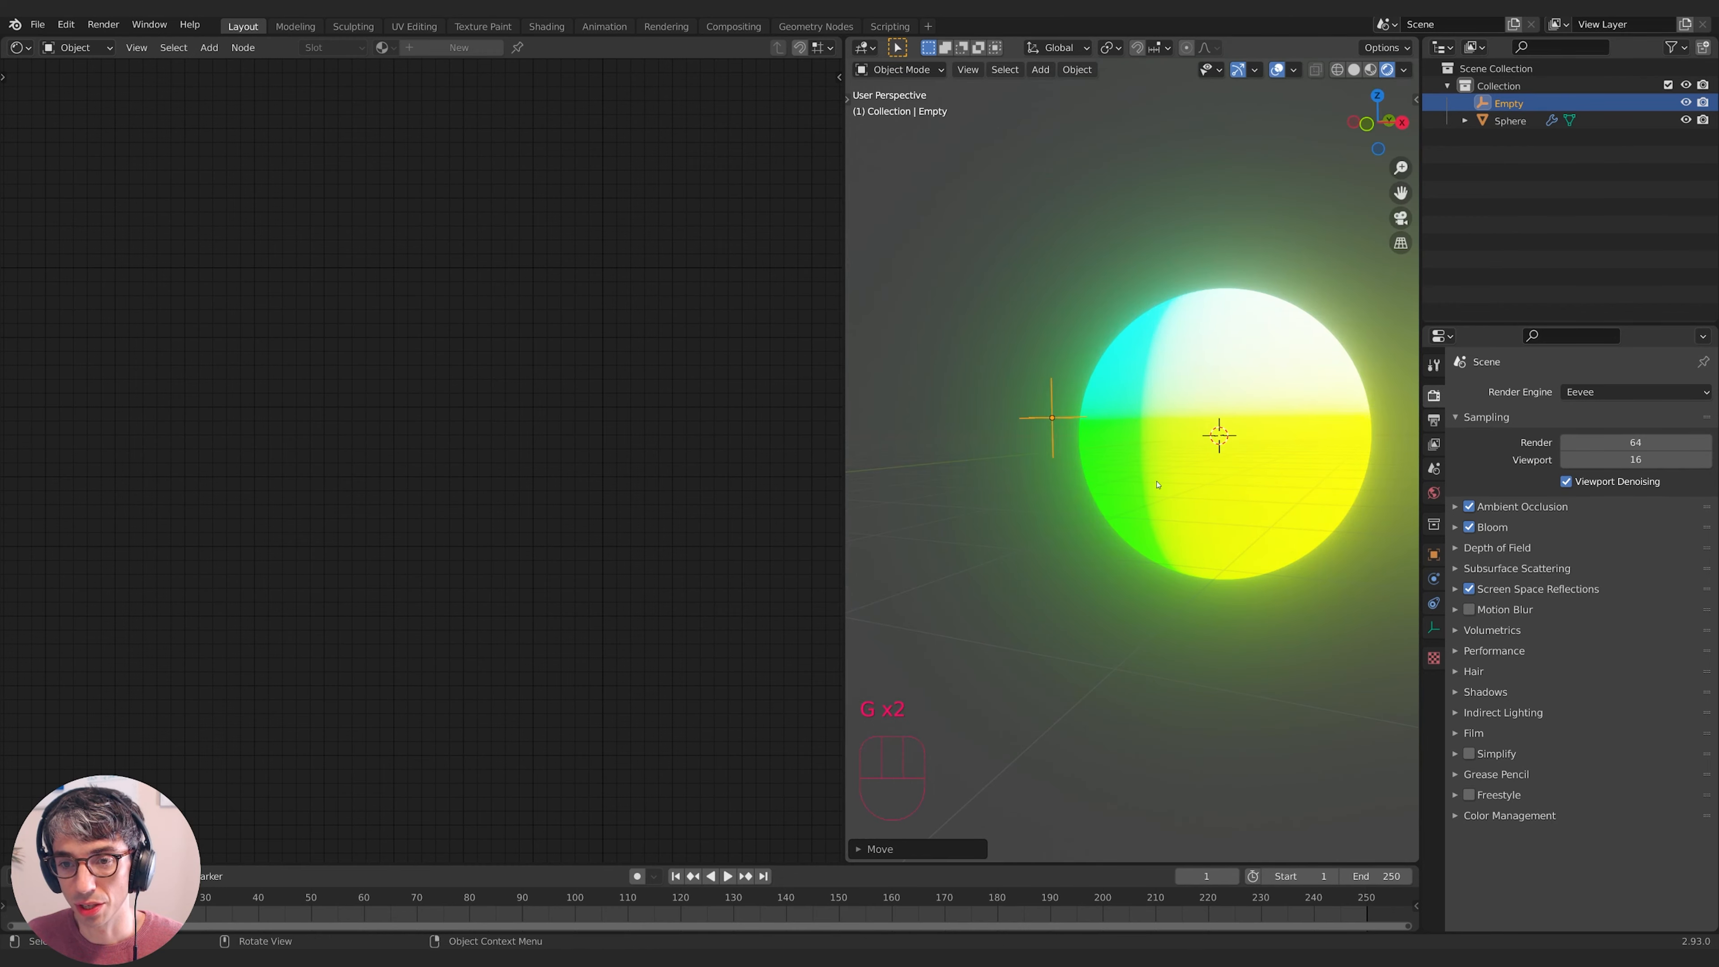
left_click(1161, 484)
- Reconnect ColorRamp Color to Emission and move the Texture Coordinate node down-left
middle_click_drag(631, 545, 562, 567)
left_click_drag(614, 187, 728, 393)
middle_click_drag(589, 506, 771, 546)
left_click_drag(467, 538, 437, 559)
middle_click_drag(634, 512, 549, 530)
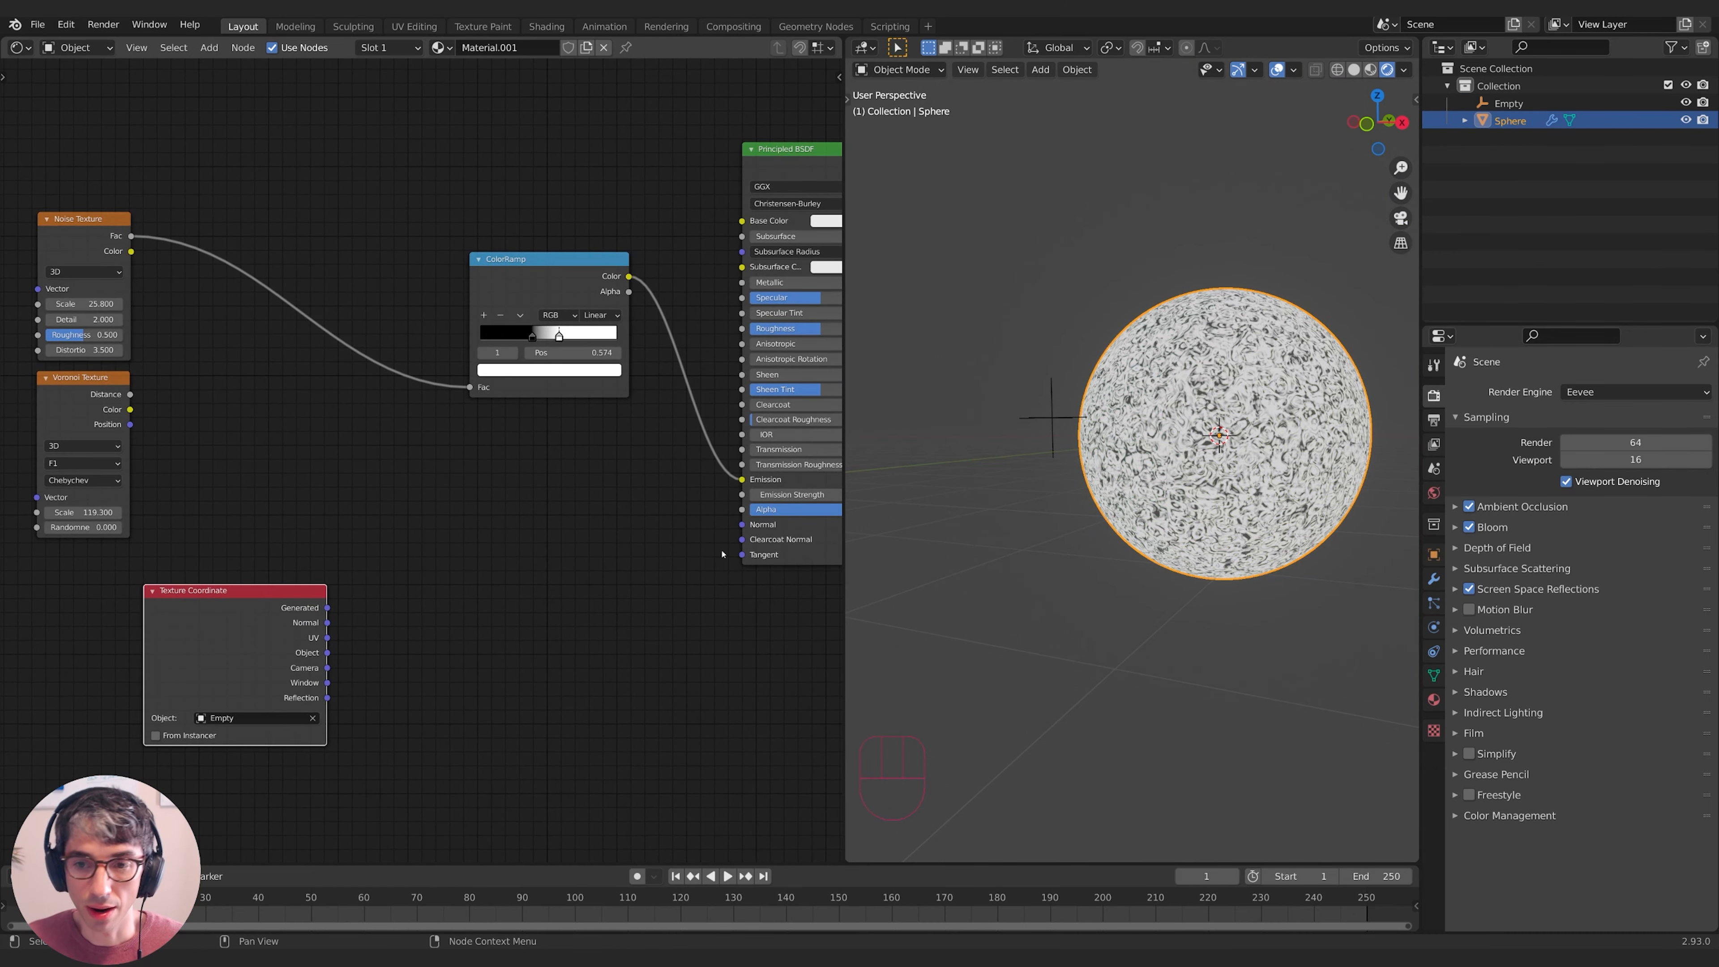
- Add a Gradient Texture node and set its type to Spherical
key("shift+a")
left_click(474, 511)
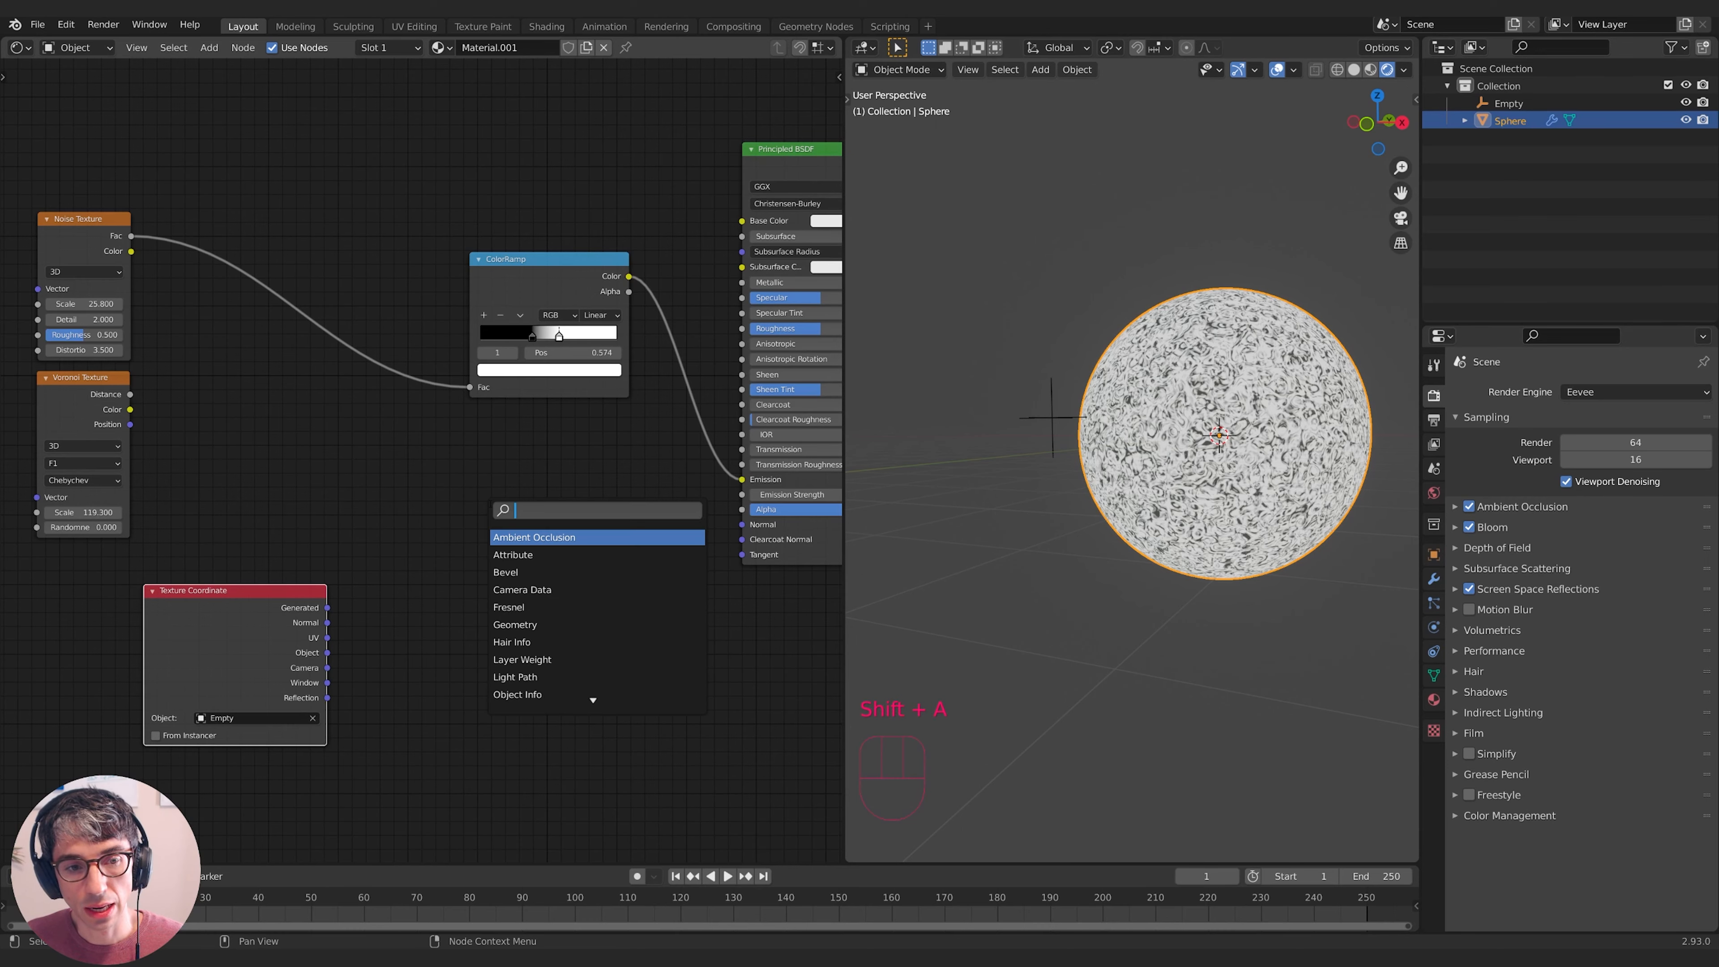
type("gra")
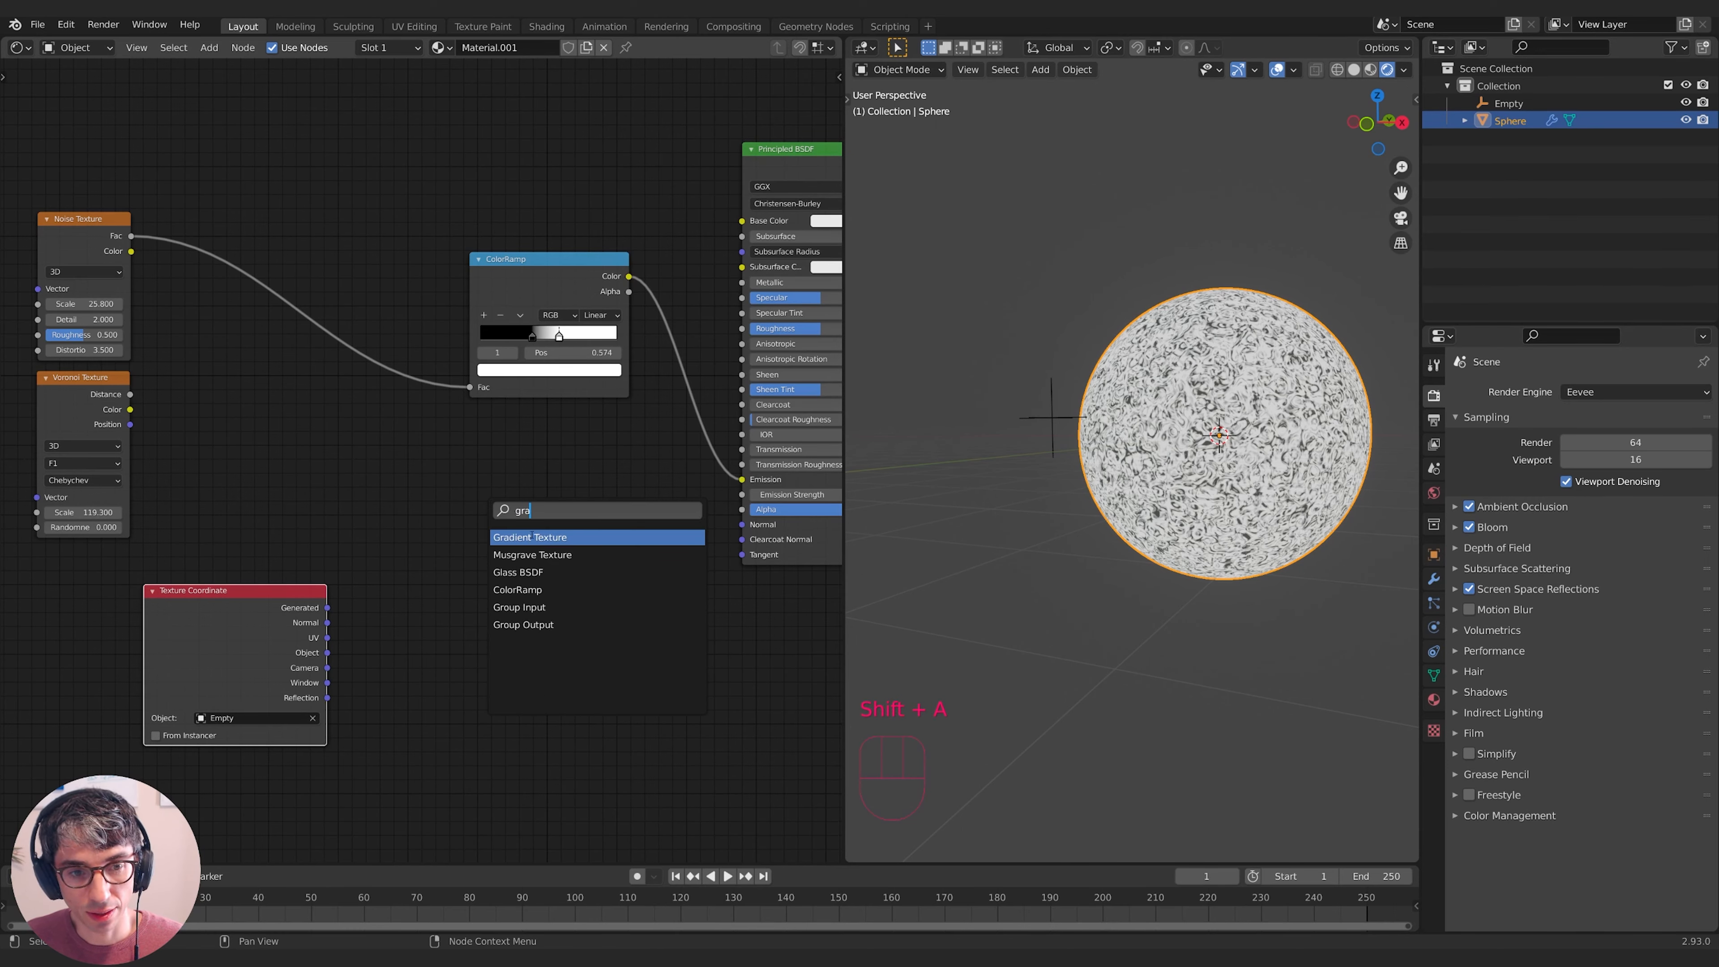
left_click(532, 536)
left_click_drag(539, 514, 576, 546)
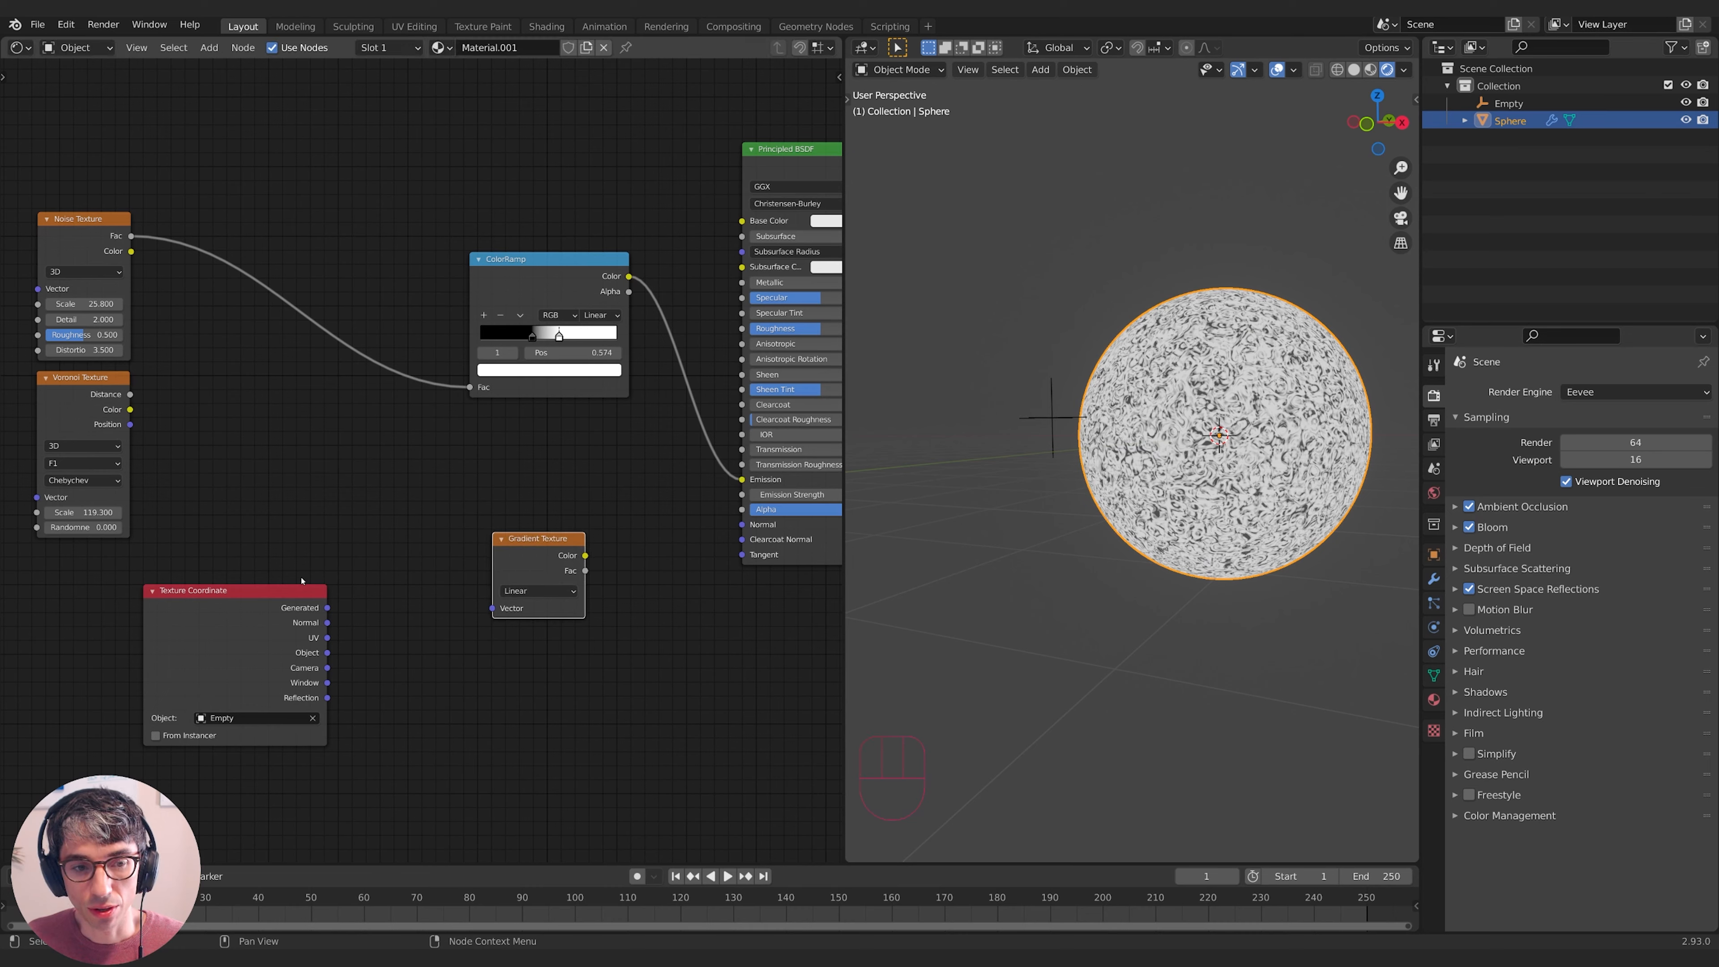
left_click(298, 590)
left_click(533, 558)
left_click(566, 591)
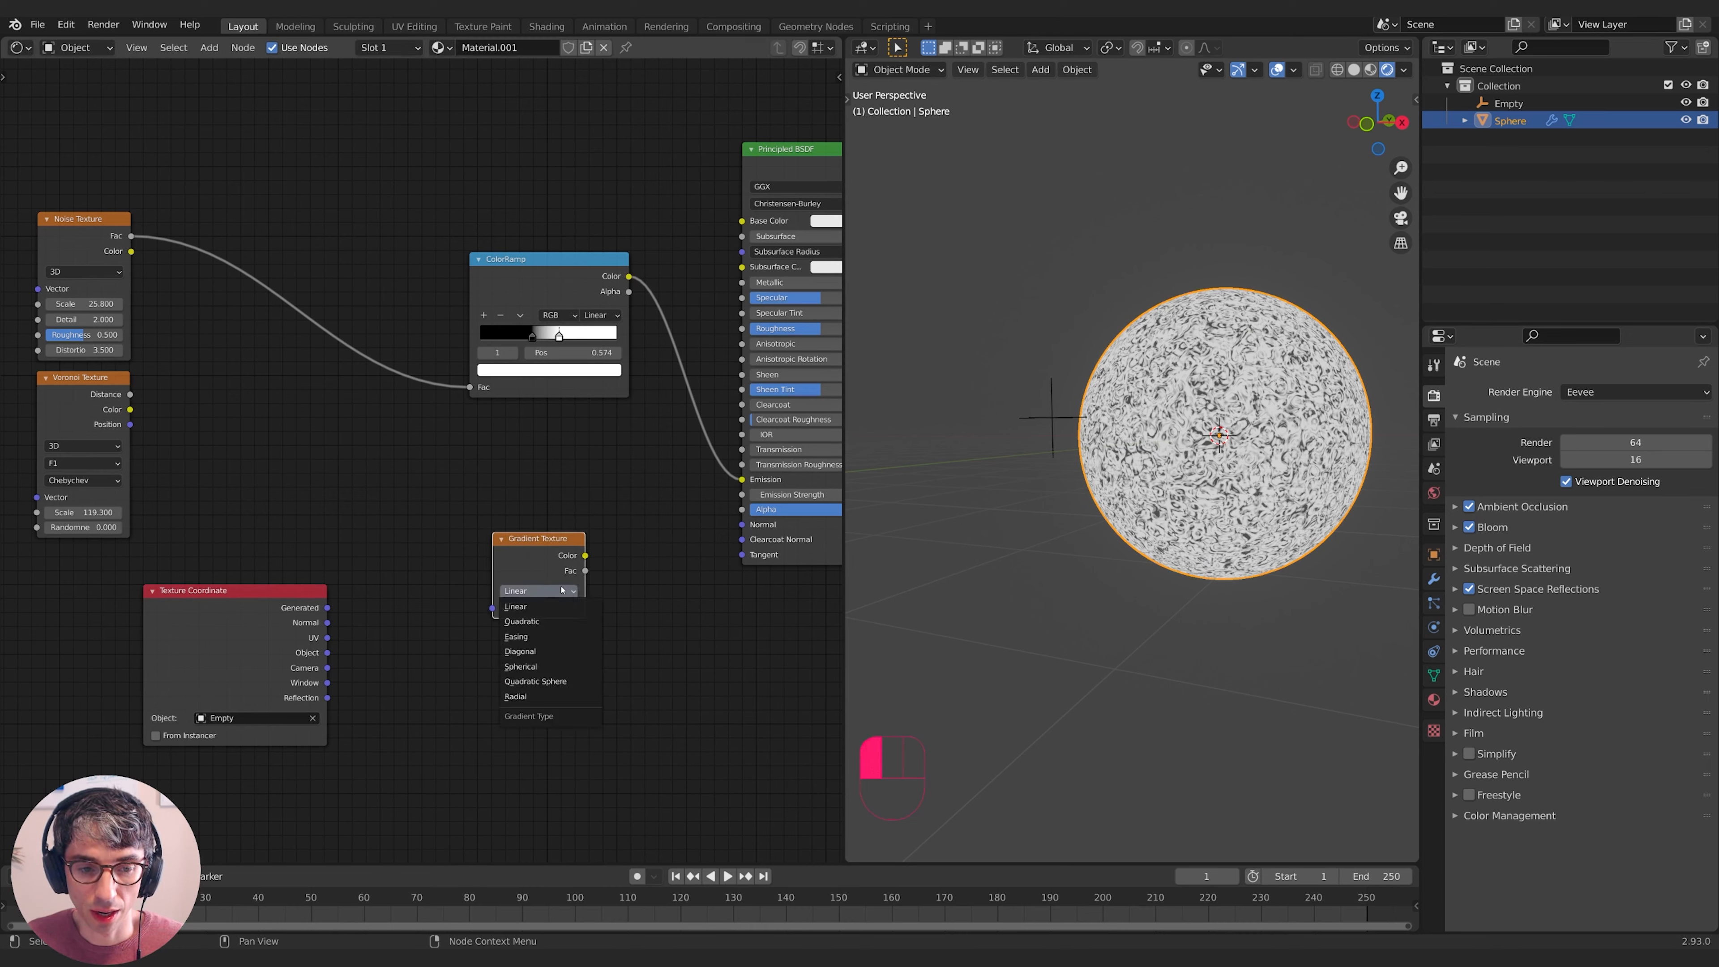
left_click(547, 667)
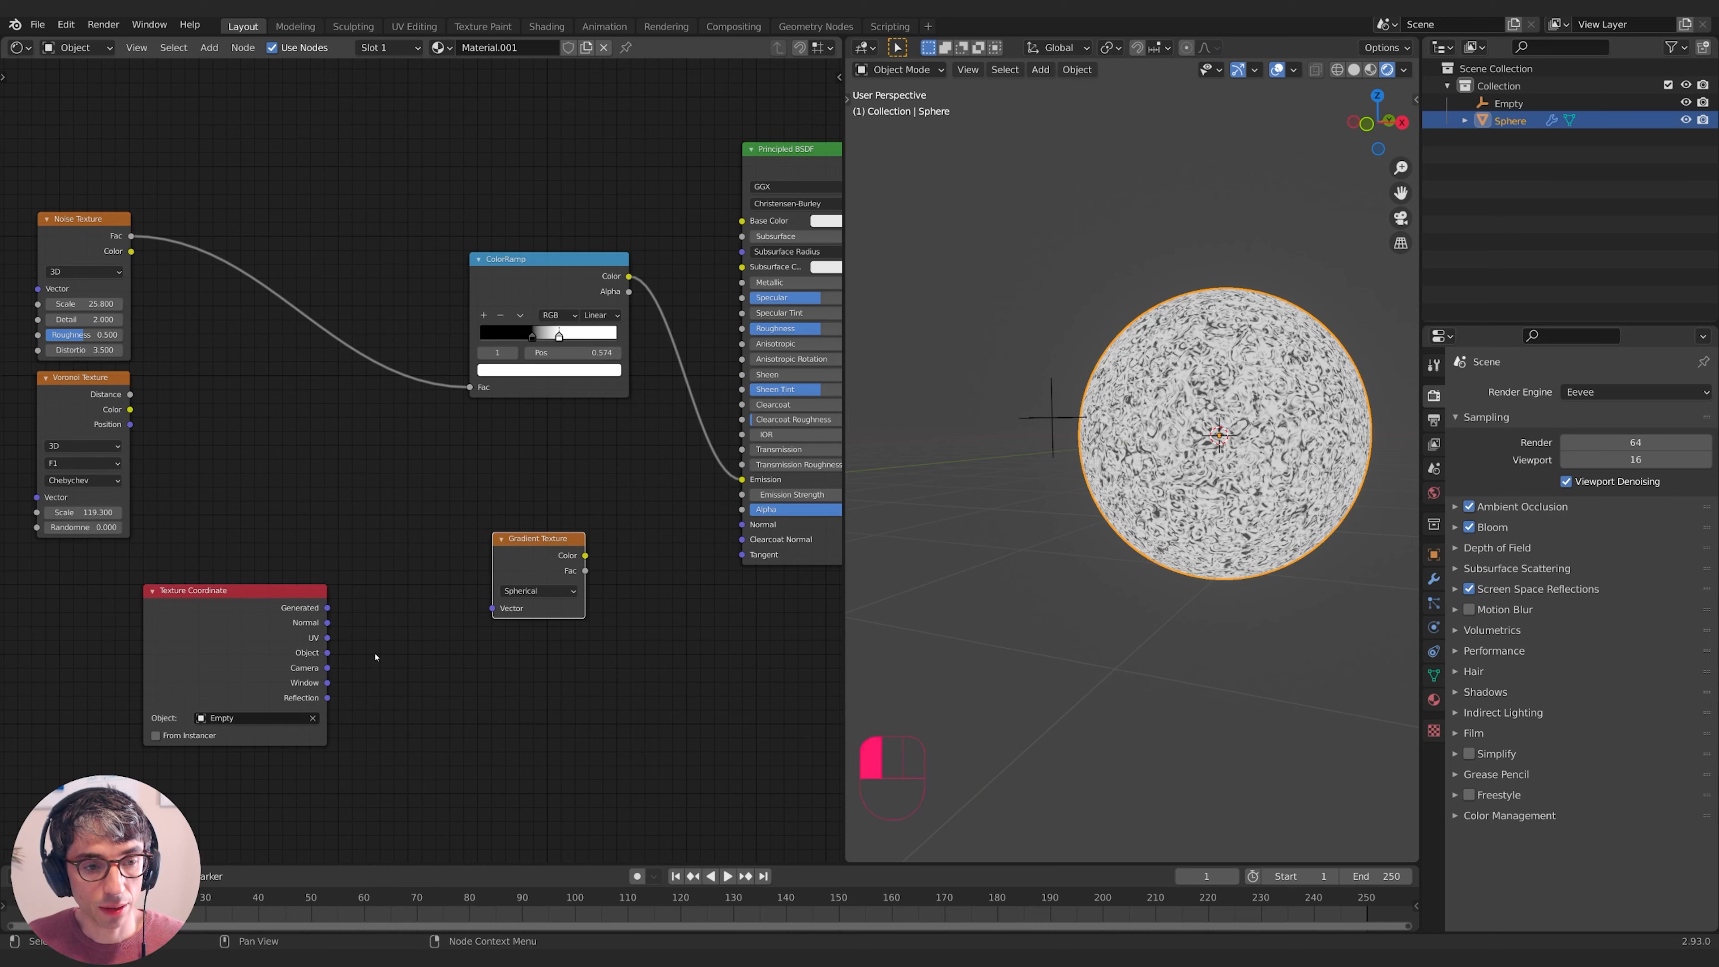
- Link Texture Coordinate Object to the gradient's Vector and its Fac to Emission
left_click_drag(278, 602, 275, 586)
left_click_drag(325, 637, 497, 612)
left_click_drag(551, 534, 506, 546)
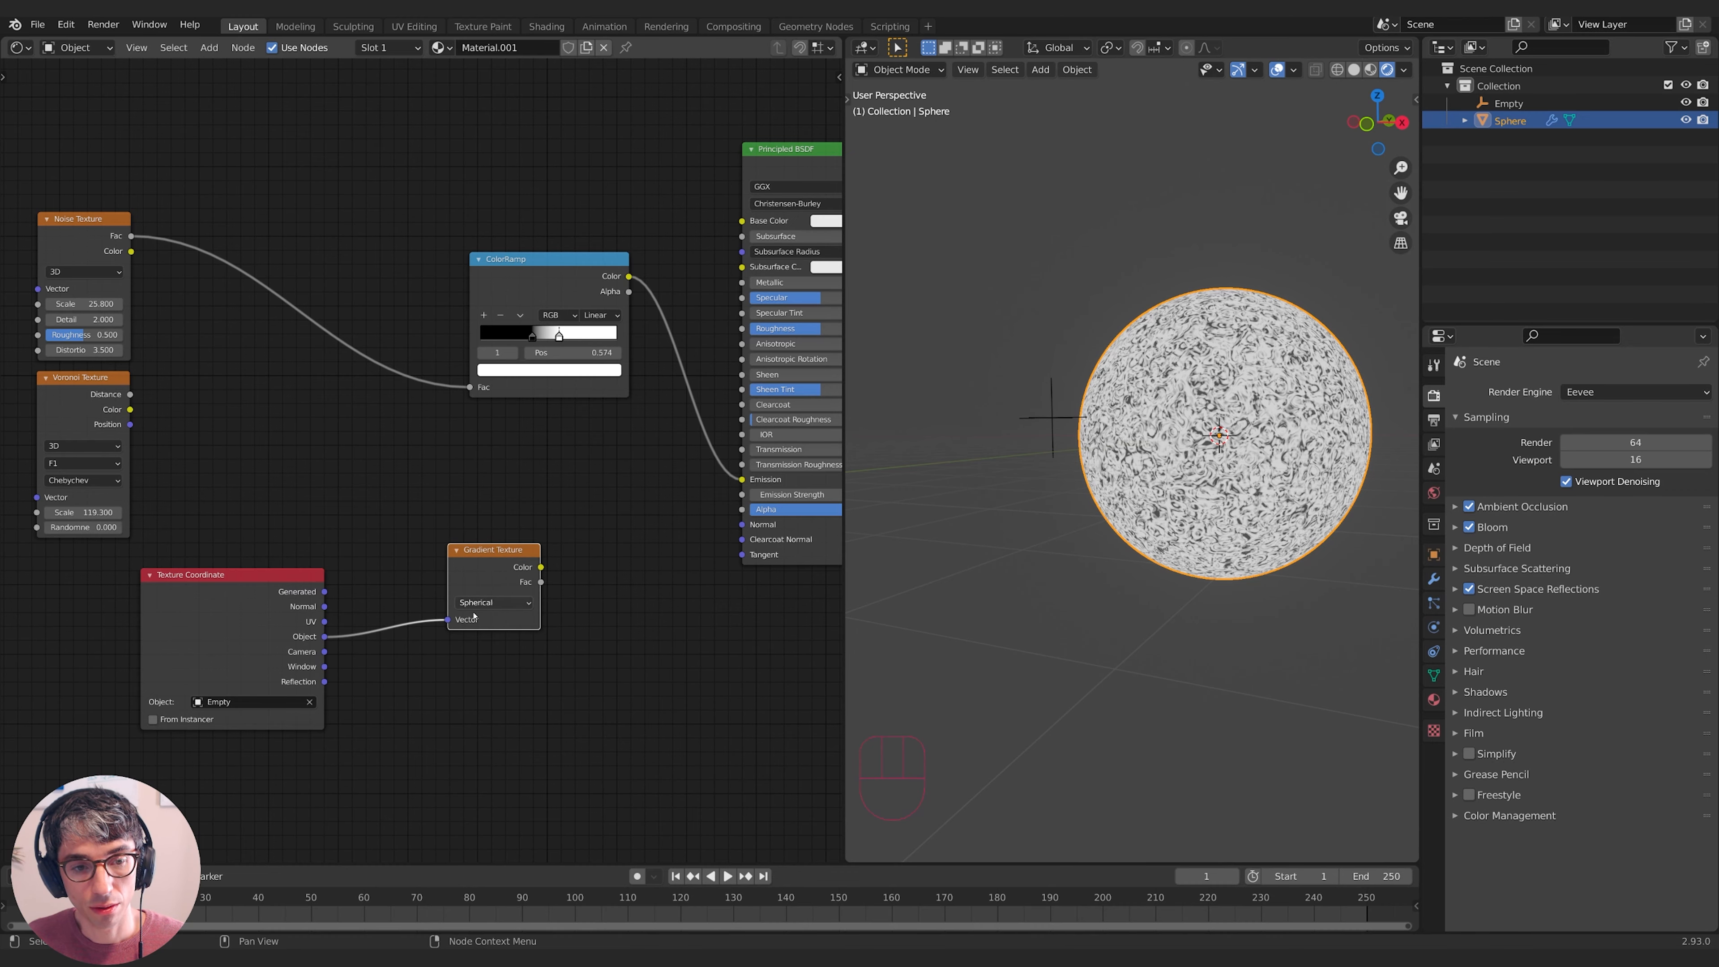
middle_click_drag(502, 586, 415, 601)
left_click_drag(453, 598, 653, 494)
middle_click_drag(450, 732, 567, 684)
middle_click_drag(1055, 515, 958, 489)
left_click(1046, 487)
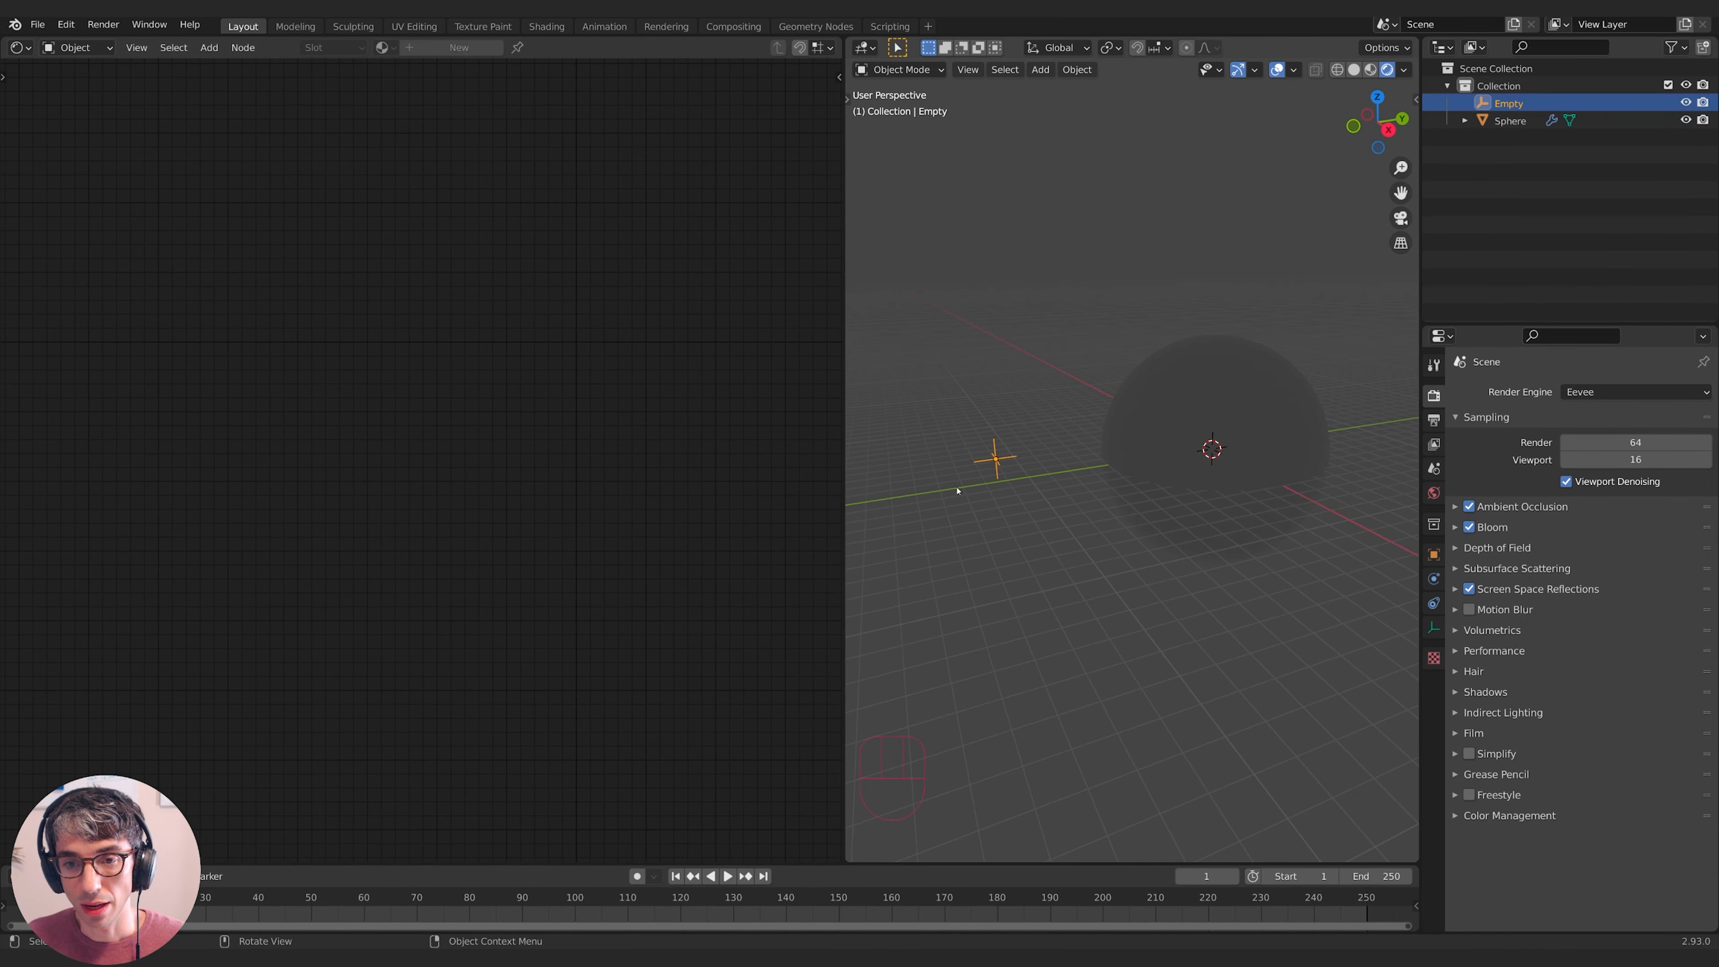
- Move the Empty to just outside the large shield sphere
key("g")
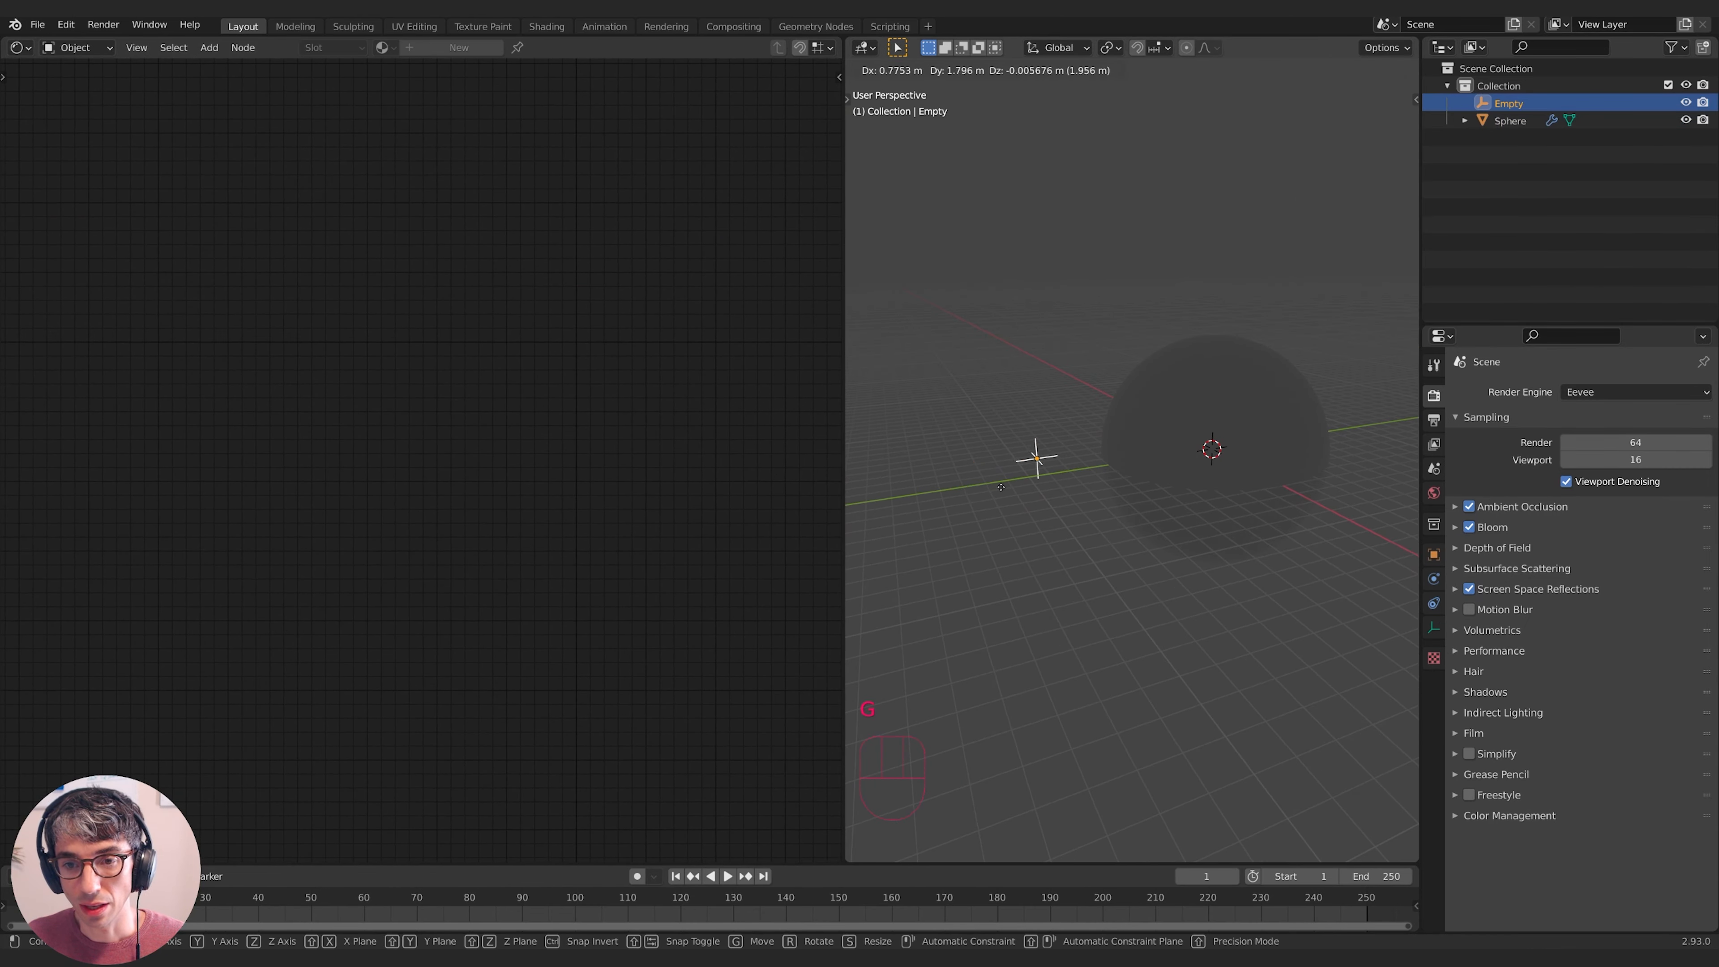
left_click(1090, 470)
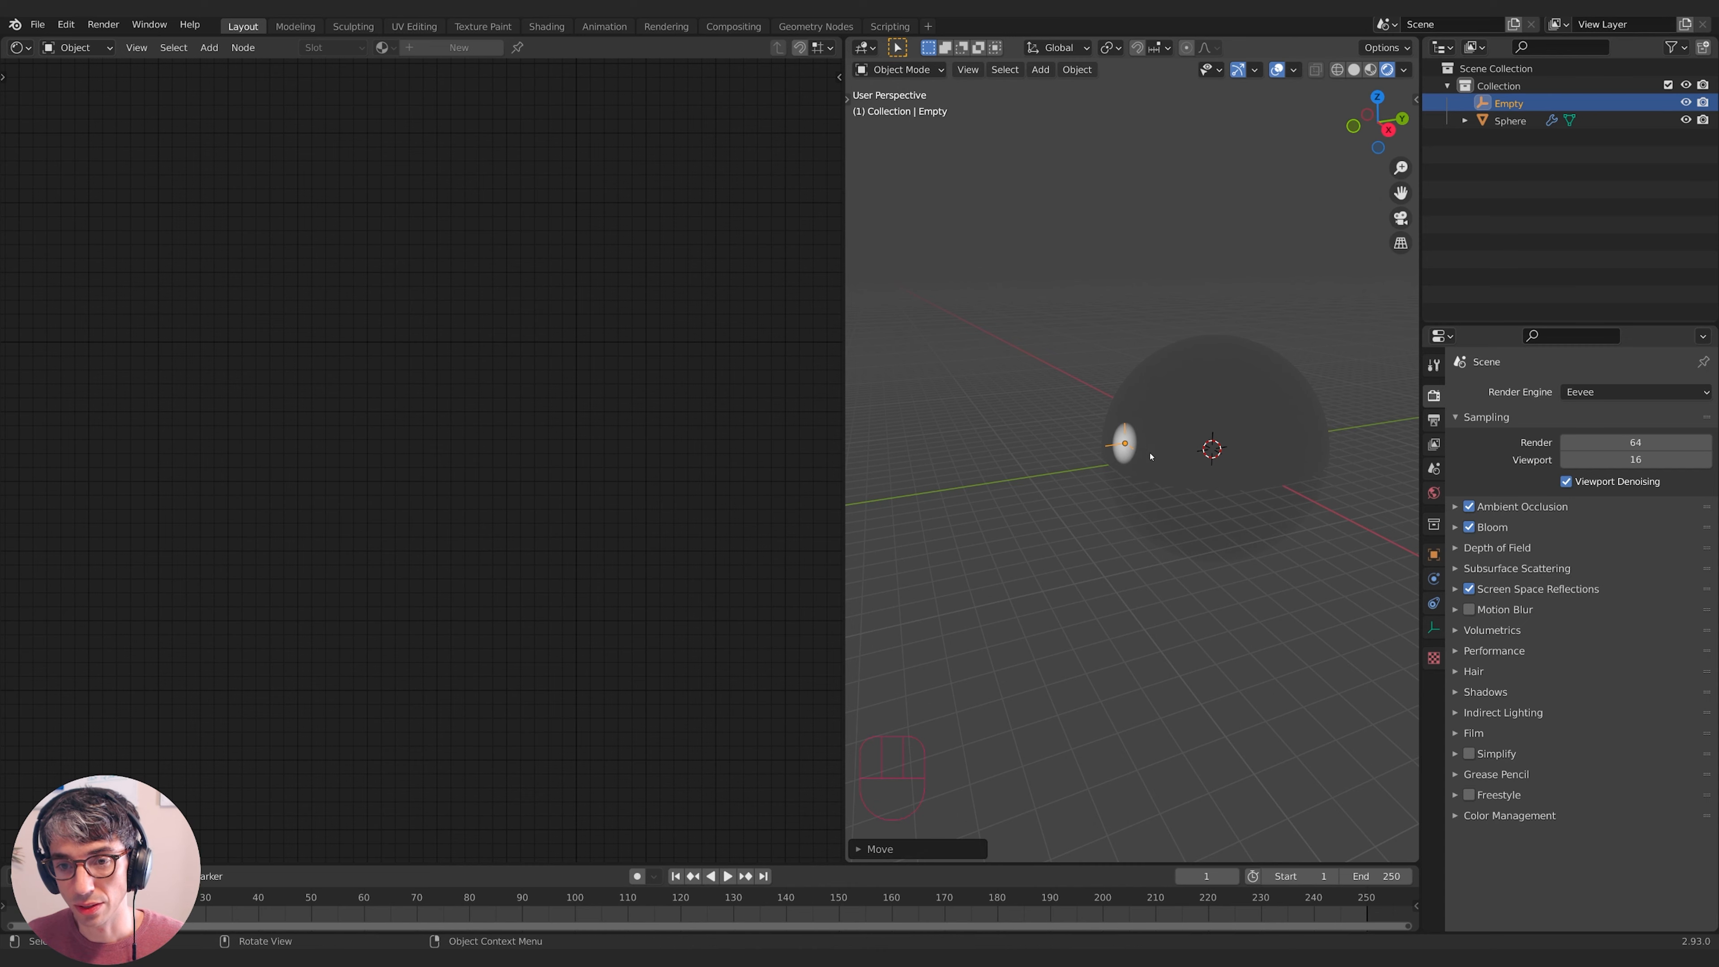
middle_click_drag(1089, 470, 1131, 482)
key("g")
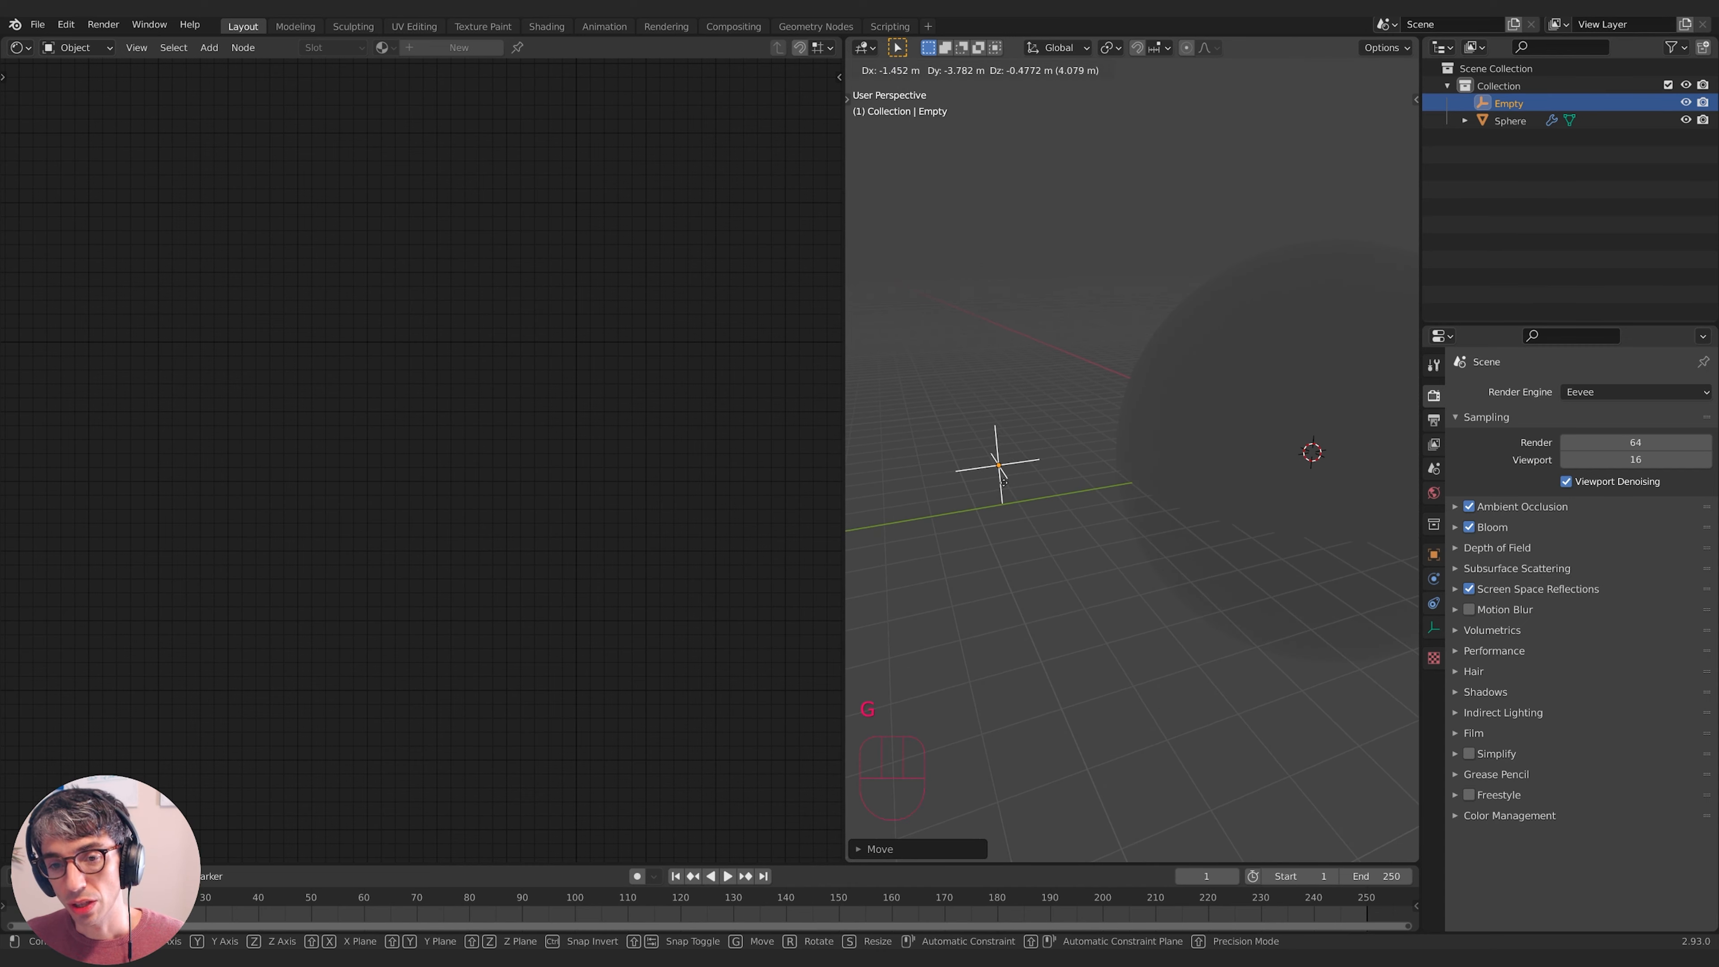
left_click(991, 468)
middle_click_drag(992, 468, 1070, 452, "shift")
- Snap the 3D cursor to the Empty and add a UV sphere there
key("shift+s")
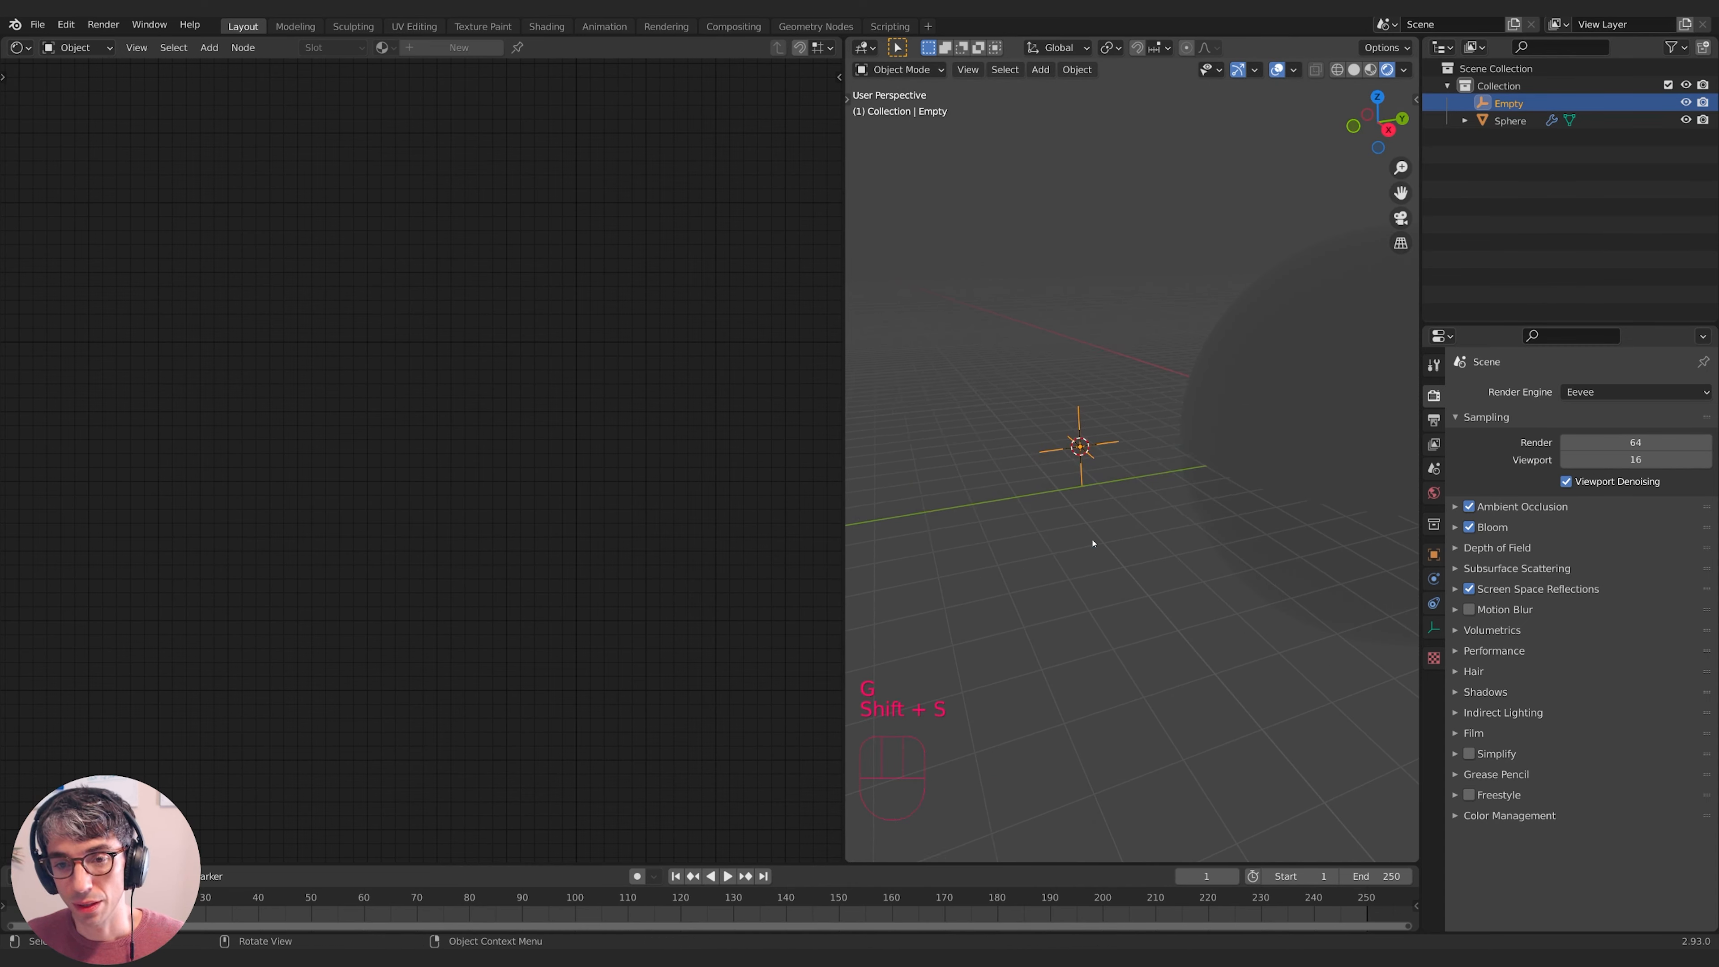
key("shift+a")
mouse_move(1084, 468)
left_click(1161, 518)
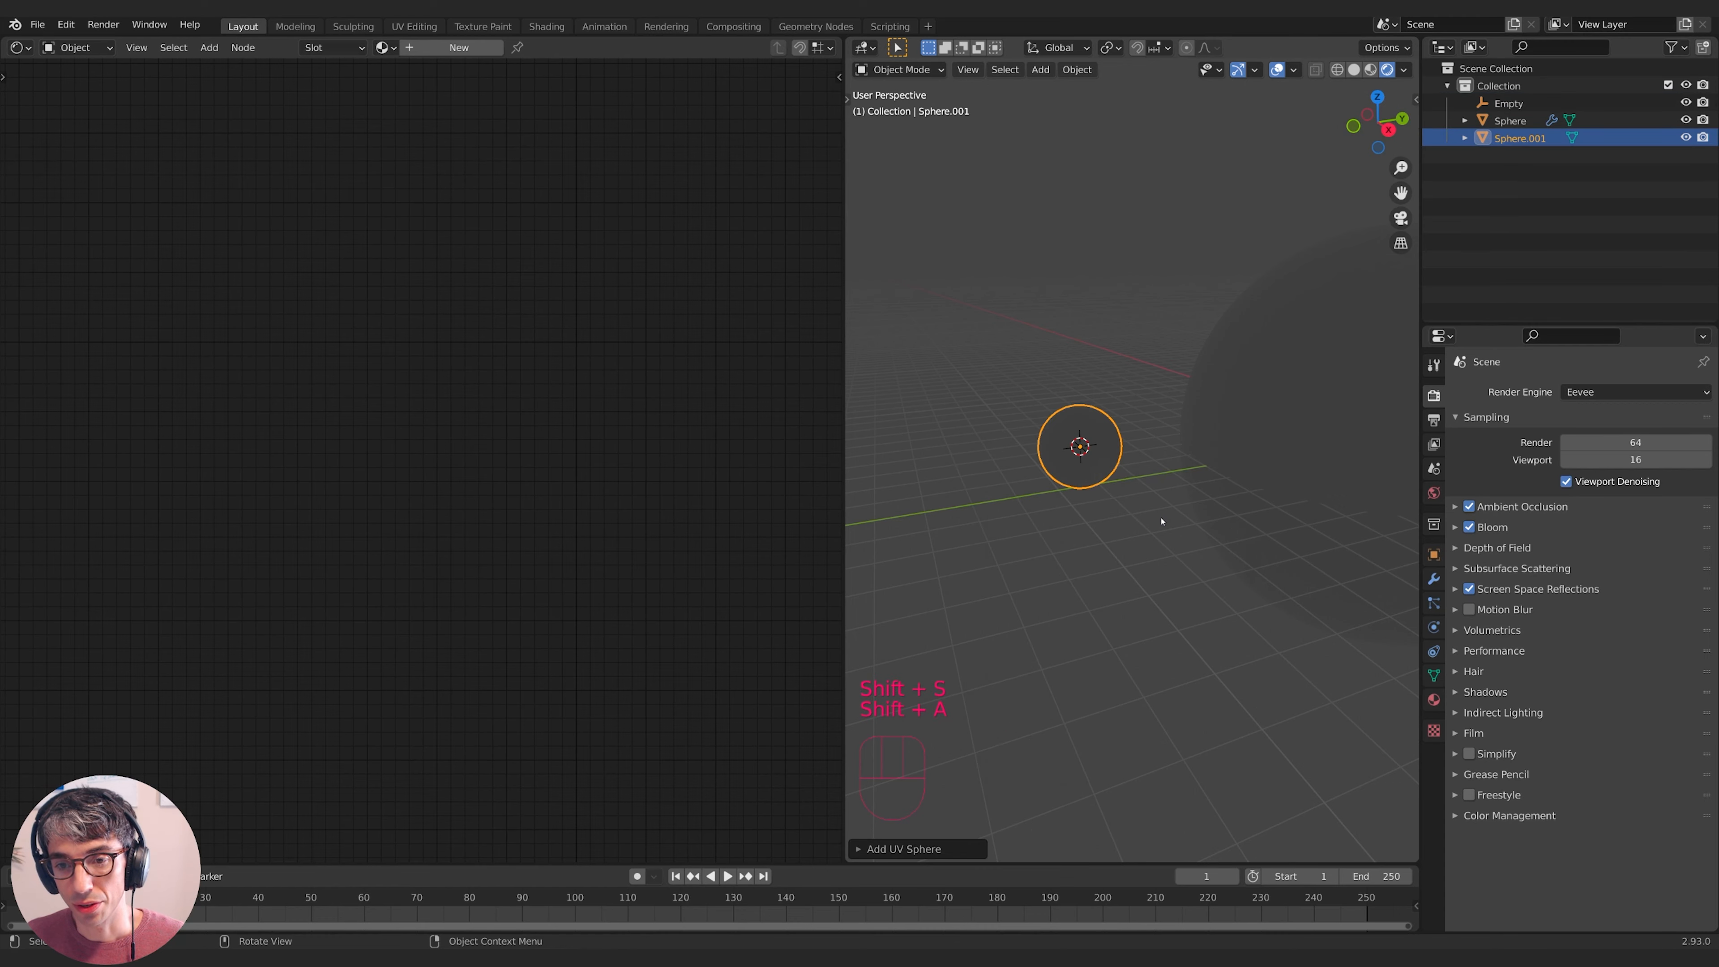
scroll(1127, 460, "up", 3)
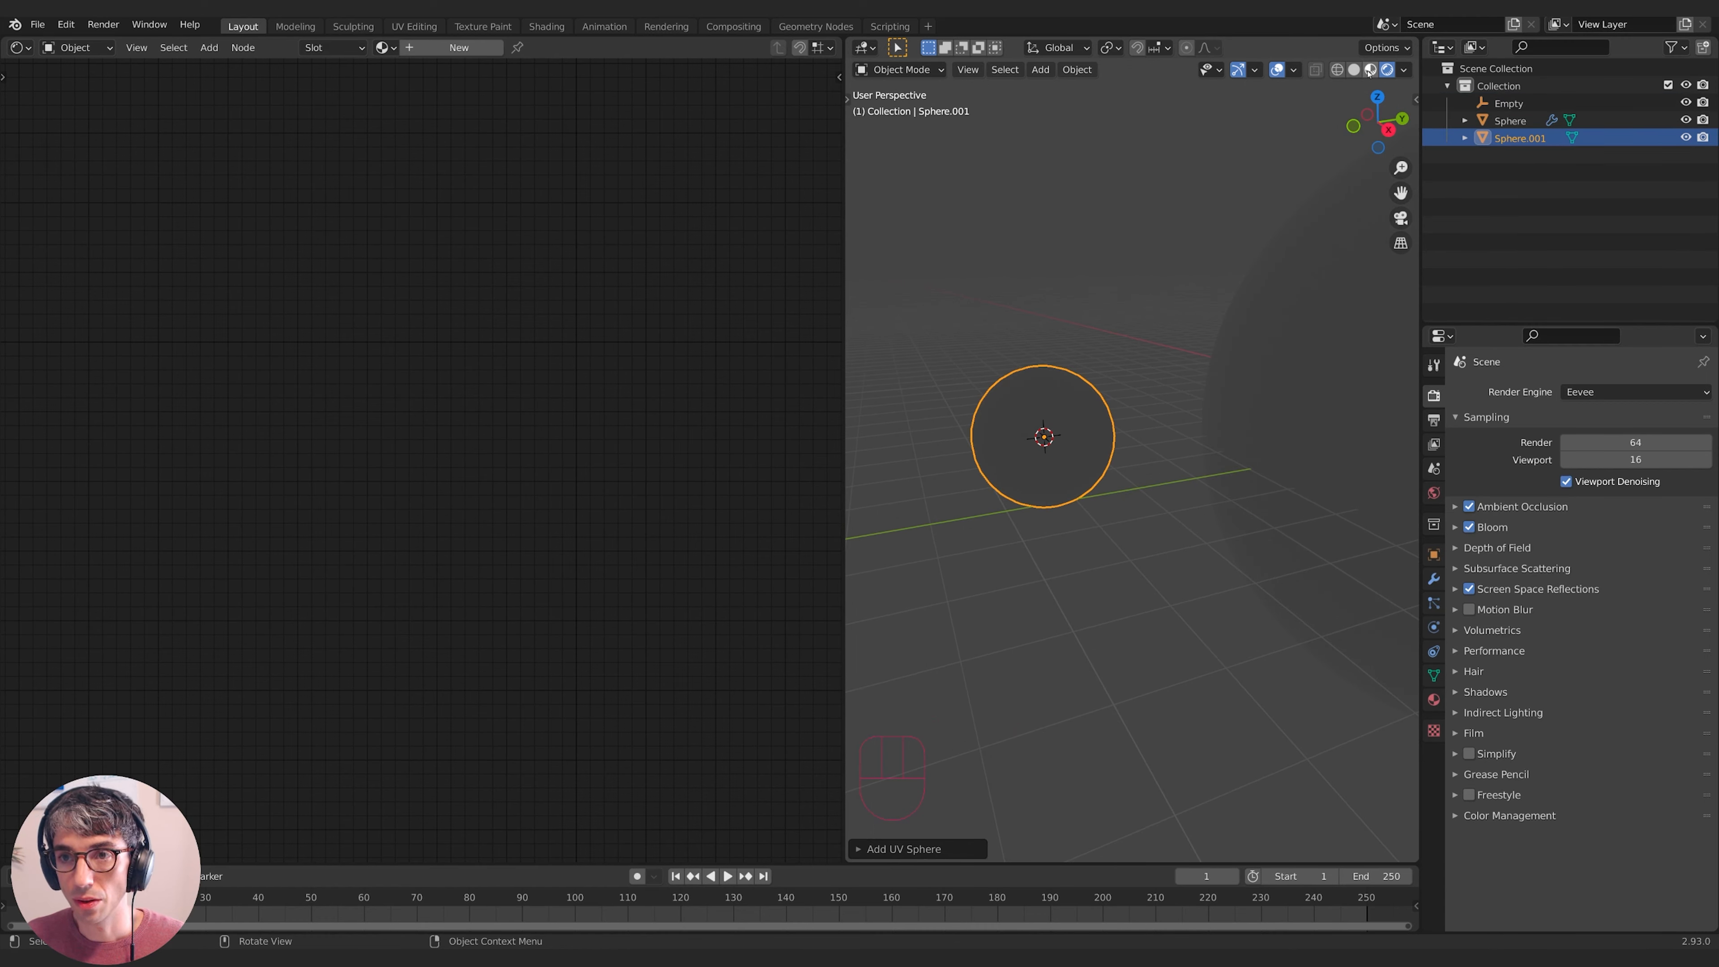
- Switch to solid shading and shade the new small sphere smooth
left_click(1353, 71)
middle_click_drag(1122, 415, 1191, 464, "shift")
right_click(1090, 487)
left_click(1090, 489)
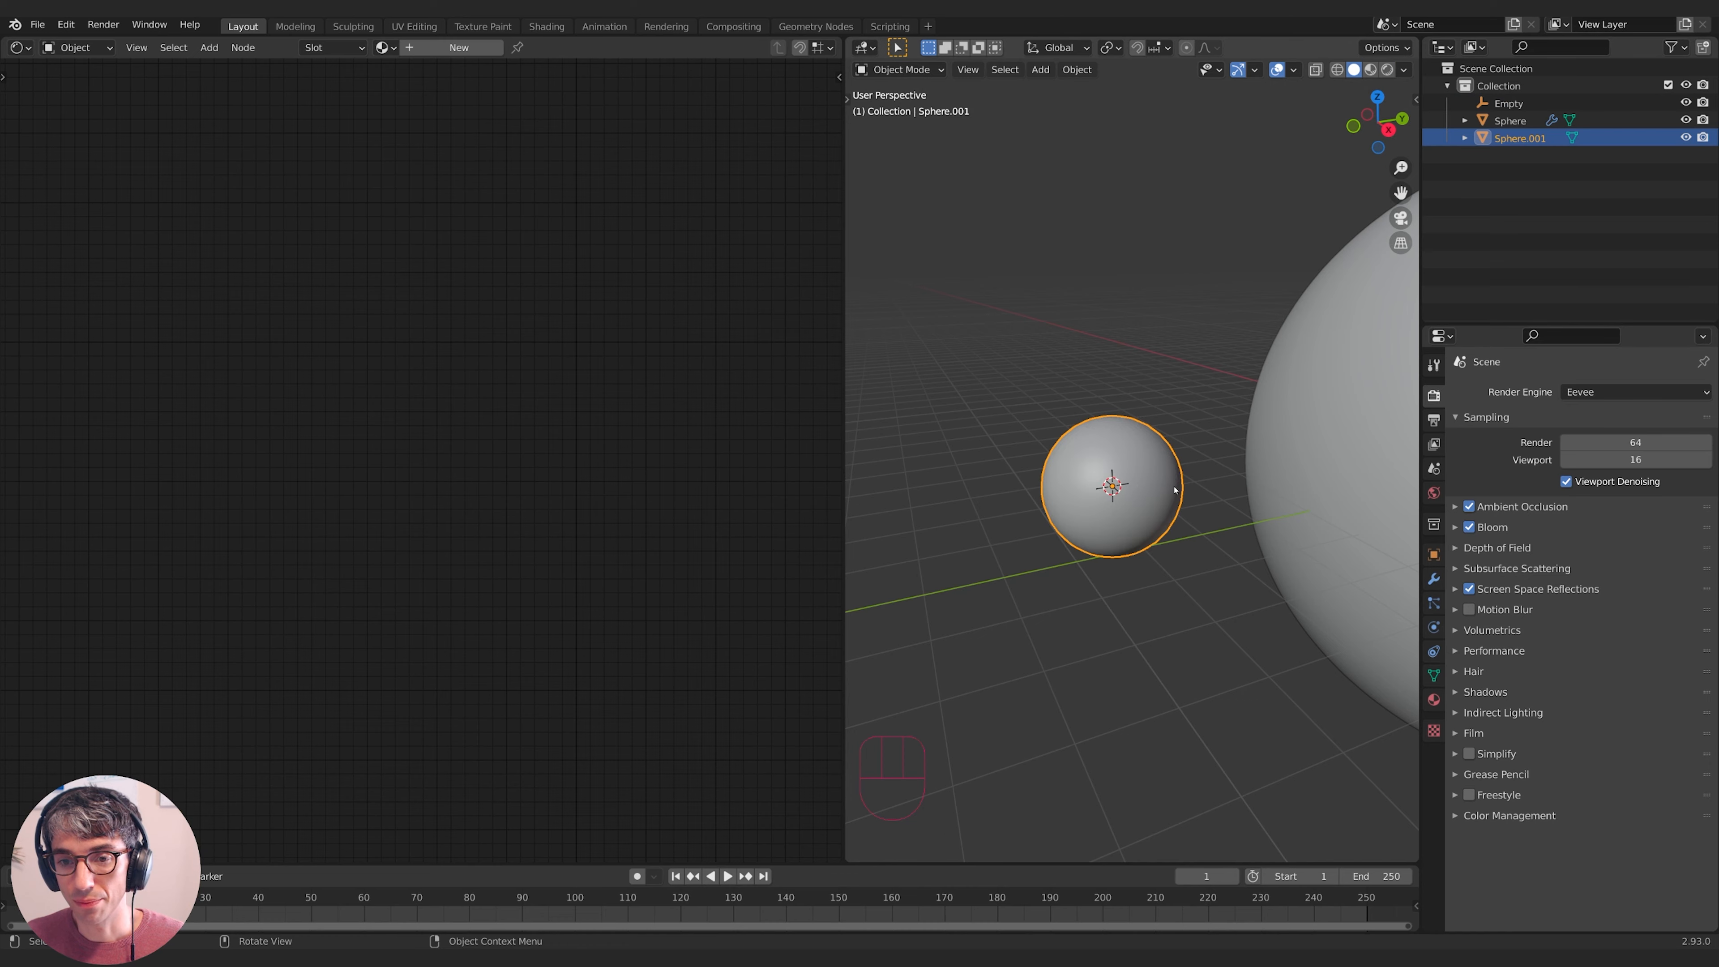
middle_click_drag(1090, 489, 1190, 535)
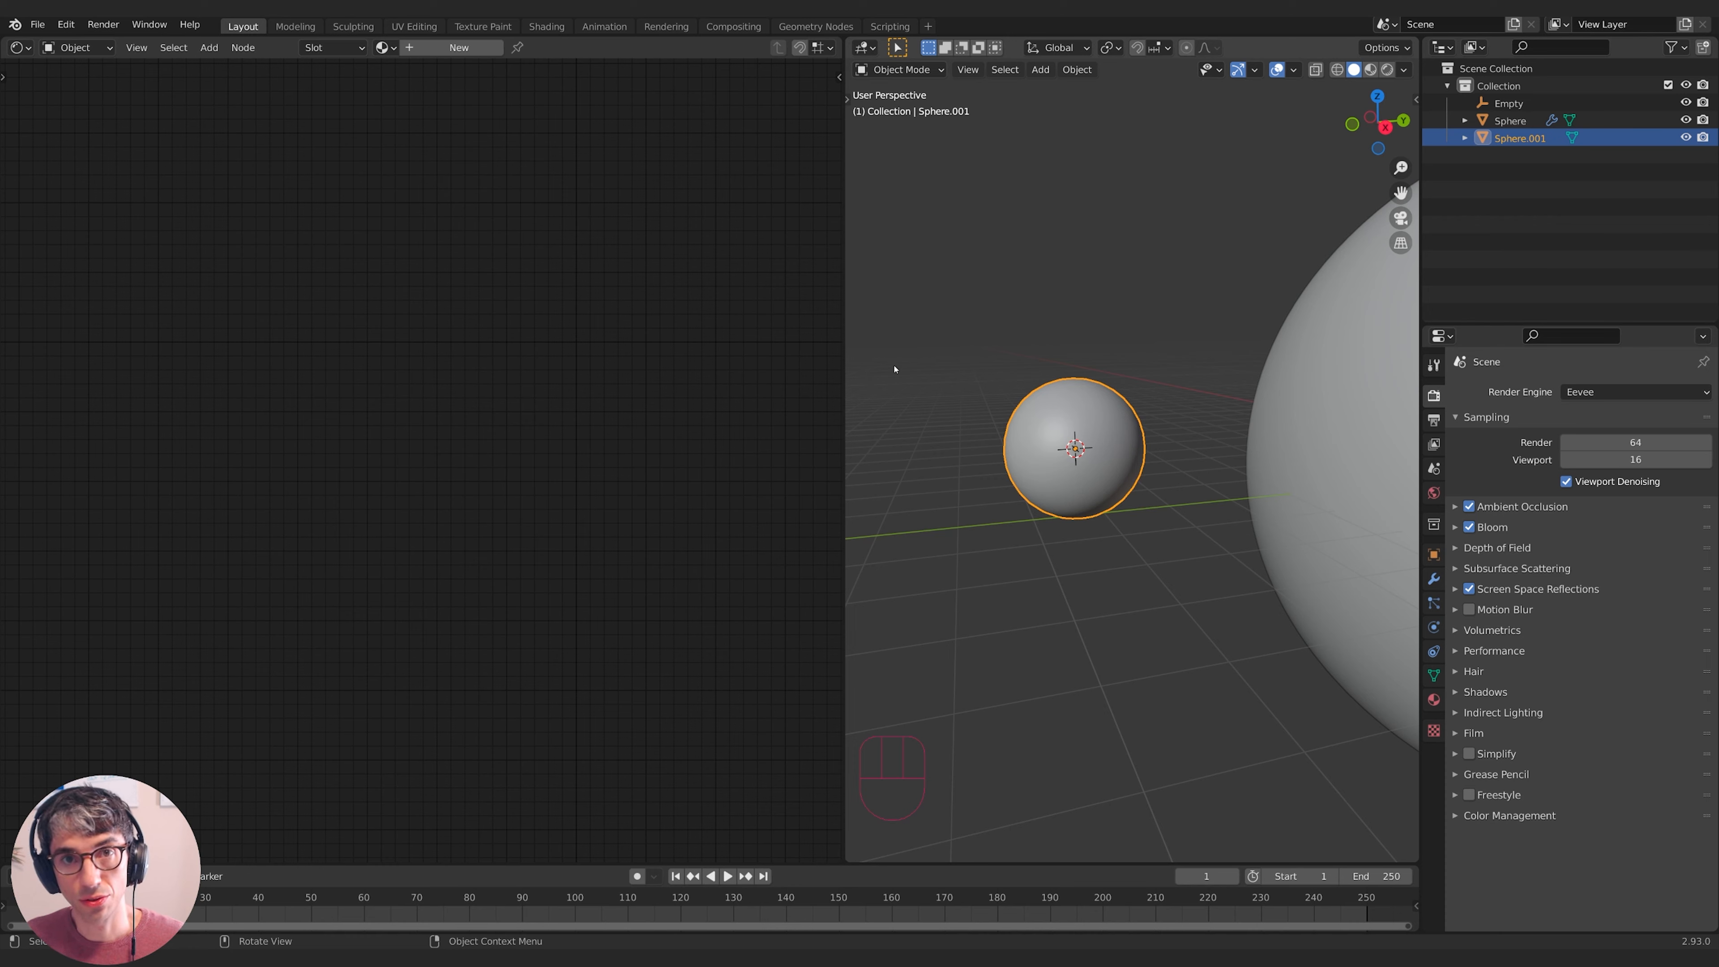
- Select the Empty and switch to wireframe shading to see it inside the sphere
left_click(1509, 103)
middle_click_drag(1148, 406, 1164, 410)
left_click(1337, 70)
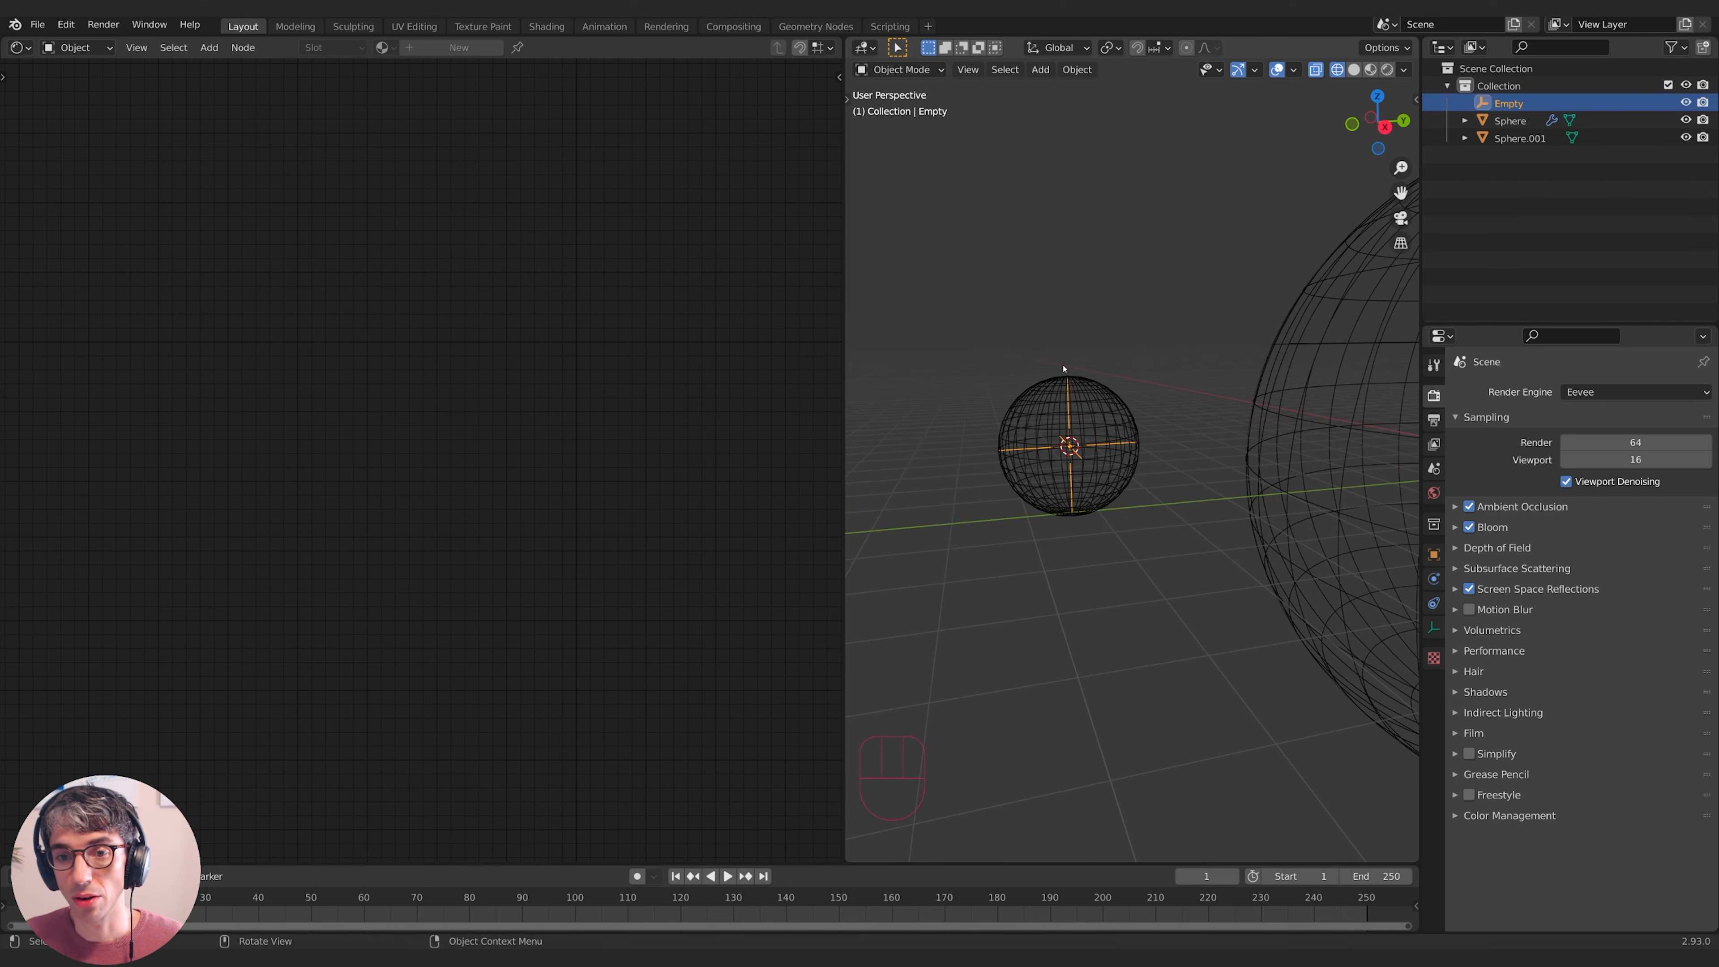
- Select the small sphere and the Empty and move them together along Y
left_click(1089, 454)
middle_click_drag(1083, 449, 990, 461, "shift")
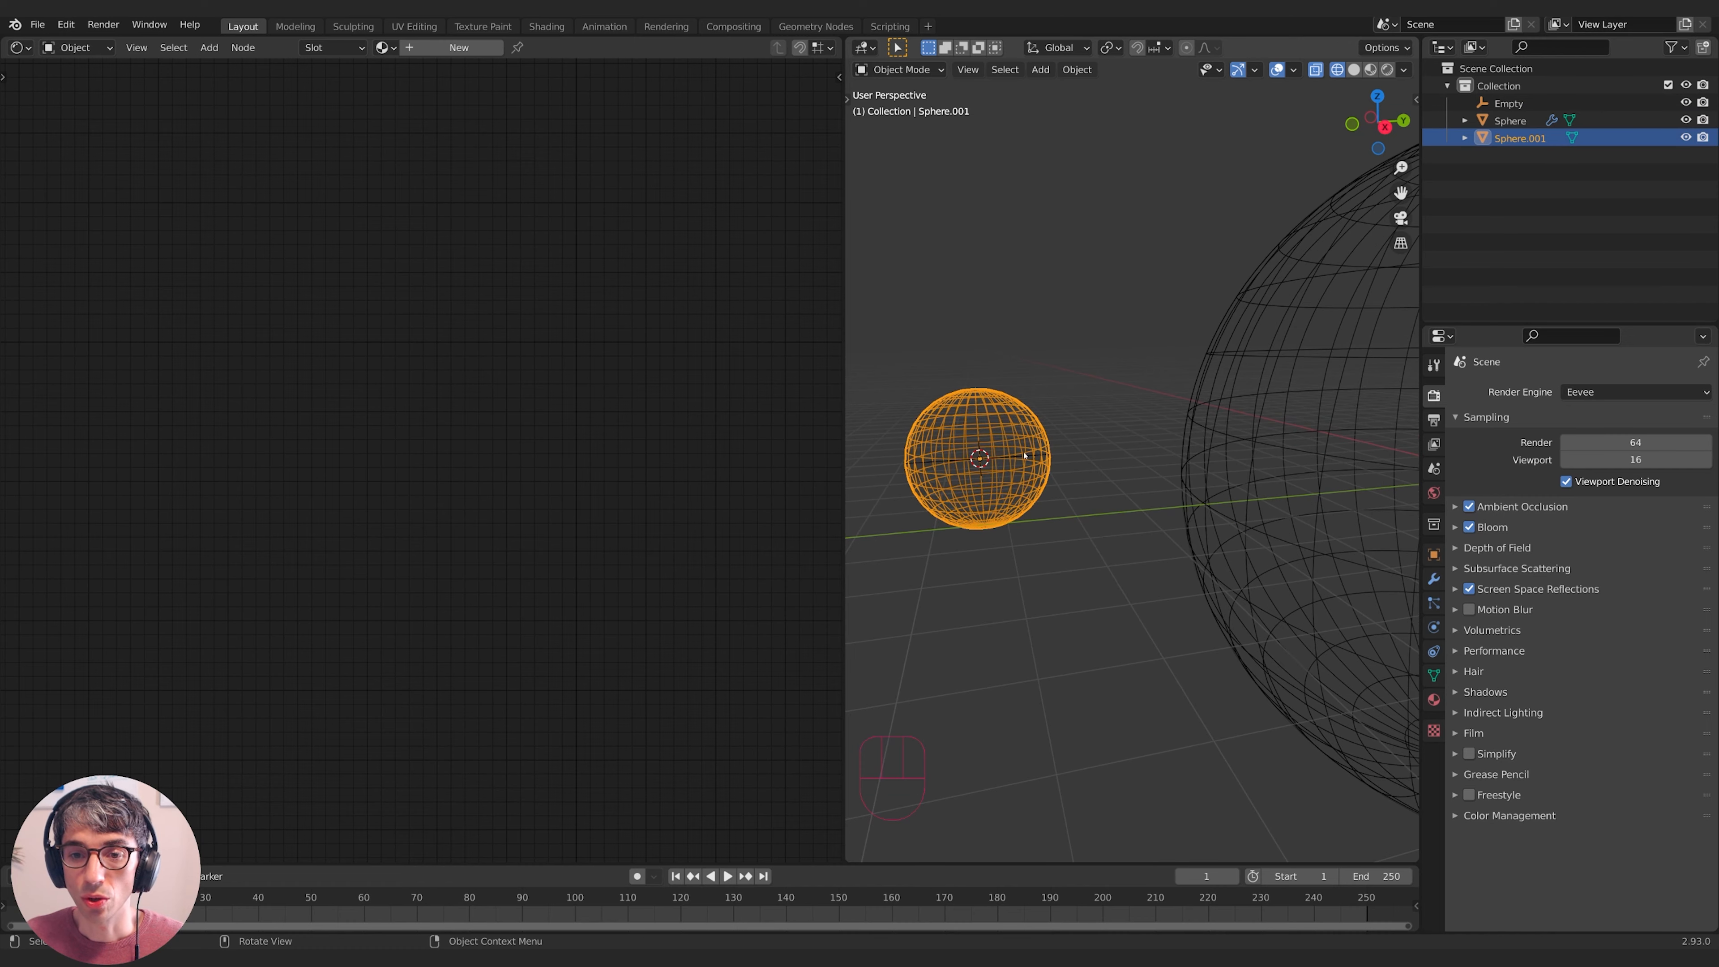
left_click(989, 460)
left_click(1028, 457, "shift")
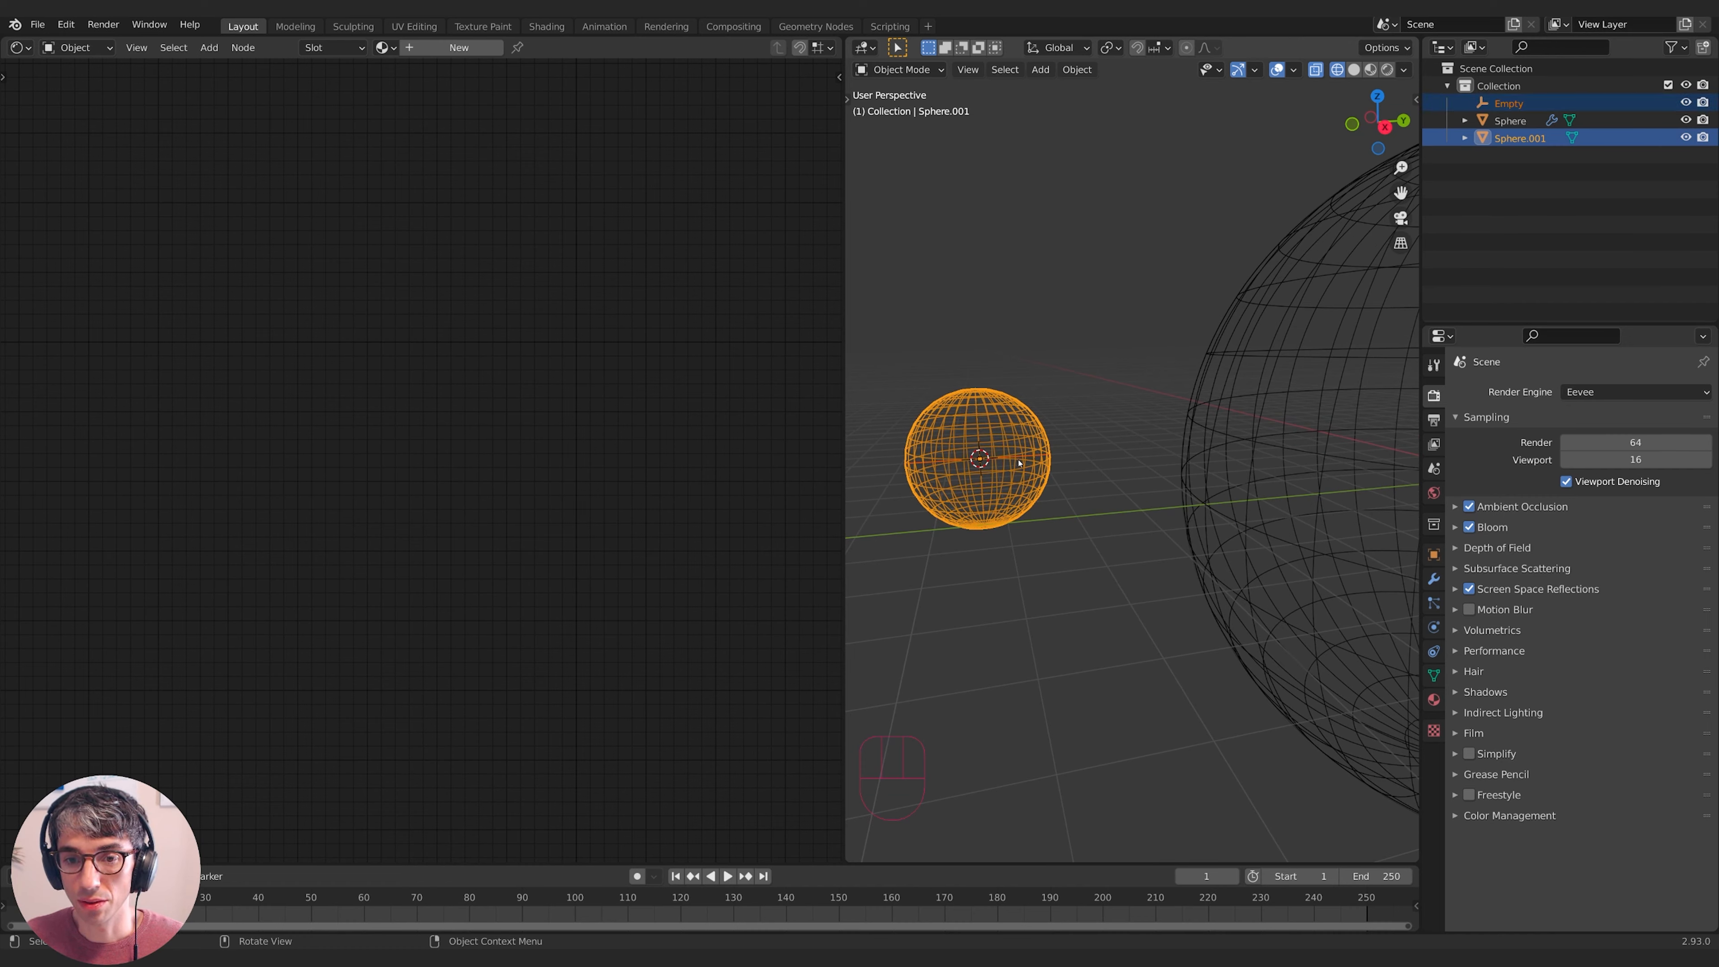
key("g")
key("x")
right_click(1126, 455)
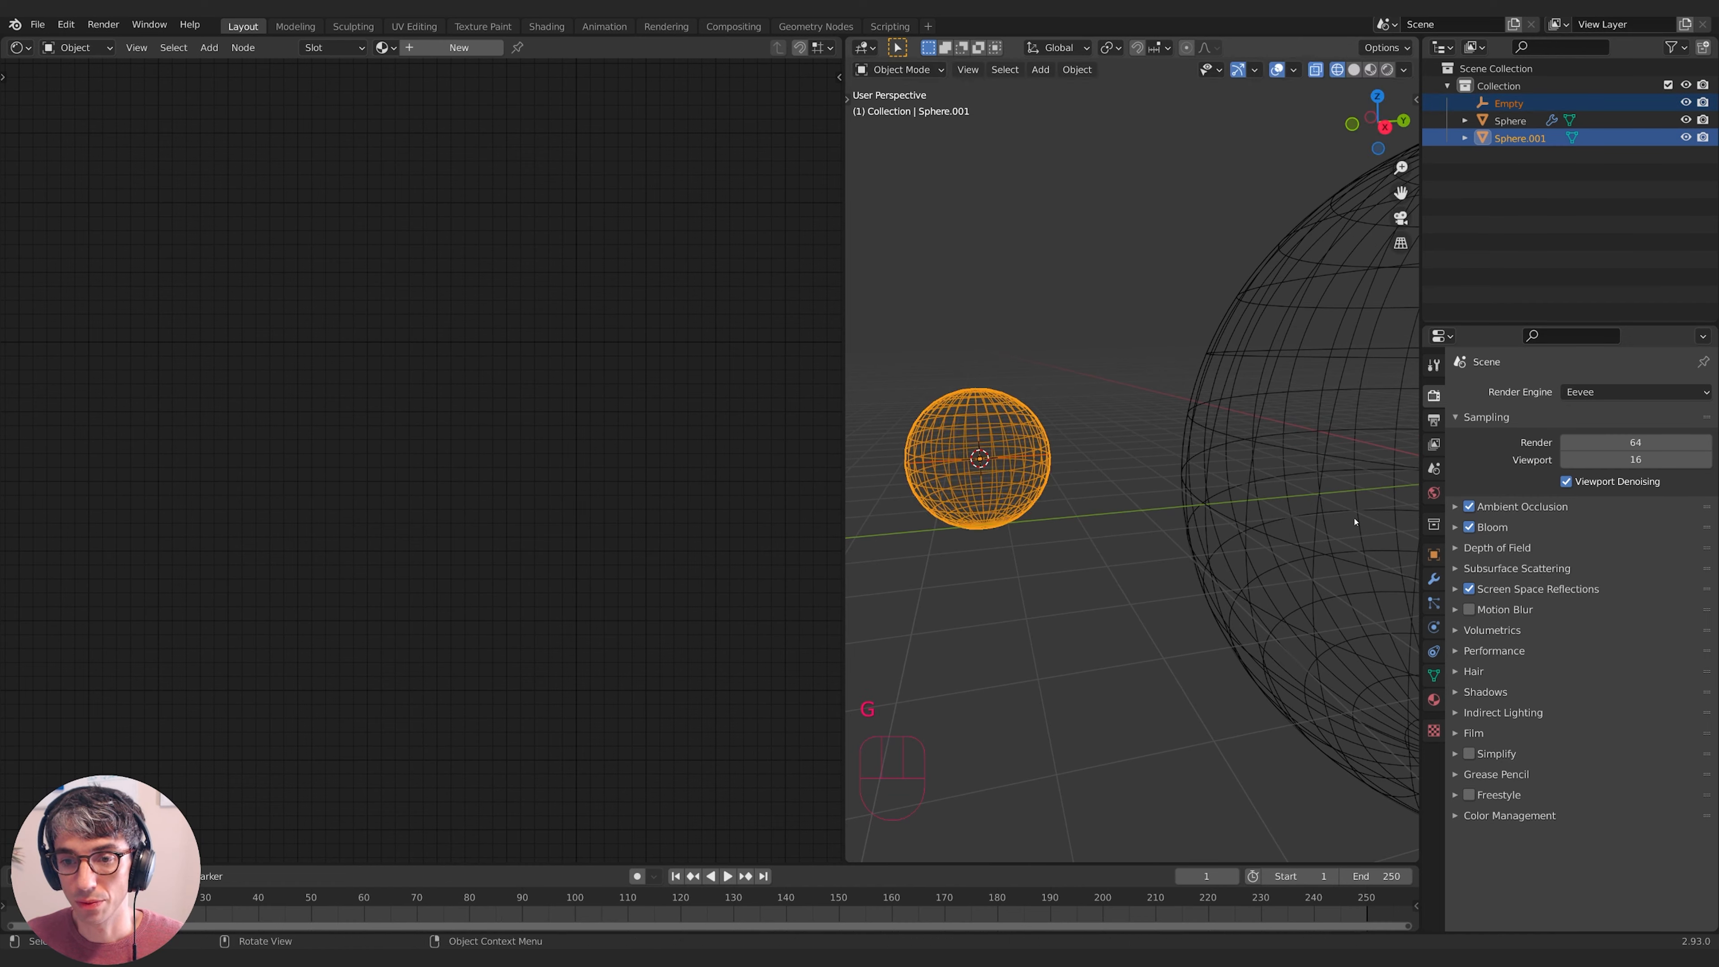
middle_click_drag(1354, 521, 1380, 566)
key("g")
middle_click(1117, 546)
left_click(1259, 555)
middle_click_drag(1259, 555, 1148, 472)
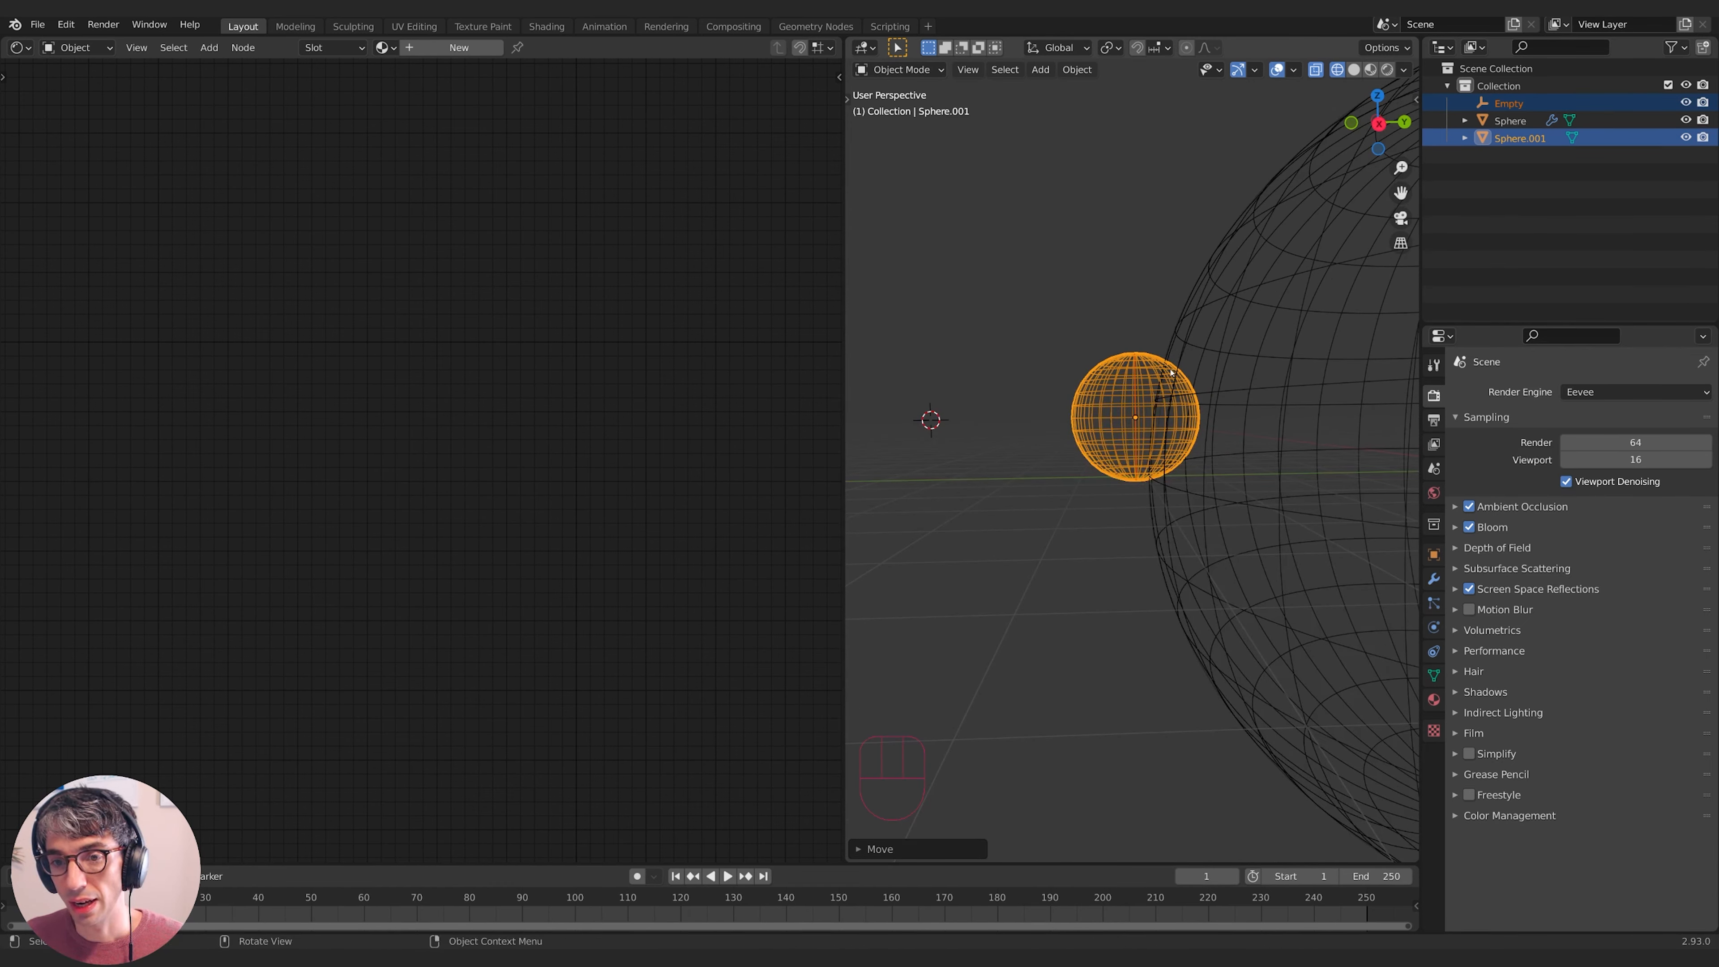
middle_click_drag(1178, 378, 1178, 435)
- Reposition the small sphere, finally sliding it along the Y axis
key("g")
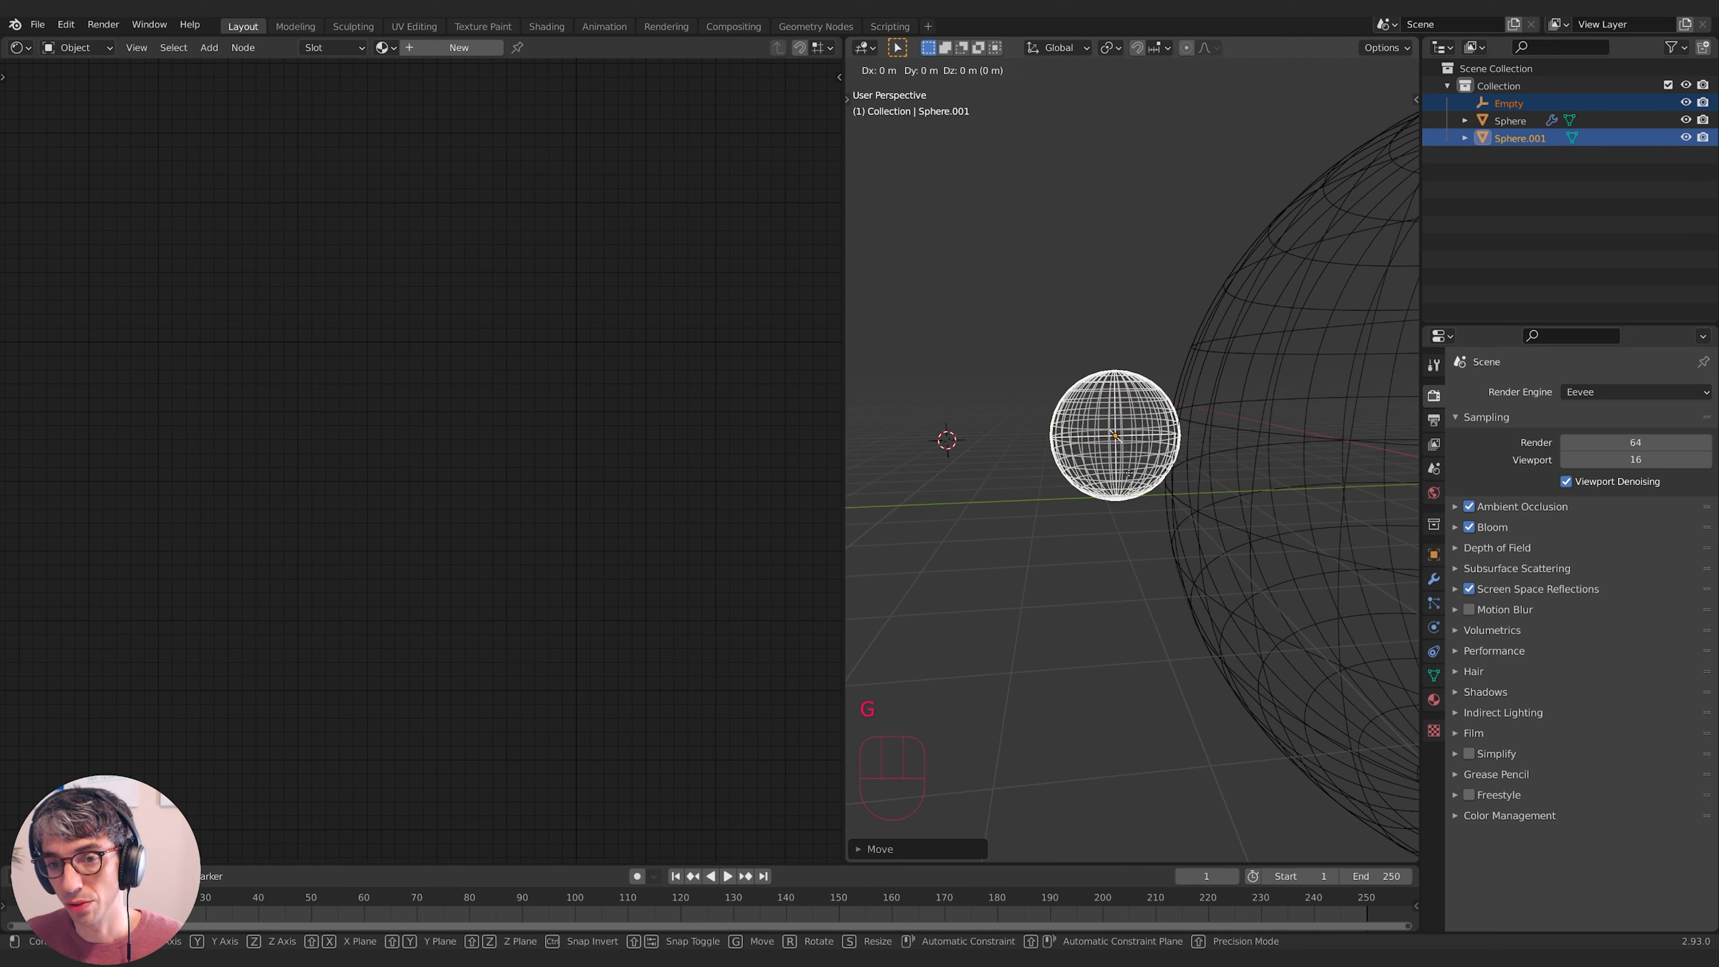
left_click(1193, 362)
middle_click_drag(1193, 362, 1182, 413)
key("g")
left_click(1142, 393)
key("g")
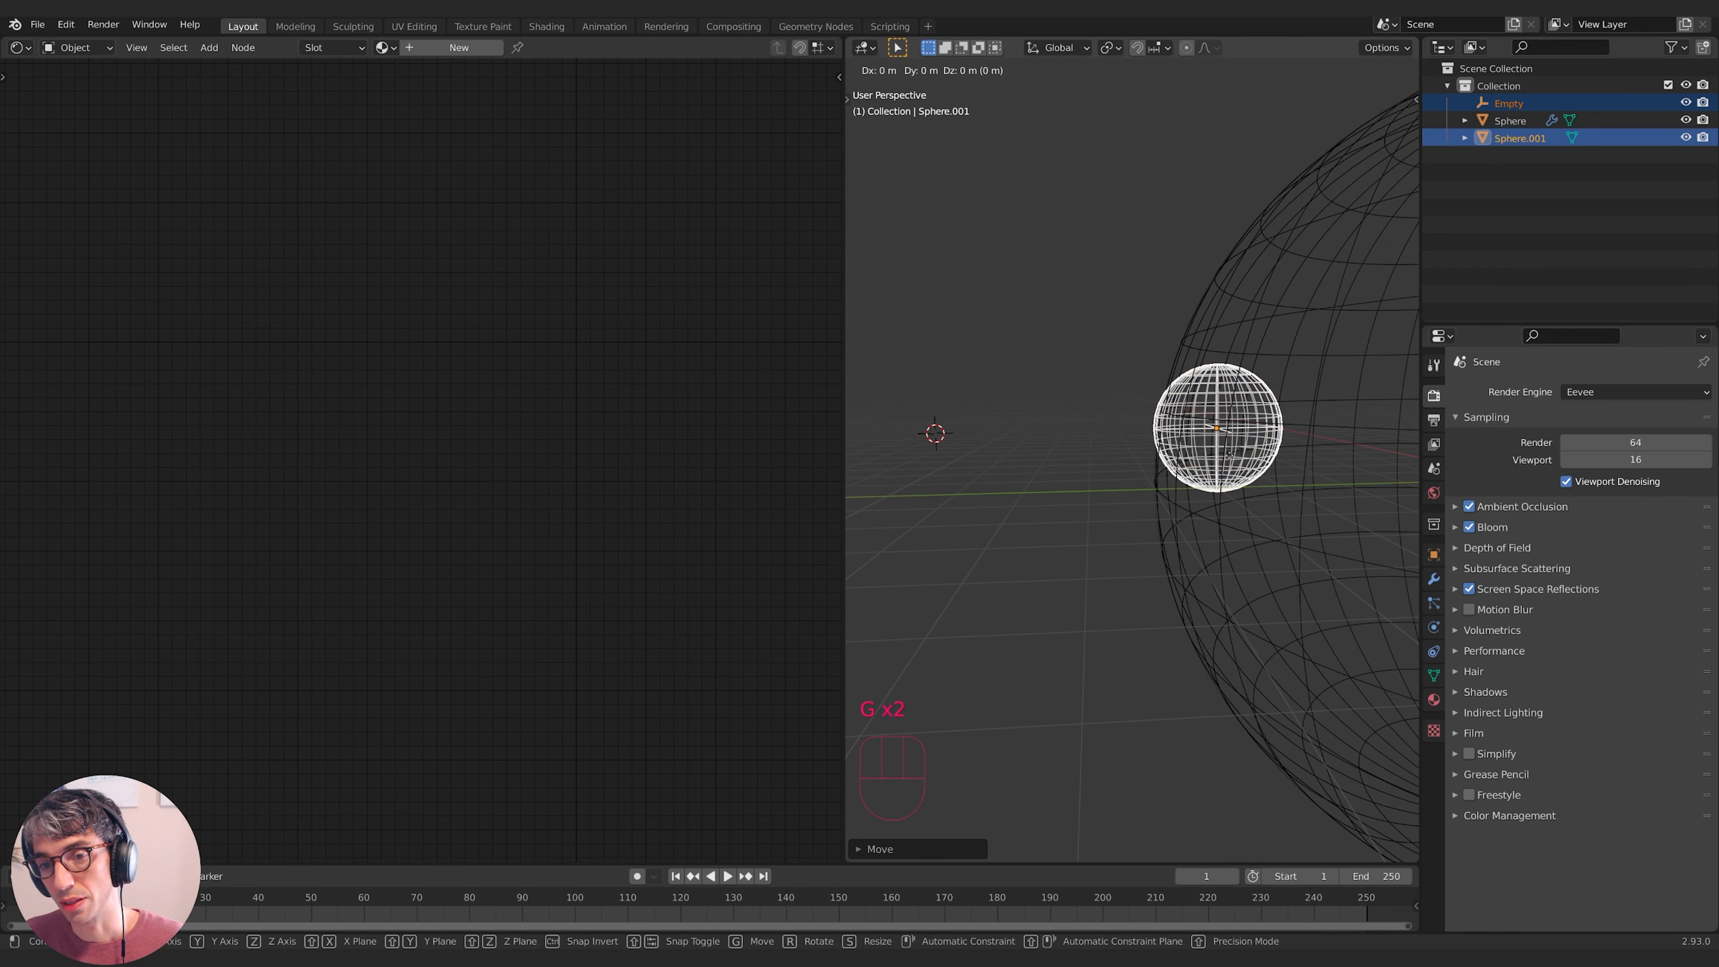
middle_click(1137, 424)
left_click(992, 428)
mouse_move(993, 434)
middle_mouse_down()
mouse_move(1038, 472)
mouse_move(1088, 472)
middle_mouse_up()
- Delete the small helper sphere Sphere.001
left_click(1098, 662)
left_click(1086, 522)
key("x")
left_click(1085, 522)
- Switch to rendered shading and start moving the Empty along Y toward the shield
left_click(1387, 70)
left_click(1092, 487)
key("g")
middle_click(1137, 480)
- Place the Empty against the shield sphere and scale it up twice
left_click(1212, 473)
mouse_move(1212, 473)
middle_mouse_down("shift")
mouse_move(1151, 475)
mouse_move(1249, 468)
mouse_move(986, 443)
middle_mouse_up("shift")
key("s")
left_click(1221, 478)
key("s")
left_click(1246, 470)
- Shift the Empty lower-left so it lights a large white patch on the shield
key("g")
left_click(1130, 446)
key("g")
left_click(1001, 441)
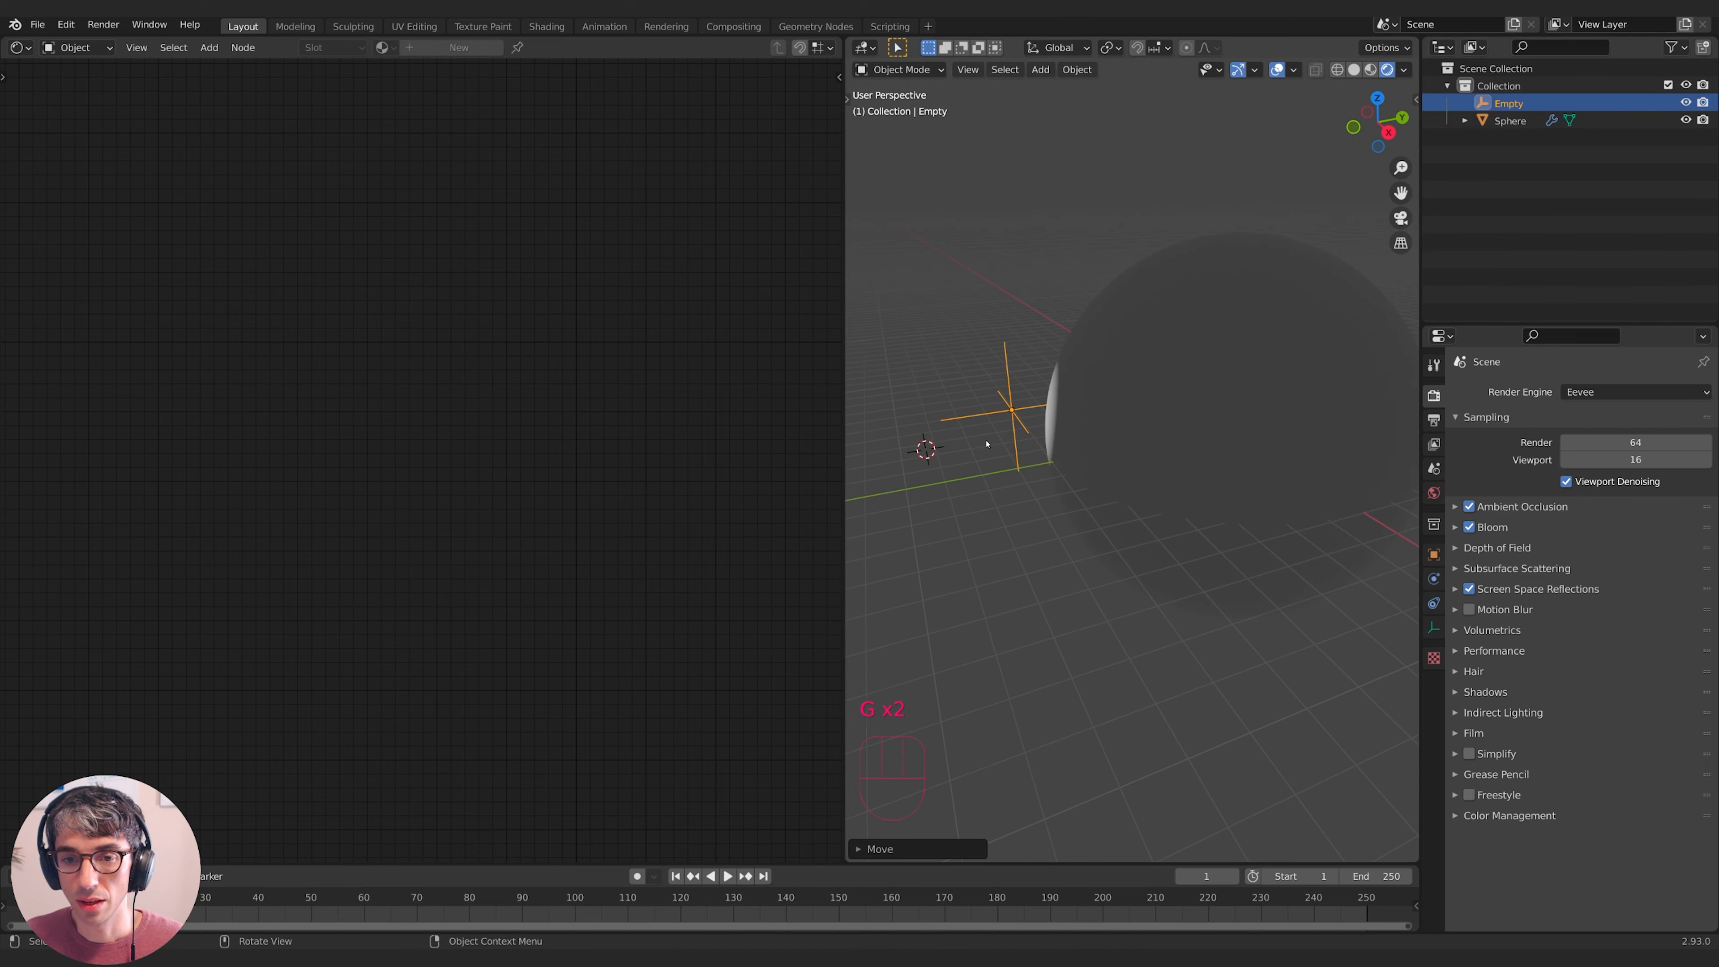
key("g")
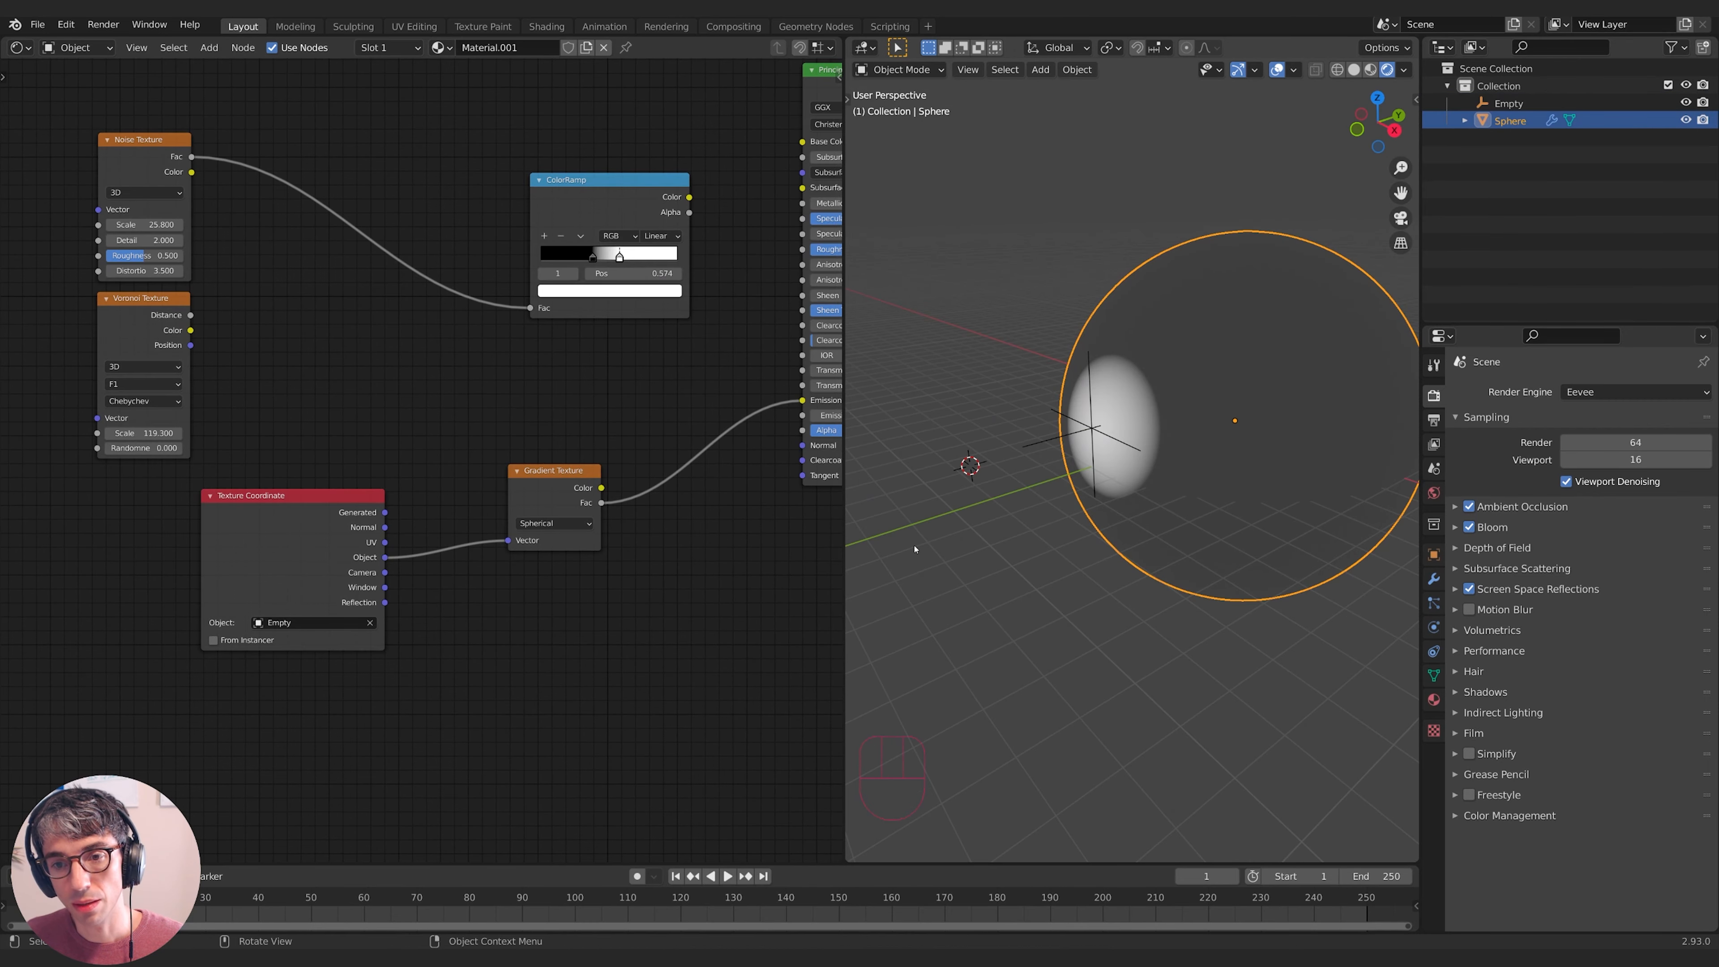
middle_click_drag(716, 585, 565, 679)
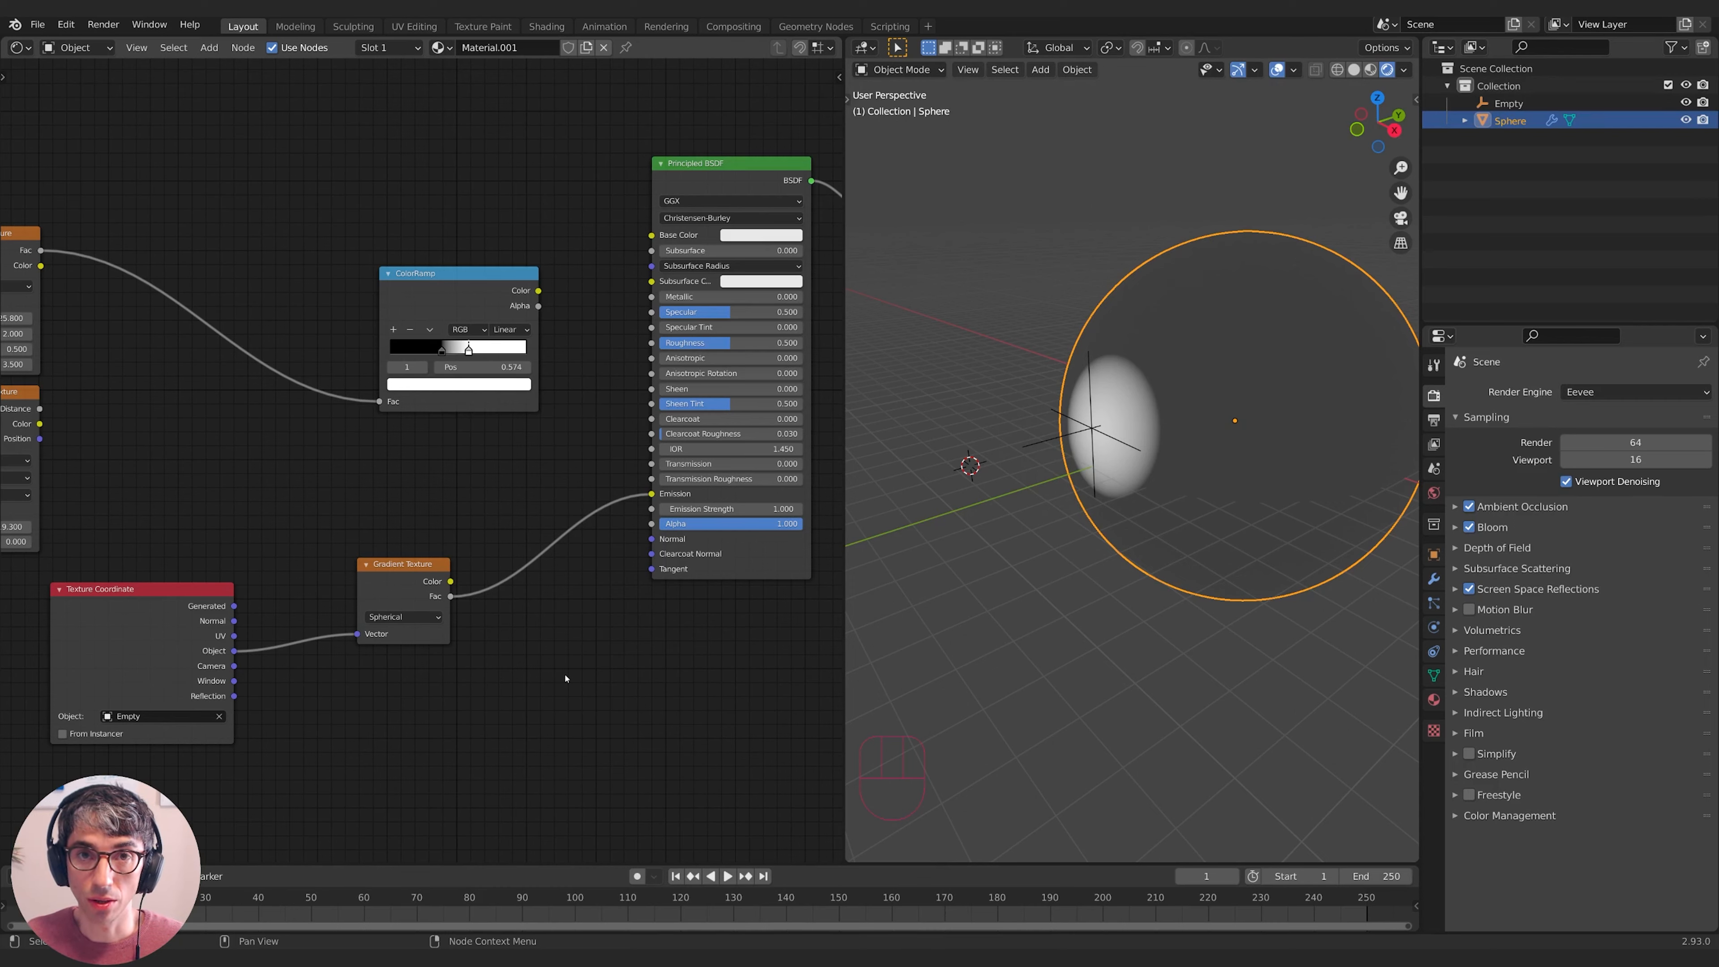
- Connect the Spherical Gradient Fac to the Principled BSDF Alpha and check the revealed patch
left_click_drag(518, 640, 676, 494)
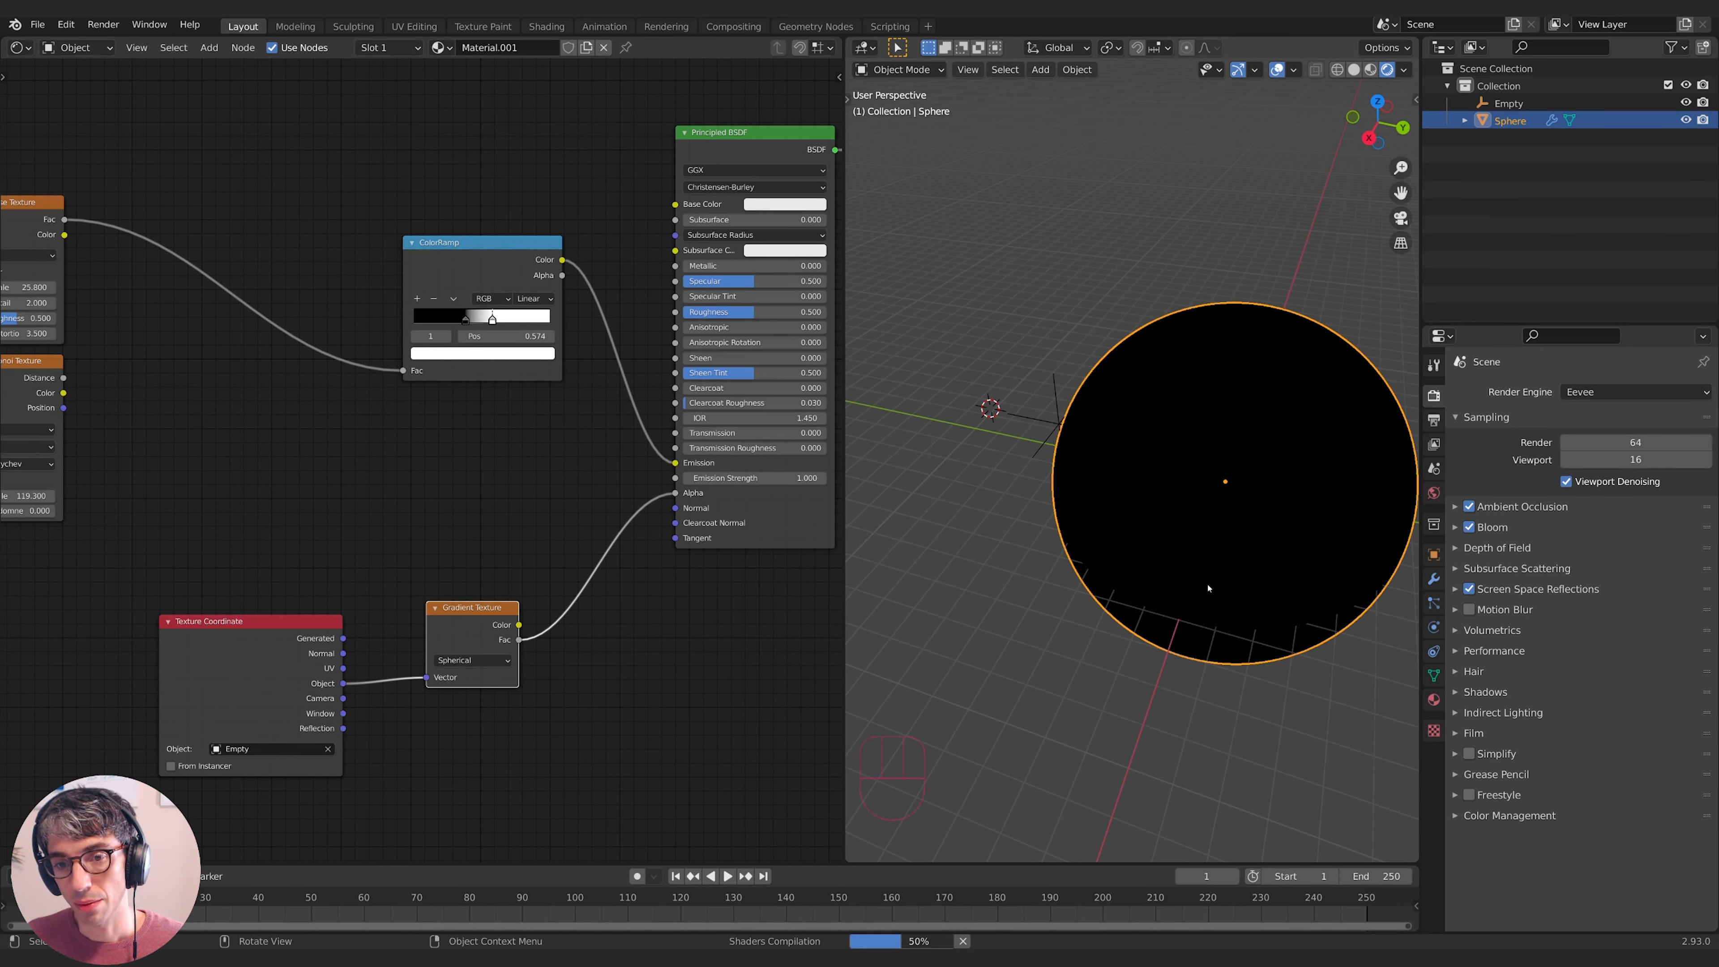
middle_click_drag(1209, 587, 955, 446)
scroll(1297, 512, "up", 3)
left_click(975, 429)
key("g")
middle_click_drag(1260, 509, 1273, 468)
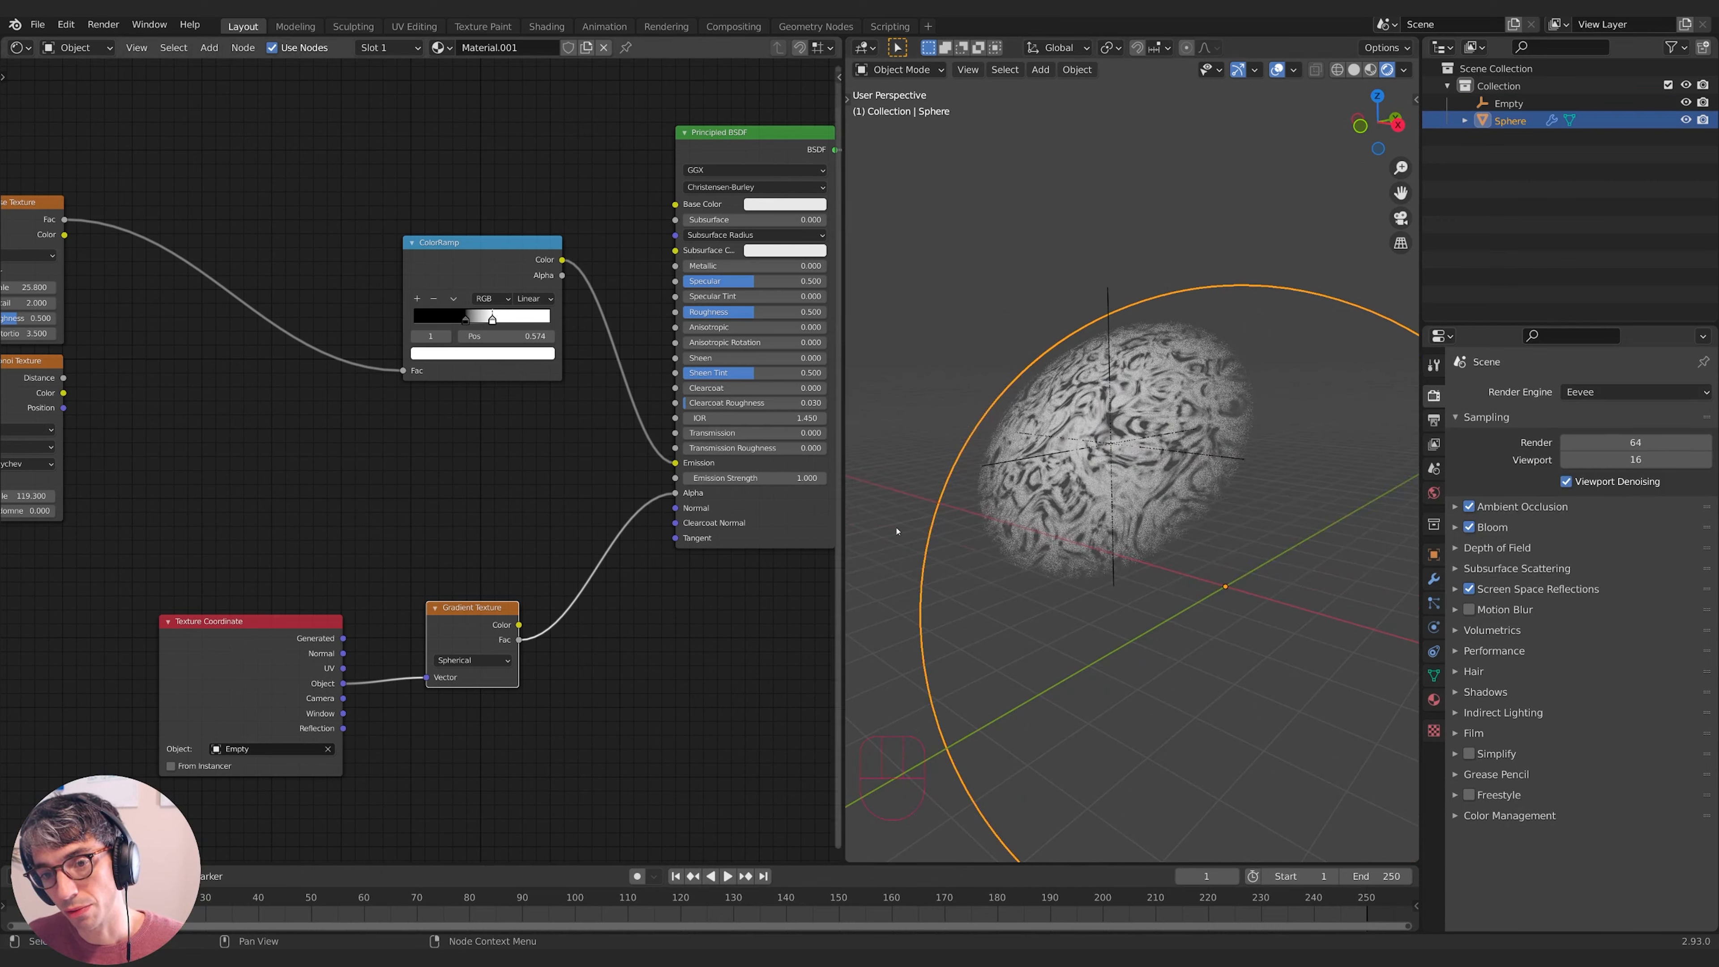
- Set the world background Value to 0 and hide the Y axis and floor overlays
left_click(1433, 492)
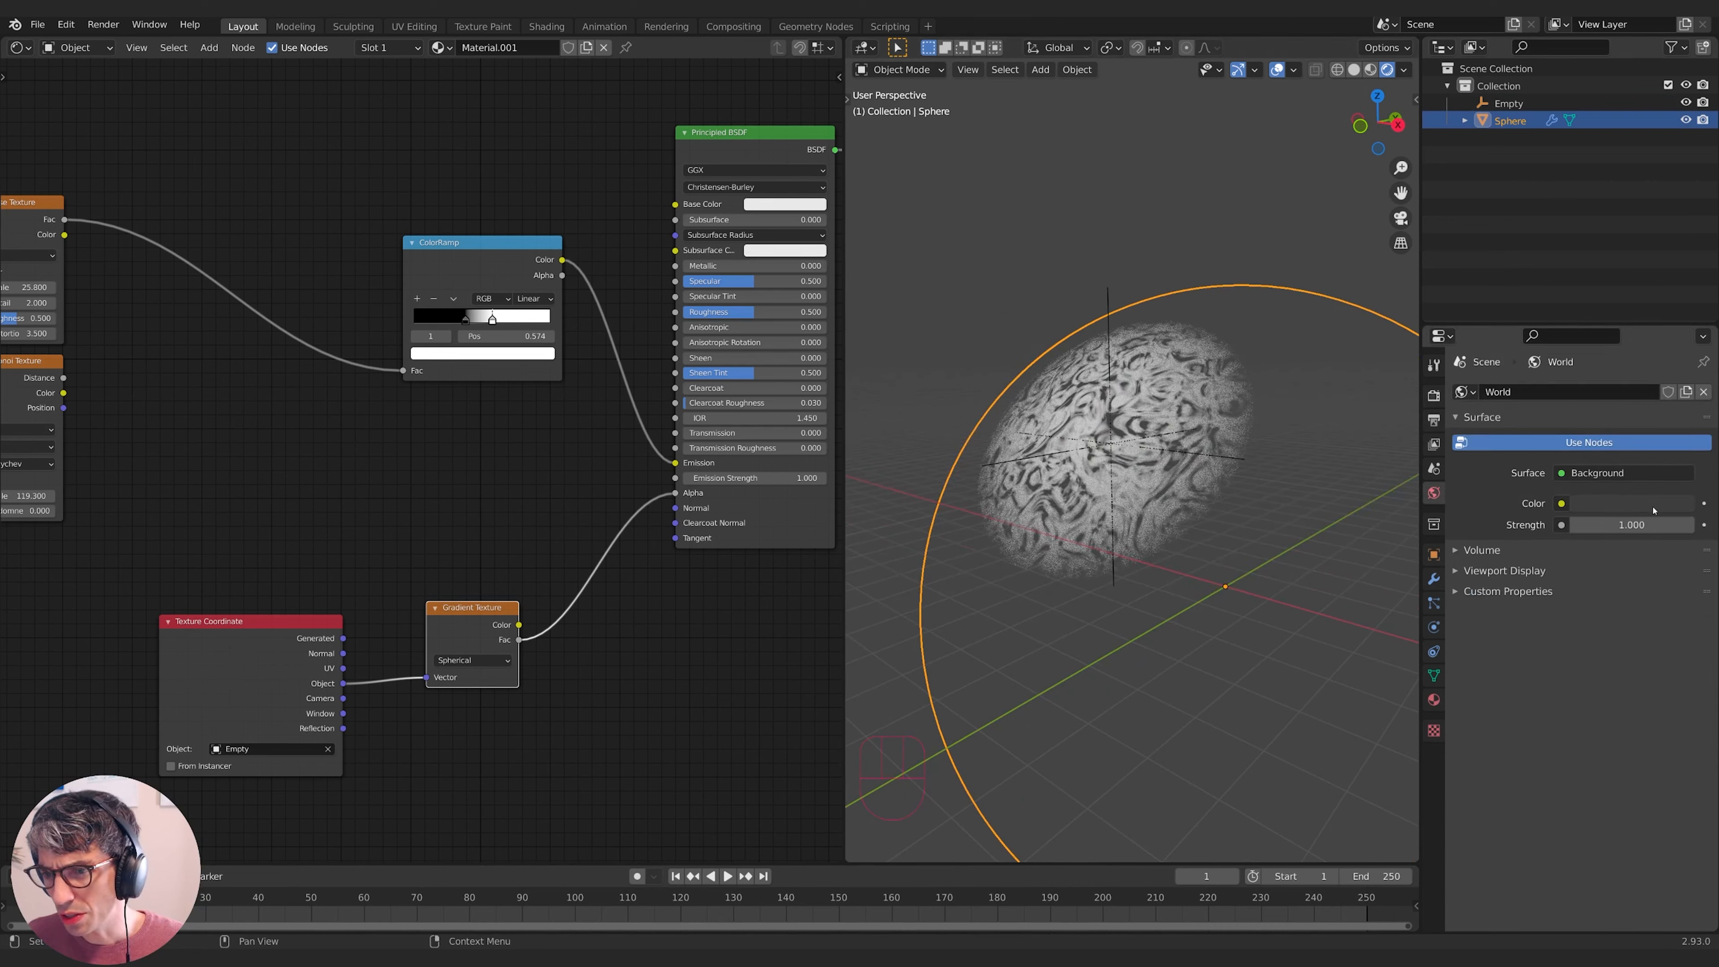
left_click(1631, 503)
left_click_drag(1680, 352, 1680, 379)
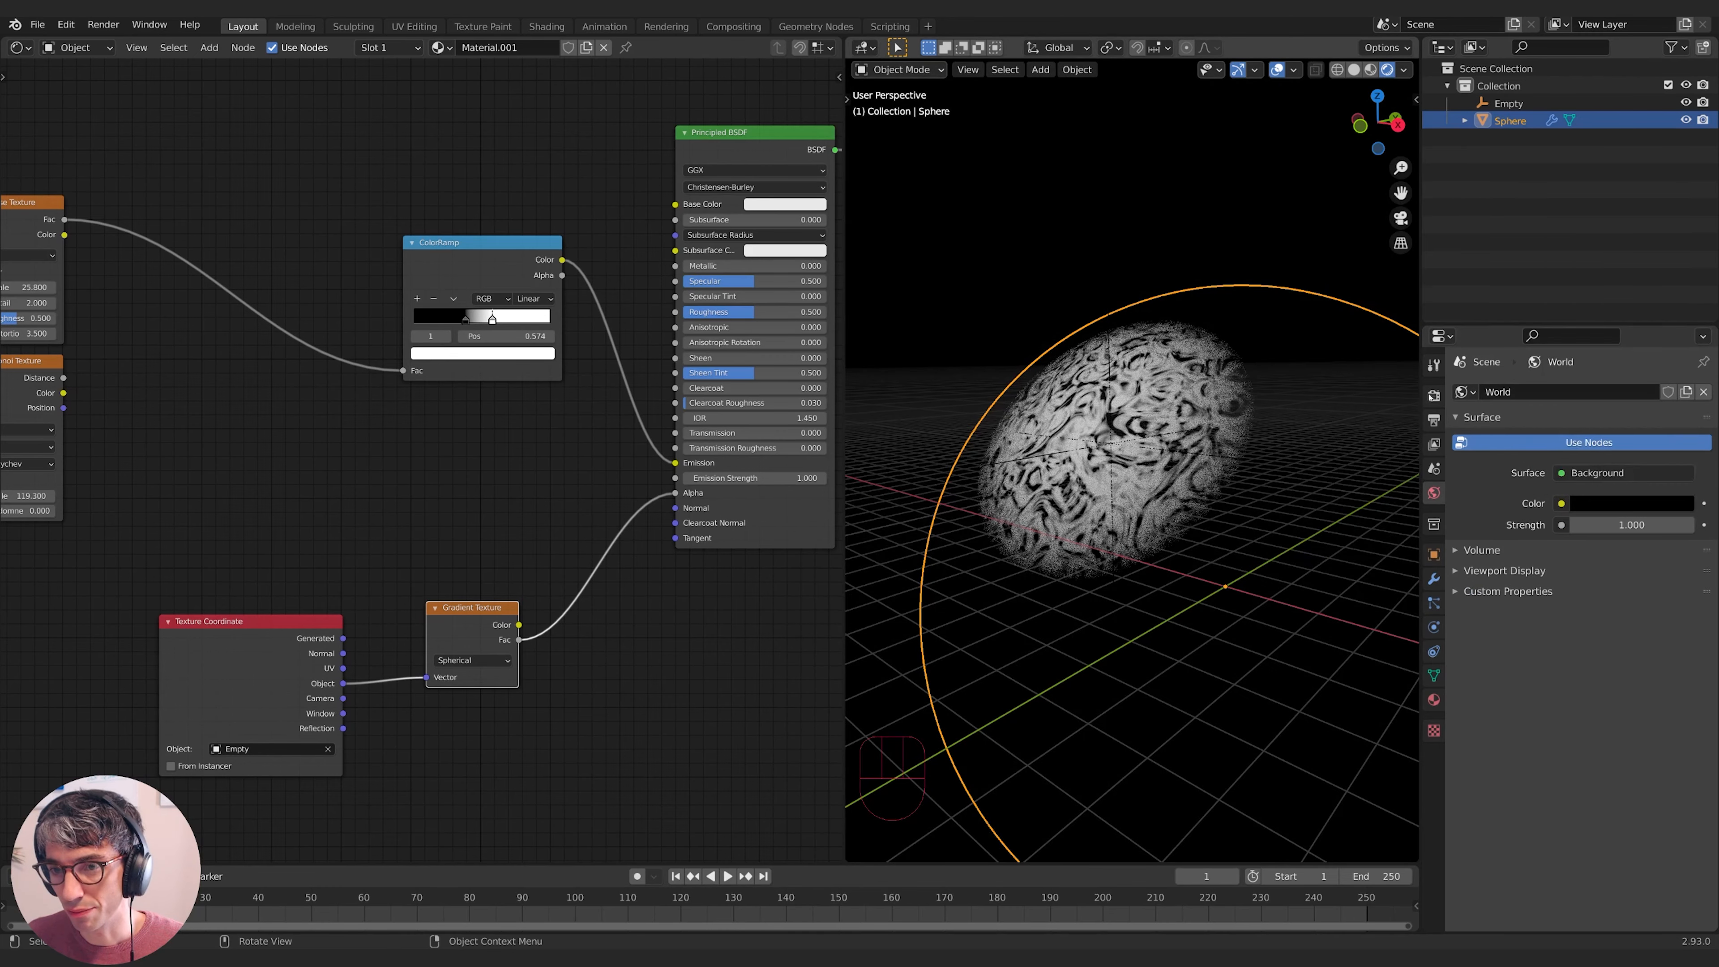
left_click(1295, 69)
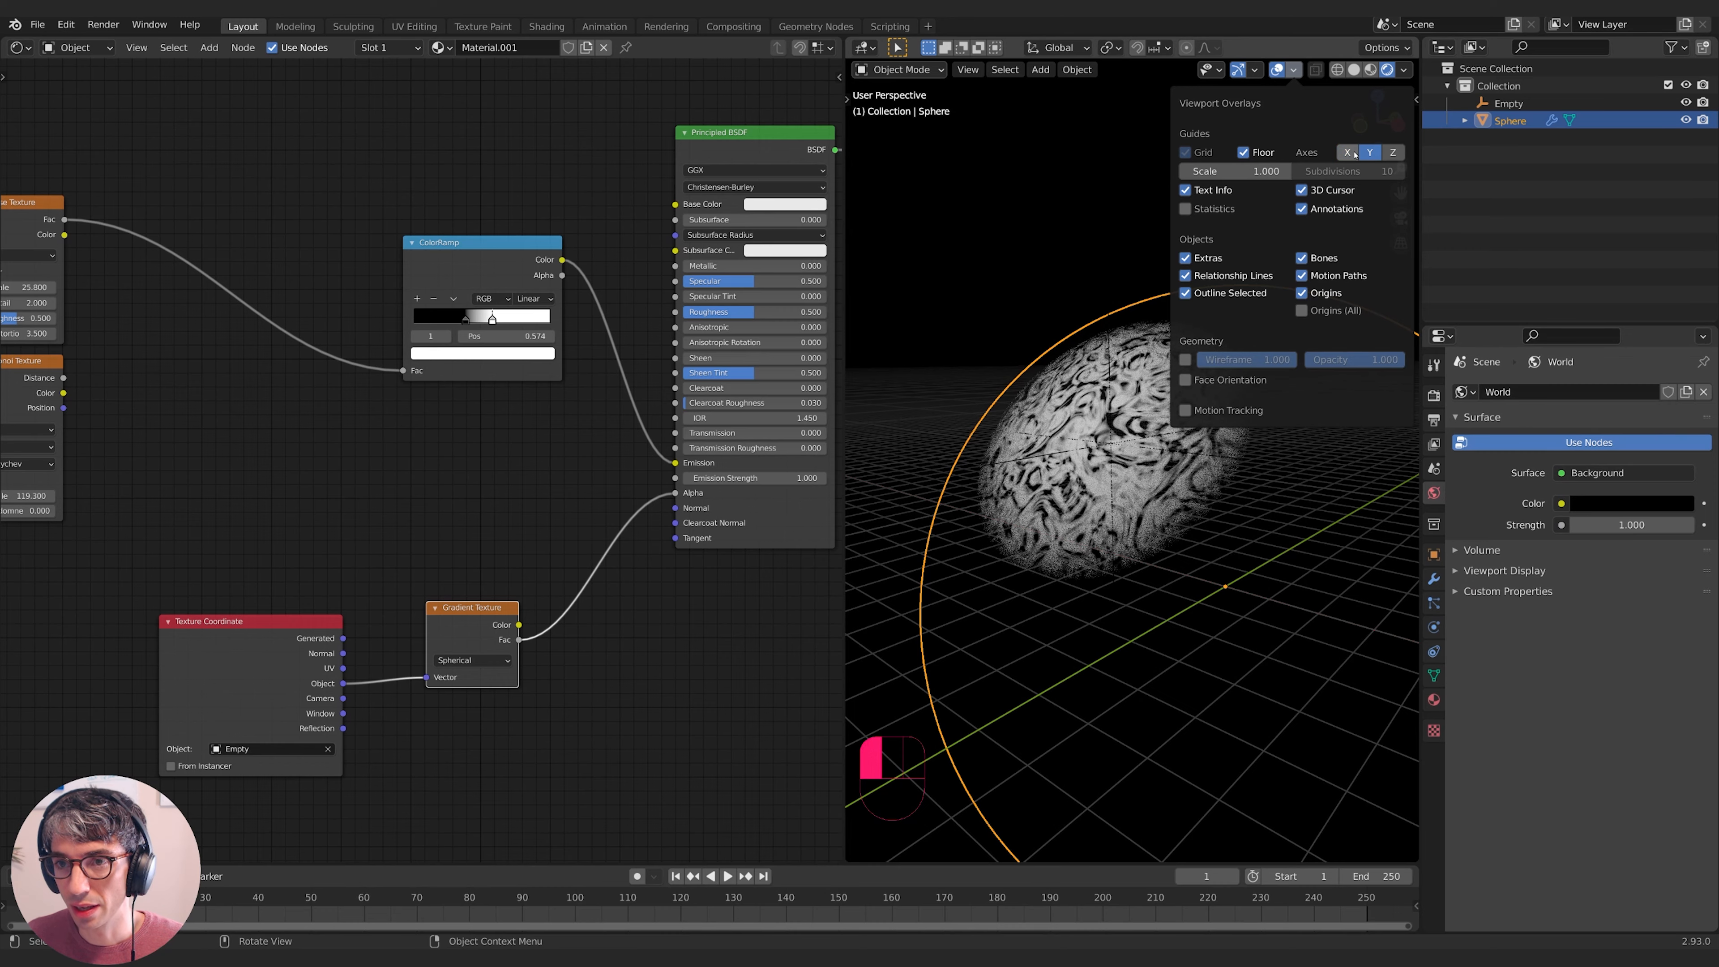
left_click(1370, 152)
left_click(1243, 151)
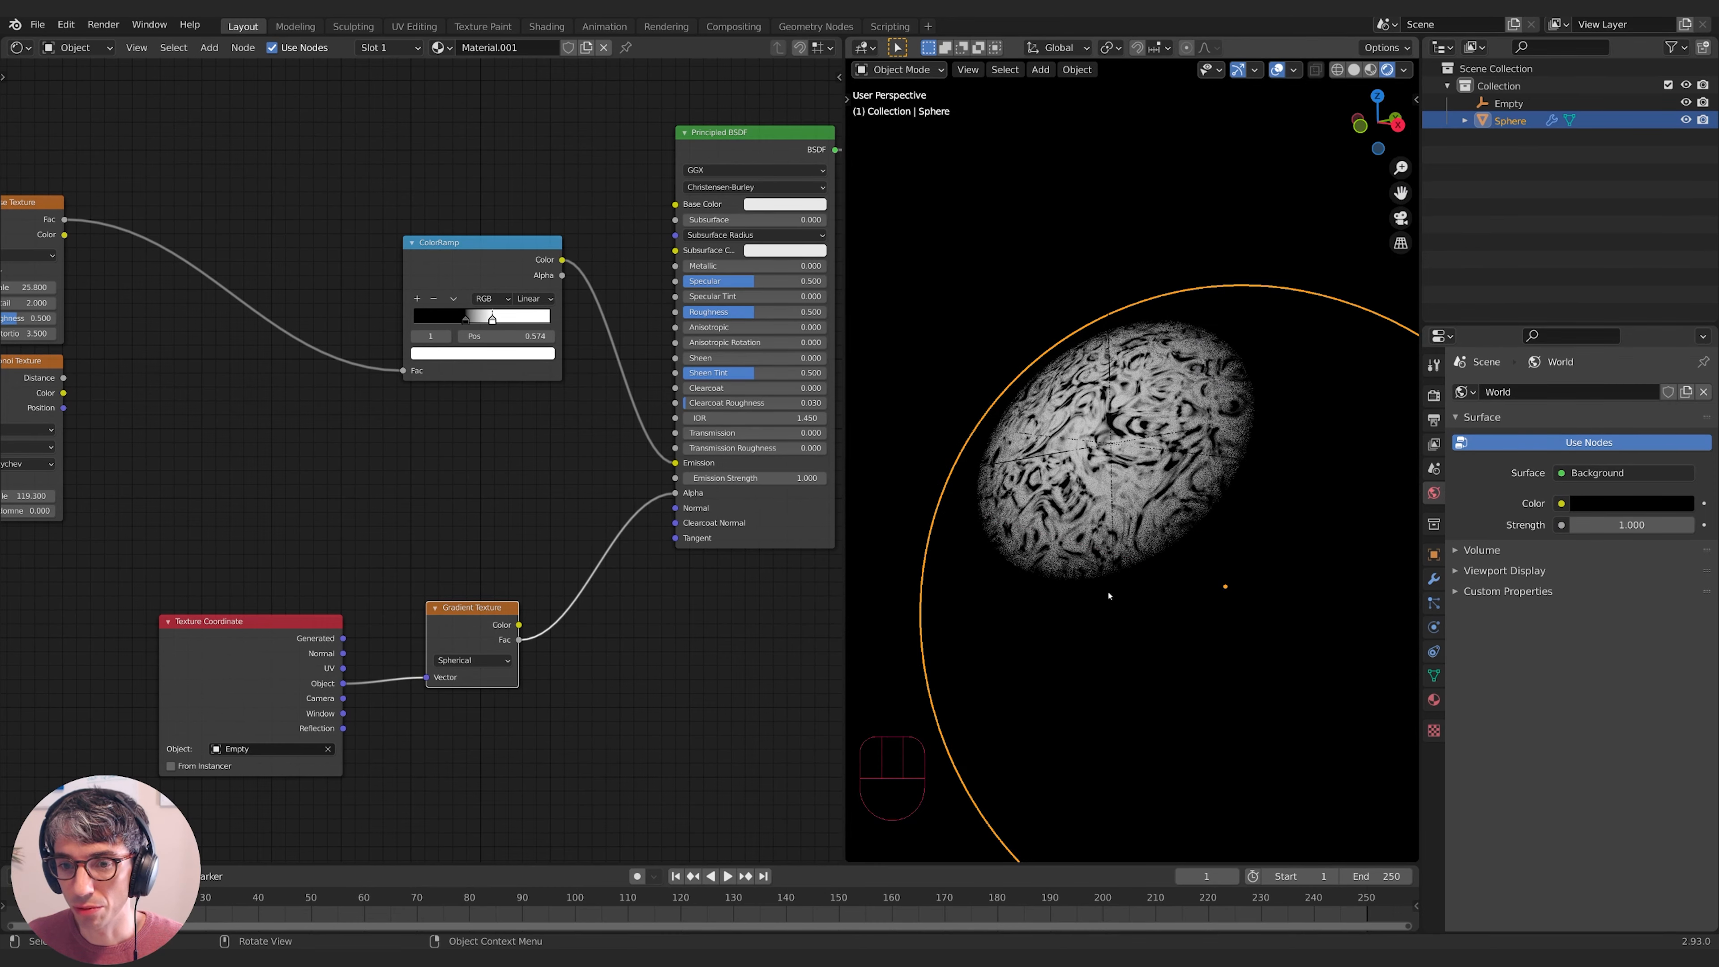
- Add a reroute point on the Noise Texture-to-ColorRamp link
key("shift+a")
mouse_move(419, 496)
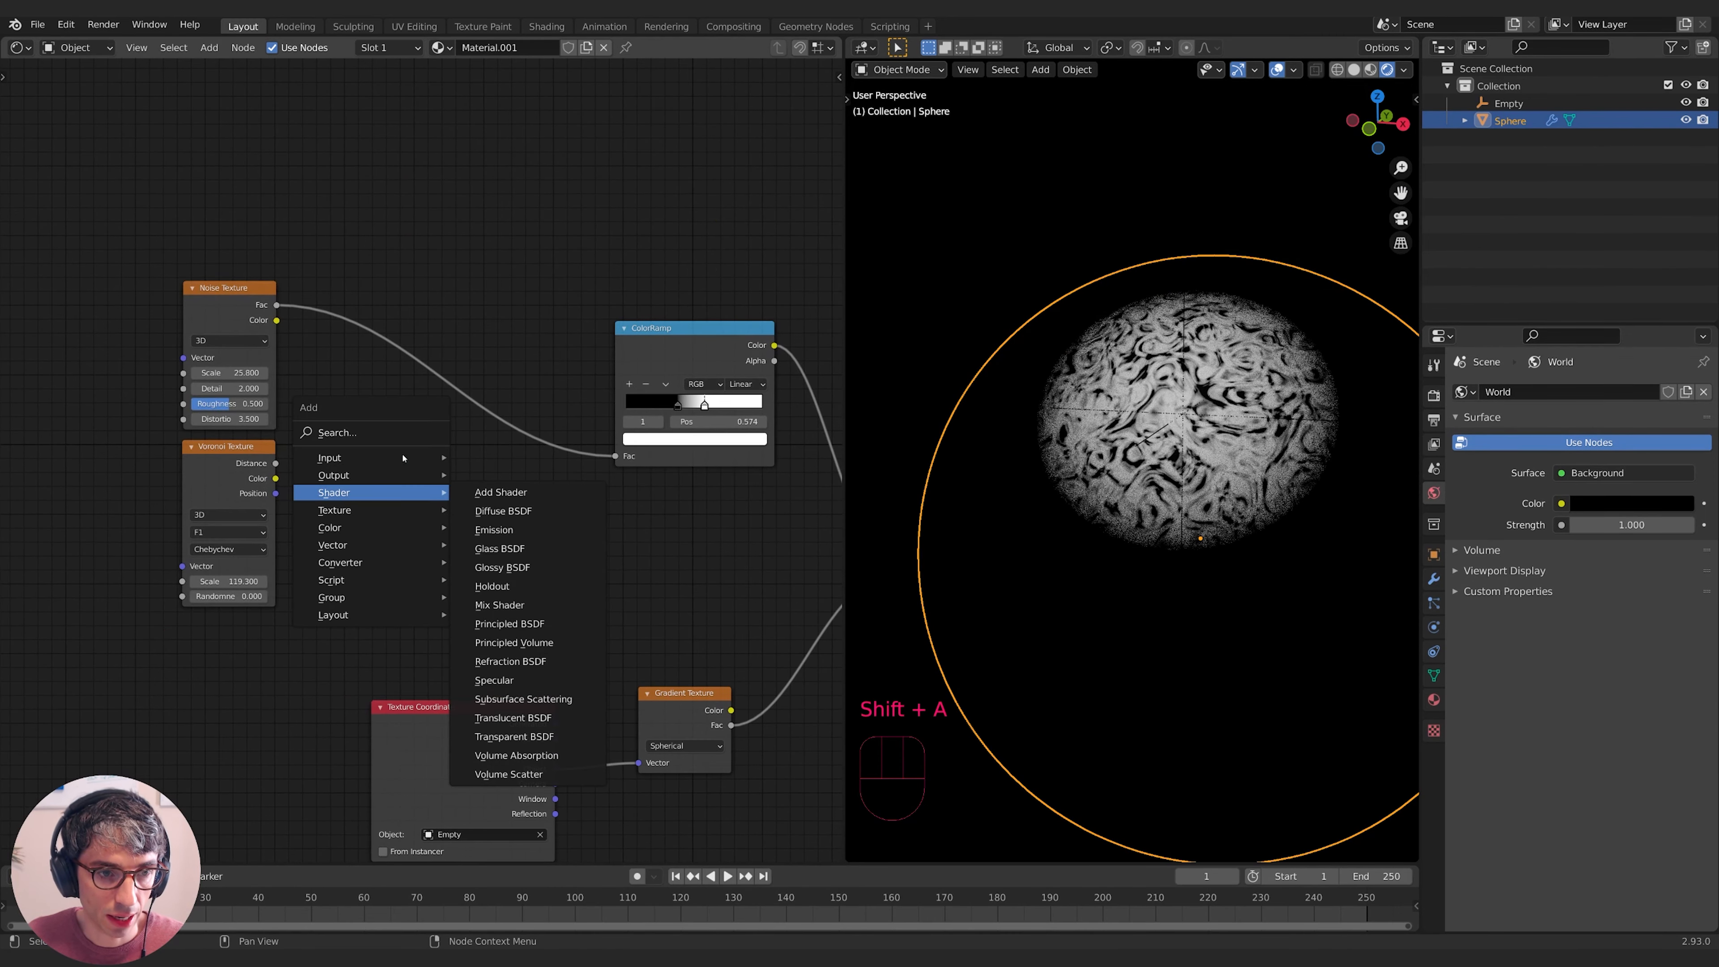
left_click(337, 432)
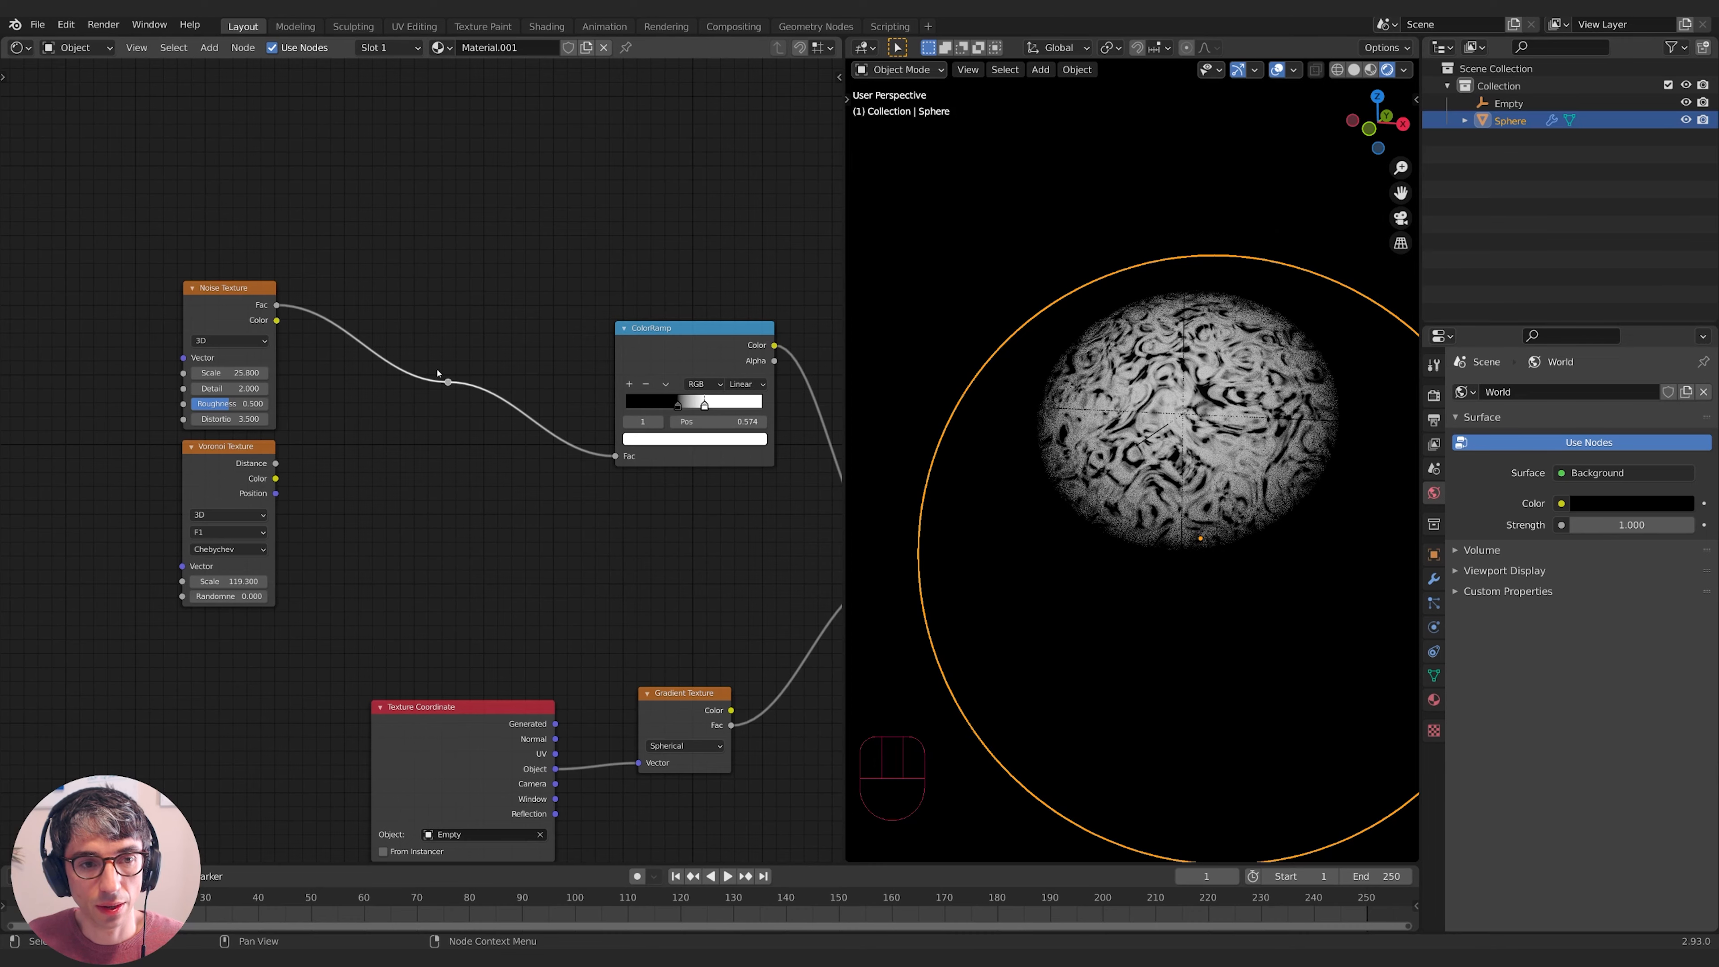
middle_click_drag(413, 455, 386, 451)
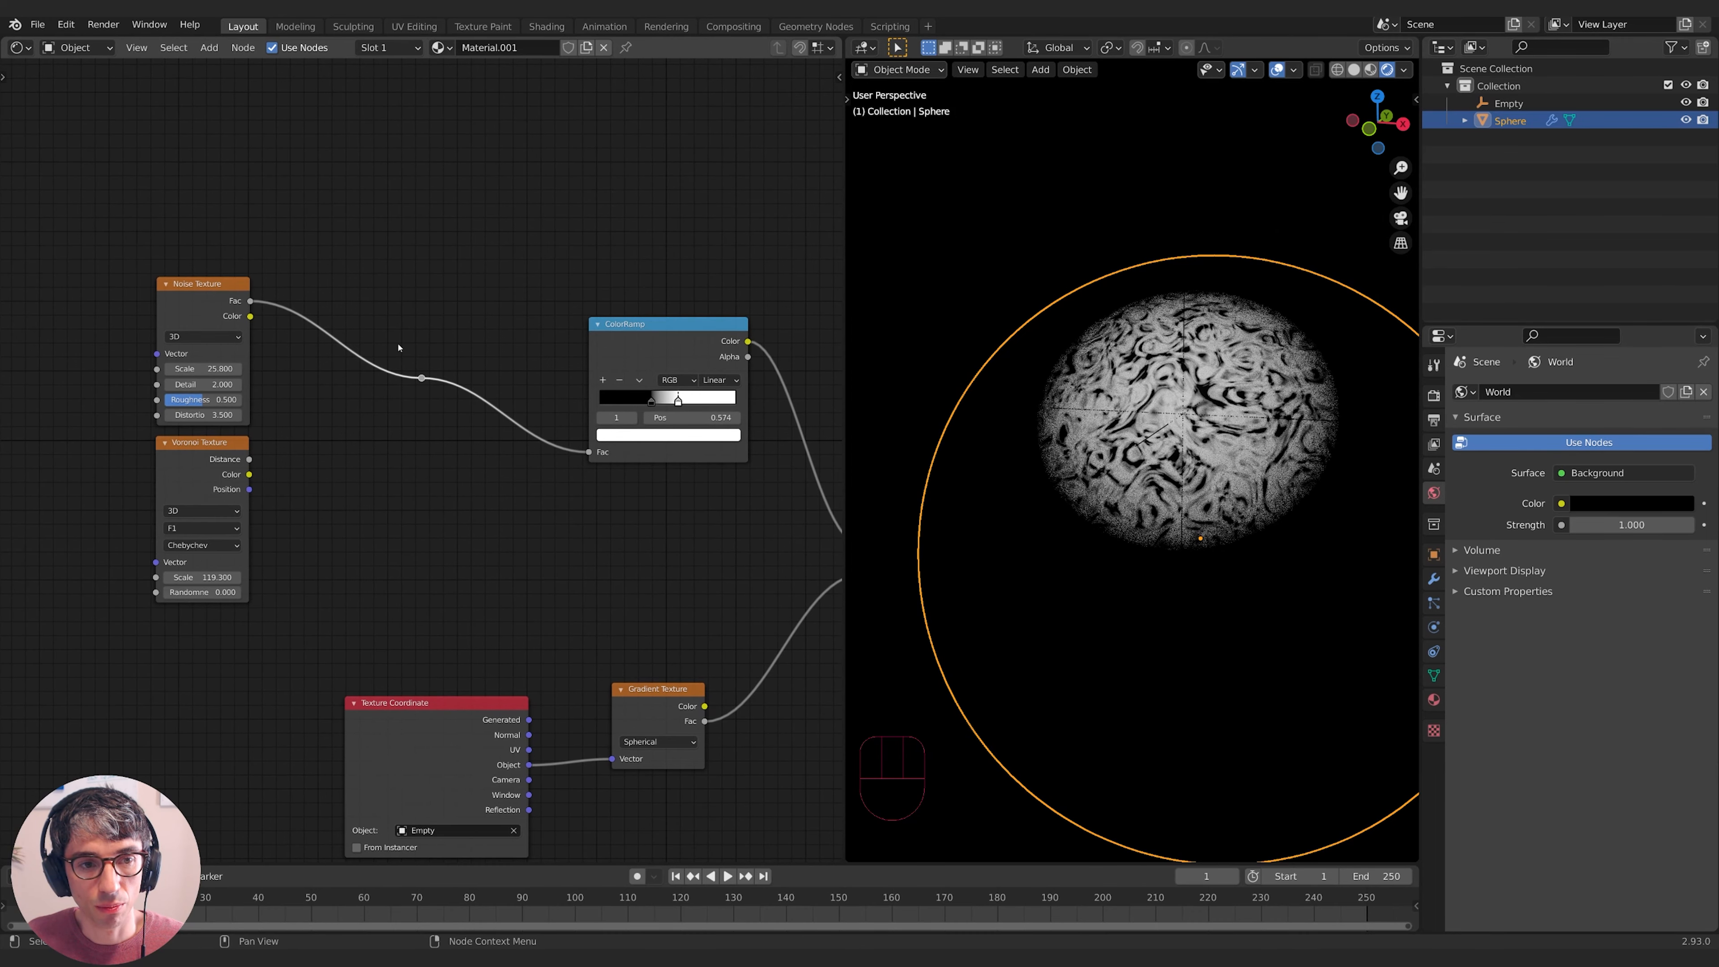
middle_click_drag(646, 491, 443, 513)
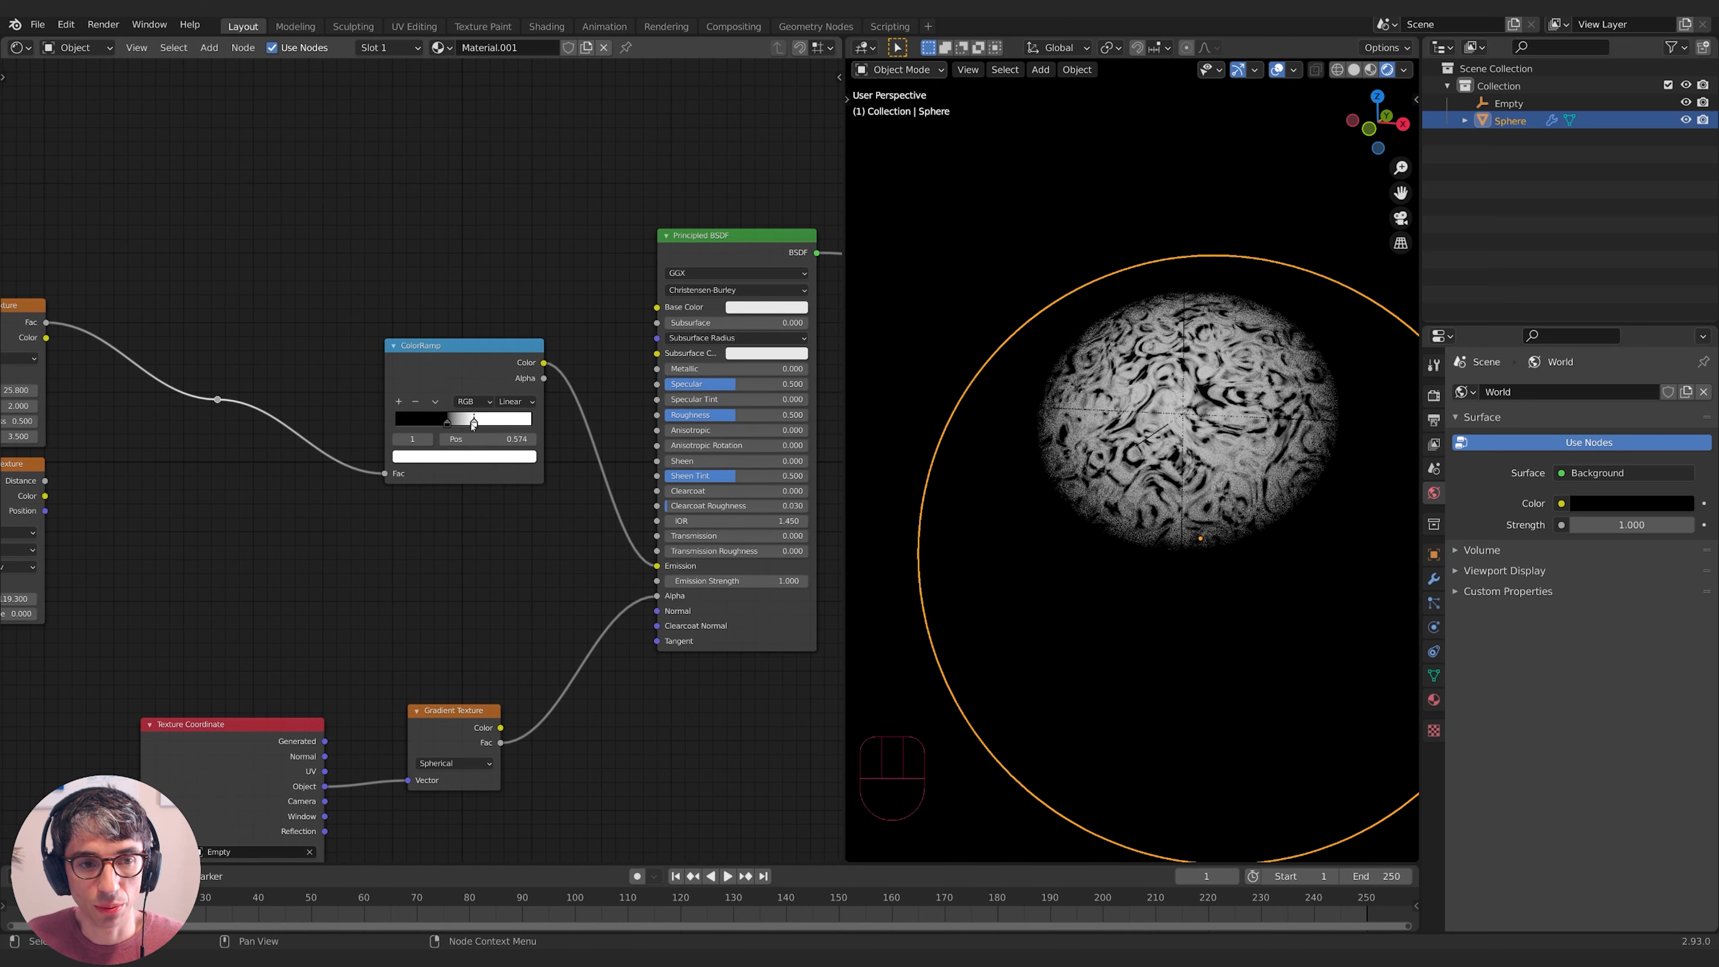
- Tint both ColorRamp stops blue, raising the dark stop to full brightness
left_click(488, 458)
left_click_drag(452, 307, 469, 280)
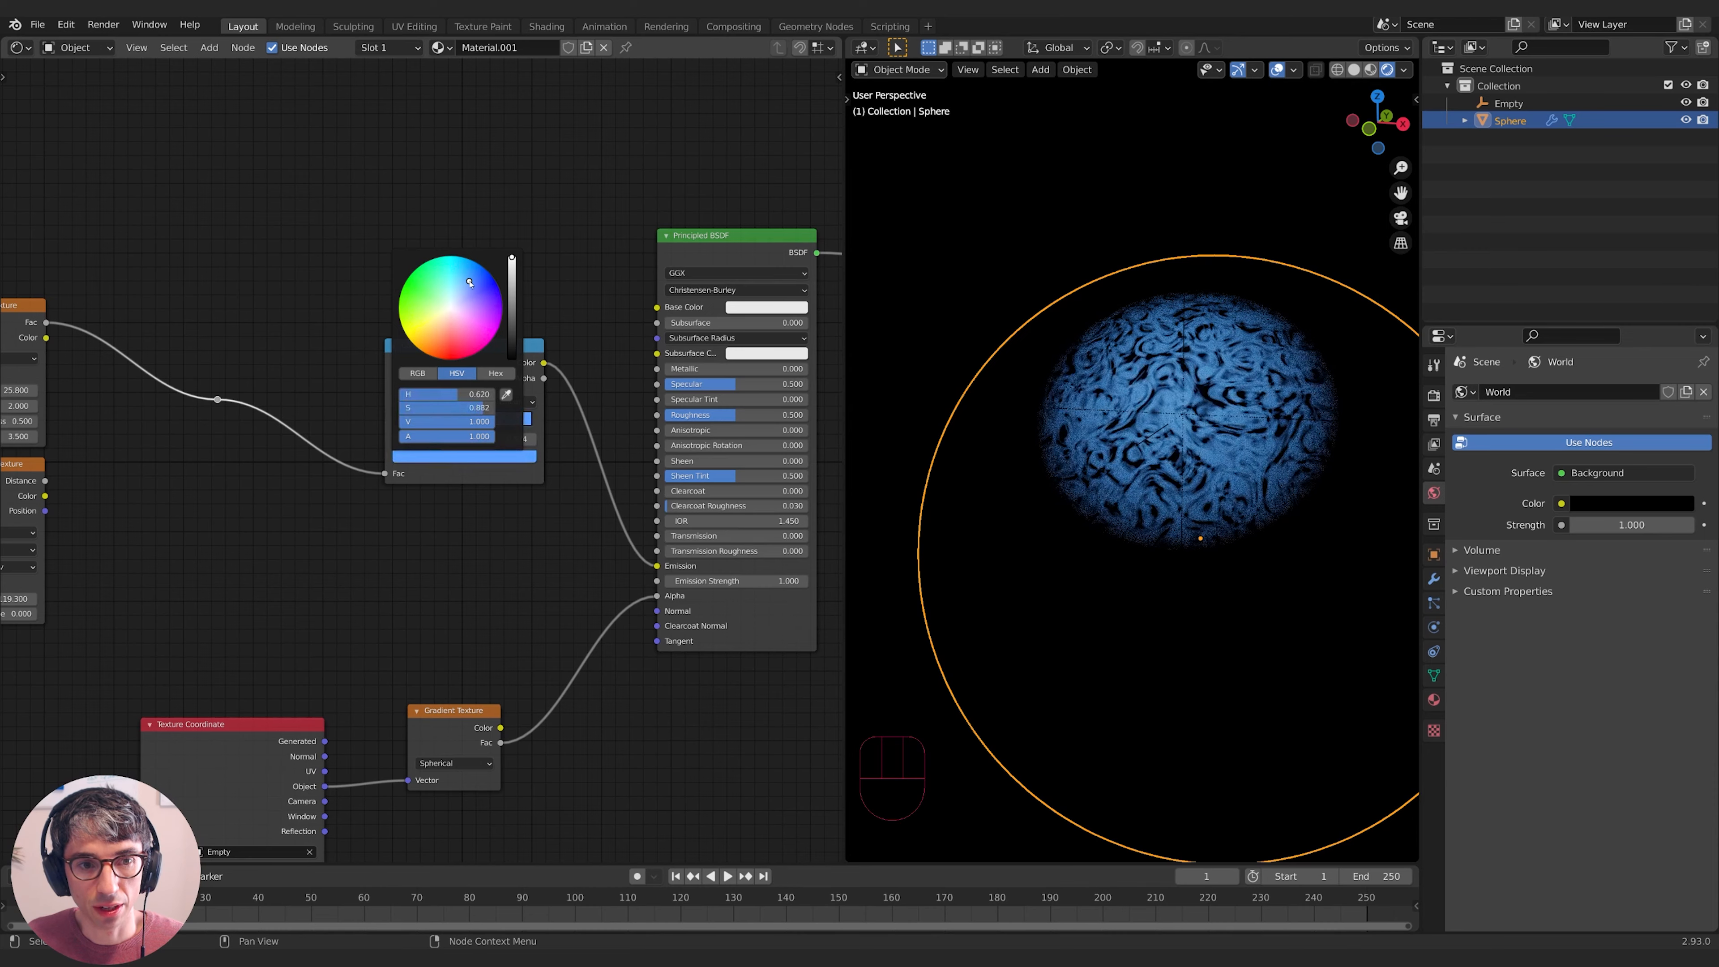
middle_click_drag(493, 358, 495, 346)
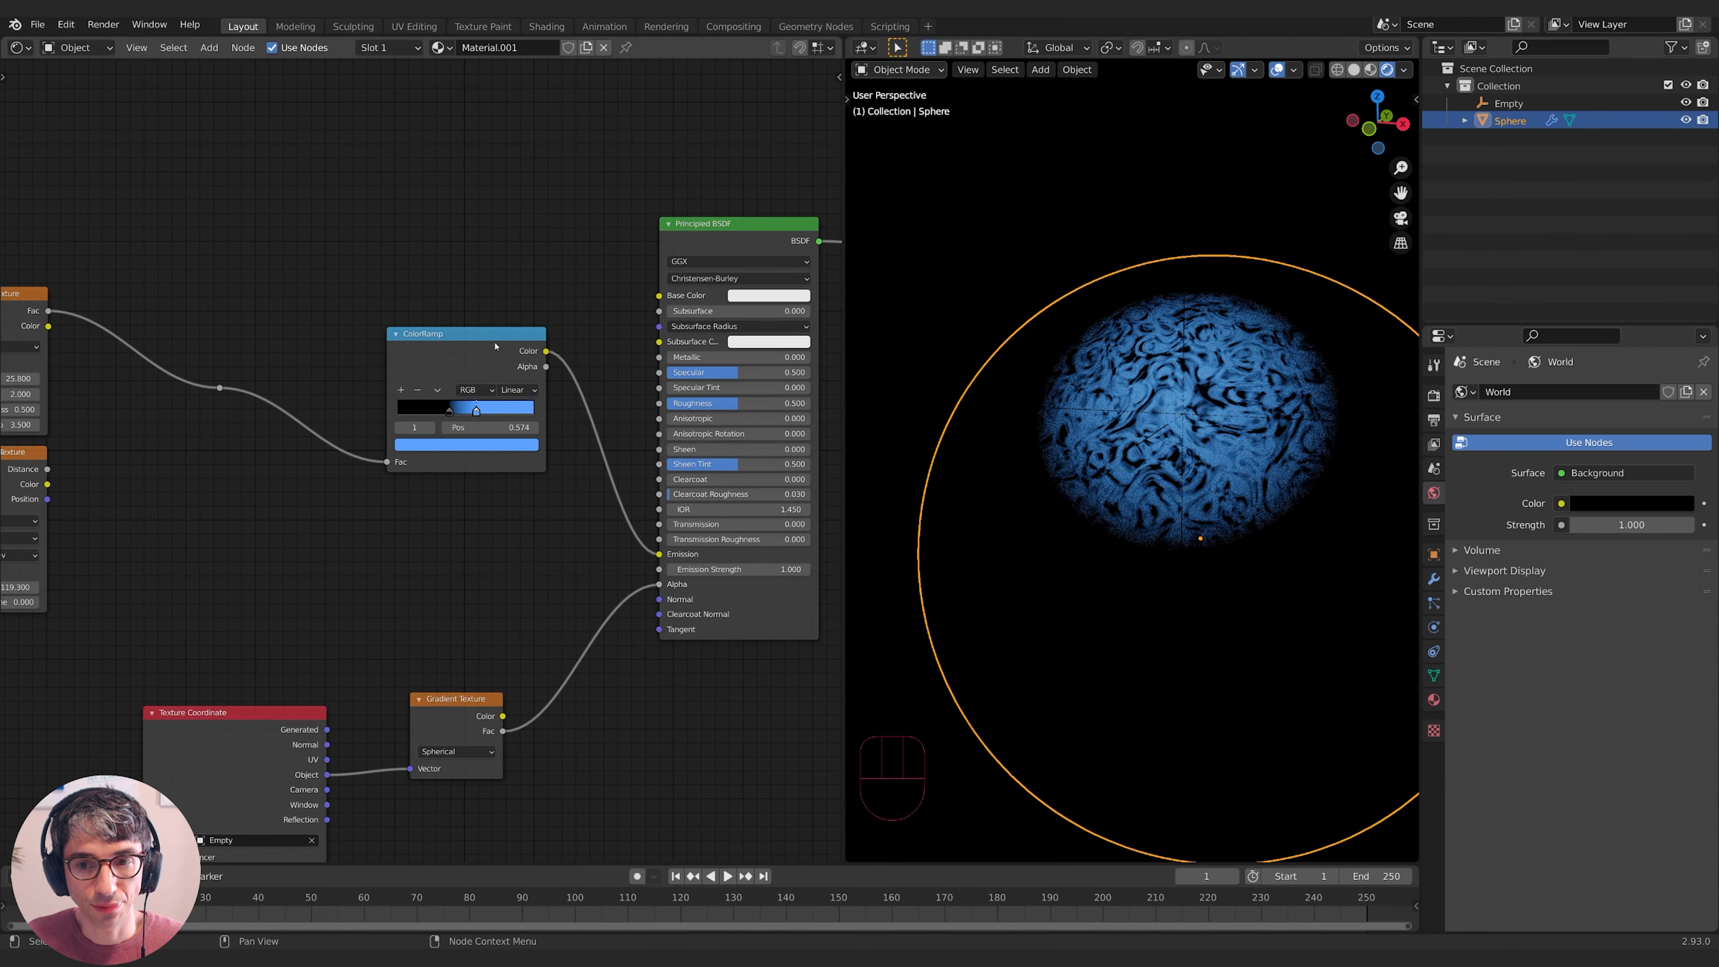
left_click(450, 410)
left_click(489, 445)
left_click_drag(508, 339, 514, 246)
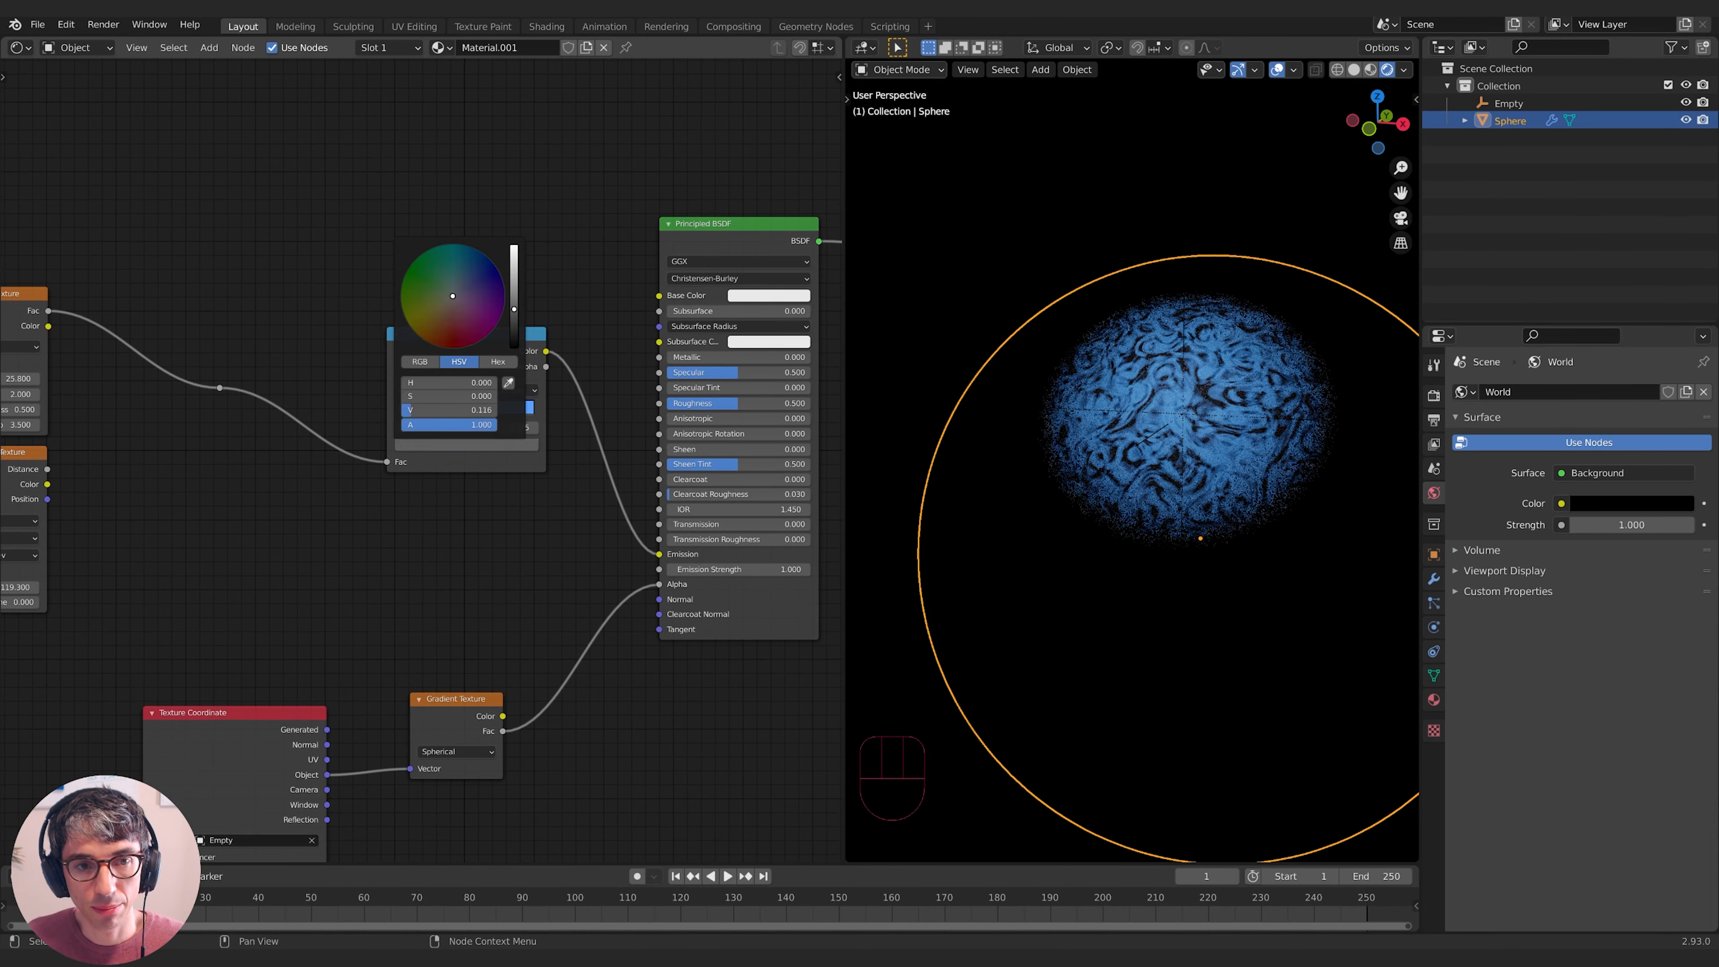
left_click(482, 257)
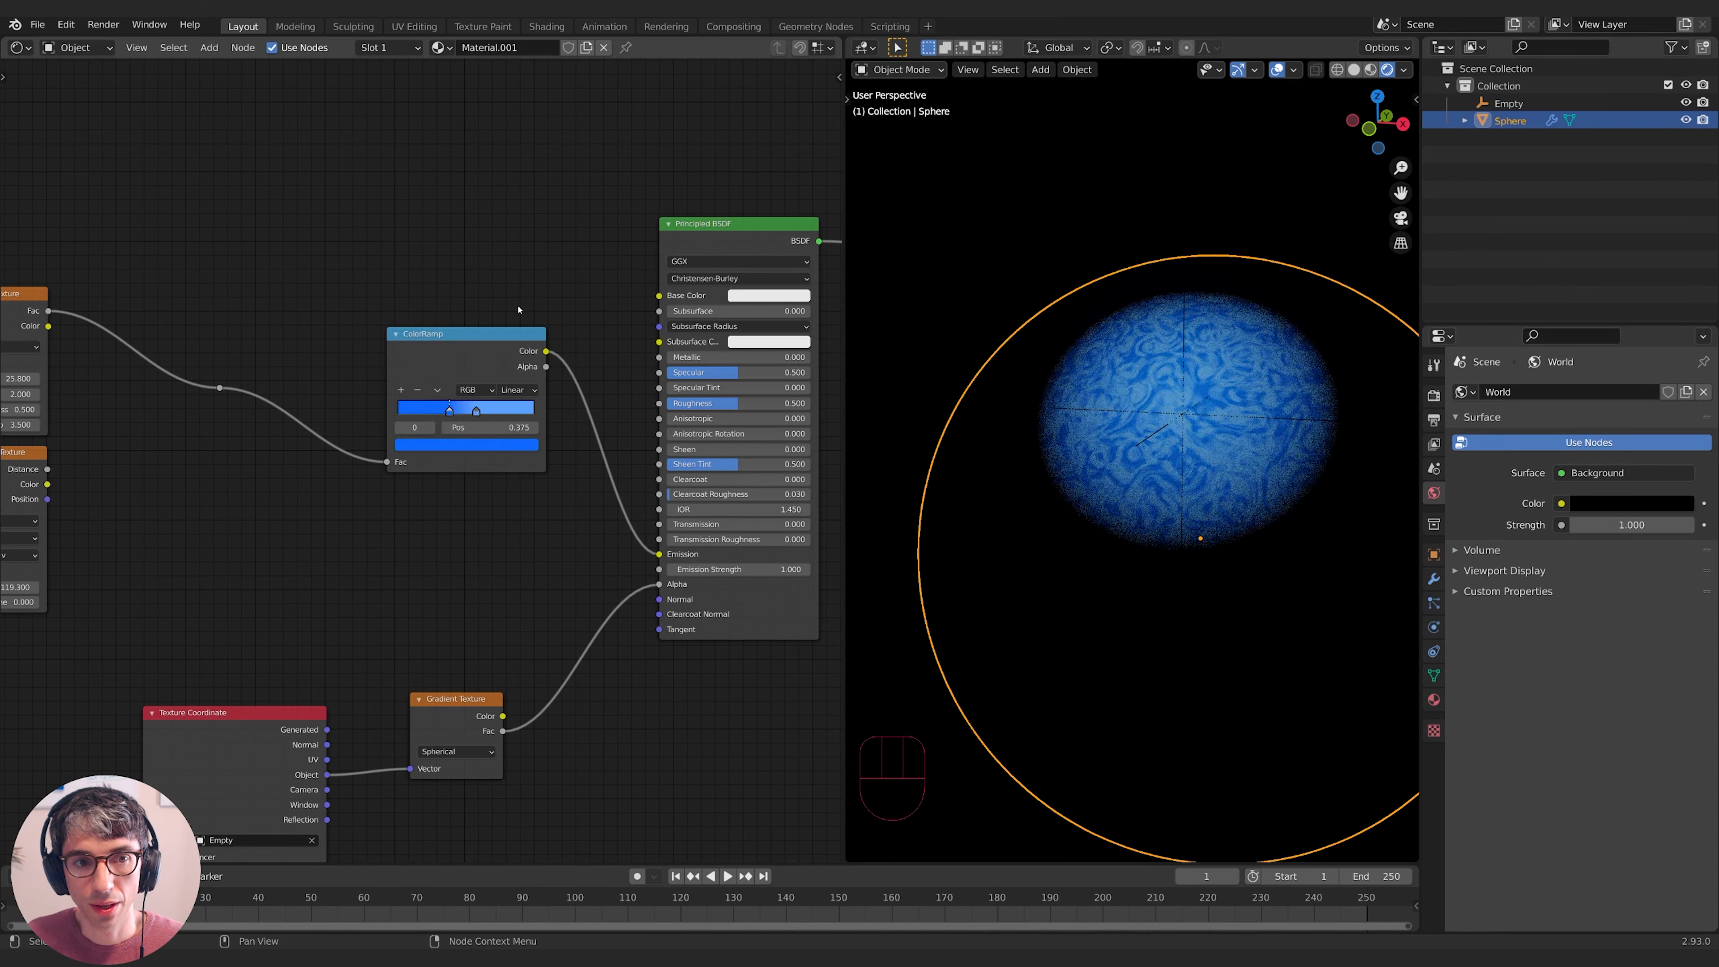
- Move the ColorRamp node left and open its second stop's colour
left_click_drag(497, 346, 415, 361)
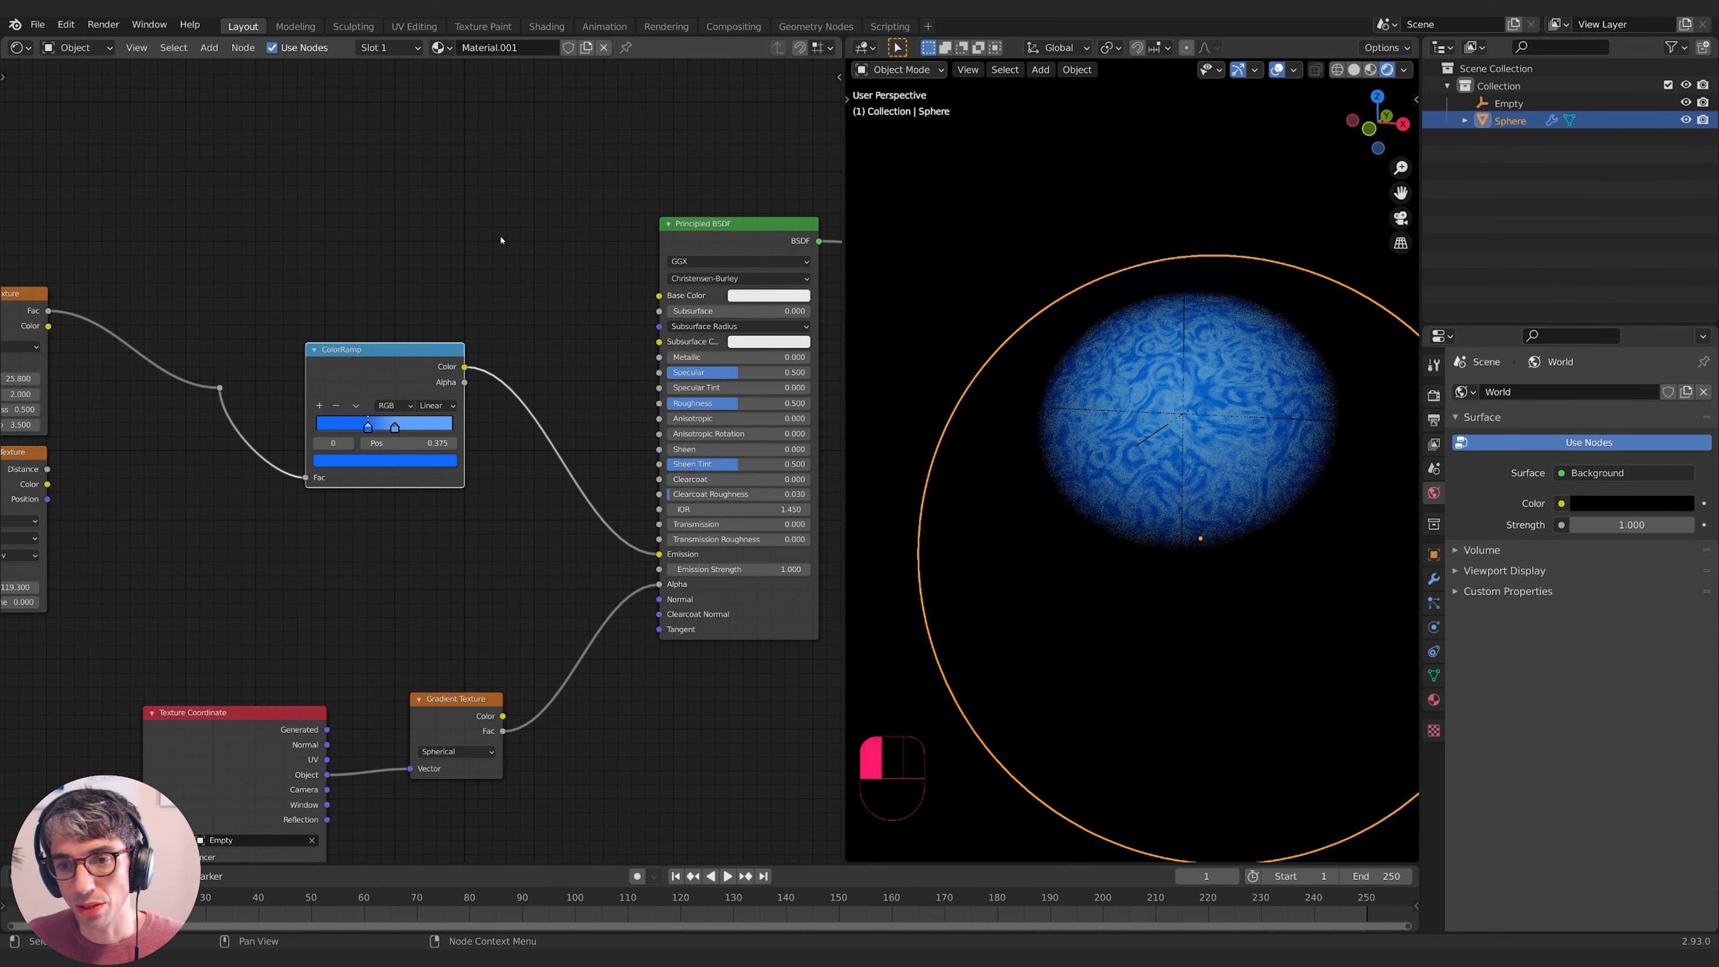
middle_click_drag(1150, 434, 1145, 464)
left_click(395, 427)
left_click(379, 461)
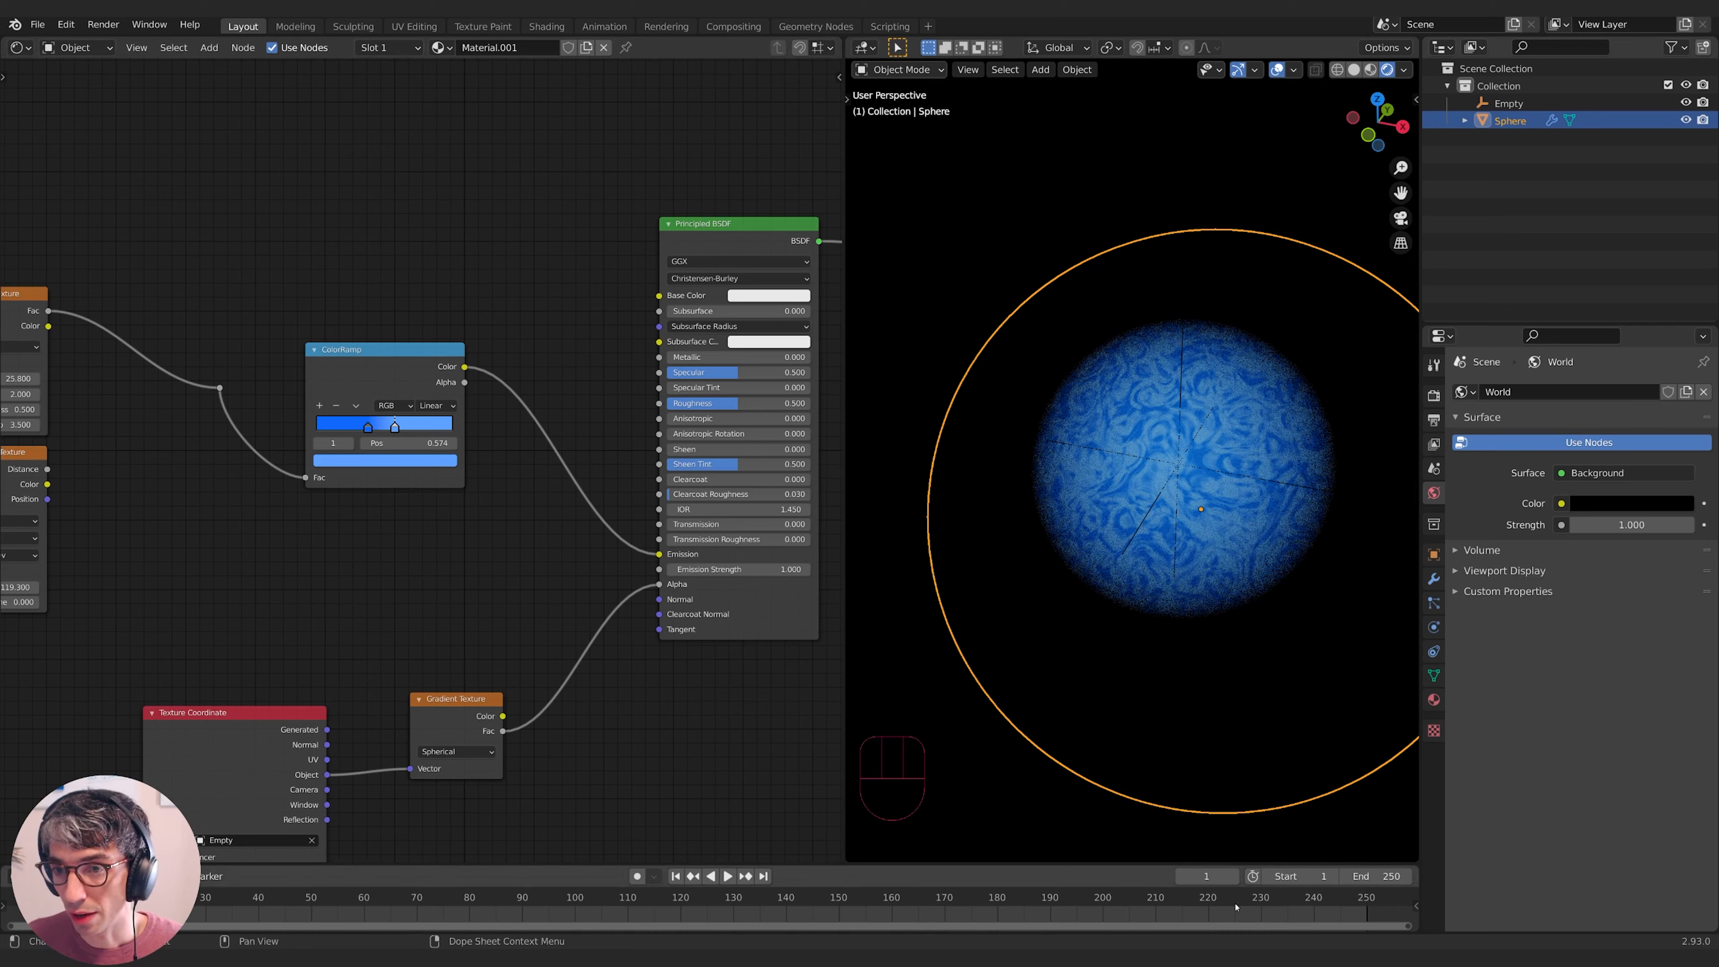
- Expand the Bloom panel in Render Properties and nudge the ColorRamp node left
left_click(1433, 395)
left_click(1515, 527)
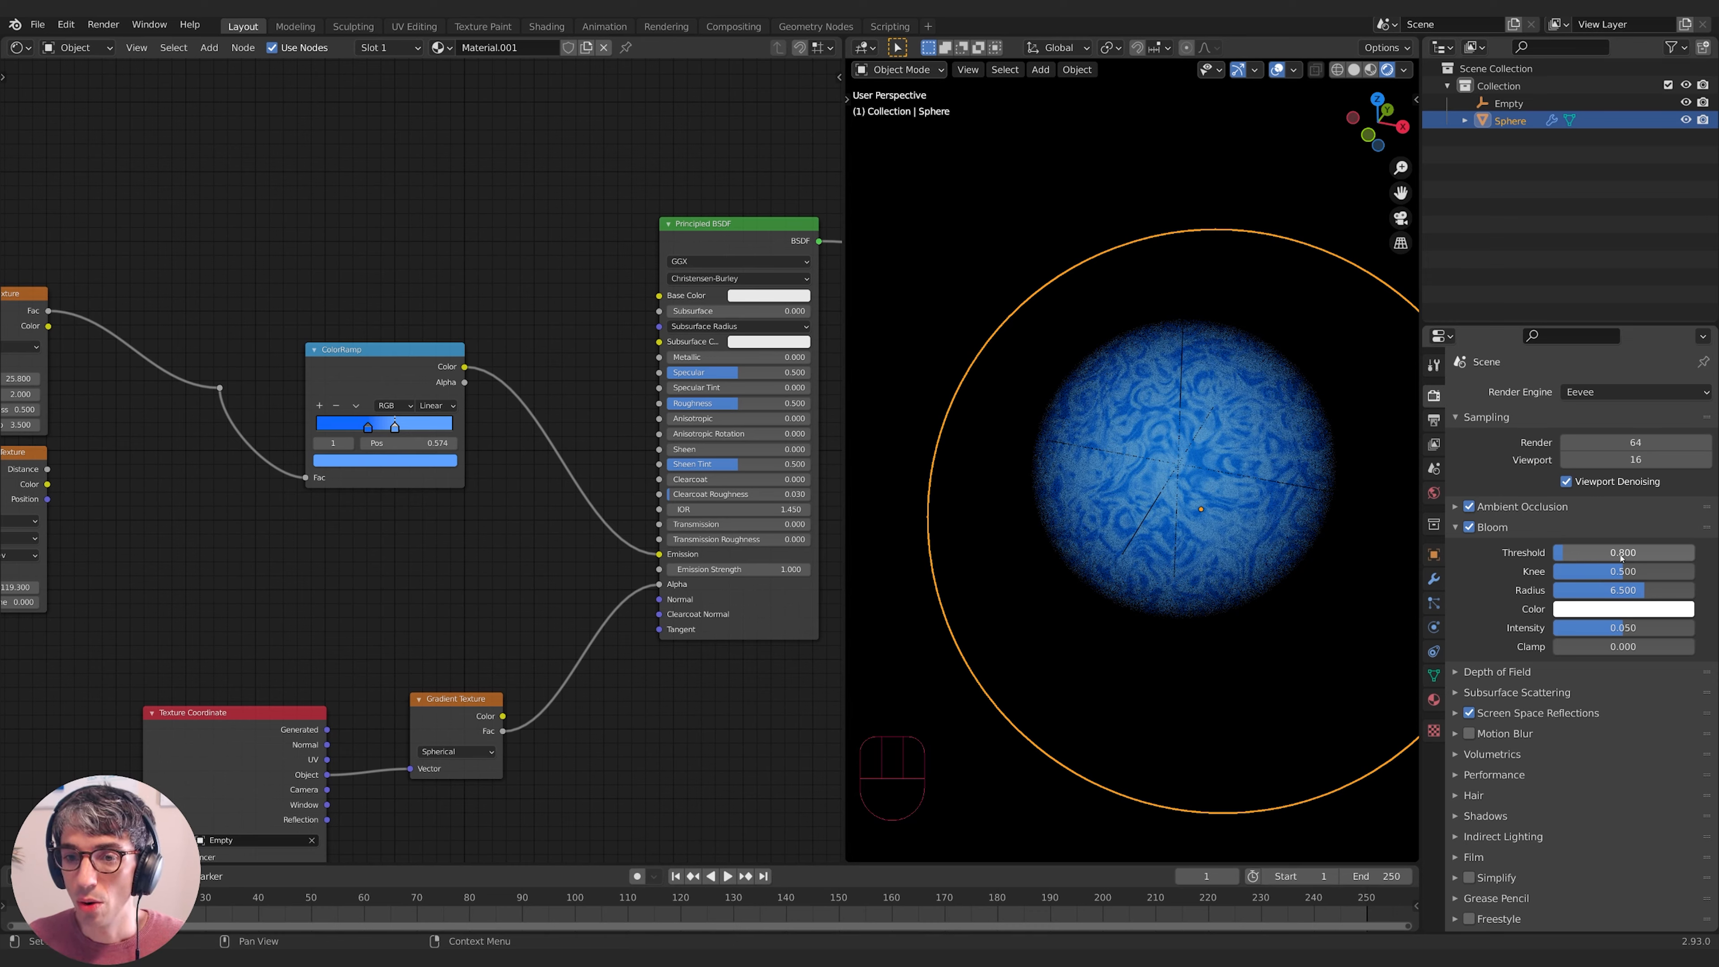
middle_click_drag(596, 485, 595, 464)
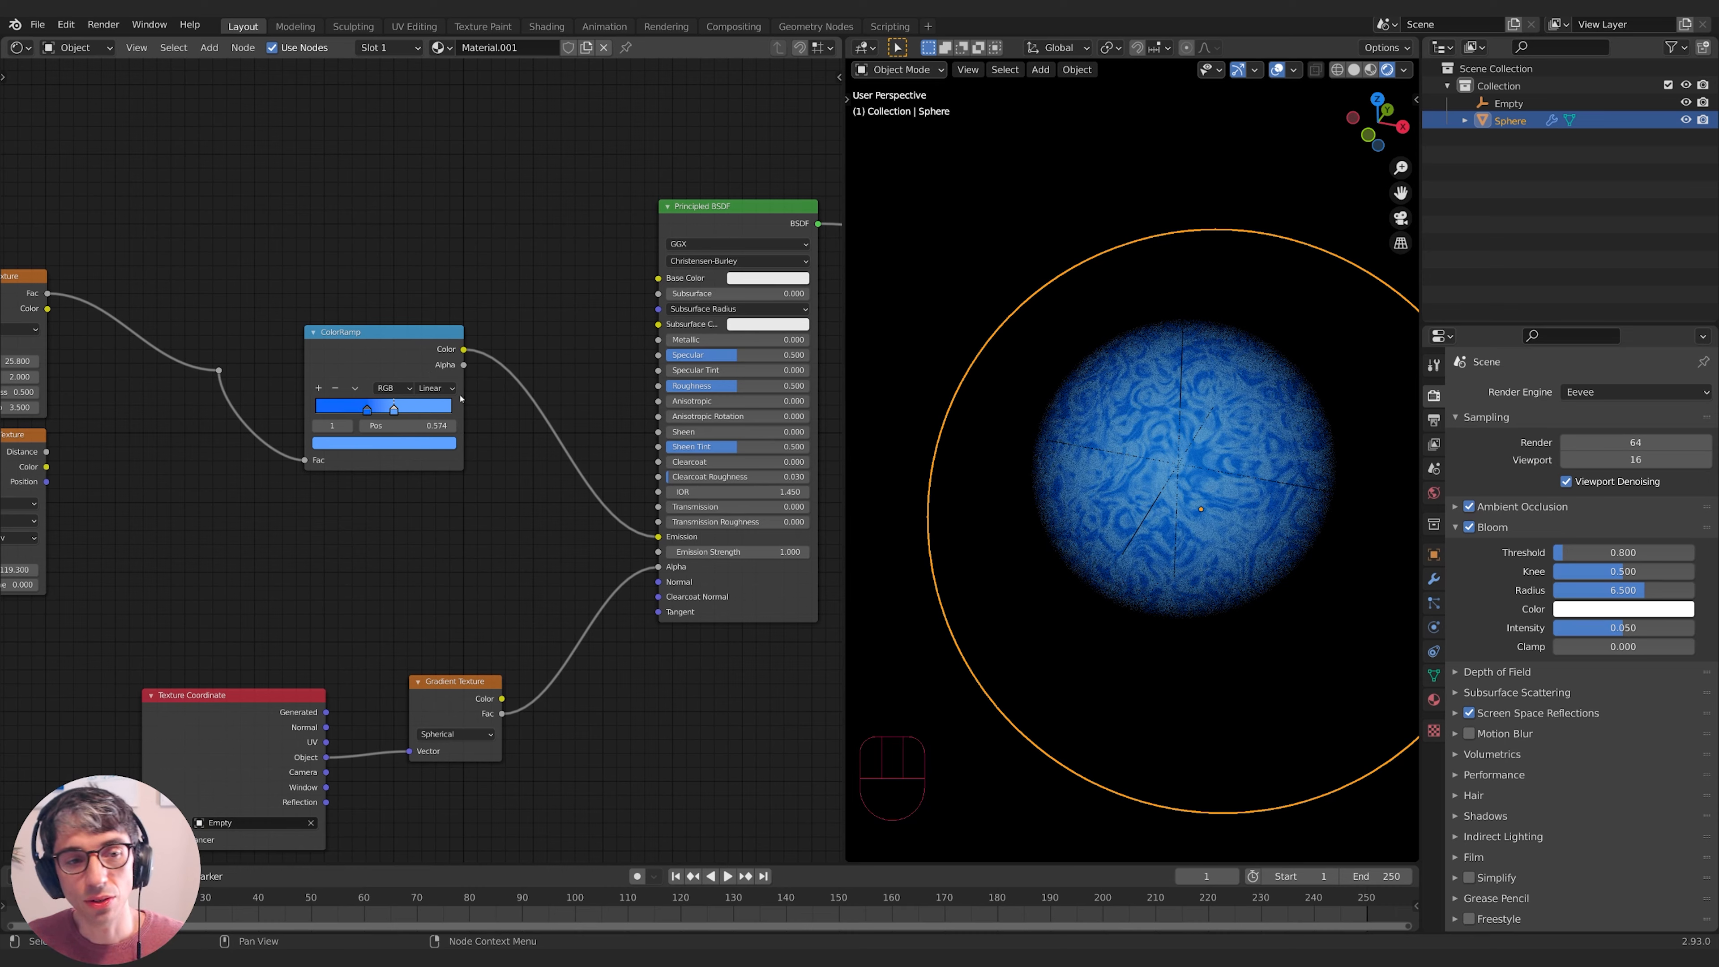
left_click_drag(380, 358, 349, 365)
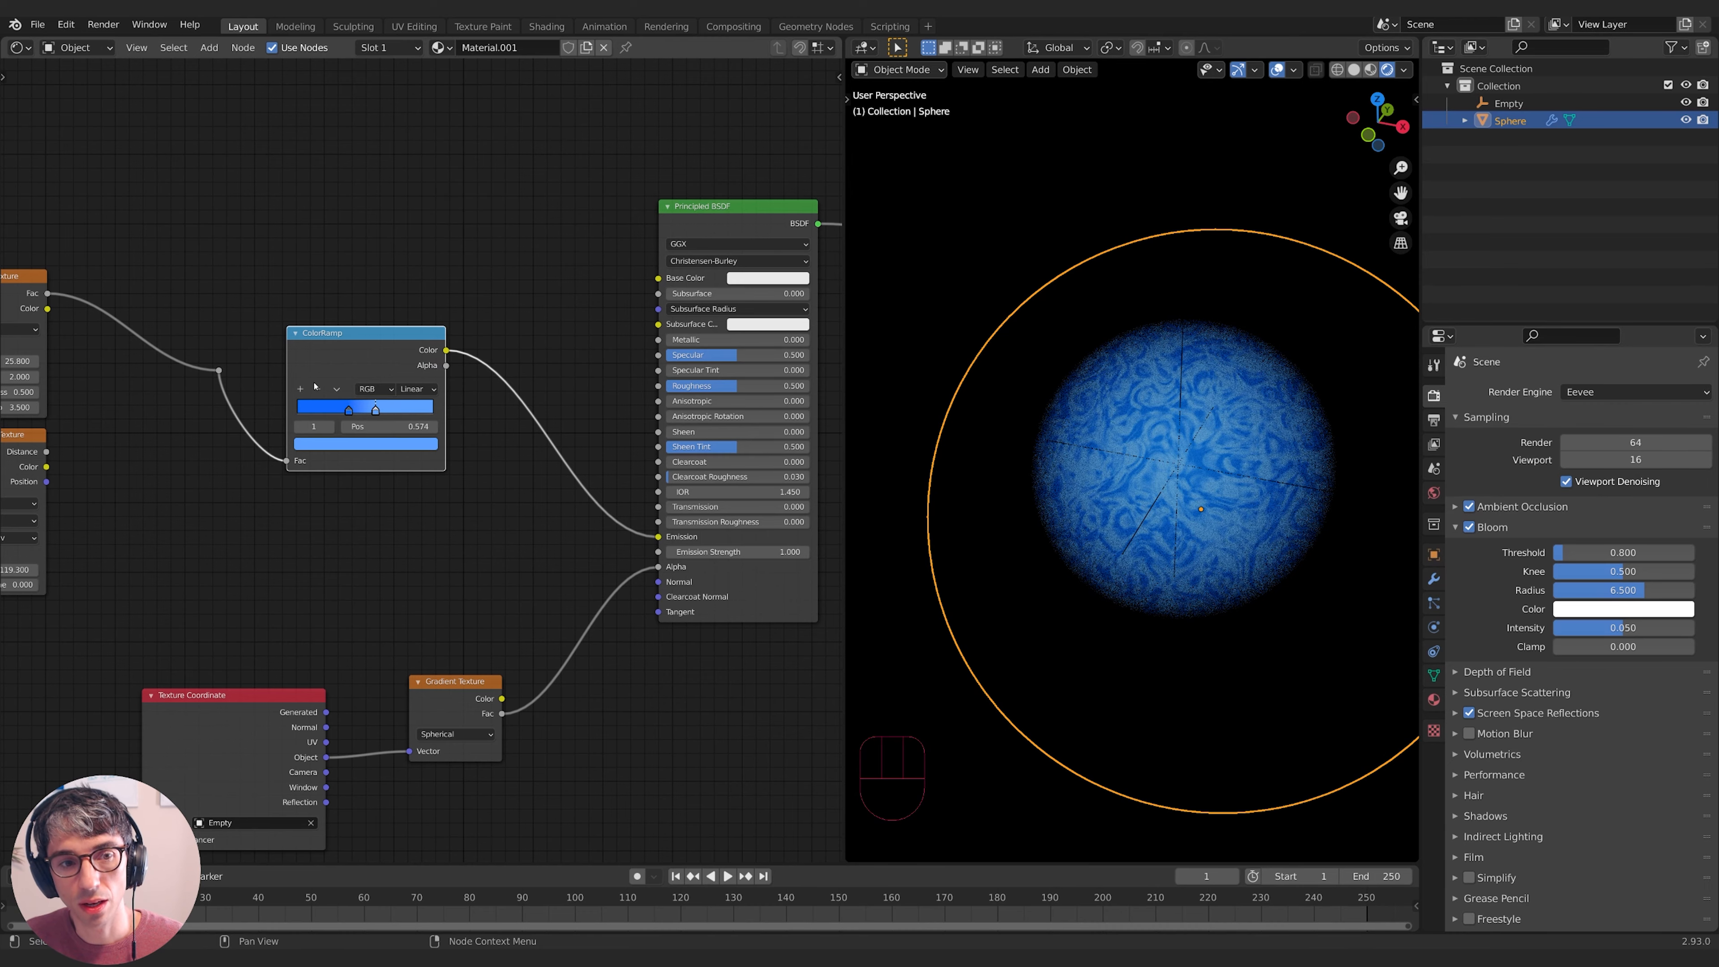
middle_click_drag(498, 474, 458, 469)
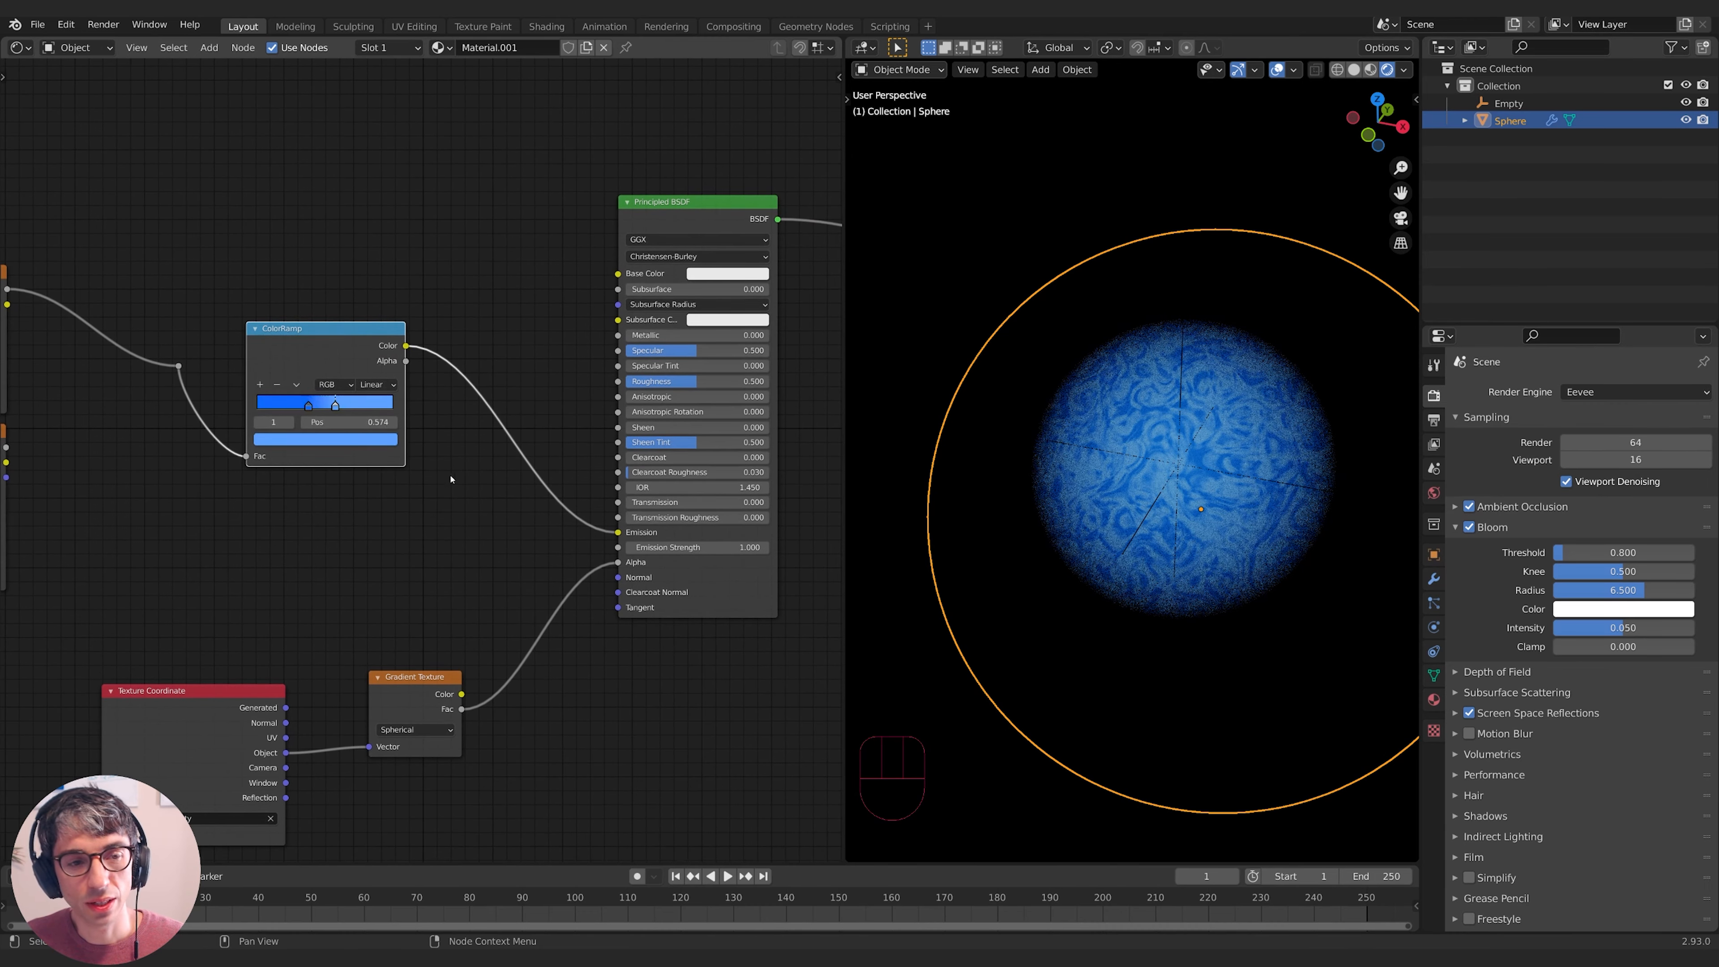
- Raise the blue stop's HSV Value to 2, 3, 5 and then 10 to test a stronger glow
left_click(371, 441)
left_click(320, 357)
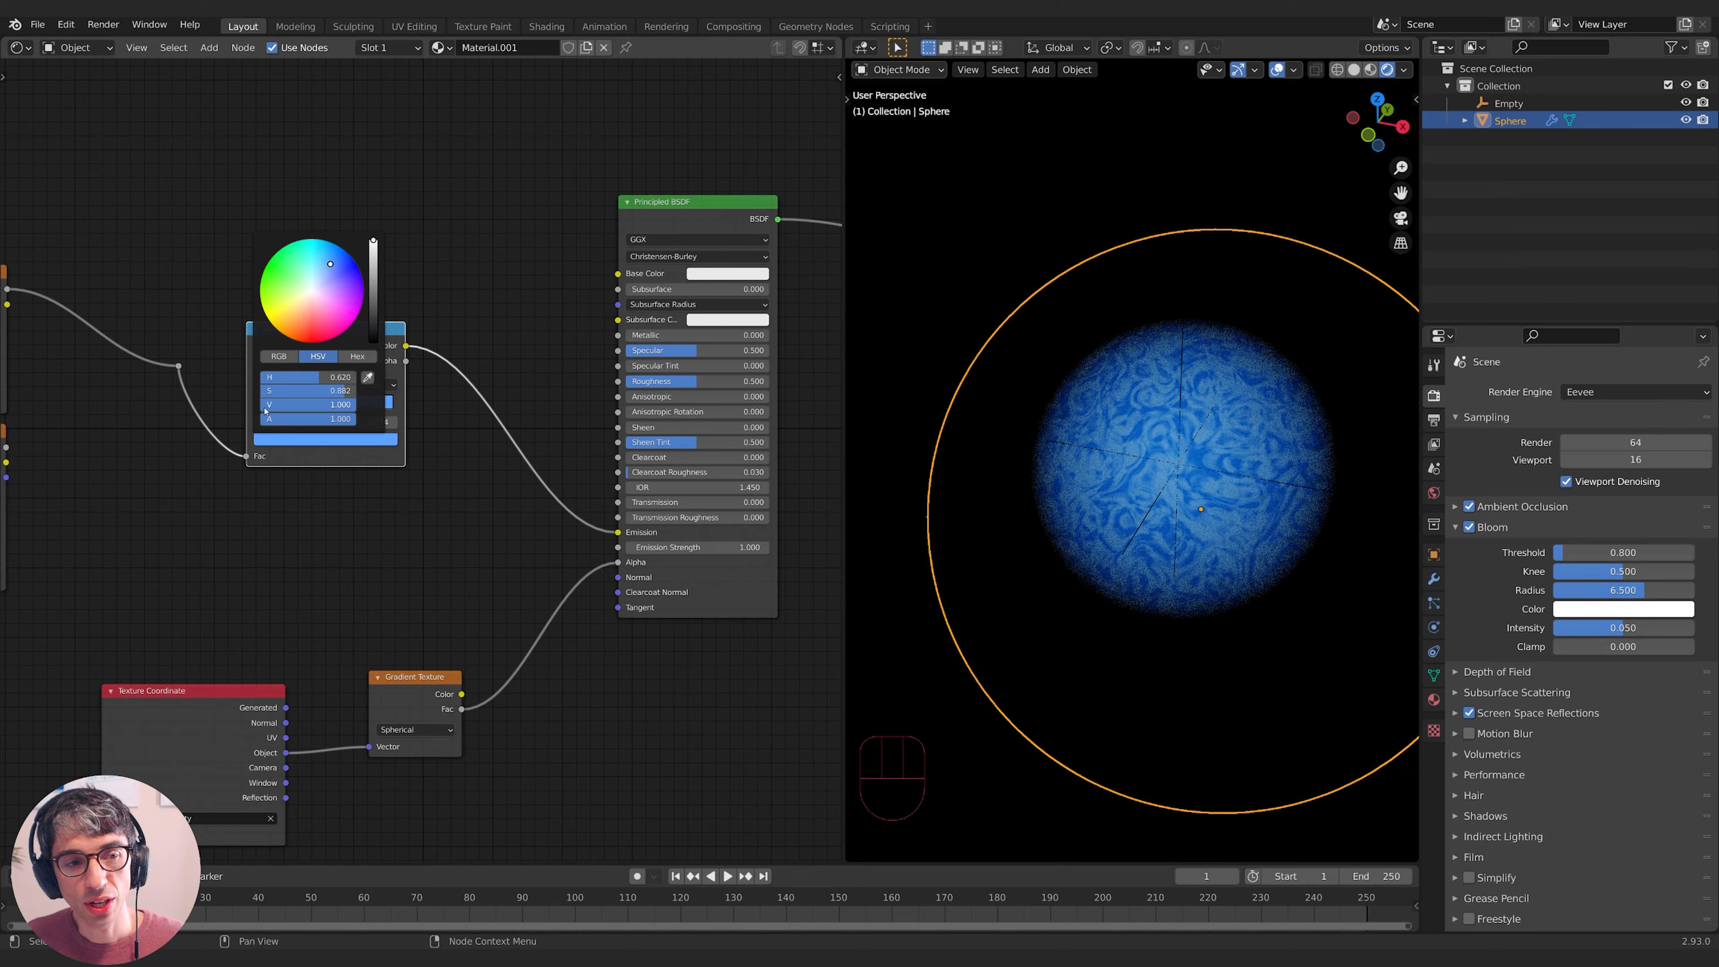
mouse_move(372, 239)
left_mouse_down()
mouse_move(373, 335)
mouse_move(372, 240)
left_mouse_up()
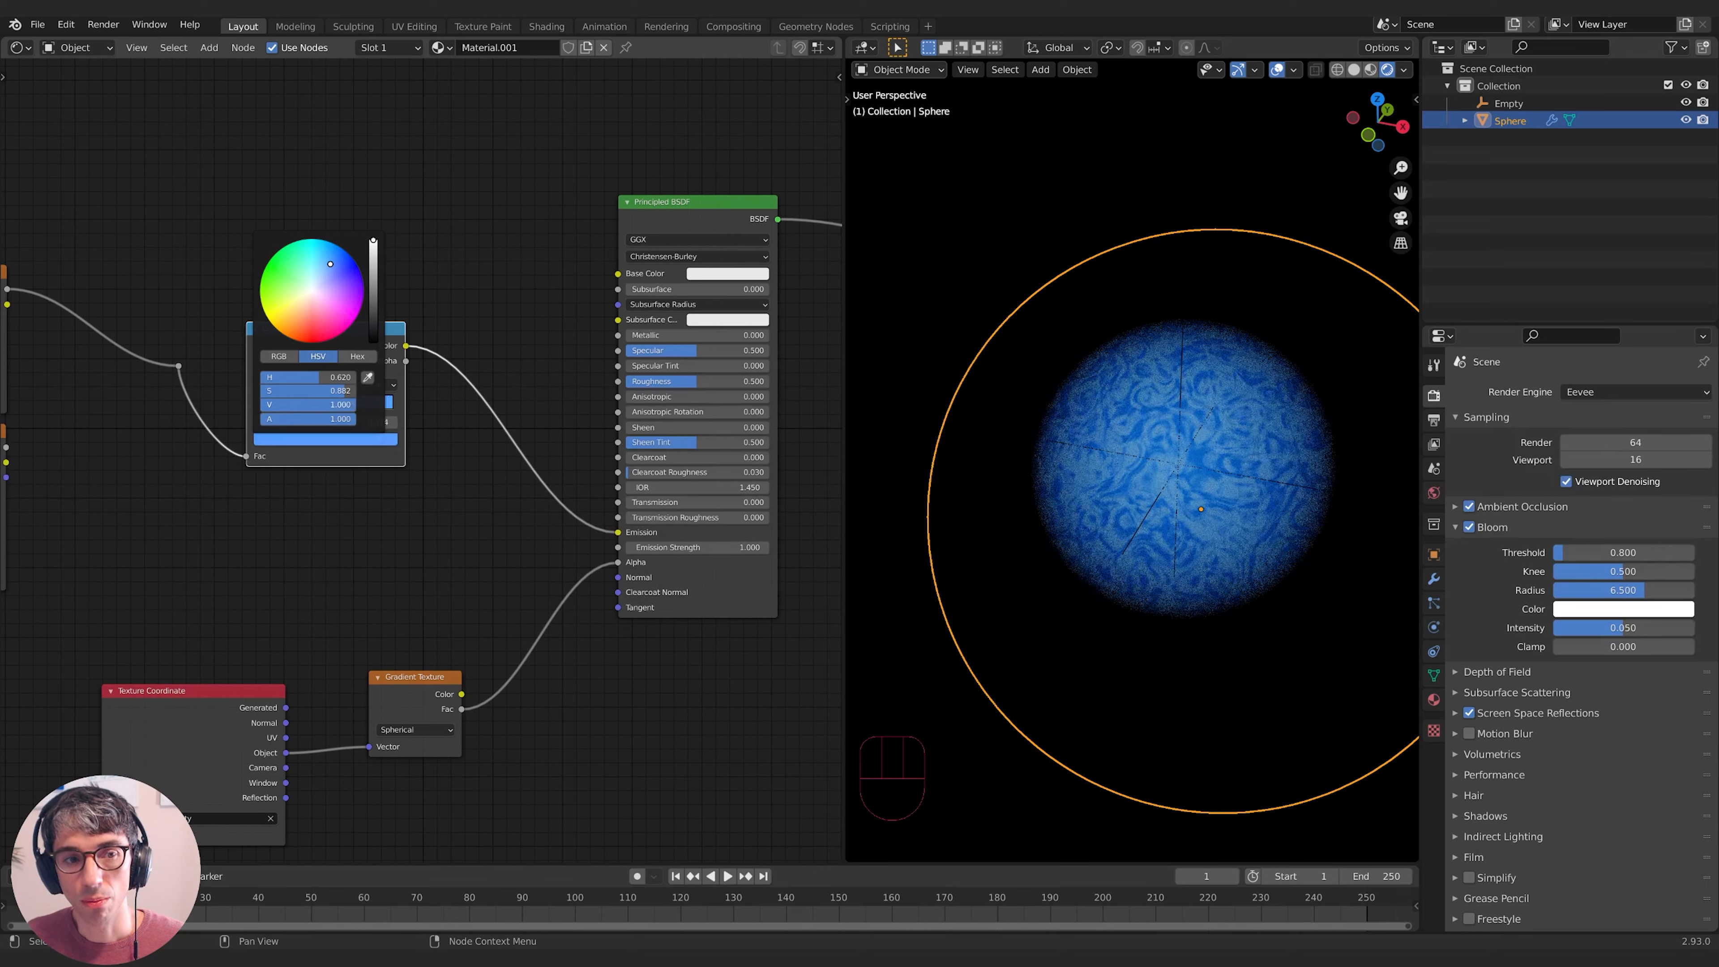
left_click(317, 407)
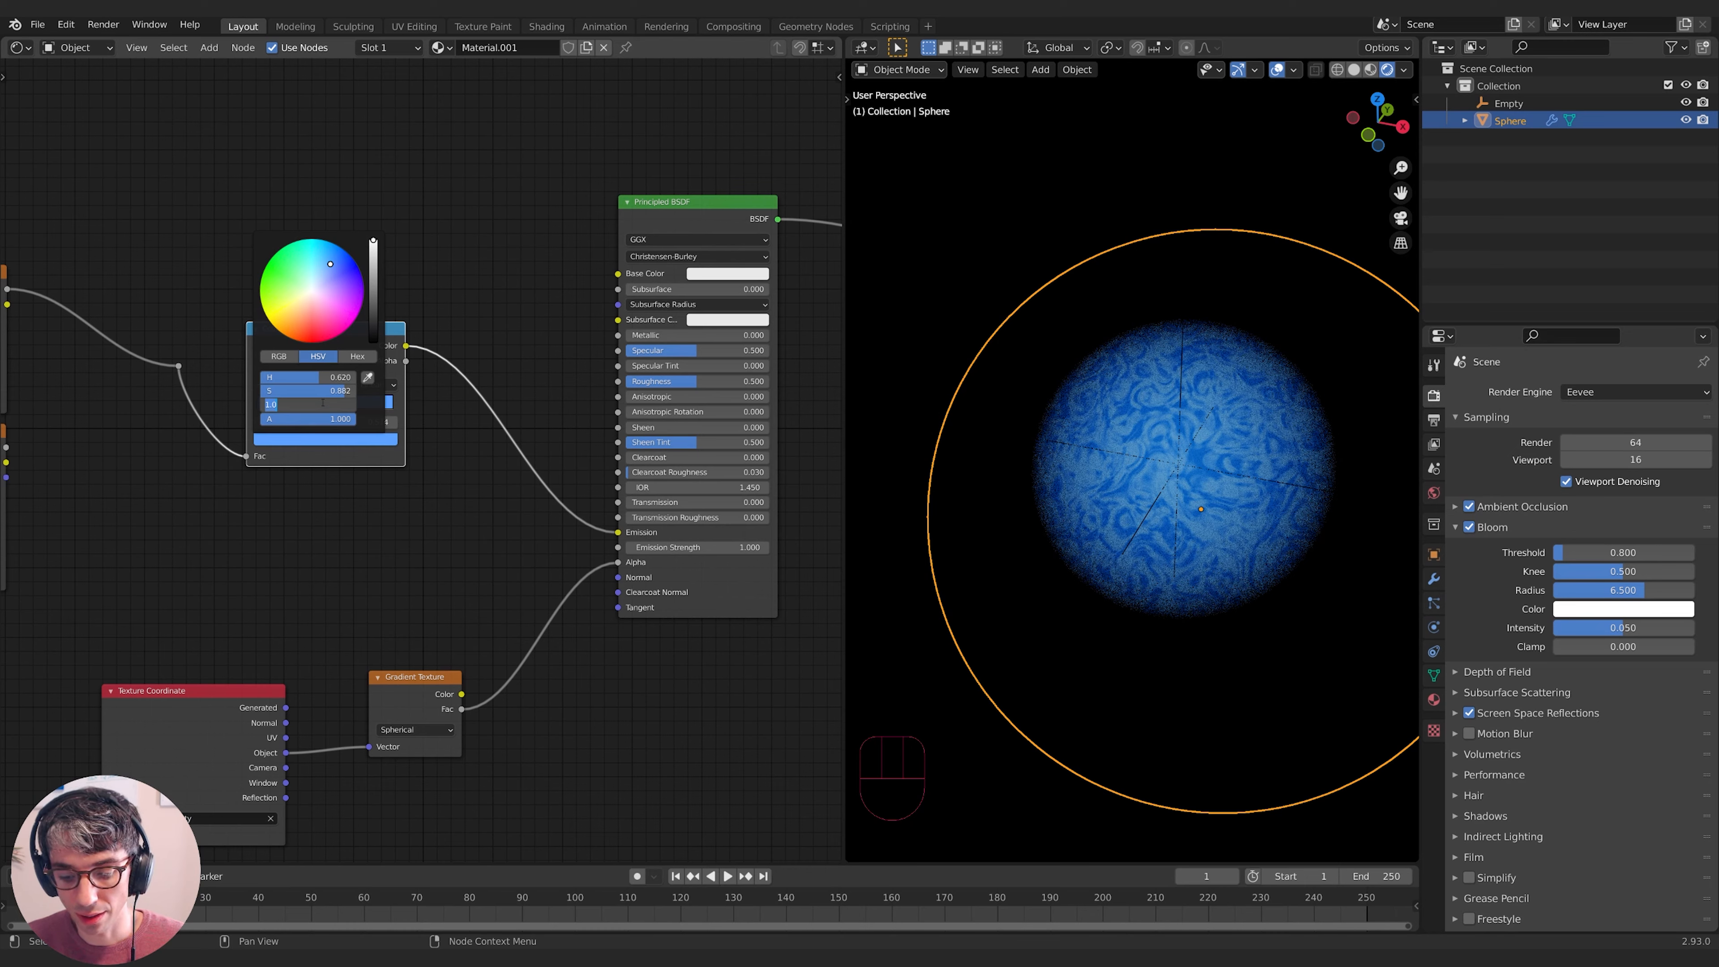
type("2")
key("Return")
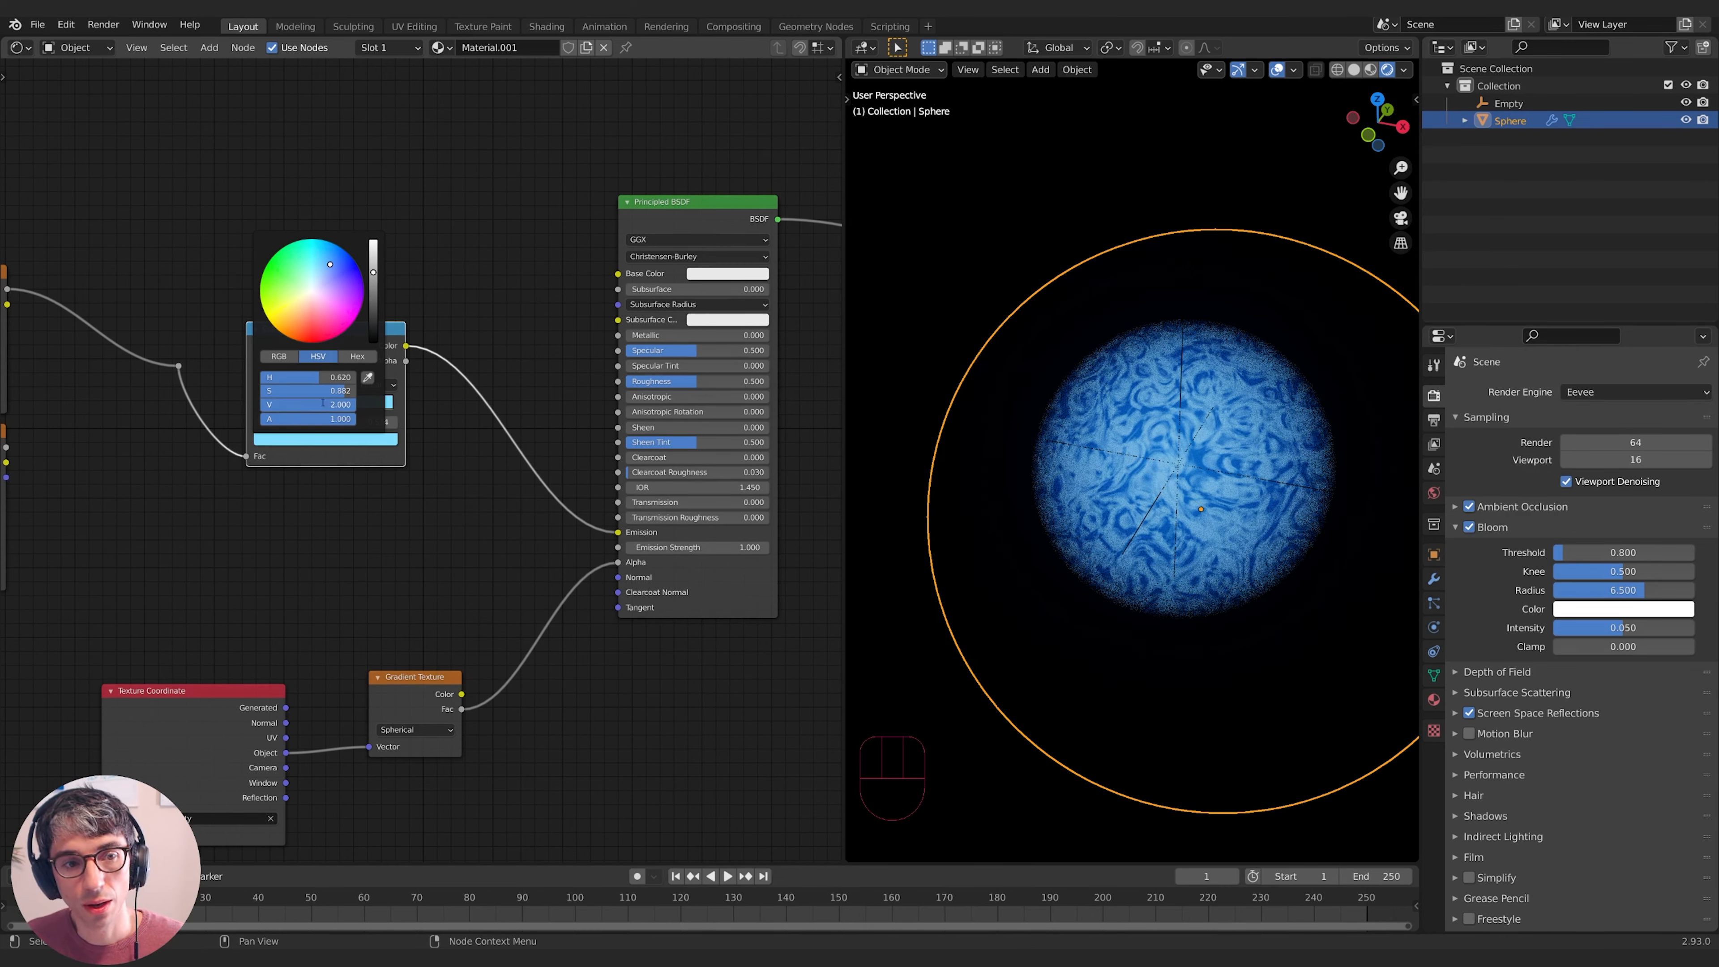
left_click(323, 402)
type("3")
key("Return")
left_click(323, 402)
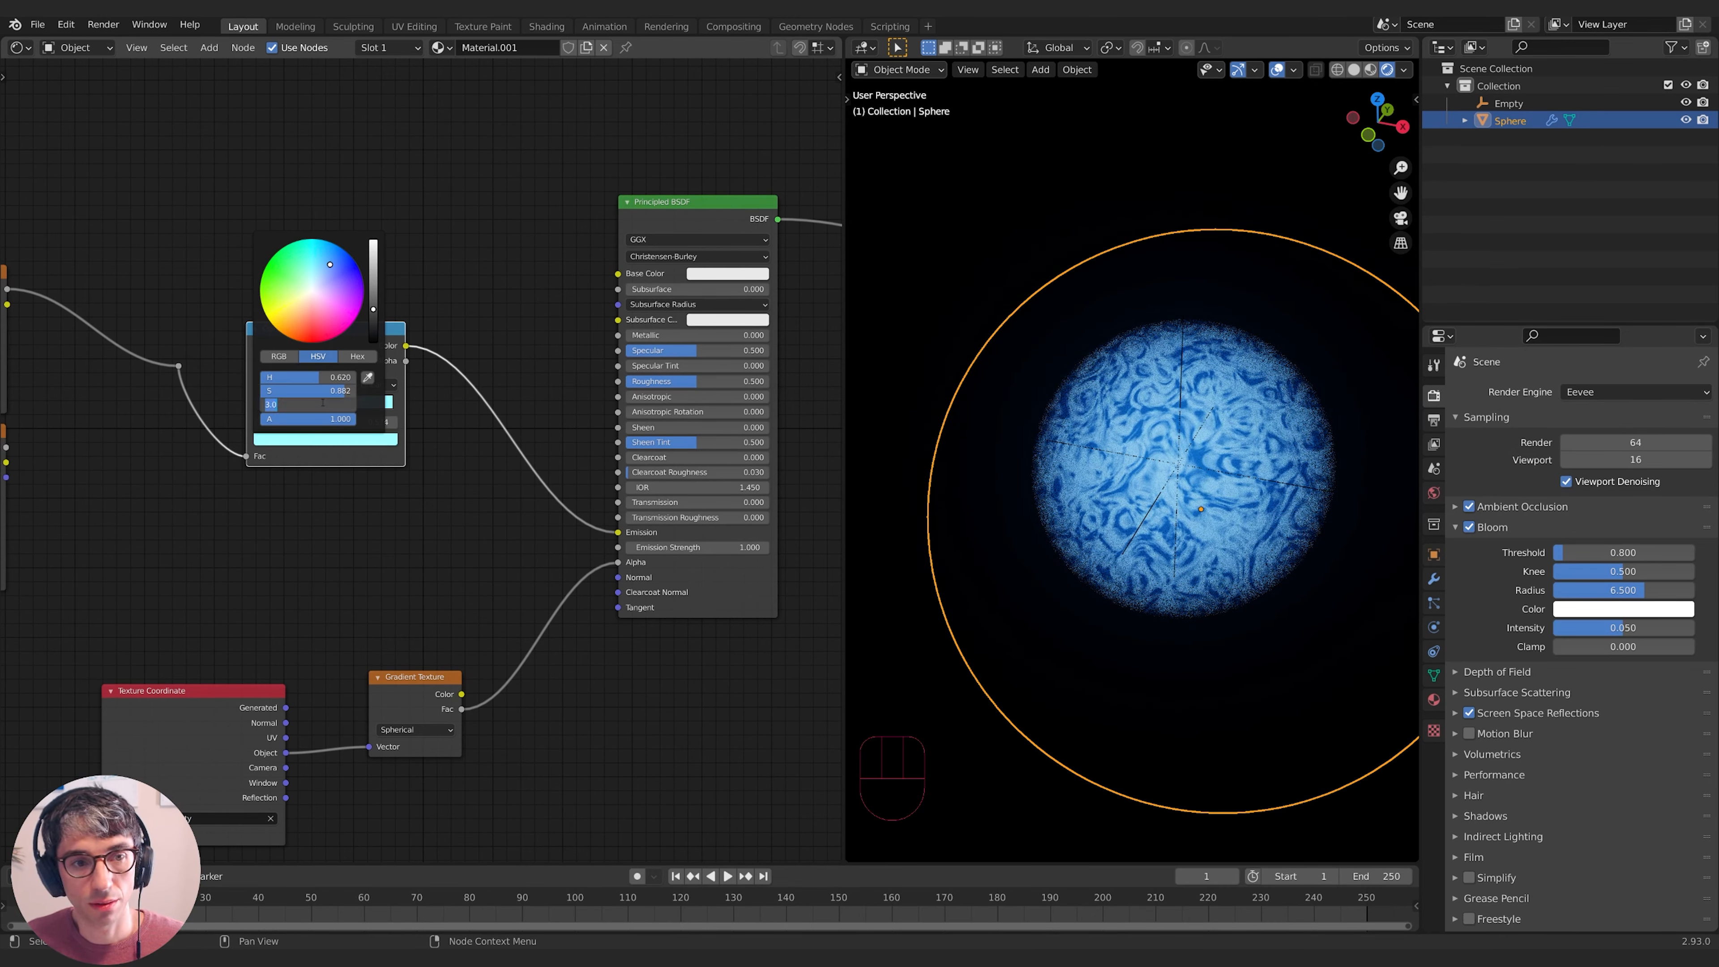
type("5")
key("Return")
left_click(323, 403)
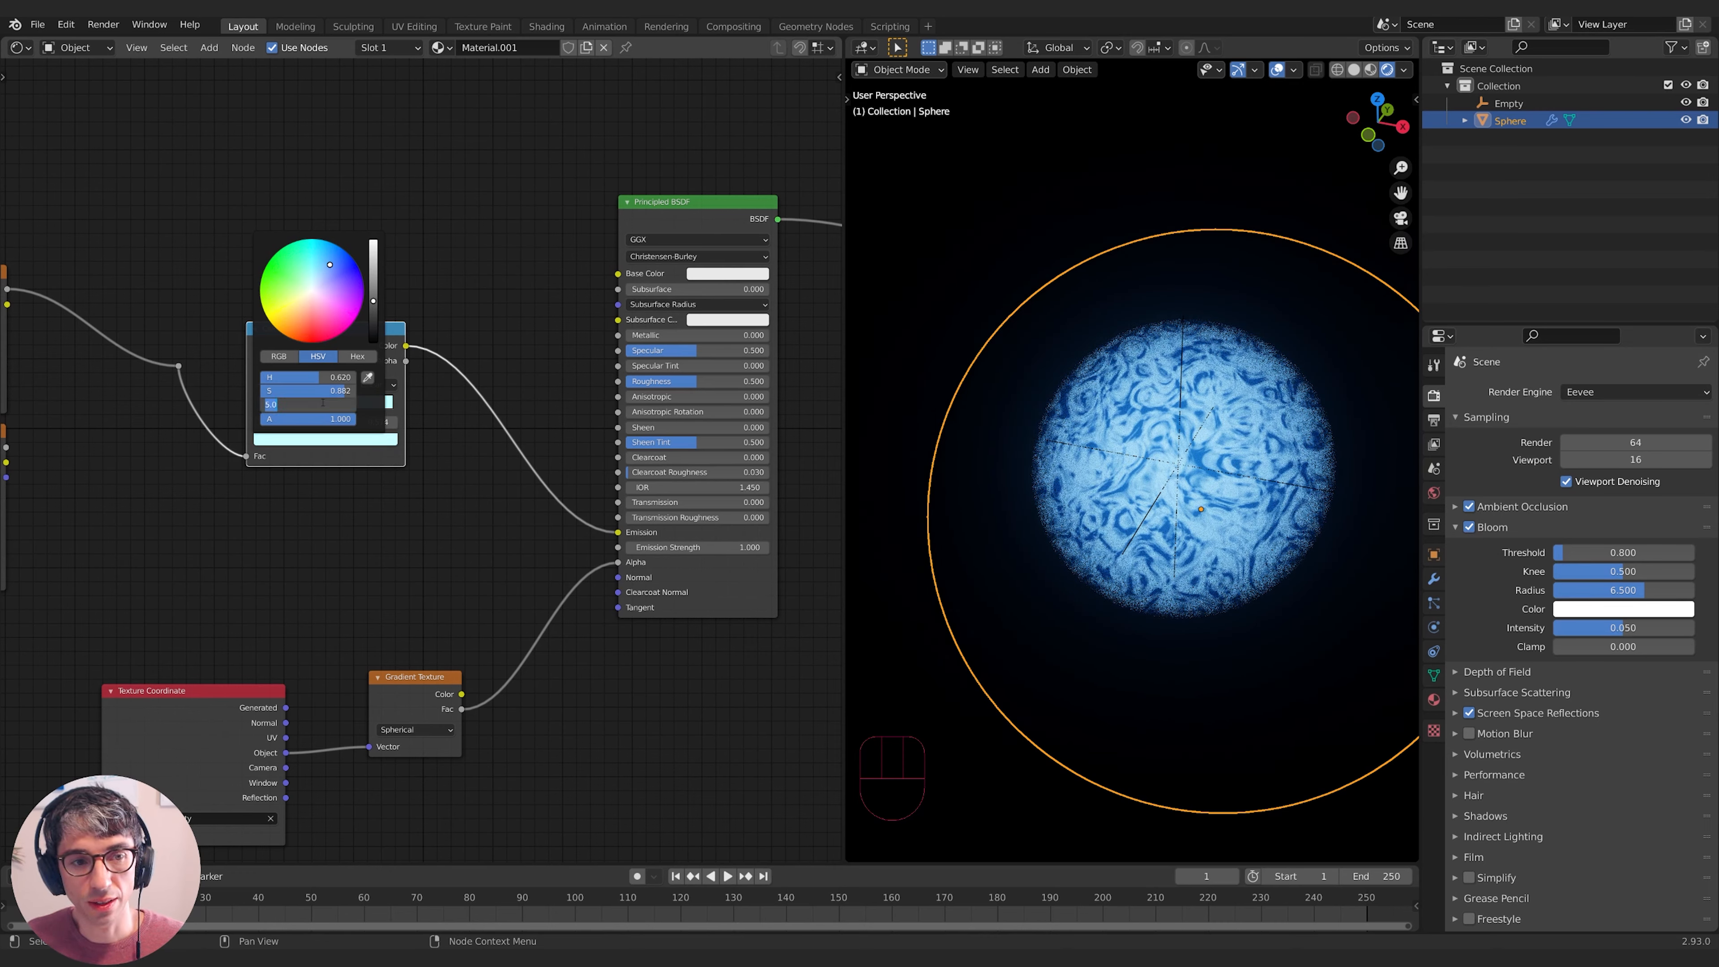
type("10")
key("Return")
- Set the stop's Value back to 1 and bring up the add-node search
middle_click_drag(1110, 495, 1035, 475)
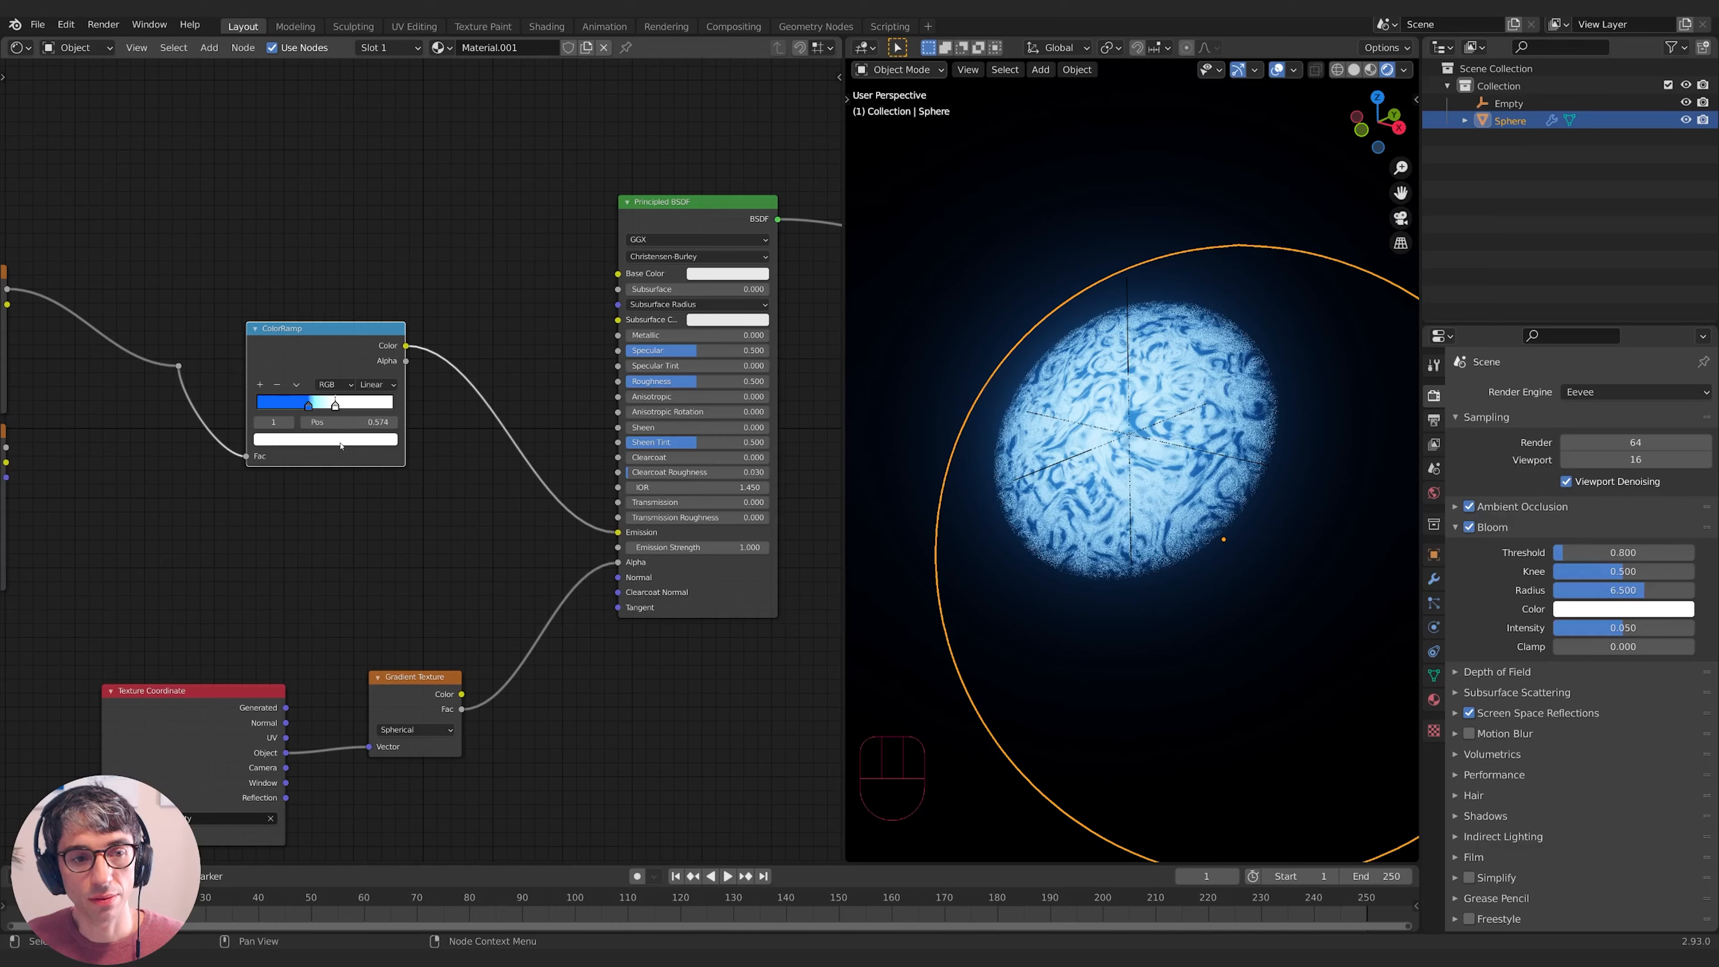
left_click(318, 438)
left_click(329, 404)
type("1")
key("Return")
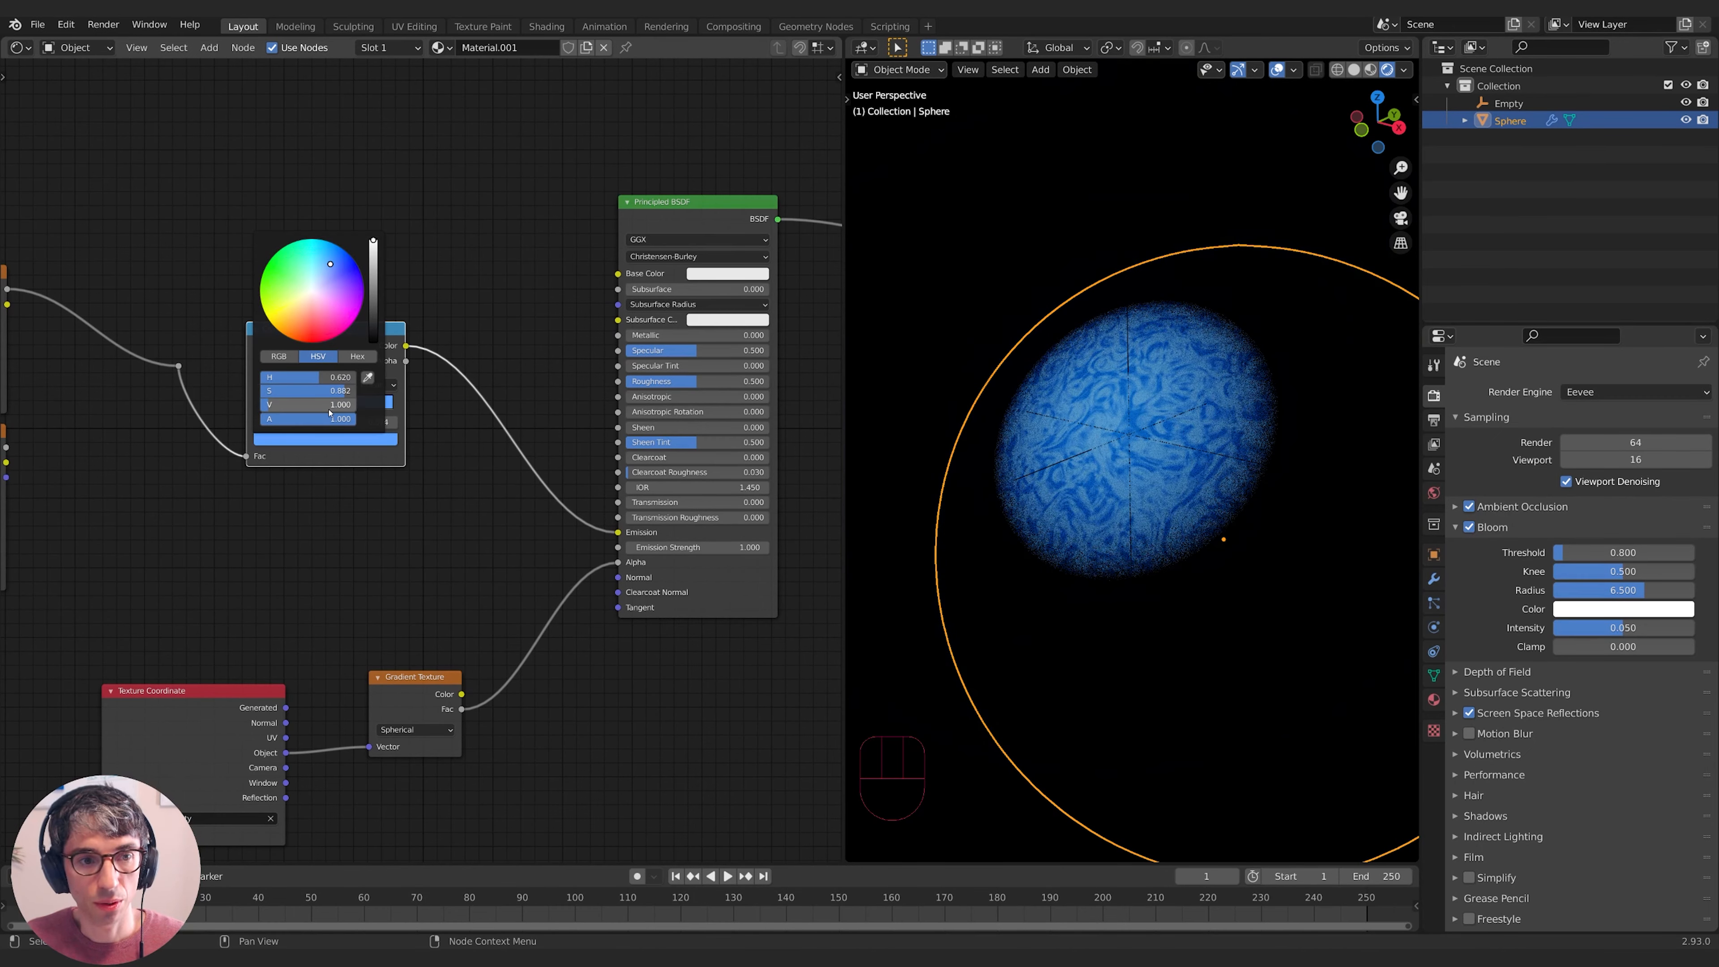
key("shift+a")
- Insert a Vector Math node set to Multiply on the ColorRamp-to-emission link
type("vec")
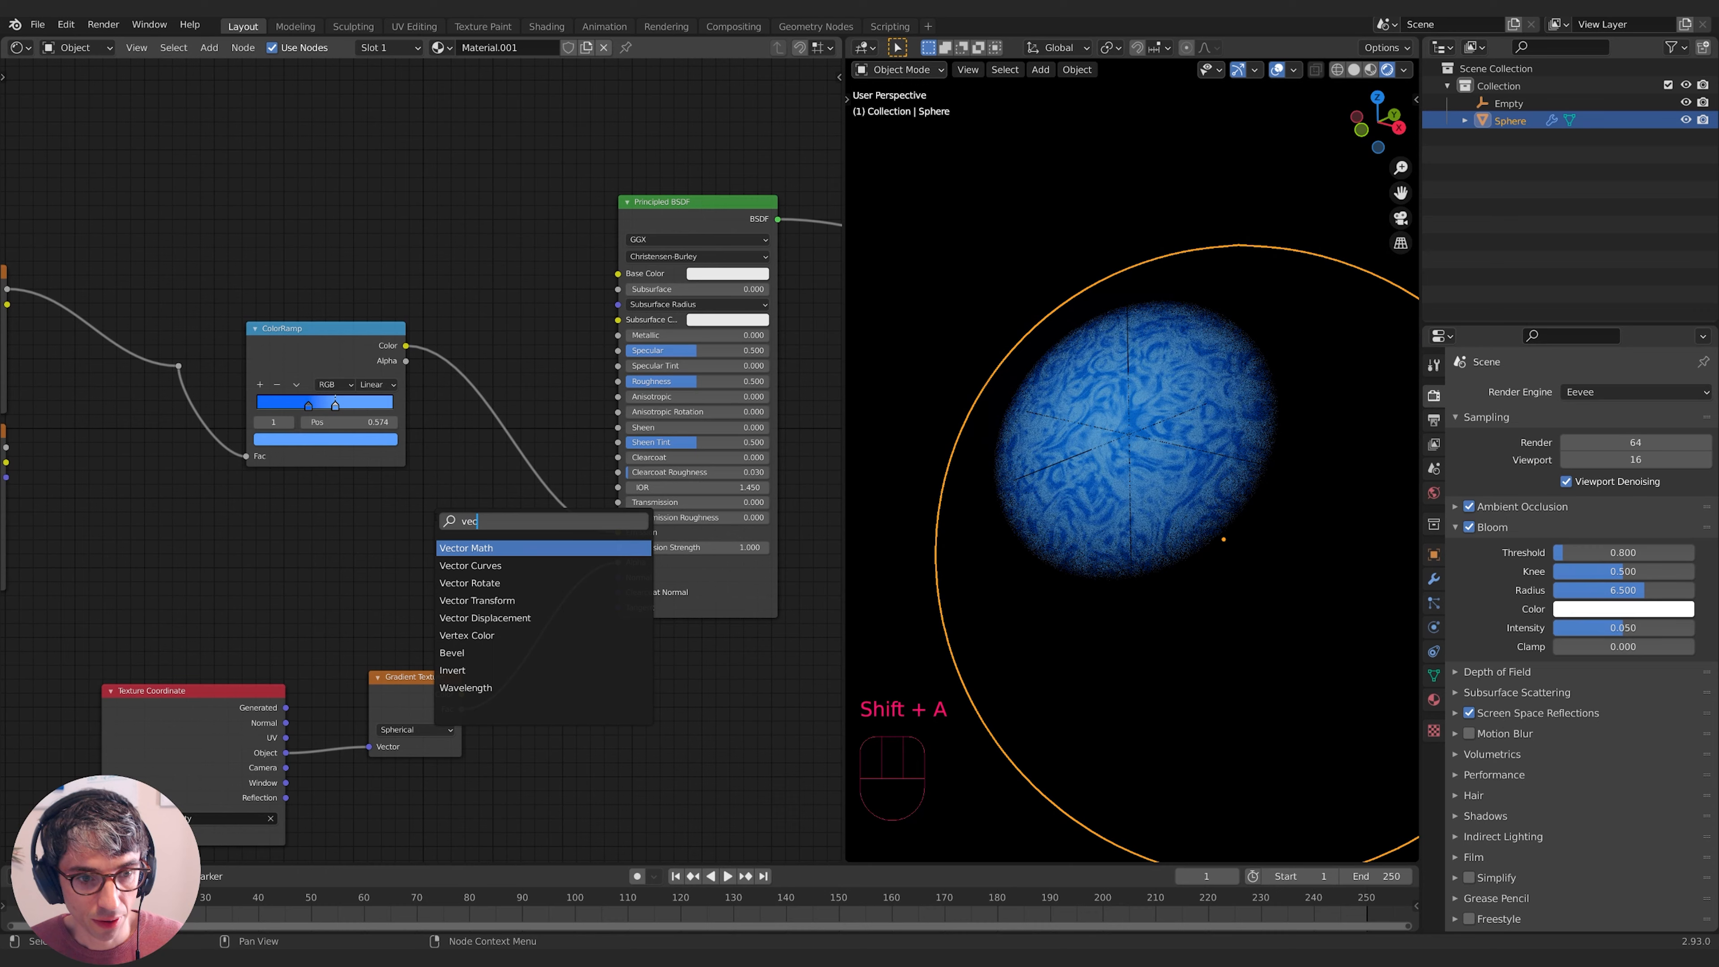
key("Return")
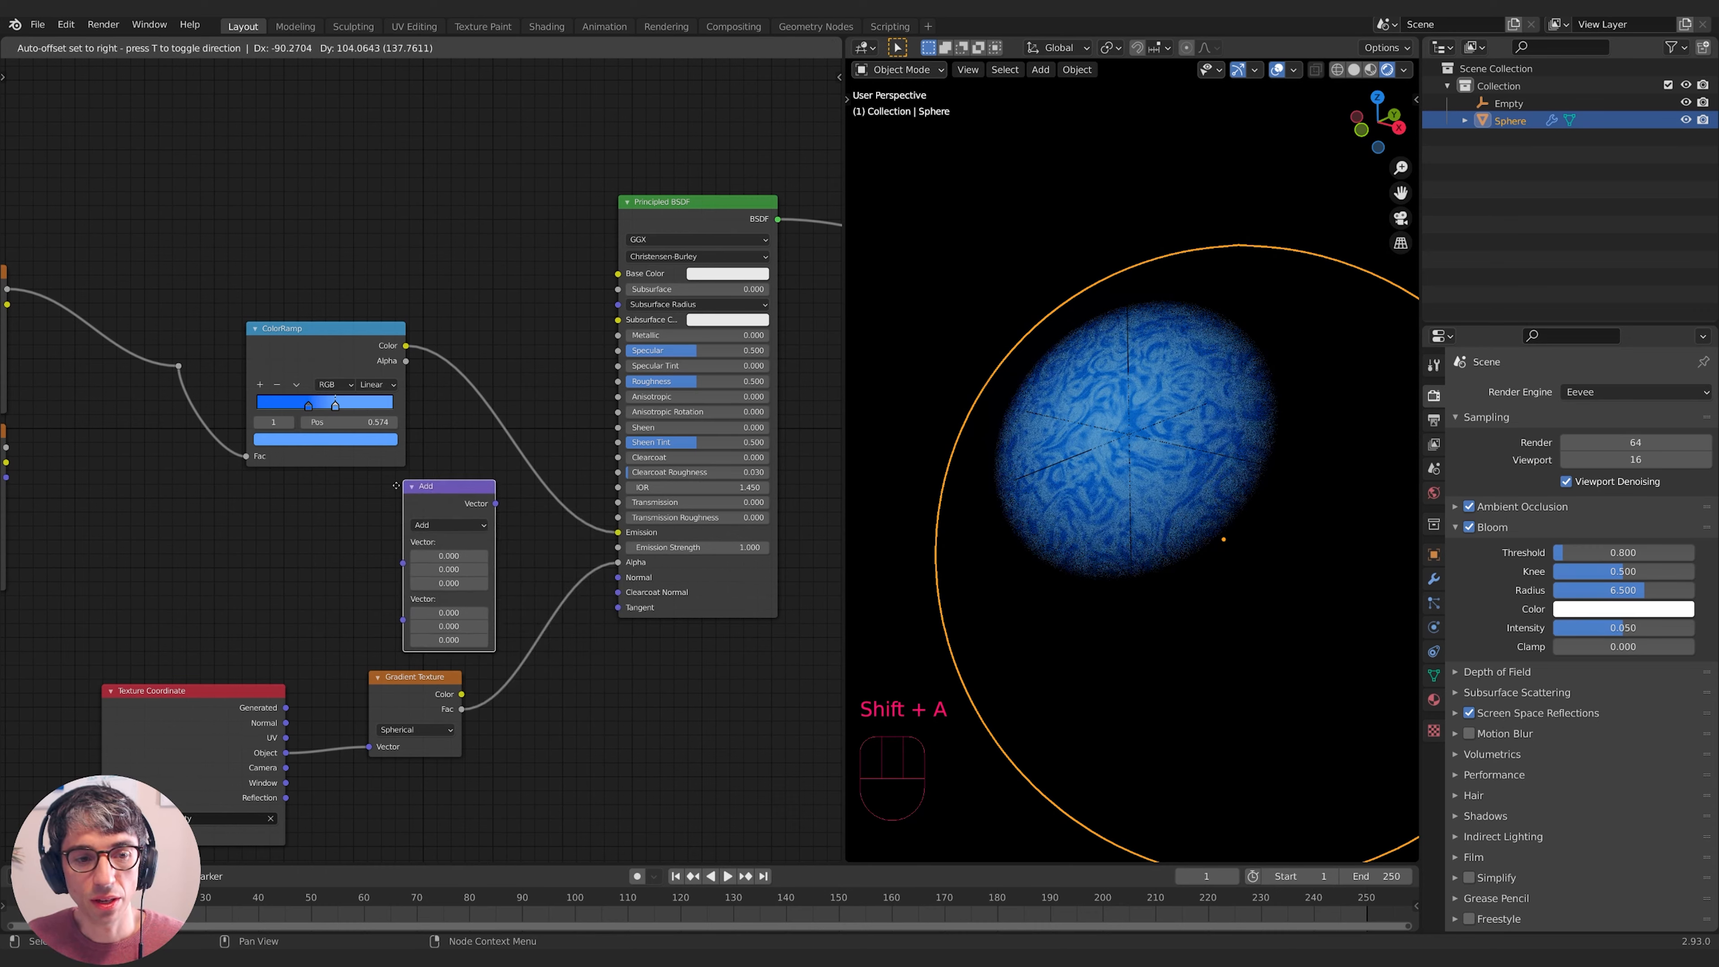
left_click(471, 385)
left_click(534, 431)
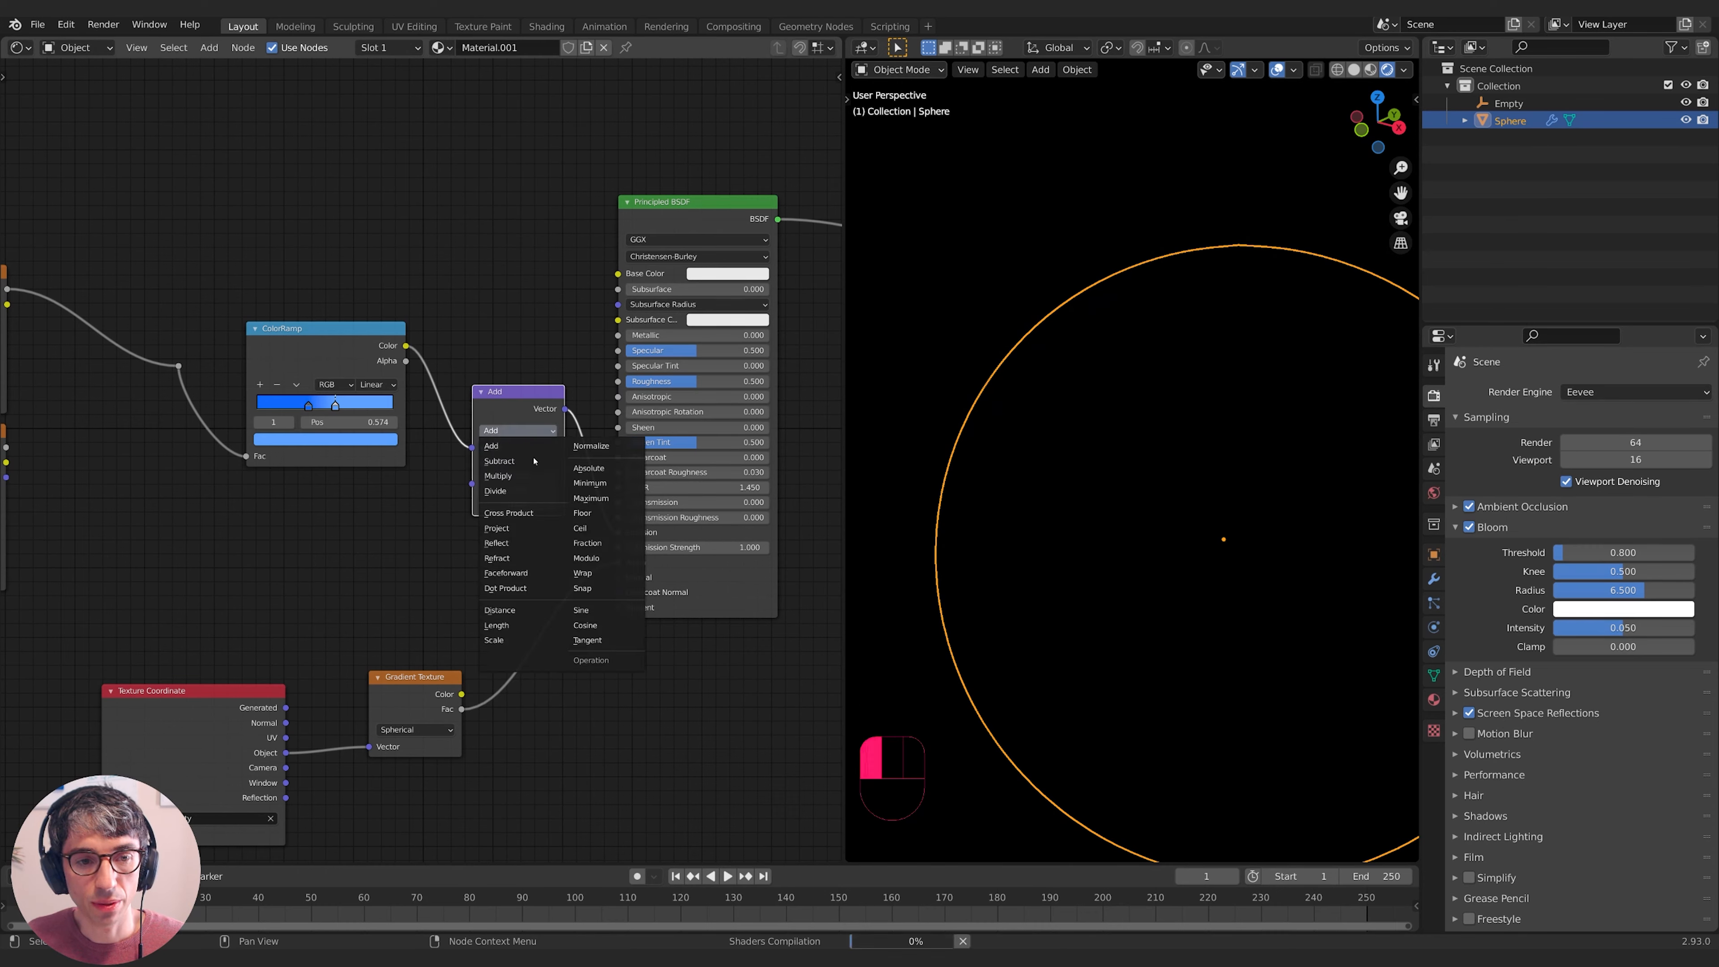
left_click(501, 476)
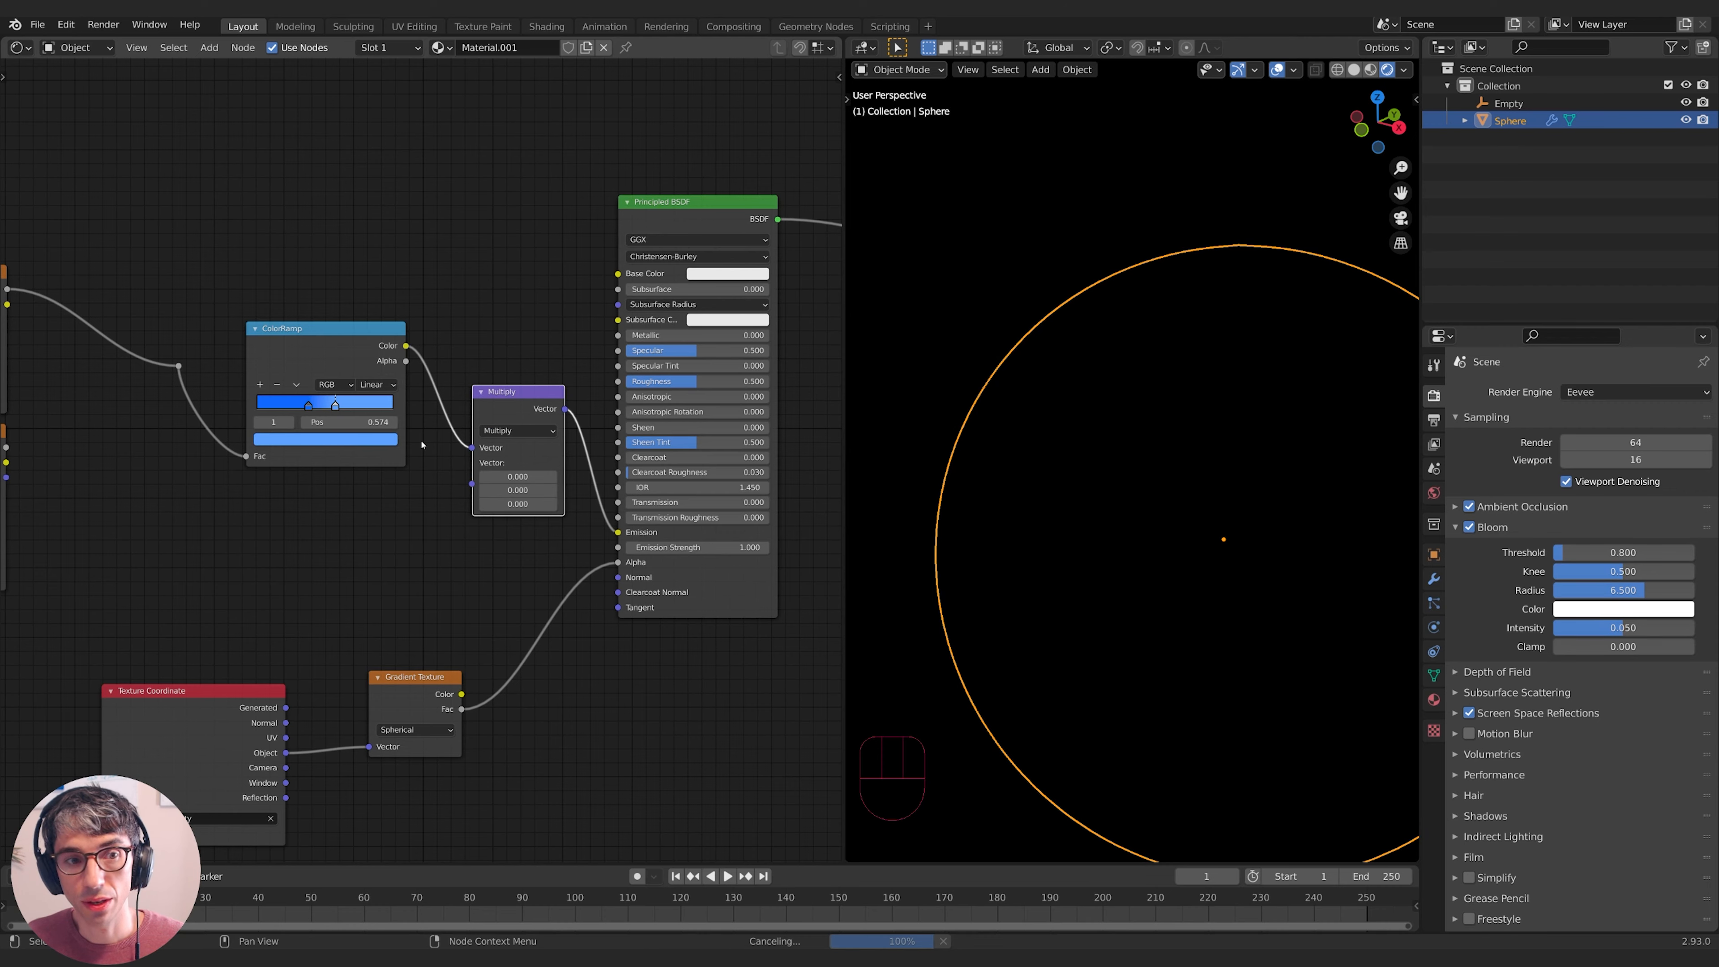
left_click(359, 347)
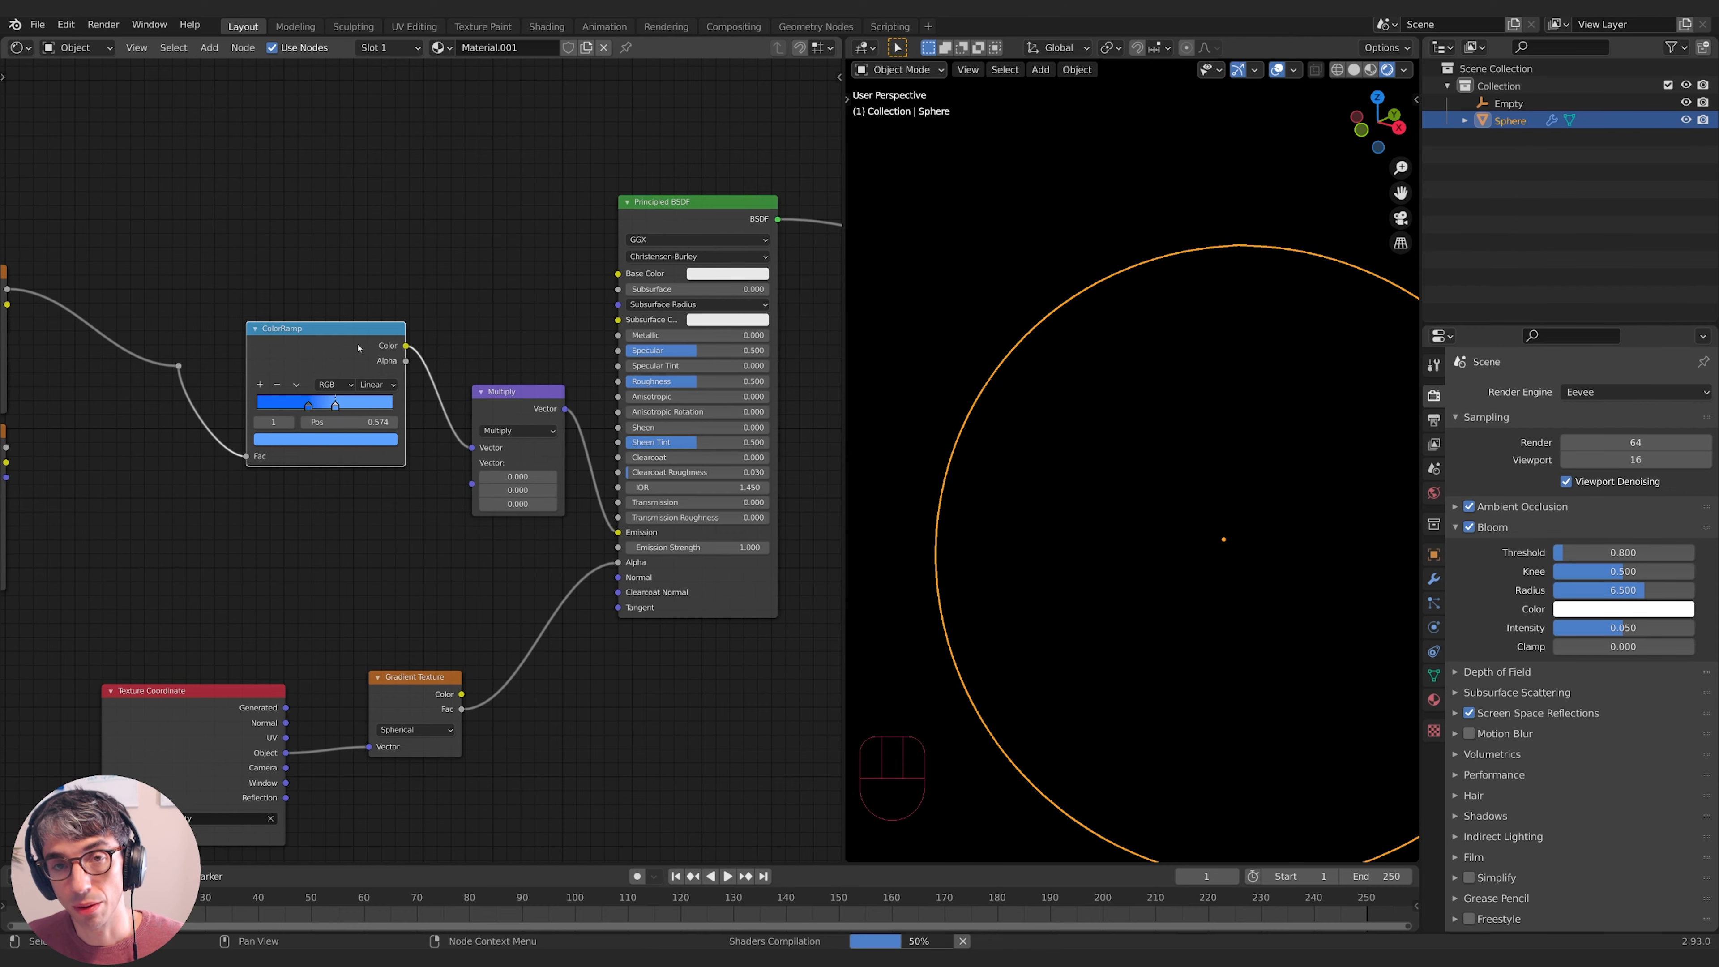
middle_click_drag(524, 344, 443, 328)
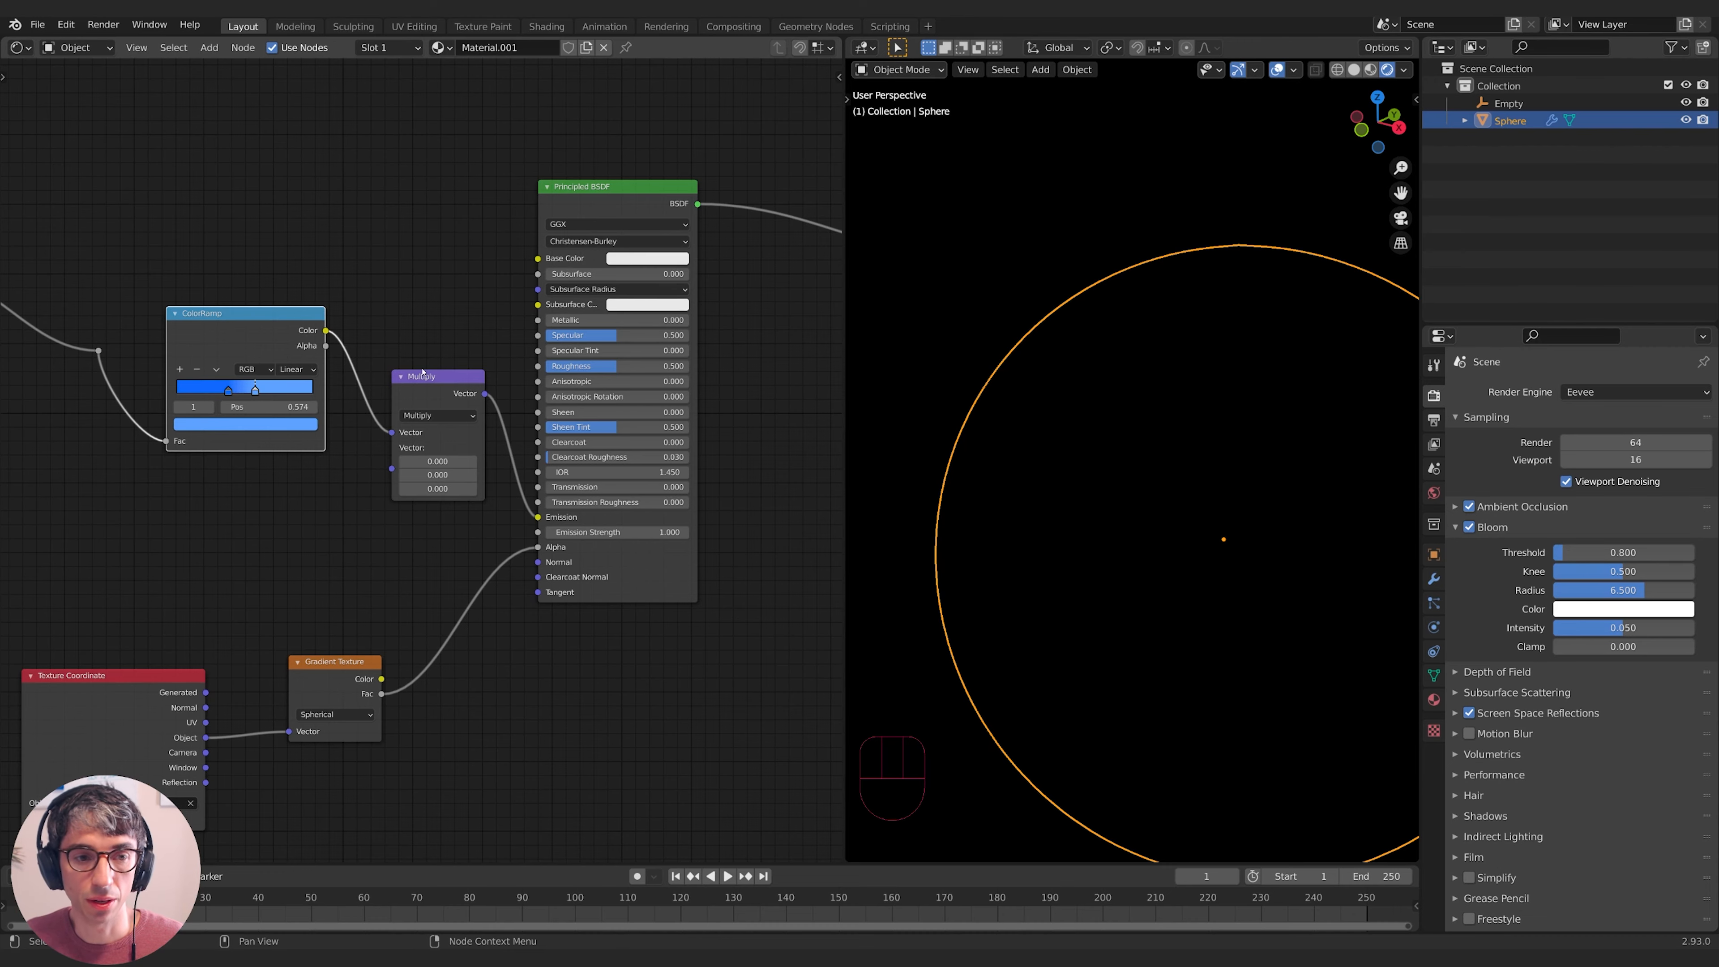
middle_click_drag(422, 371, 428, 346)
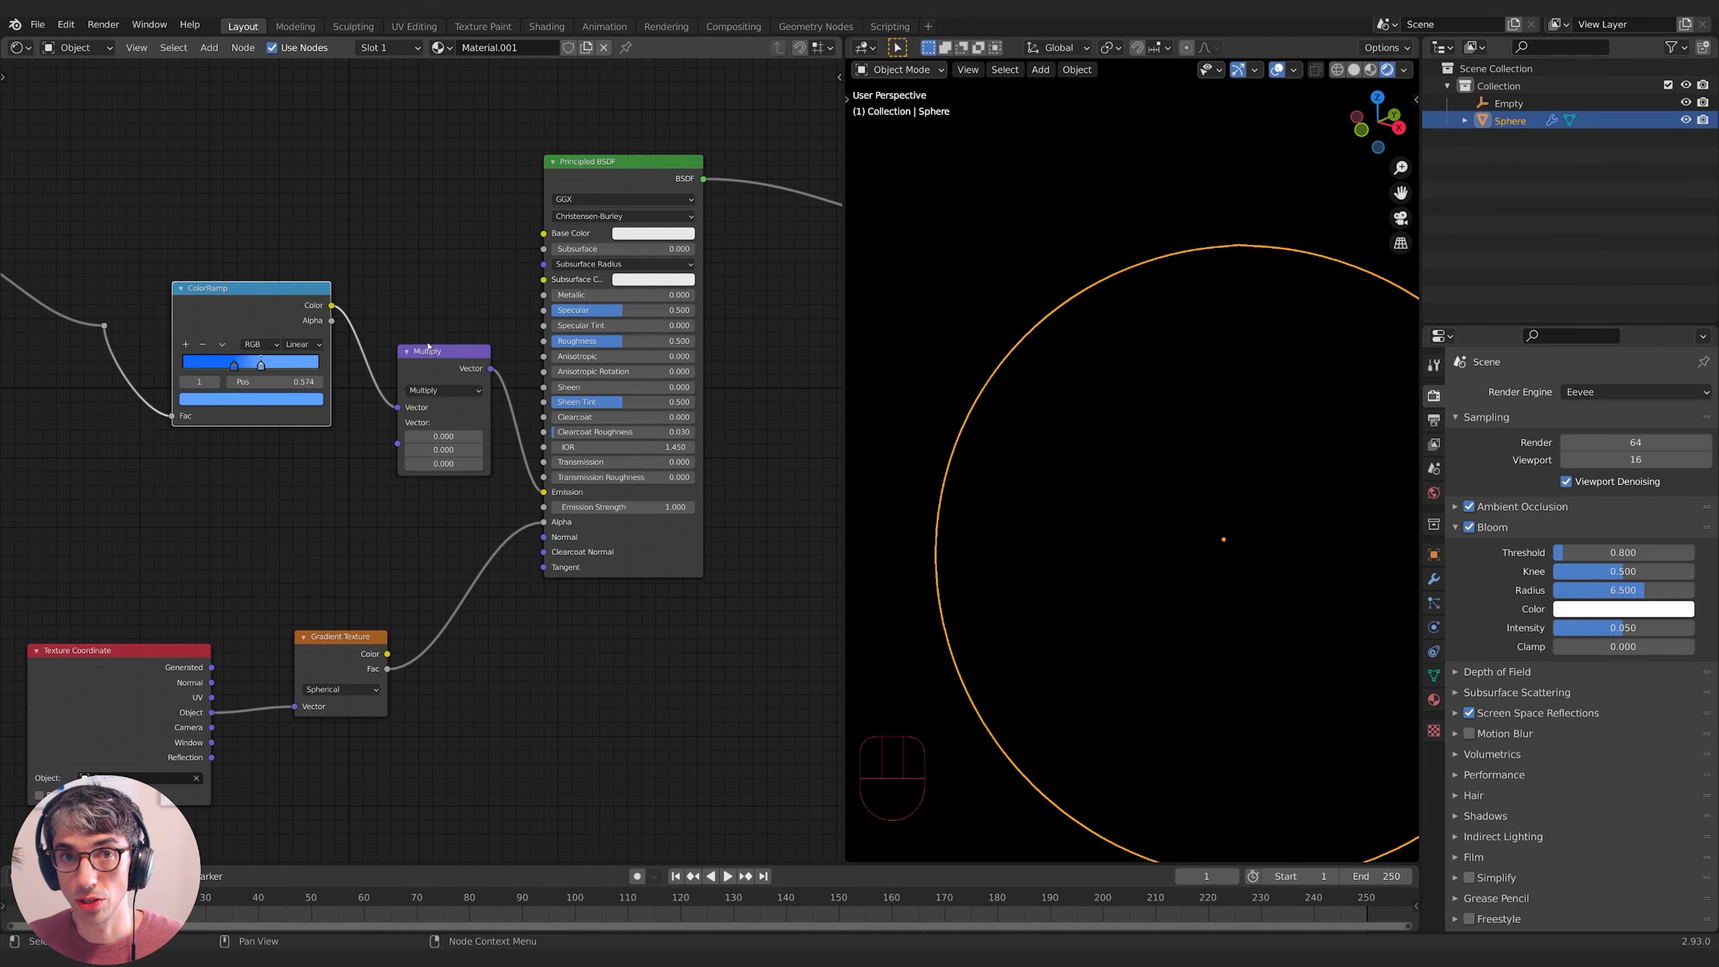
middle_click_drag(427, 346, 439, 321)
middle_click_drag(385, 486, 399, 472)
- Add a Value node and link it into the Multiply node's second Vector input
left_click(364, 472)
key("shift+a")
left_click(352, 469)
type("va")
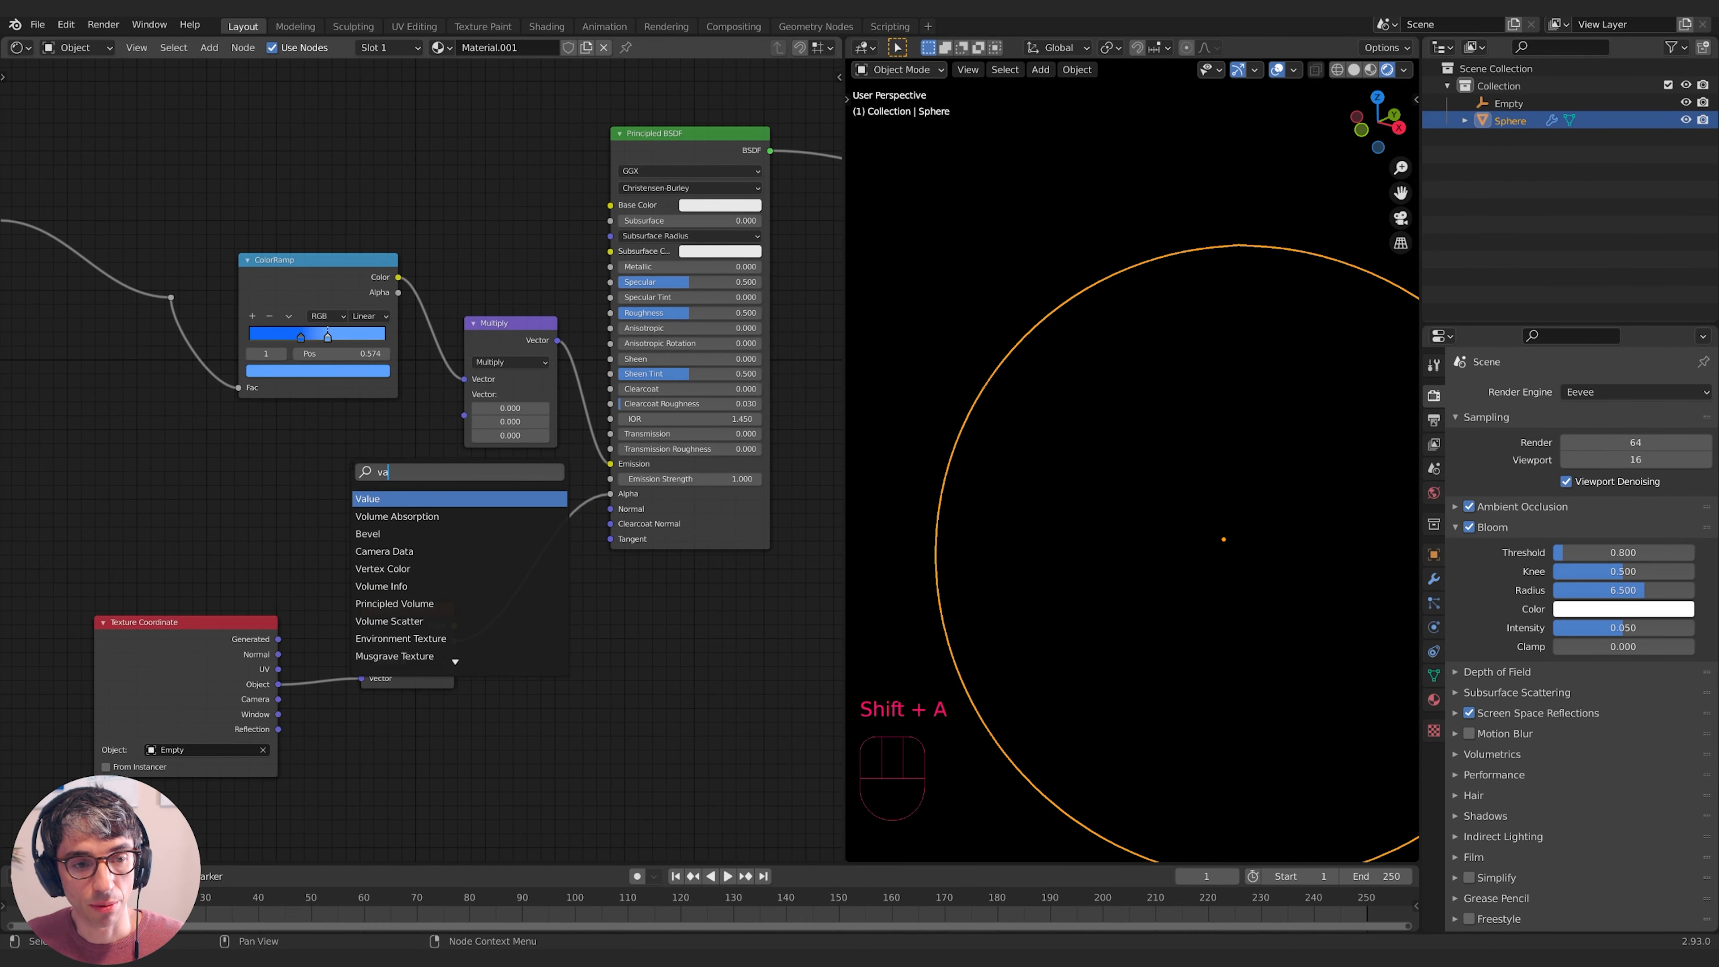
left_click(392, 494)
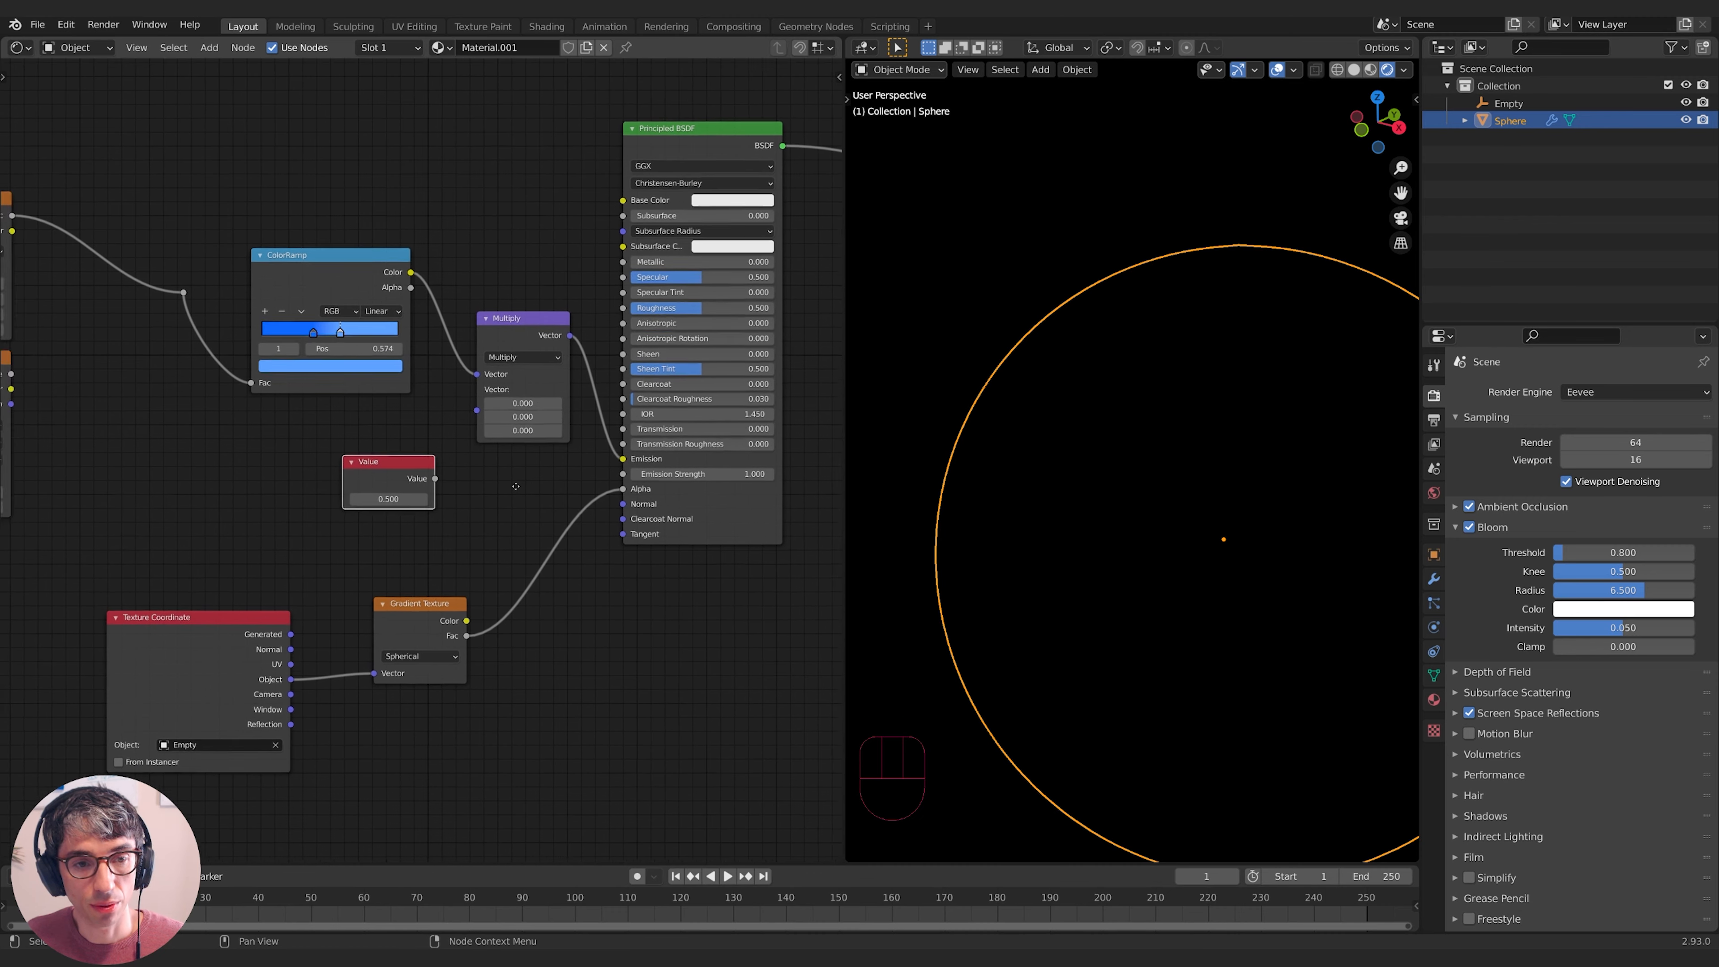
left_click(324, 451)
left_click(326, 489)
type("1")
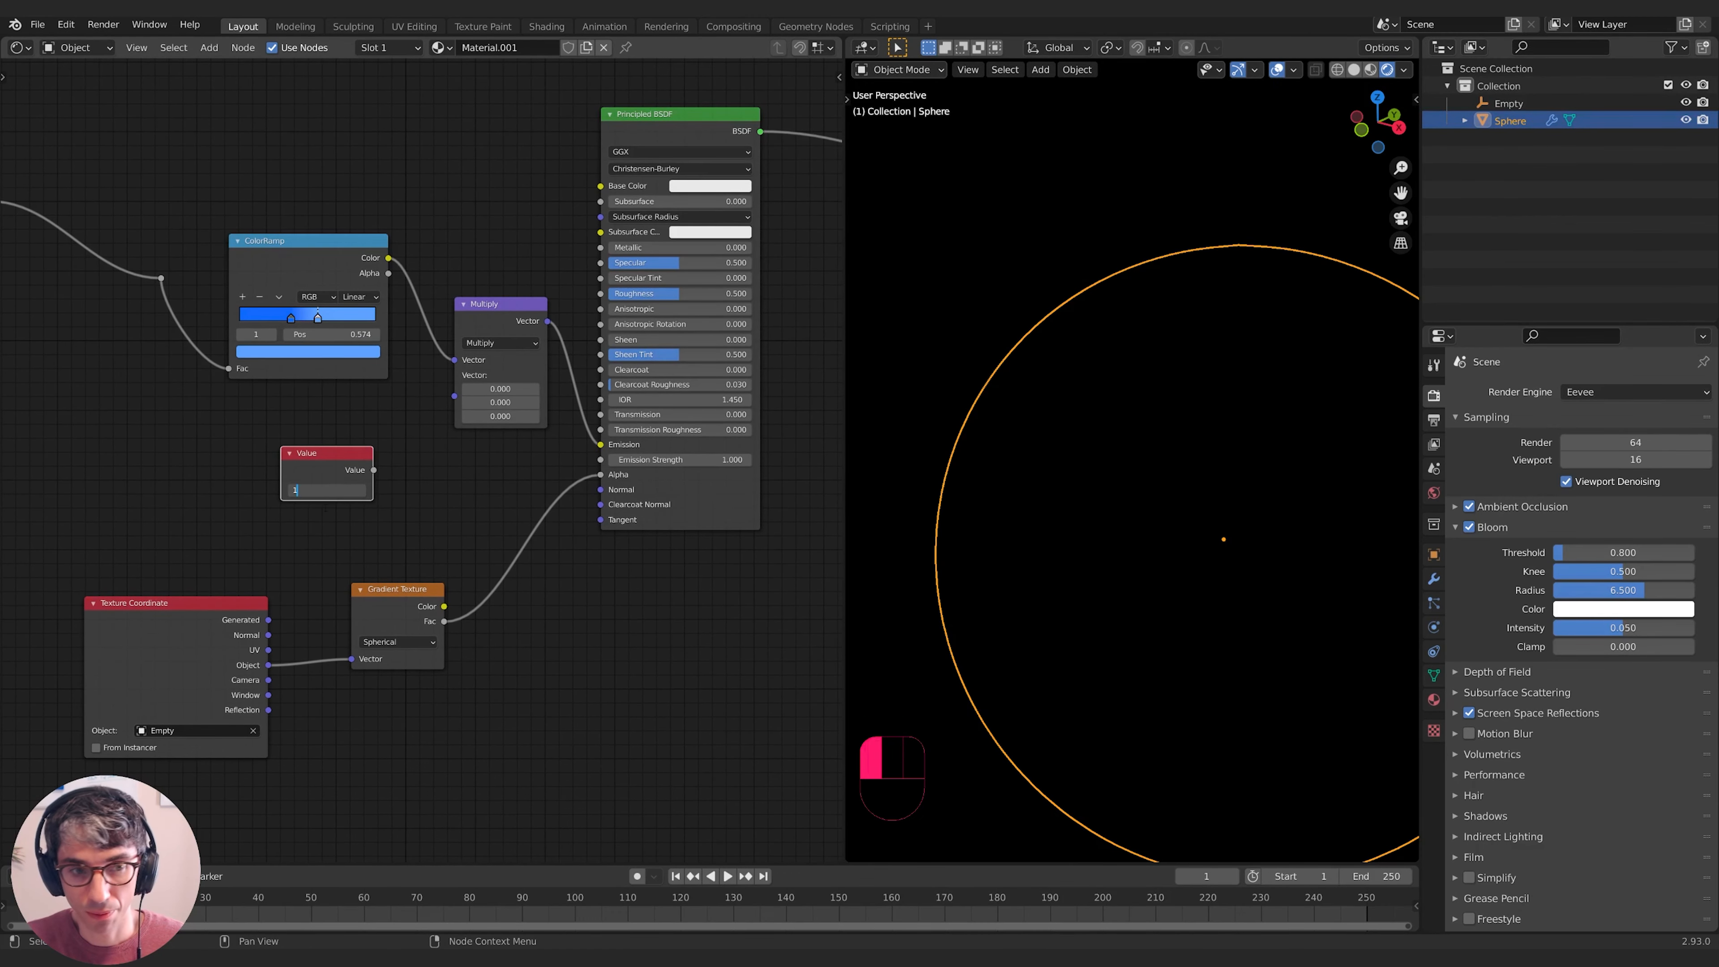
key("Return")
left_click_drag(374, 469, 461, 398)
middle_click_drag(412, 460, 478, 479)
- Try glow multipliers from about 22.9 to 35.8, then settle the Value at 10.000
left_click_drag(394, 509, 473, 509)
middle_click_drag(503, 503, 445, 514)
left_click_drag(352, 526, 393, 526)
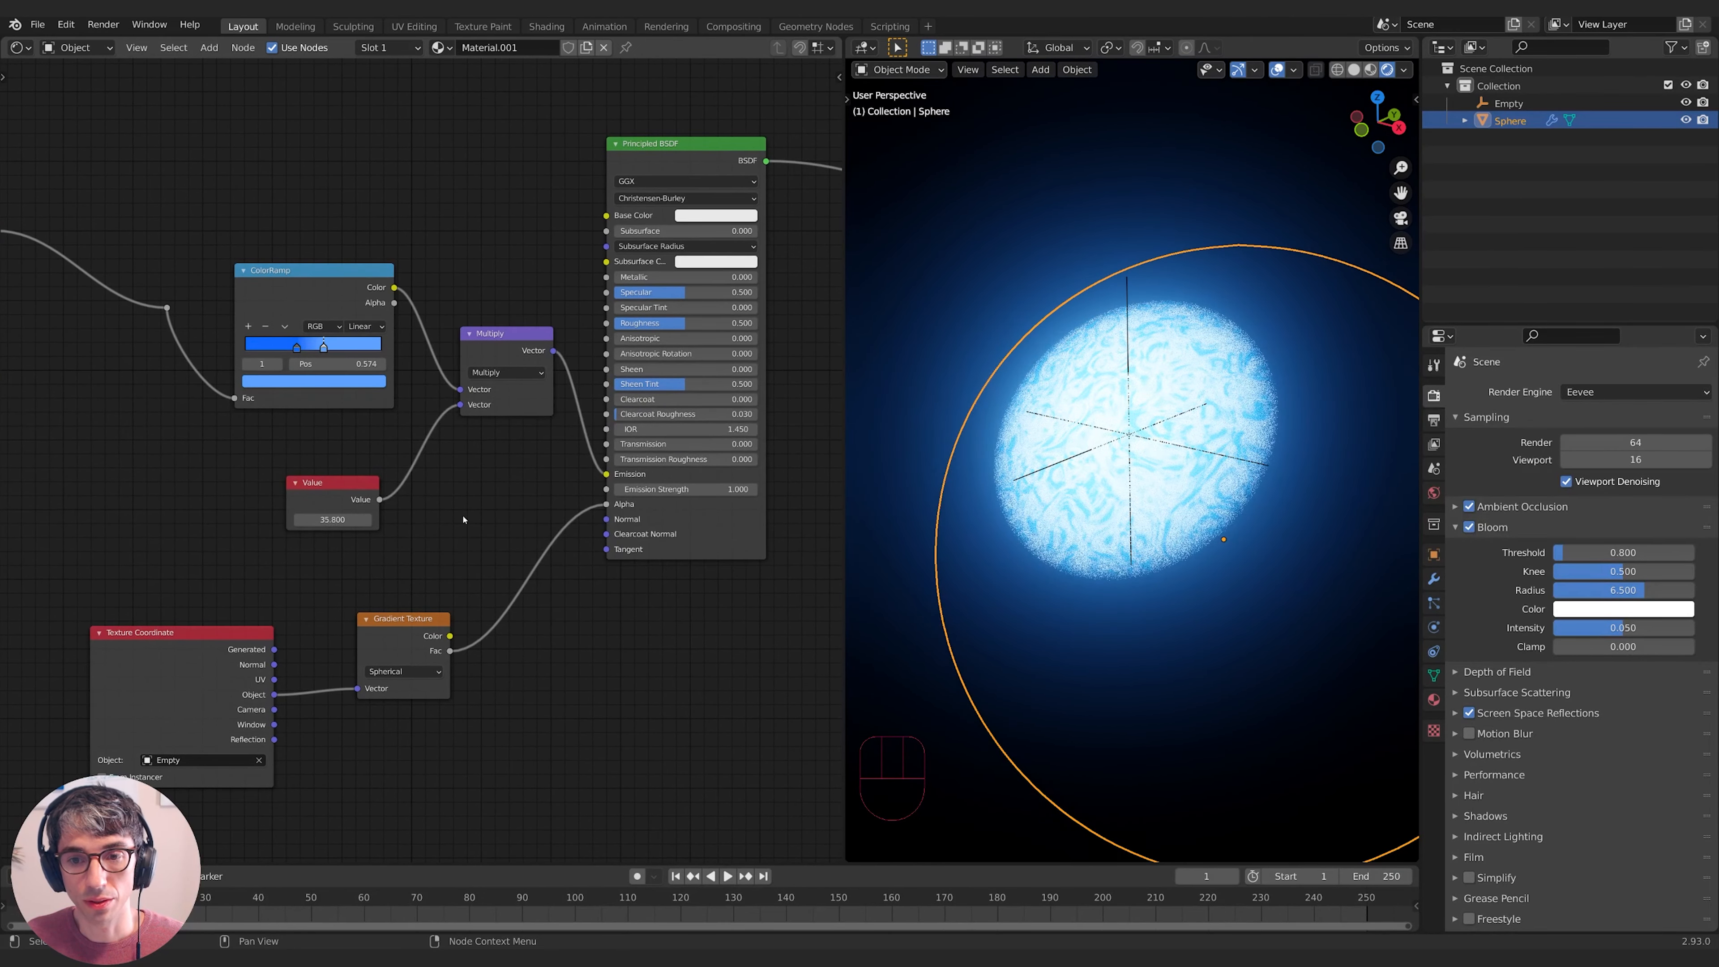
middle_click_drag(468, 511, 434, 519)
mouse_move(306, 526)
left_mouse_down()
mouse_move(190, 526)
mouse_move(298, 526)
left_mouse_up()
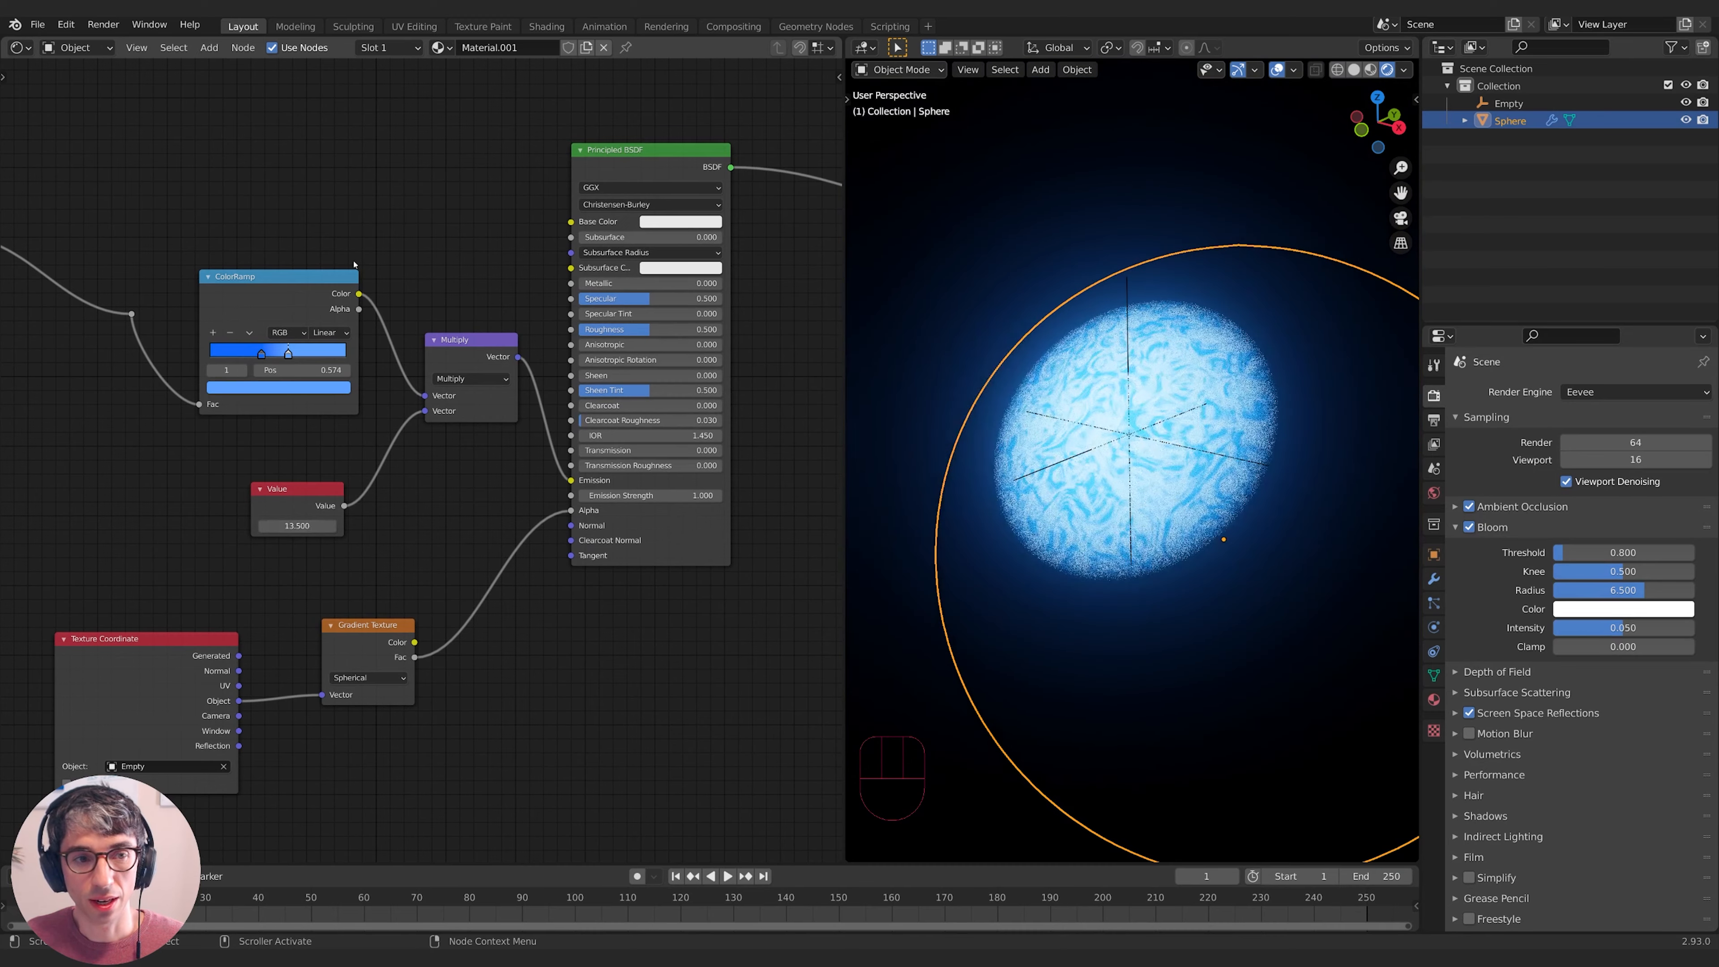
middle_click_drag(398, 553, 421, 538)
left_click_drag(321, 512, 385, 511)
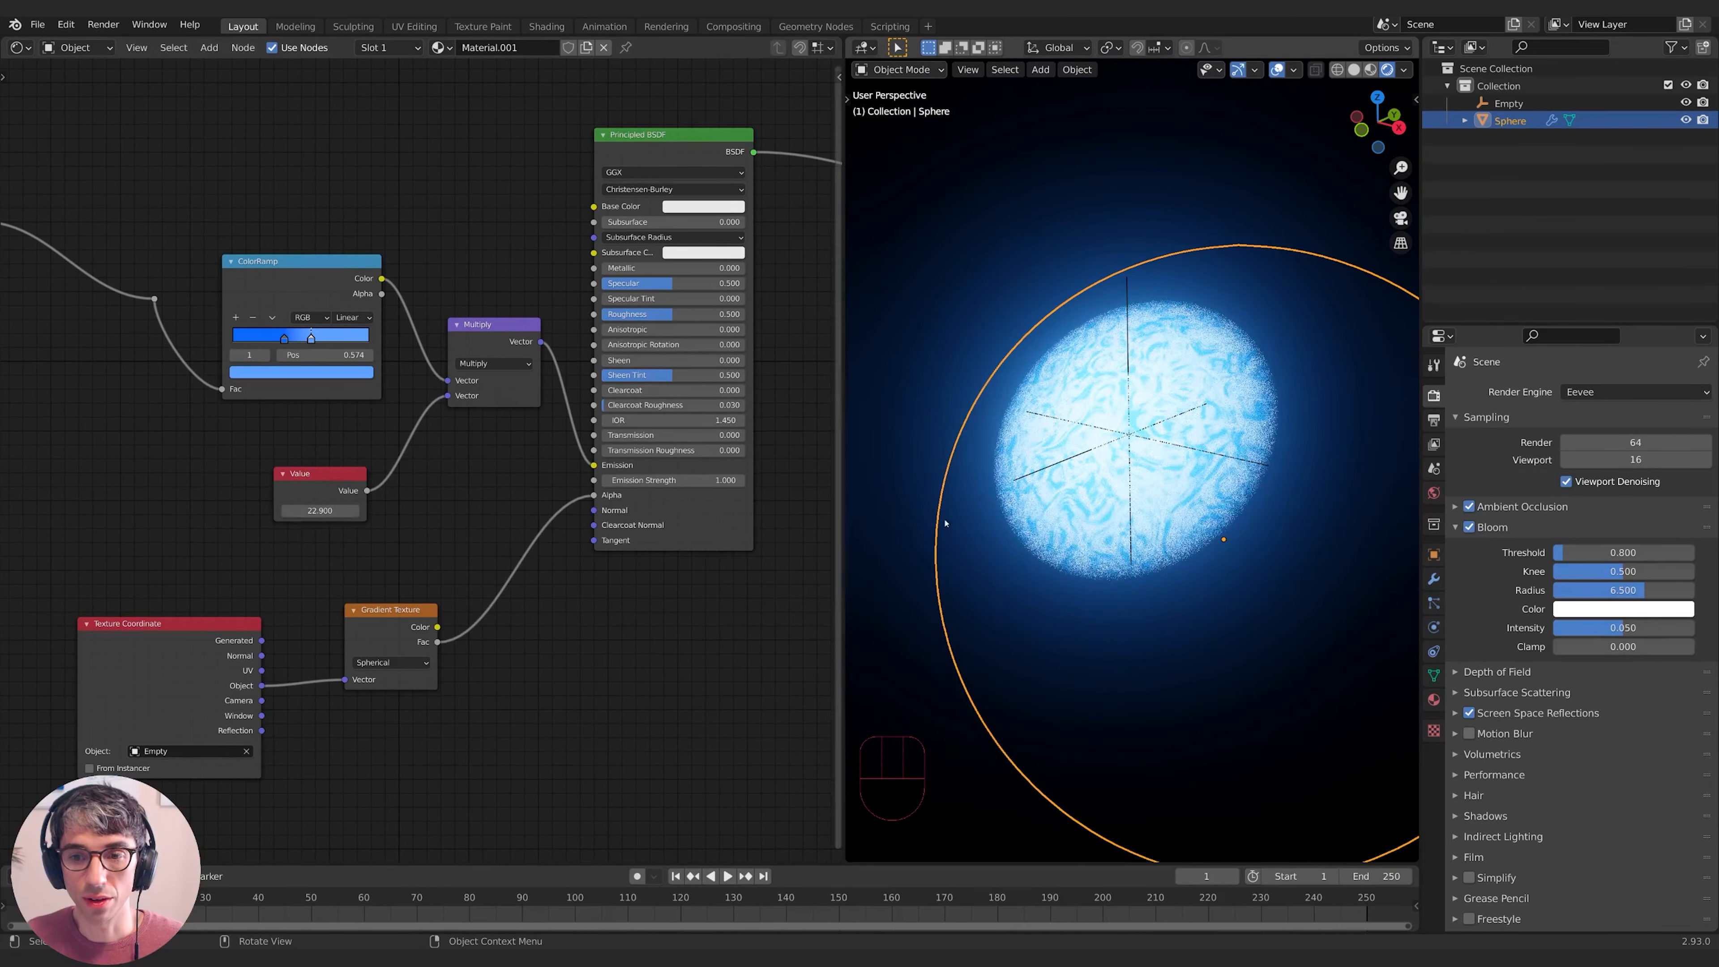
mouse_move(1248, 562)
middle_mouse_down()
mouse_move(1312, 582)
mouse_move(1237, 603)
mouse_move(1215, 562)
middle_mouse_up()
scroll(1238, 602, "down", 1)
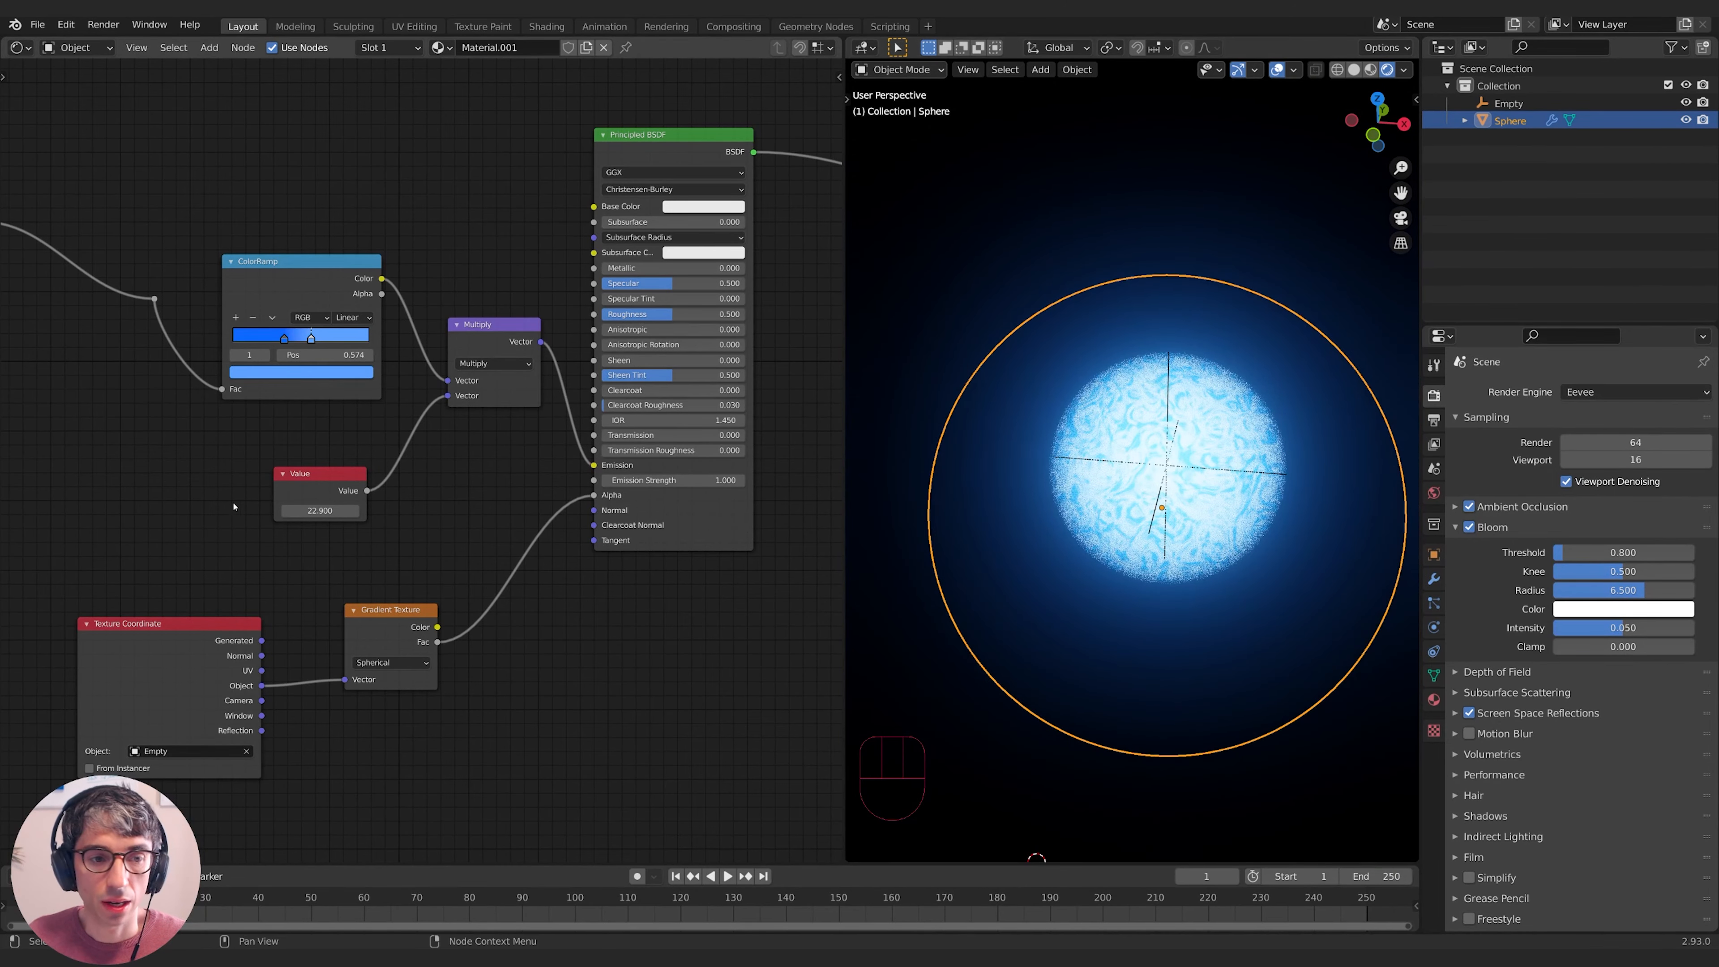
left_click(309, 511)
type("10")
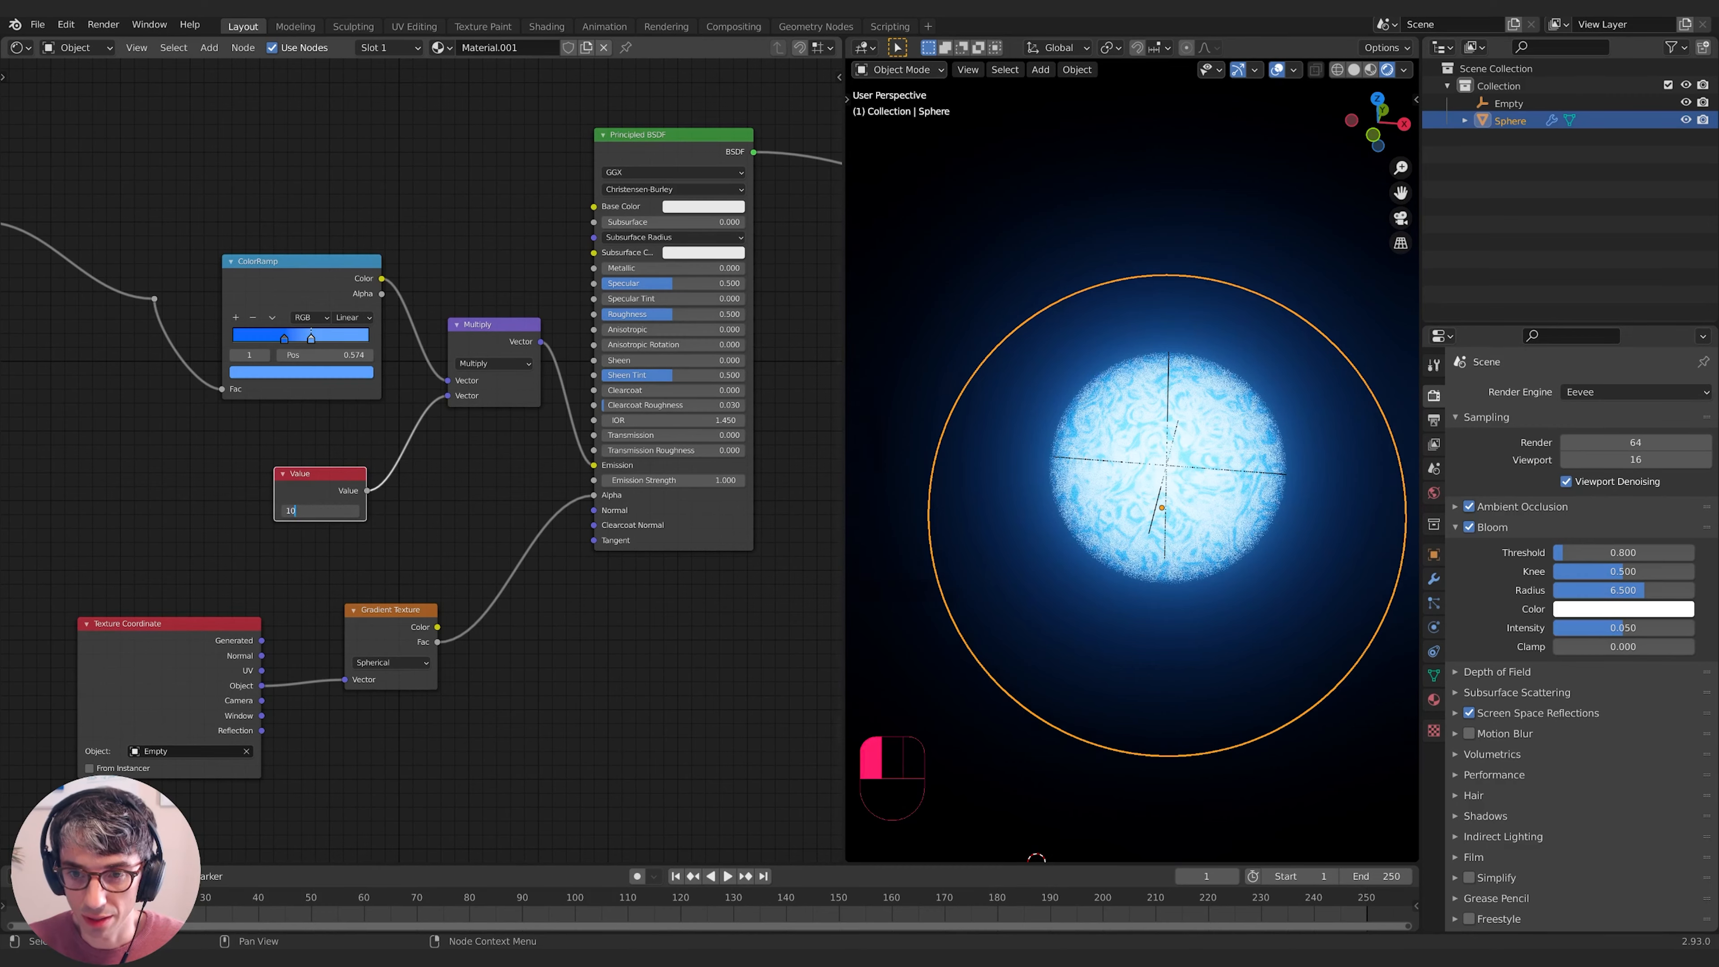
key("Return")
middle_click_drag(1157, 514, 1119, 518)
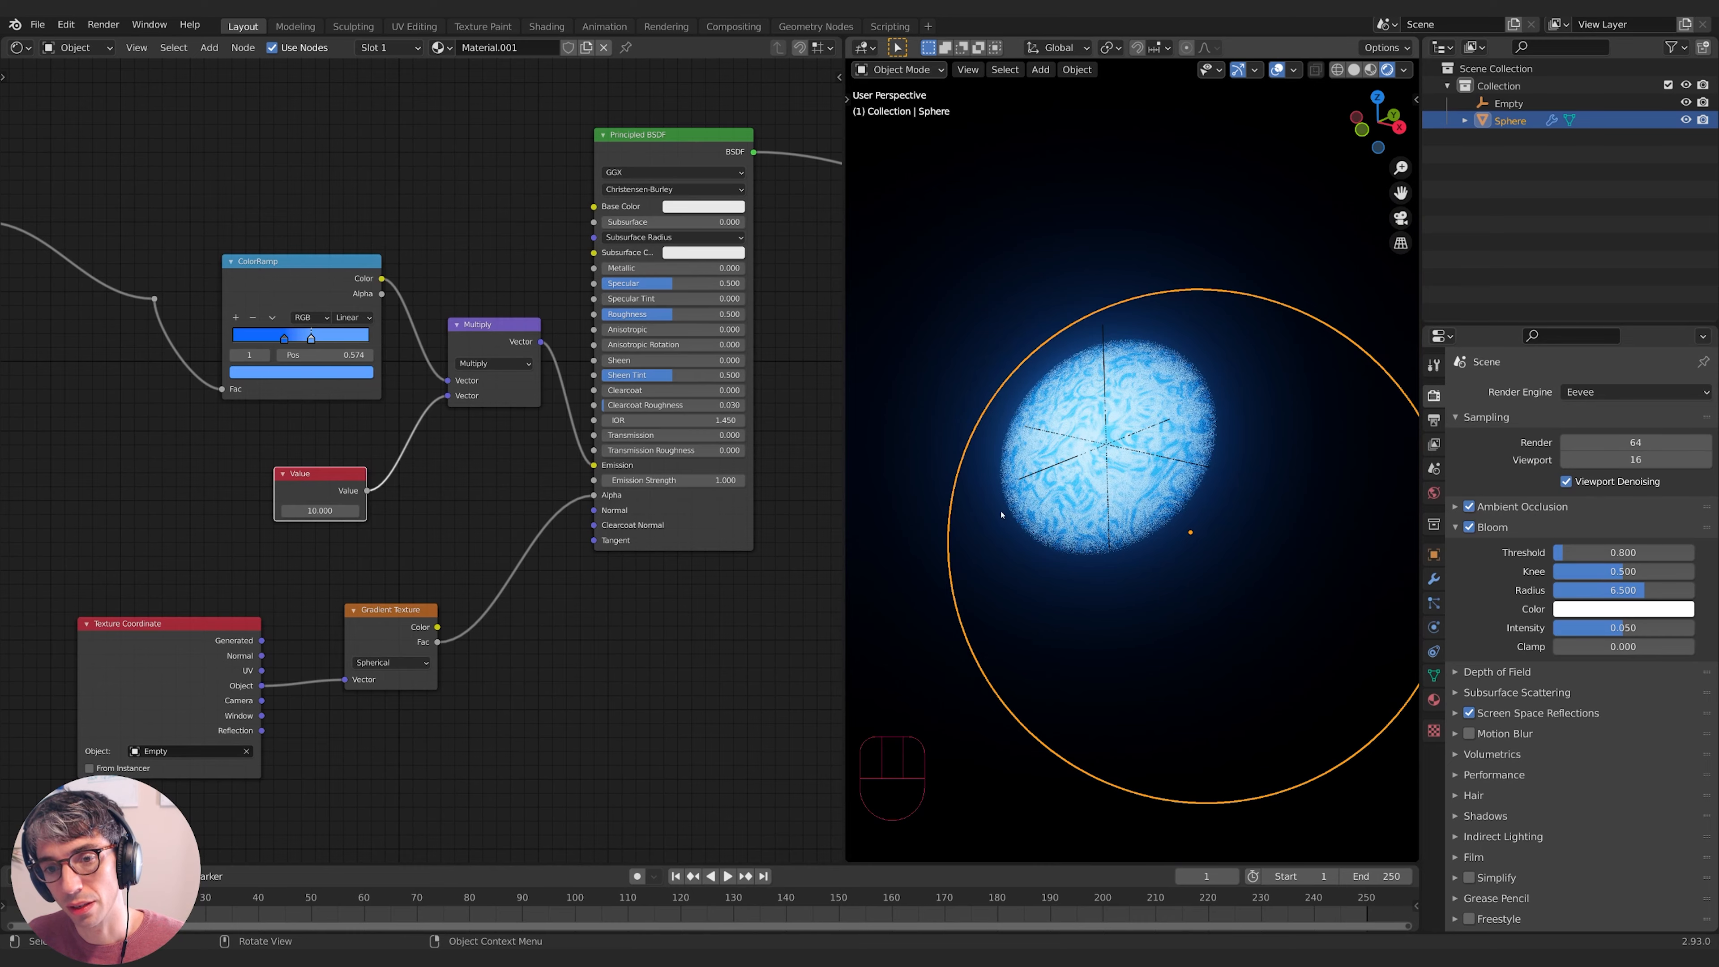
middle_click_drag(1118, 435, 1188, 497)
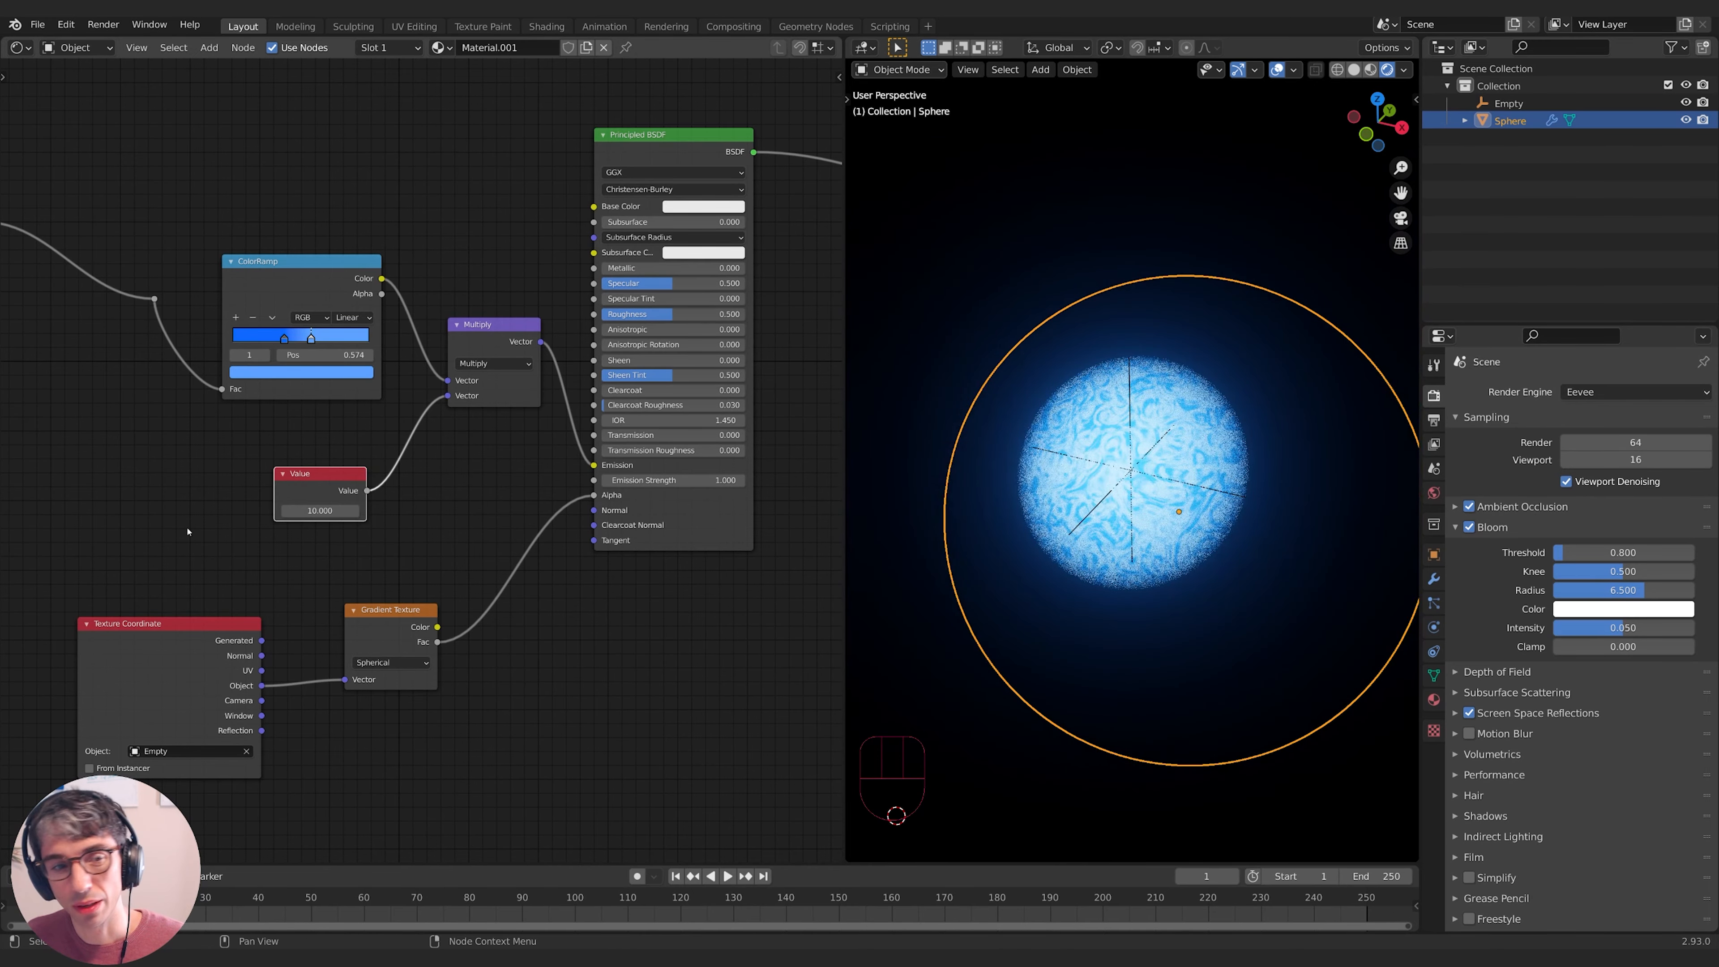
- Bring the texture nodes into view and move the Texture Coordinate node left
middle_click_drag(188, 531, 361, 521)
left_click_drag(345, 644, 184, 646)
middle_click_drag(469, 738, 579, 645)
left_click(503, 737)
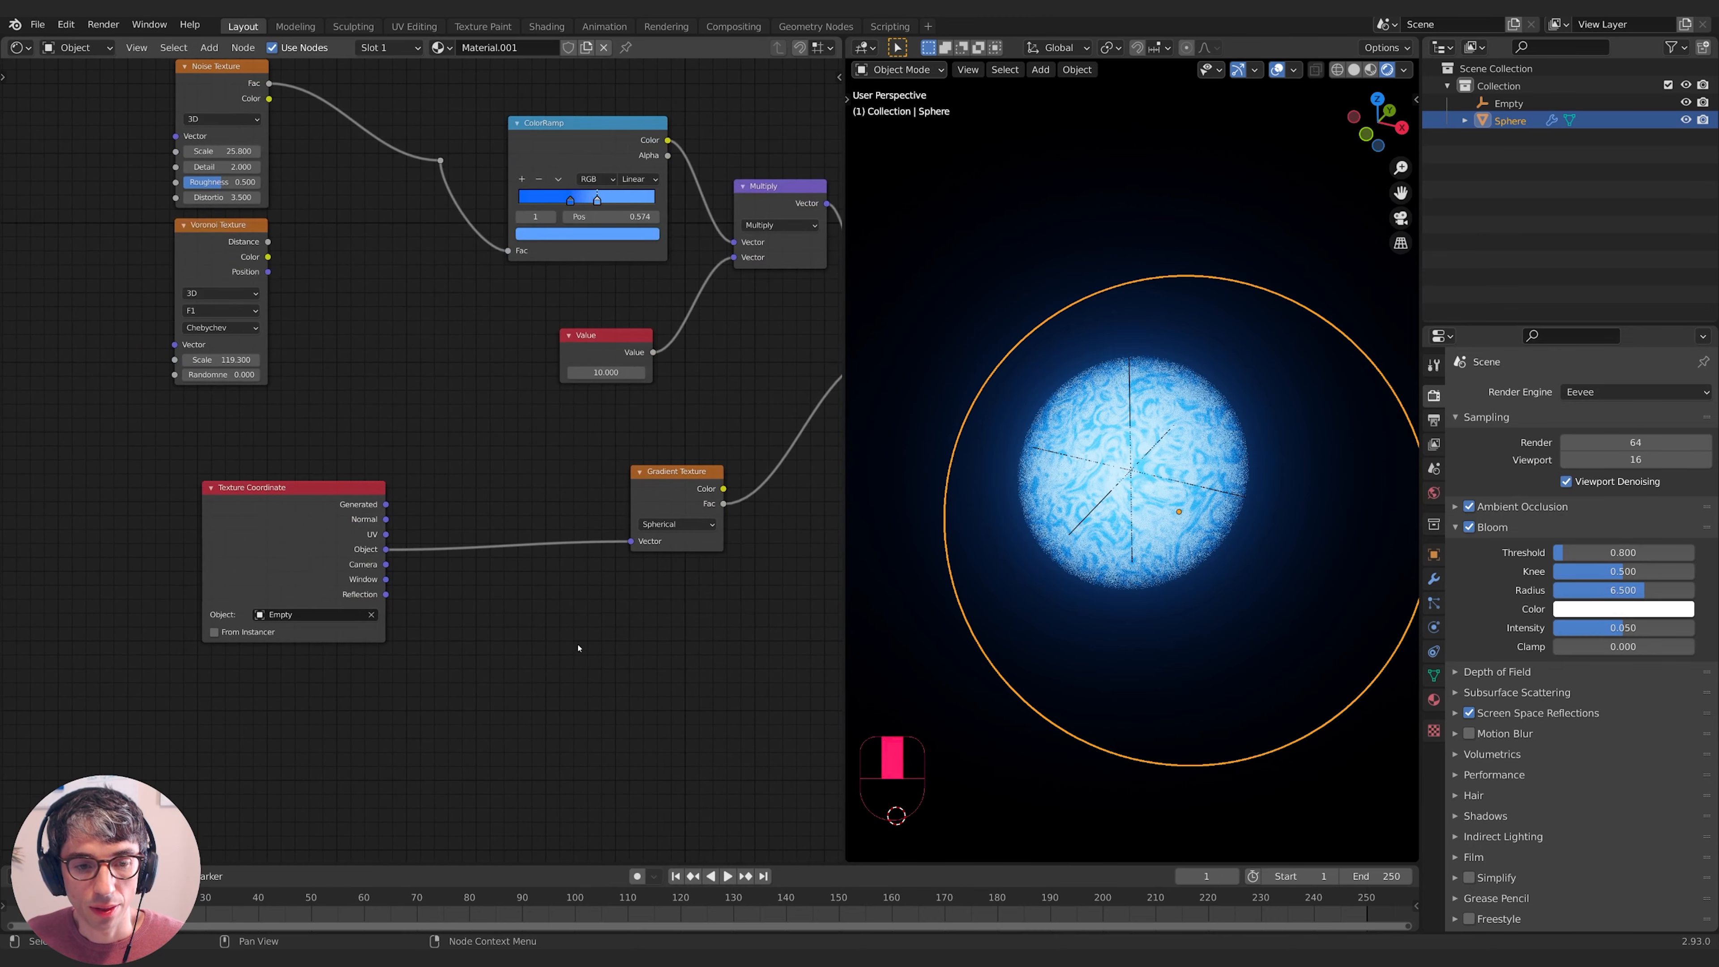
left_click_drag(313, 521, 299, 520)
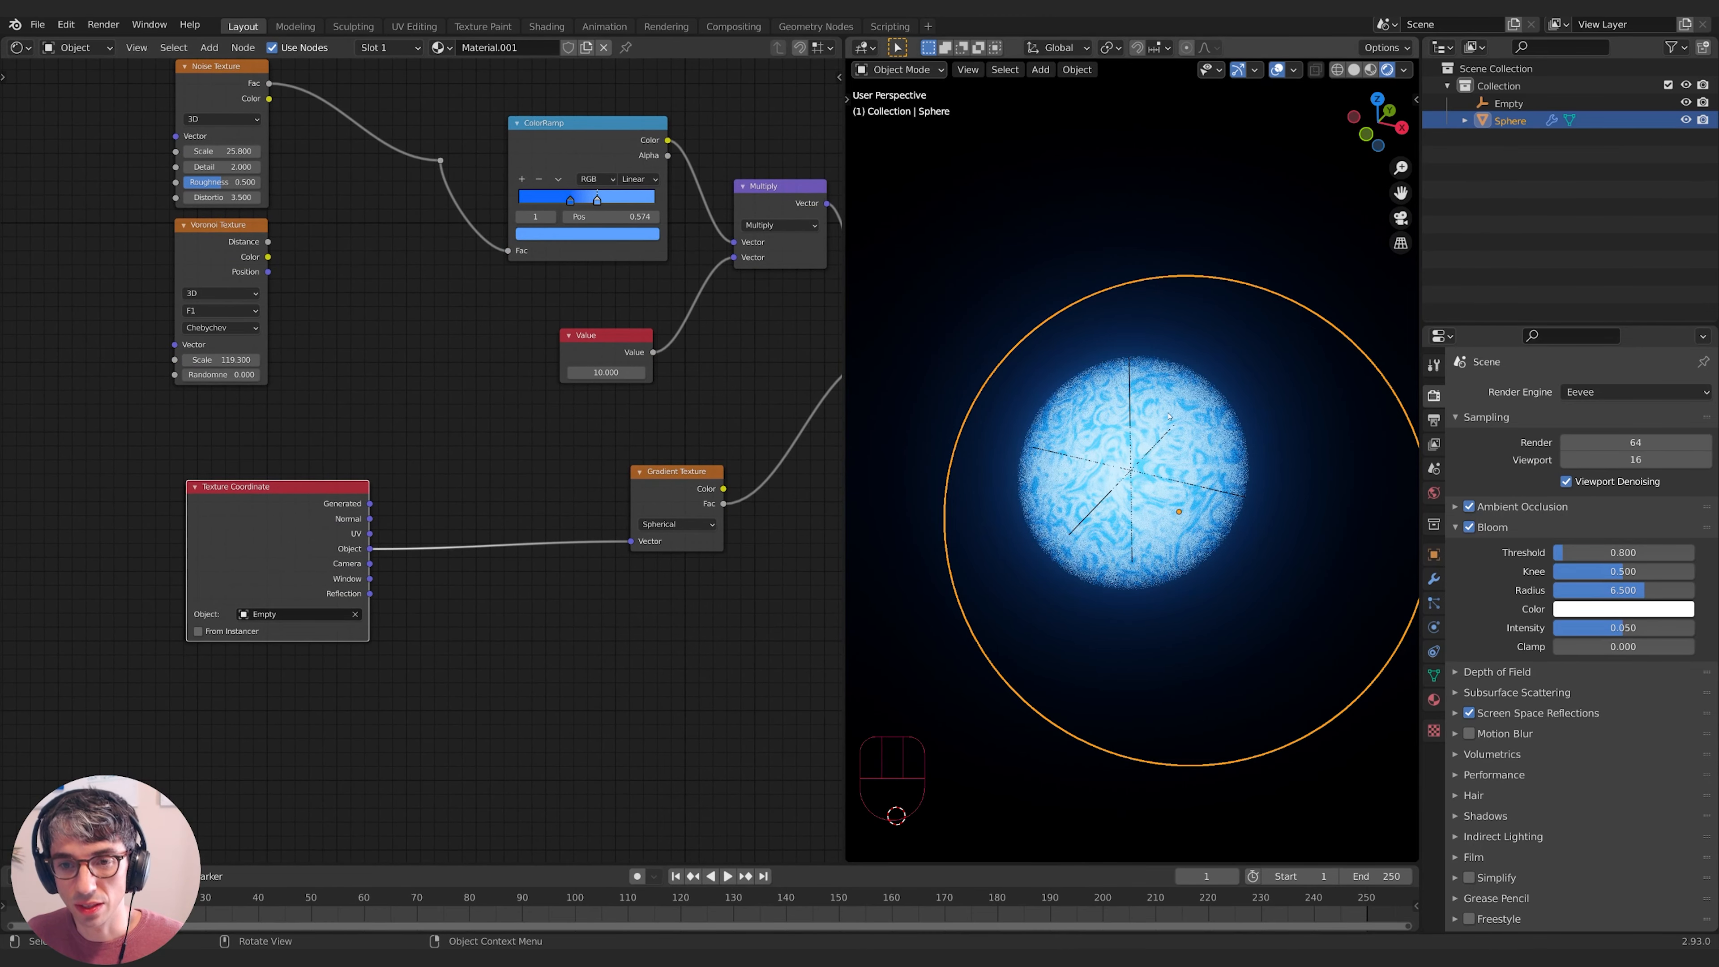
middle_click_drag(440, 670, 460, 656)
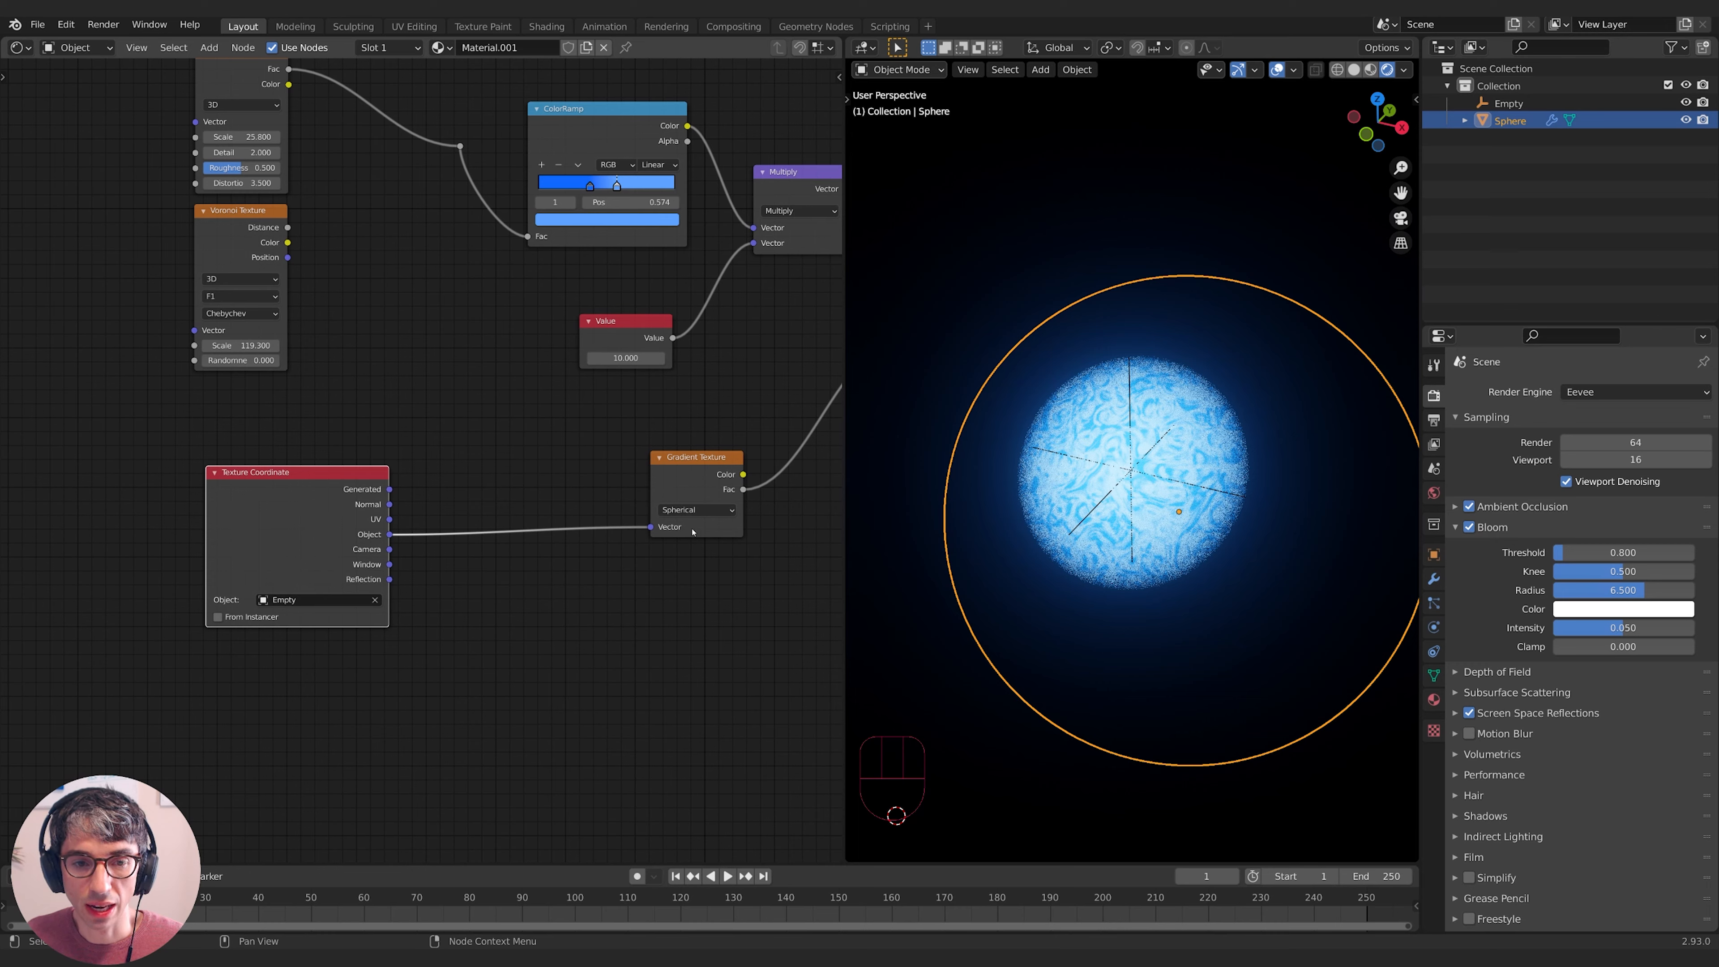
left_click_drag(693, 531, 676, 537)
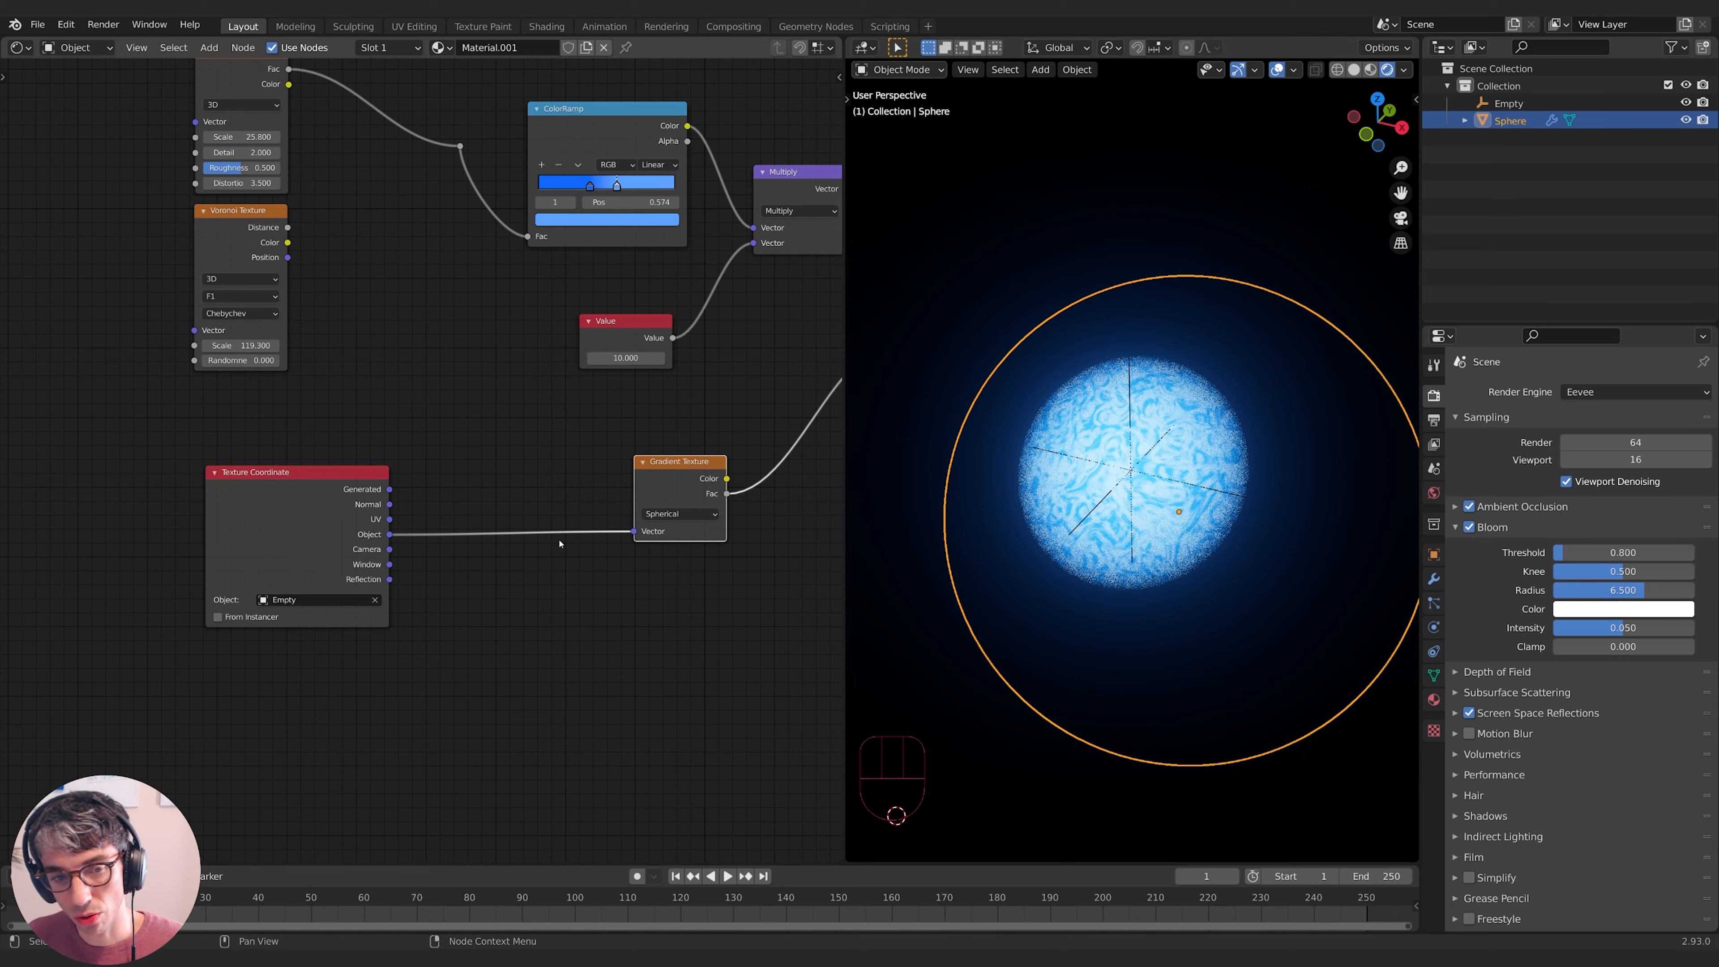
left_click_drag(269, 517, 223, 509)
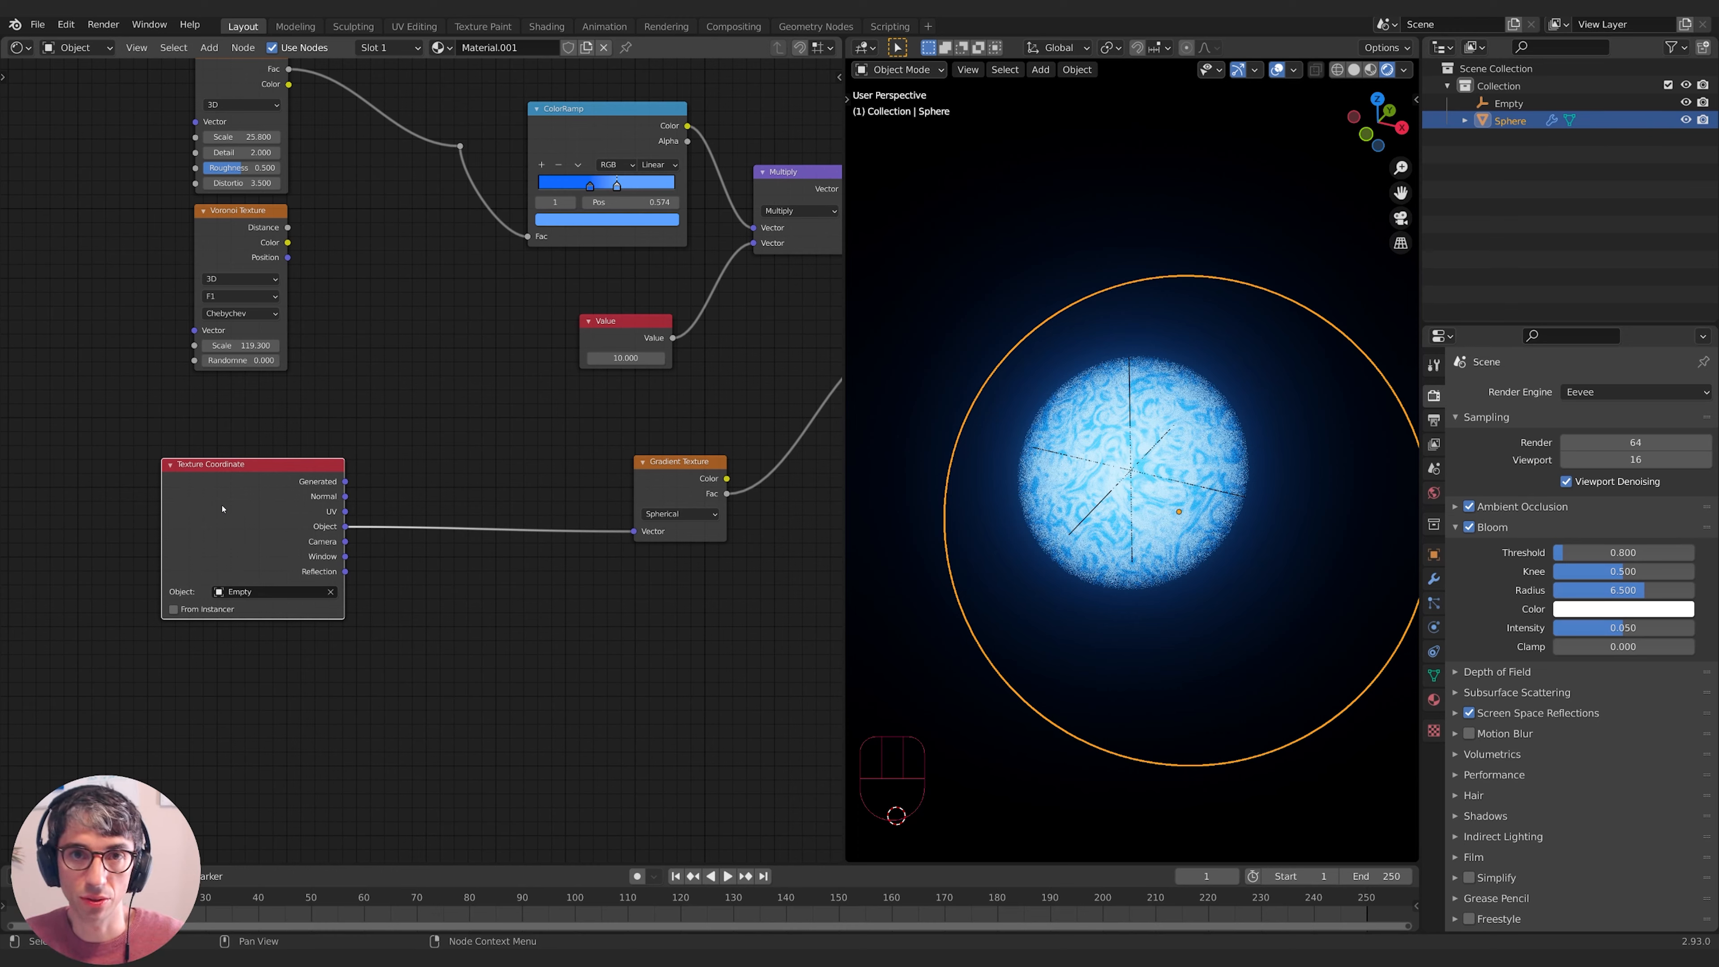
left_click_drag(233, 502, 235, 504)
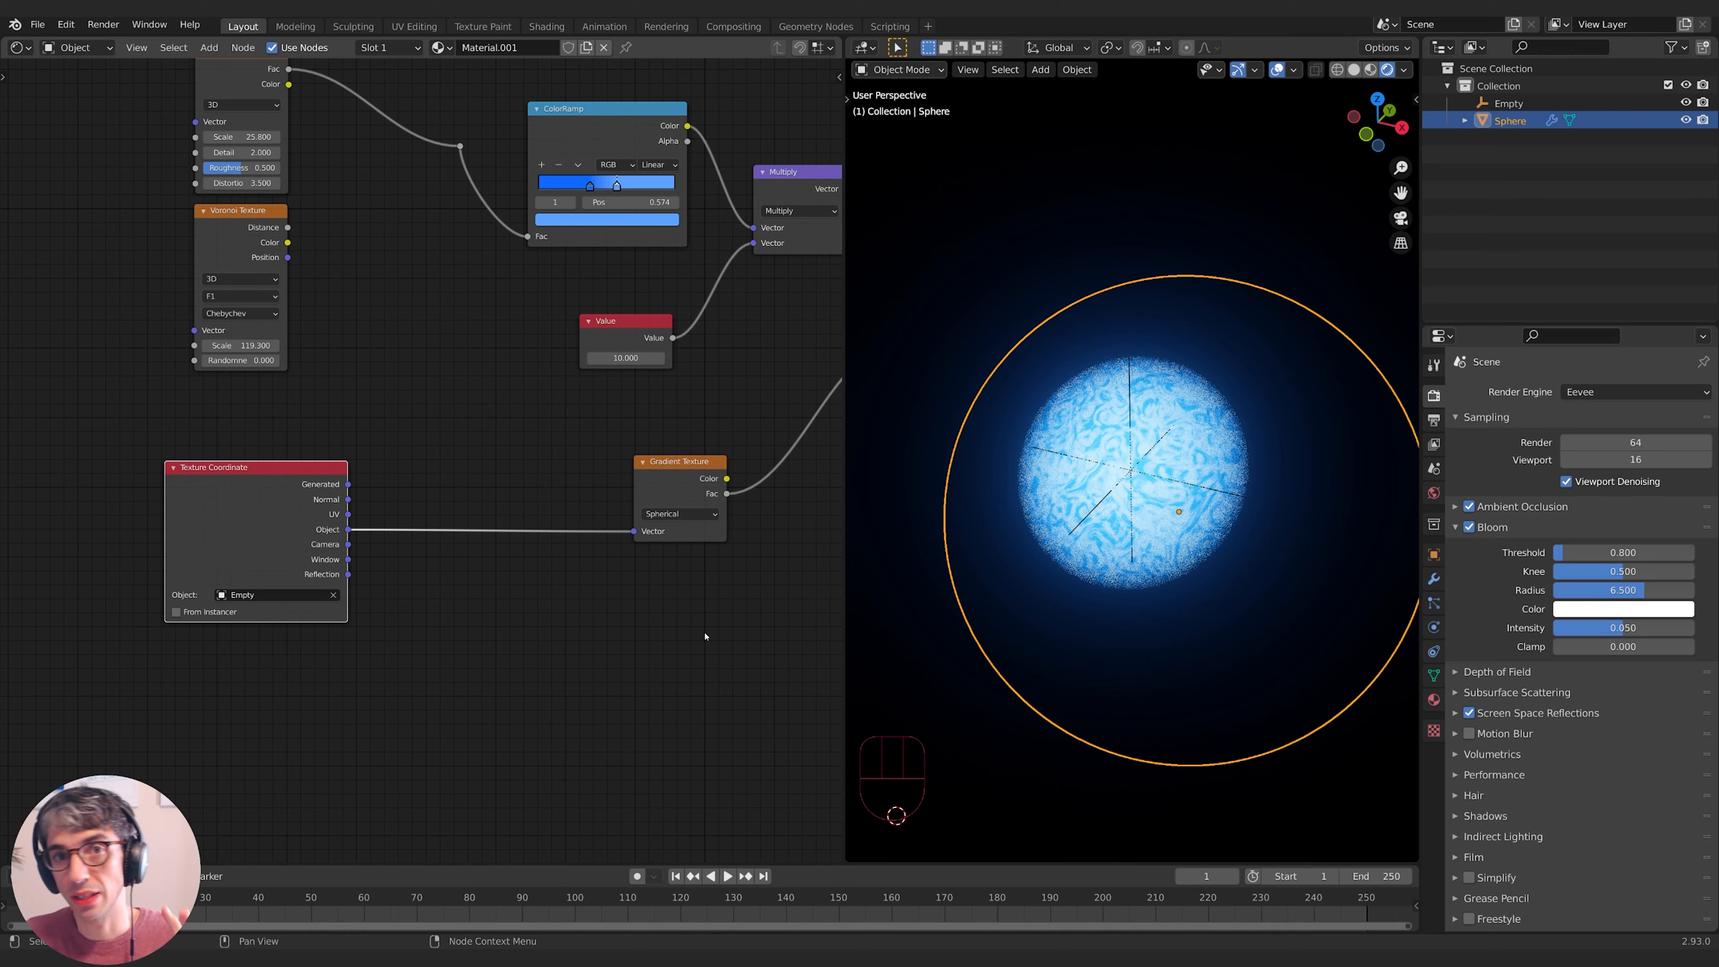
key("shift+a")
type("mix")
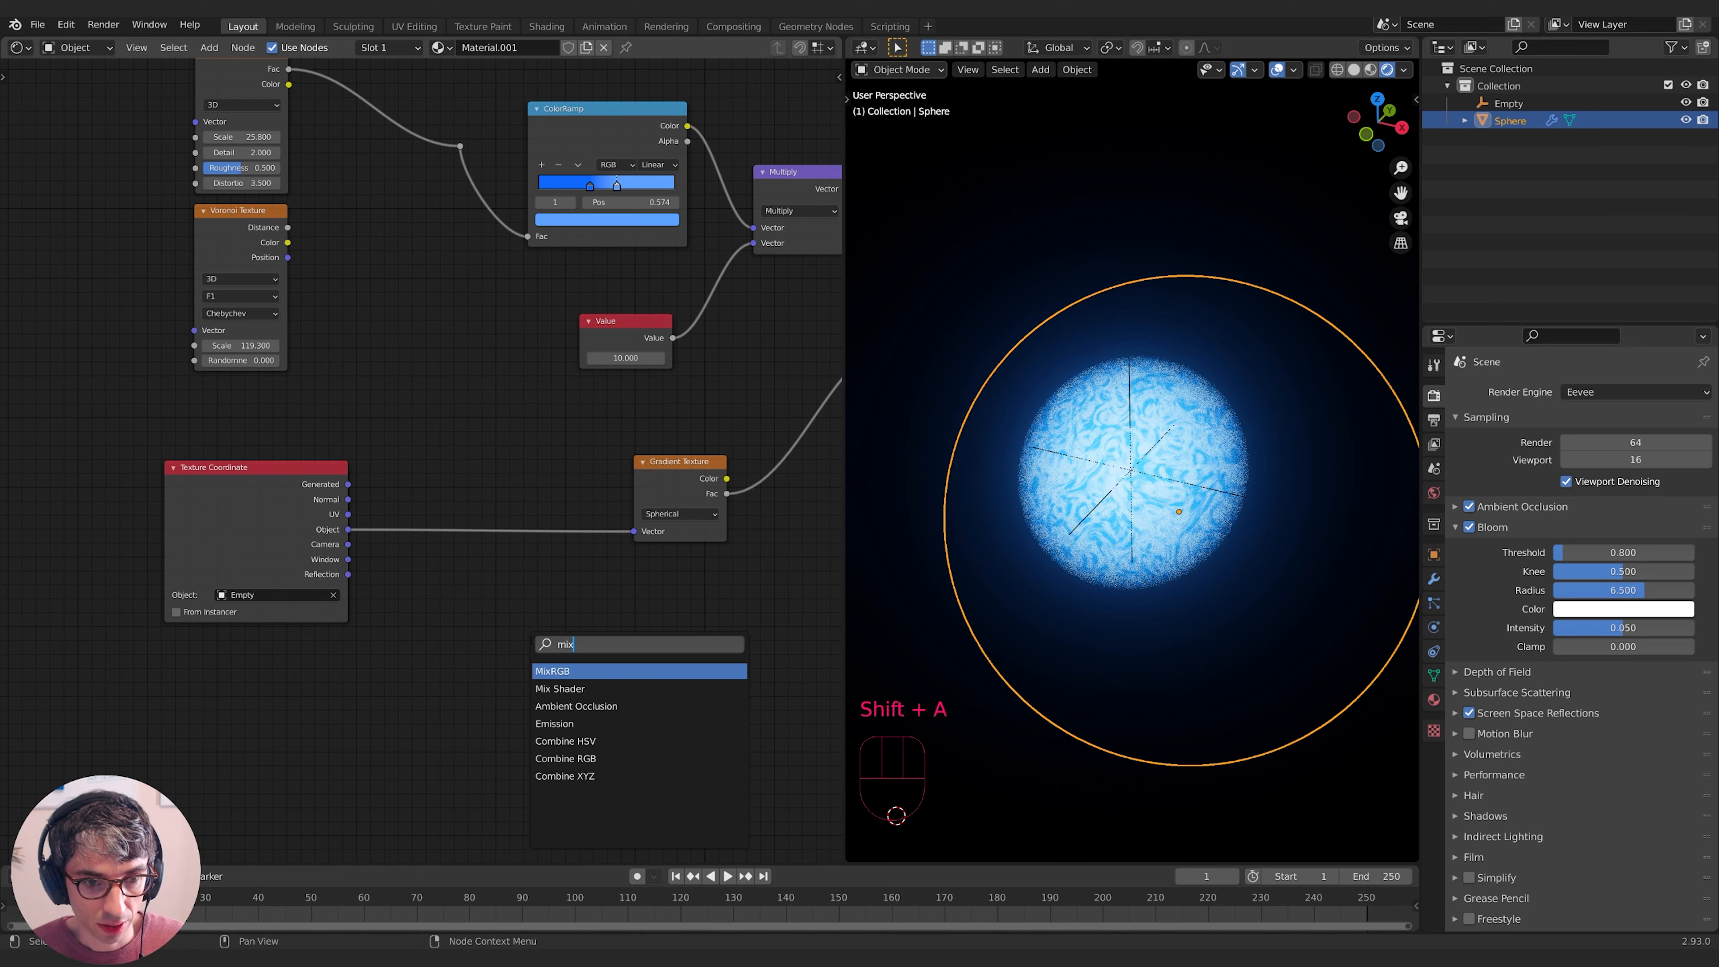
- Insert a MixRGB between coordinates and gradient, with a new Noise Texture feeding Color2
key("Return")
left_click(511, 617)
key("shift+a")
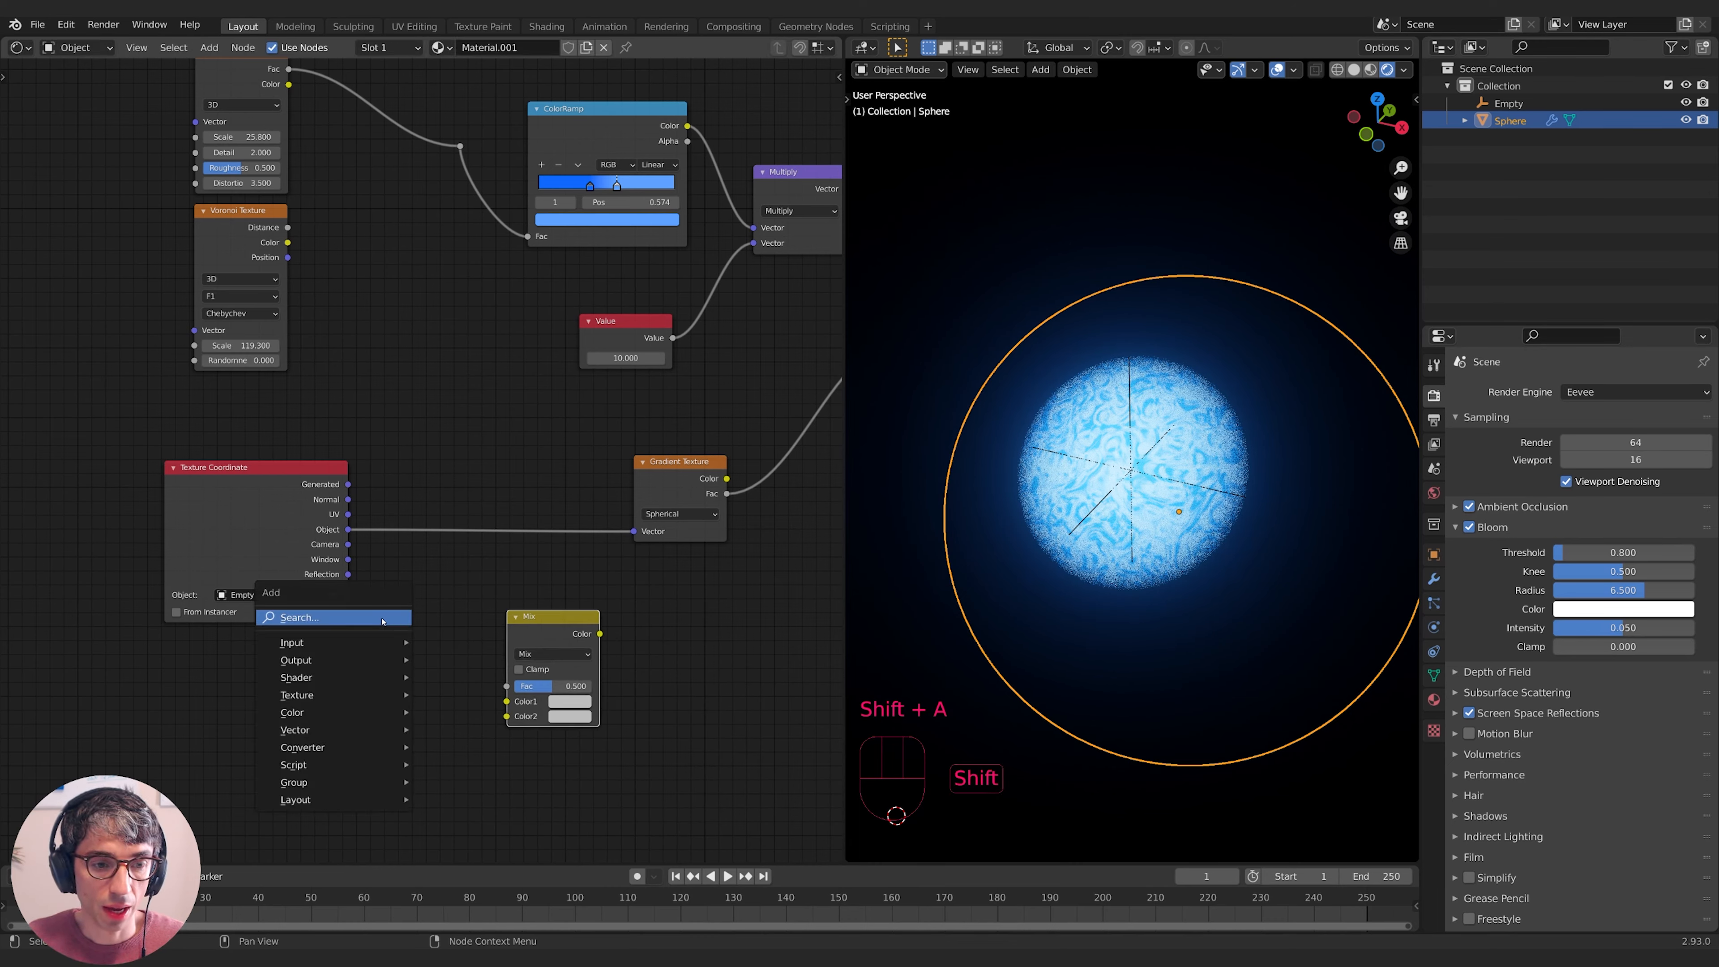
type("noise")
key("Down")
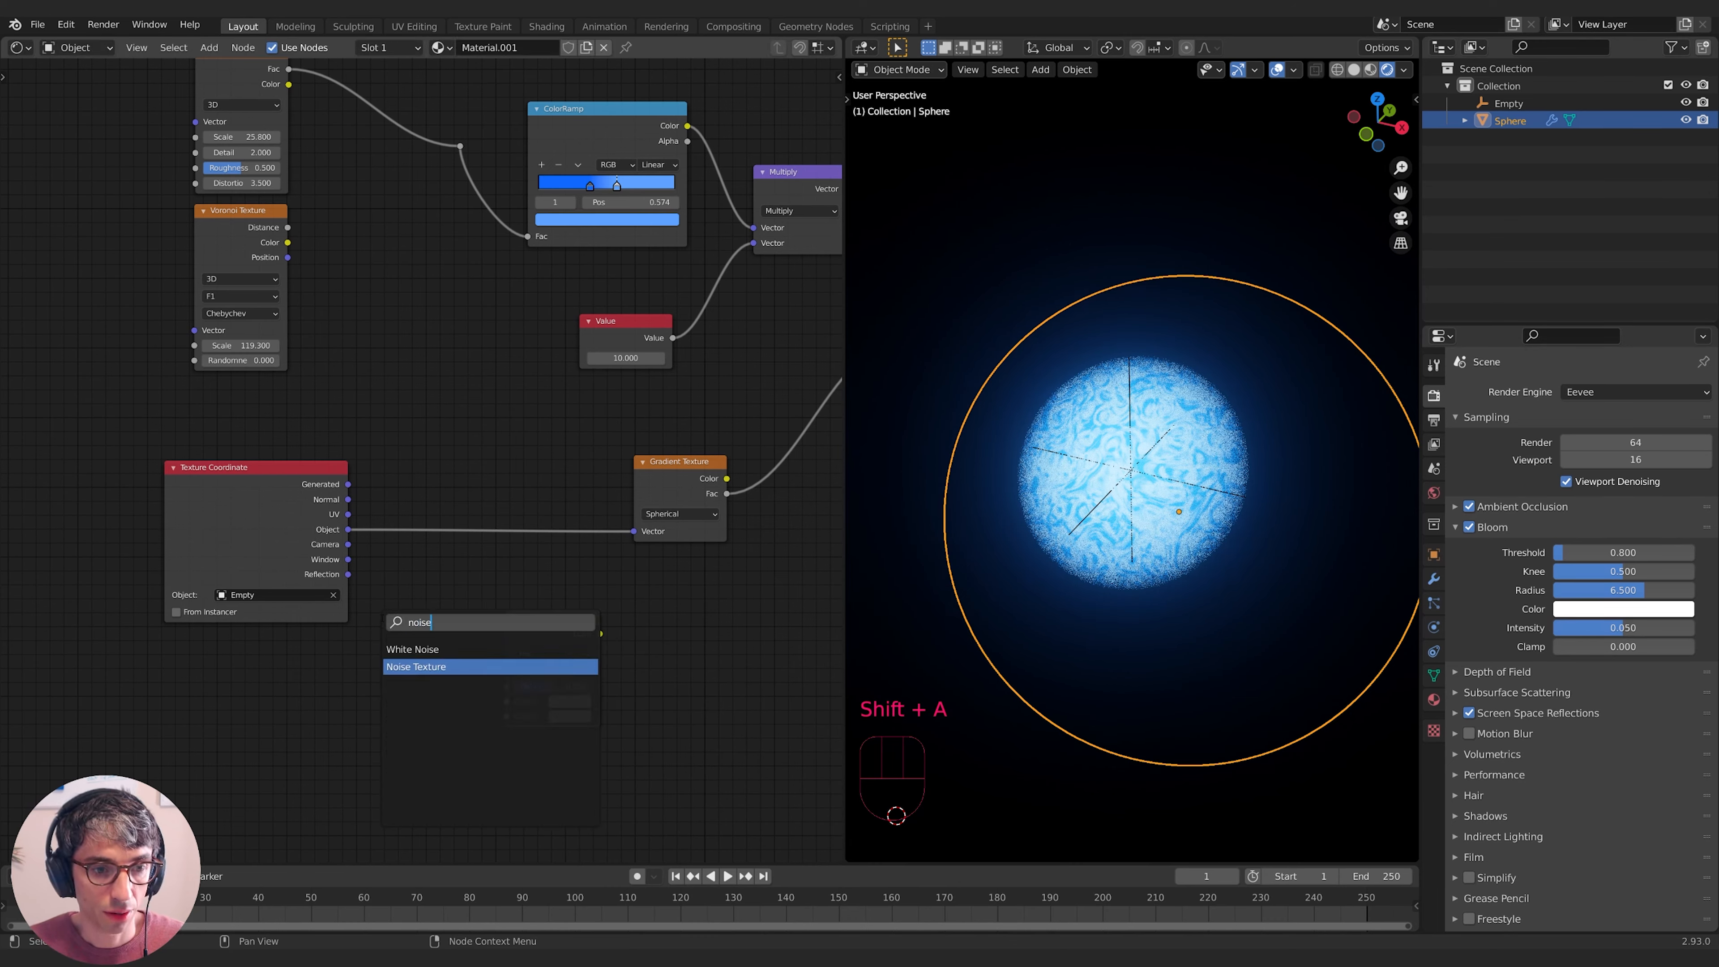
key("Return")
left_click(270, 677)
left_click_drag(547, 616, 514, 488)
left_click_drag(363, 702, 475, 587)
- Set the Mix factor to 0.275, raise the noise scale, and feed the top Noise Texture into Color2
left_click(542, 557)
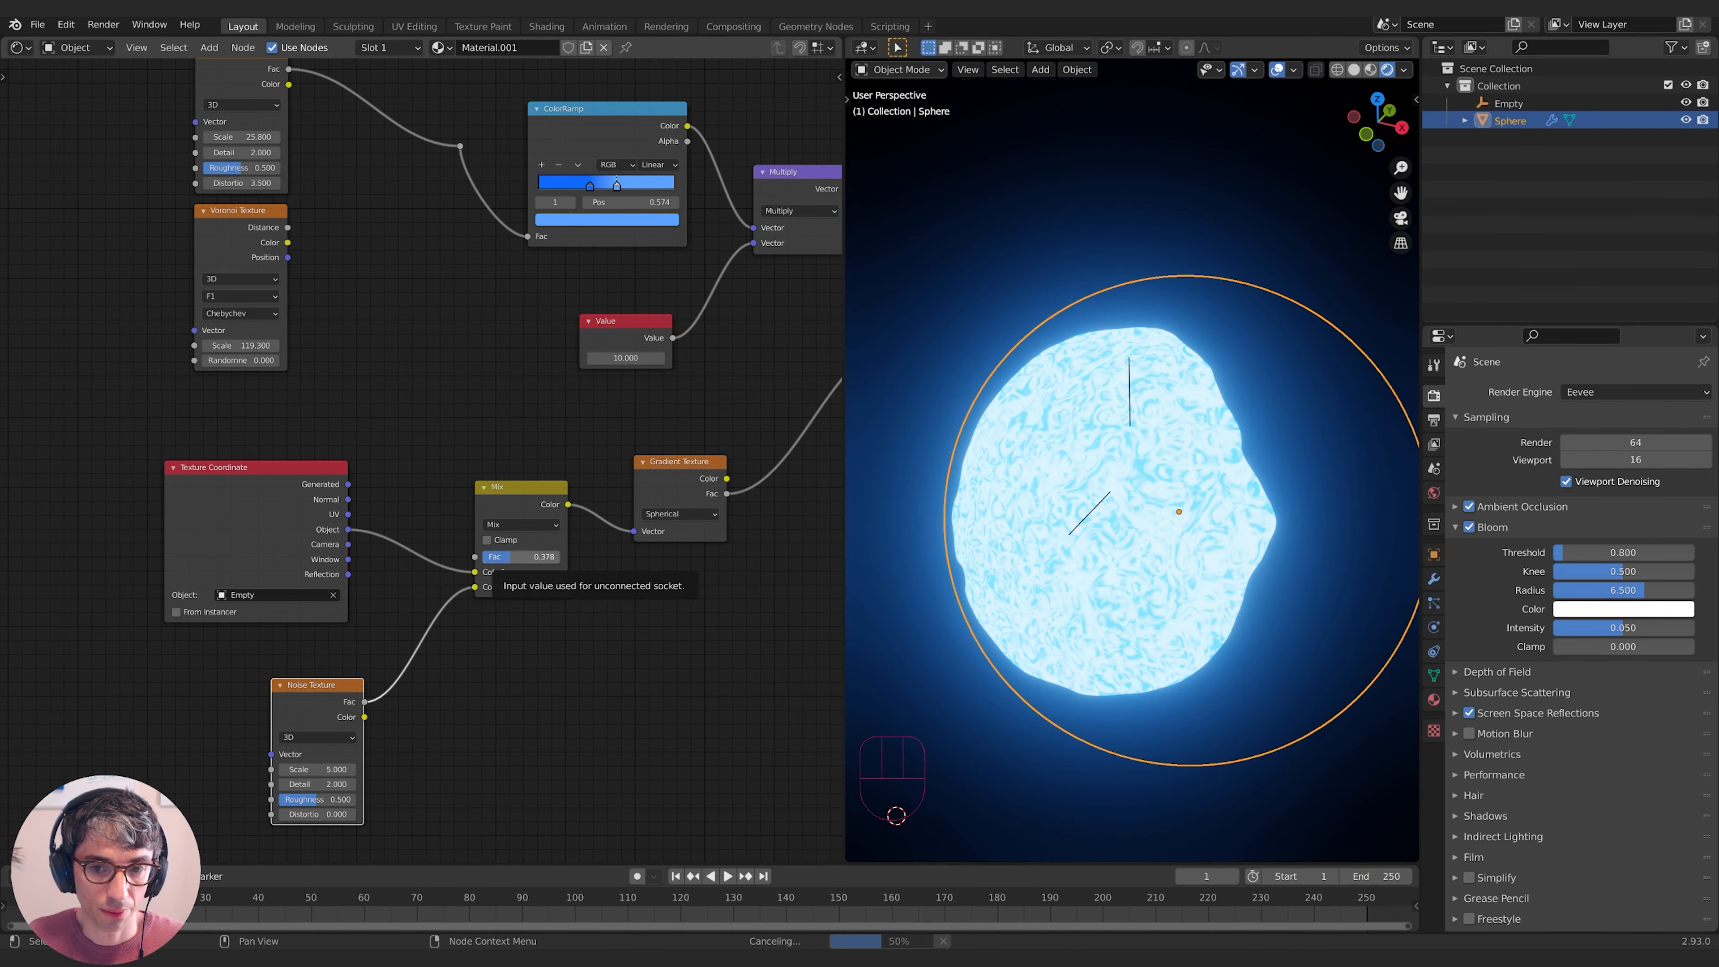
mouse_move(497, 558)
left_mouse_down()
mouse_move(515, 557)
mouse_move(477, 563)
mouse_move(526, 556)
left_mouse_up()
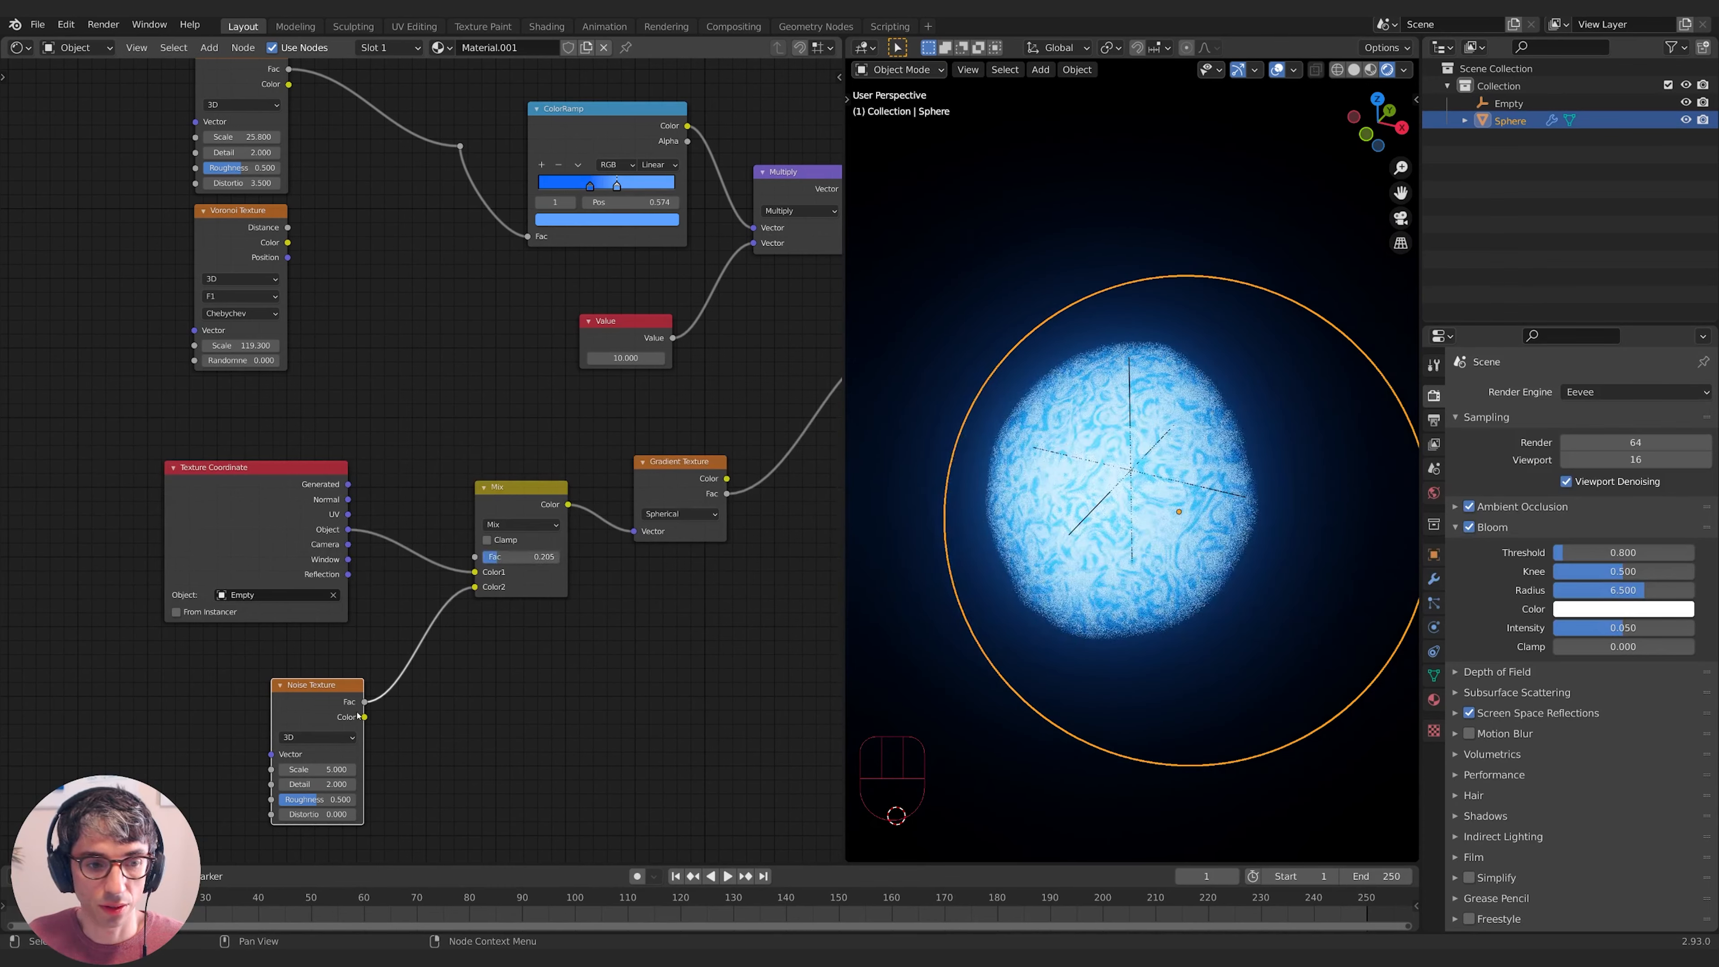
left_click_drag(316, 769, 370, 769)
left_click_drag(504, 557, 518, 556, "shift")
mouse_move(1042, 650)
middle_mouse_down()
mouse_move(1151, 647)
mouse_move(1072, 650)
middle_mouse_up()
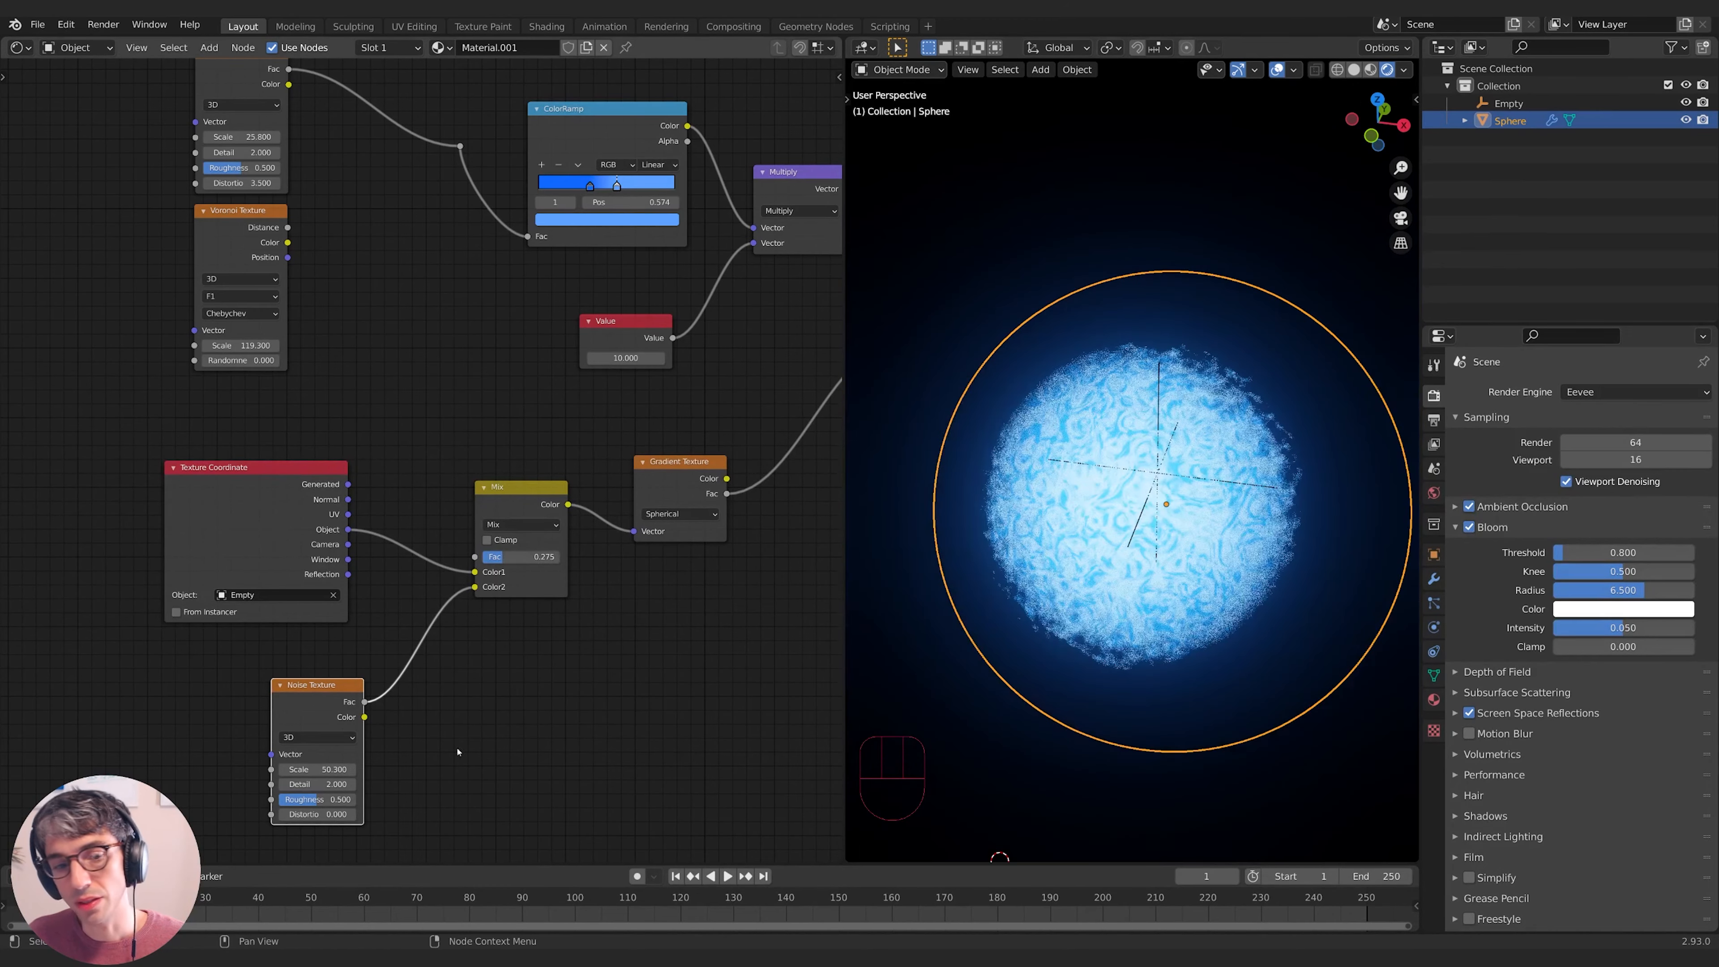
middle_click_drag(458, 752, 476, 731)
mouse_move(340, 664)
left_mouse_down()
mouse_move(362, 657)
mouse_move(347, 657)
left_mouse_up()
middle_click_drag(408, 349, 331, 413)
left_click_drag(269, 95, 454, 611)
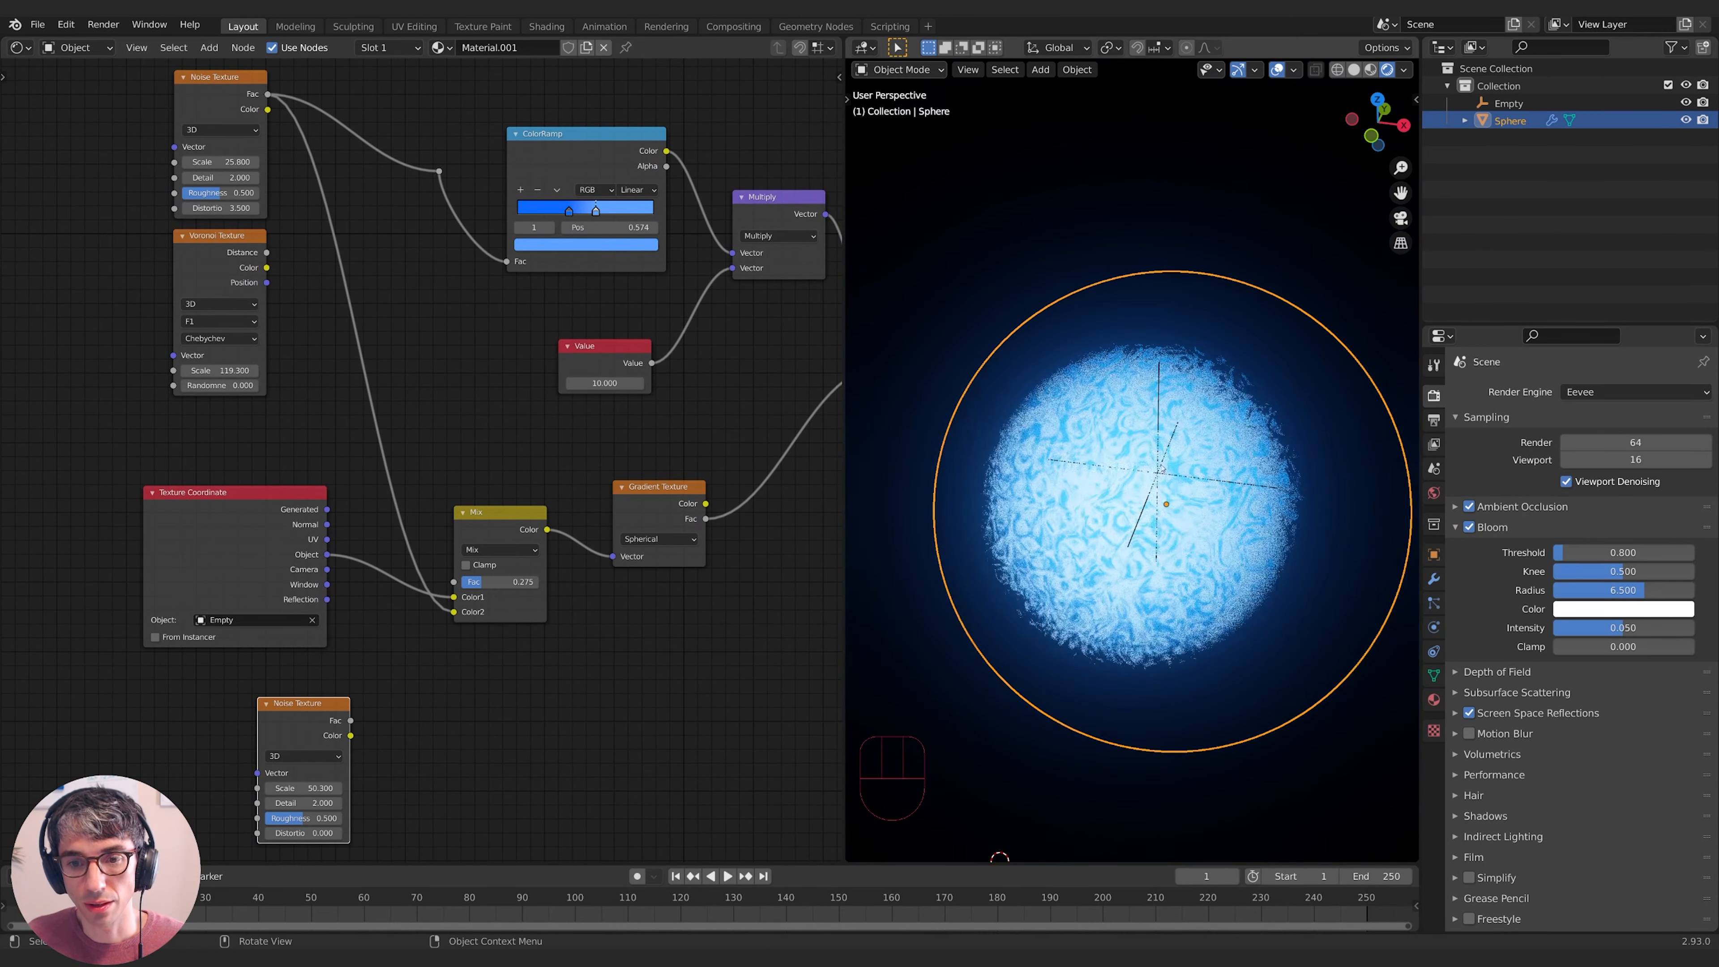
- Route the noise link through a reroute into Mix Color2 and connect Voronoi Distance to it
middle_click_drag(438, 227, 465, 225)
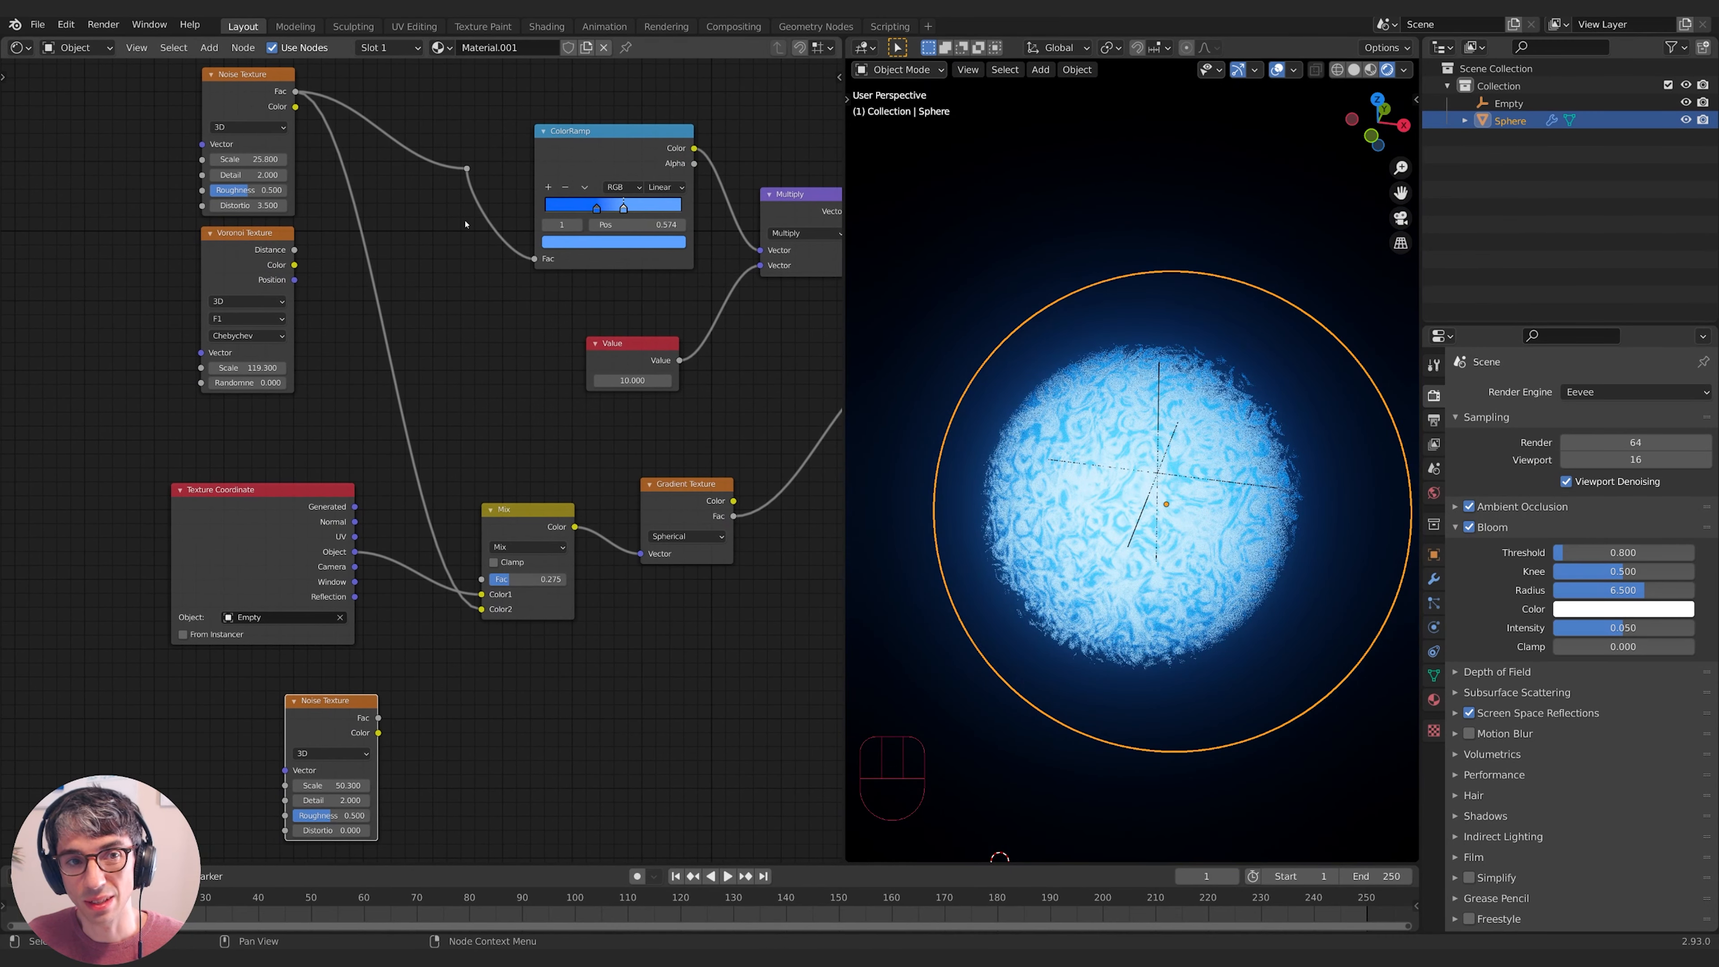
left_click_drag(467, 169, 467, 474)
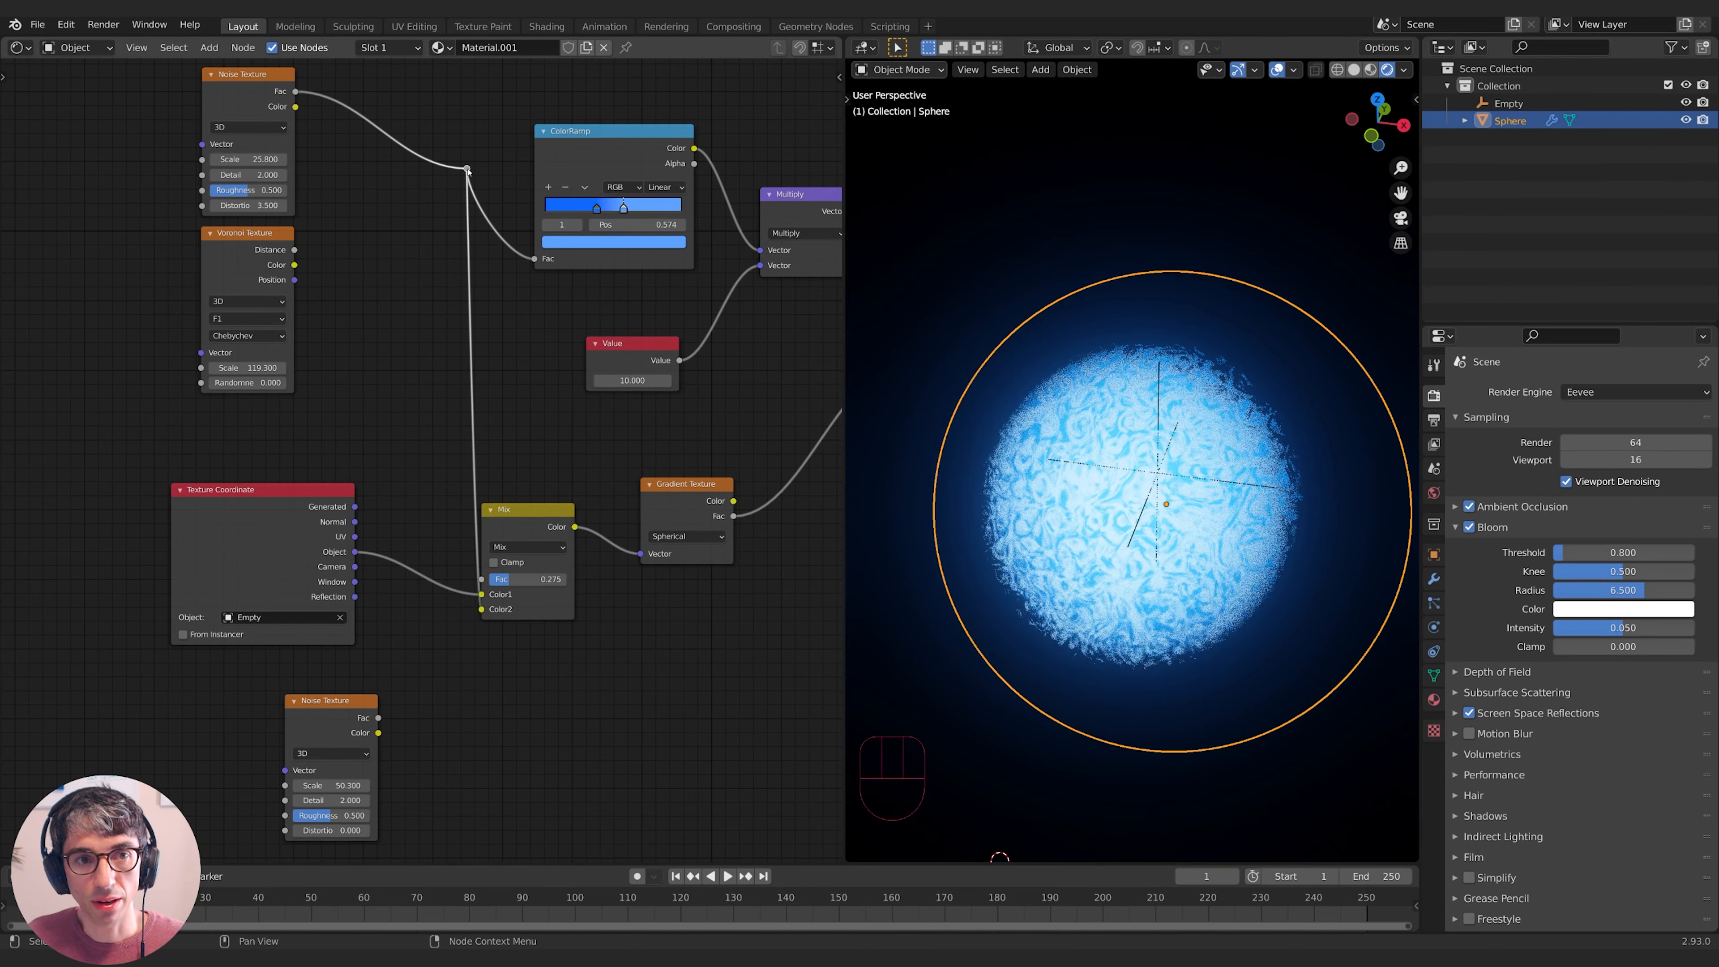
left_click(467, 170)
key("g")
left_click(415, 357)
middle_click_drag(414, 356, 469, 323)
left_click_drag(348, 216, 462, 310)
middle_click_drag(1265, 492, 1127, 558)
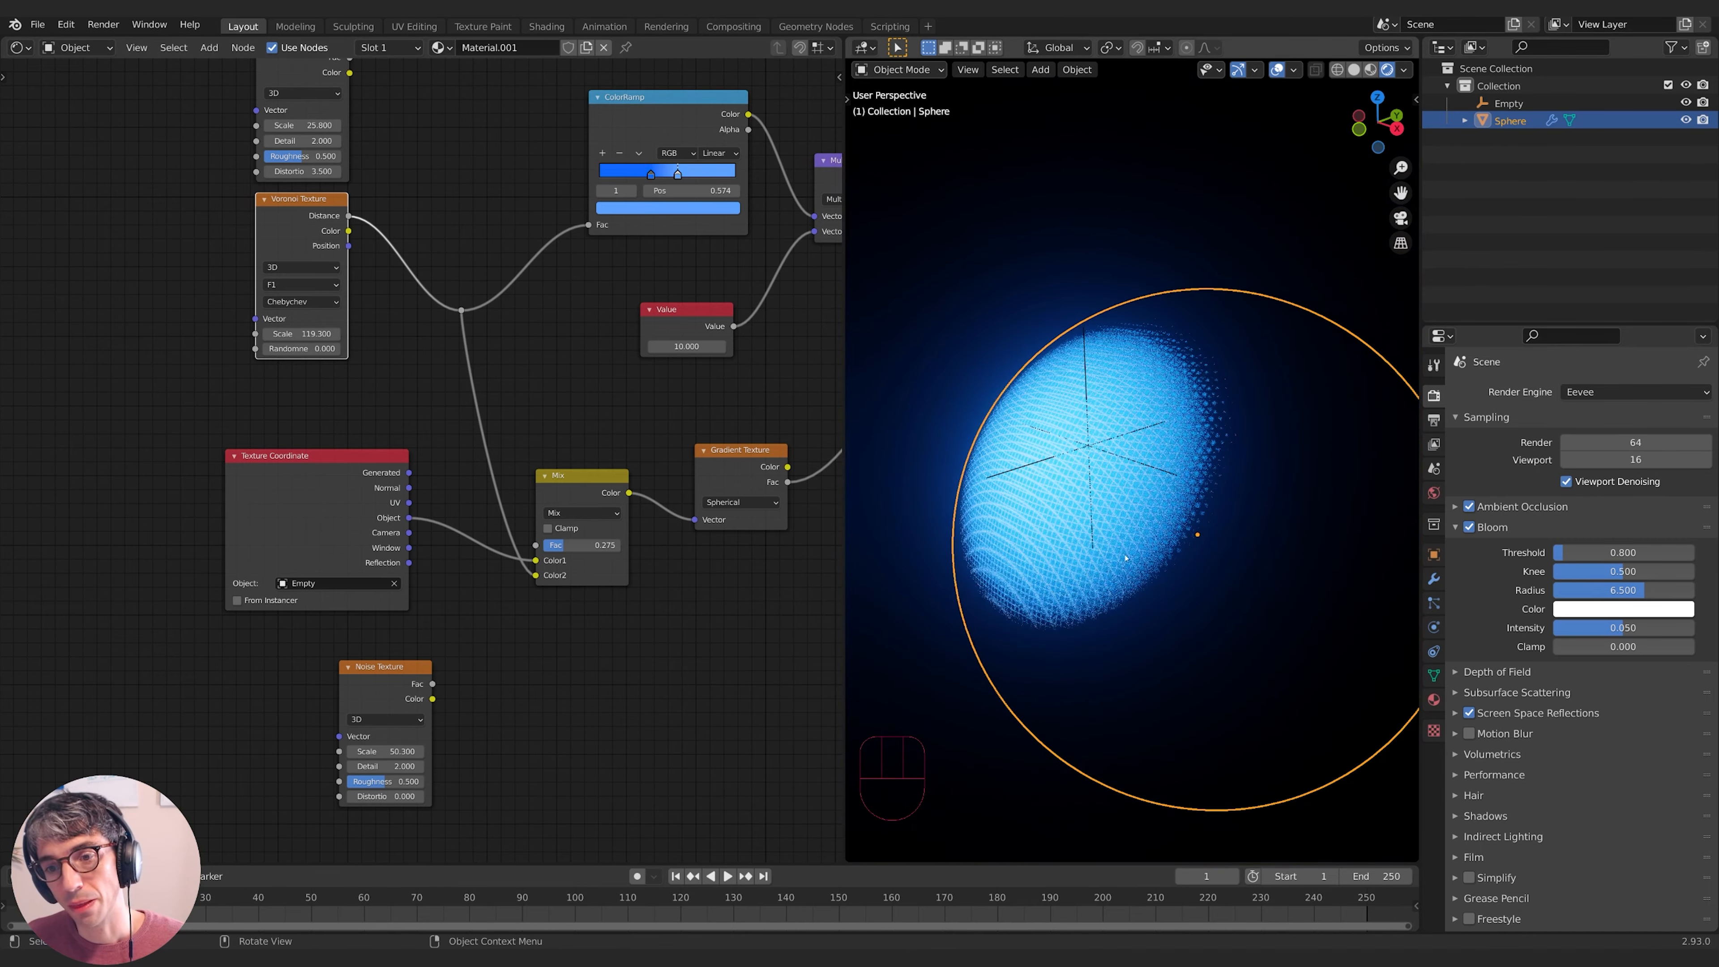
middle_click_drag(1020, 557, 1110, 565)
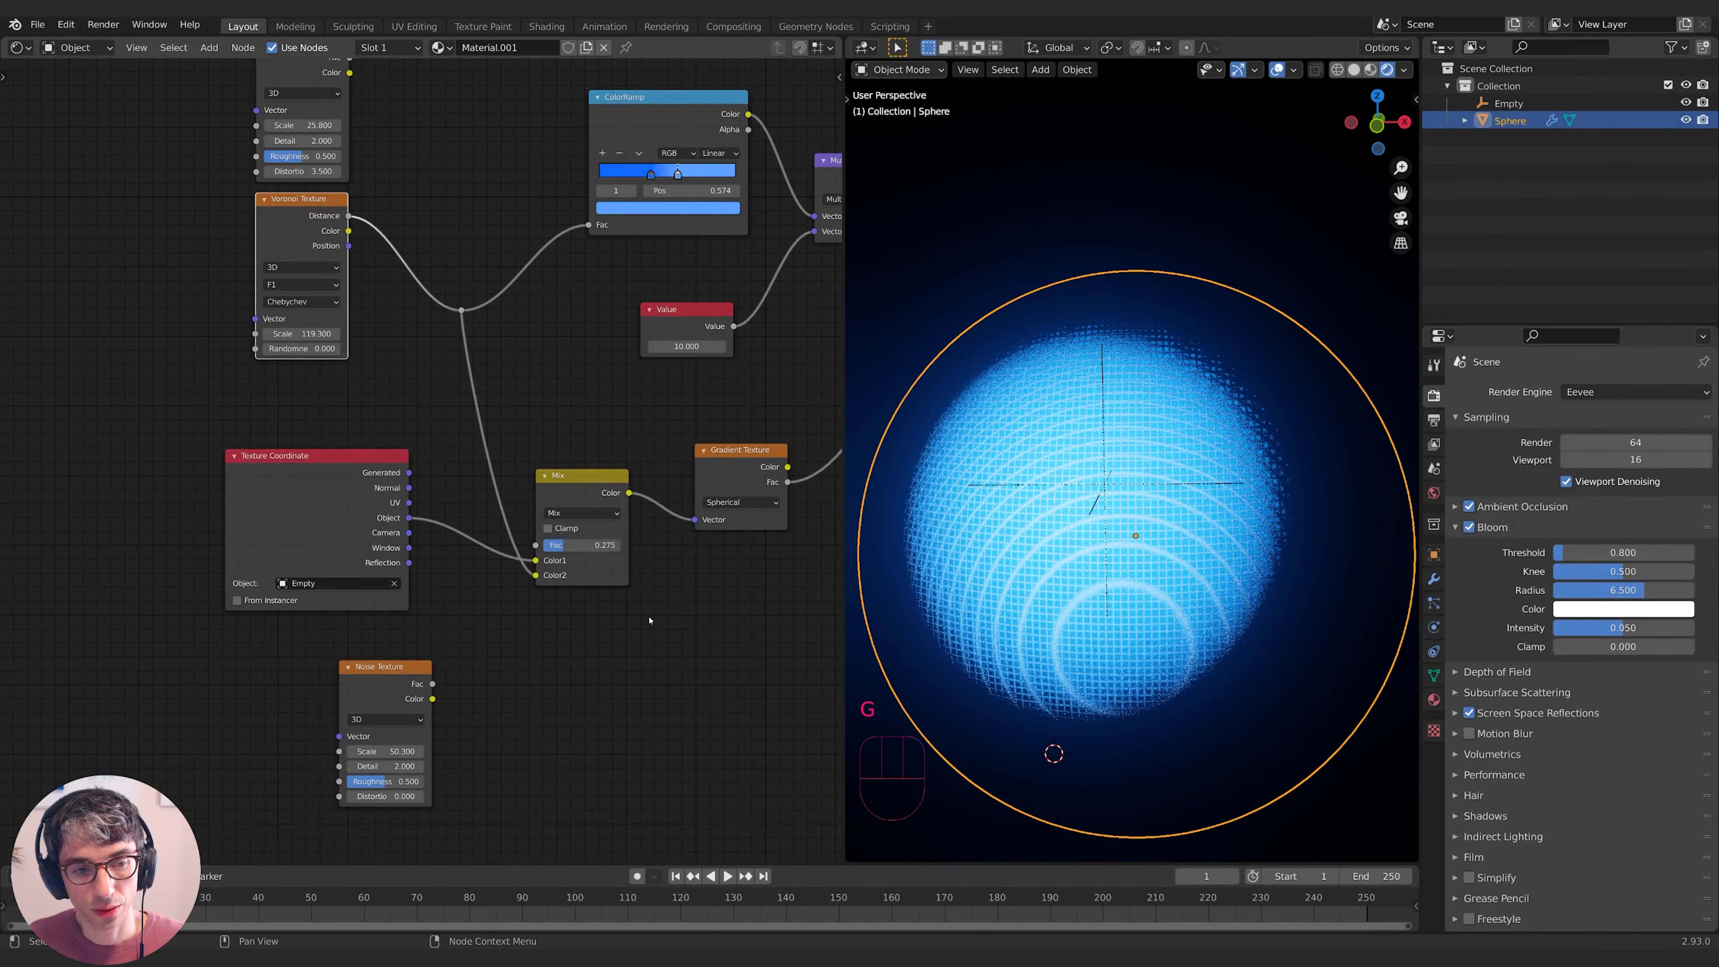
middle_click_drag(327, 178, 335, 253)
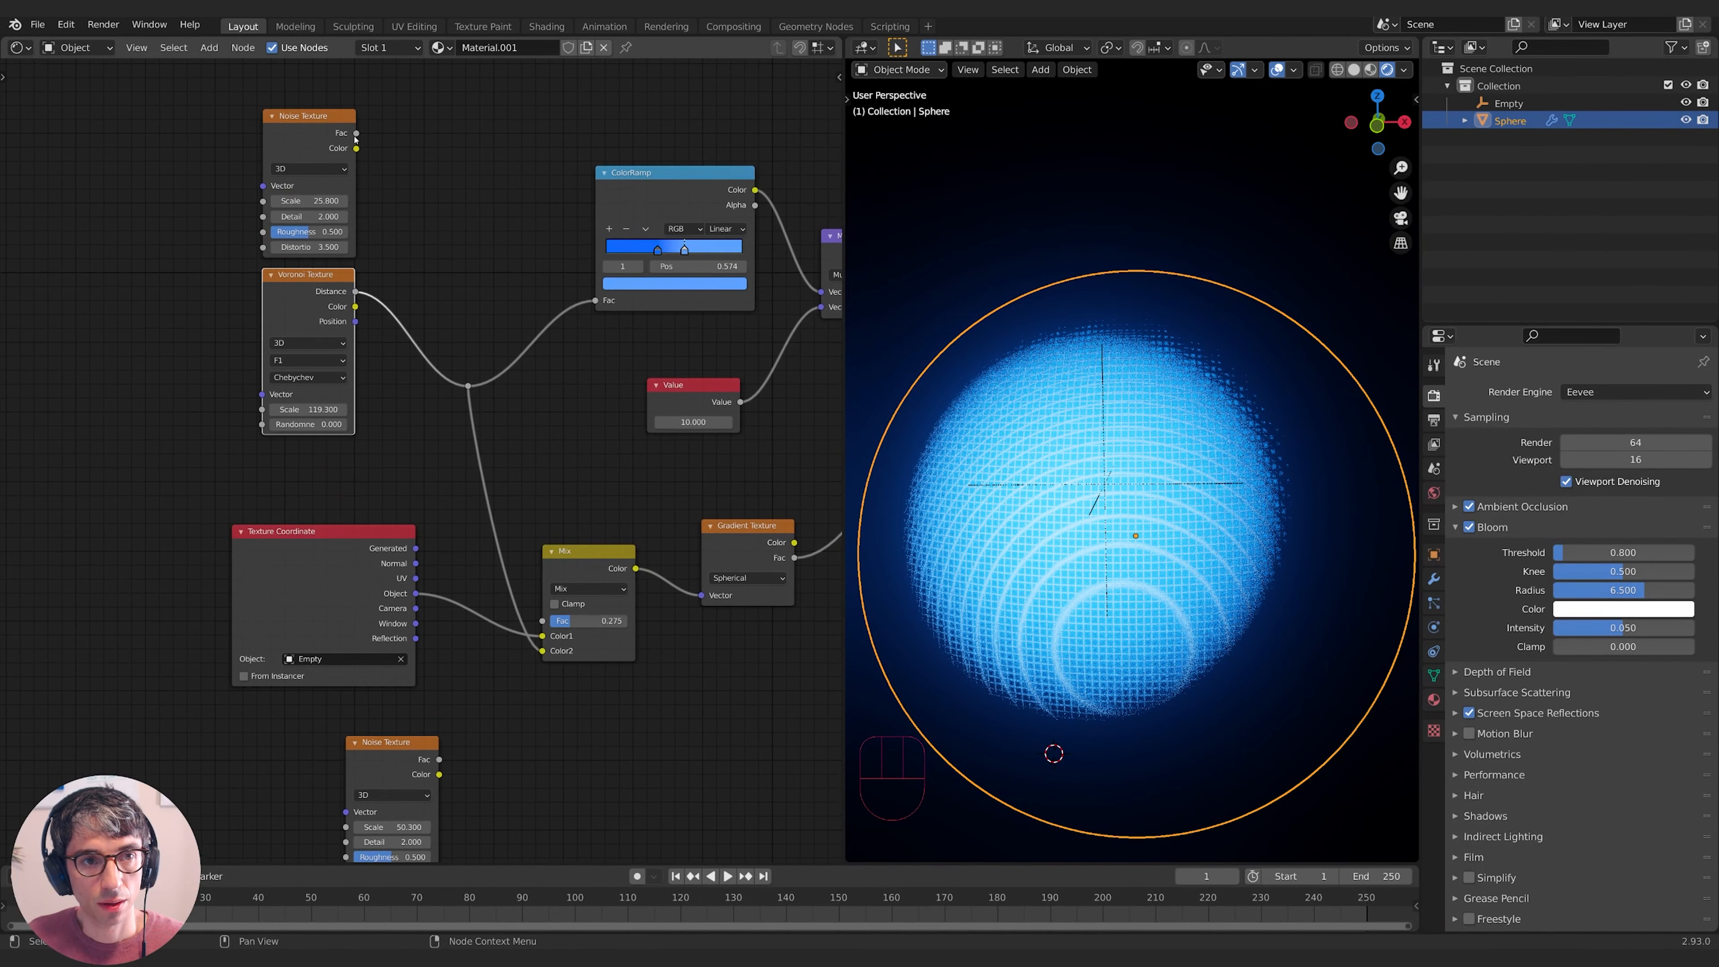
left_click_drag(356, 133, 468, 385)
middle_click_drag(497, 407, 627, 513)
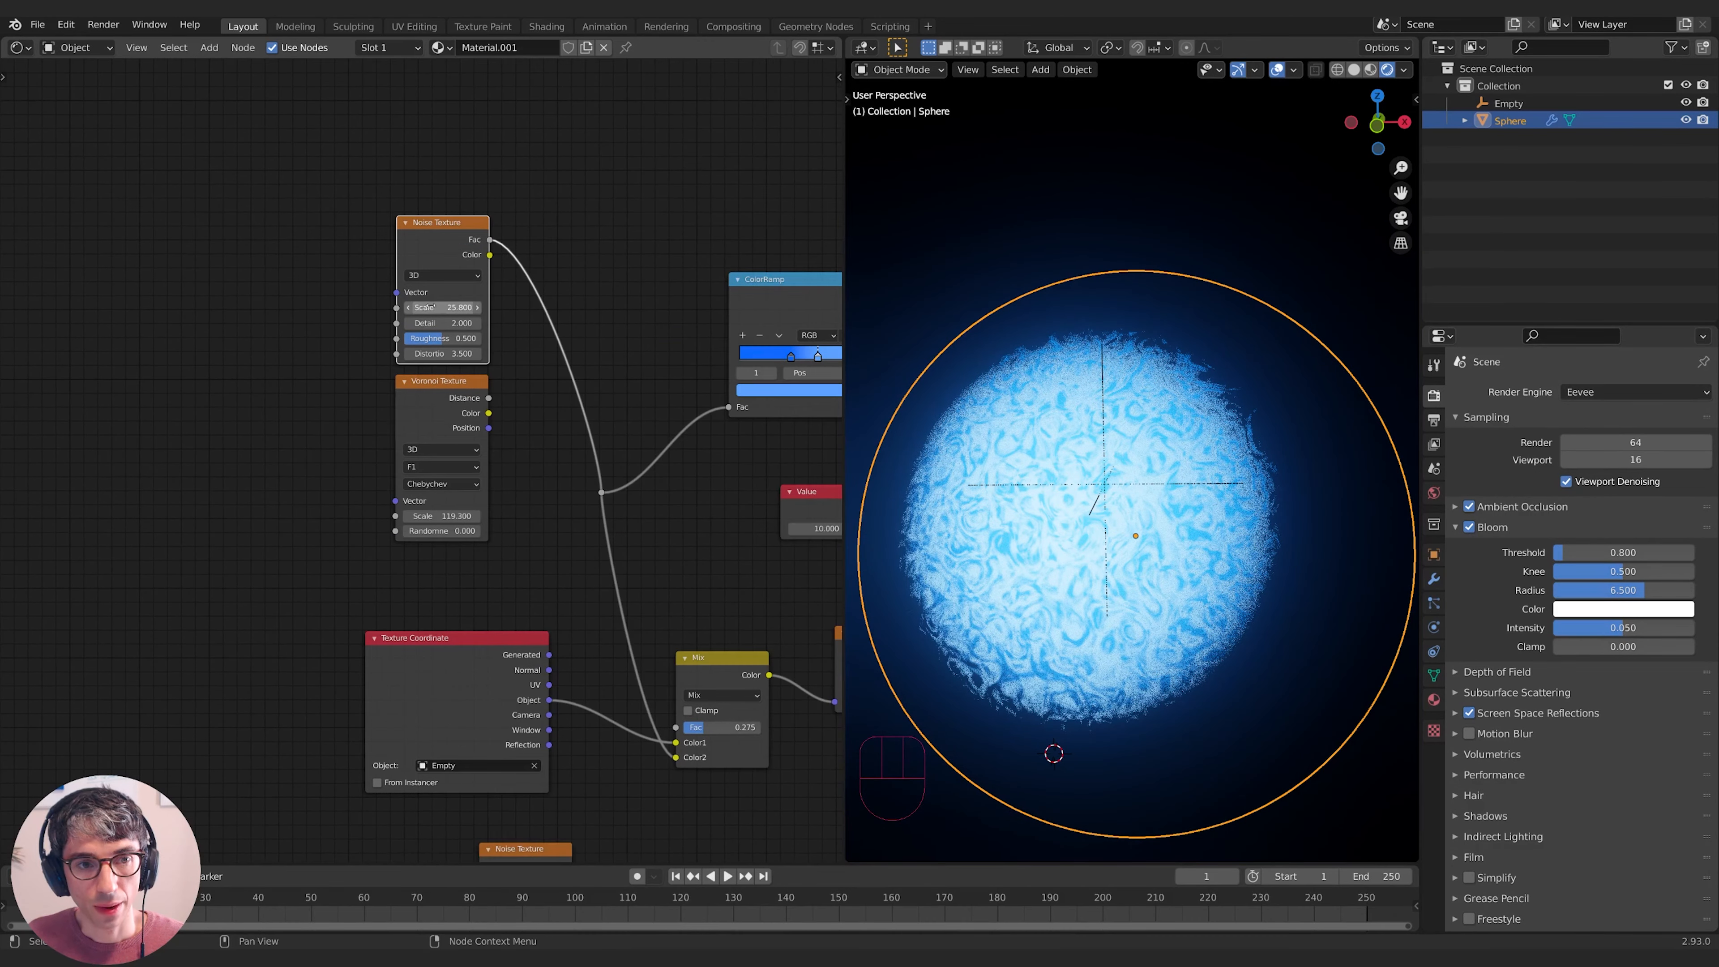
- Switch the Noise Texture to 4D and drive its W value with #frame
left_click(462, 276)
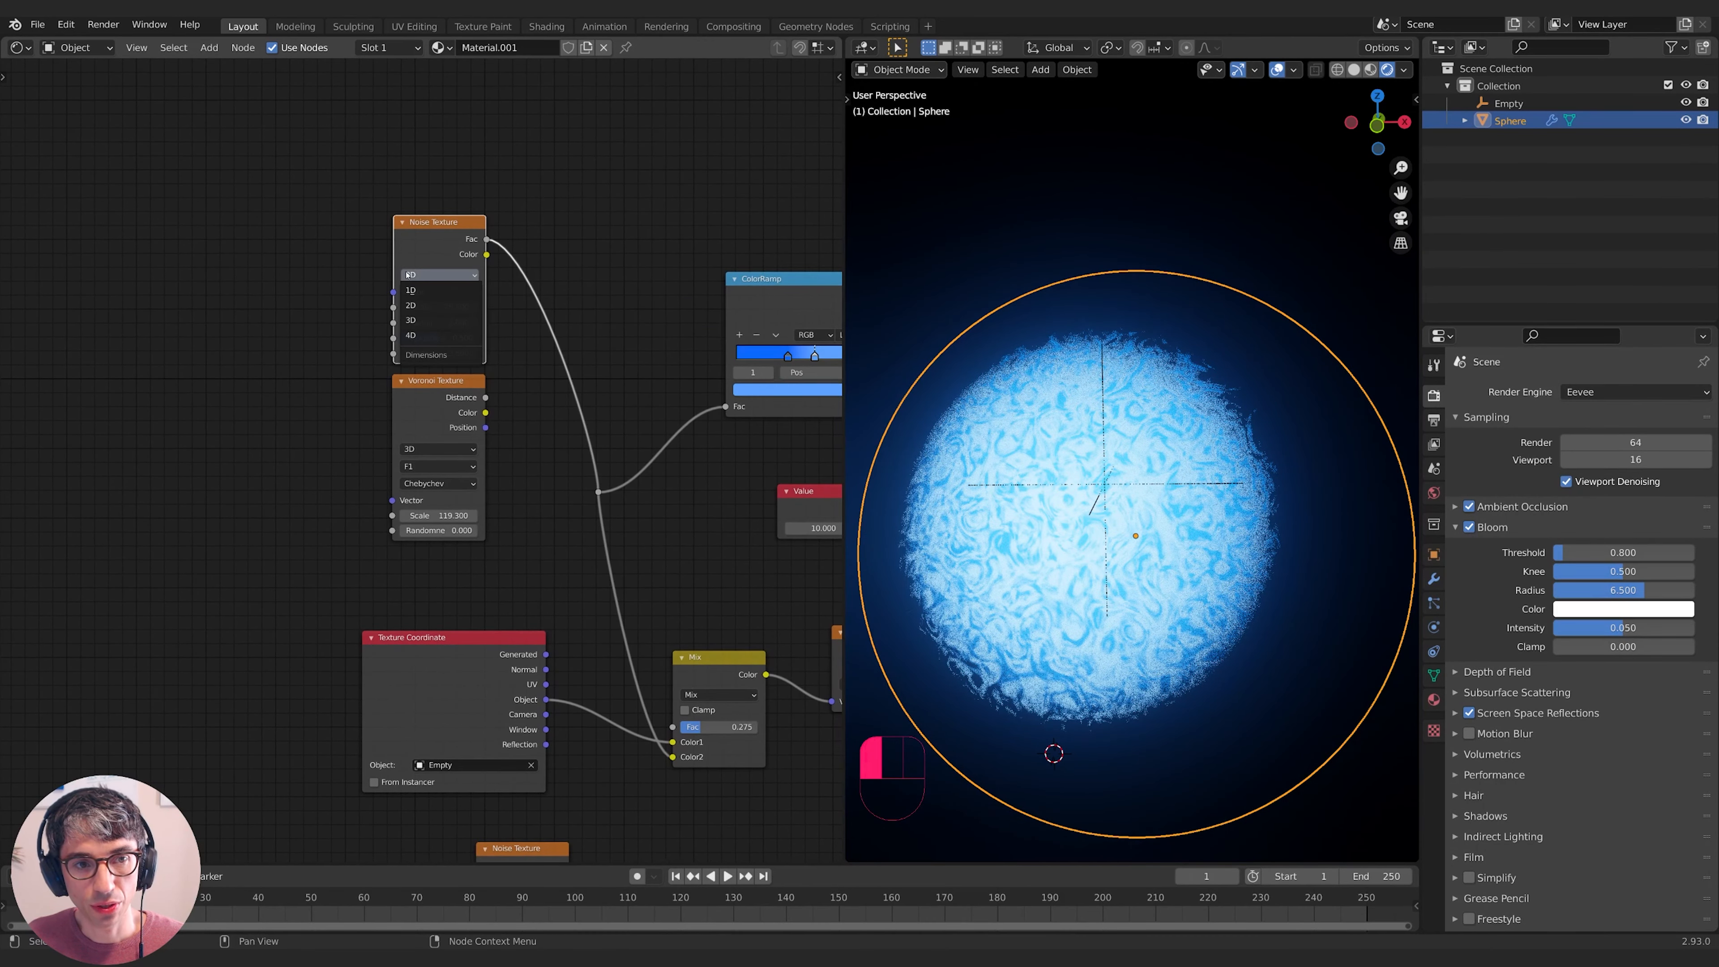
left_click(411, 334)
left_click_drag(441, 308, 487, 307, "shift")
left_click(441, 307)
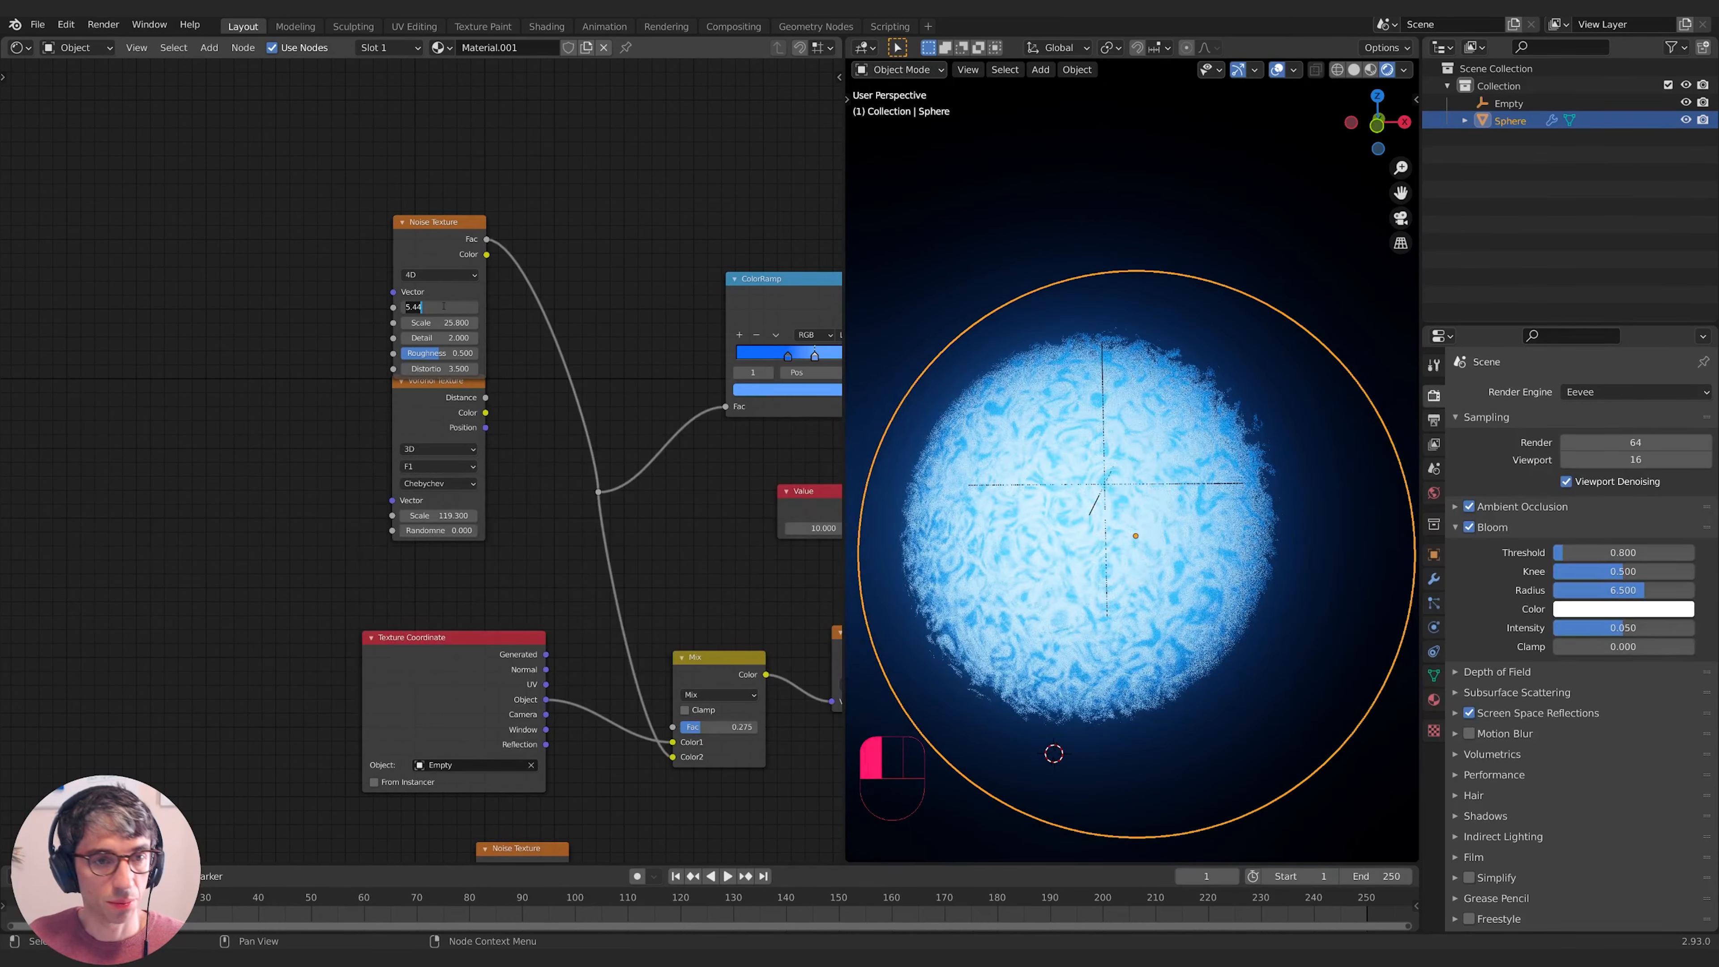
type("#")
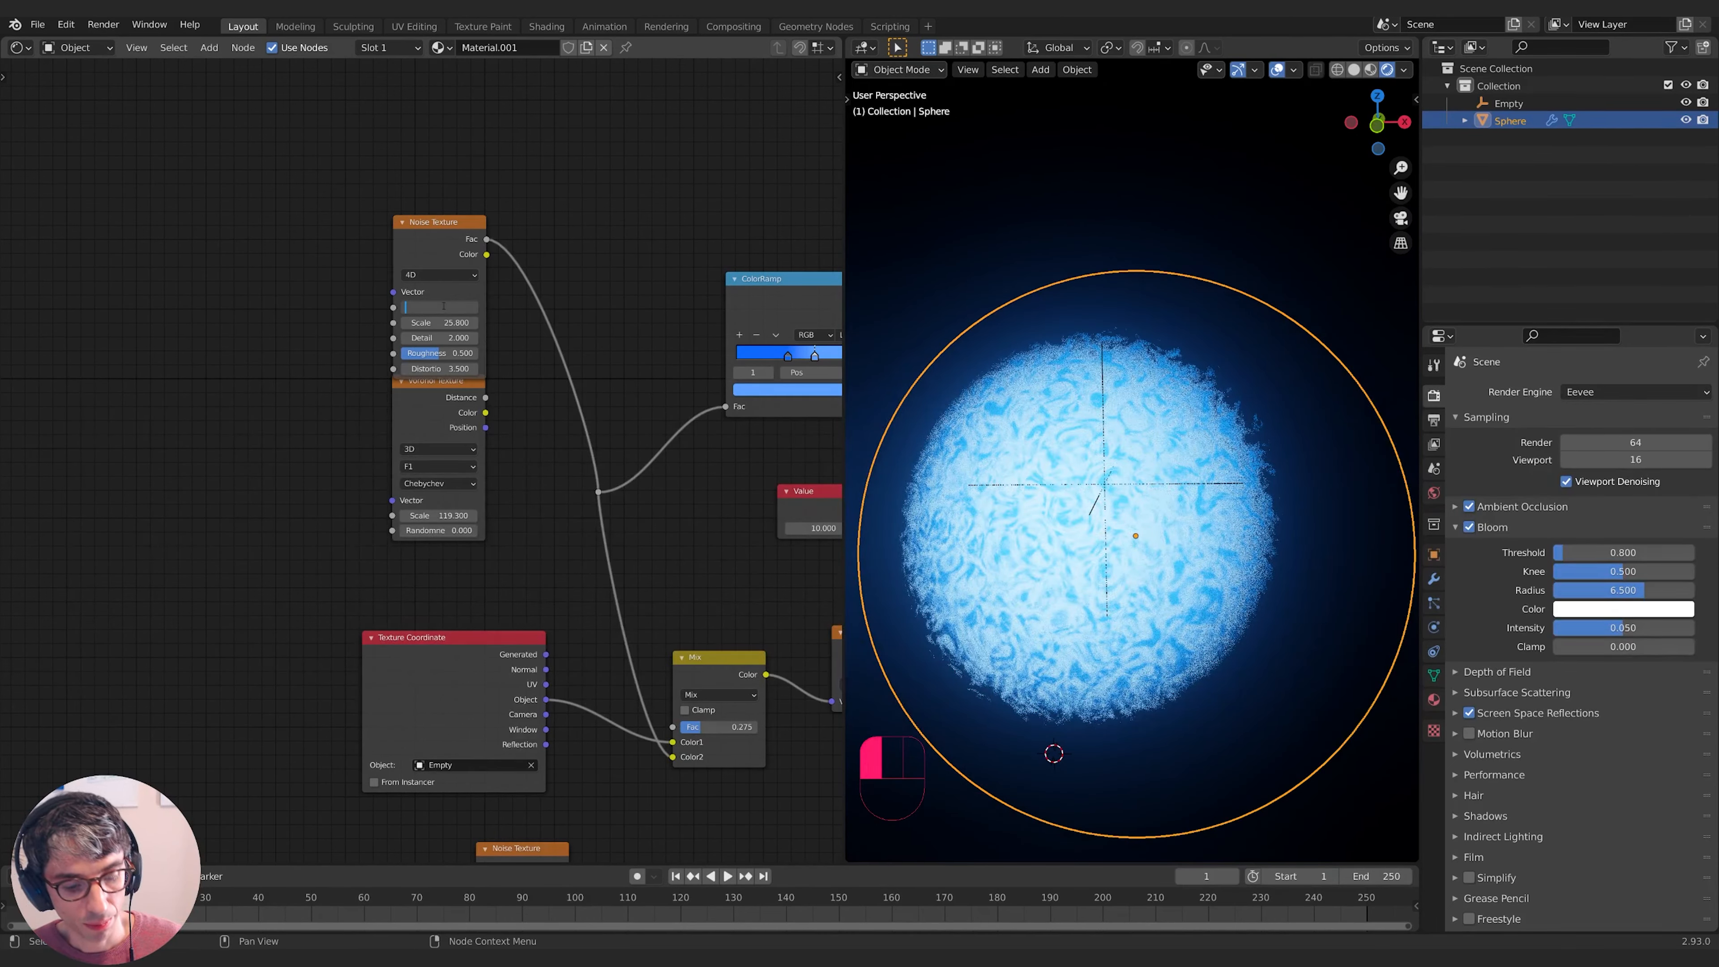
type("frame")
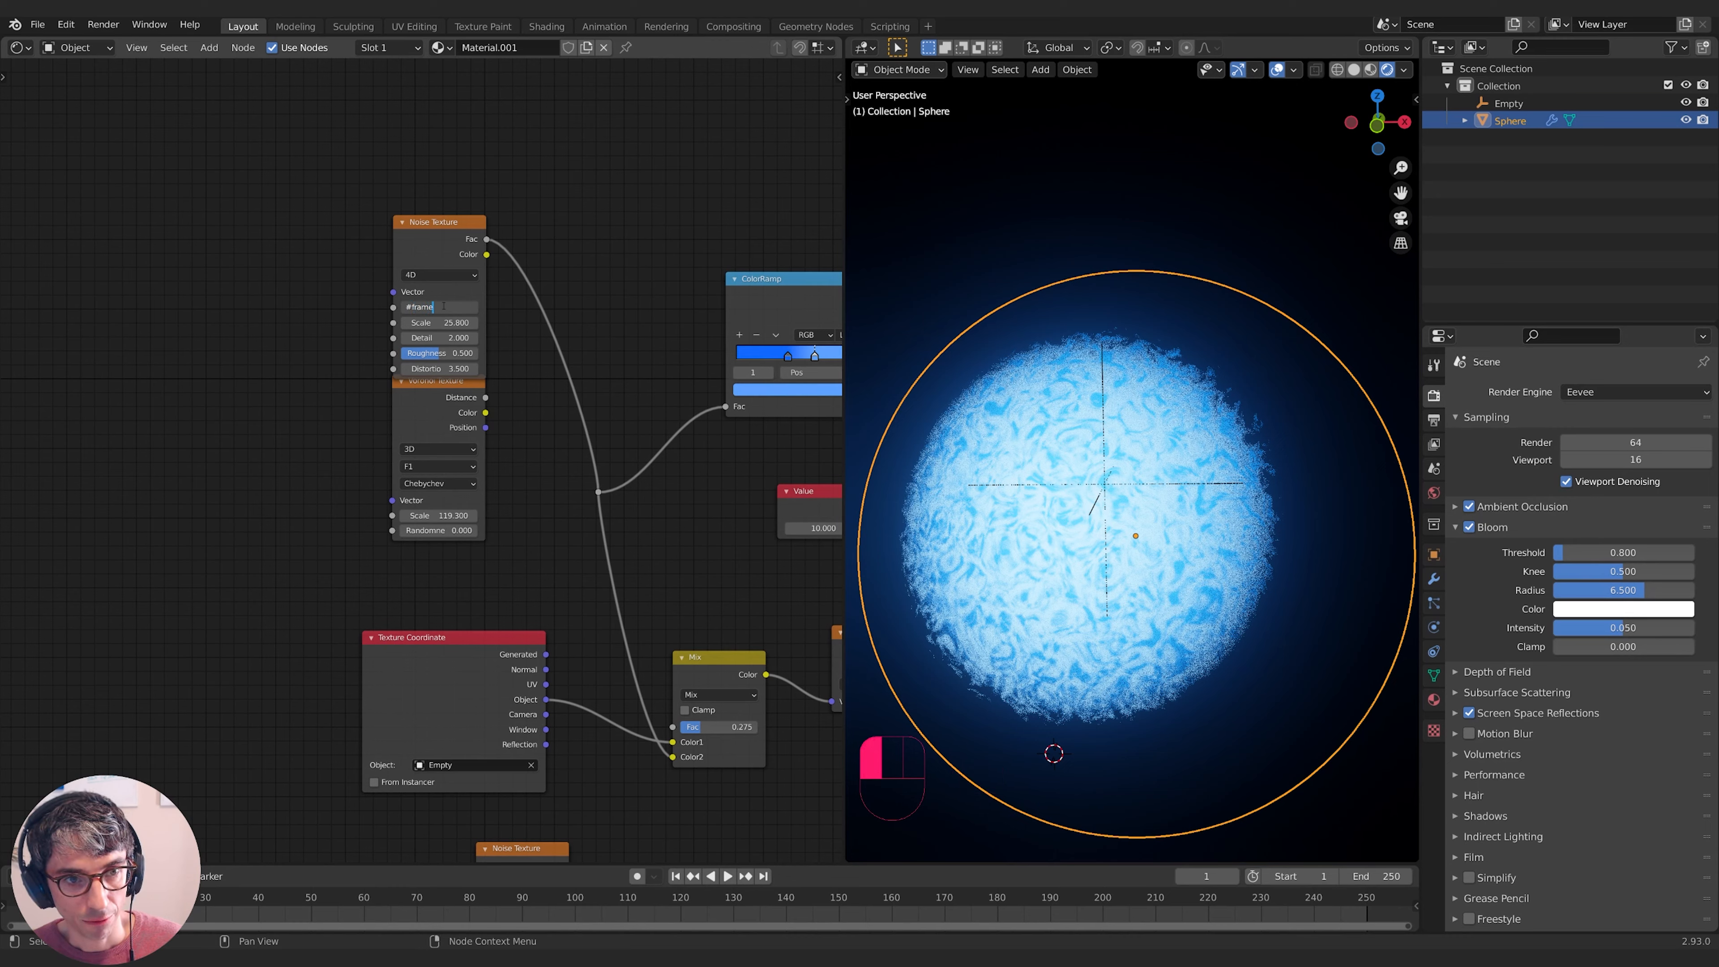
key("Return")
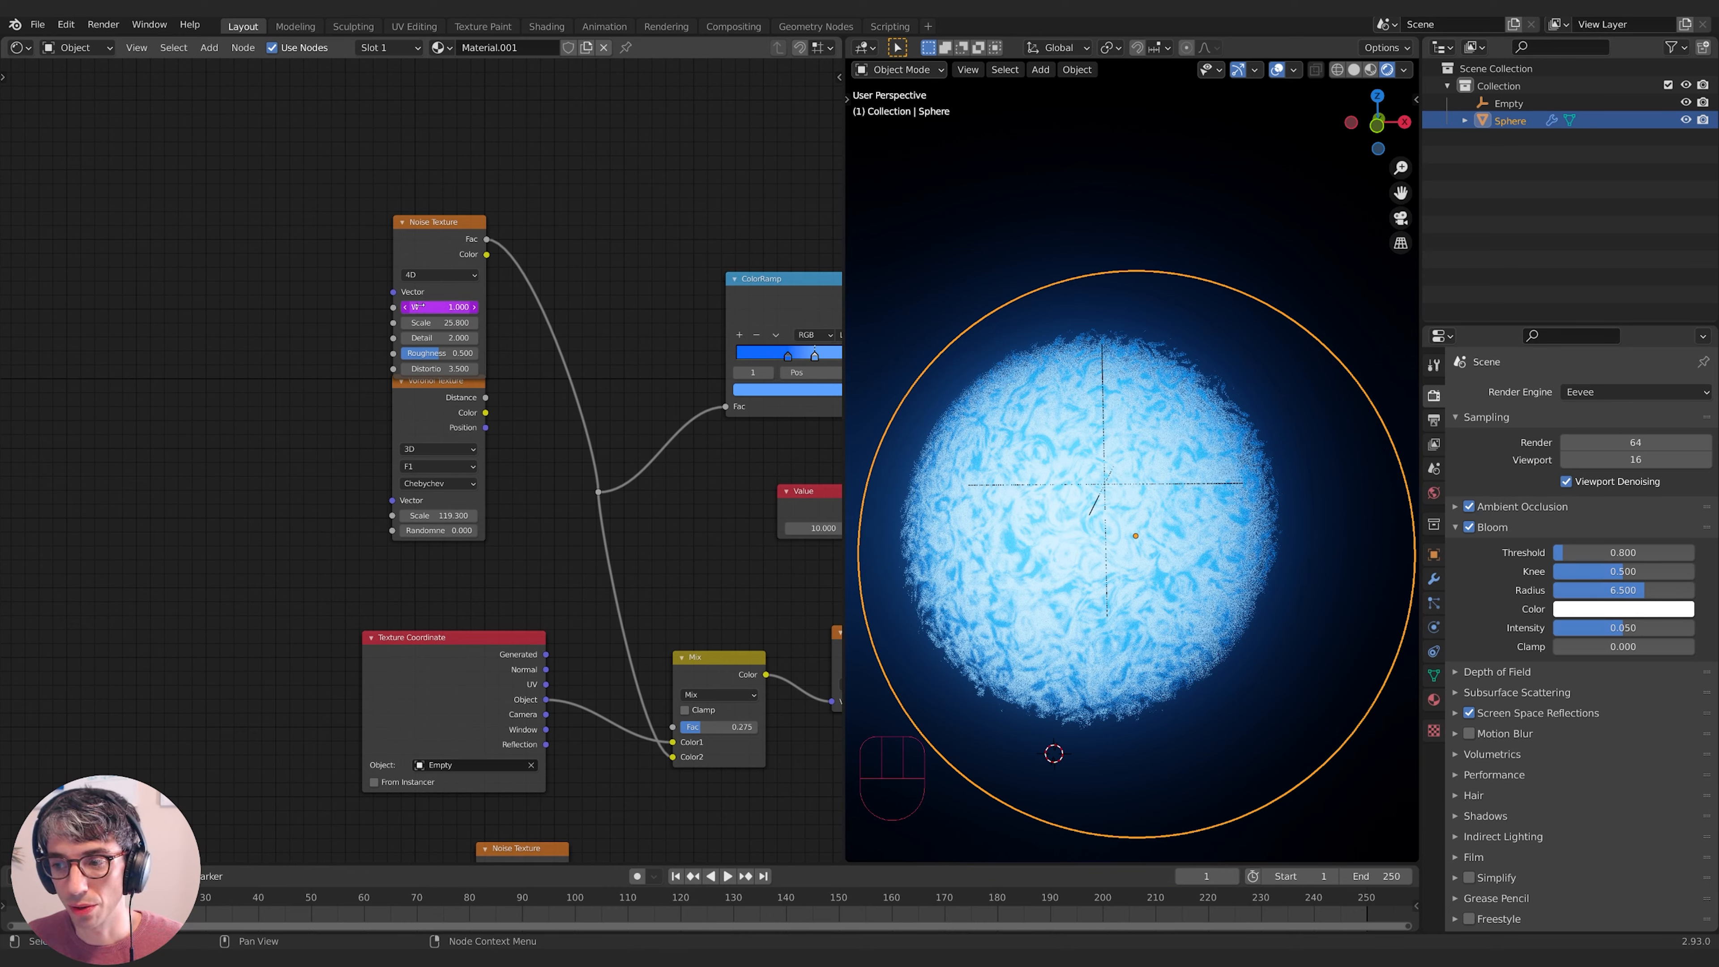
- Preview the animation, then slow the W driver expression to frame*0.1
left_click(440, 307)
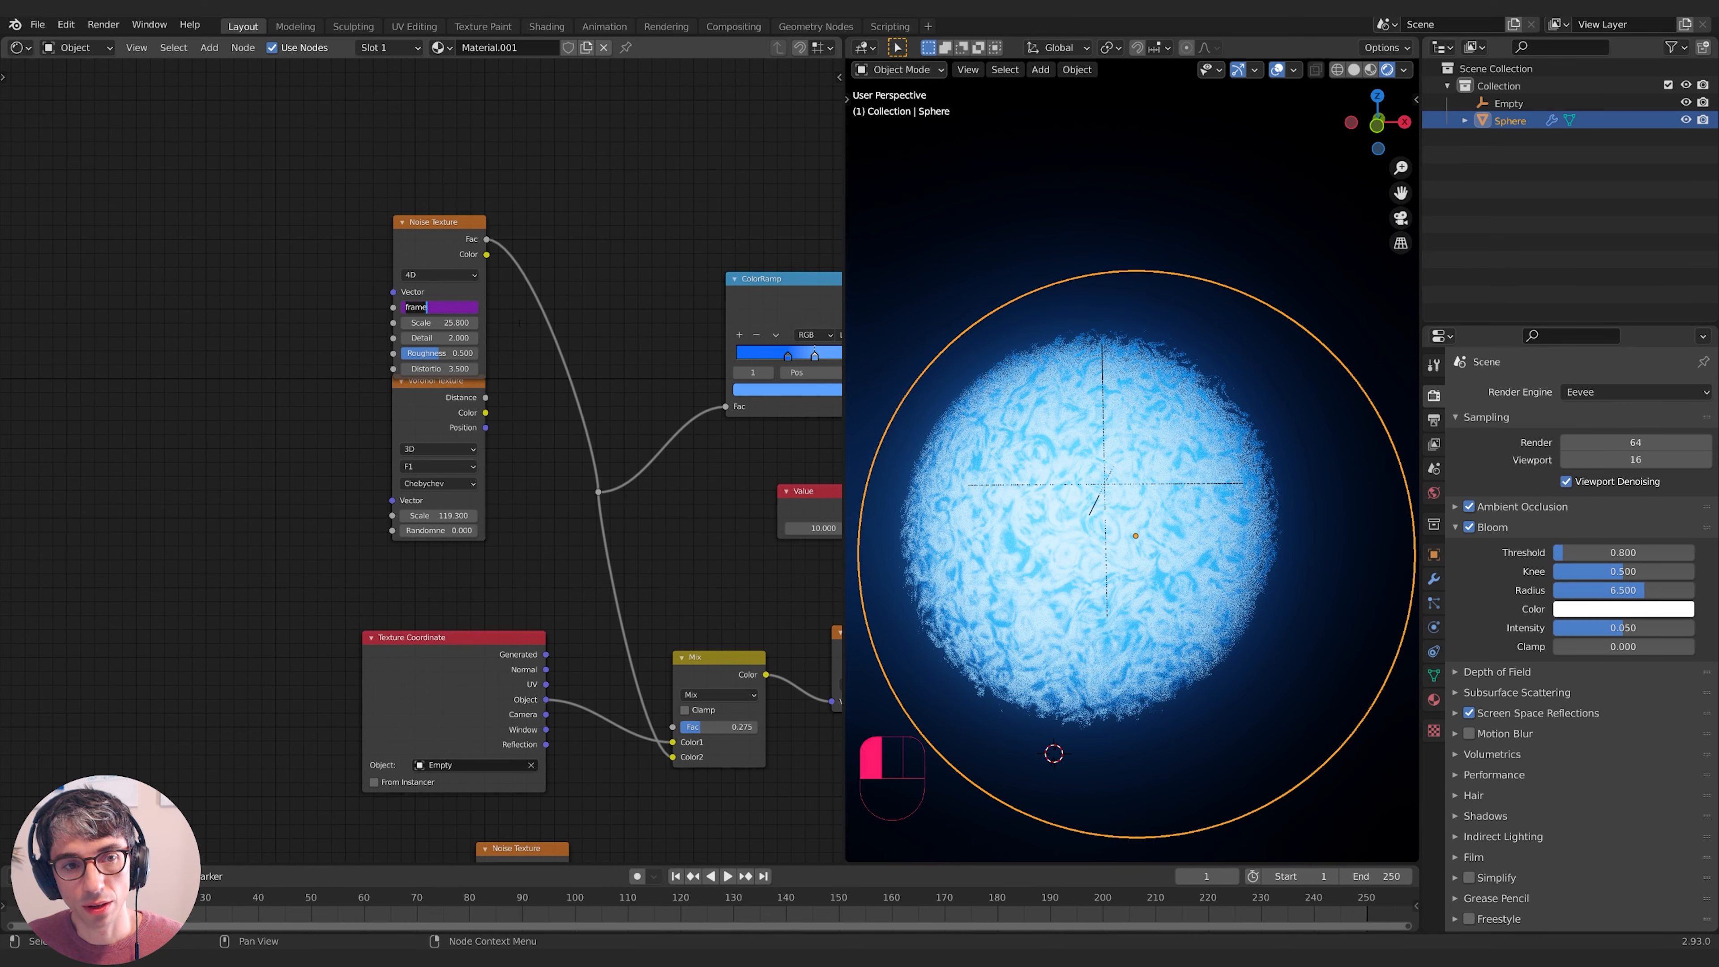
left_click(440, 322)
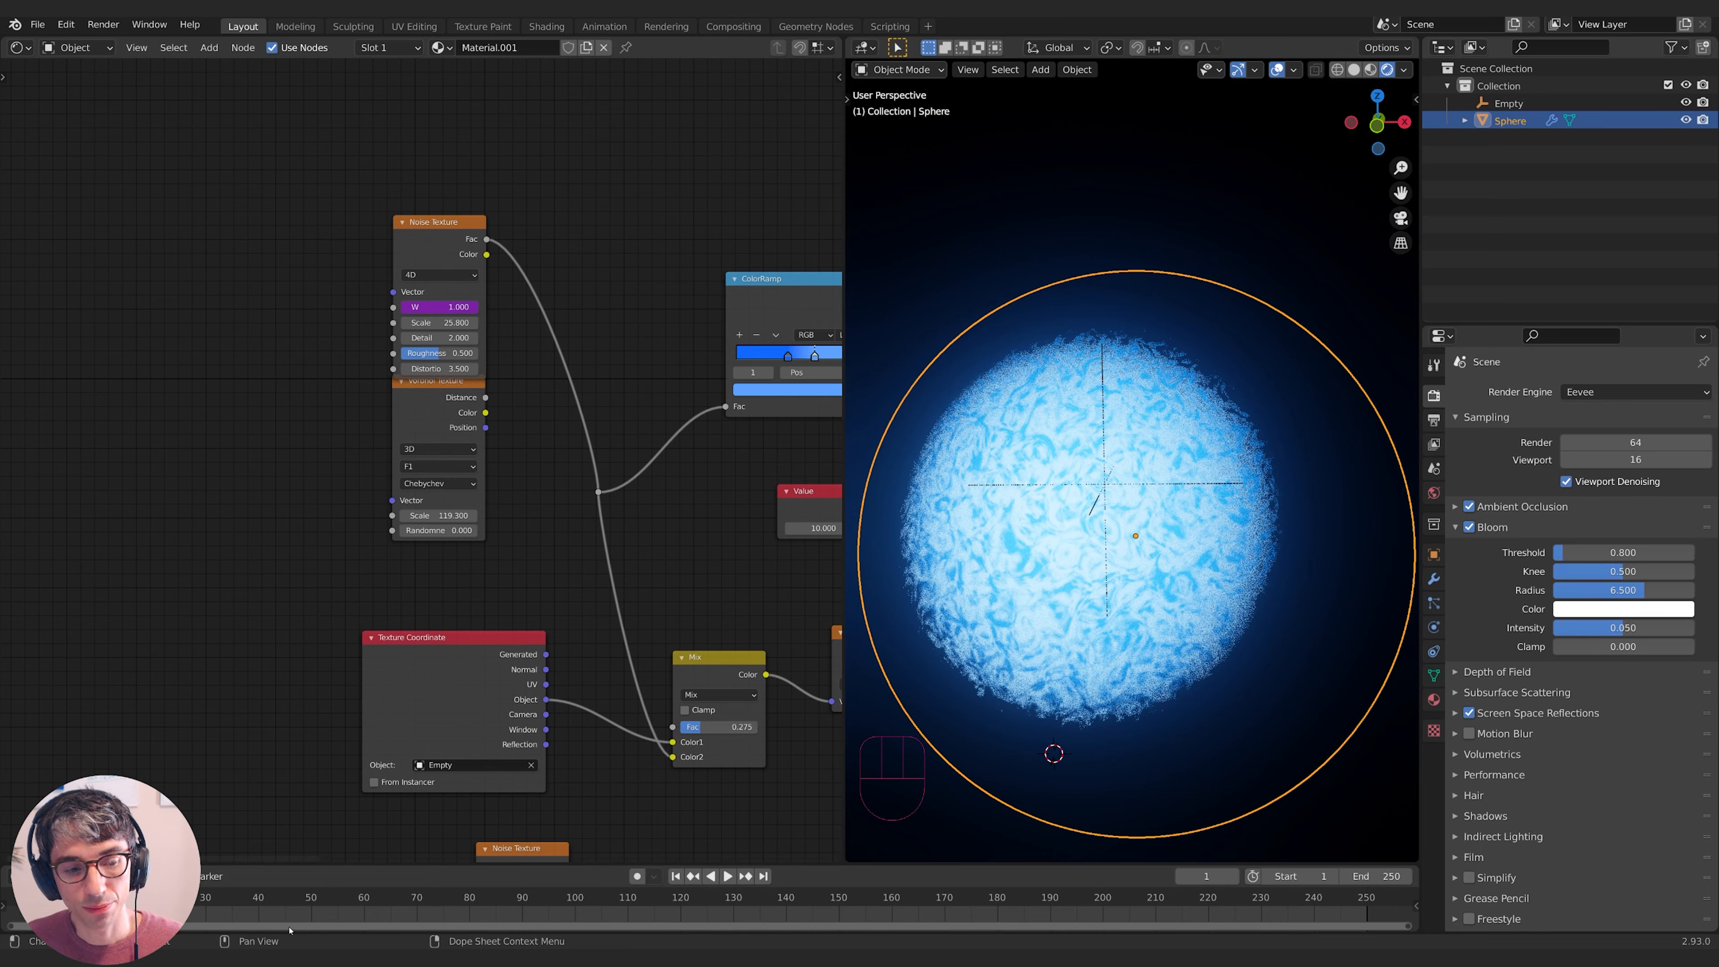
key("space")
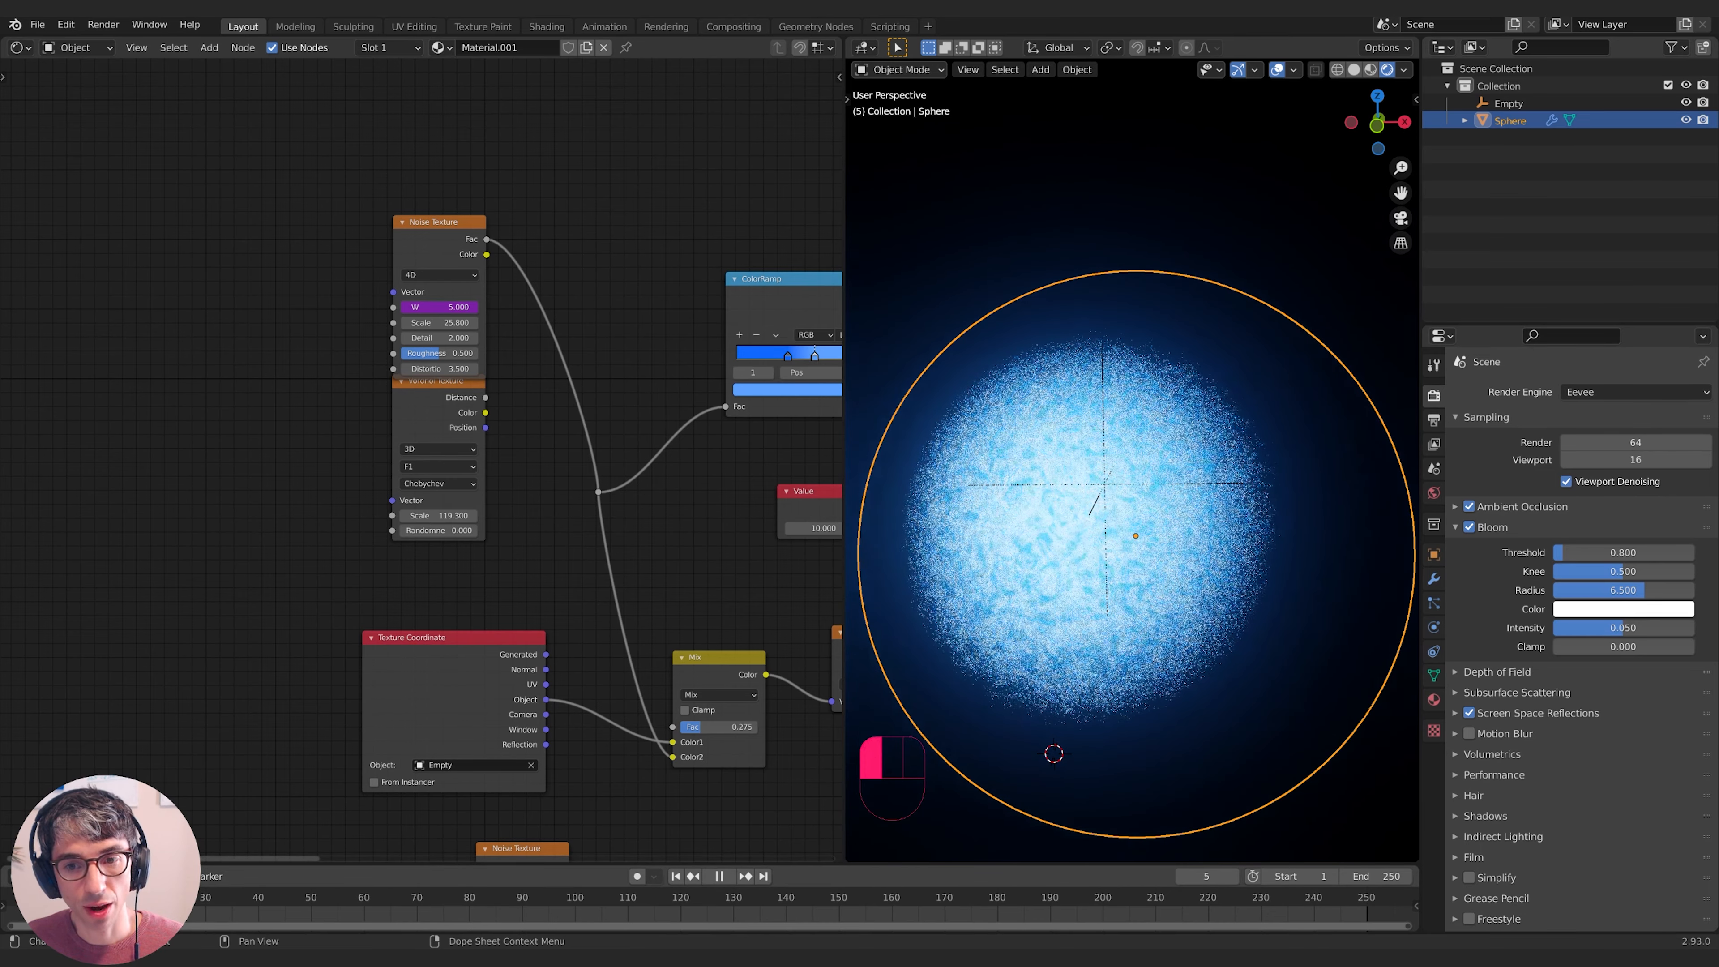
key("space")
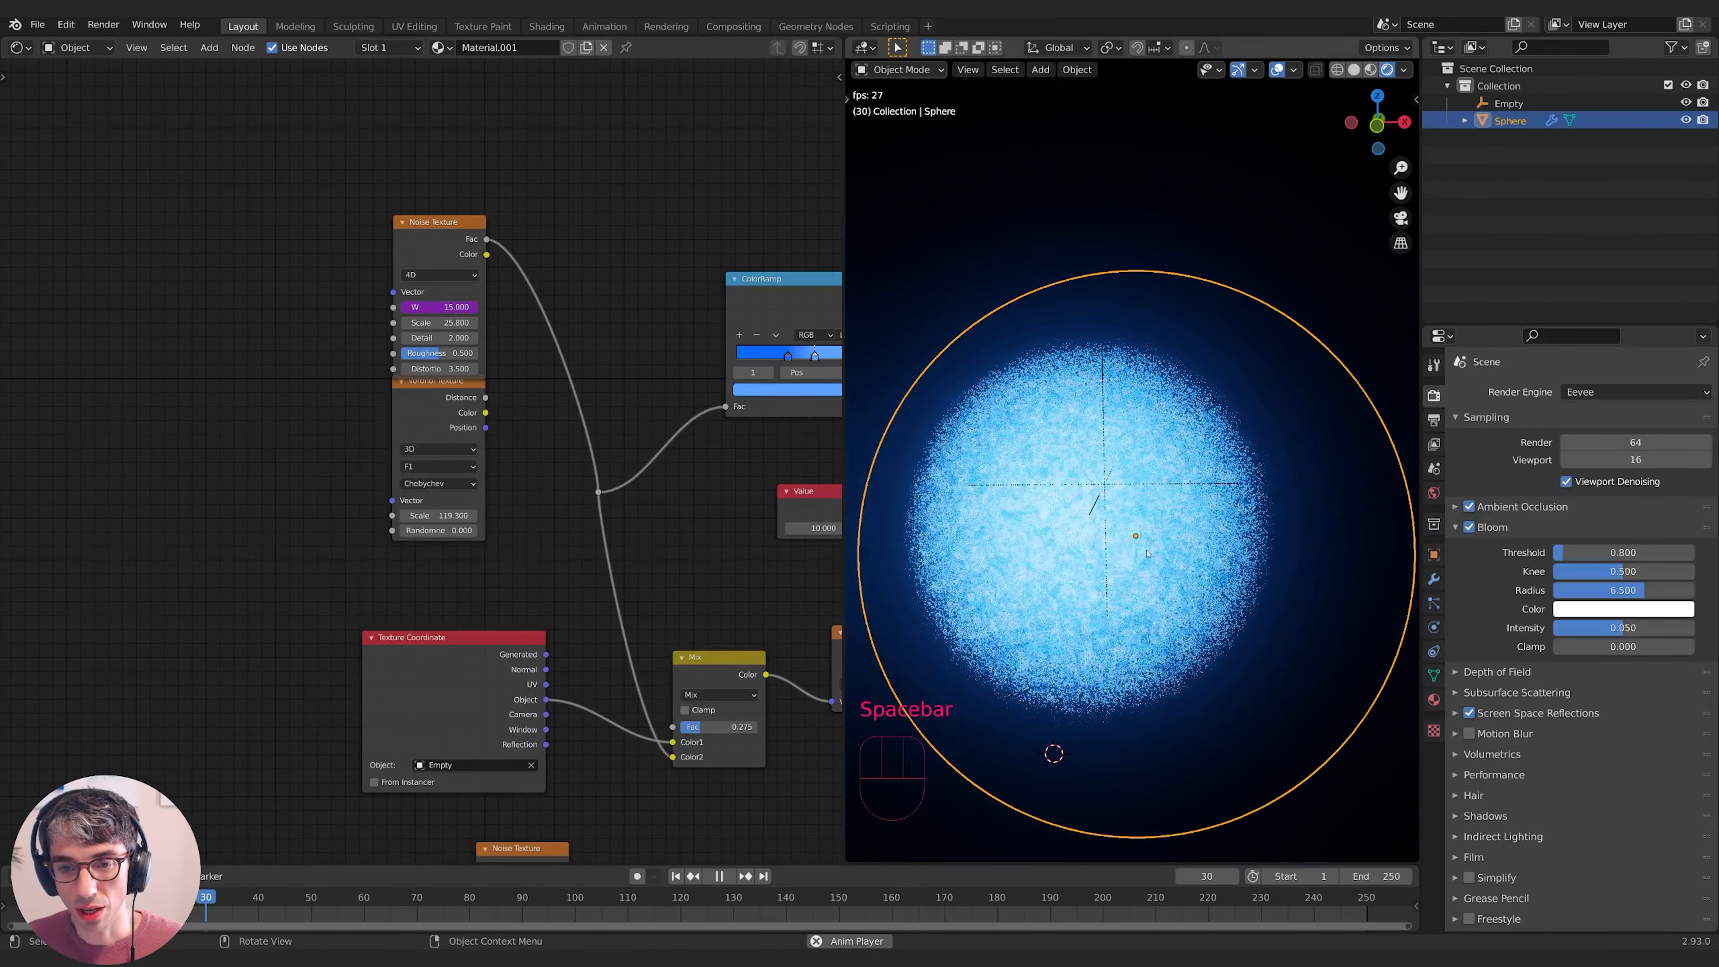
key("space")
double_click(440, 307)
type("frame*")
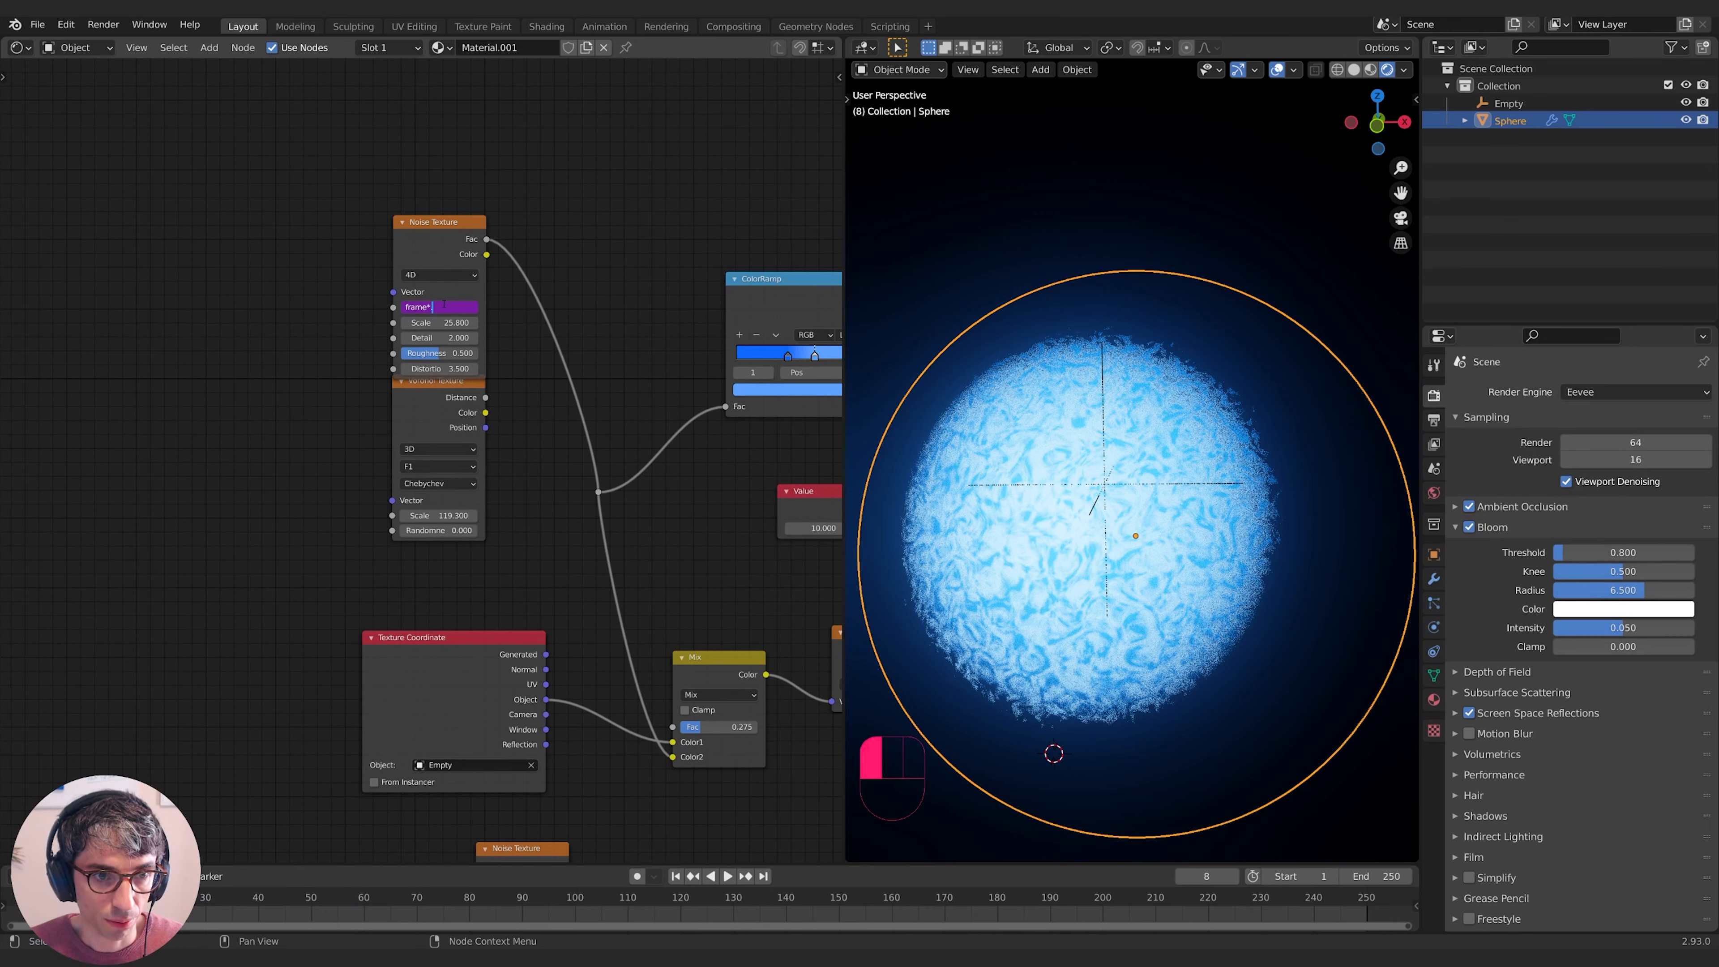
type("0.1")
key("Return")
key("space")
key("space")
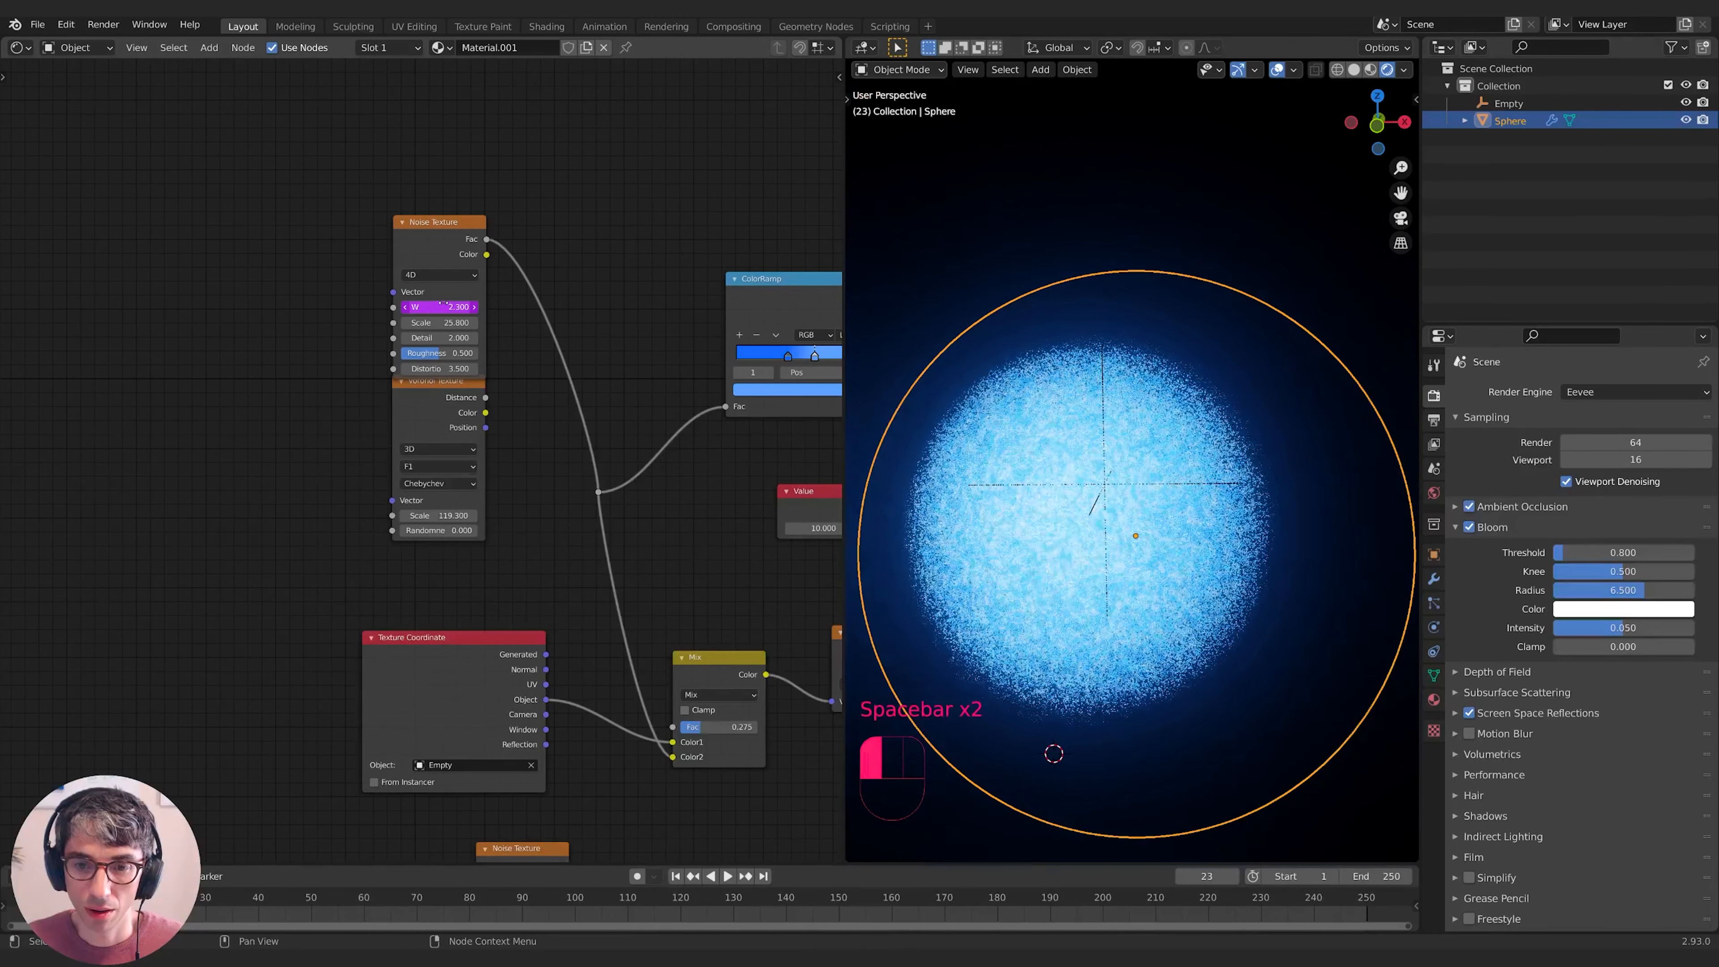
- Slow the W driver further to frame*0.001 and replay the animation
double_click(414, 306)
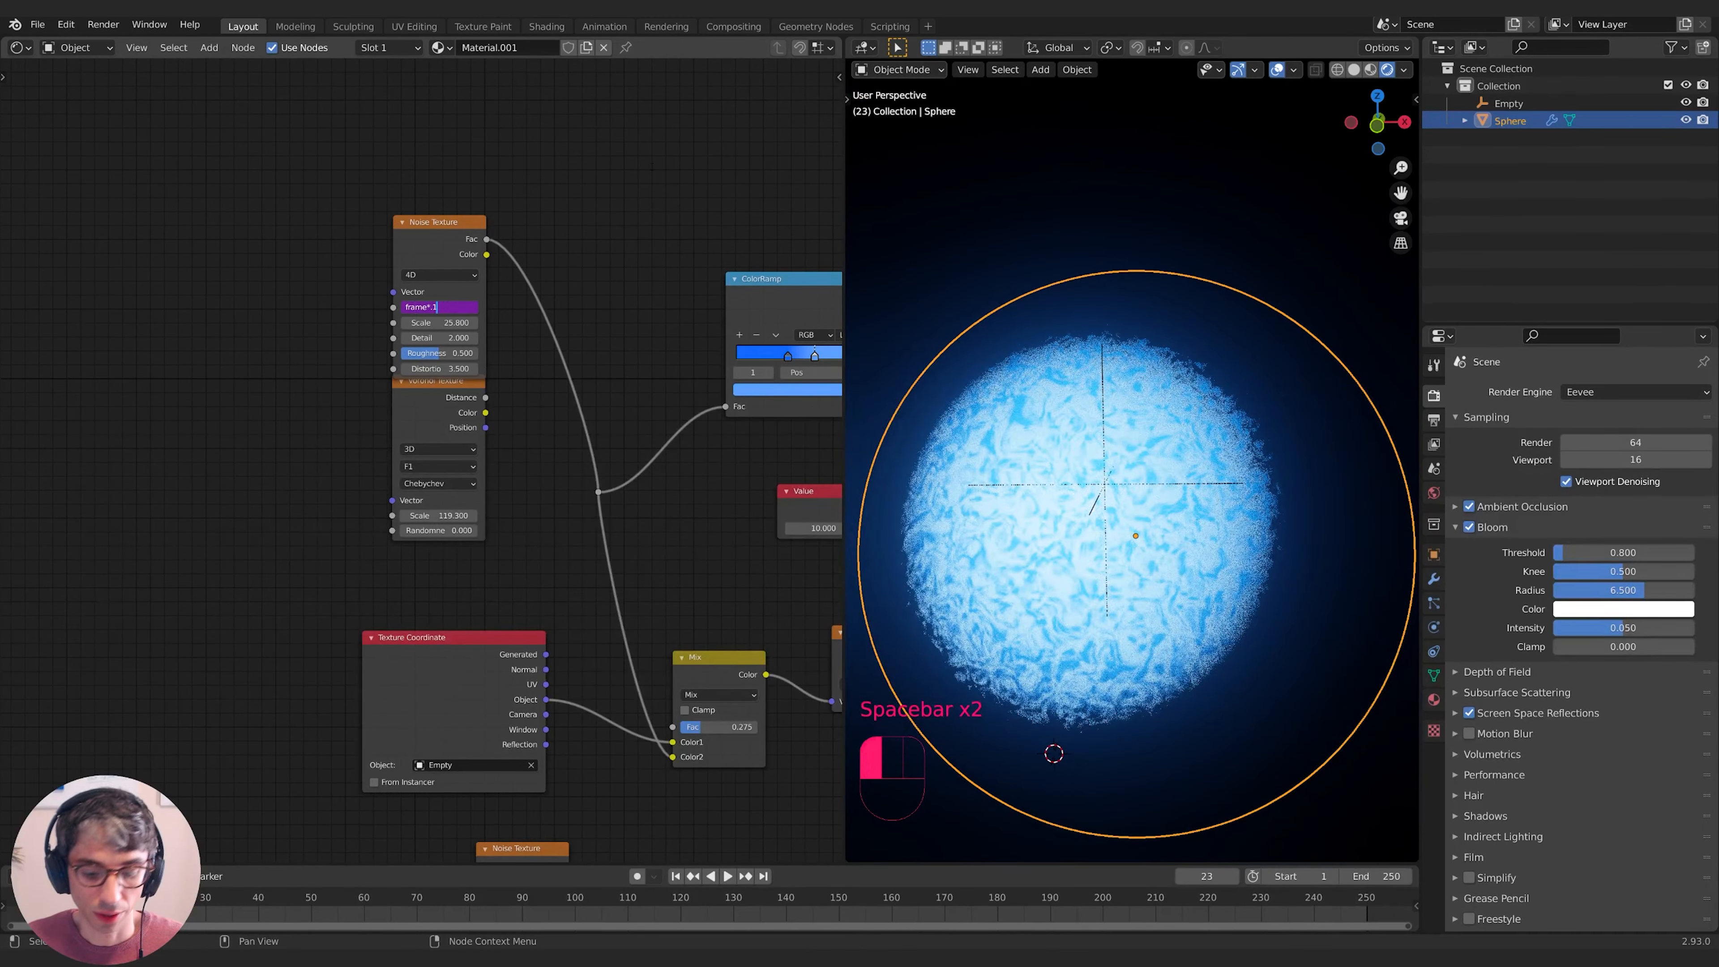
key("Left")
type("0")
key("Return")
key("space")
key("space")
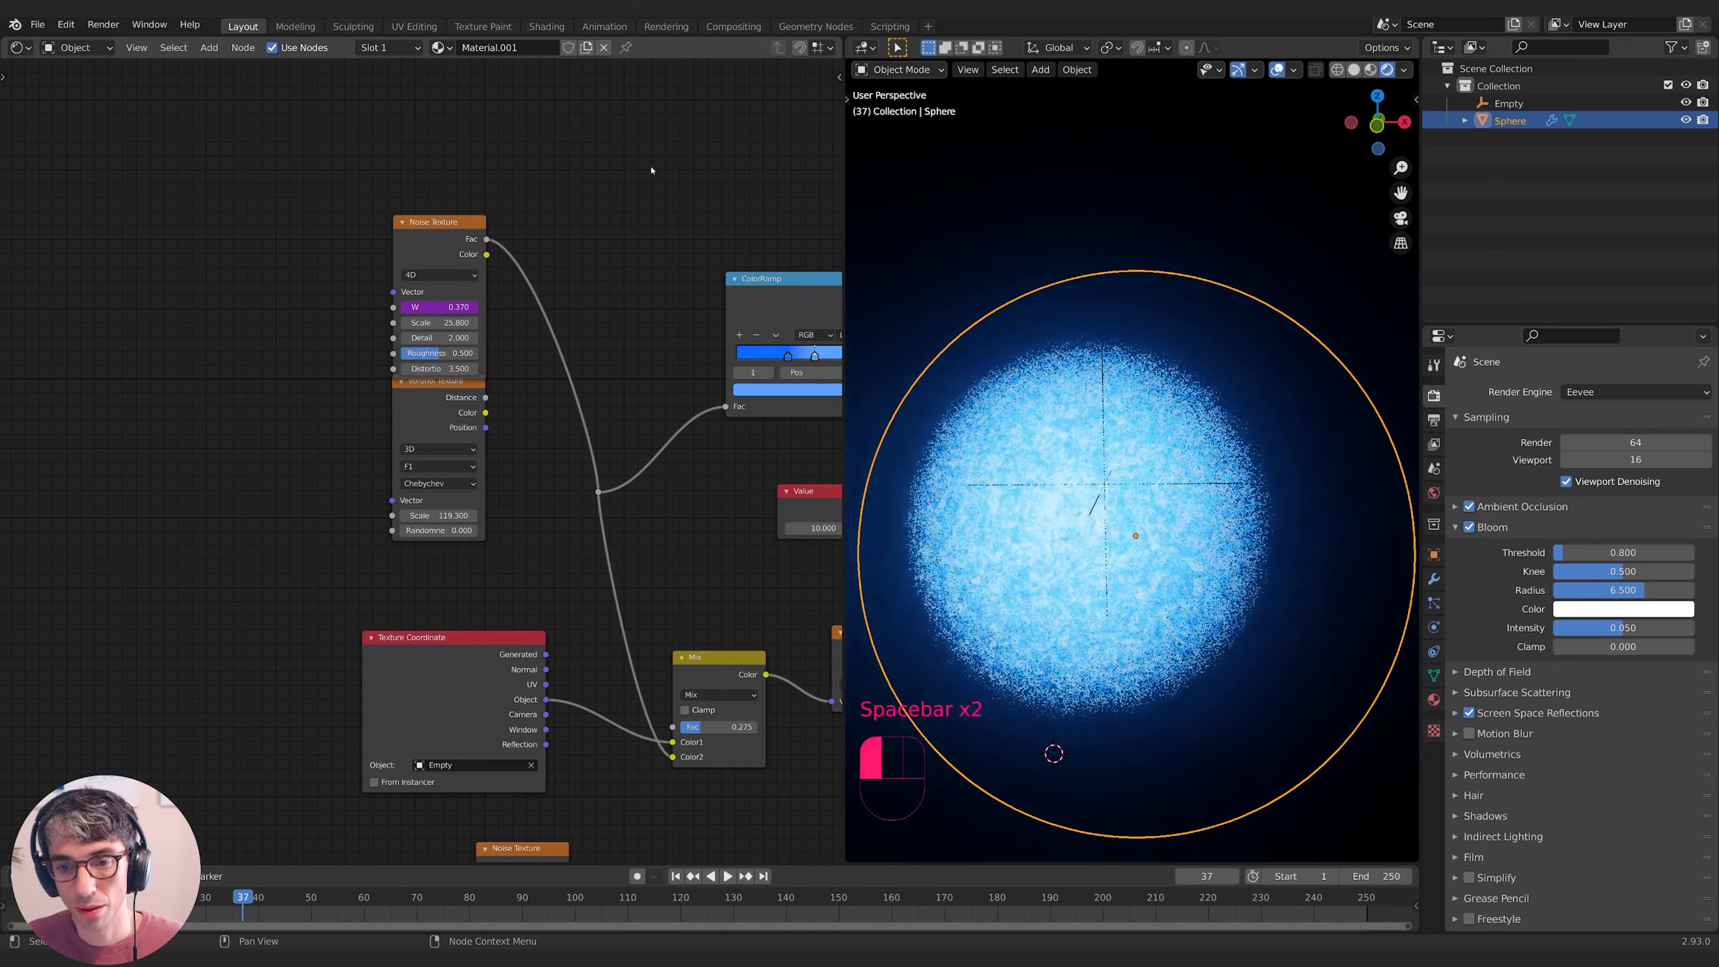
double_click(423, 306)
key("Left")
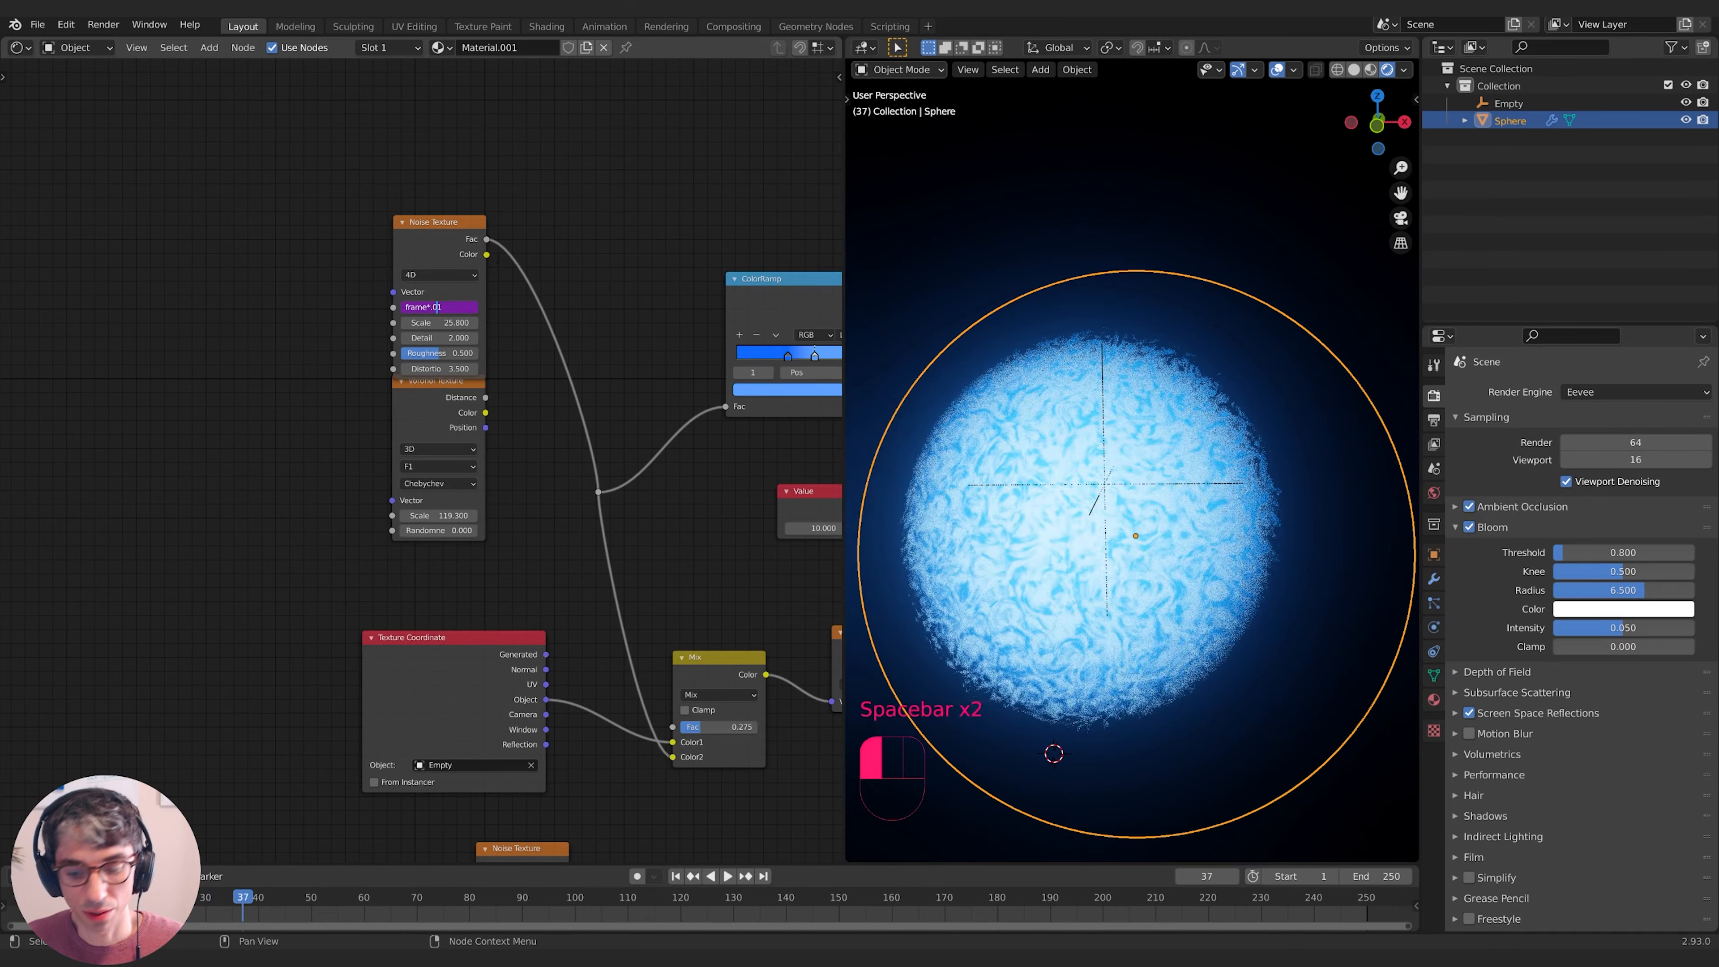
type("0")
key("Return")
key("space")
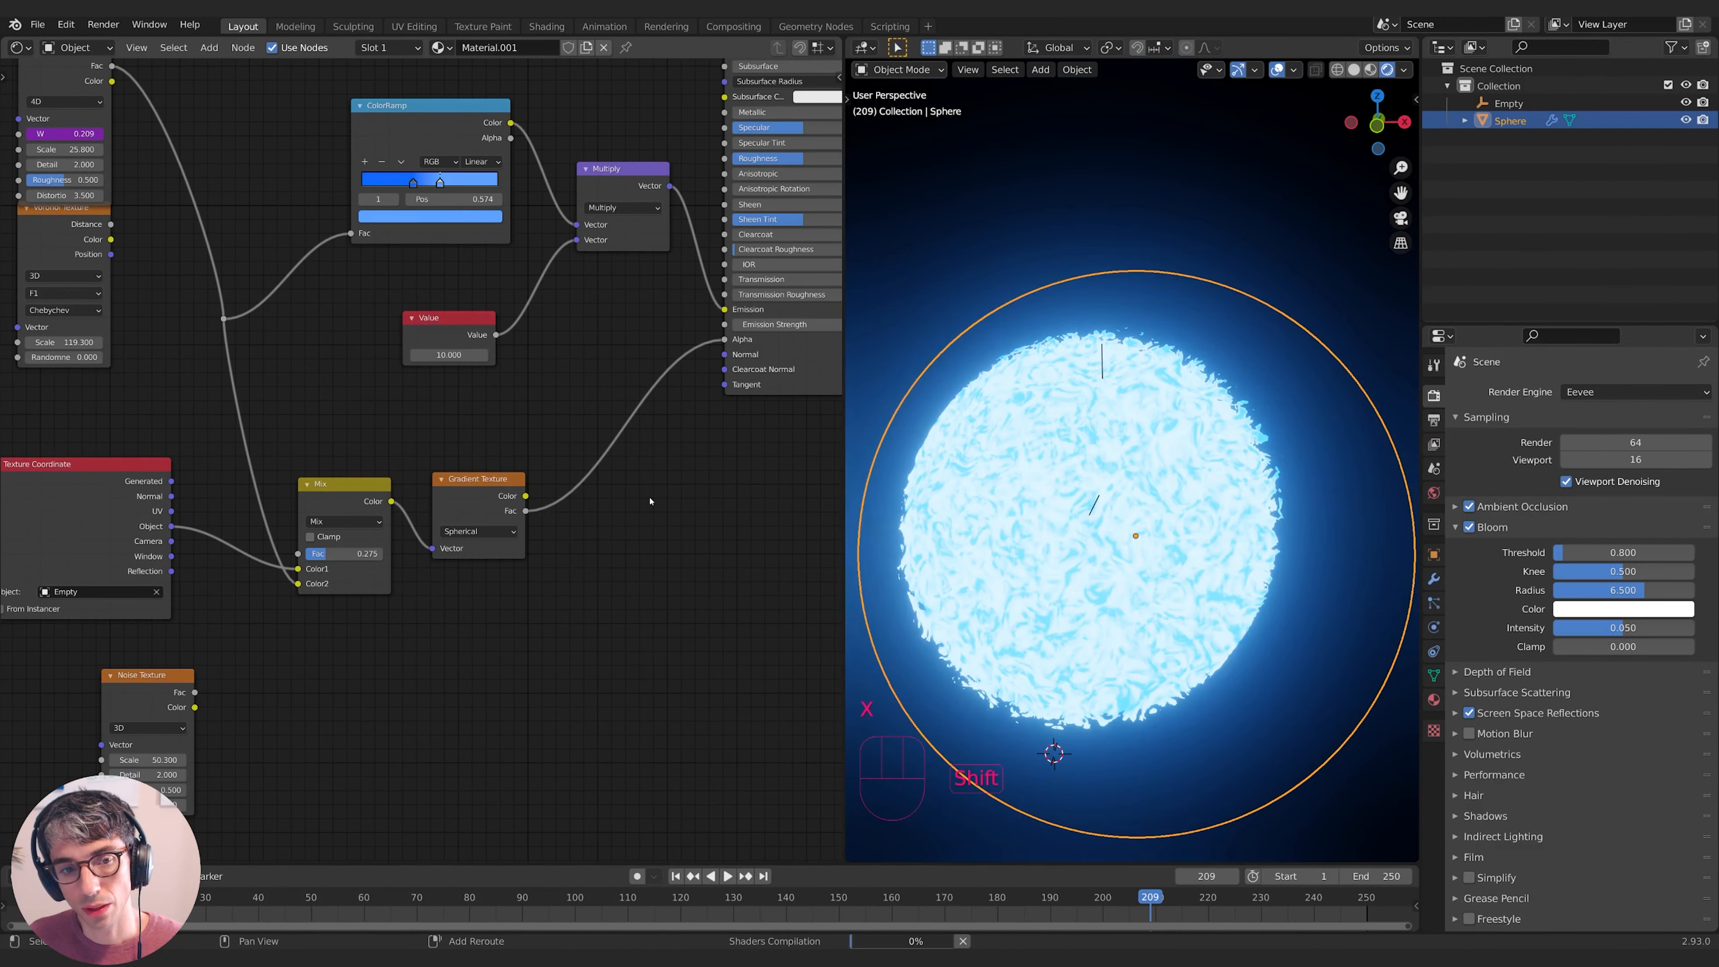
- Add a B-Spline ColorRamp before Alpha, shift its stop, then open Slave1-Part2.blend for appending
key("shift+a")
left_click(649, 501)
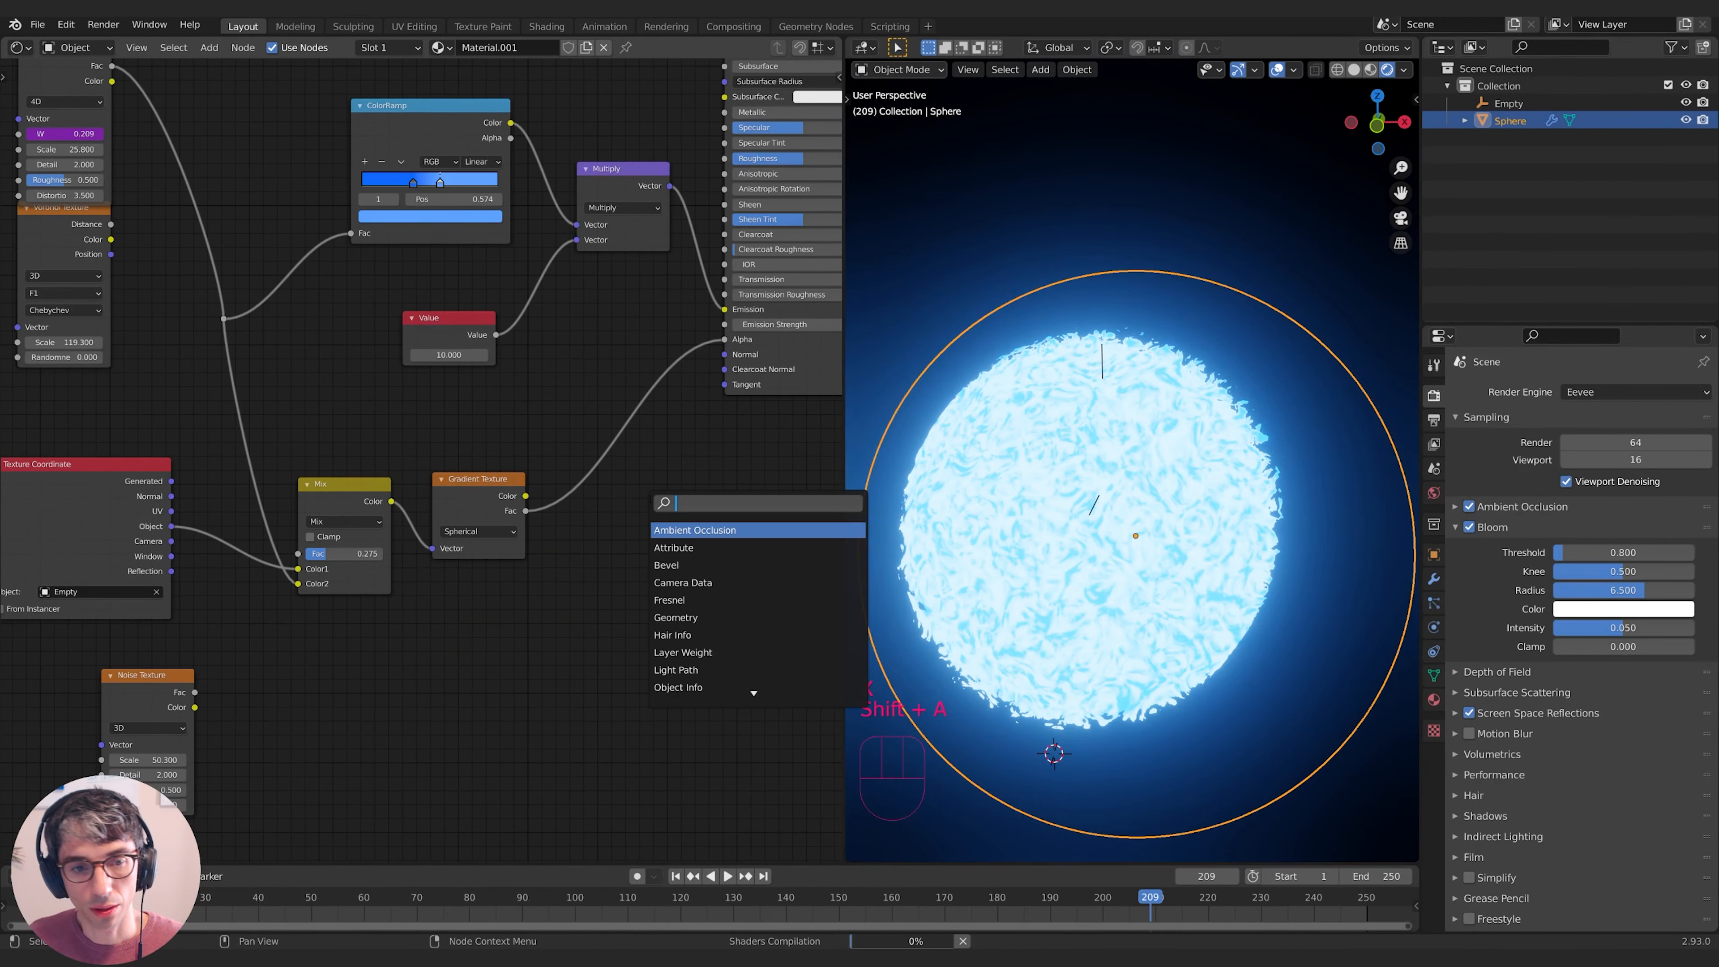
type("c")
left_click(574, 547)
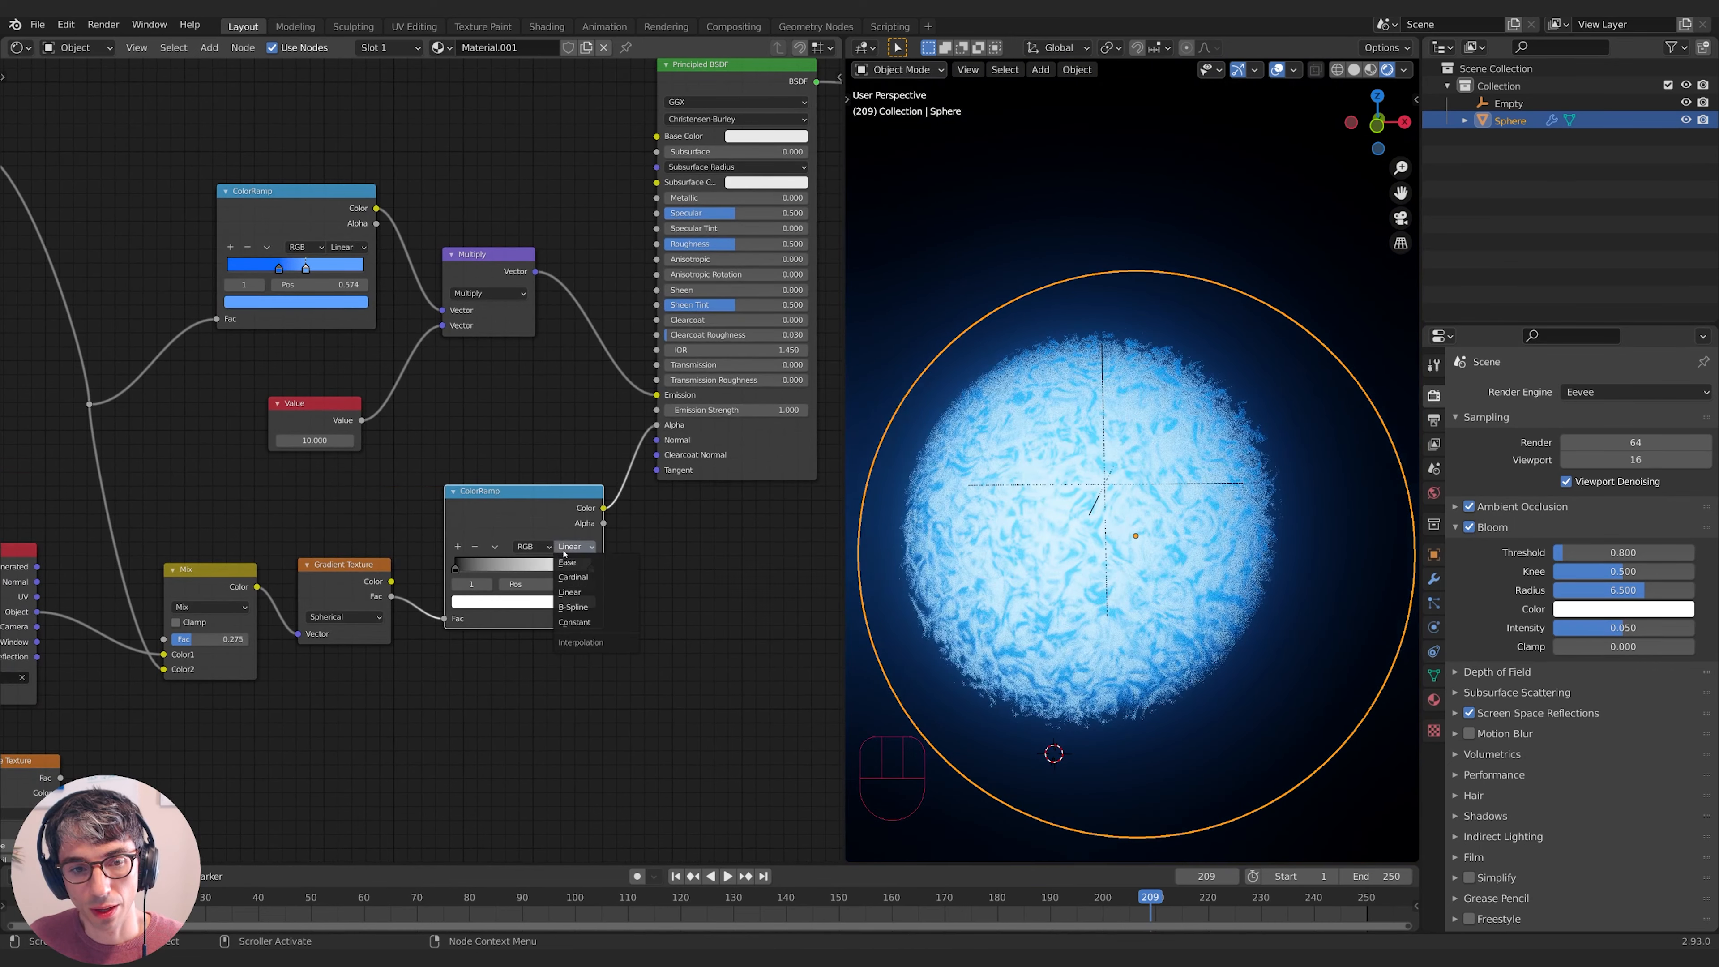
left_click(573, 607)
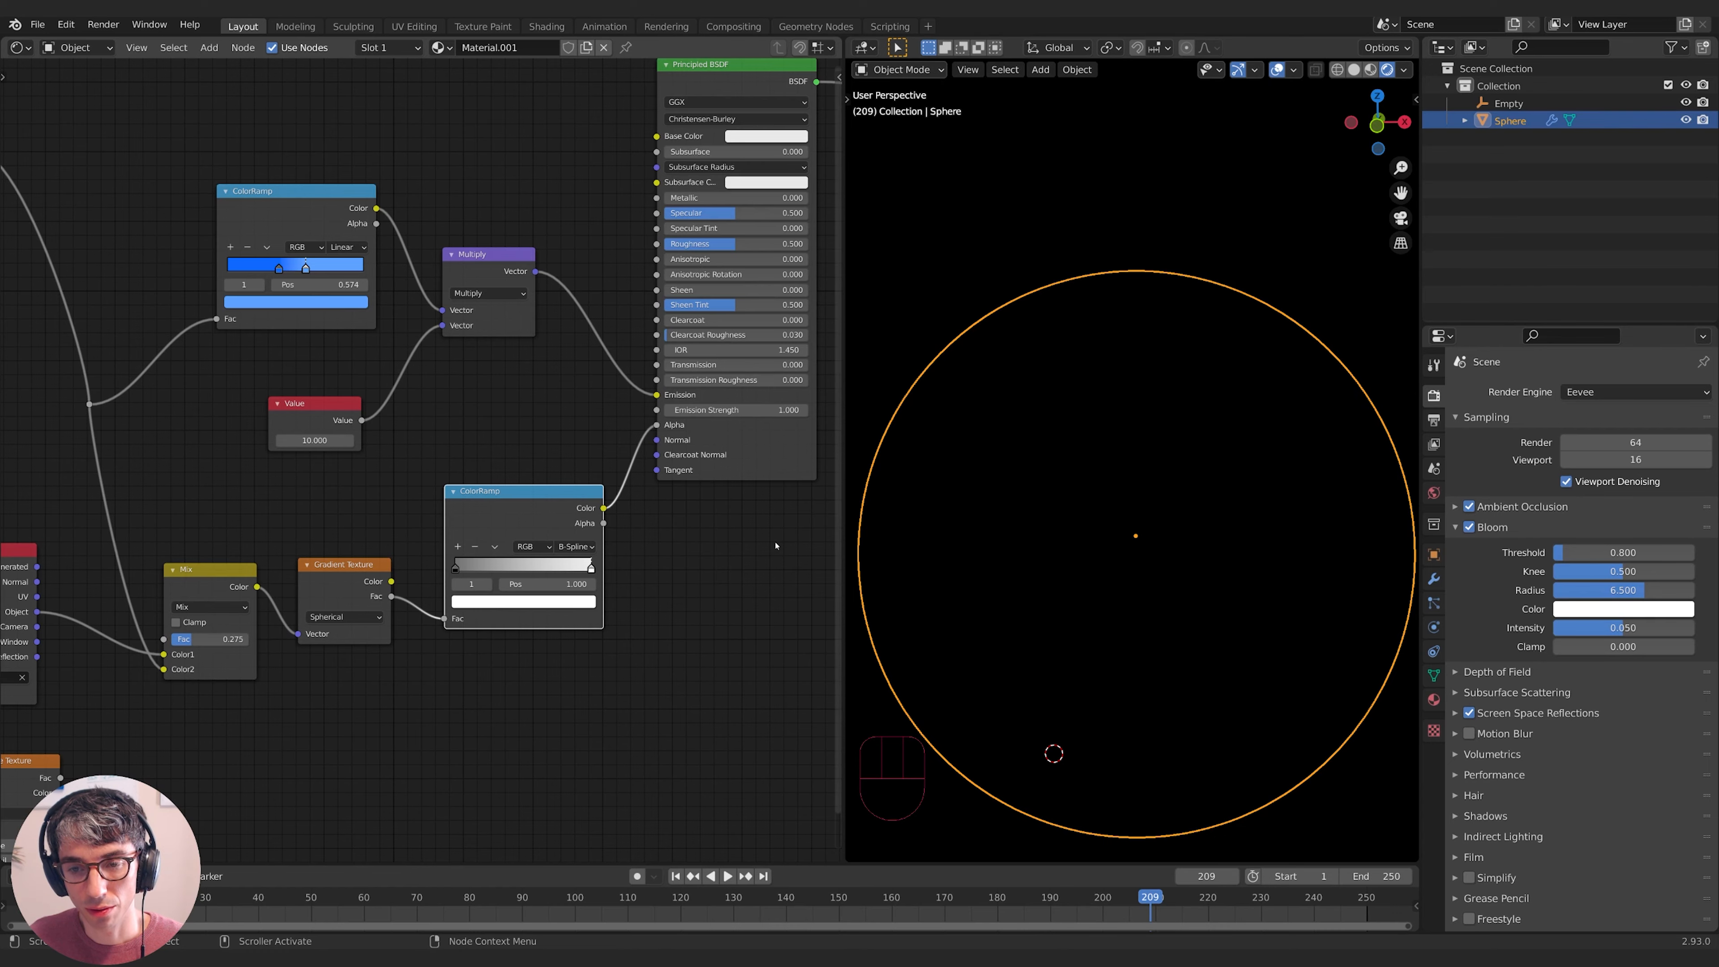
mouse_move(281, 617)
left_mouse_down()
mouse_move(308, 617)
mouse_move(287, 619)
left_mouse_up()
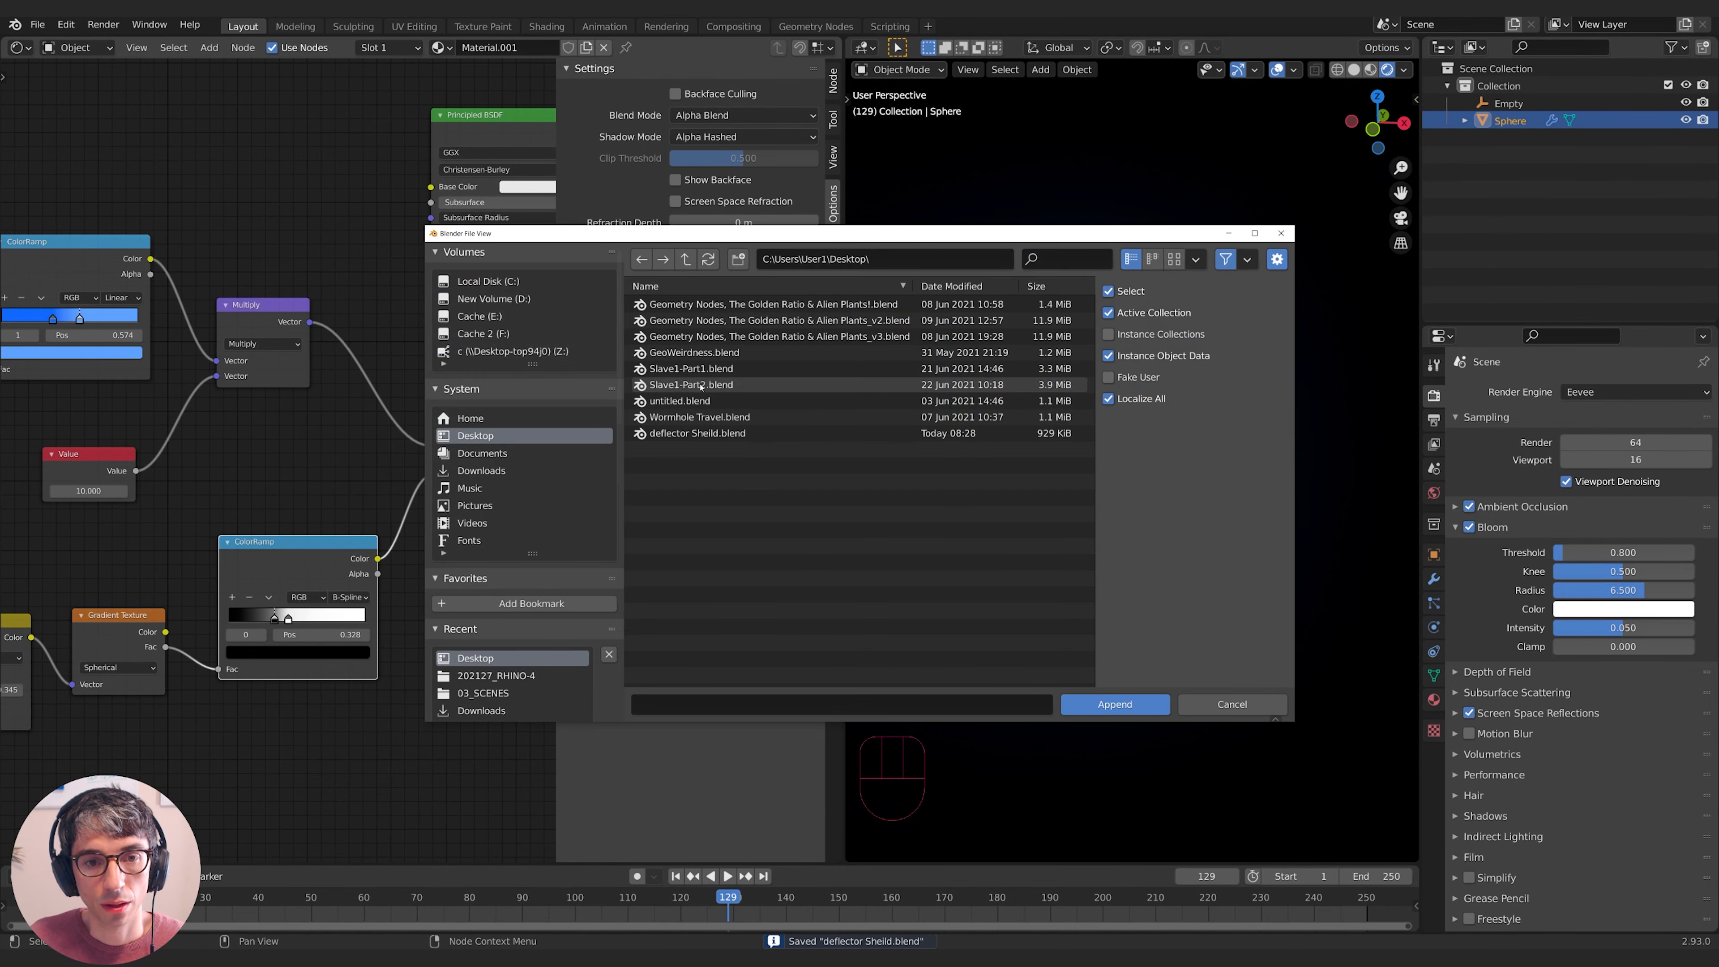
left_click(778, 384)
left_click(1081, 702)
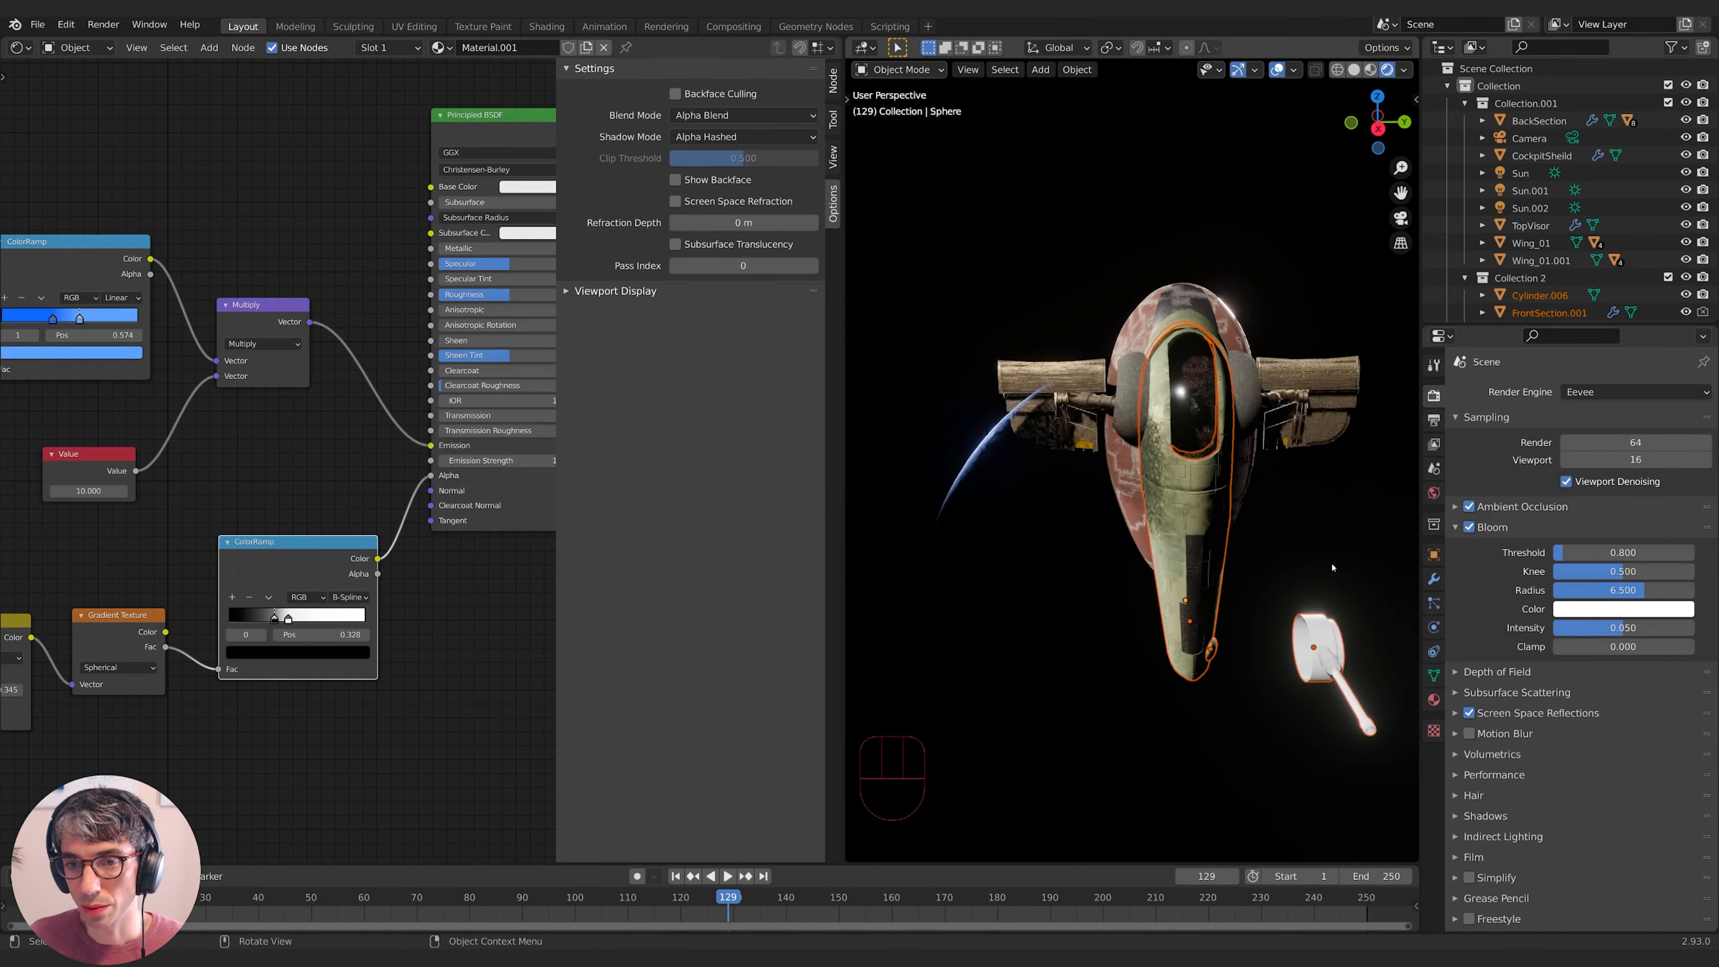
- Move the shield sphere onto the appended Slave1 ship, abandoning a trial Y-axis scale
middle_click_drag(1151, 541, 857, 495)
key("g")
left_click(1216, 552)
middle_click_drag(1210, 449, 1157, 504, "shift")
key("s")
key("y")
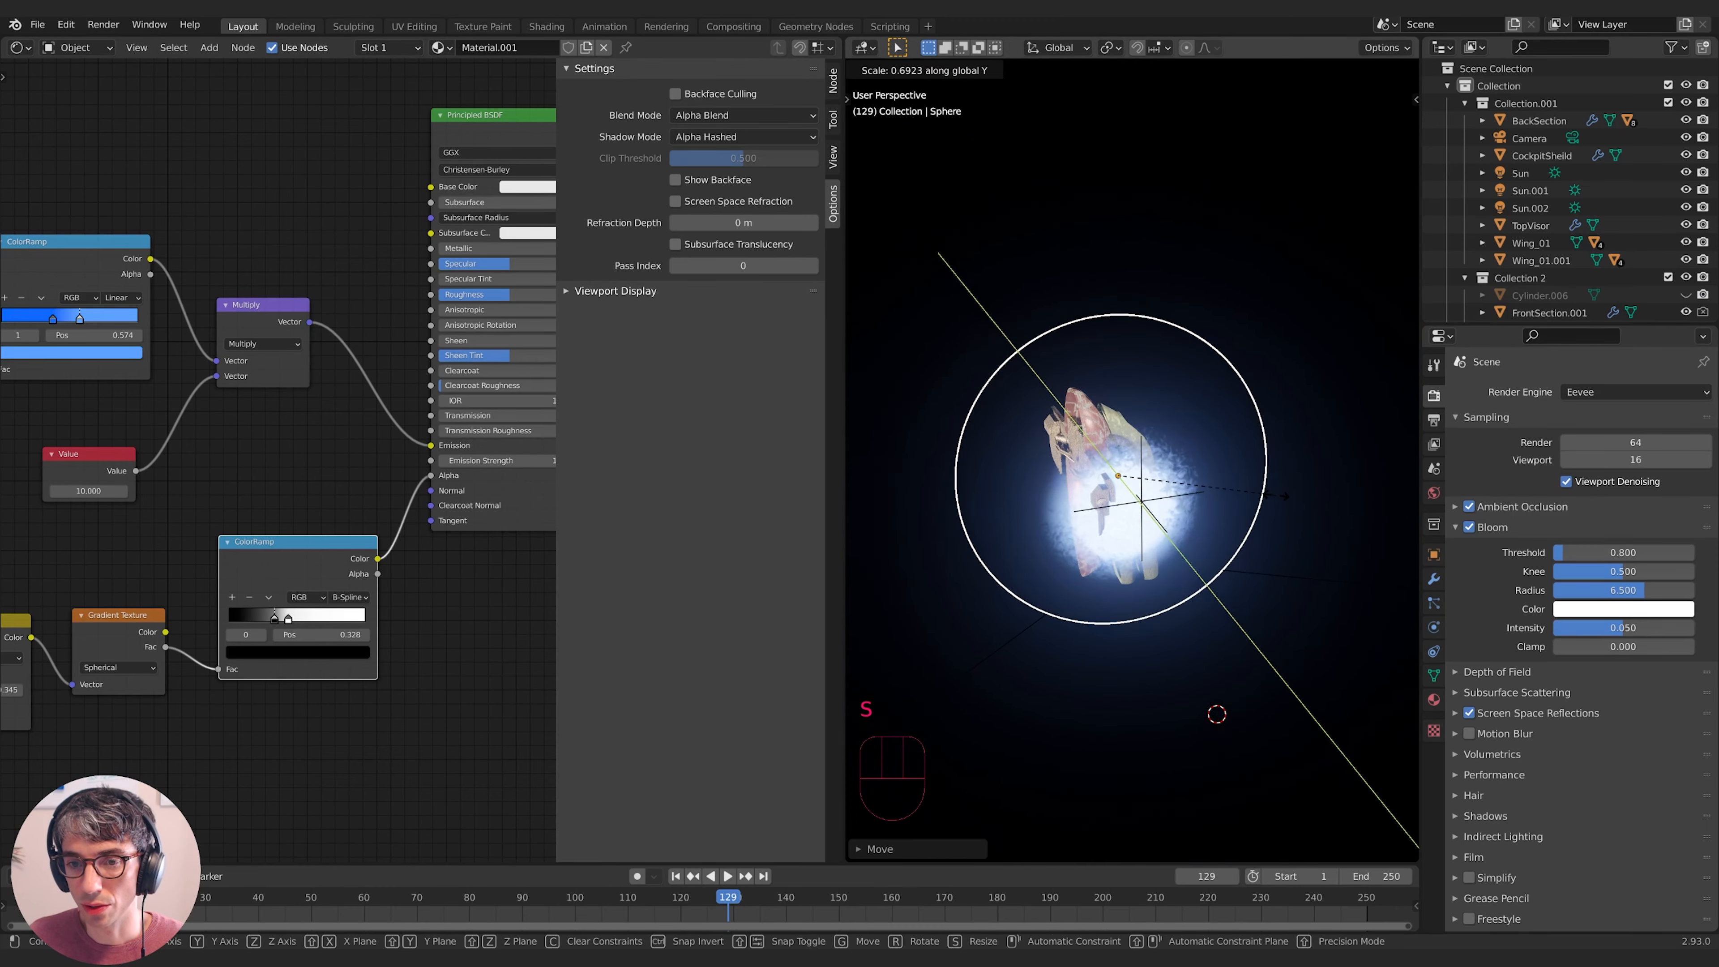
right_click(1286, 497)
middle_click_drag(1286, 496, 1197, 511)
- Flatten the sphere along X, tilt it, and place it over the ship's front
key("s")
key("x")
left_click(1203, 488)
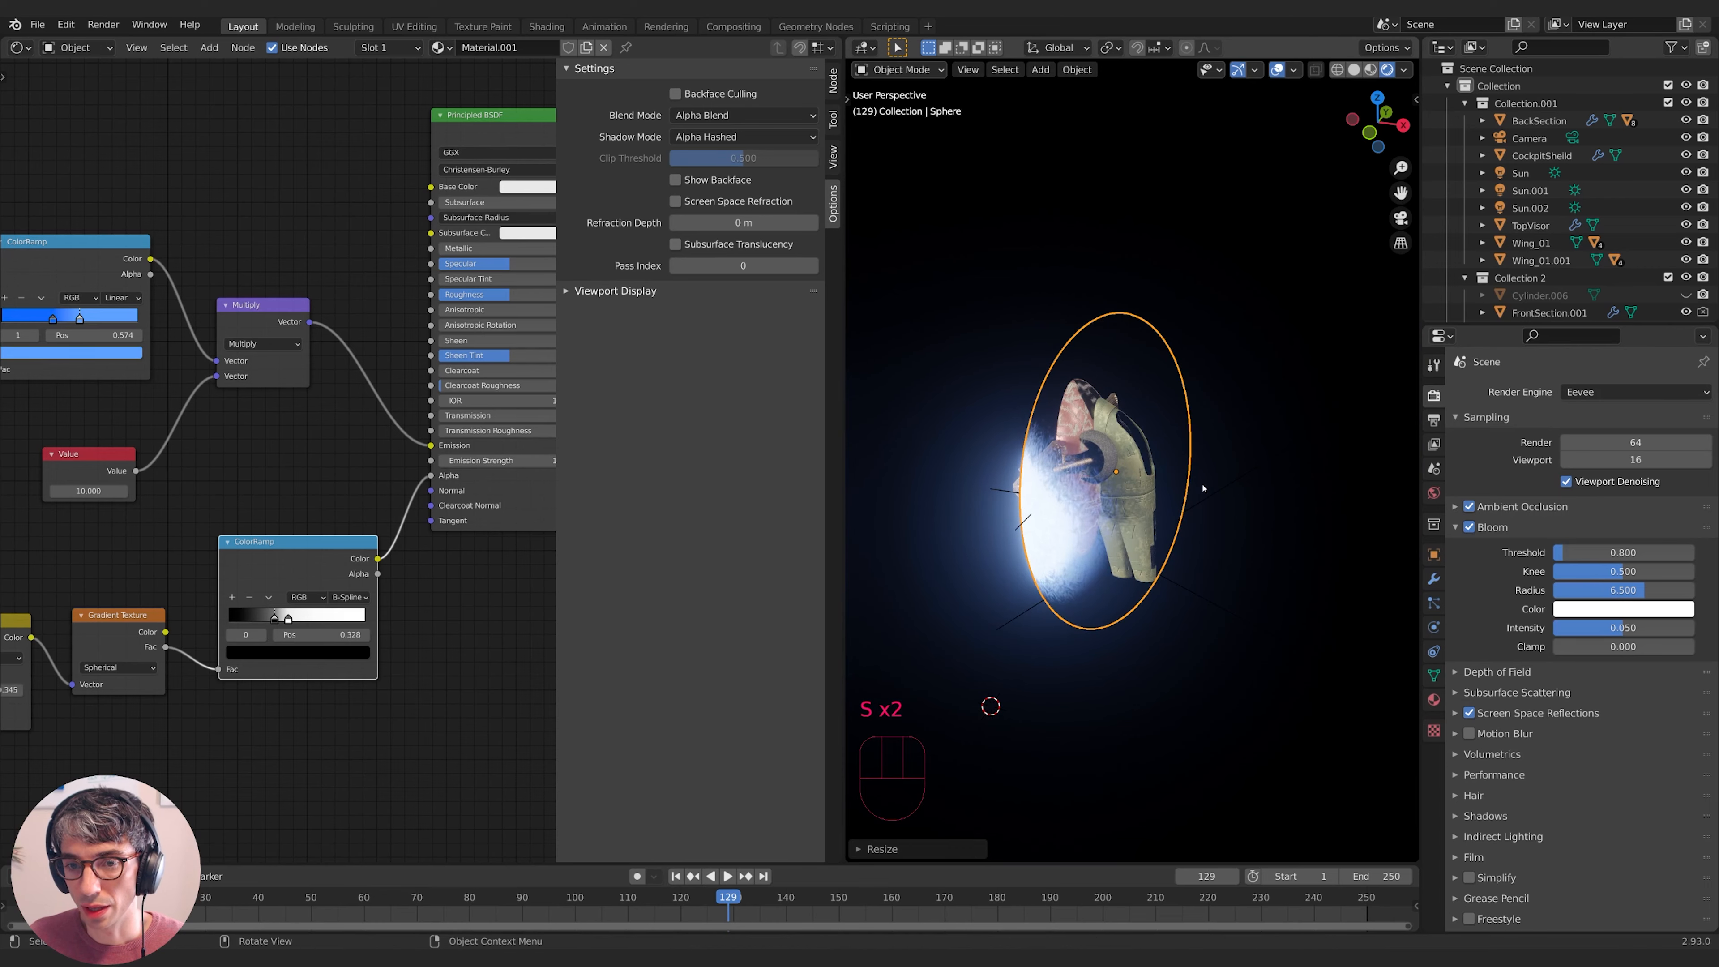
key("s")
key("x")
left_click(1267, 493)
middle_click_drag(1266, 493, 1264, 417)
key("s")
middle_click(1272, 452)
left_click(1243, 457)
key("r")
left_click(1238, 433)
key("g")
left_click(1261, 434)
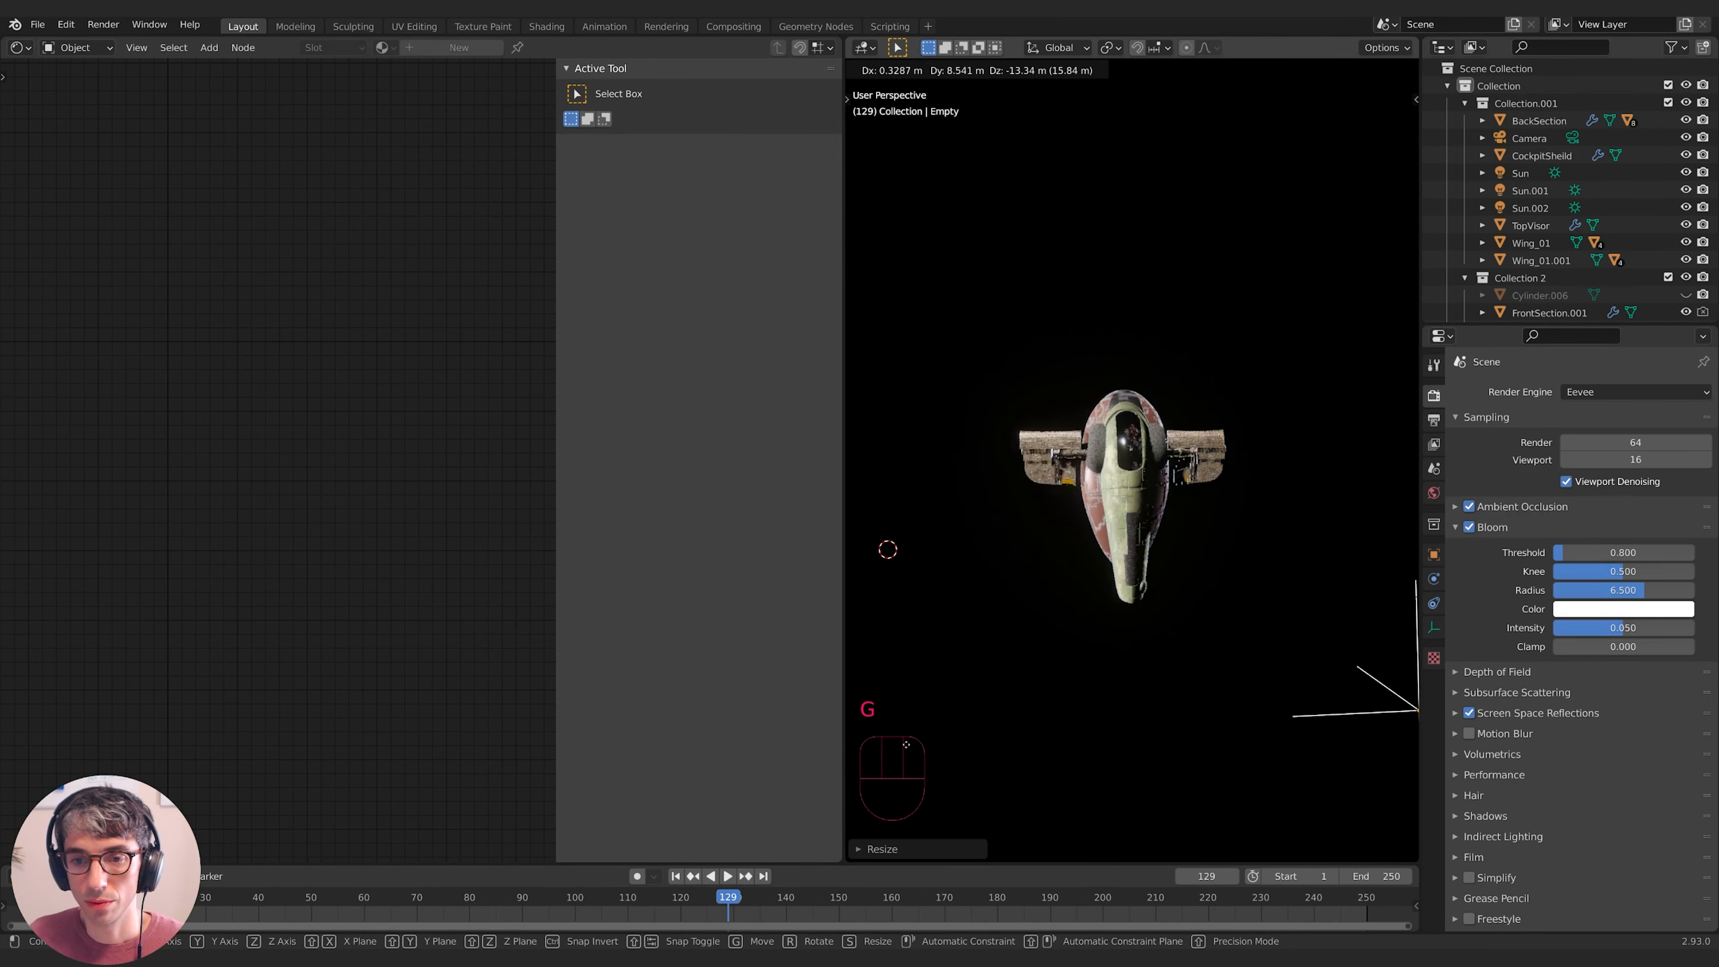
- Reposition the Empty beside the ship, settling lower-left so the shield glow wraps the ship
left_click(1284, 550)
middle_click_drag(1282, 550, 1224, 549)
key("g")
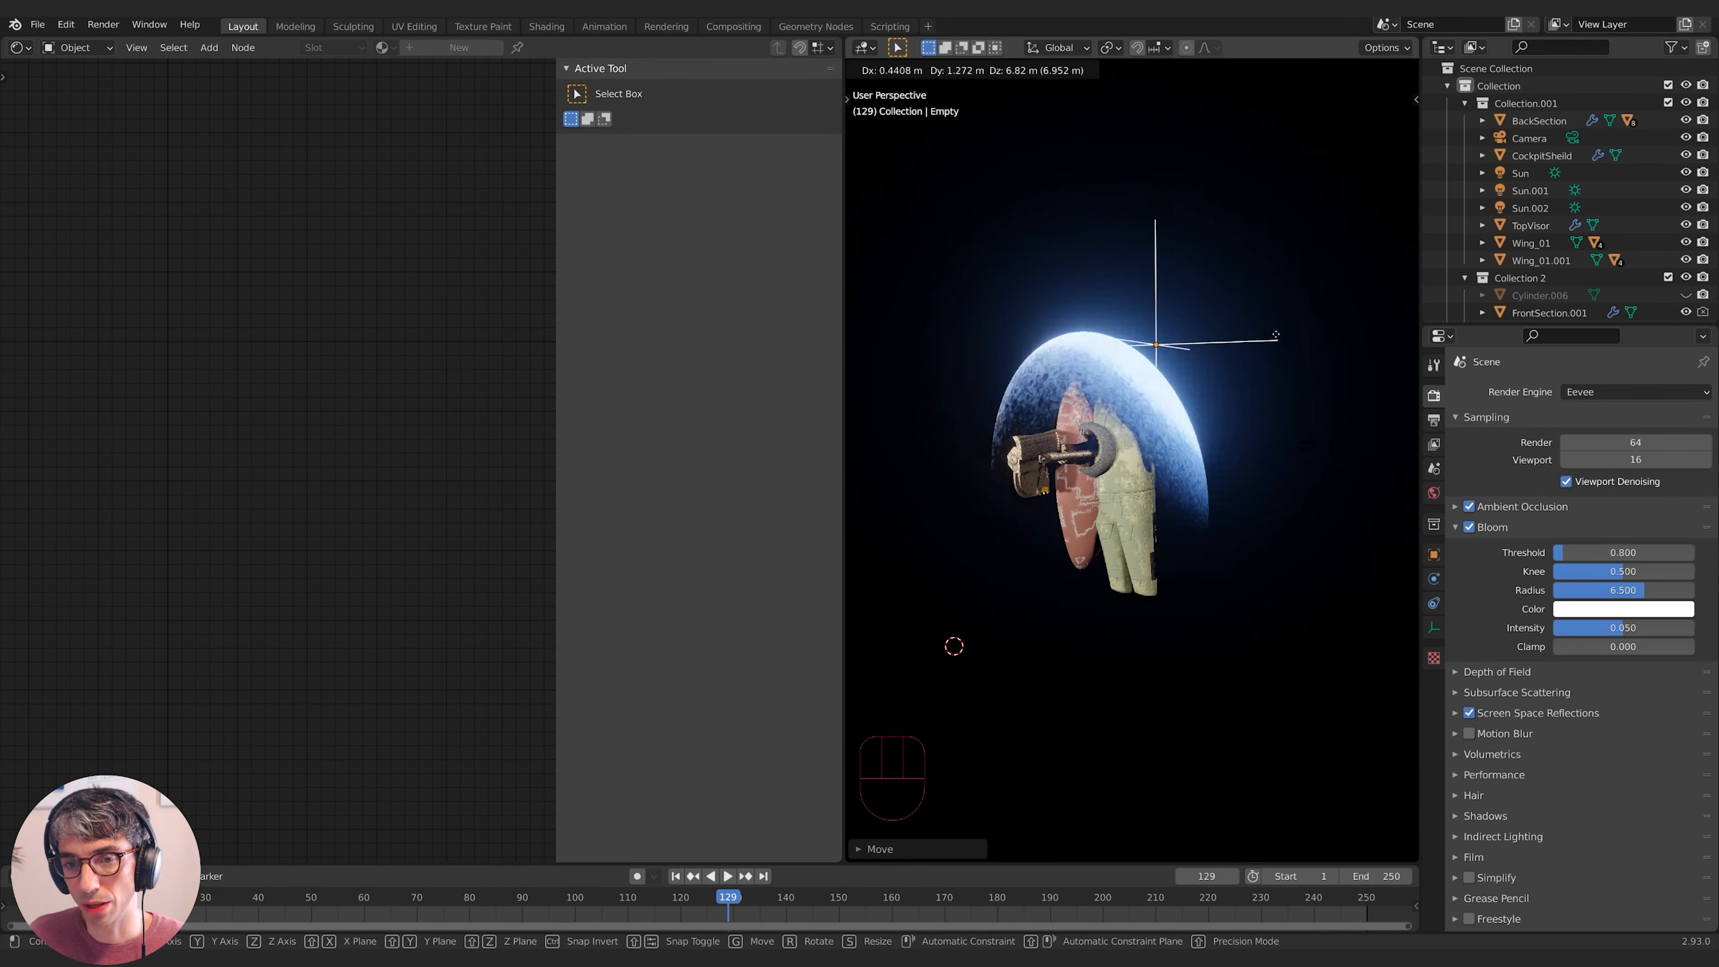
key("g")
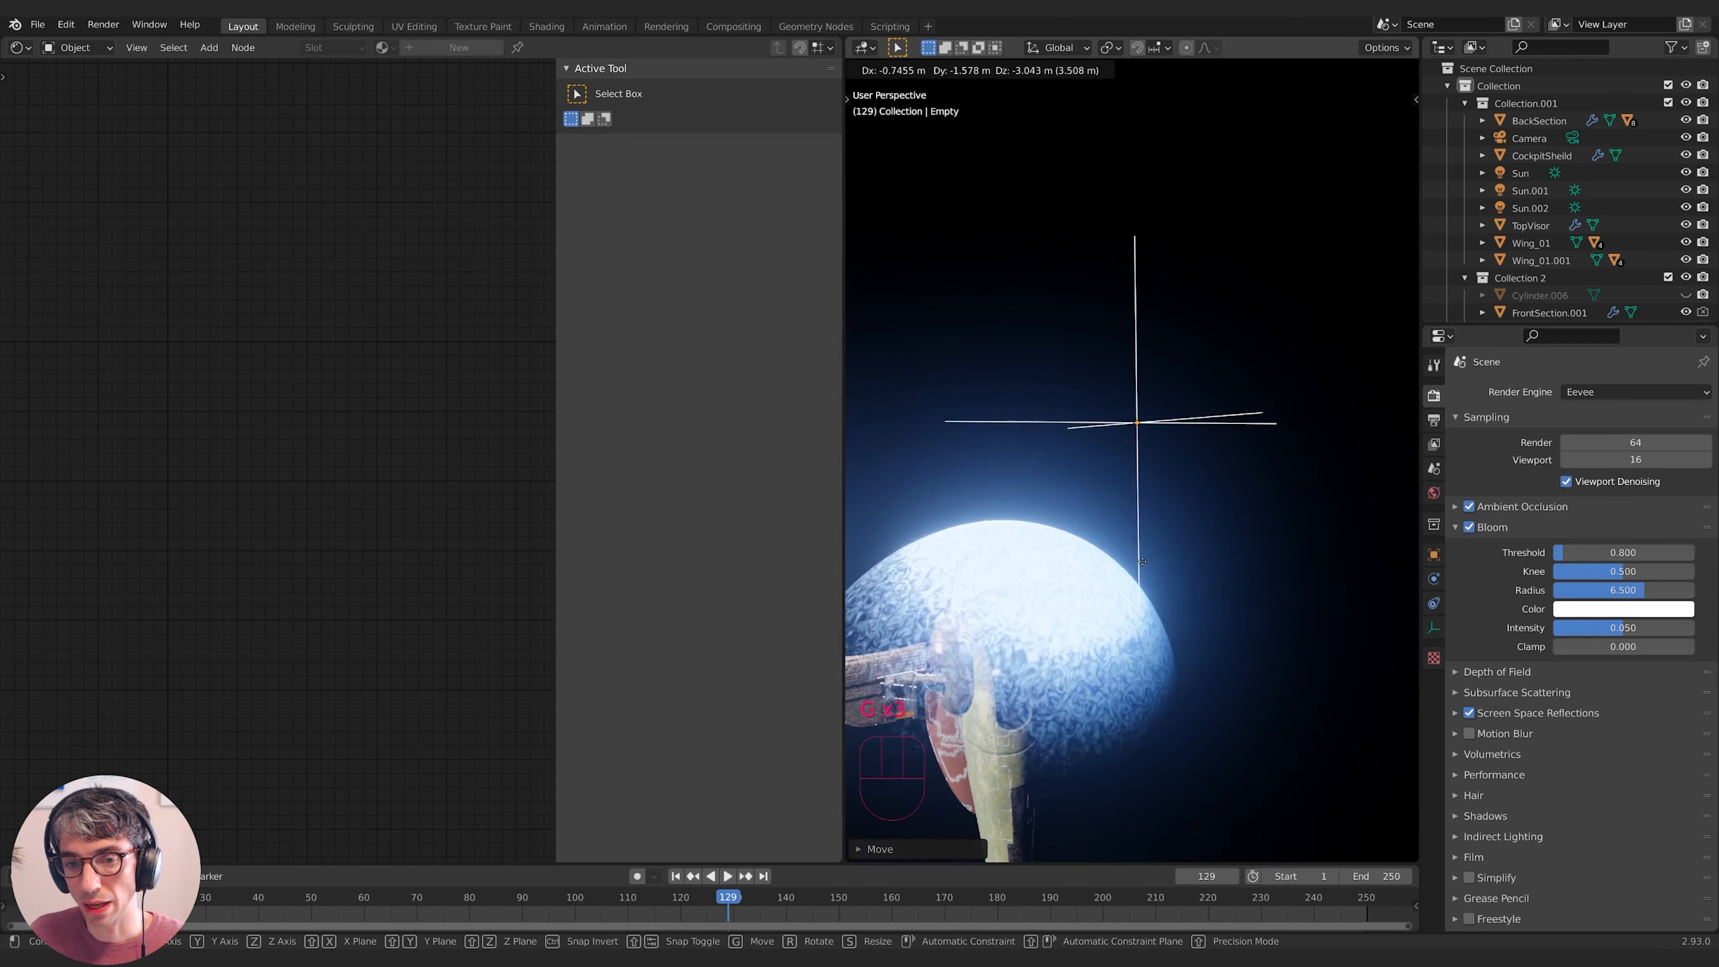
left_click(1237, 494)
middle_click_drag(1201, 521, 1212, 523)
middle_click_drag(1213, 523, 1190, 413, "shift")
key("g")
left_click(1277, 334)
key("g")
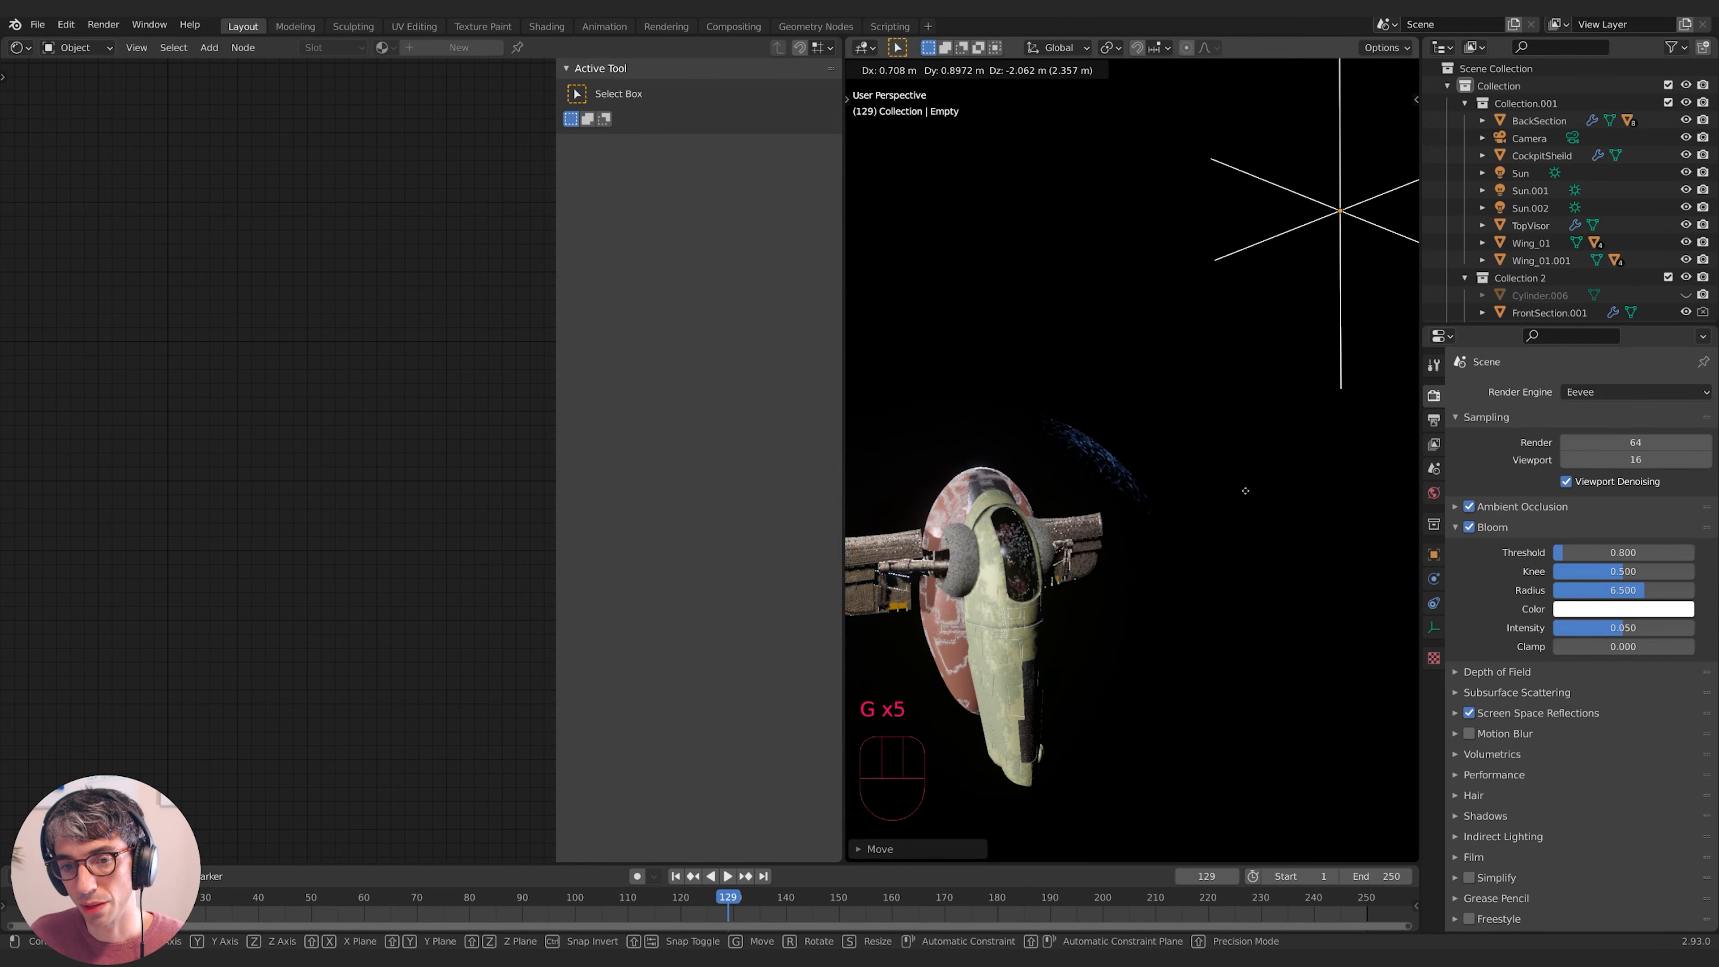
left_click(1119, 606)
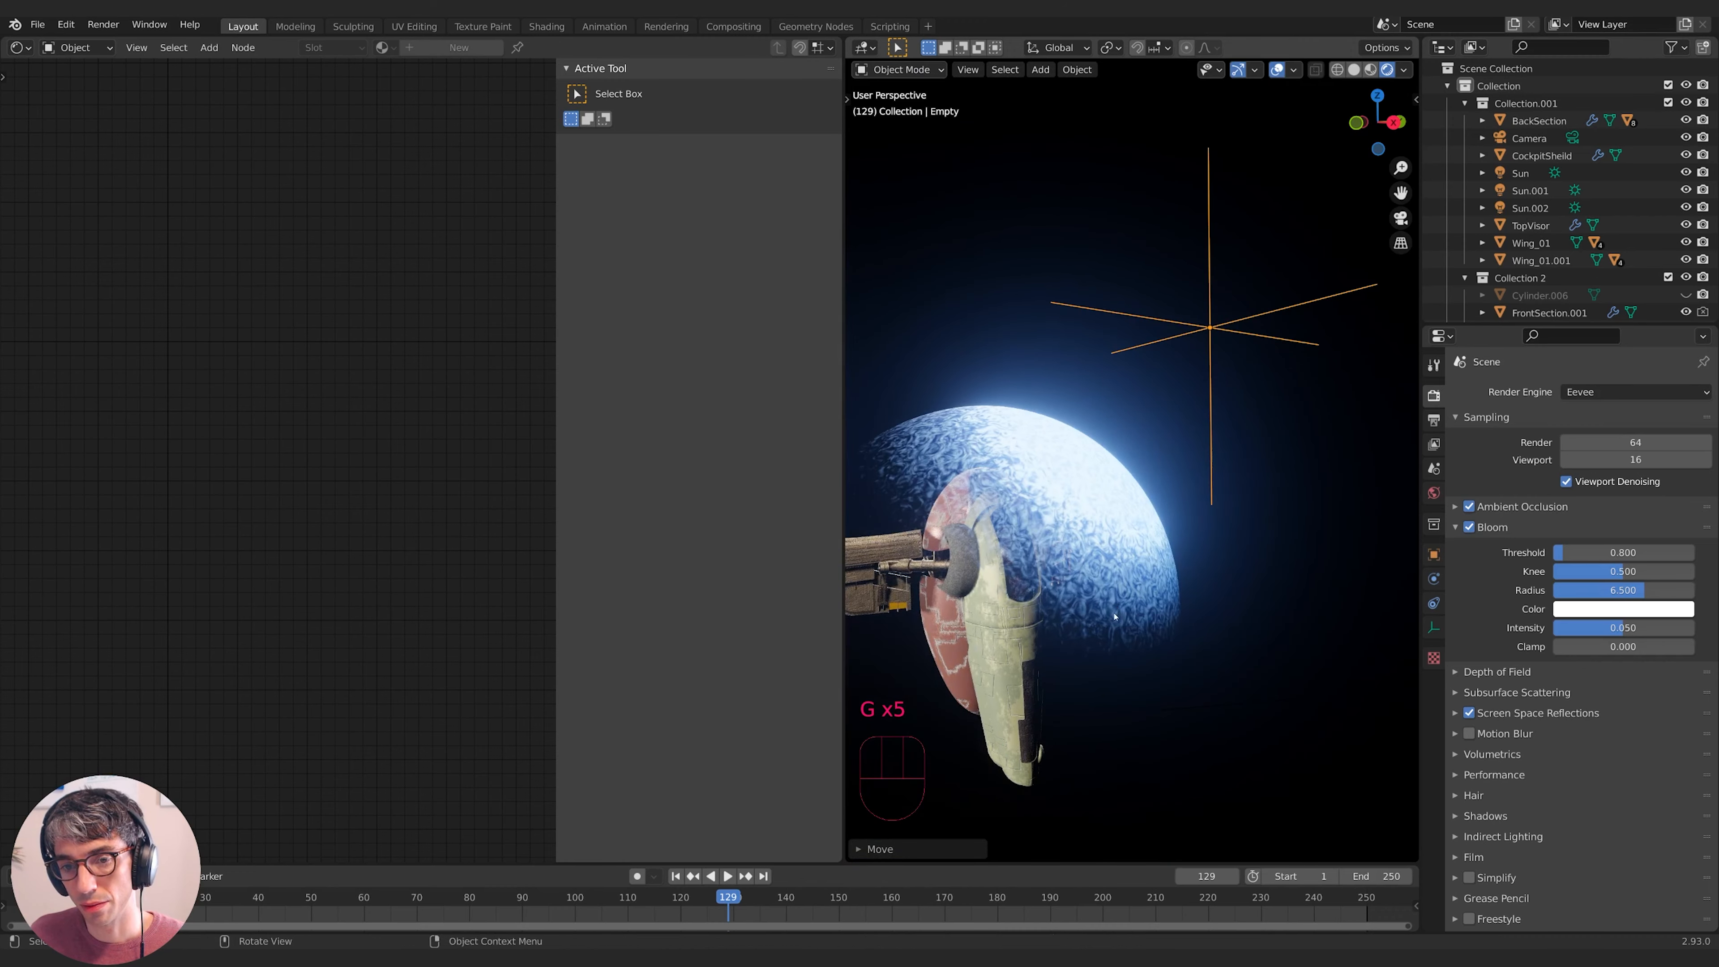
left_click(1147, 605)
middle_click_drag(1118, 606, 1053, 575, "shift")
- Move the Noise Texture above Voronoi and lower its Scale for a coarser pattern
middle_click_drag(205, 428, 104, 447, "shift")
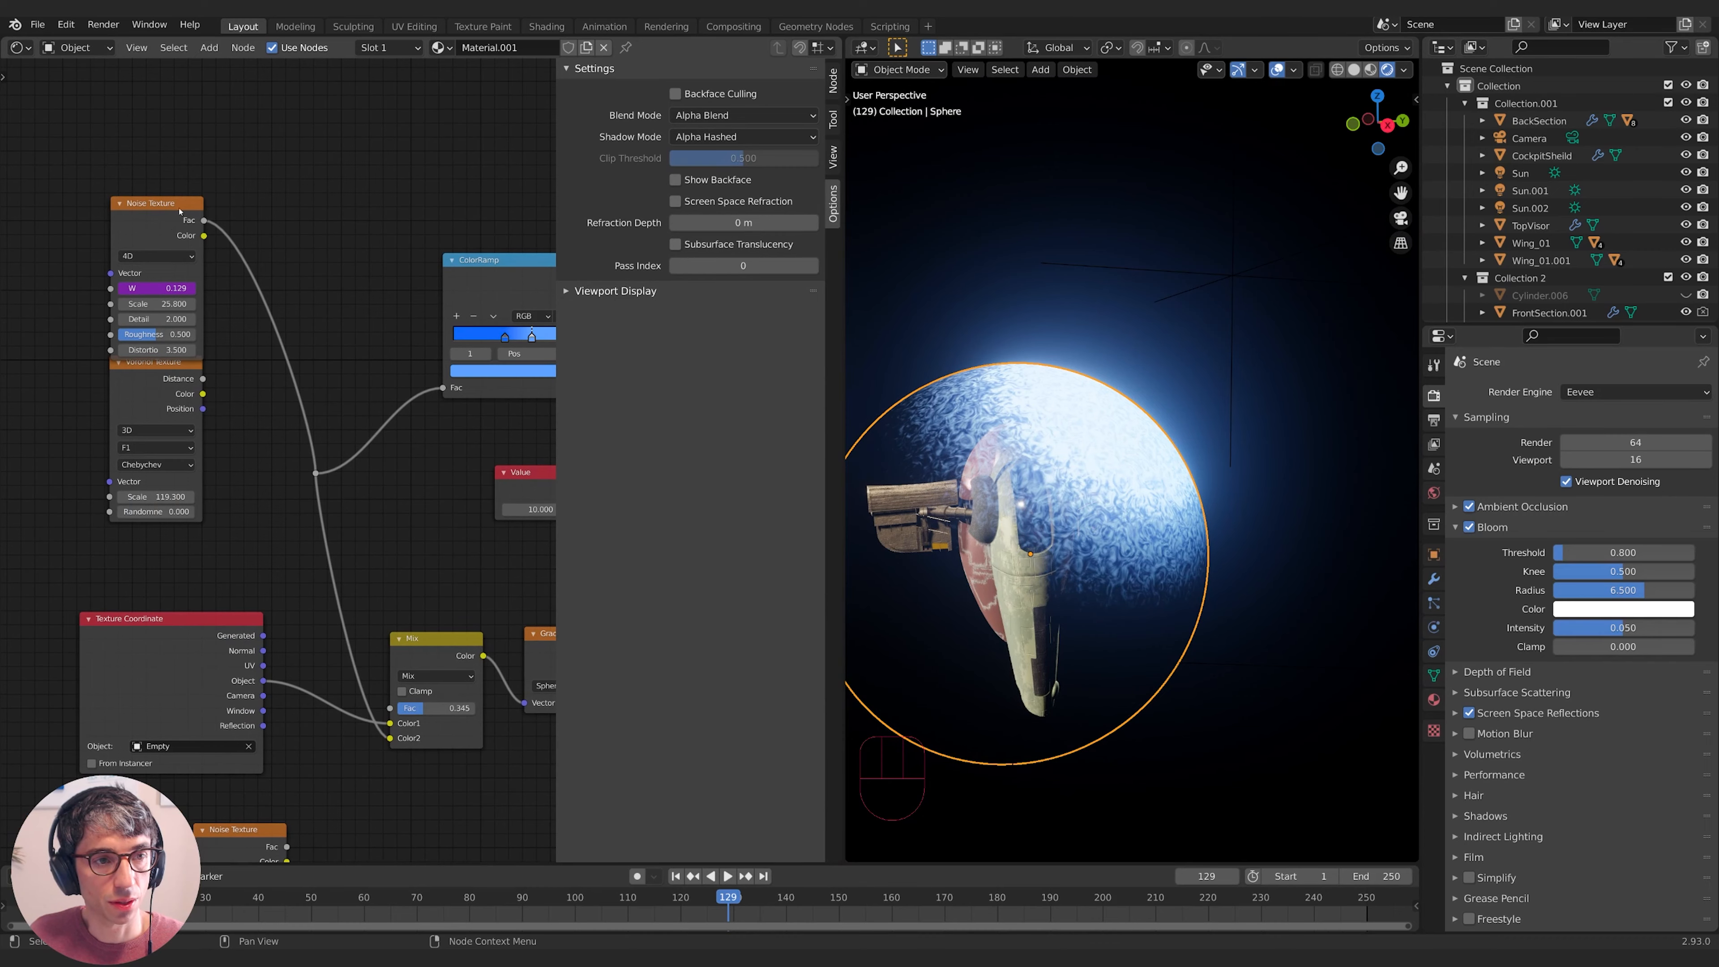
left_click_drag(179, 209, 178, 172)
left_click_drag(163, 266, 47, 266)
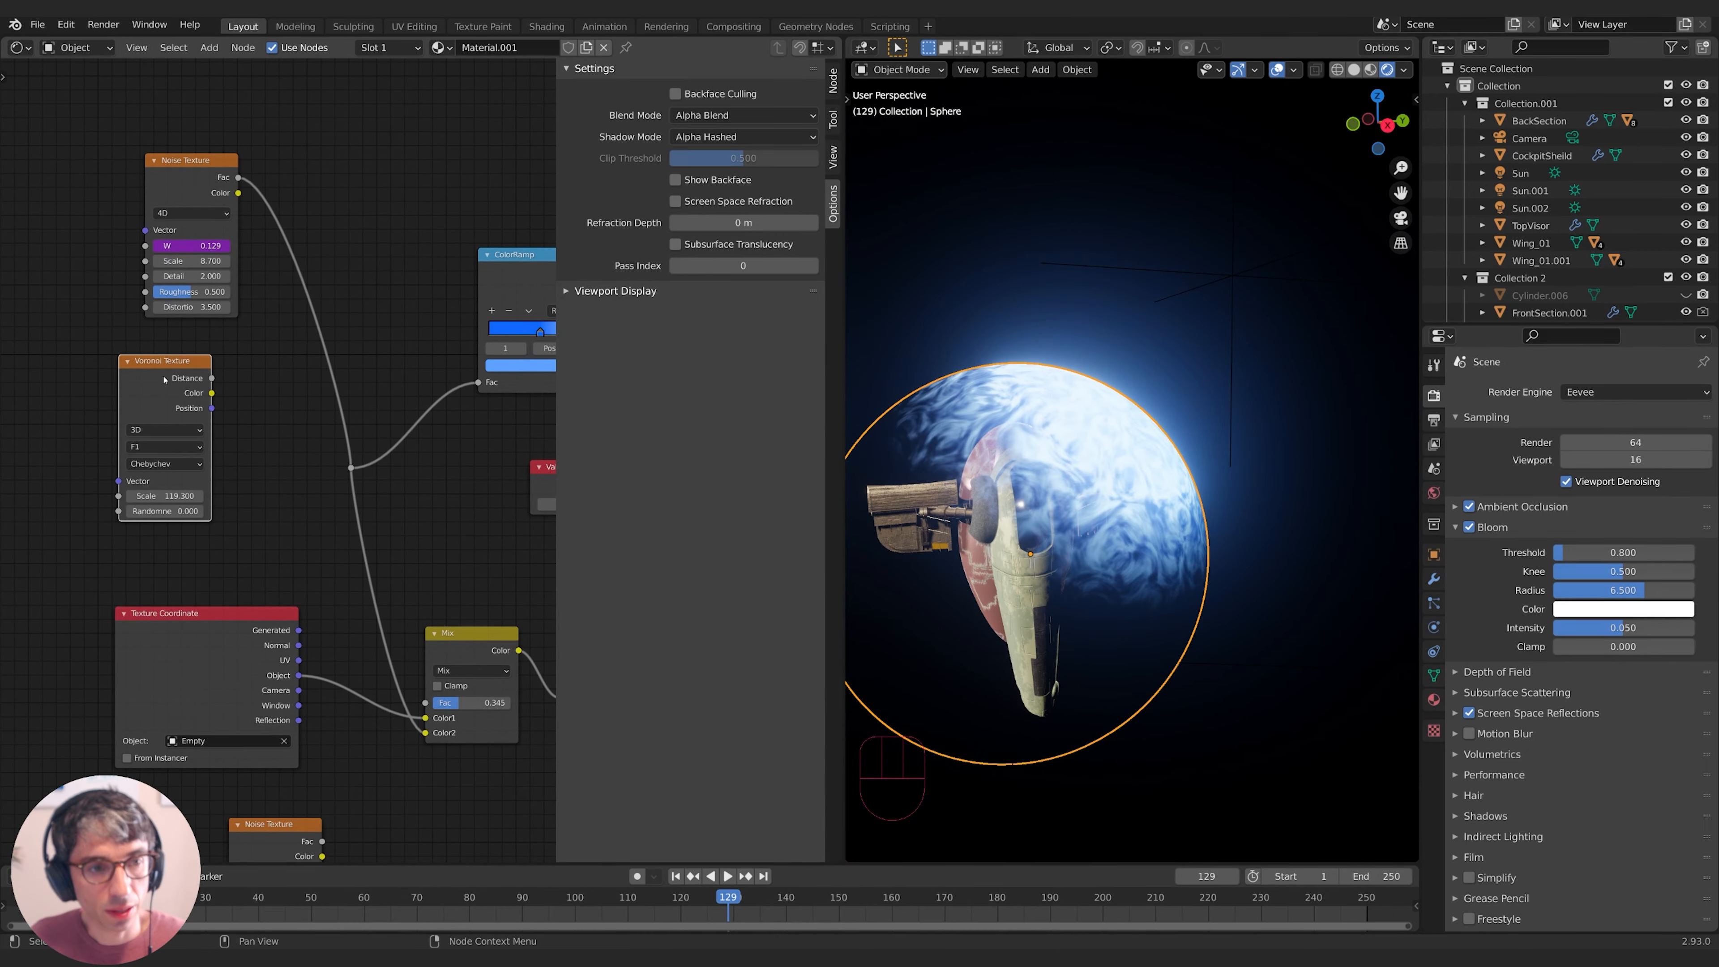
- Insert a Multiply Mix node on the noise-to-ColorRamp link with Voronoi Distance in Color2
key("shift+a")
type("mix")
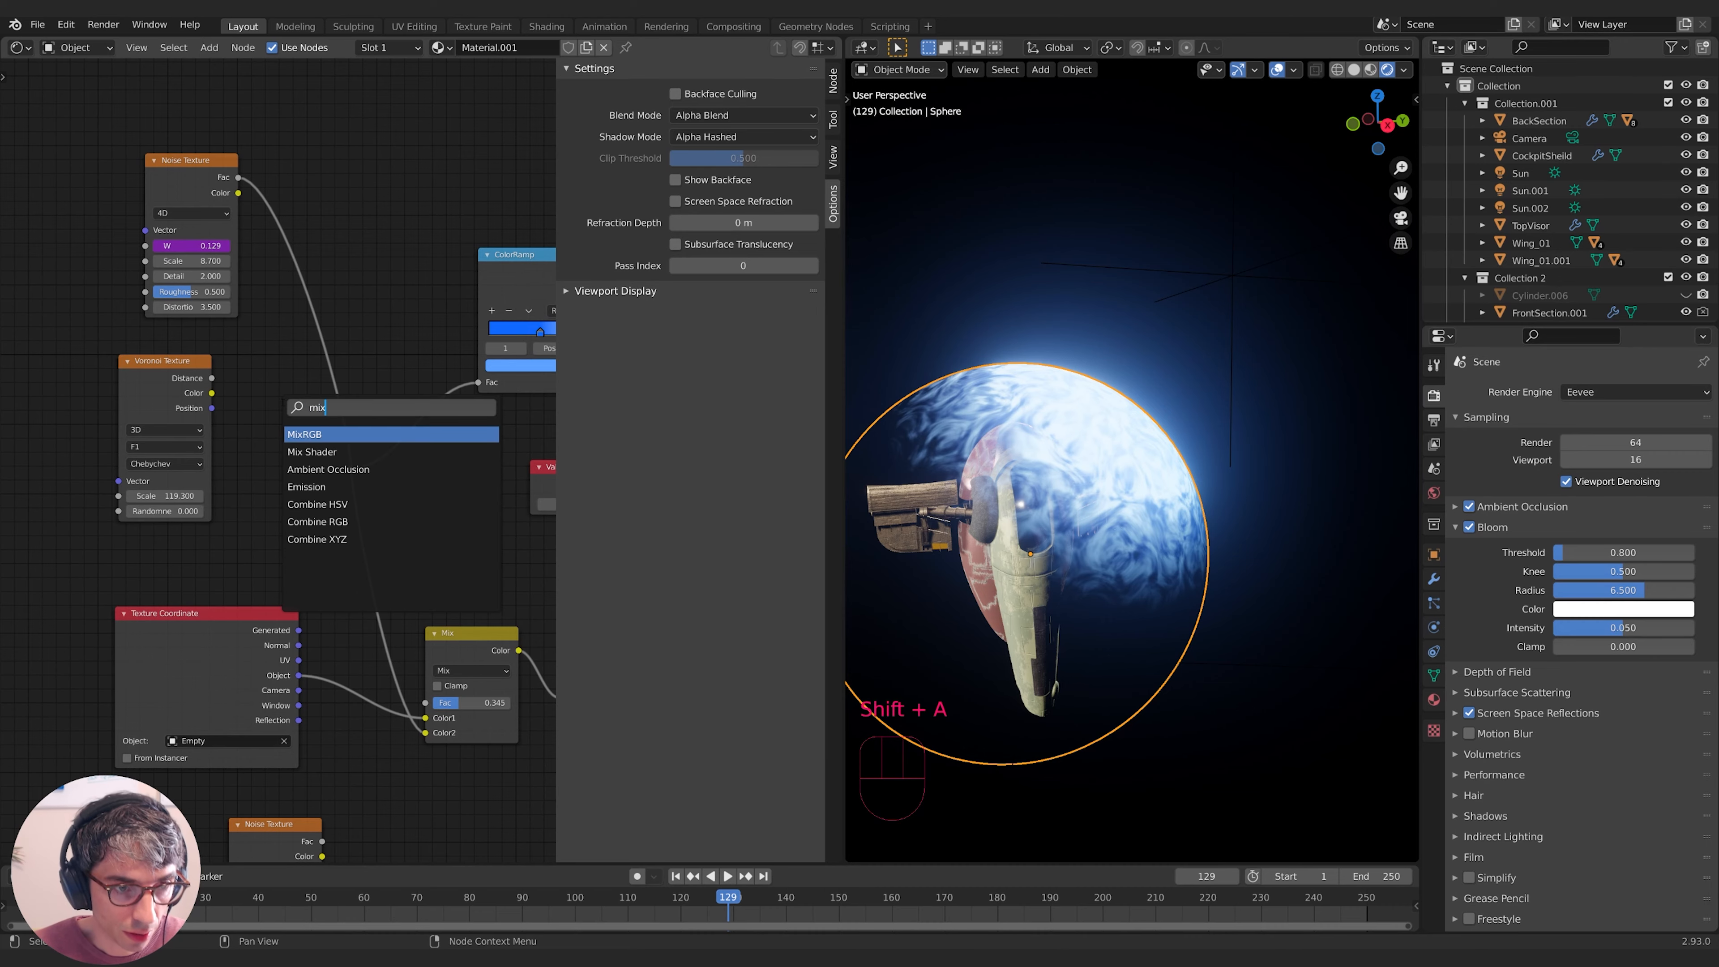
key("Return")
left_click(291, 269)
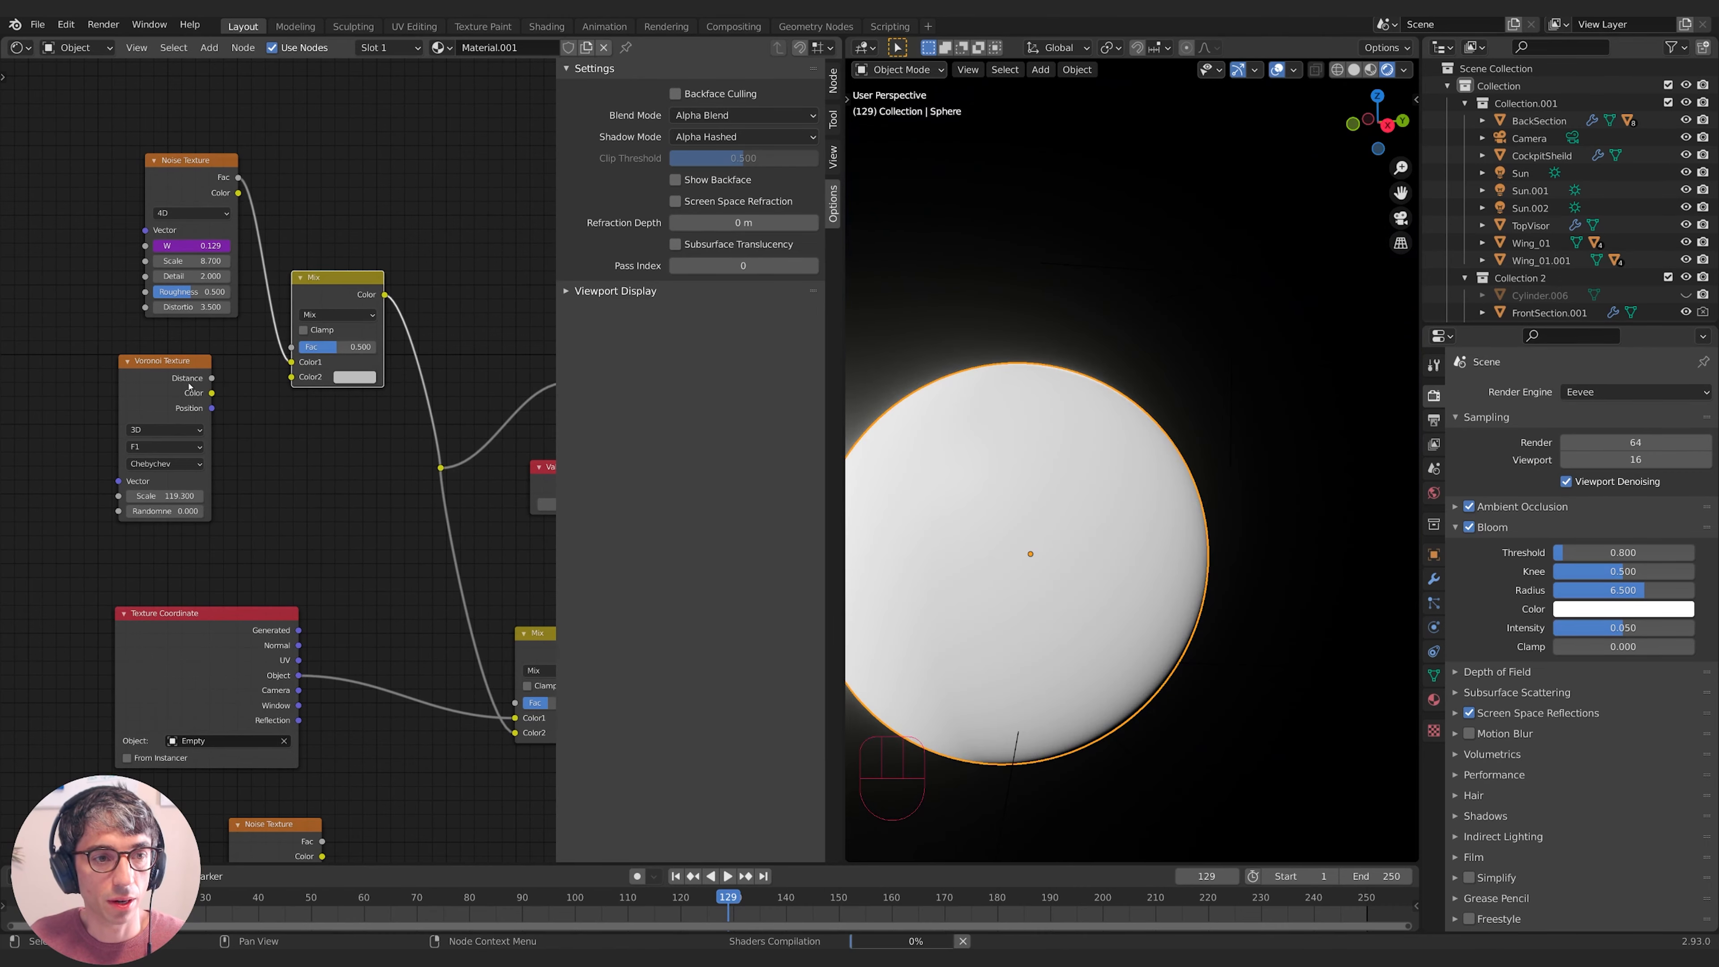
left_click_drag(212, 379, 292, 378)
left_click(337, 314)
left_click(332, 366)
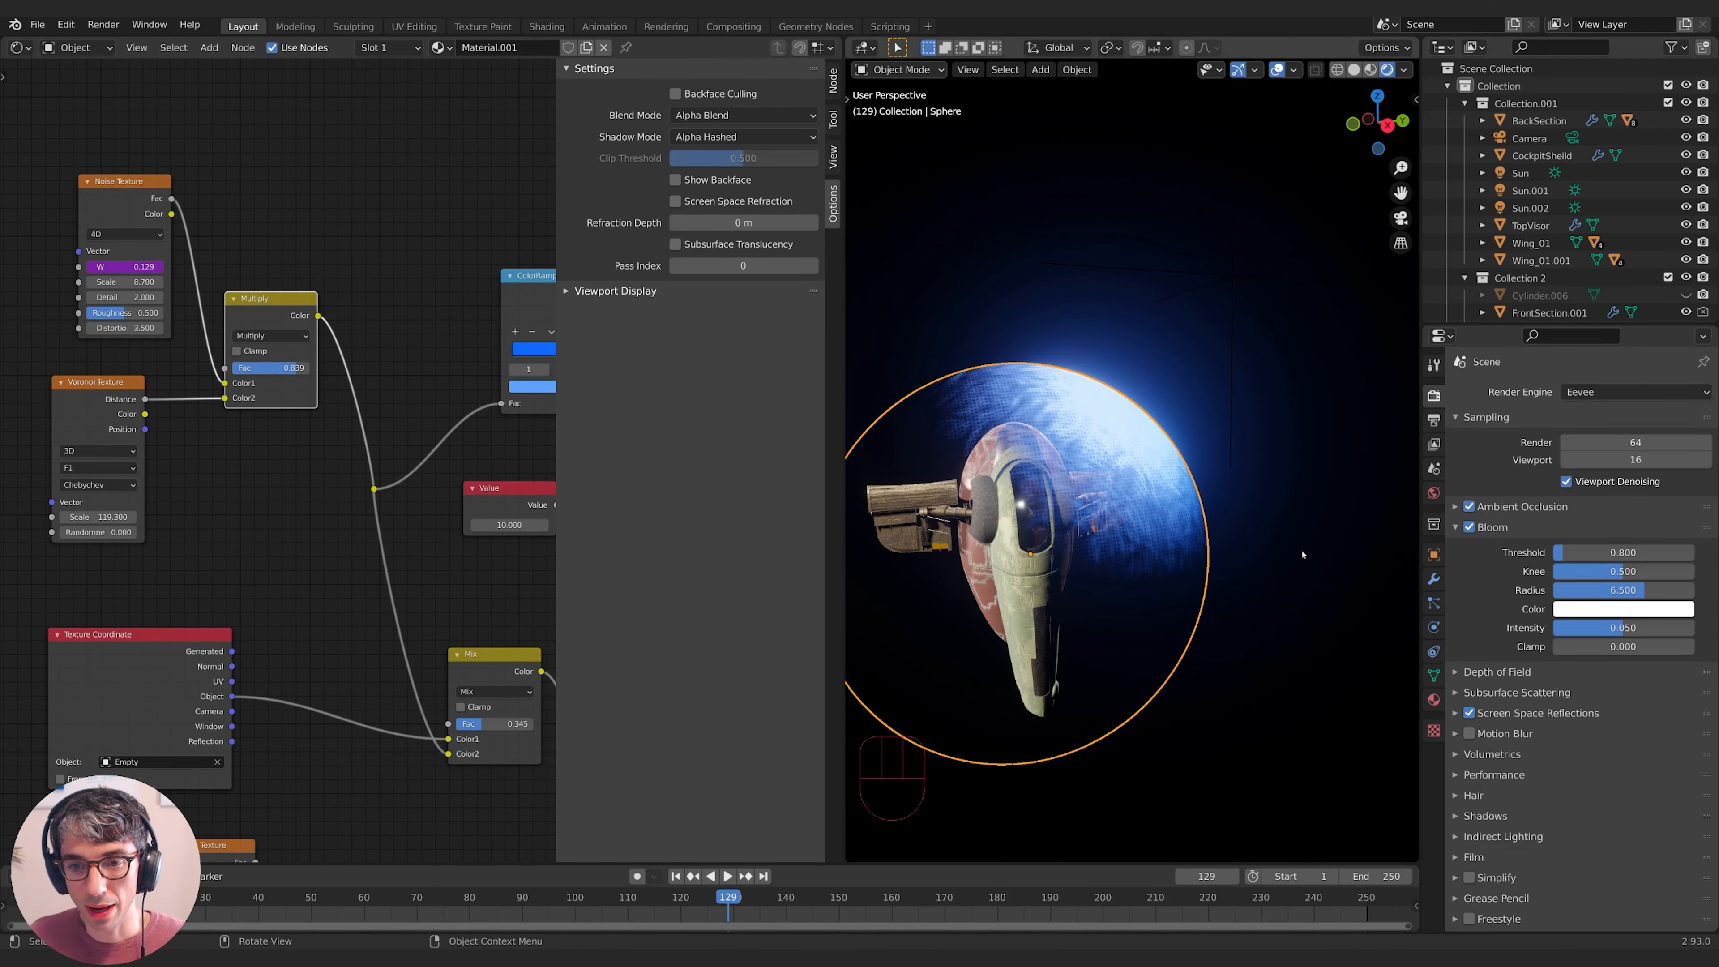
middle_click_drag(1302, 555, 994, 569)
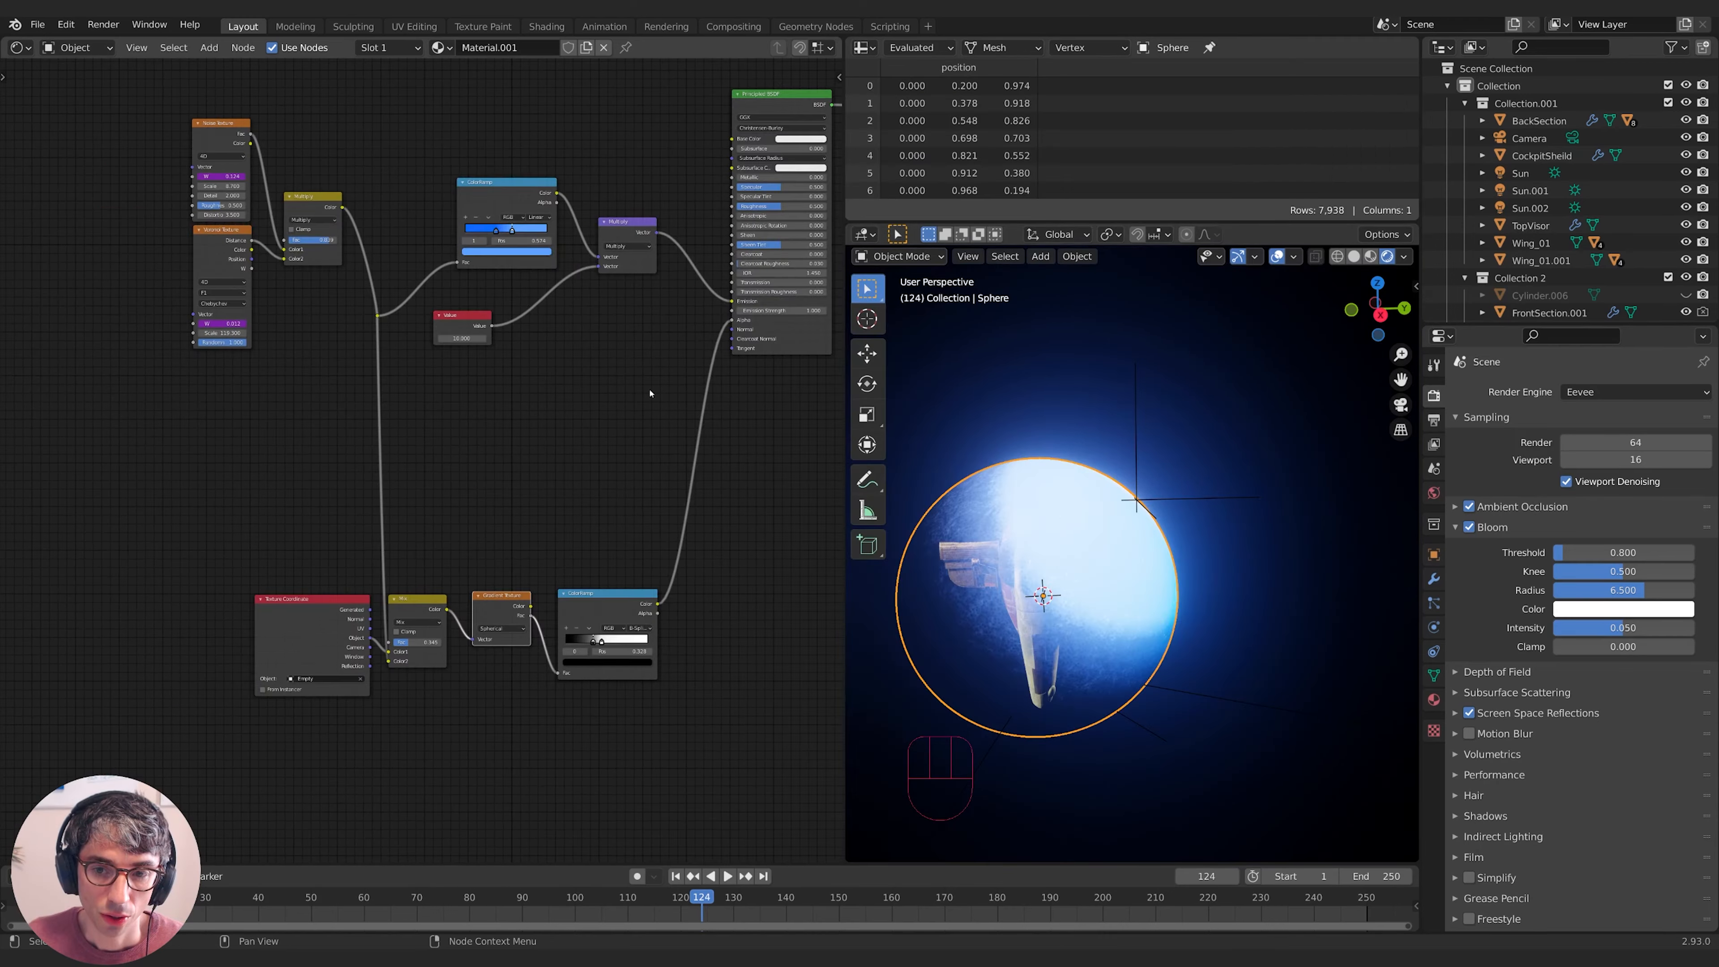
- Move the gradient-steering Empty to sit lower left, near the shield sphere
left_click(1204, 498)
key("g")
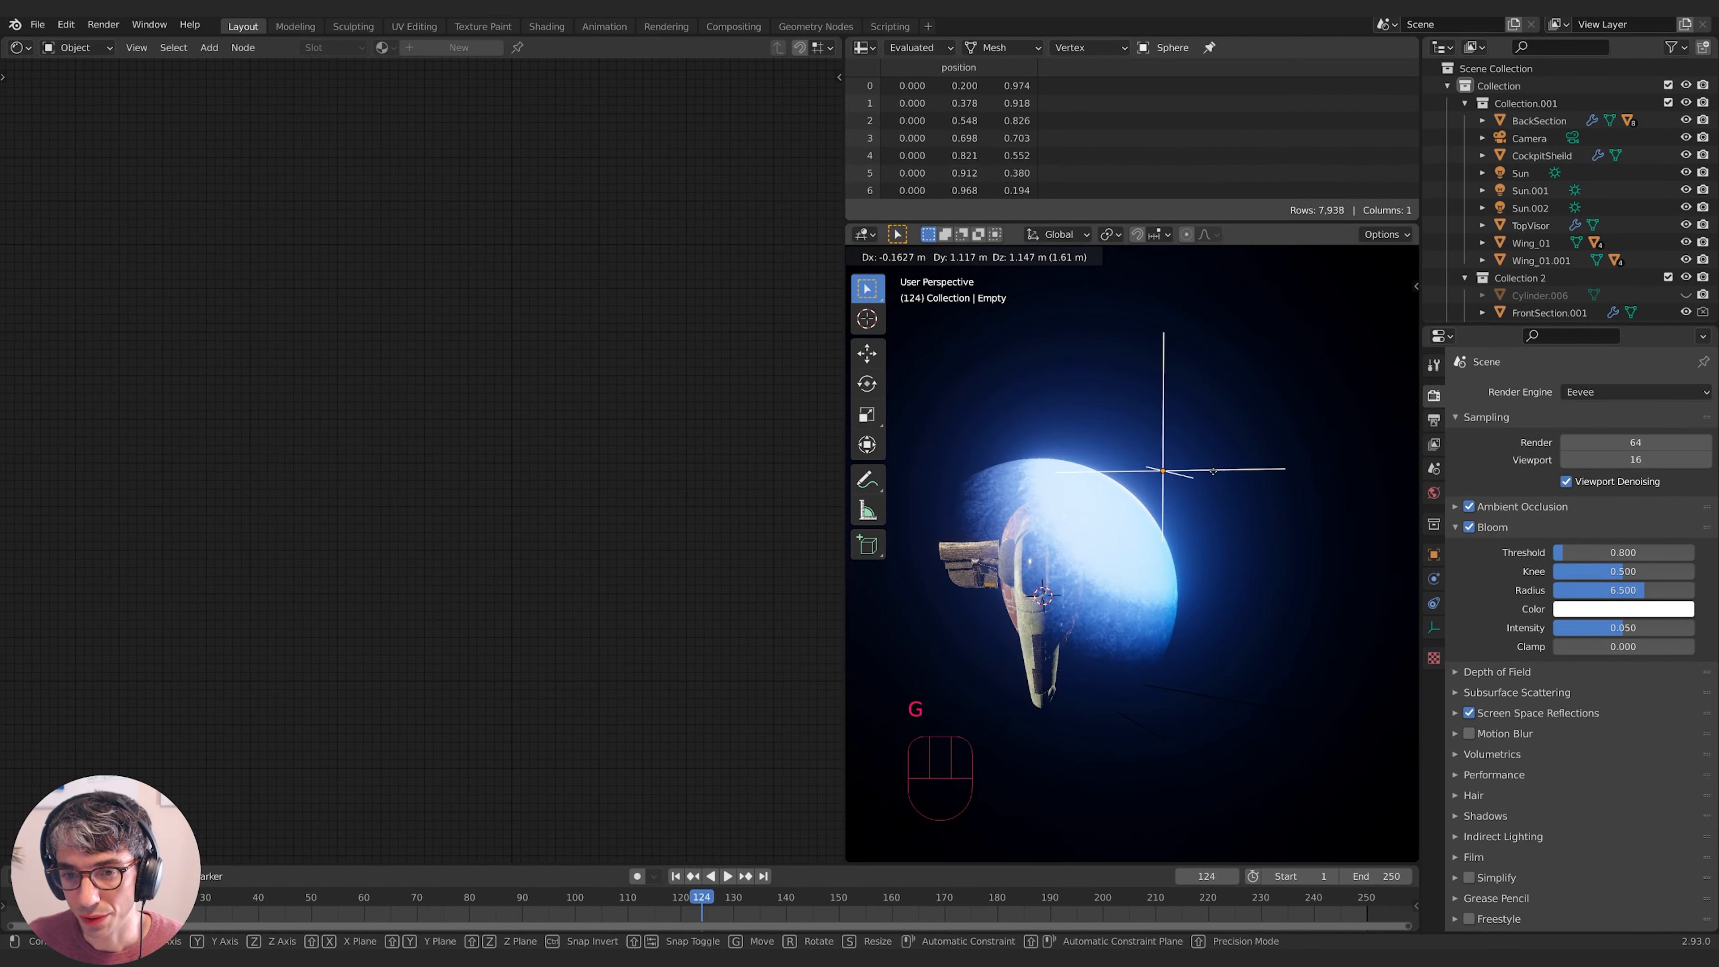
left_click(1201, 477)
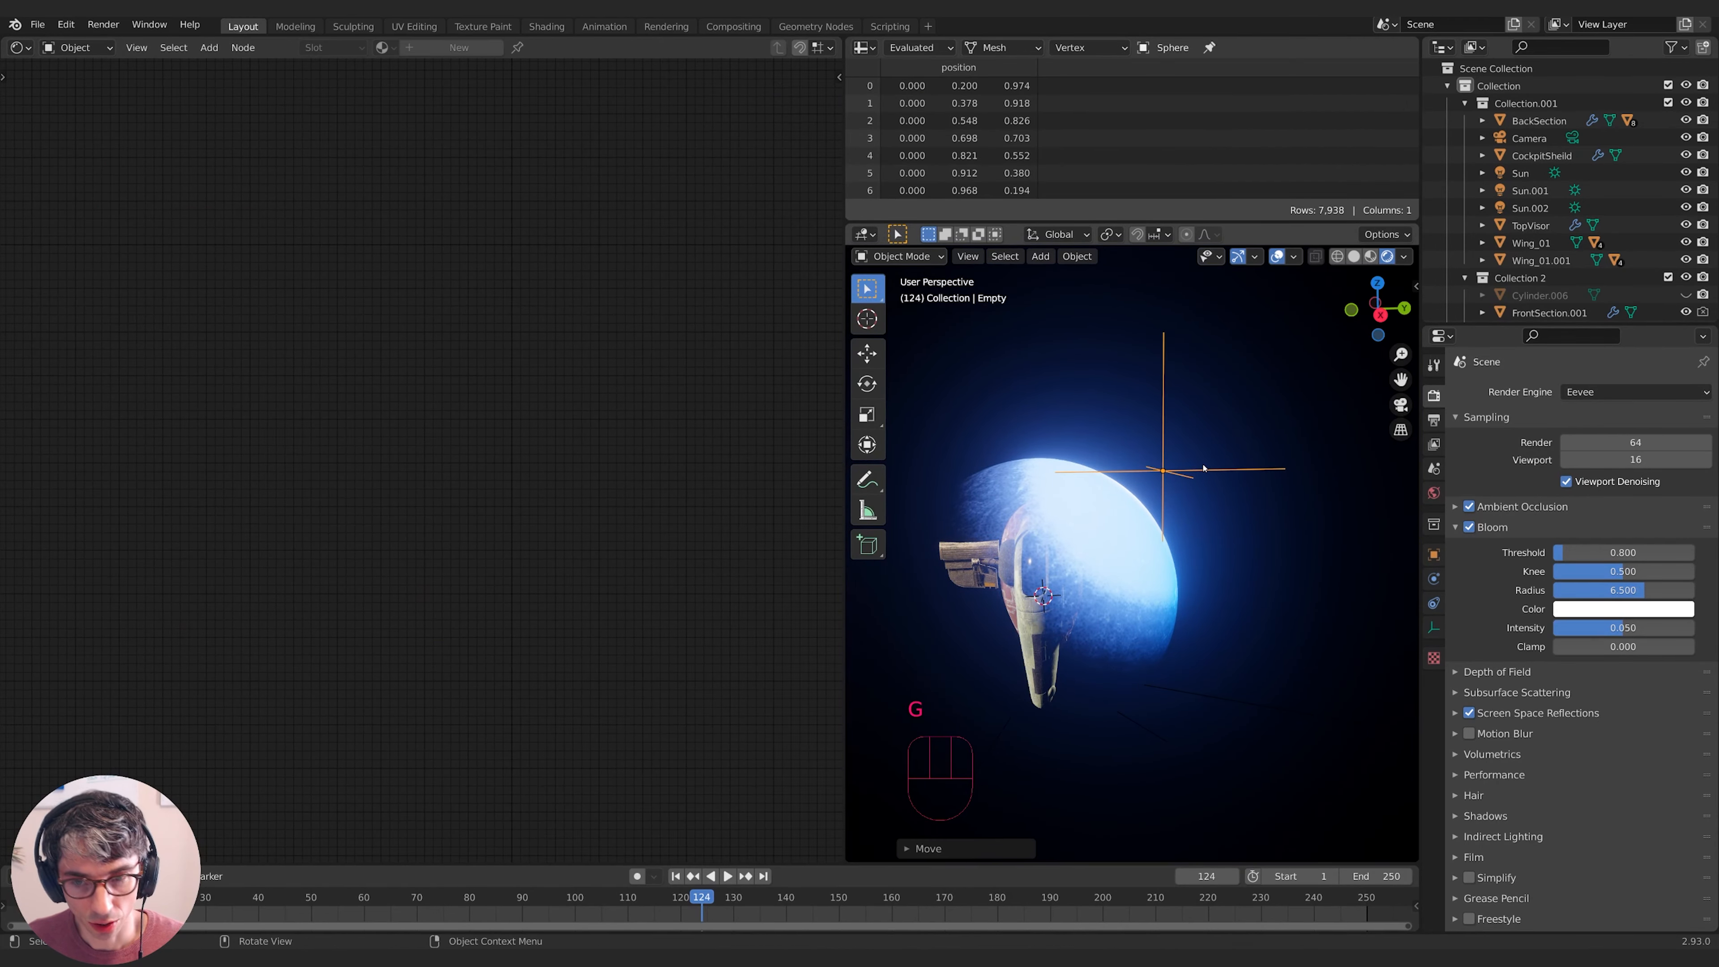
key("g")
left_click(1168, 503)
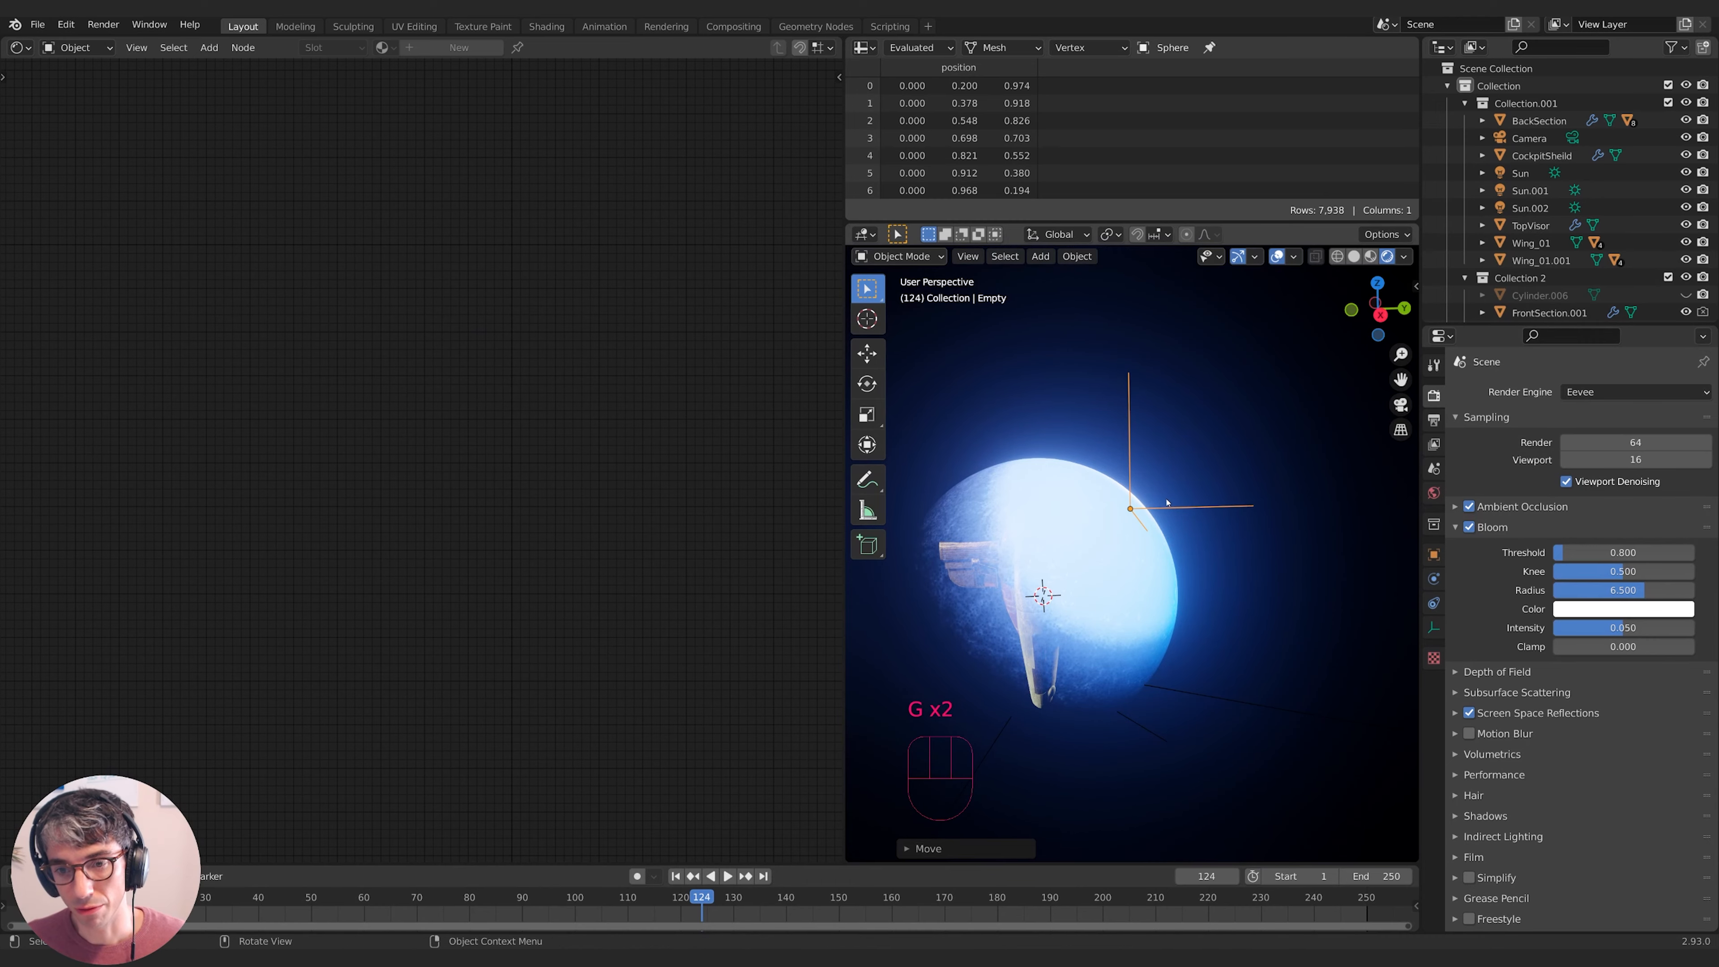
- Reselect the shield sphere and frame its lower gradient-mask node row
left_click(1132, 563)
middle_click_drag(637, 445, 479, 444, "shift")
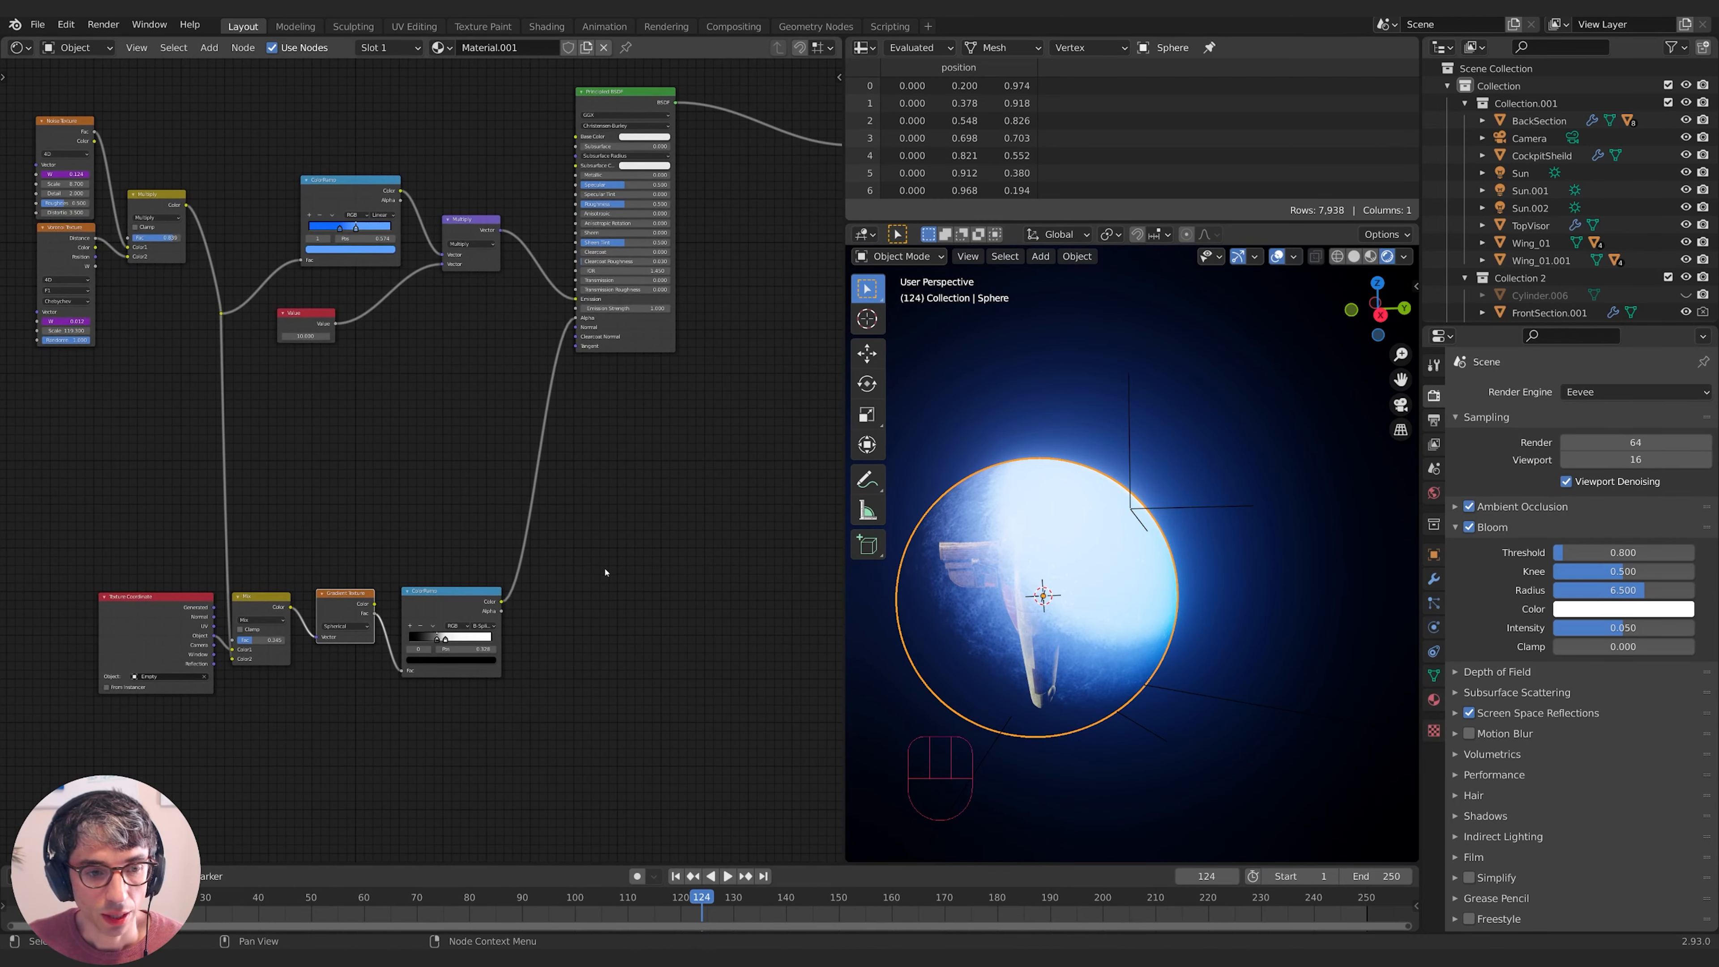
middle_click_drag(606, 572, 708, 597)
middle_click_drag(416, 609, 536, 615)
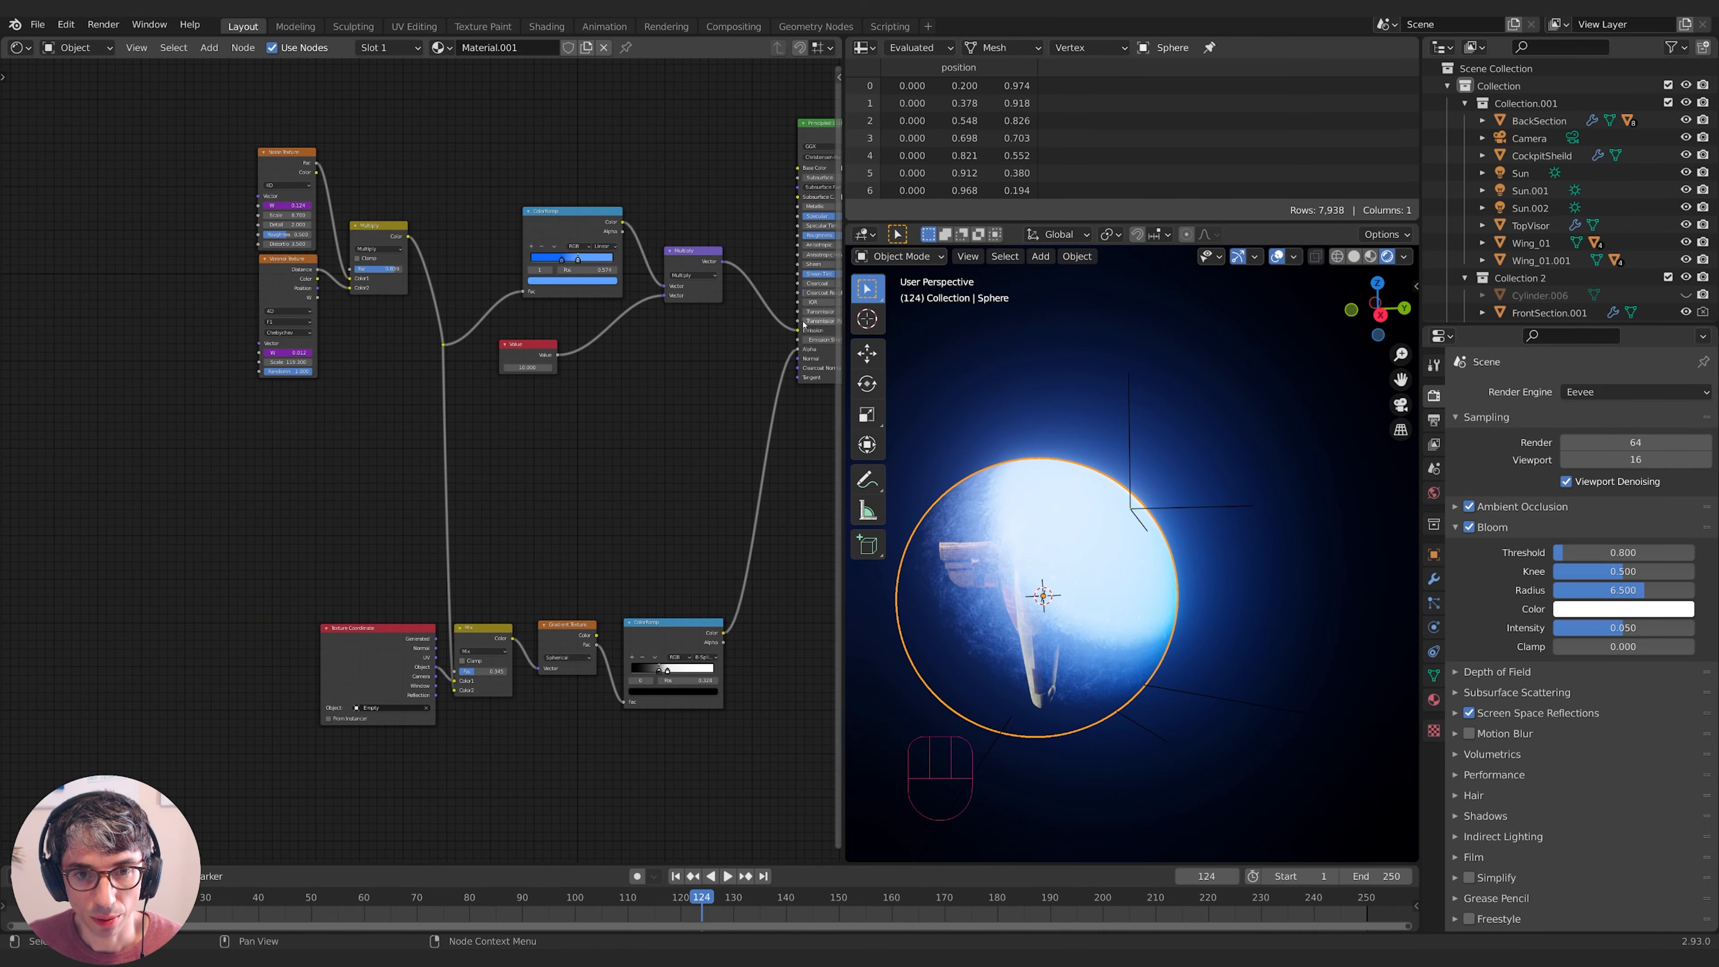
middle_click_drag(652, 560, 644, 489)
- Duplicate the Texture Coordinate-to-ColorRamp row below the original and link the reroute into the copy's Mix Color2
key("b")
left_click_drag(207, 524, 735, 693)
key("shift+d")
left_click(733, 808)
middle_click_drag(650, 738, 734, 709)
left_click_drag(518, 245, 526, 707)
- Pan the node tree to show the duplicated rows and the output end
middle_click_drag(657, 732, 583, 708)
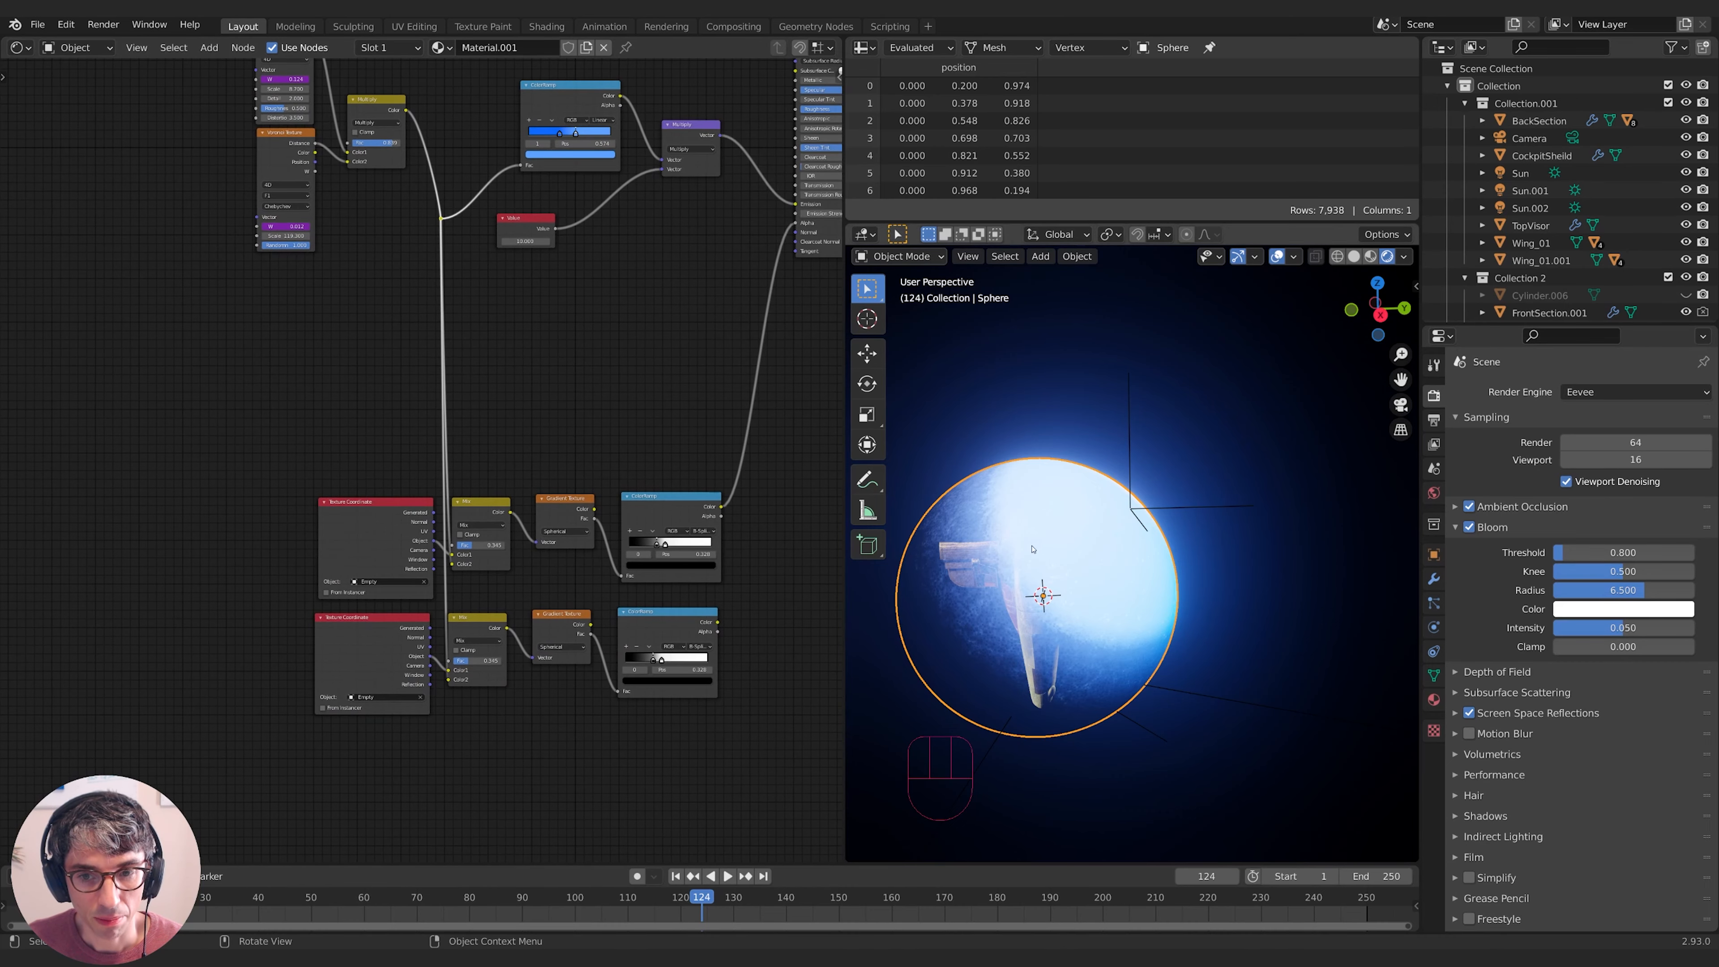
middle_click_drag(758, 735, 671, 712, "shift")
middle_click_drag(705, 631, 563, 715)
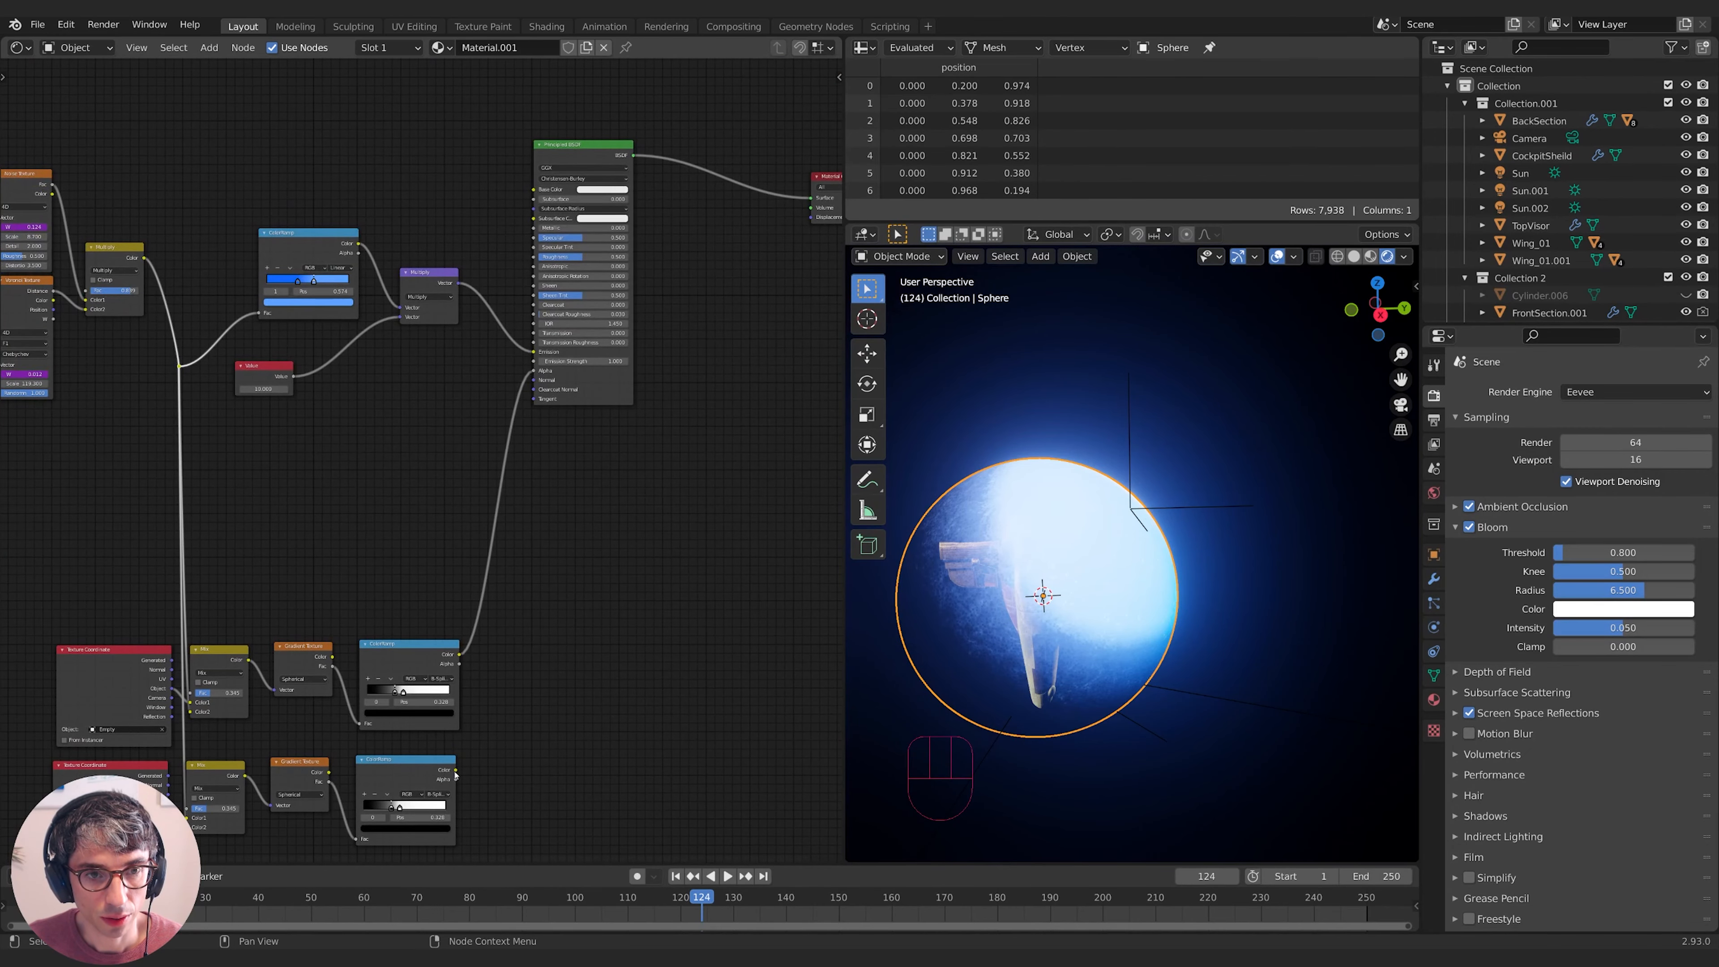
middle_click_drag(456, 776, 321, 708)
key("shift+a")
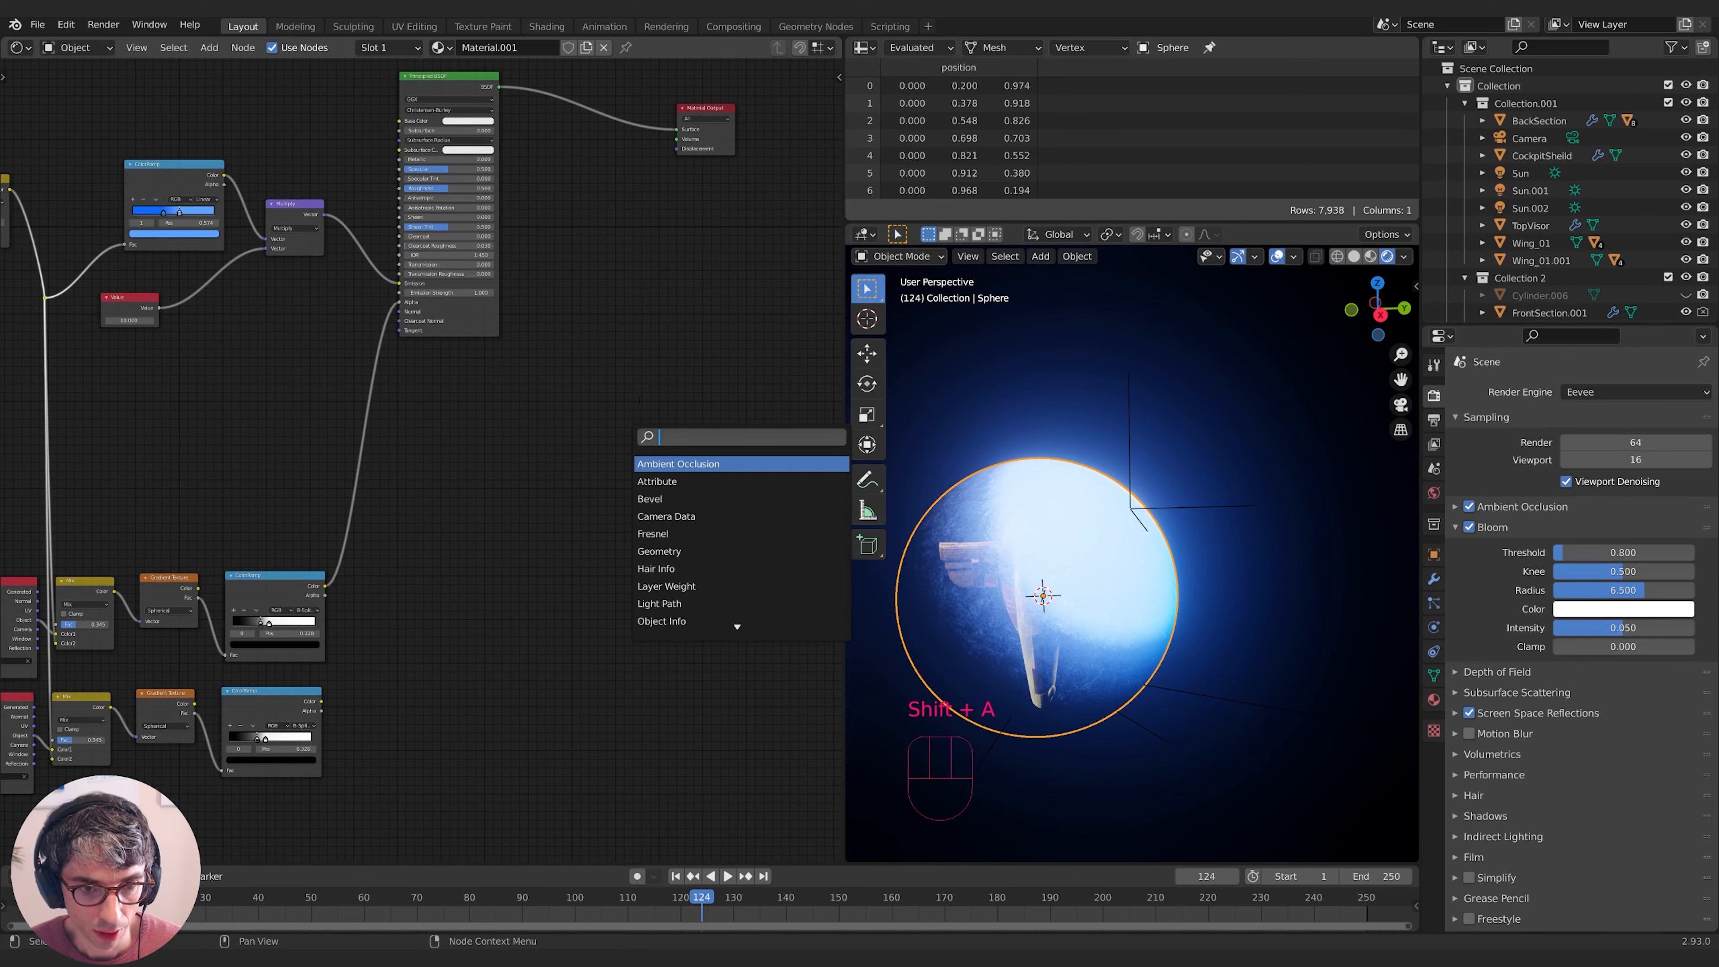
- Add an Emission node fed by the lower ColorRamp into Material Output, with object coordinates driving the gradient
type("emission")
key("Return")
left_click(529, 466)
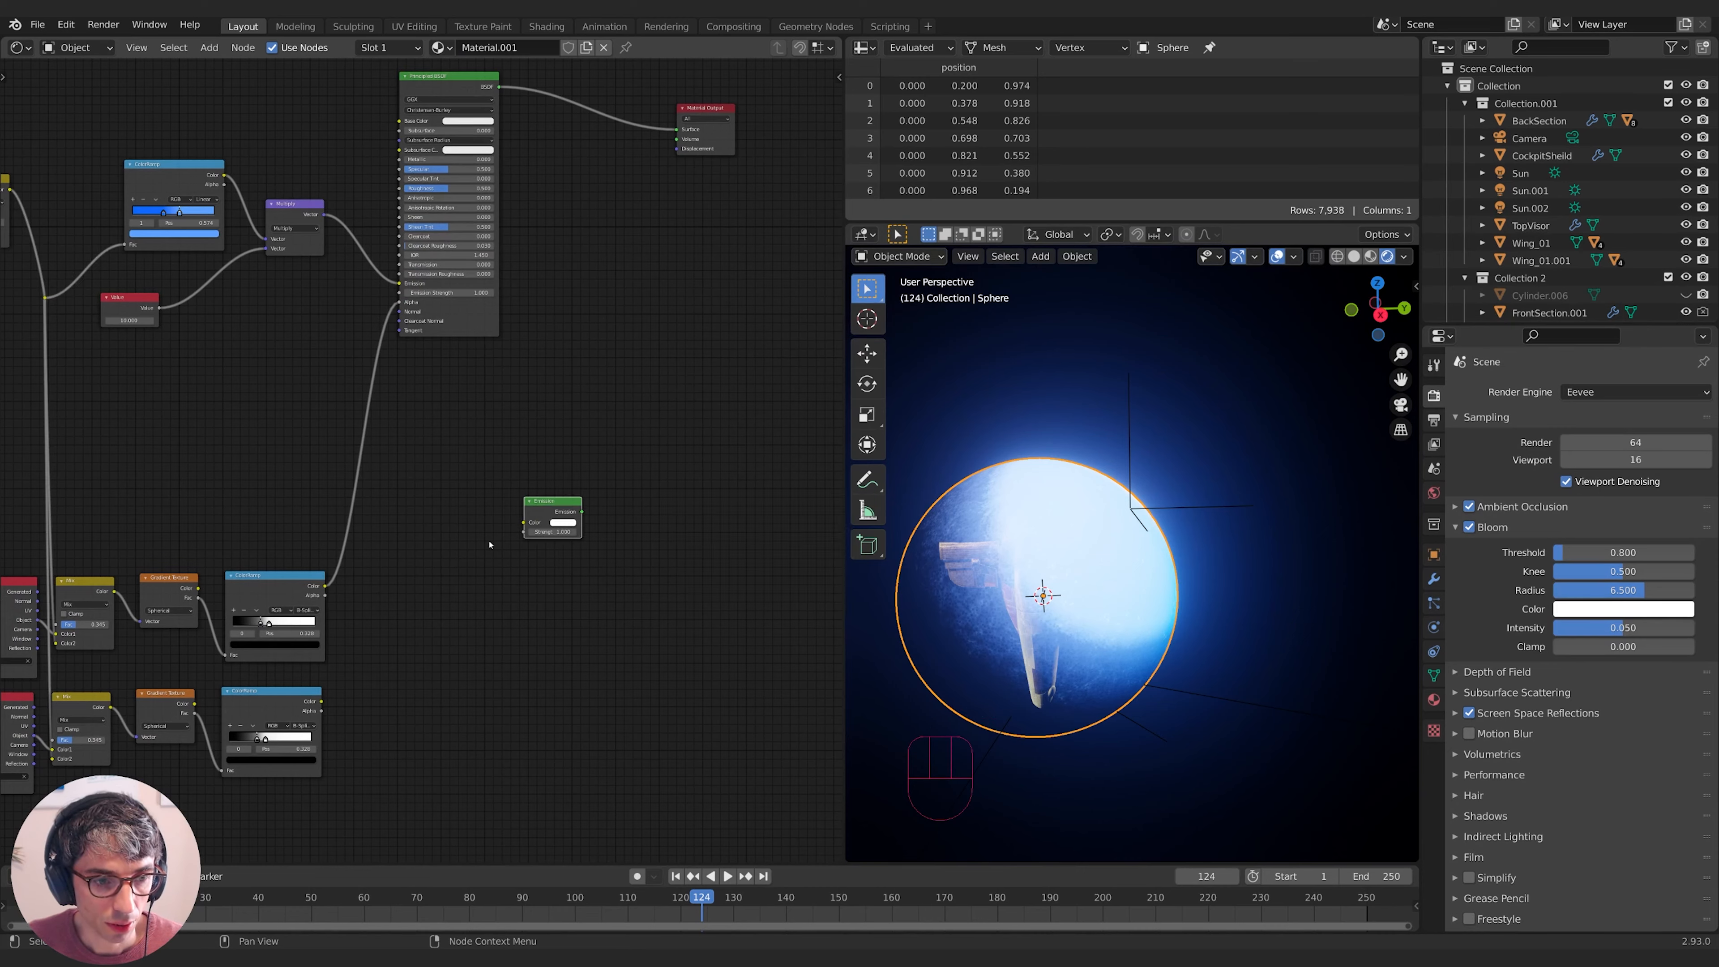
left_click_drag(320, 703, 677, 129)
middle_click_drag(441, 747, 604, 661)
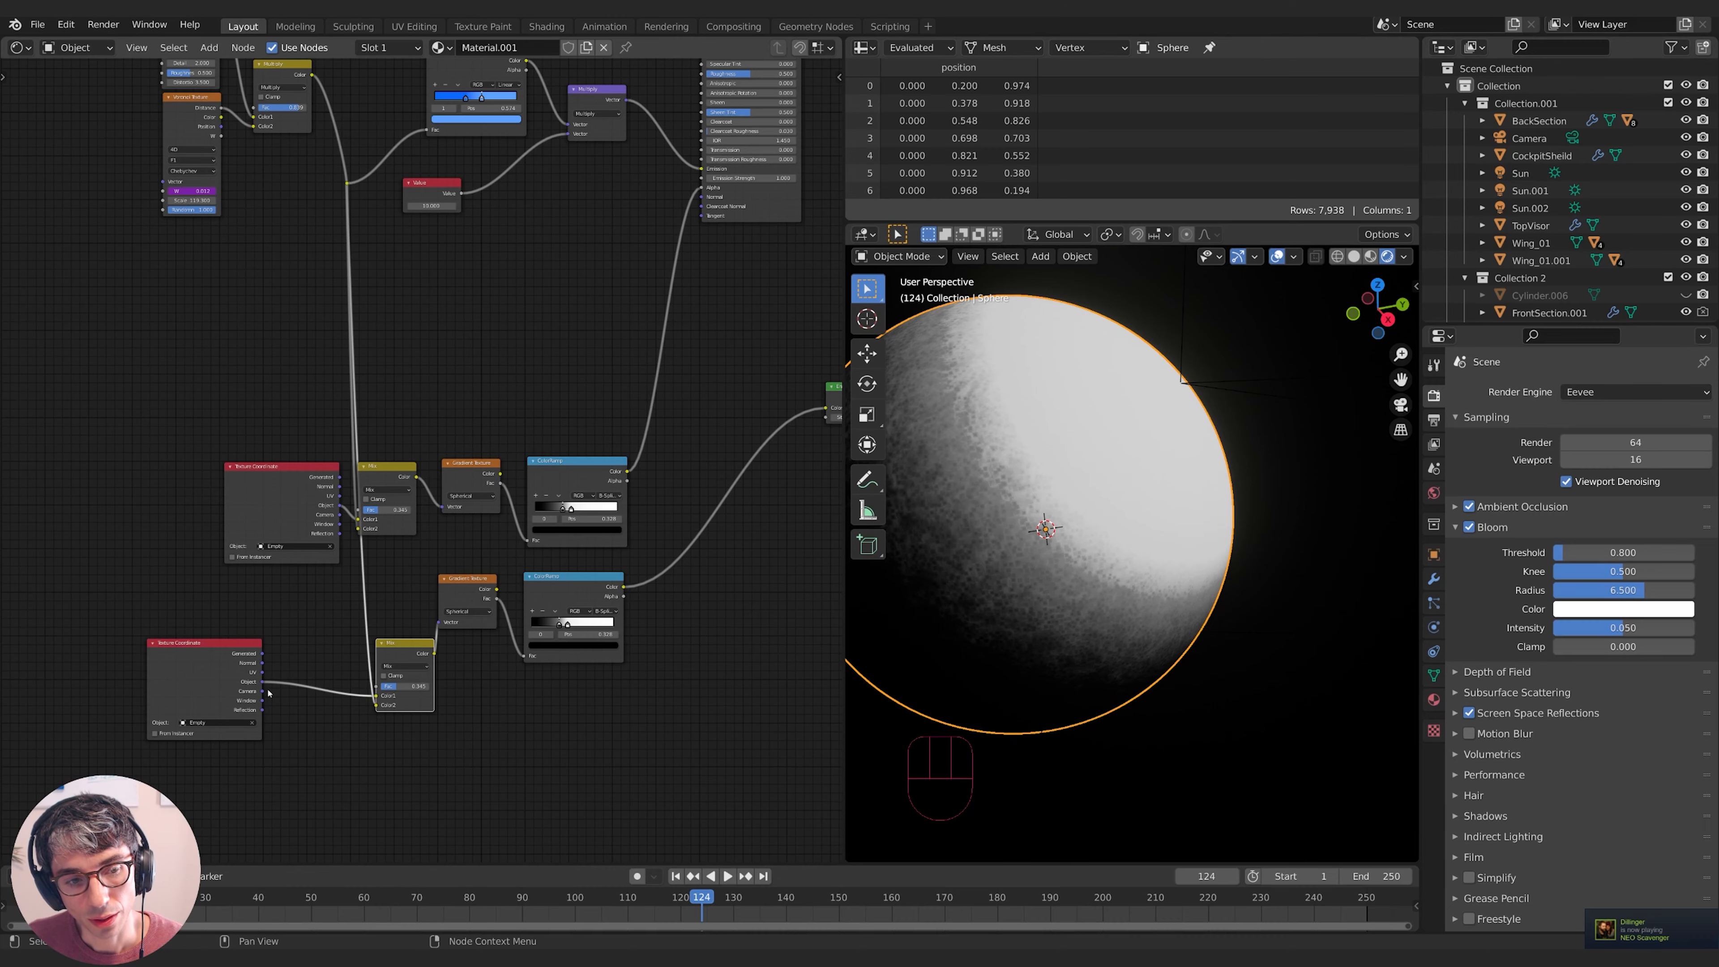
left_click_drag(263, 682, 438, 621)
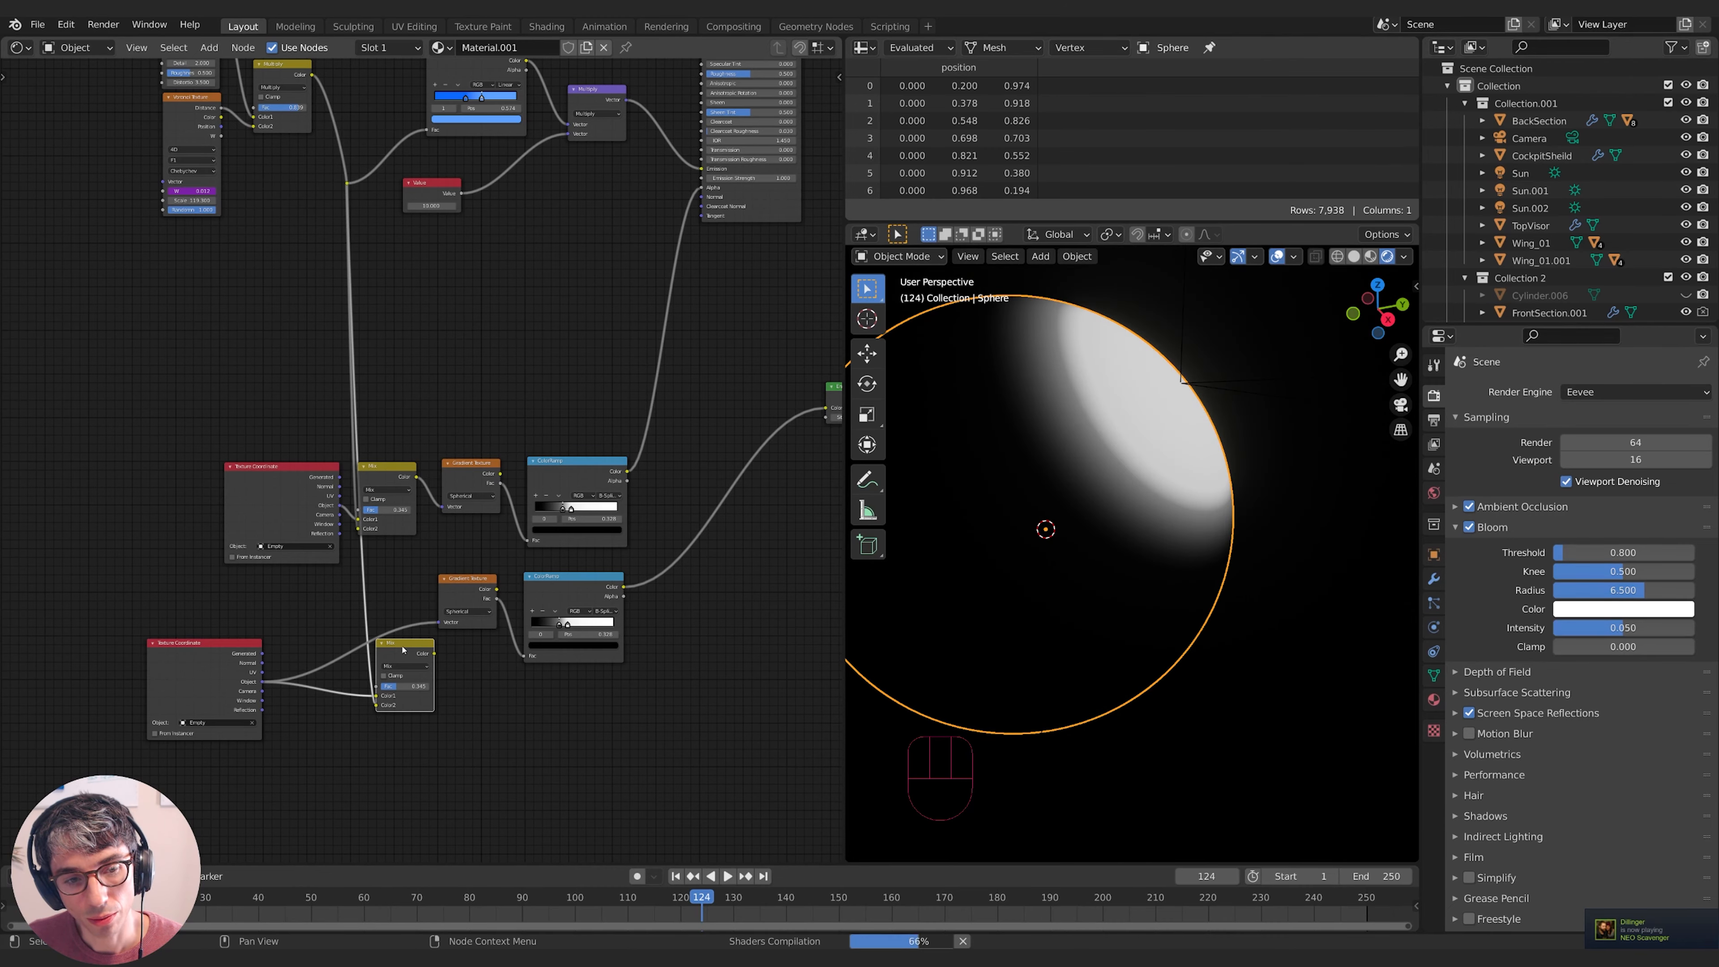
- Delete the unneeded Mix node and reposition the lower Gradient Texture and ColorRamp
key("x")
middle_click_drag(478, 599, 422, 613)
left_click_drag(426, 609, 381, 655)
middle_click_drag(1124, 470, 856, 539)
middle_click_drag(520, 600, 530, 602)
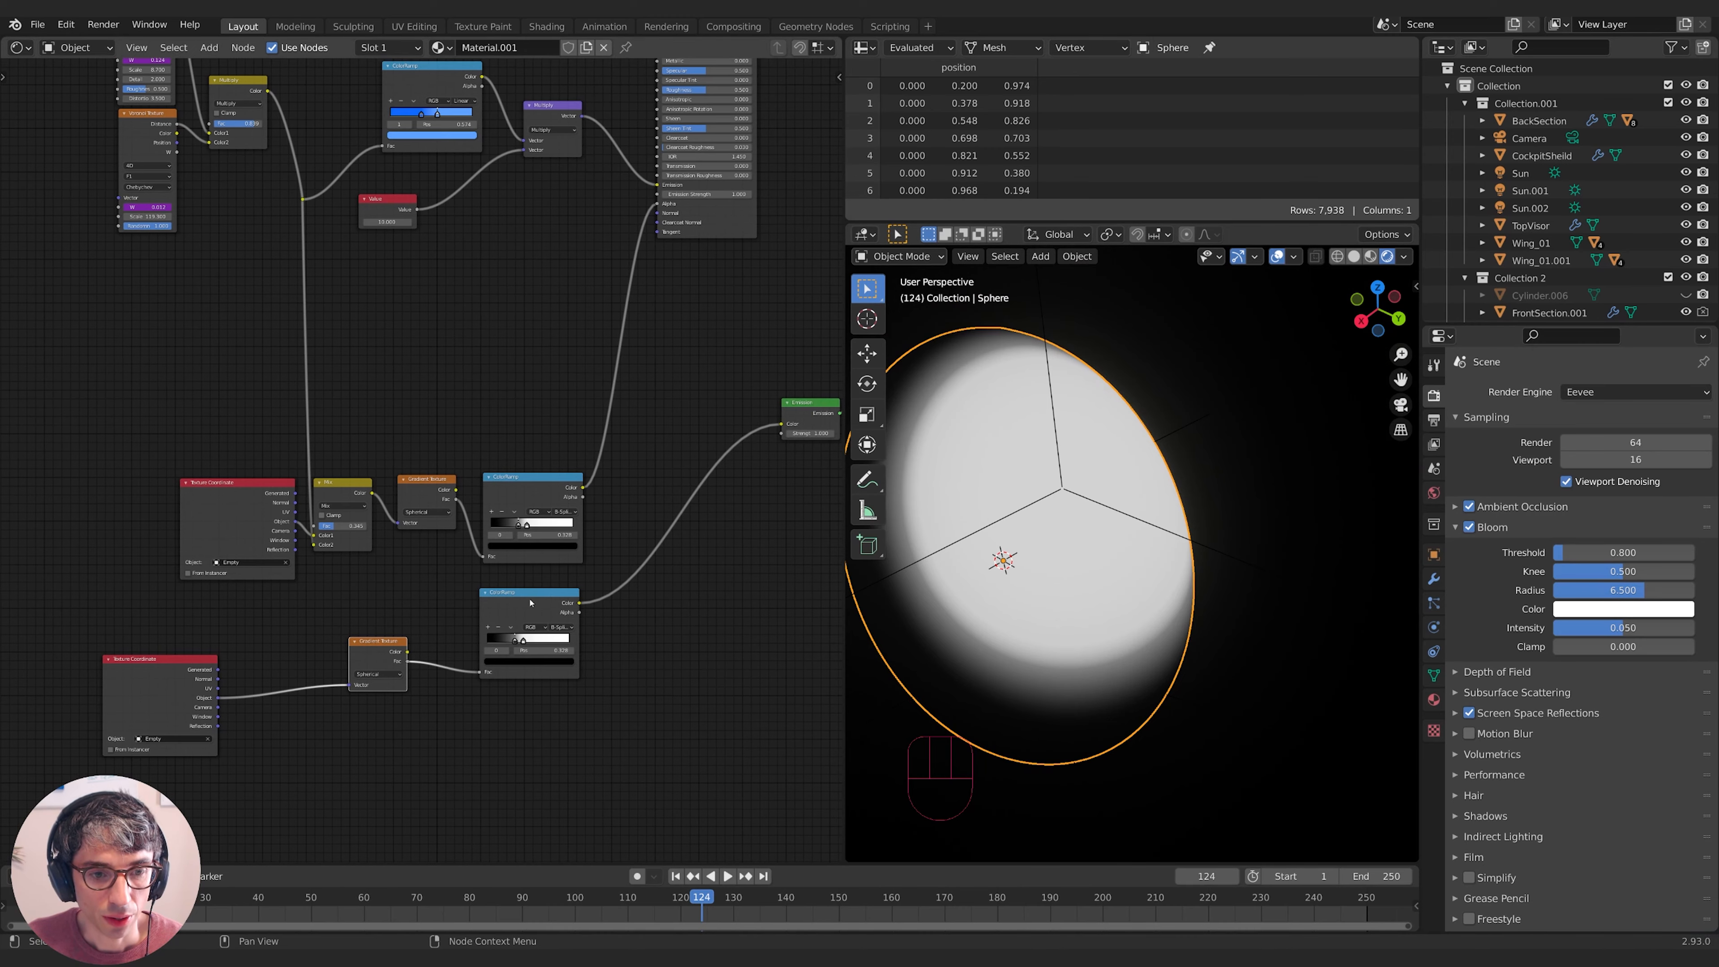
left_click_drag(530, 603, 501, 659)
- Insert a Sine math node between the lower ColorRamp and Emission
key("shift+a")
left_click(676, 678)
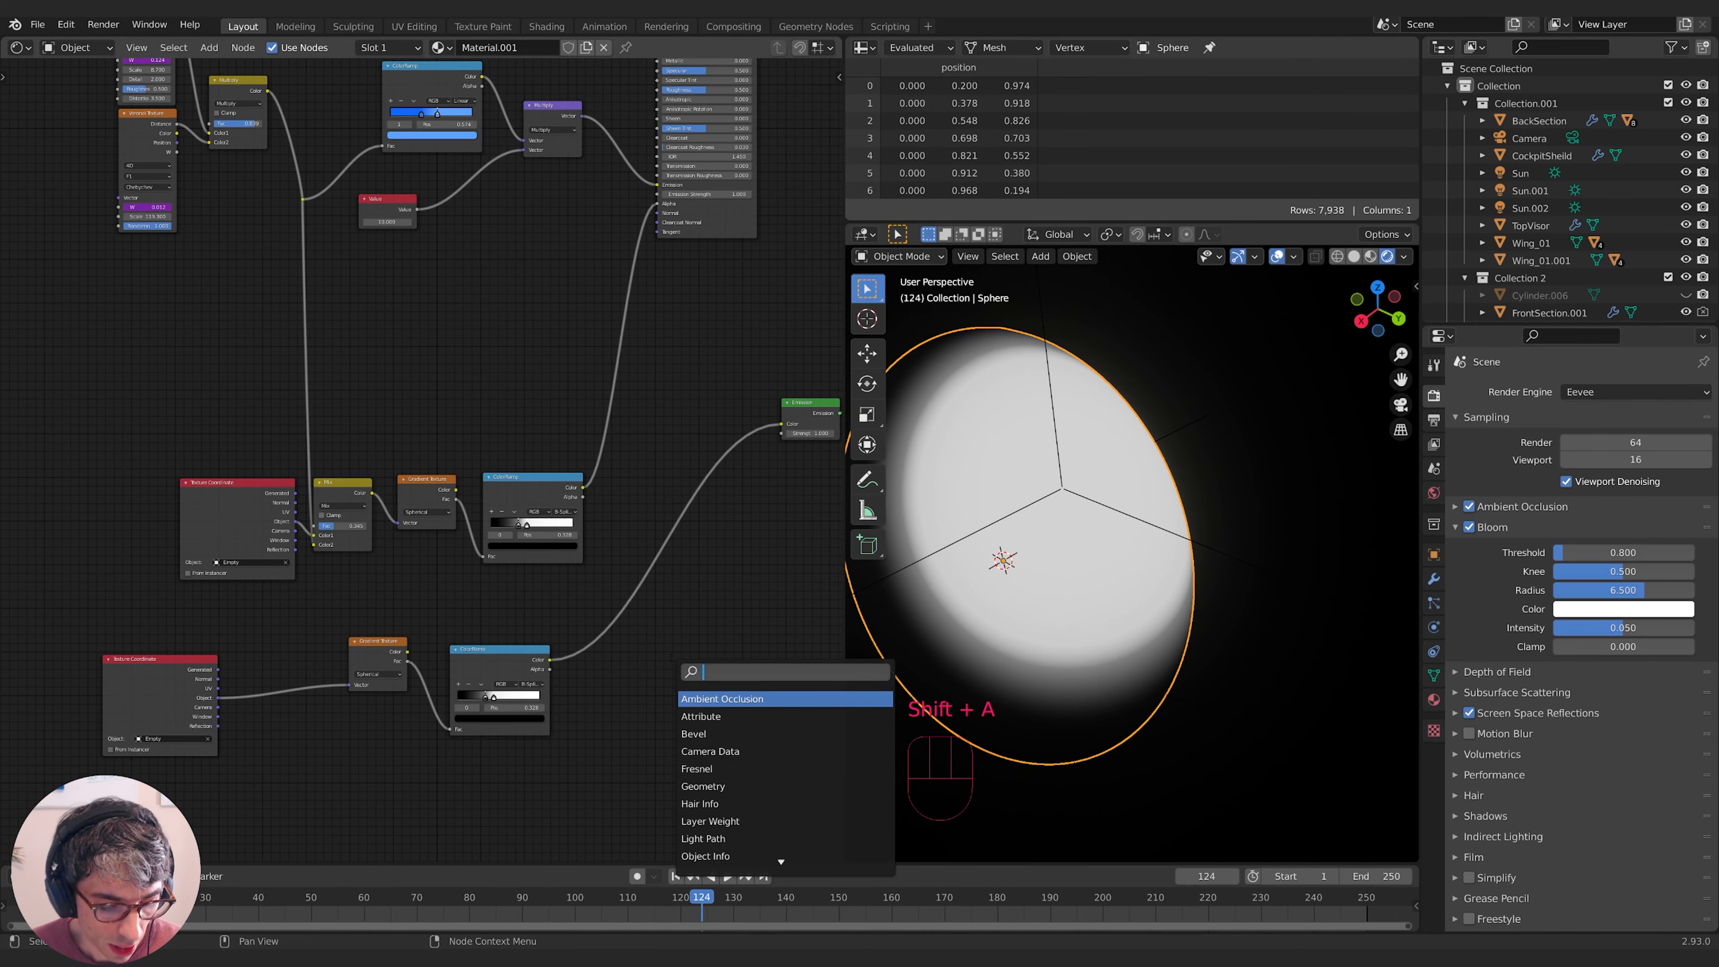
type("ve")
key("BackSpace")
key("BackSpace")
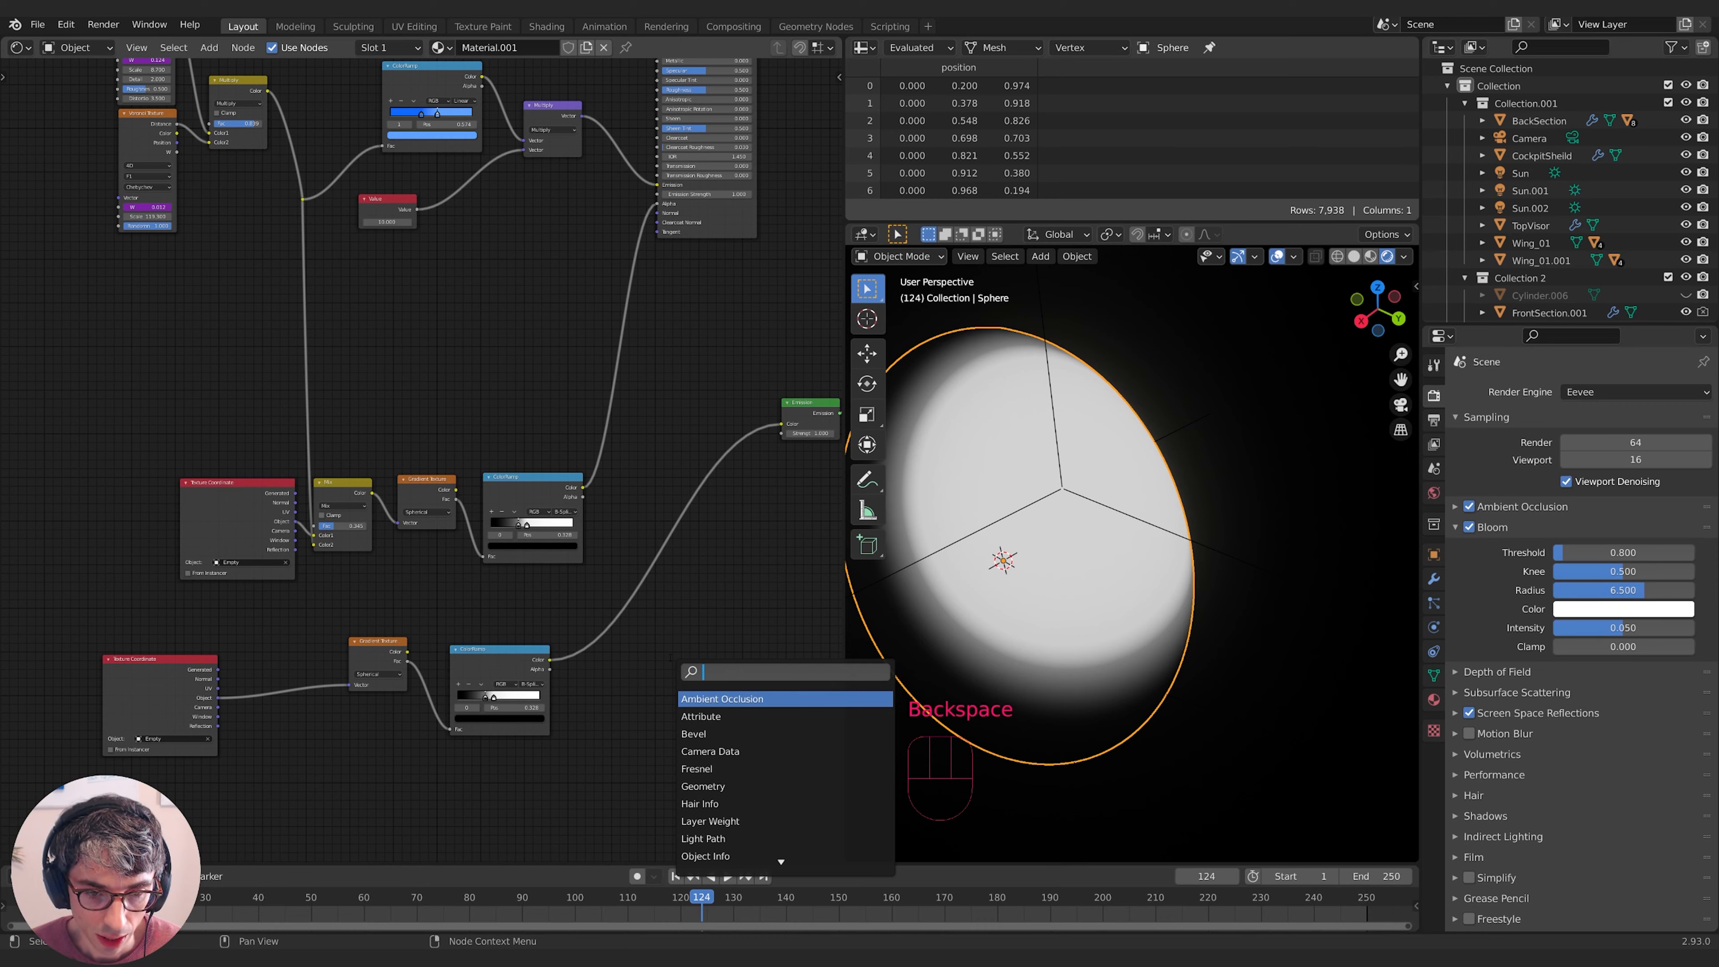
type("add")
key("Return")
left_click(661, 678)
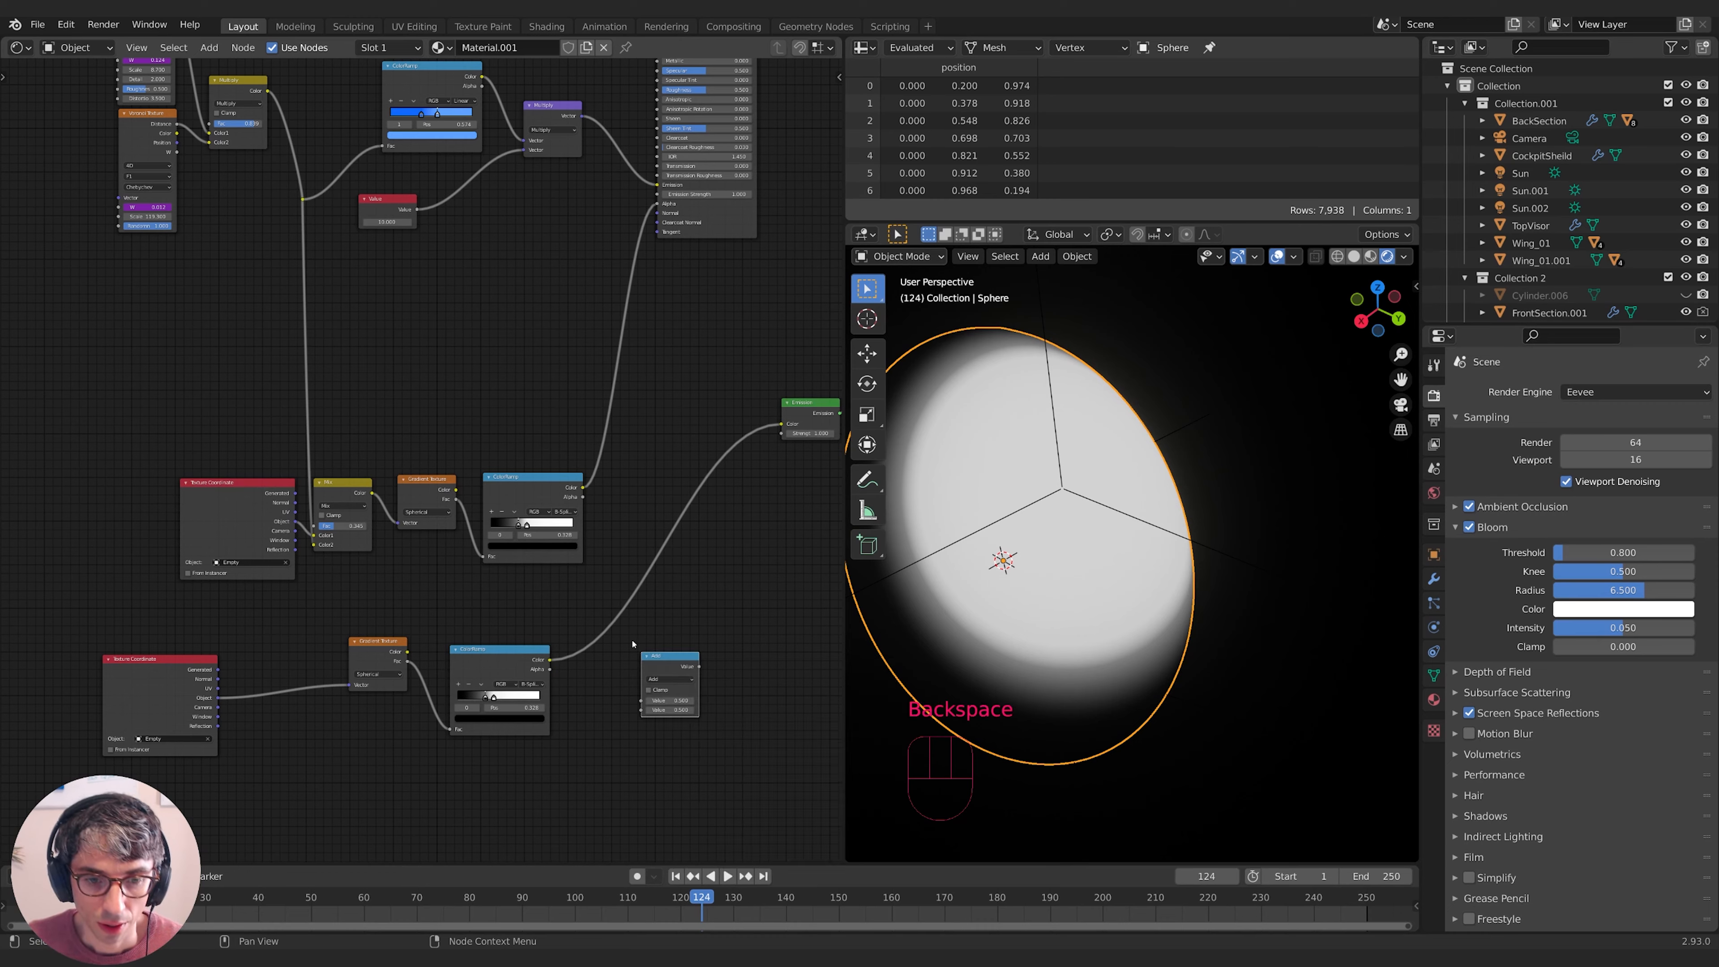
left_click(667, 678)
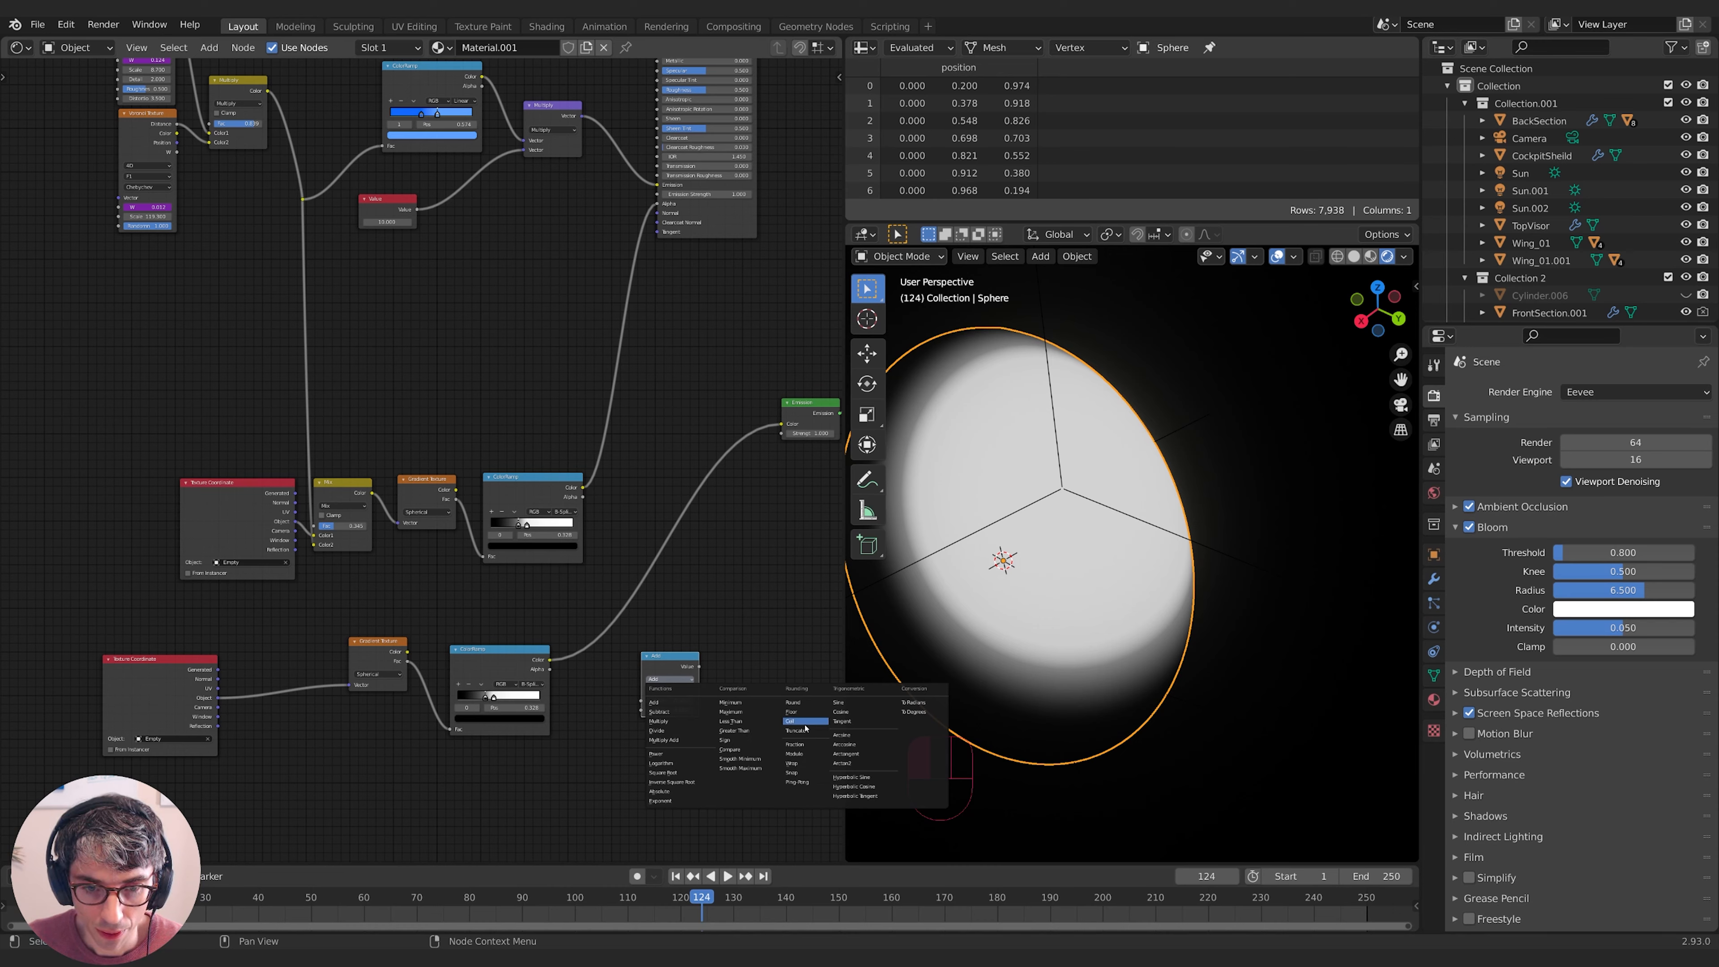
left_click(859, 703)
left_click_drag(660, 669, 603, 626)
scroll(603, 628, "up", 2)
middle_click_drag(635, 730, 648, 664)
- Add a Multiply math node on the ColorRamp–Sine link and raise its value to form rings
key("shift+a")
left_click(658, 653)
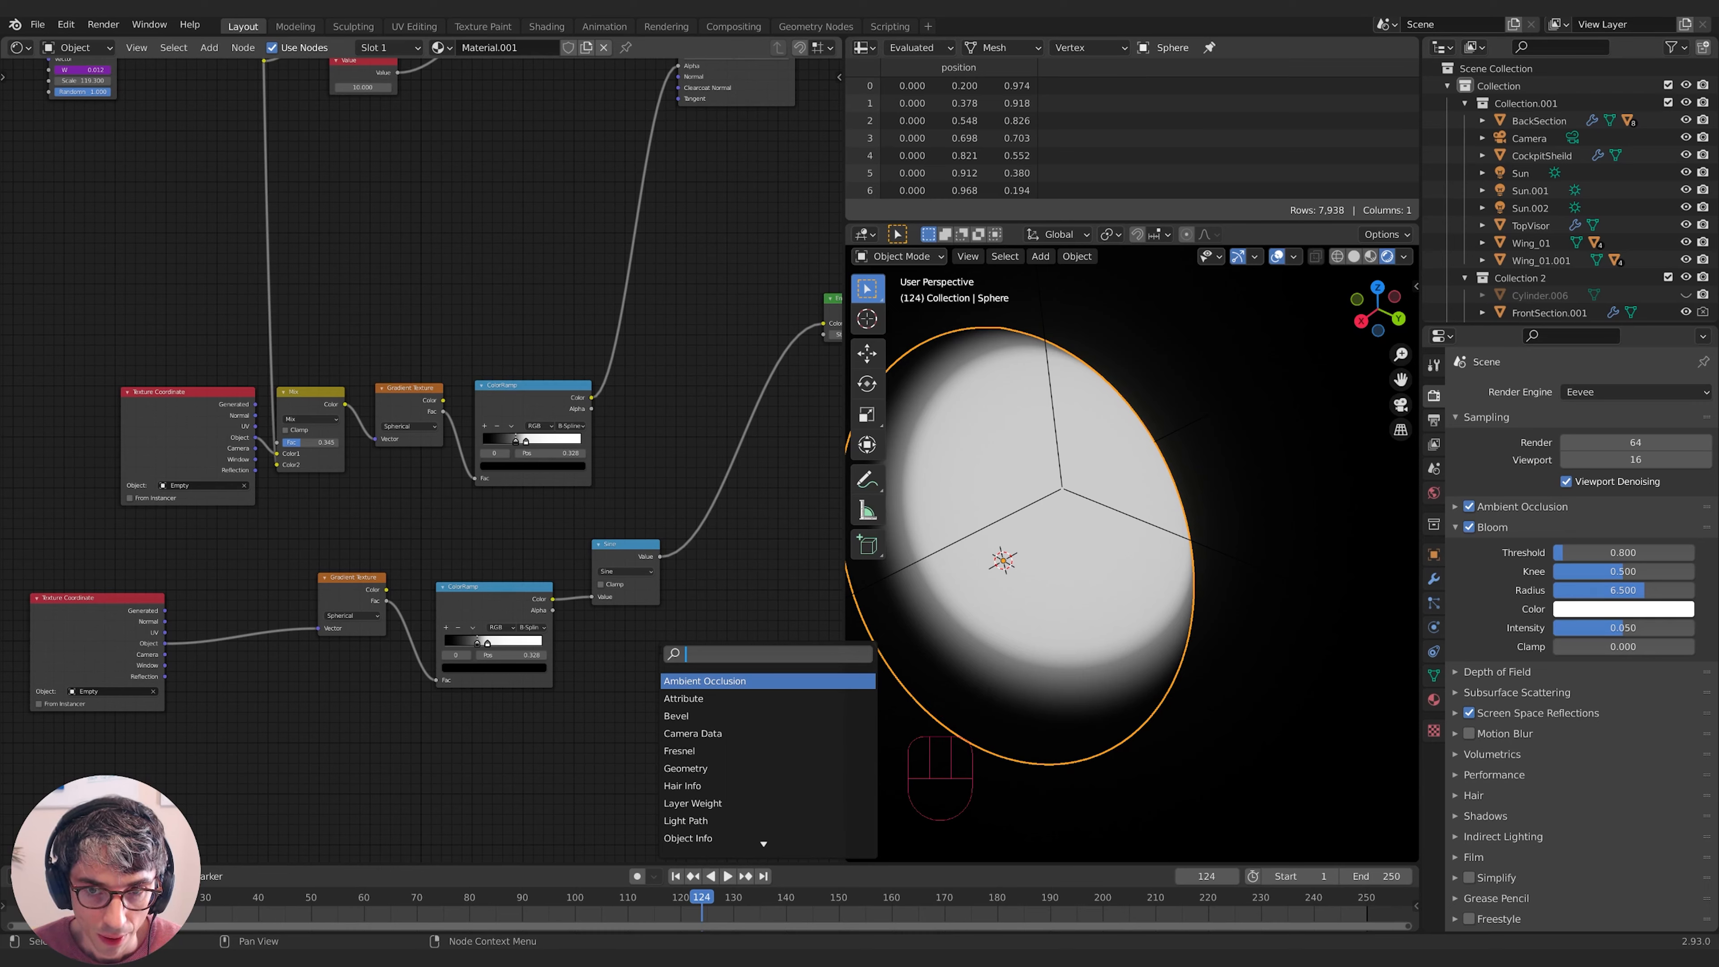
type("m")
key("Return")
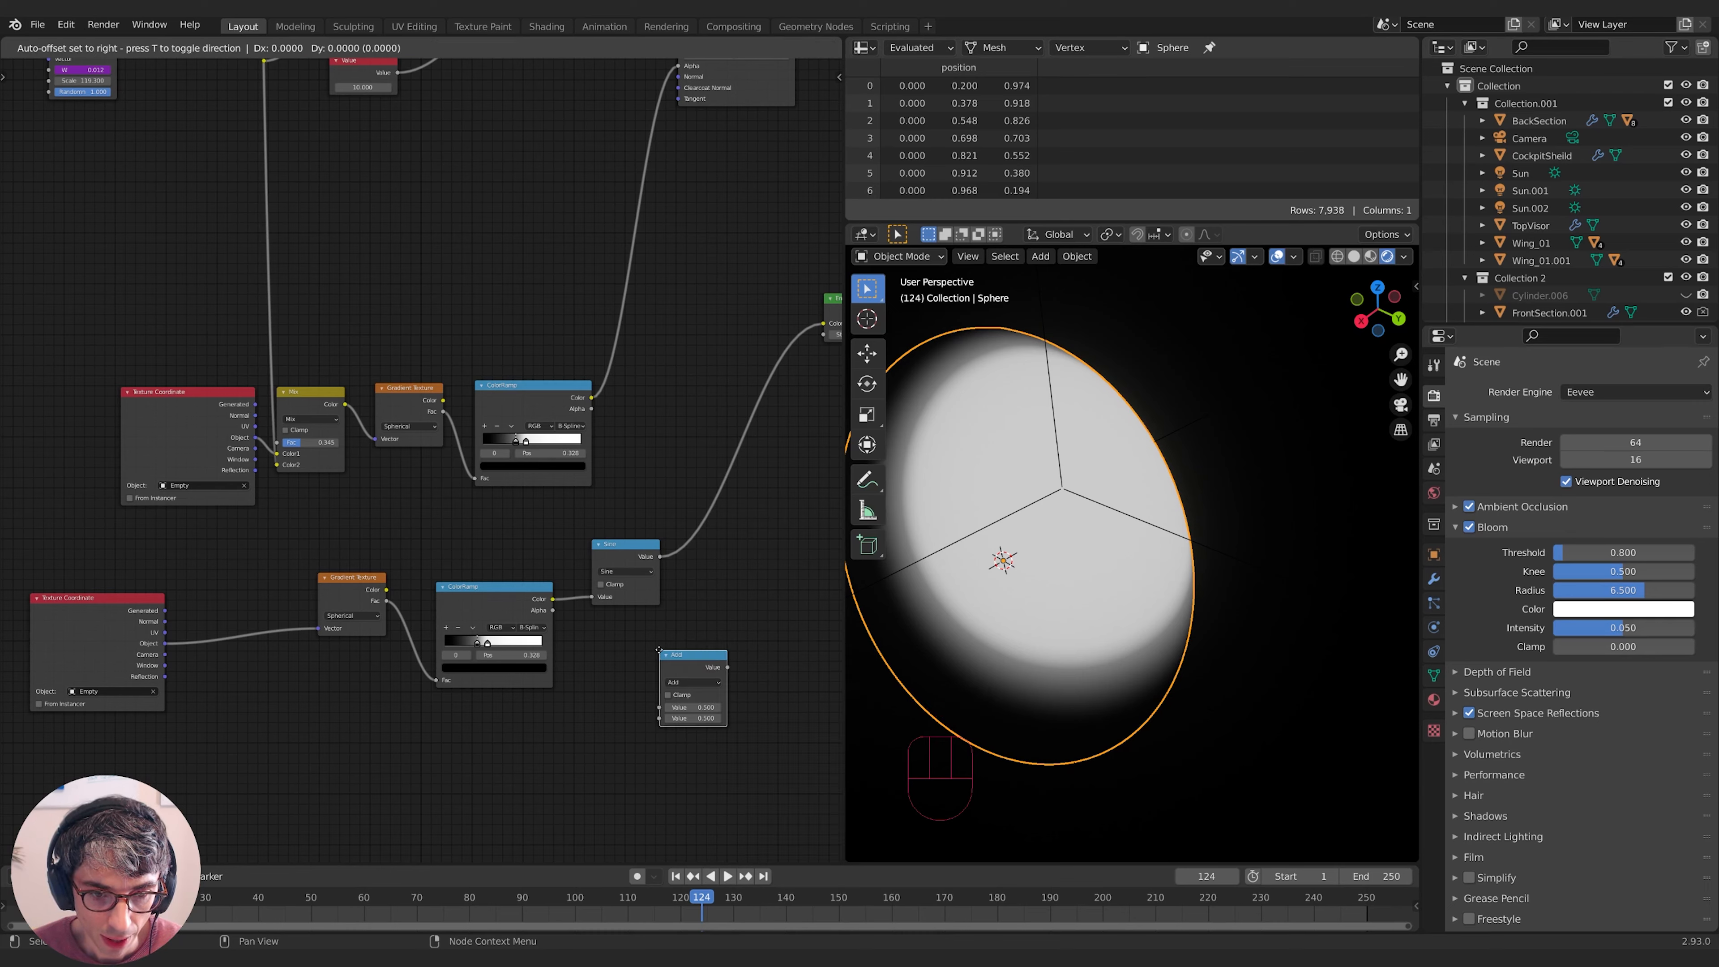
left_click(592, 568)
middle_click_drag(679, 660, 706, 660)
left_click(653, 596)
left_click(650, 664)
left_click_drag(653, 632, 940, 631)
- Set the multiplier to 84.5 and spread the lower ramp's black and white stops
middle_click_drag(1062, 583, 1184, 620)
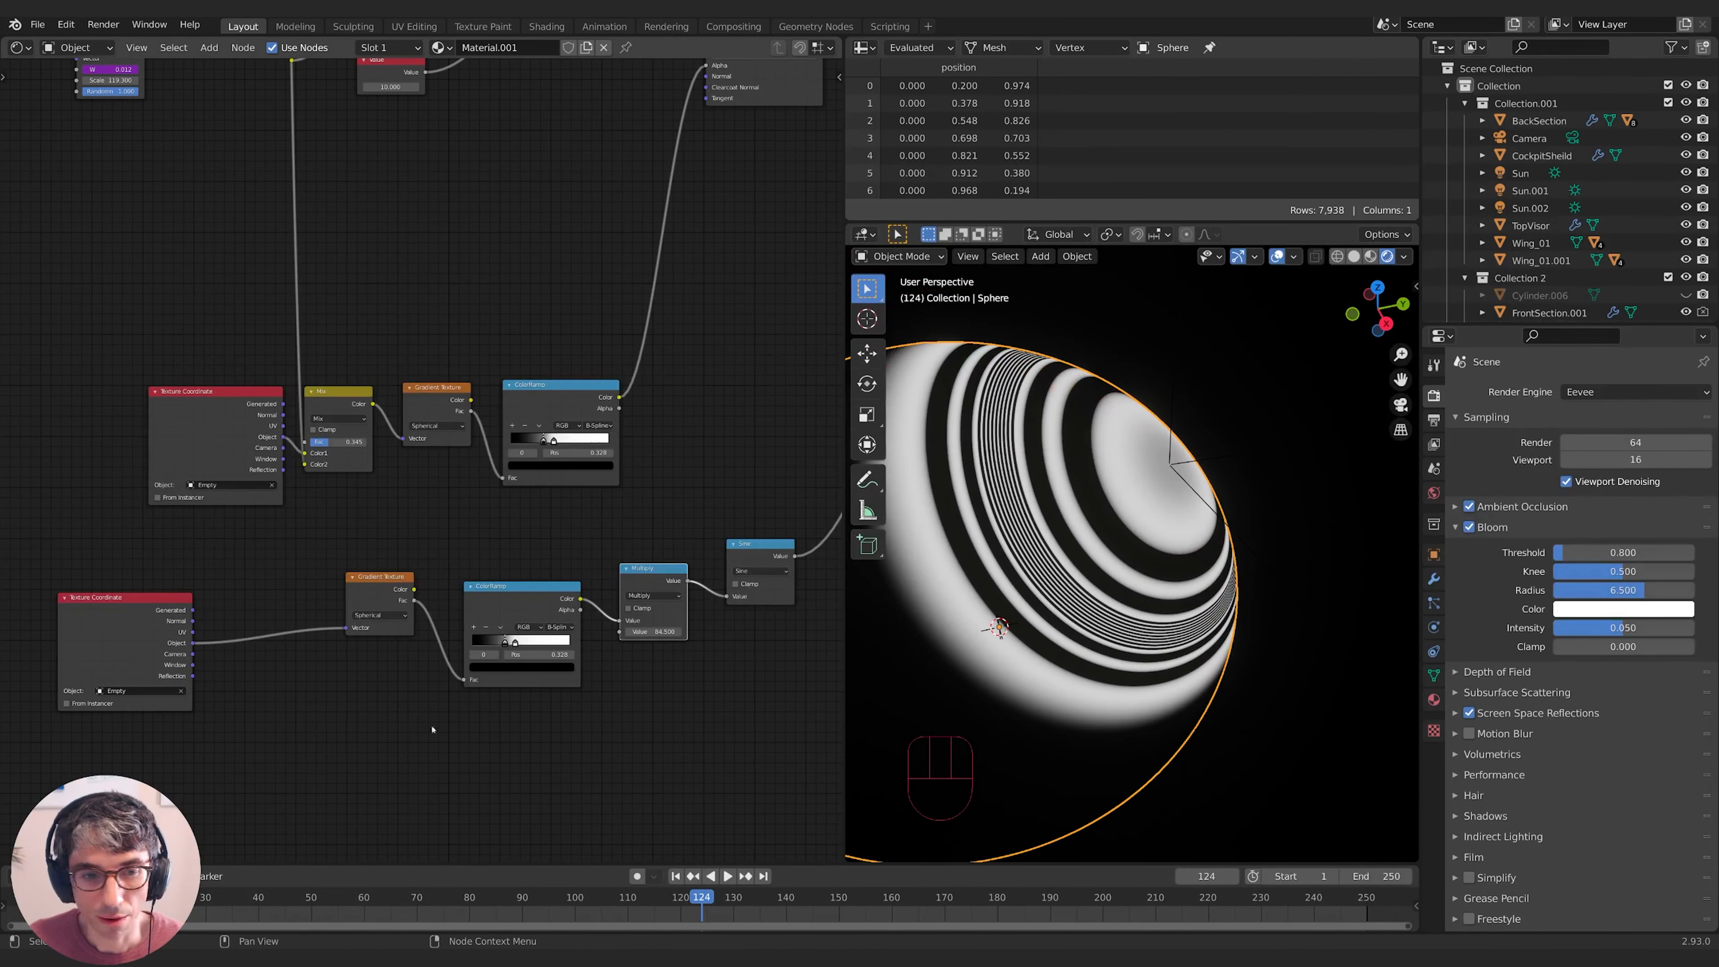
left_click_drag(504, 643, 566, 644)
mouse_move(1144, 511)
middle_mouse_down()
mouse_move(1013, 561)
mouse_move(1151, 501)
middle_mouse_up()
- Move the Empty to reshape the rings, then reselect the shield sphere
left_click(1235, 443)
key("g")
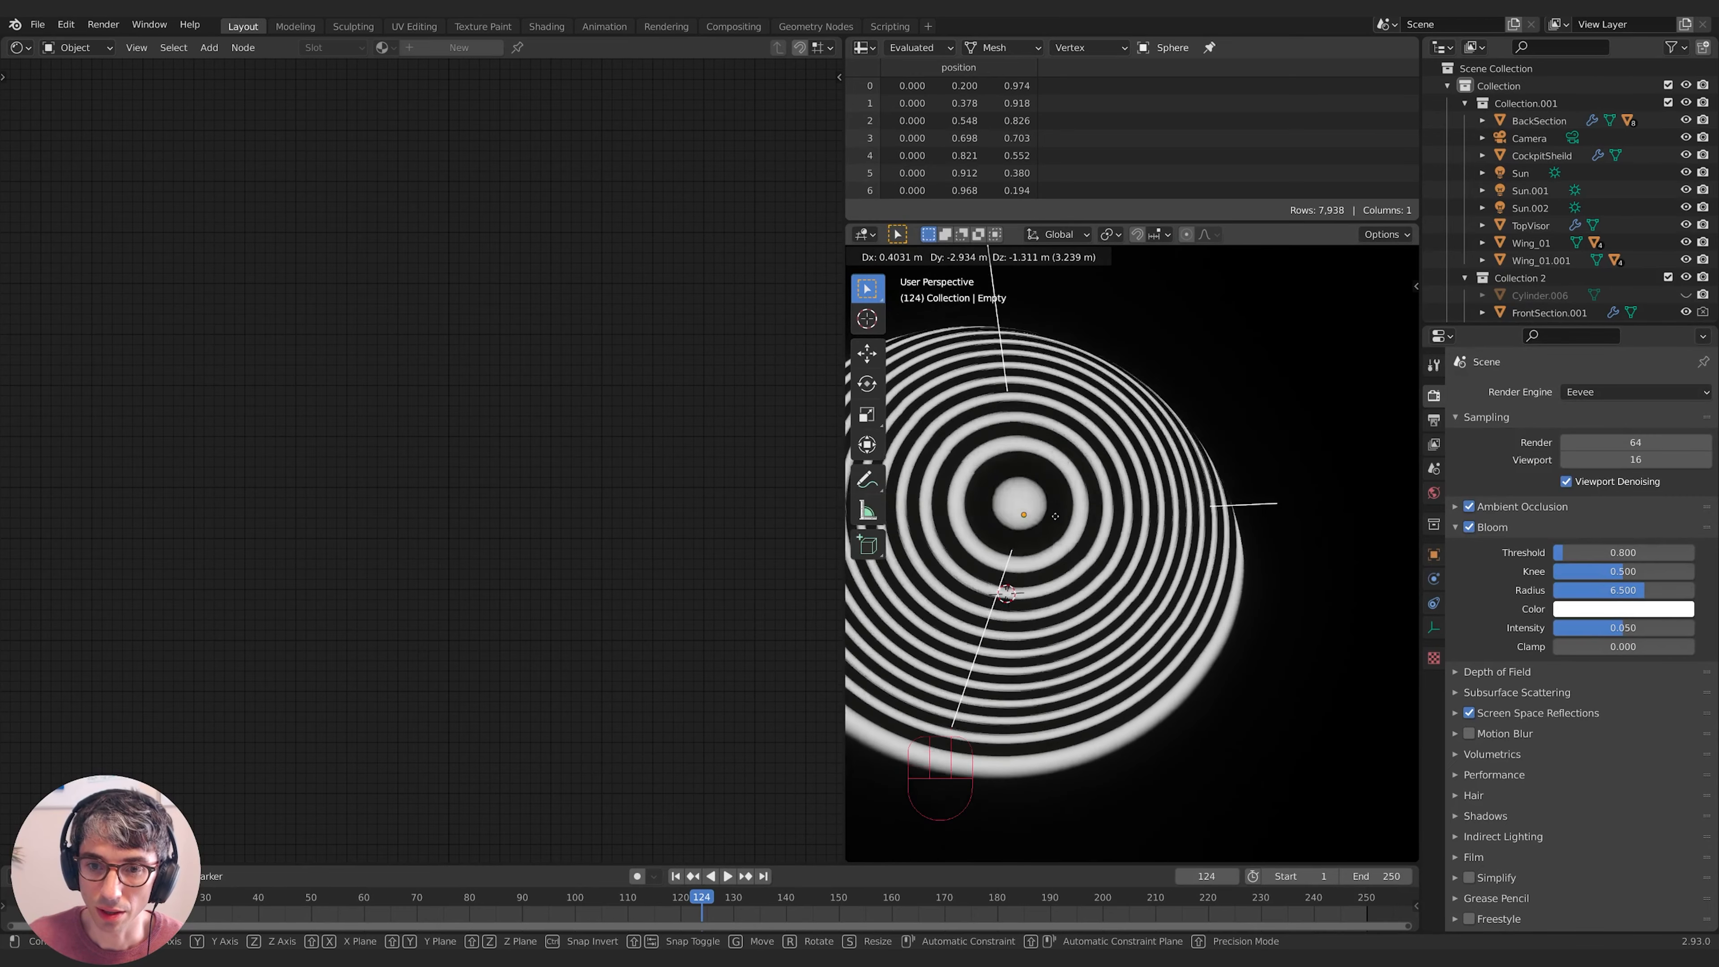
left_click(1204, 440)
left_click(1161, 498)
middle_click_drag(1160, 497, 1182, 491, "shift")
- Rearrange the ring-chain nodes and set the lower ramp's white stop to 1.000
middle_click_drag(724, 701, 685, 709)
left_click_drag(619, 581, 605, 605)
left_click_drag(342, 584, 315, 625)
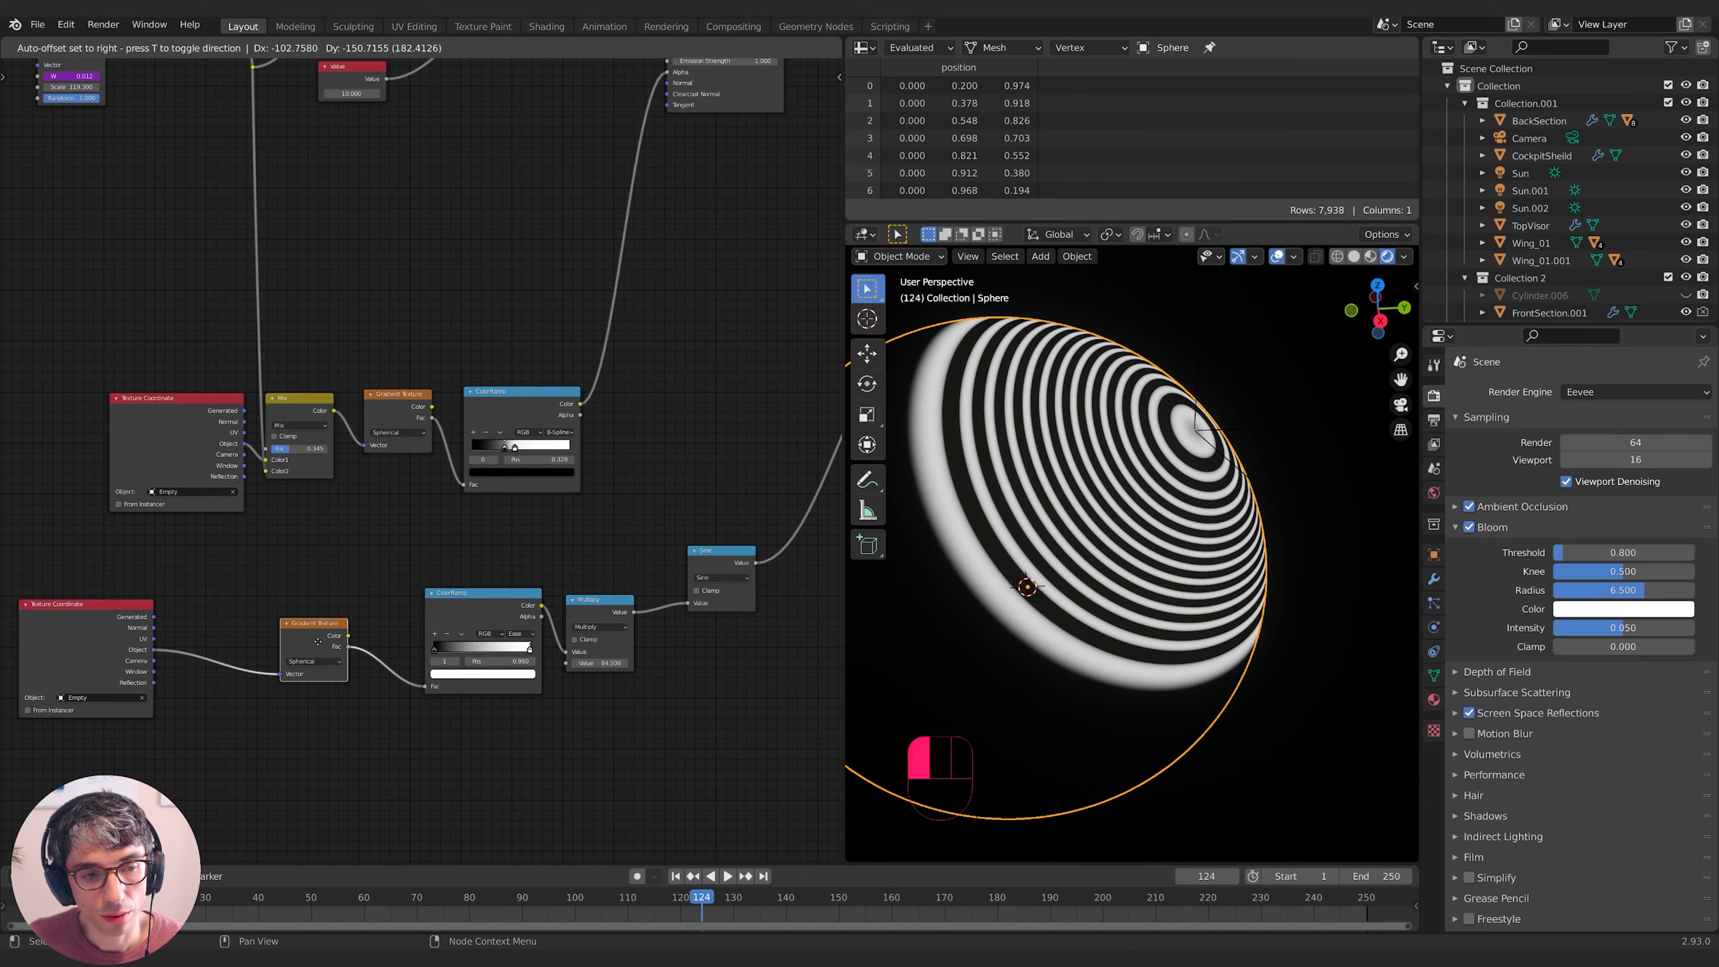
left_click_drag(135, 629, 163, 637)
middle_click_drag(219, 718, 262, 723)
left_click_drag(298, 639, 292, 644)
middle_click_drag(453, 714, 332, 710)
left_click_drag(352, 592, 347, 597)
left_click(352, 728)
left_click_drag(396, 653, 404, 653)
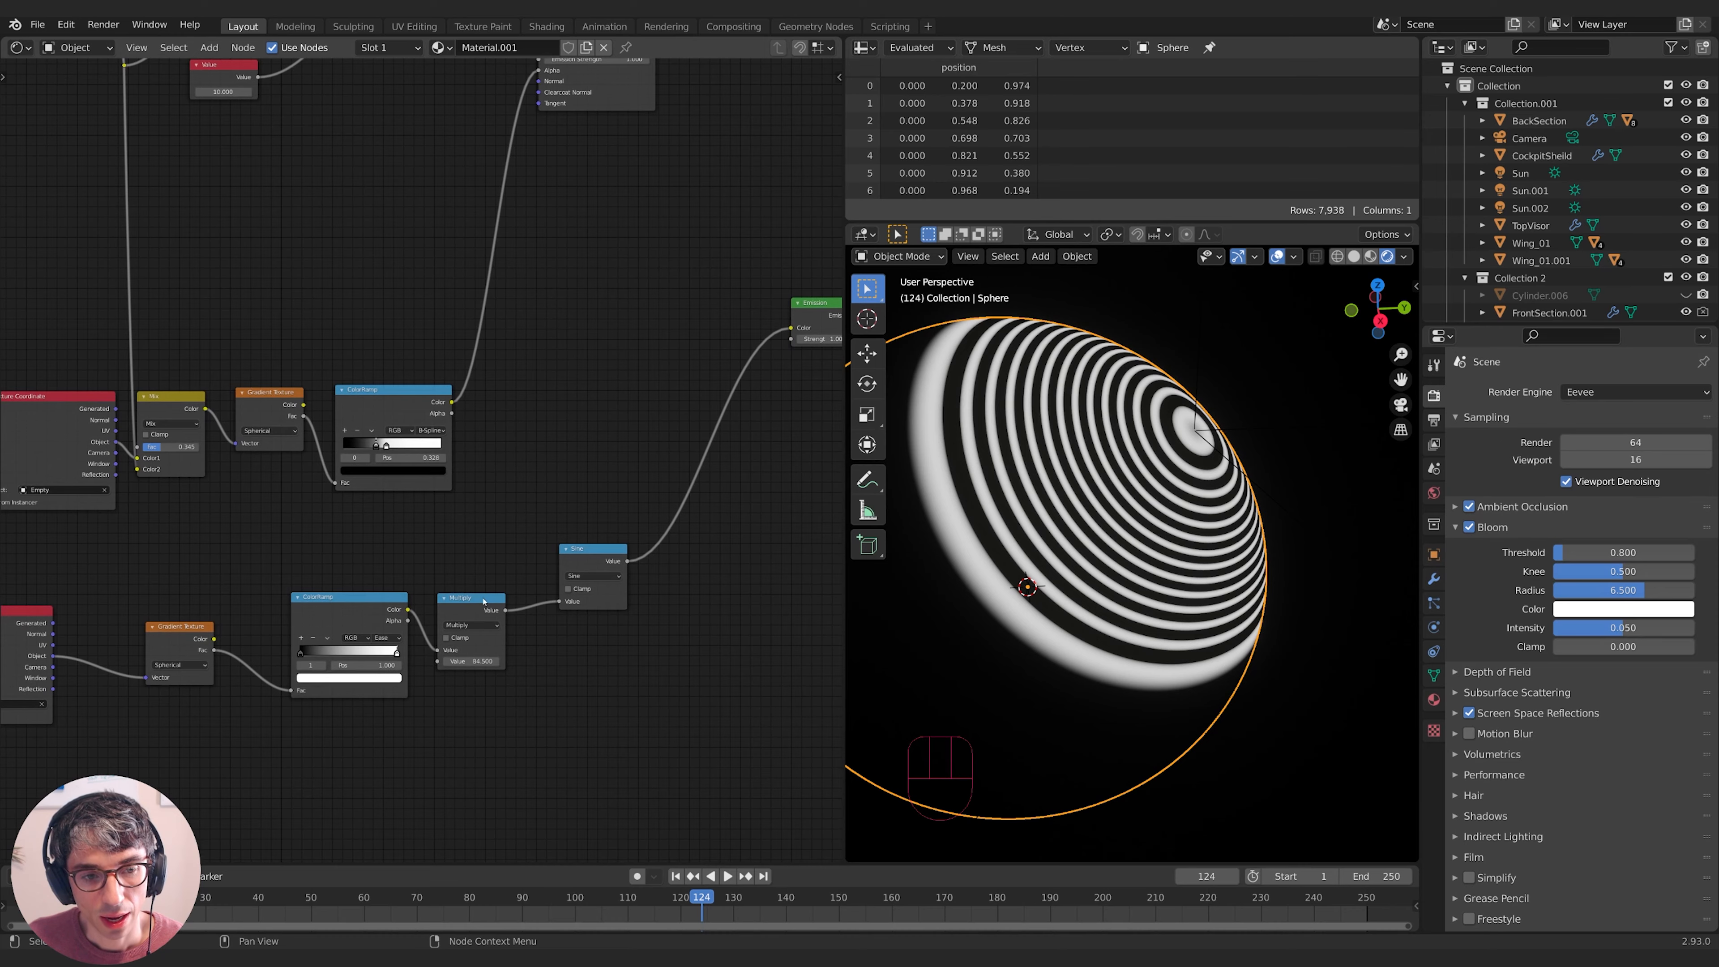
- Connect the lower ColorRamp directly to Emission, bypassing the Sine node
left_click_drag(484, 600, 496, 598)
left_click_drag(345, 610, 302, 610)
middle_click_drag(367, 619, 293, 647)
left_click_drag(290, 637, 716, 357)
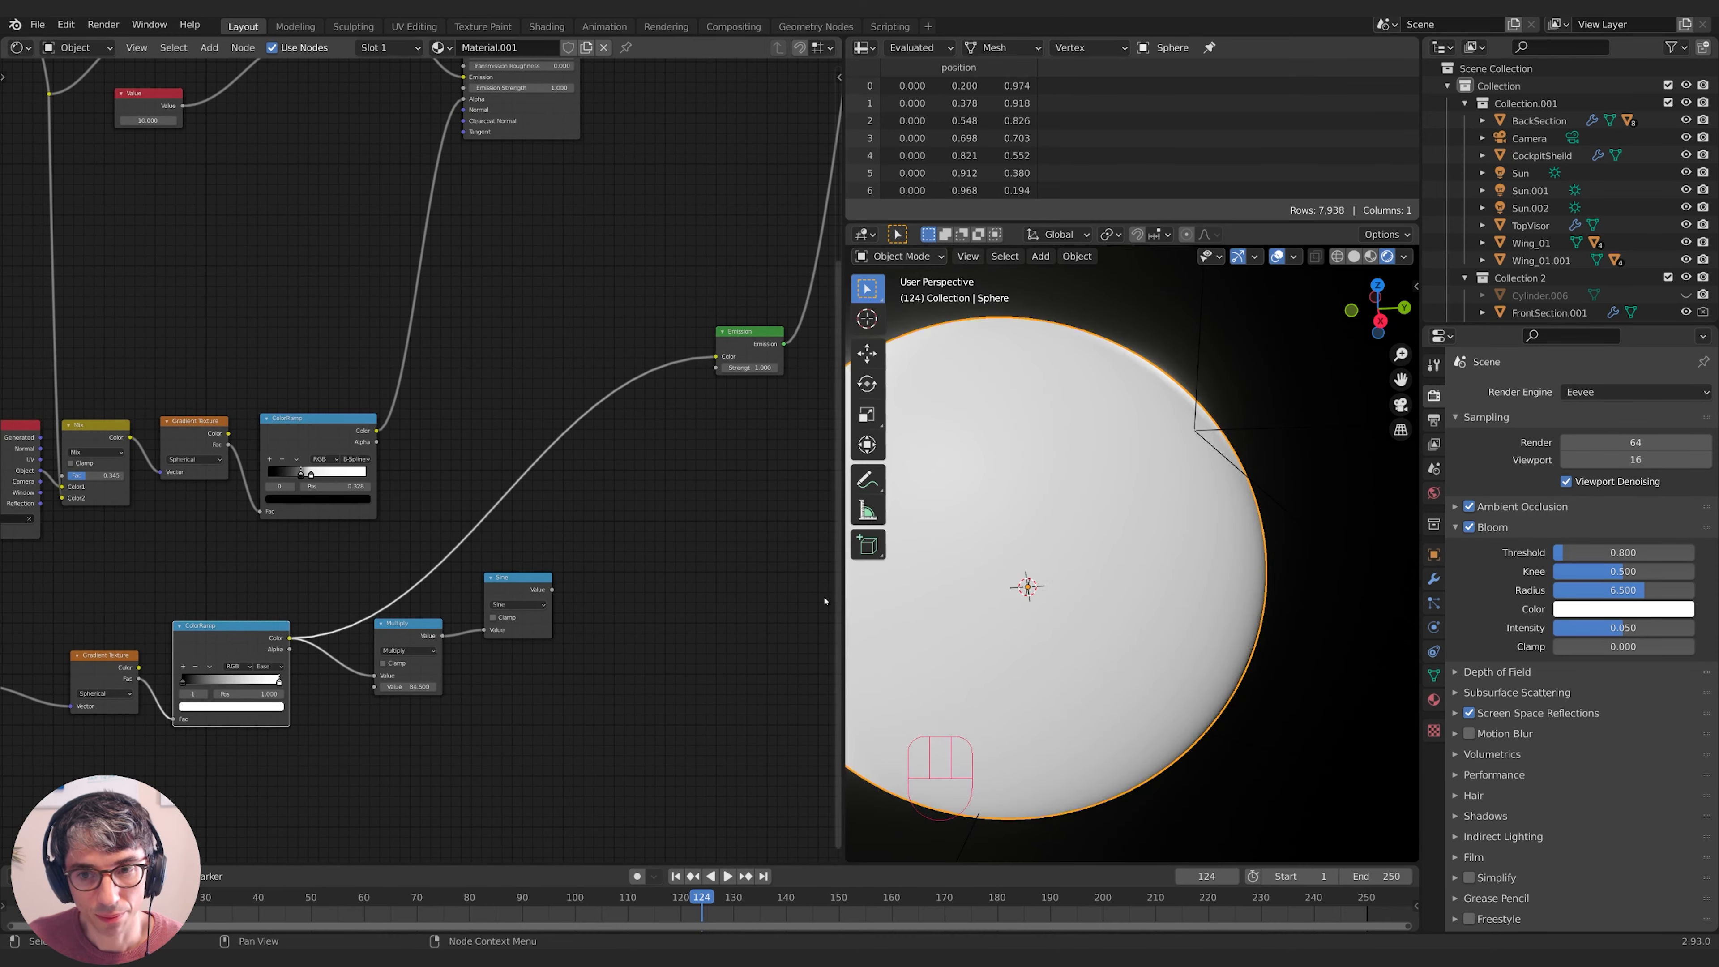
middle_click_drag(1218, 352, 1311, 358)
- Place the Multiply node beside the ColorRamp, keeping 84.500, and reposition the Sine node
middle_click_drag(463, 712, 554, 696)
left_click_drag(502, 610, 428, 662)
left_click(427, 671)
left_click(438, 681)
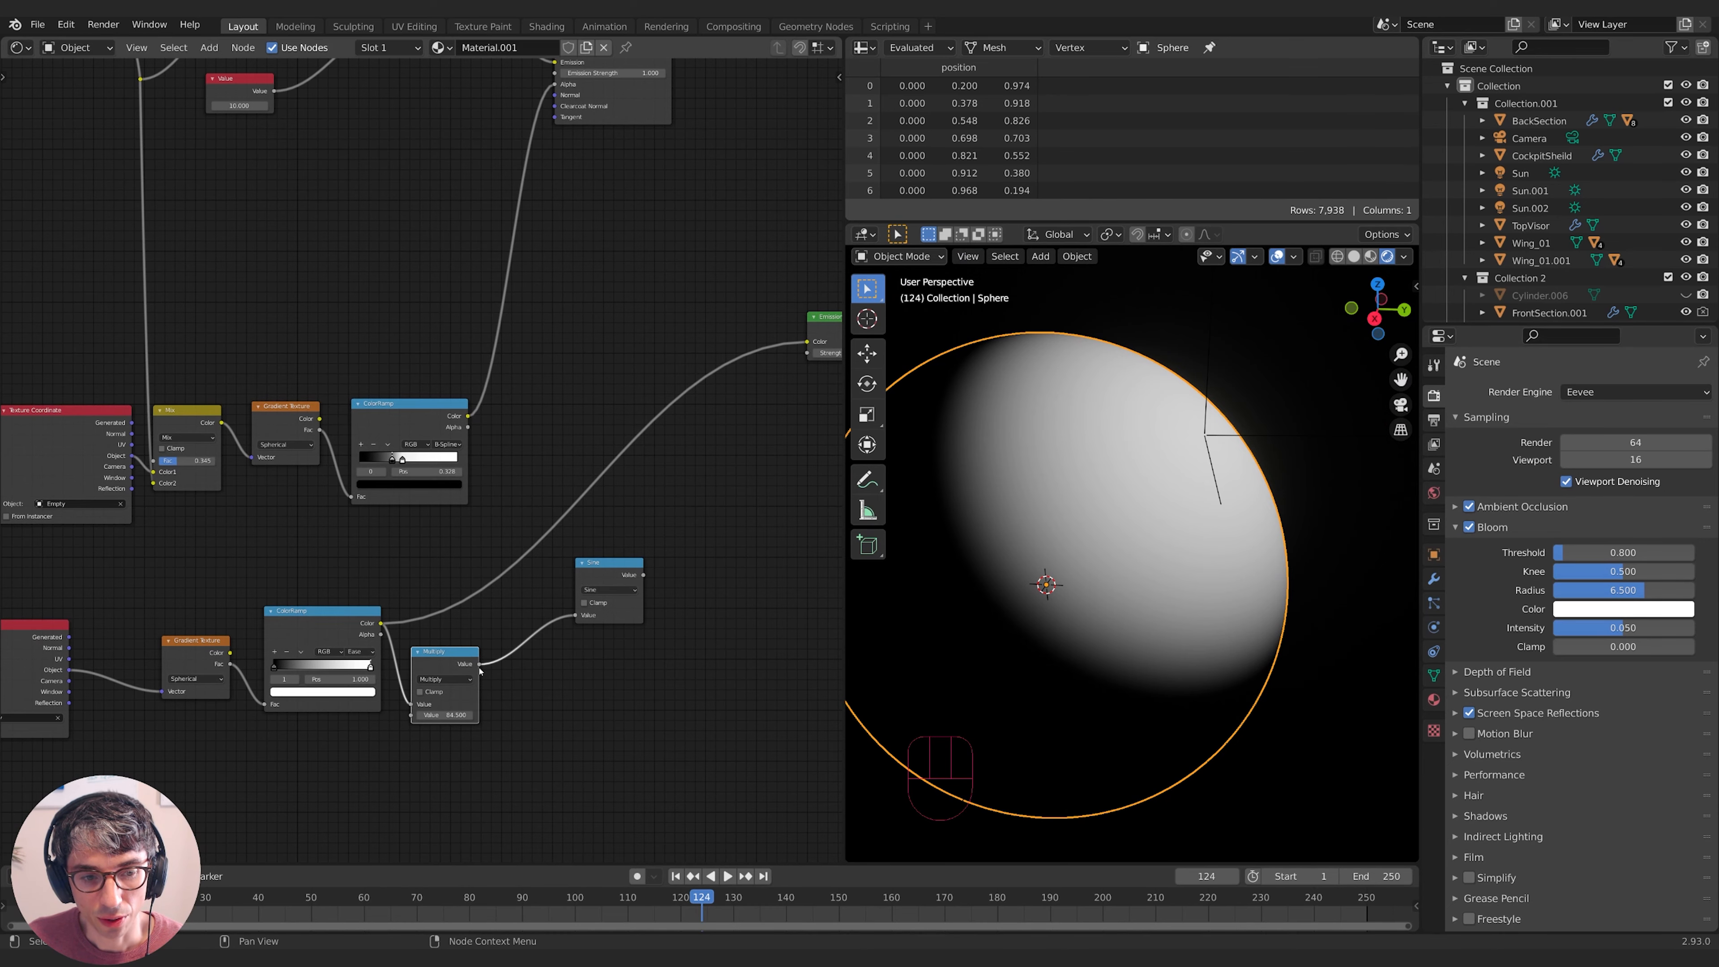
middle_click_drag(428, 663, 434, 665)
left_click(452, 717)
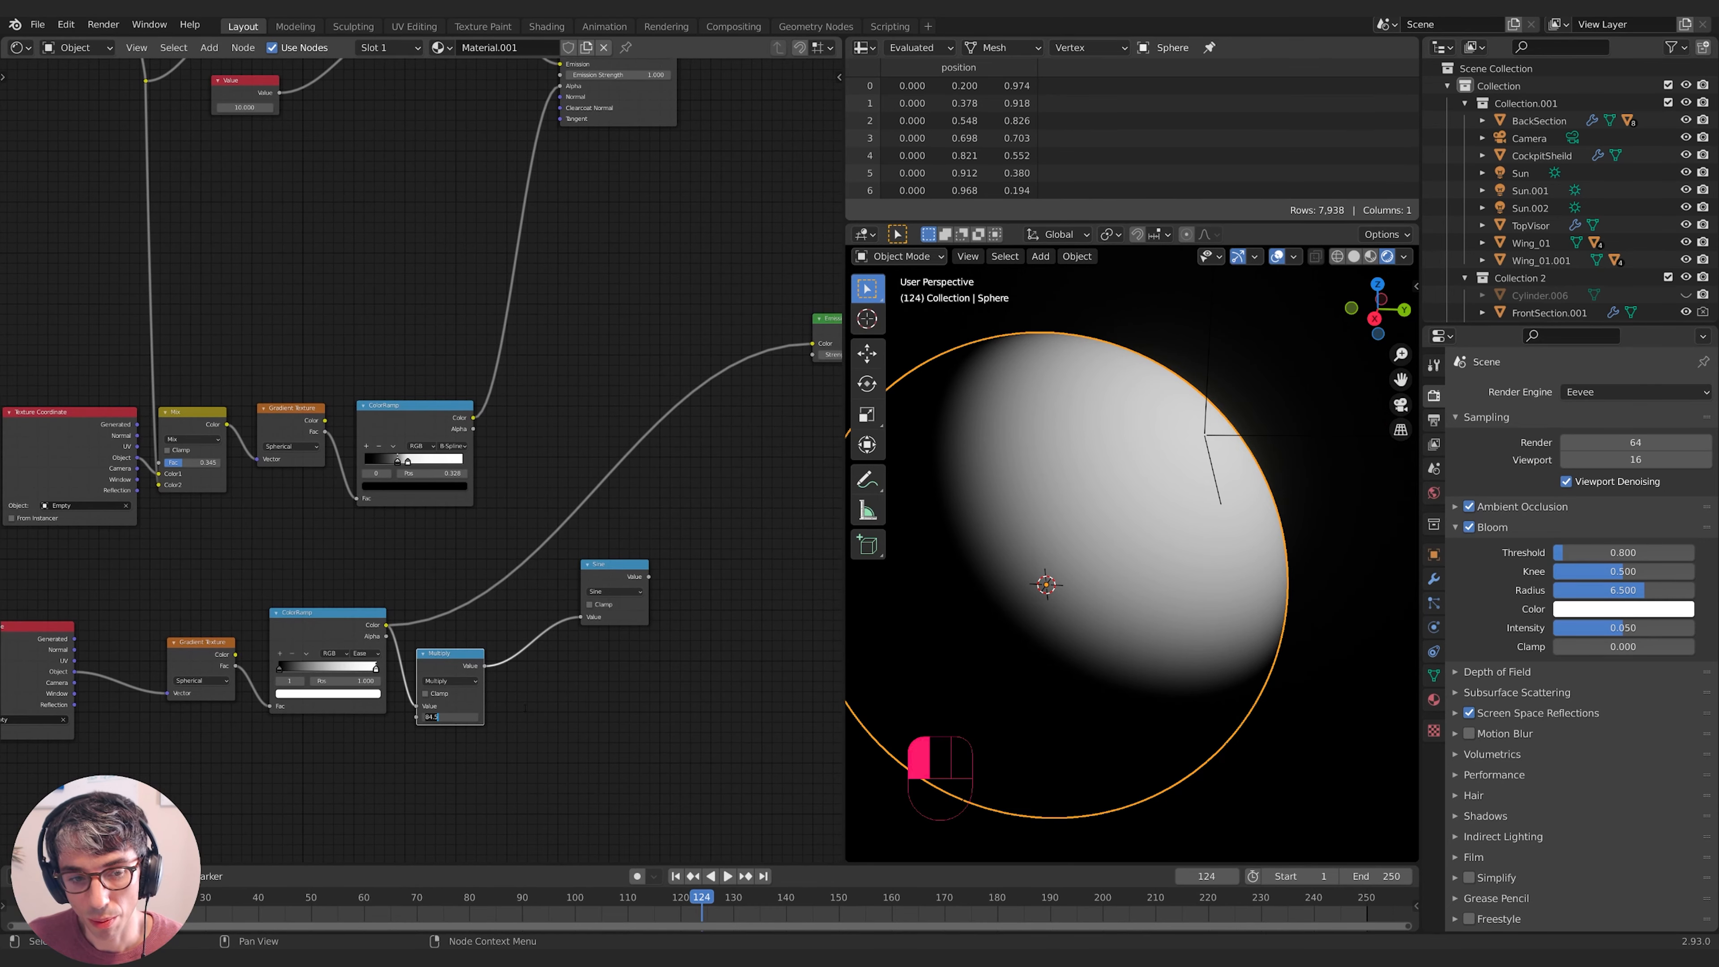
left_click(526, 757)
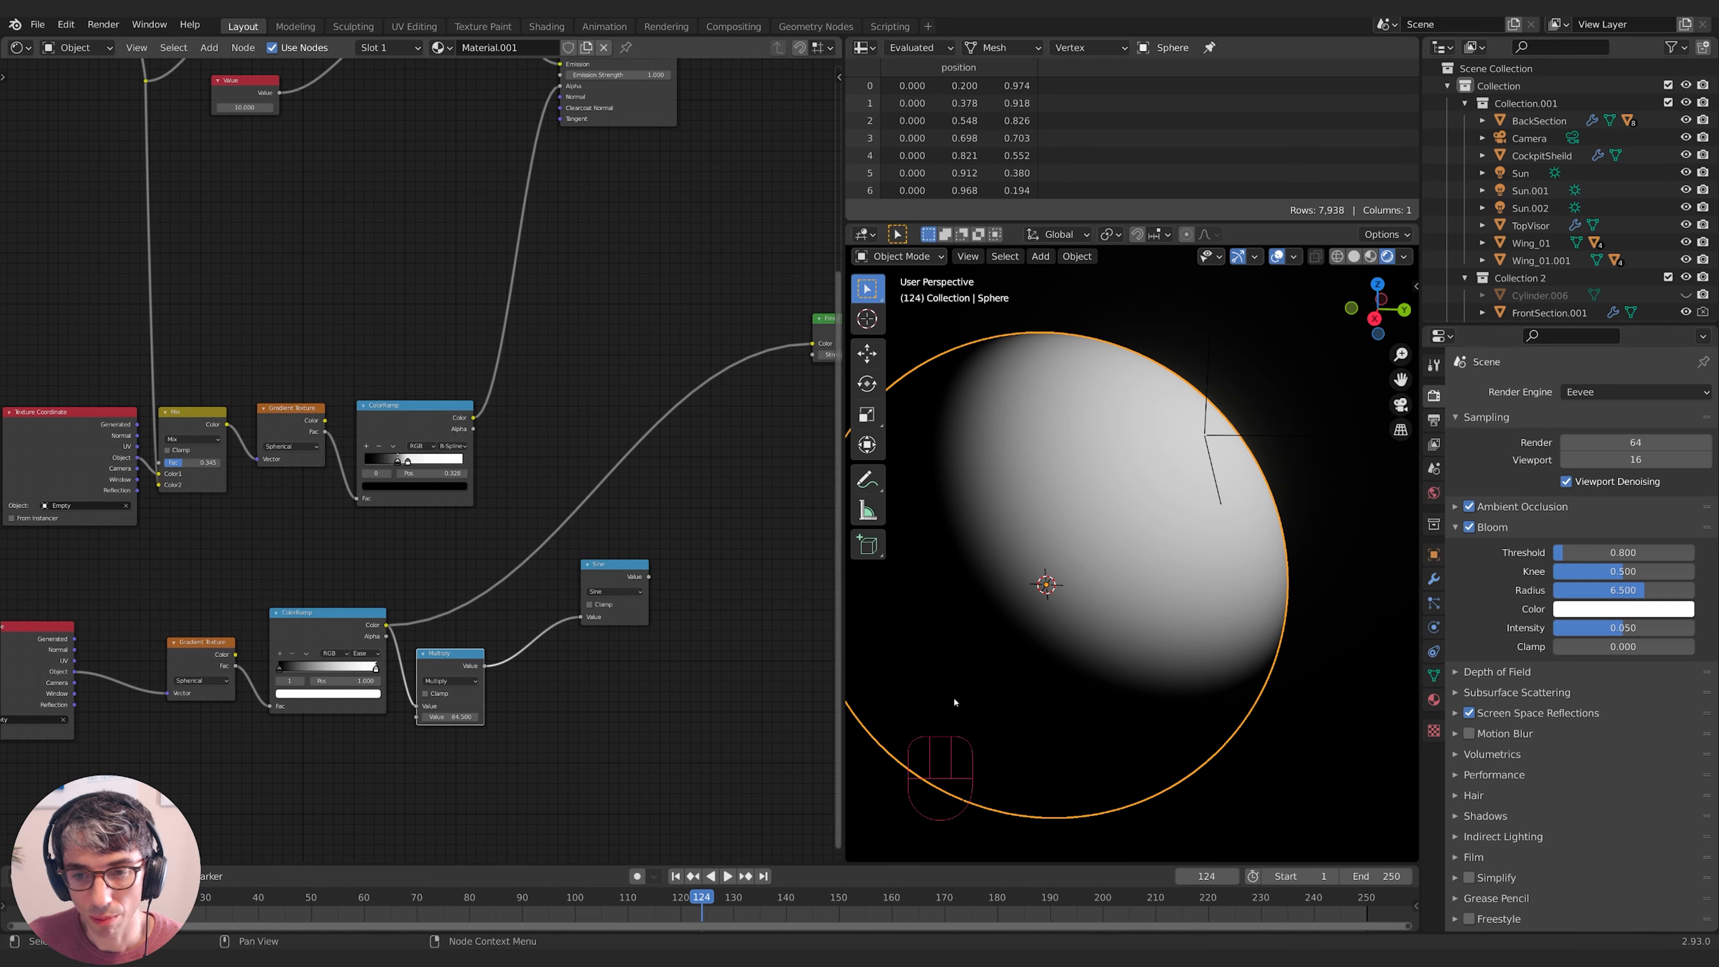
middle_click_drag(457, 670, 415, 716)
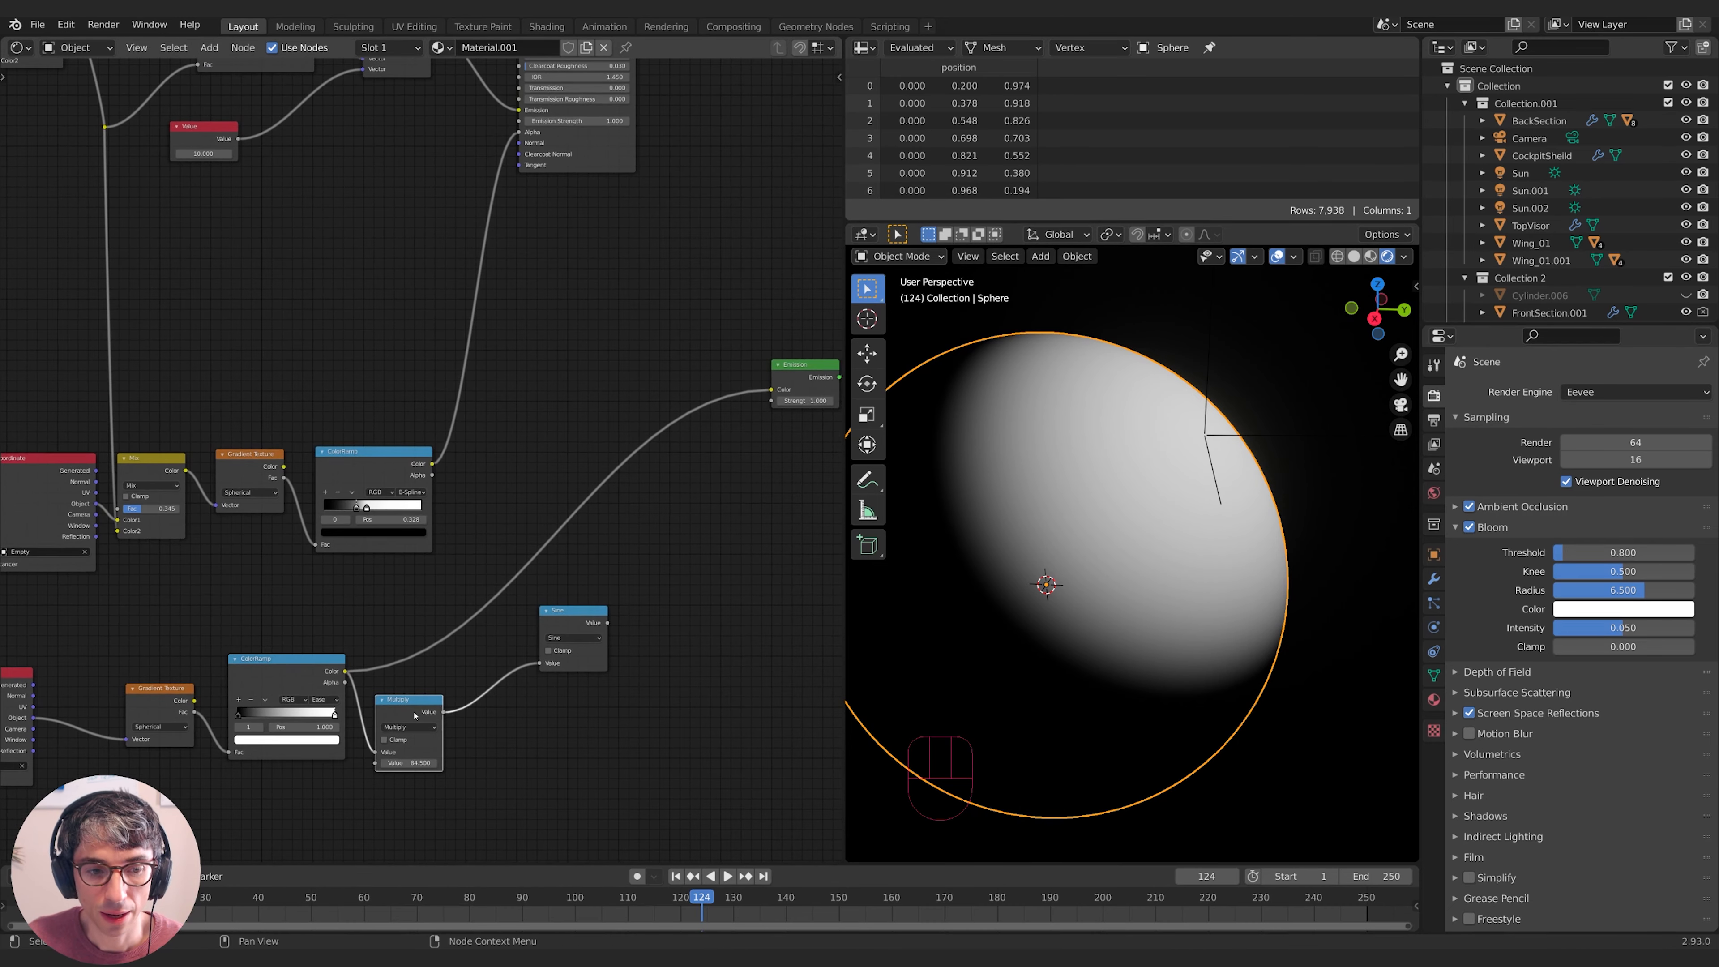
left_click_drag(573, 621, 545, 654)
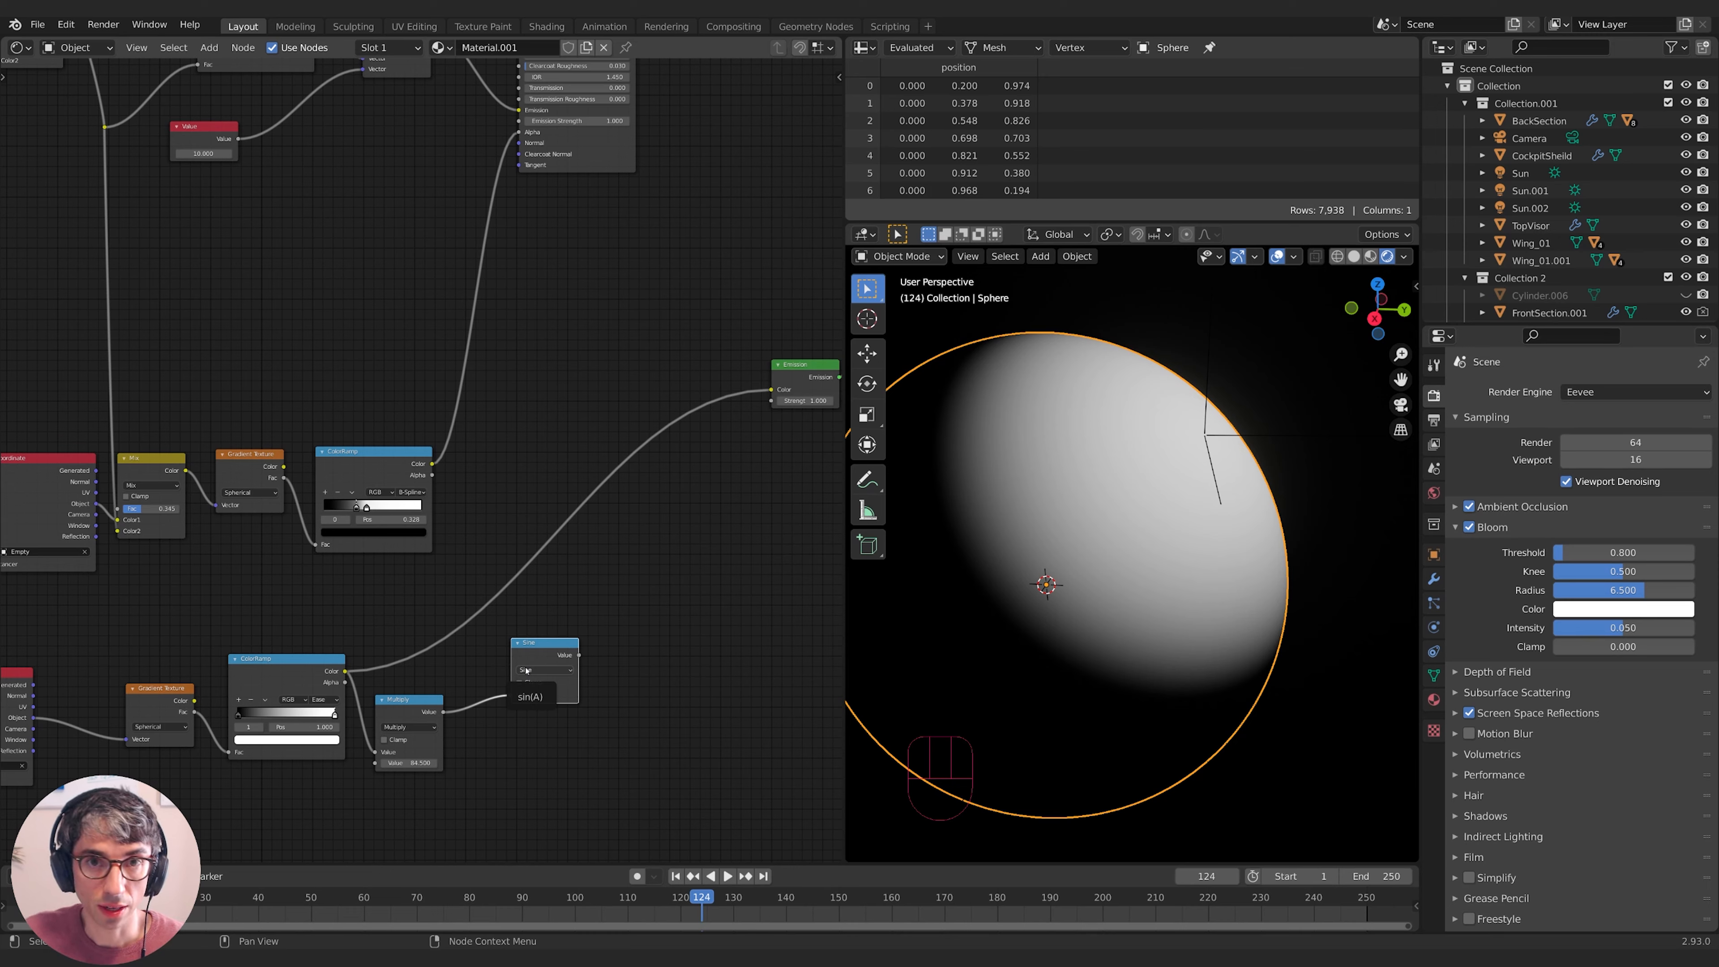
- Route Multiply into Sine and Sine into the Emission Color
left_click_drag(534, 650, 529, 667)
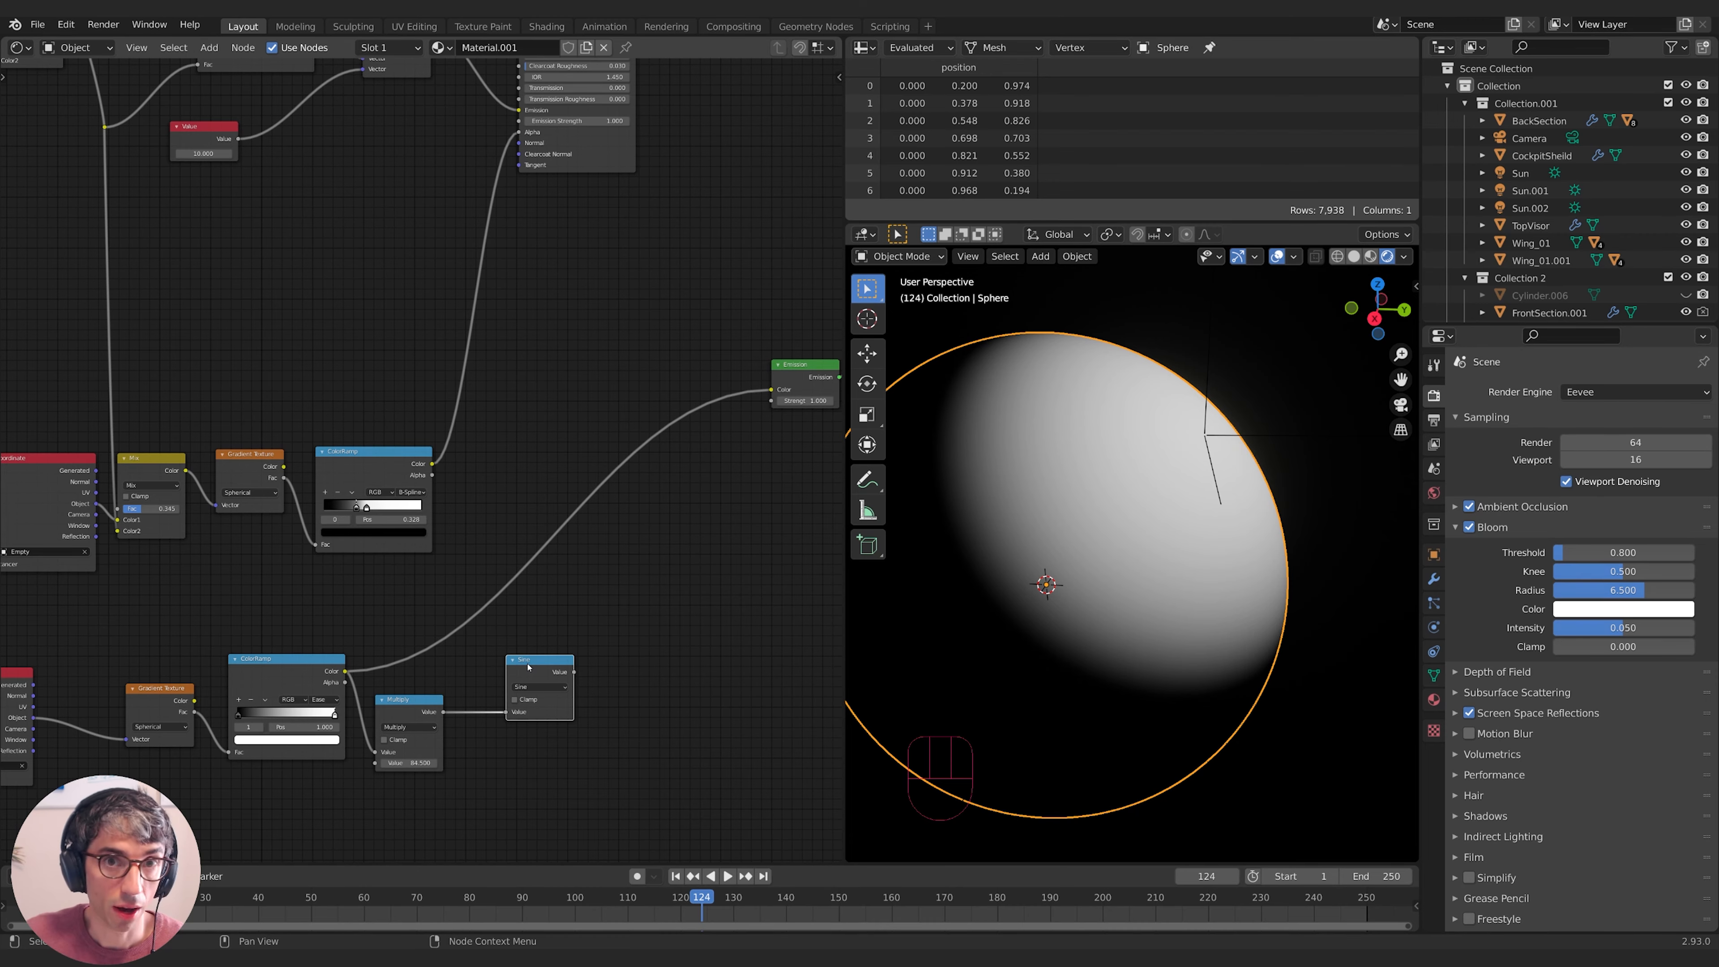
left_click_drag(574, 672, 771, 390)
middle_click_drag(609, 778, 649, 737)
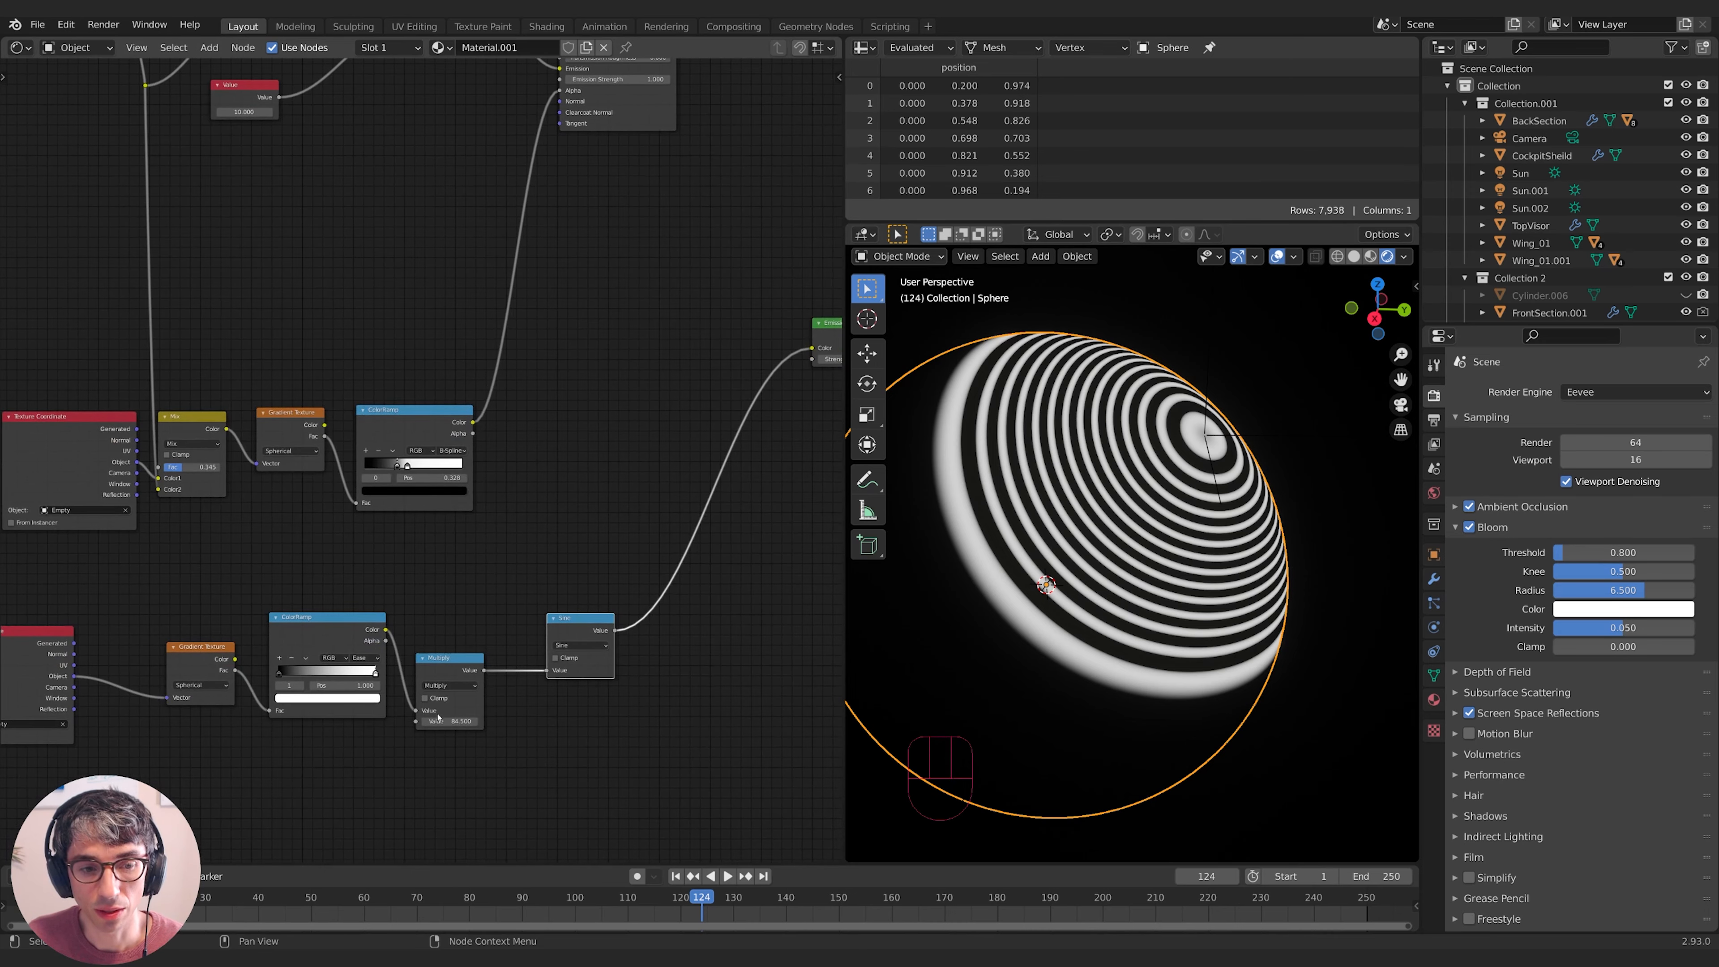
- Adjust the Multiply factor through 1 and 2.03 up to about 73.8 for tighter rings
left_click(459, 721)
type("1")
key("Return")
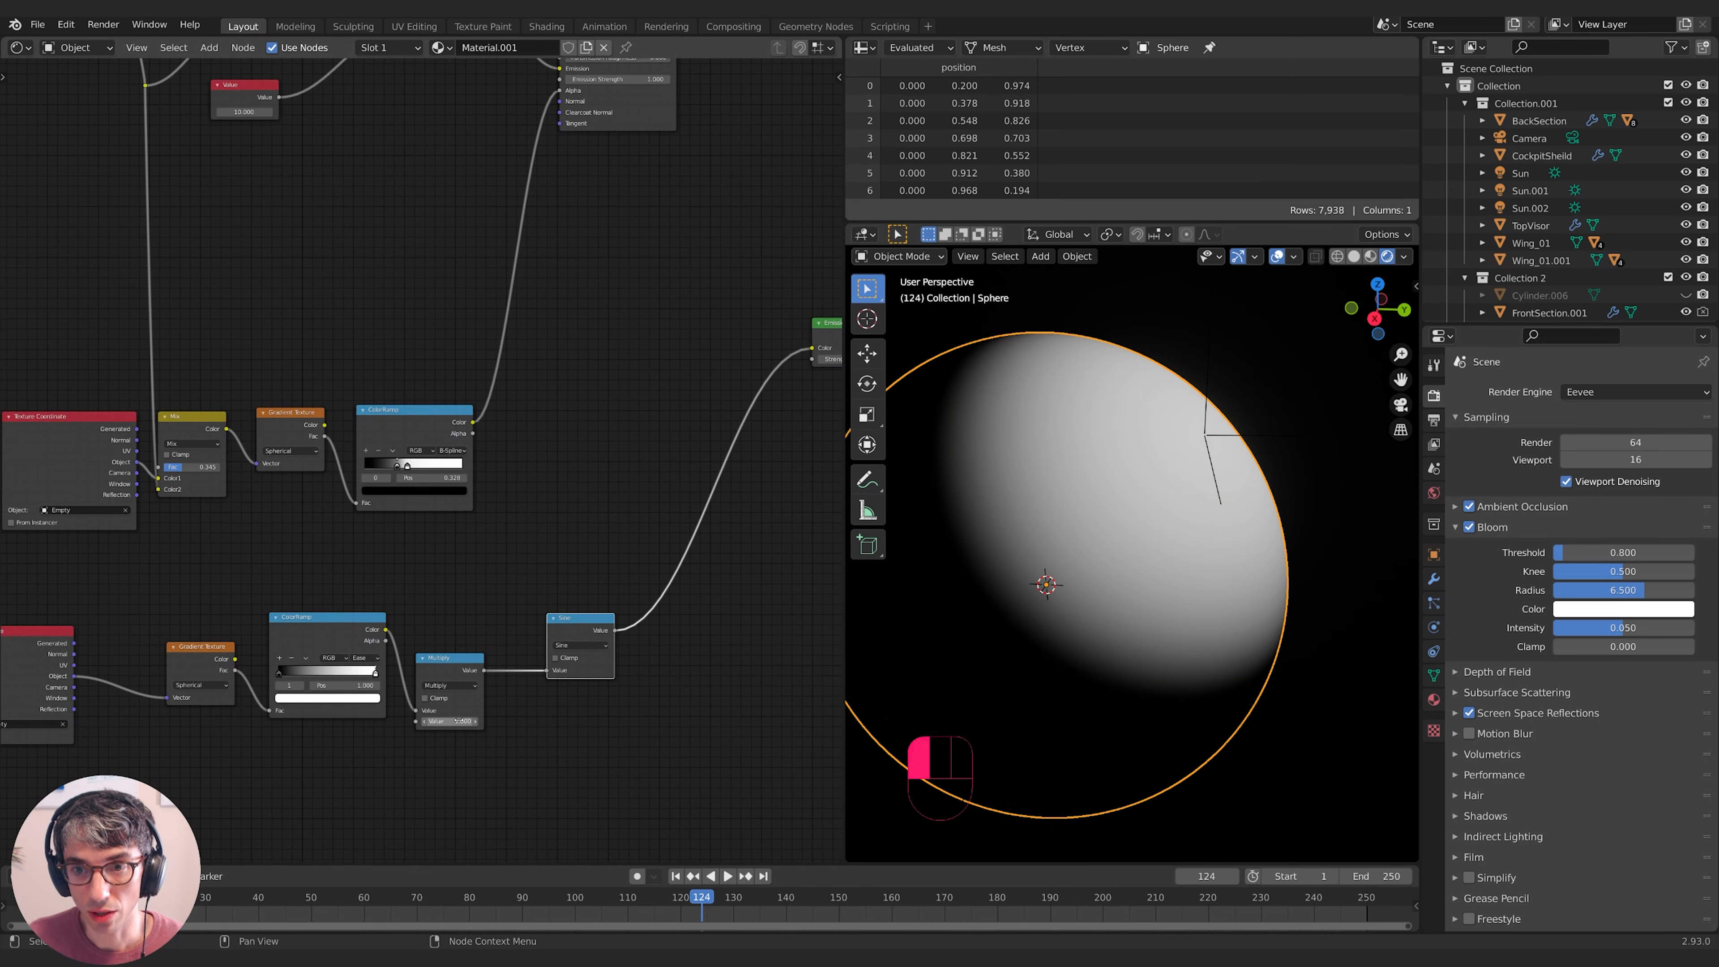
left_click(460, 721)
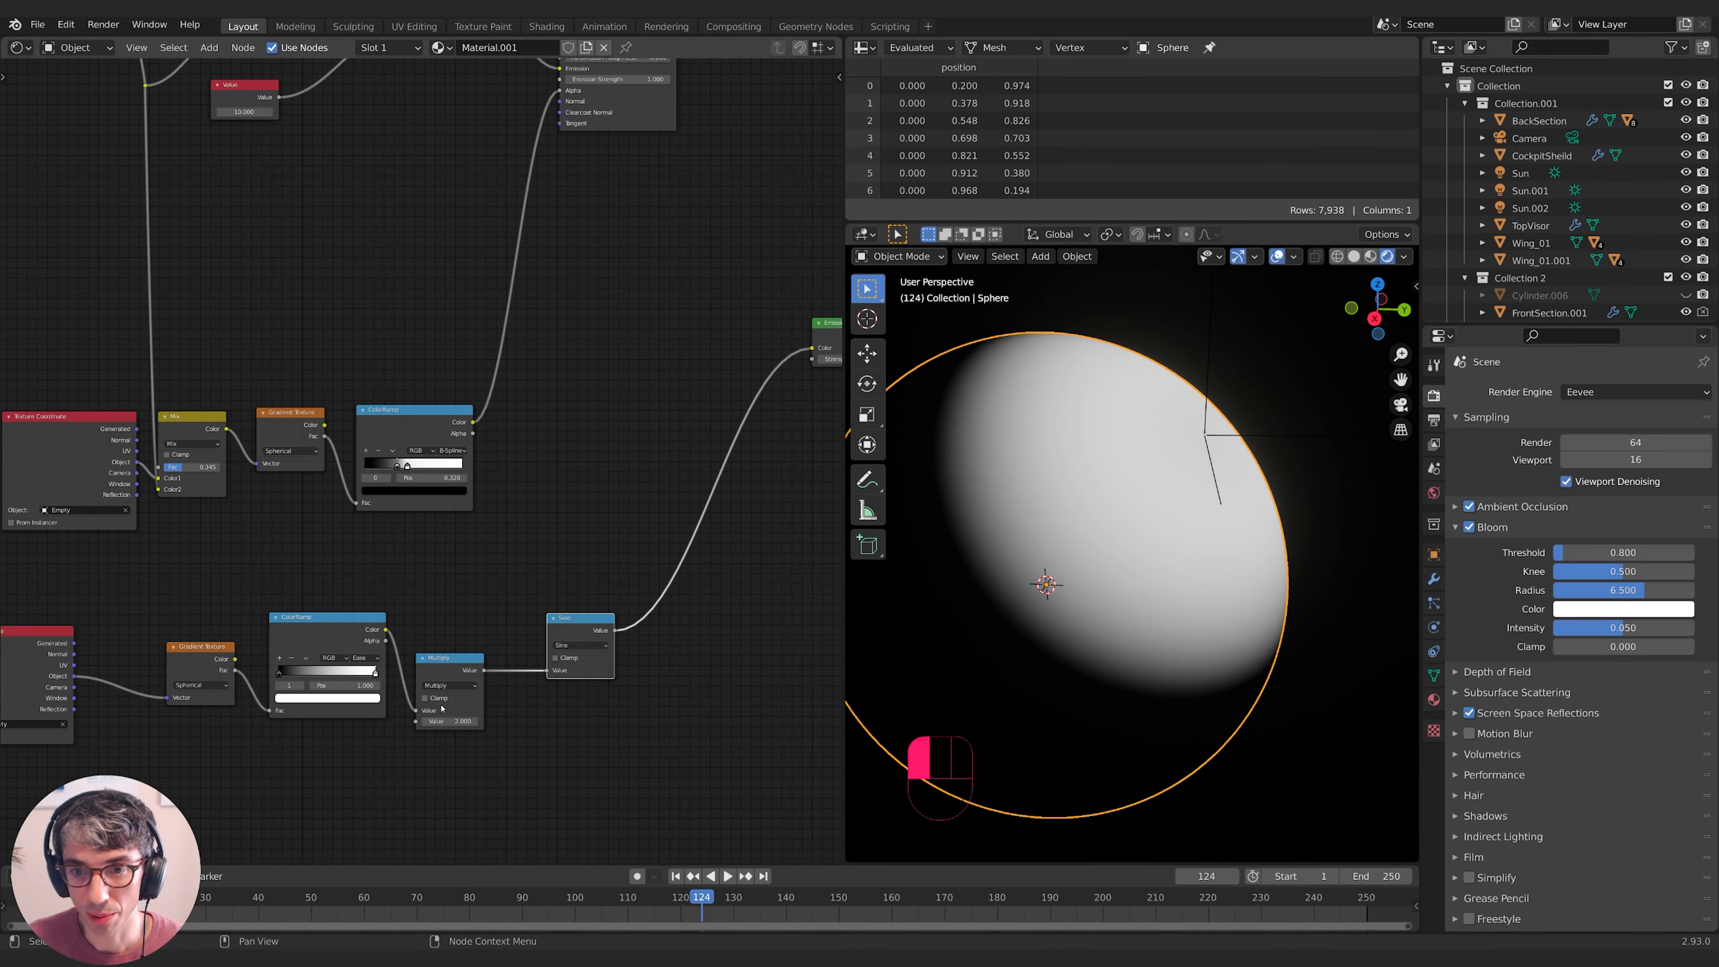
type("2.0")
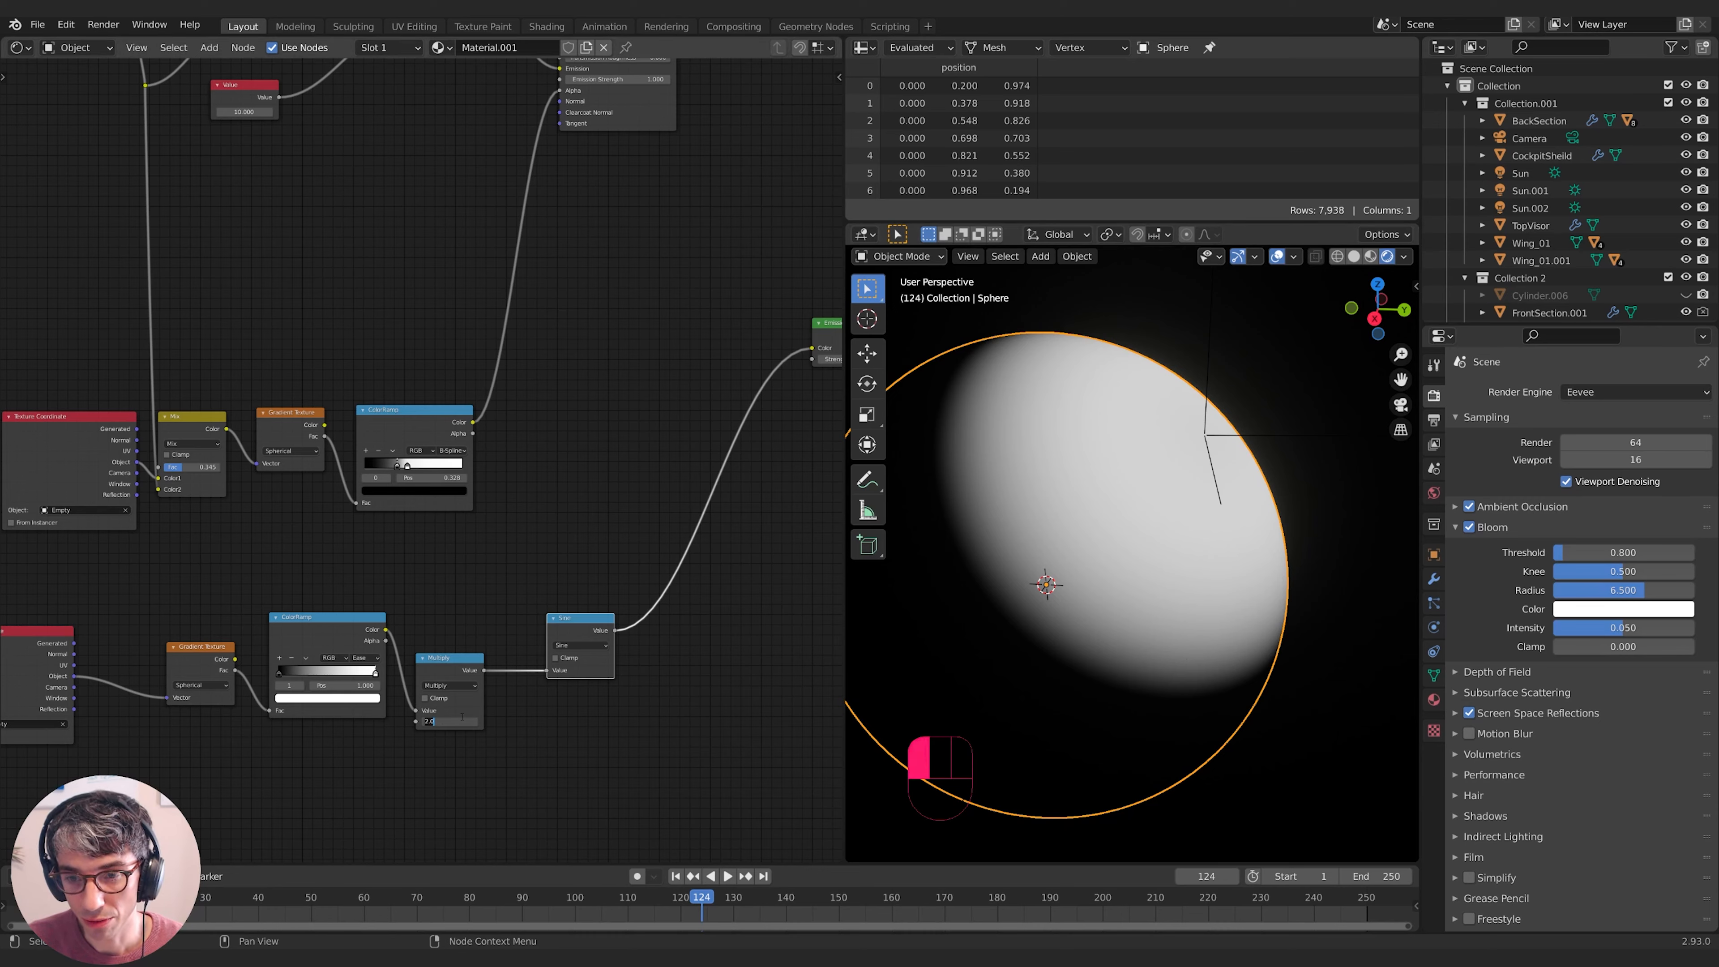
type("3")
key("Return")
left_click_drag(462, 721, 528, 721)
left_click_drag(450, 720, 483, 720)
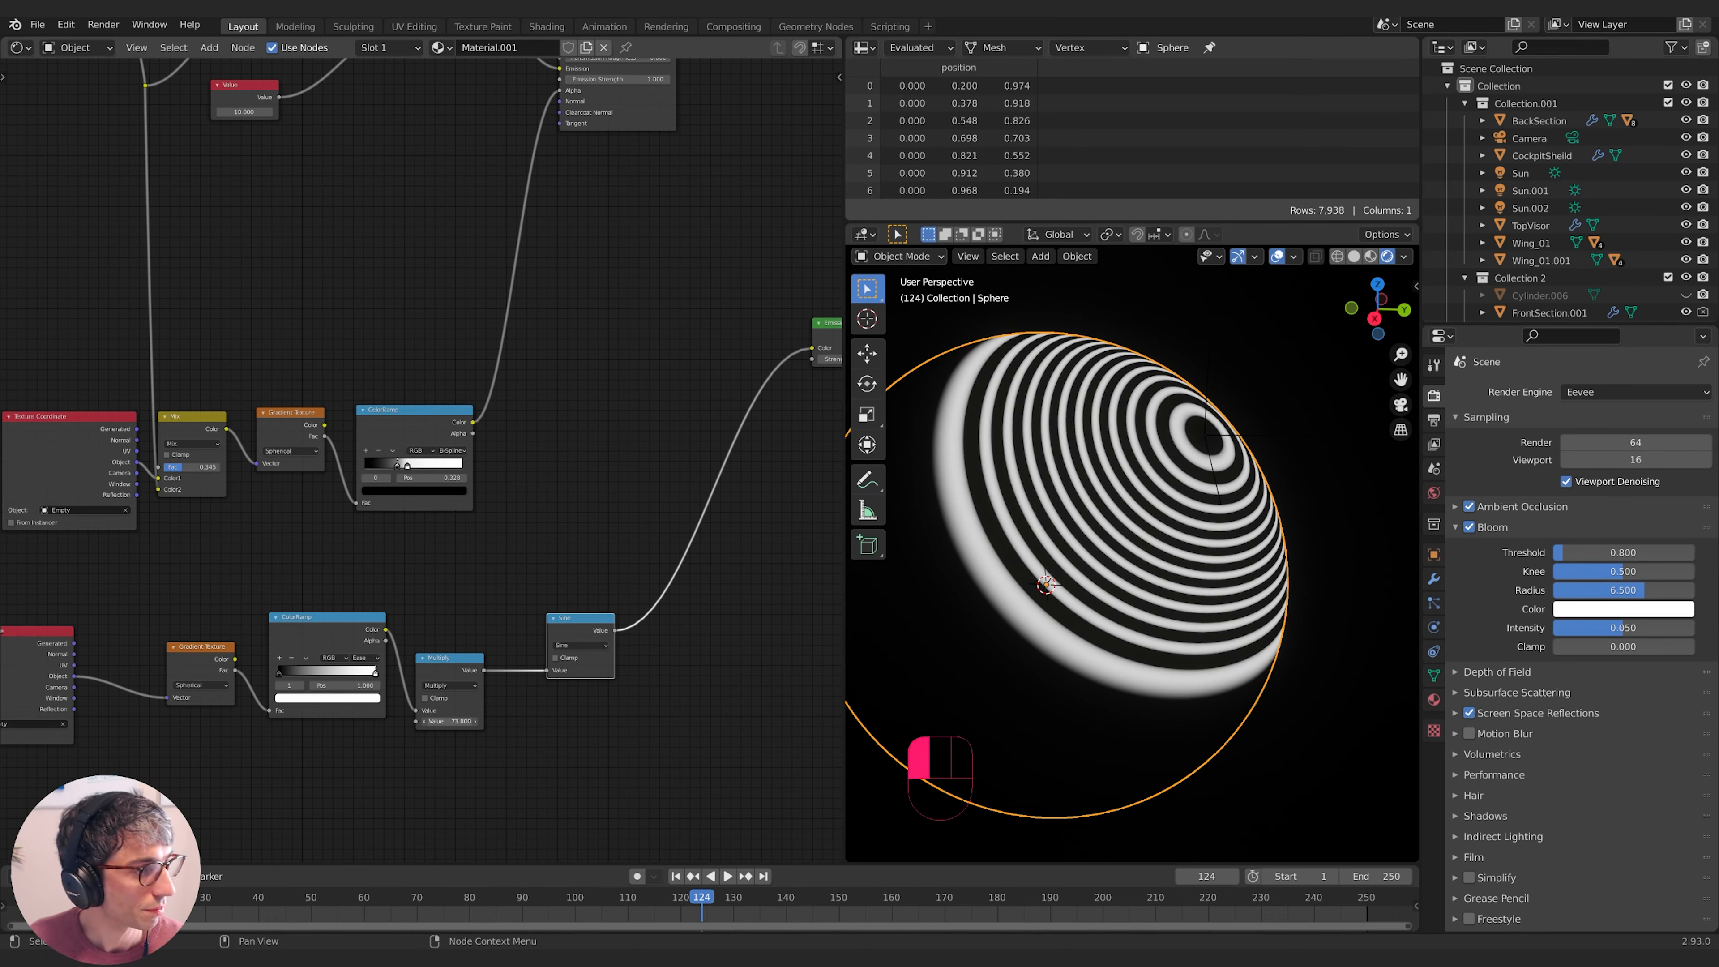
- Recentre the node graph and shift the Sine node right to make room
middle_click_drag(529, 749, 432, 757, "shift")
mouse_move(604, 659)
middle_mouse_down("shift")
mouse_move(591, 711)
mouse_move(602, 679)
middle_mouse_up("shift")
left_click_drag(509, 669, 491, 666)
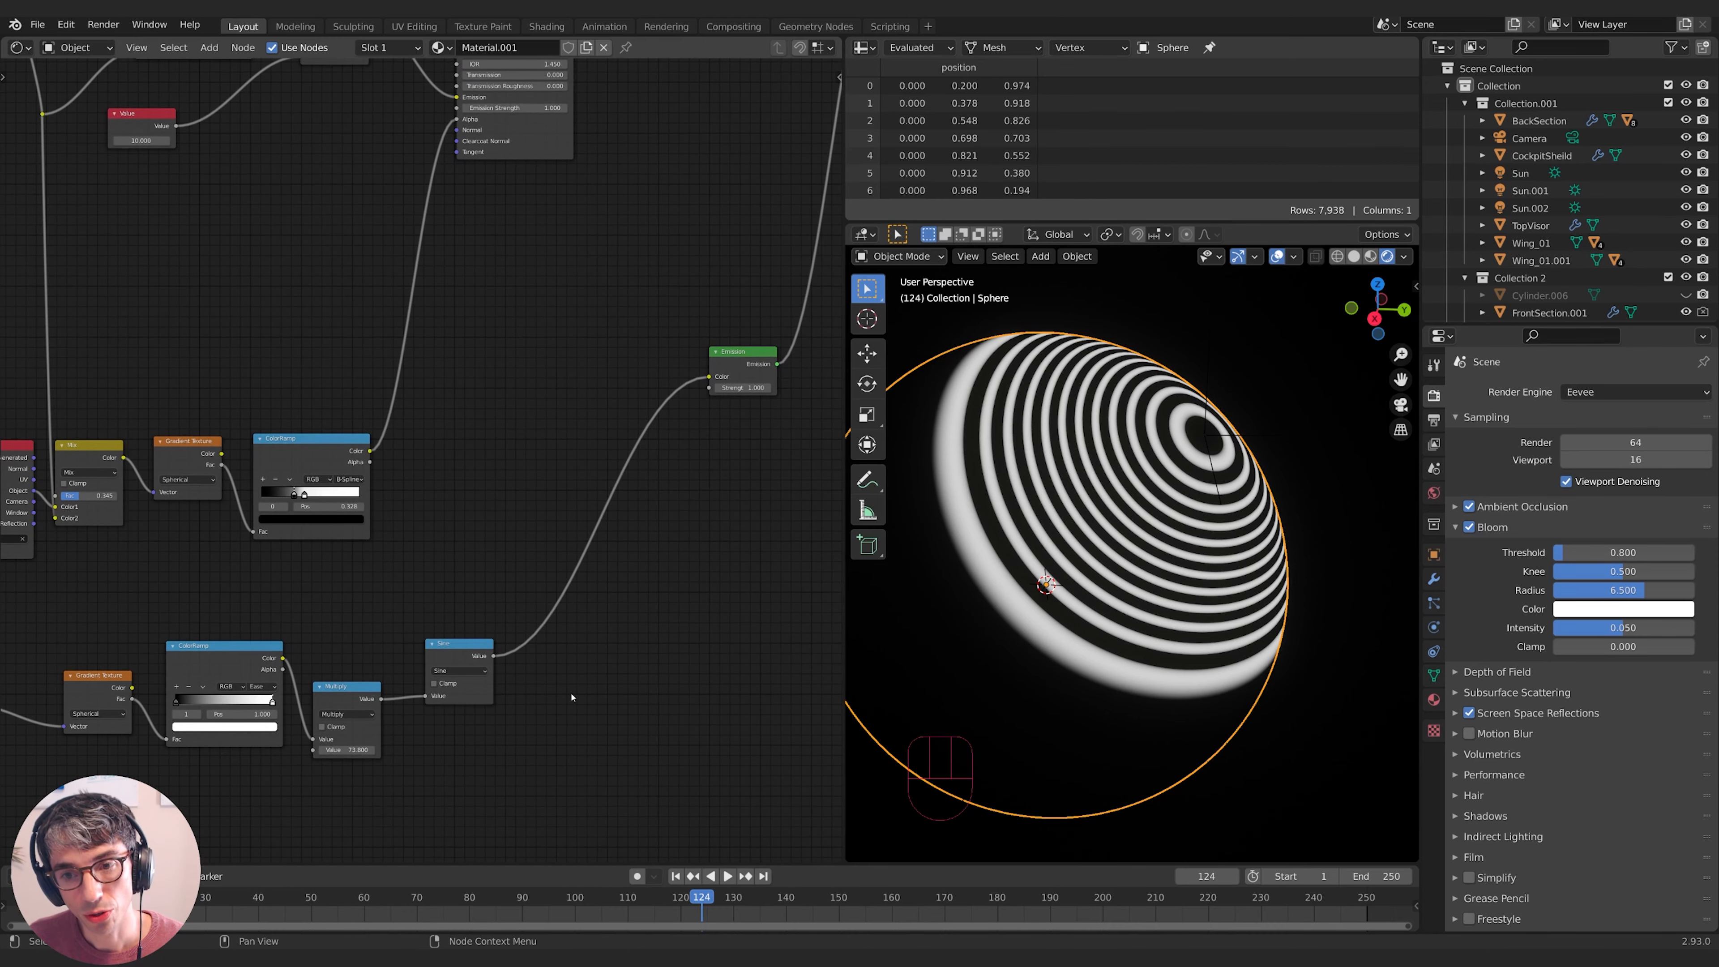
key("shift")
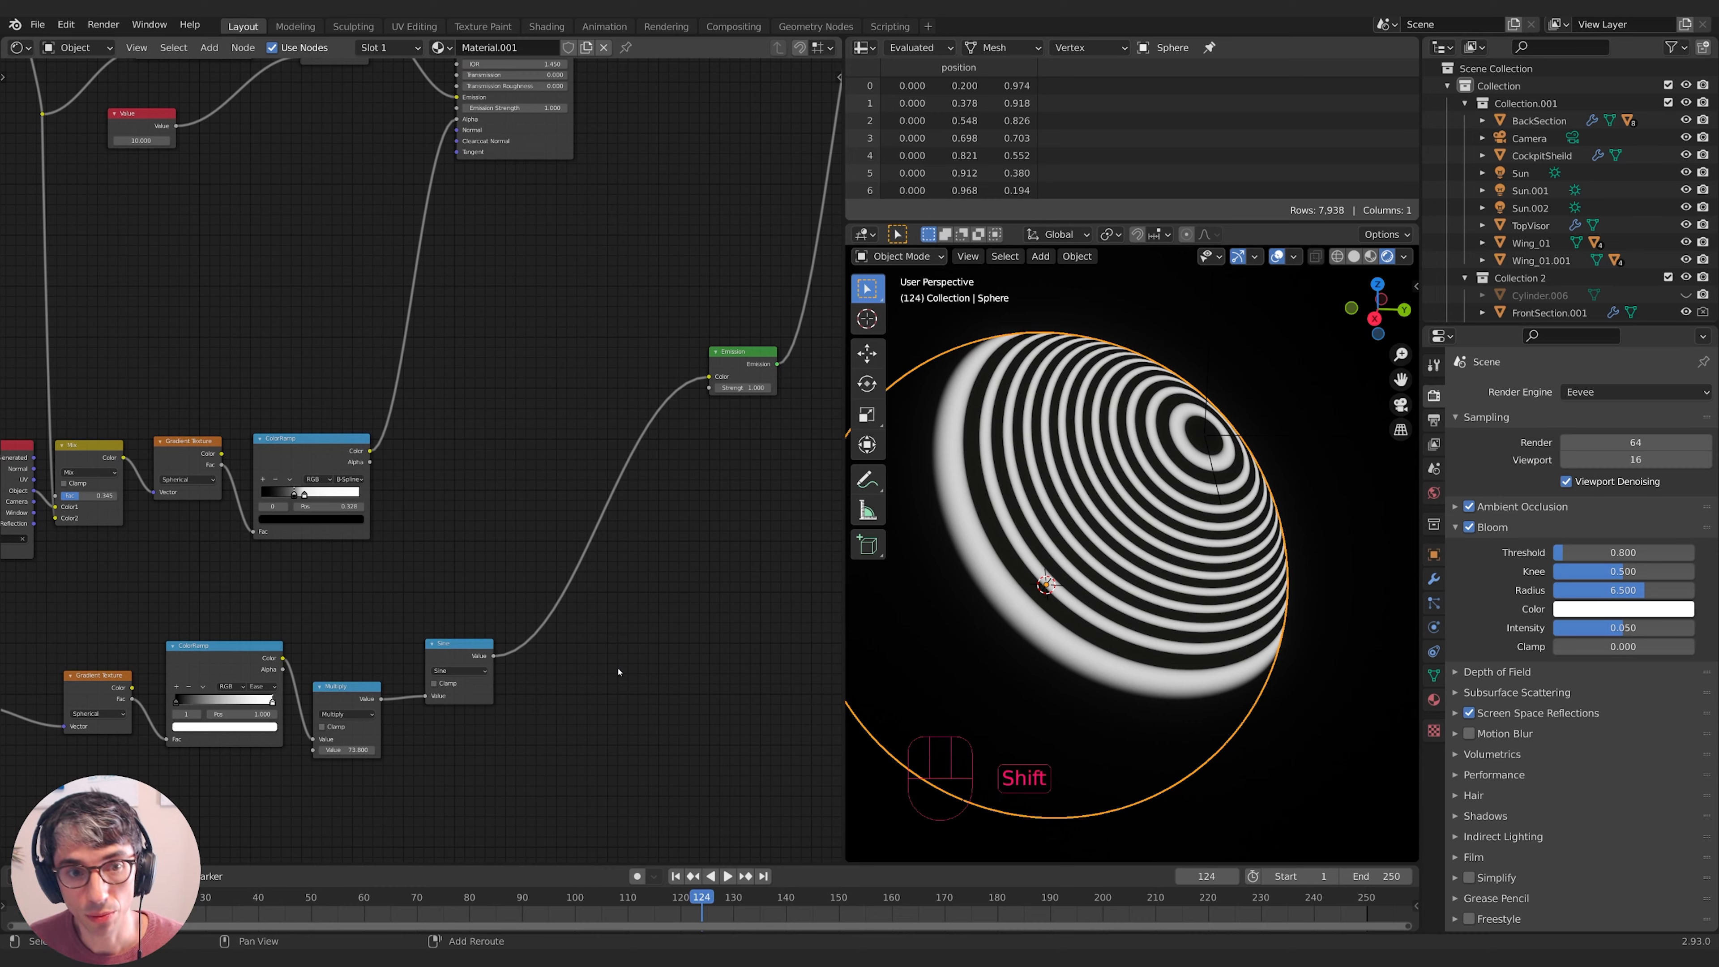
key("shift+a")
left_click_drag(449, 647, 490, 649)
- Duplicate the Multiply node onto the Multiply–Sine link and switch the copy to Subtract
left_click(335, 689)
key("shift+d")
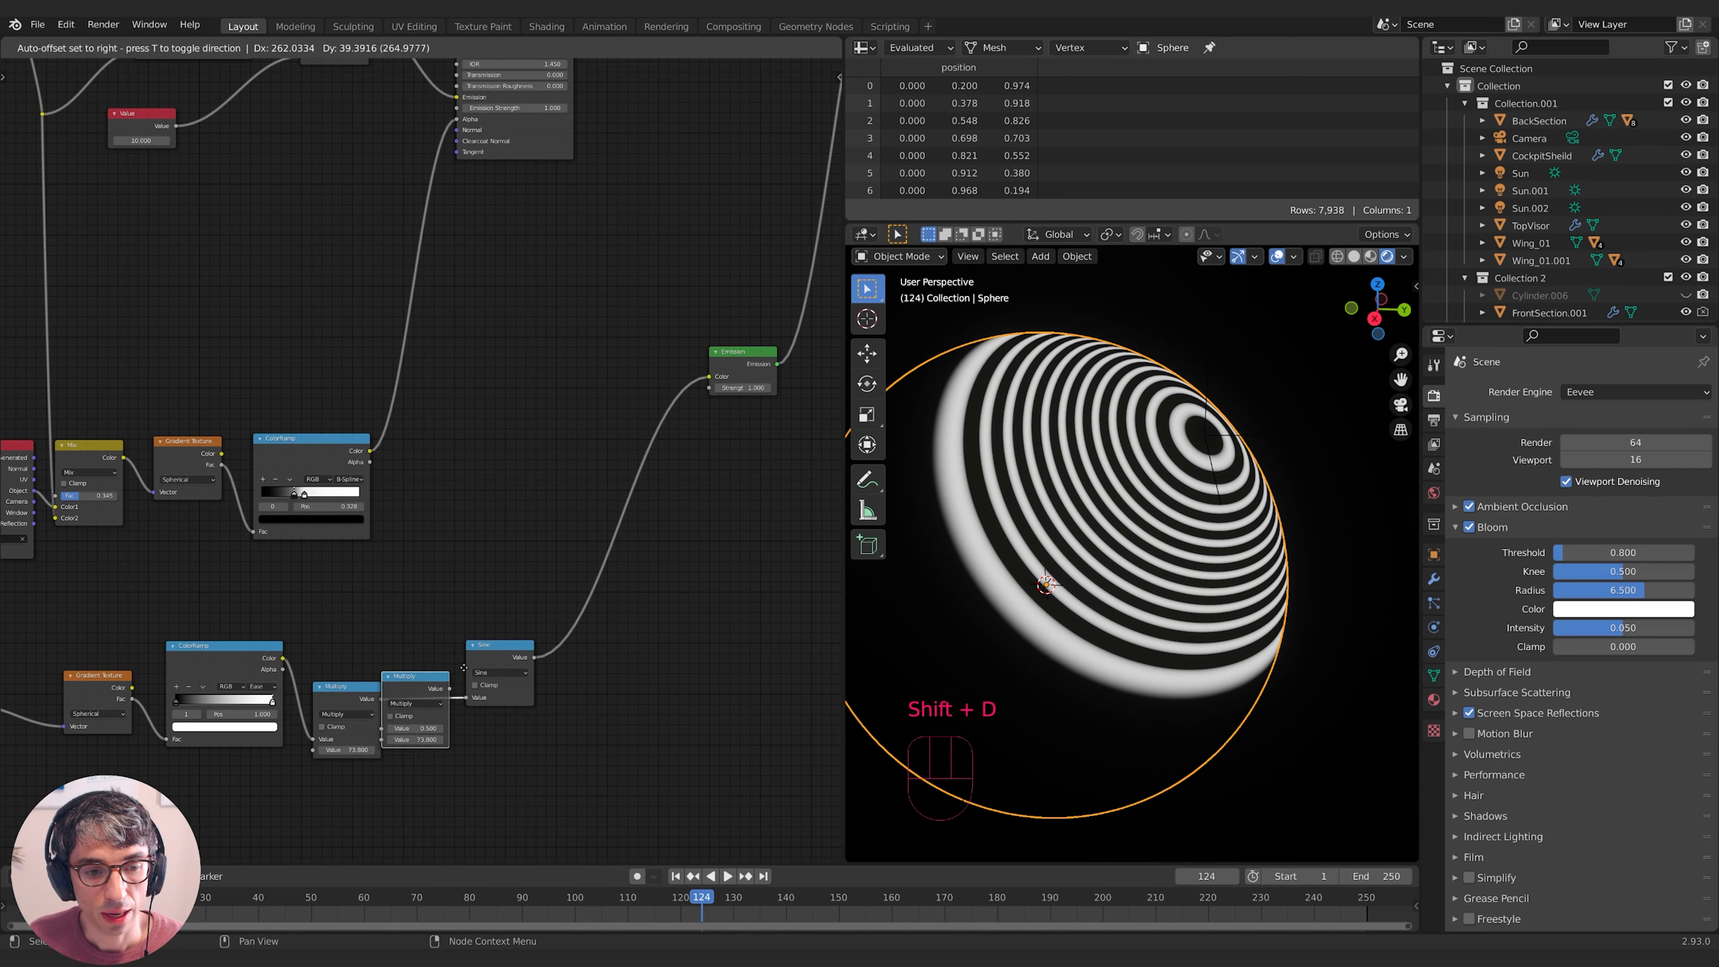
left_click(458, 673)
middle_click_drag(459, 673, 512, 653)
left_click(489, 691)
left_click(488, 748)
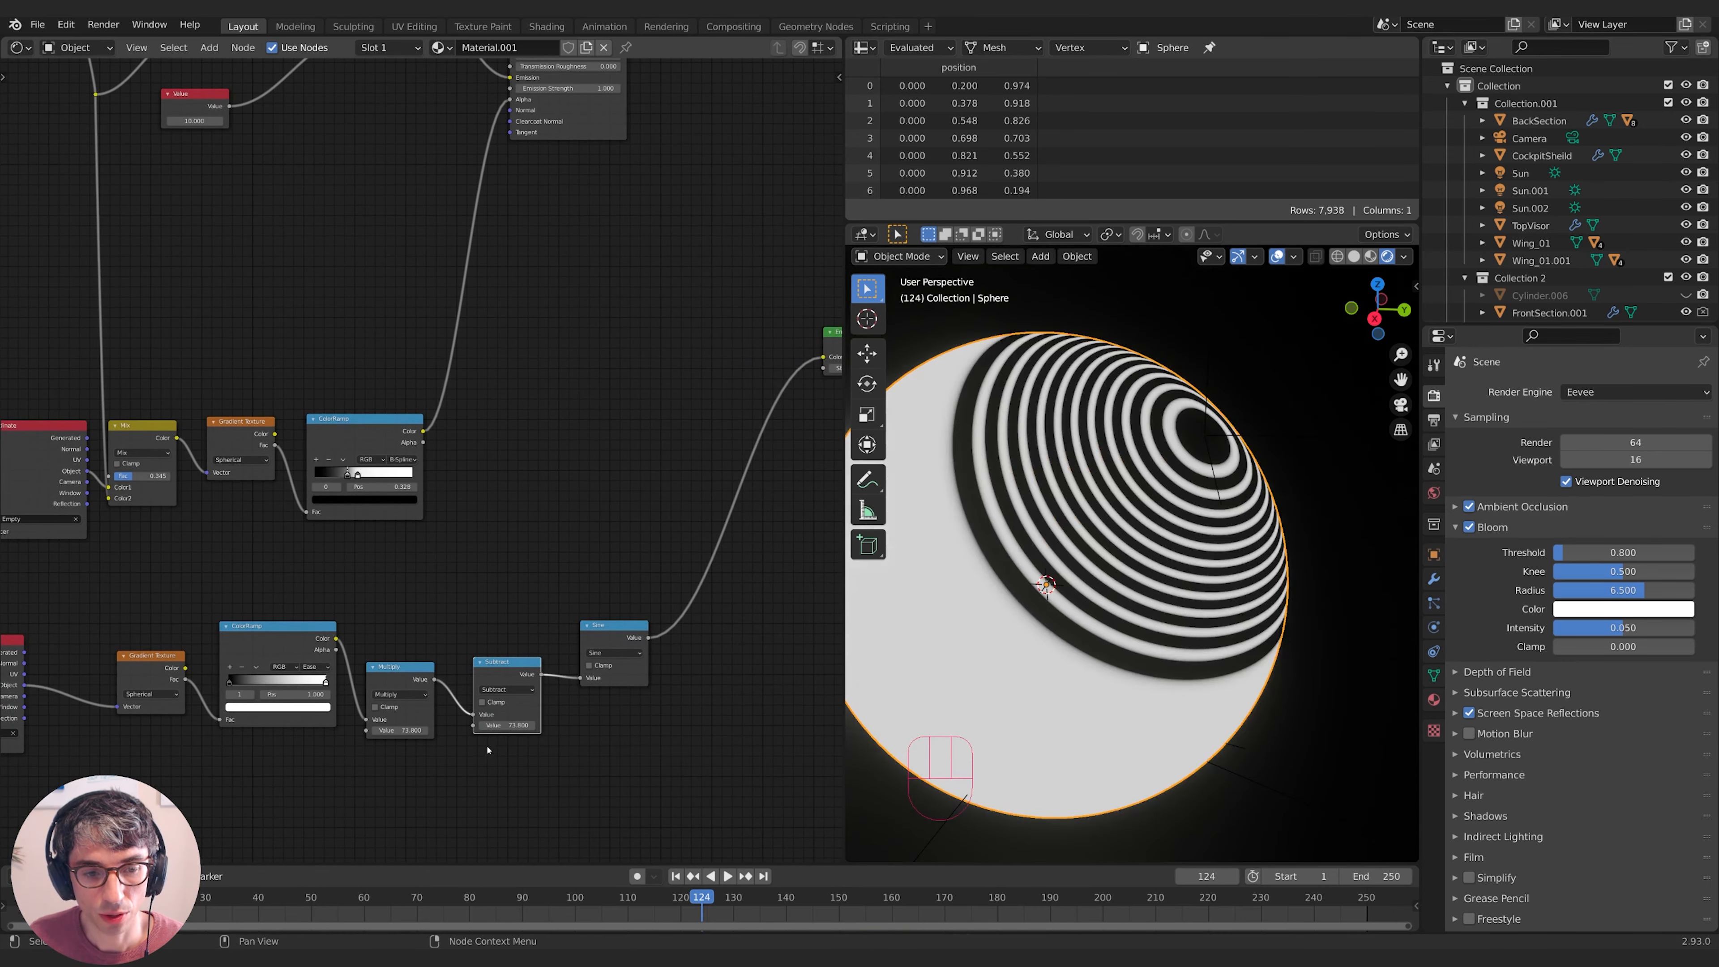
- Slide the Subtract offset value, then enter a frame-based driver expression in it
left_click_drag(522, 733, 338, 733)
left_click_drag(515, 725, 257, 725)
middle_click_drag(528, 739, 731, 708)
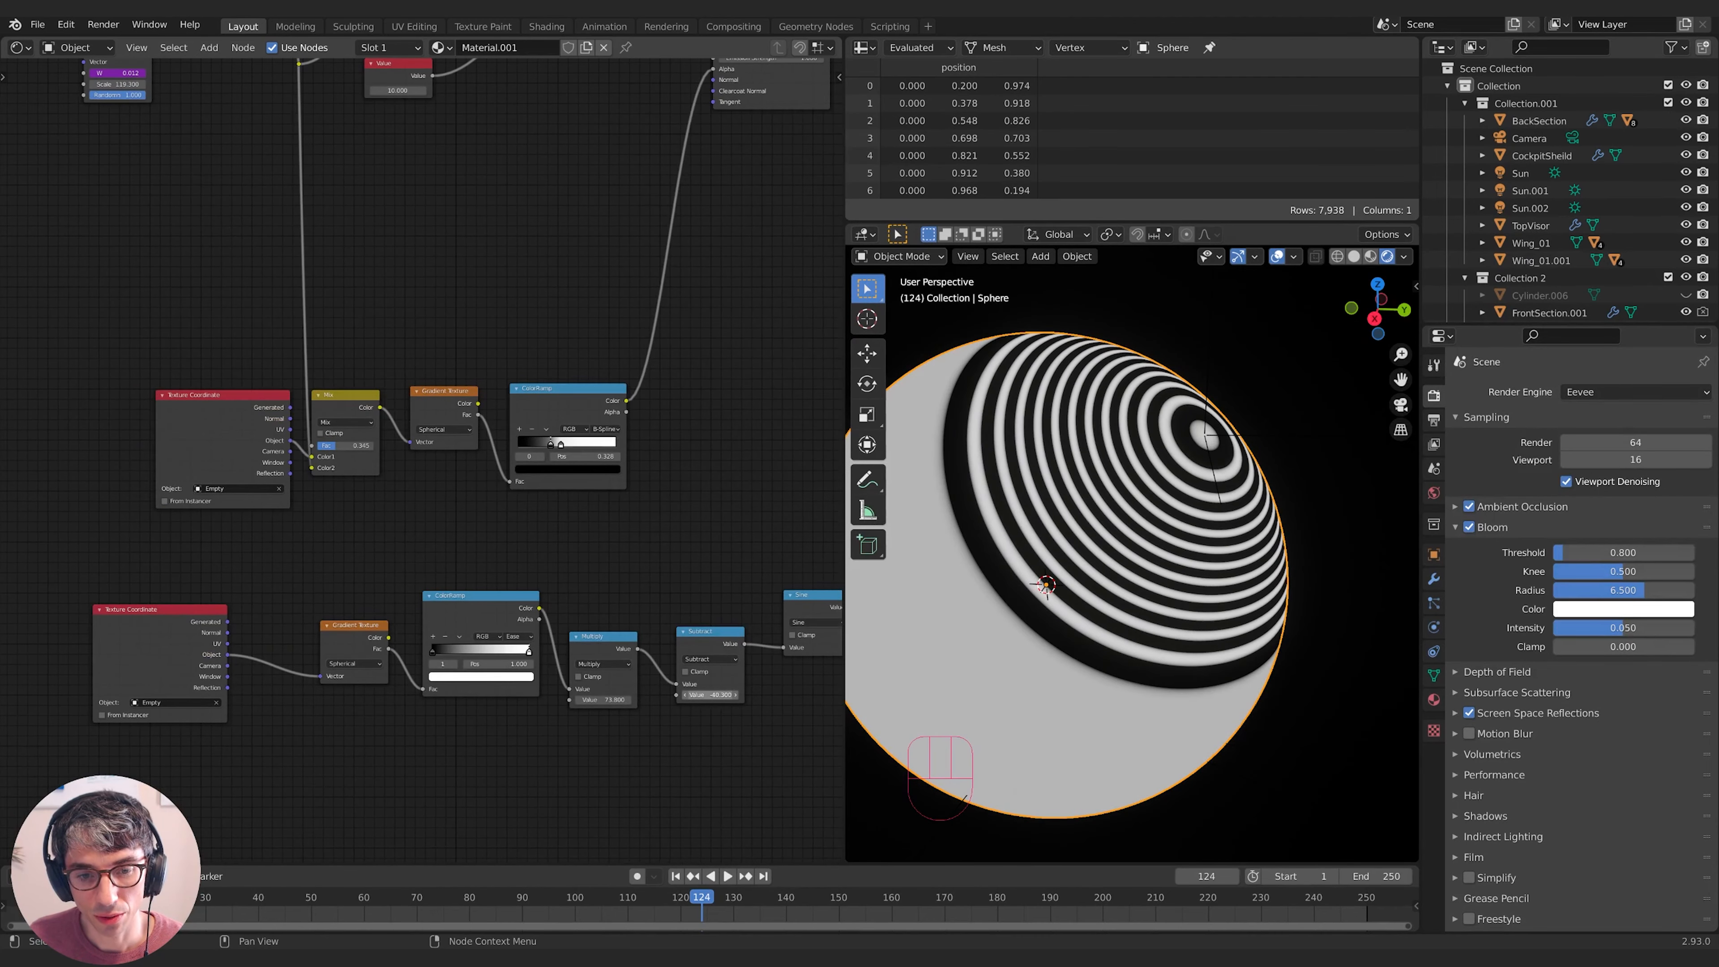
double_click(733, 696)
type("#fram")
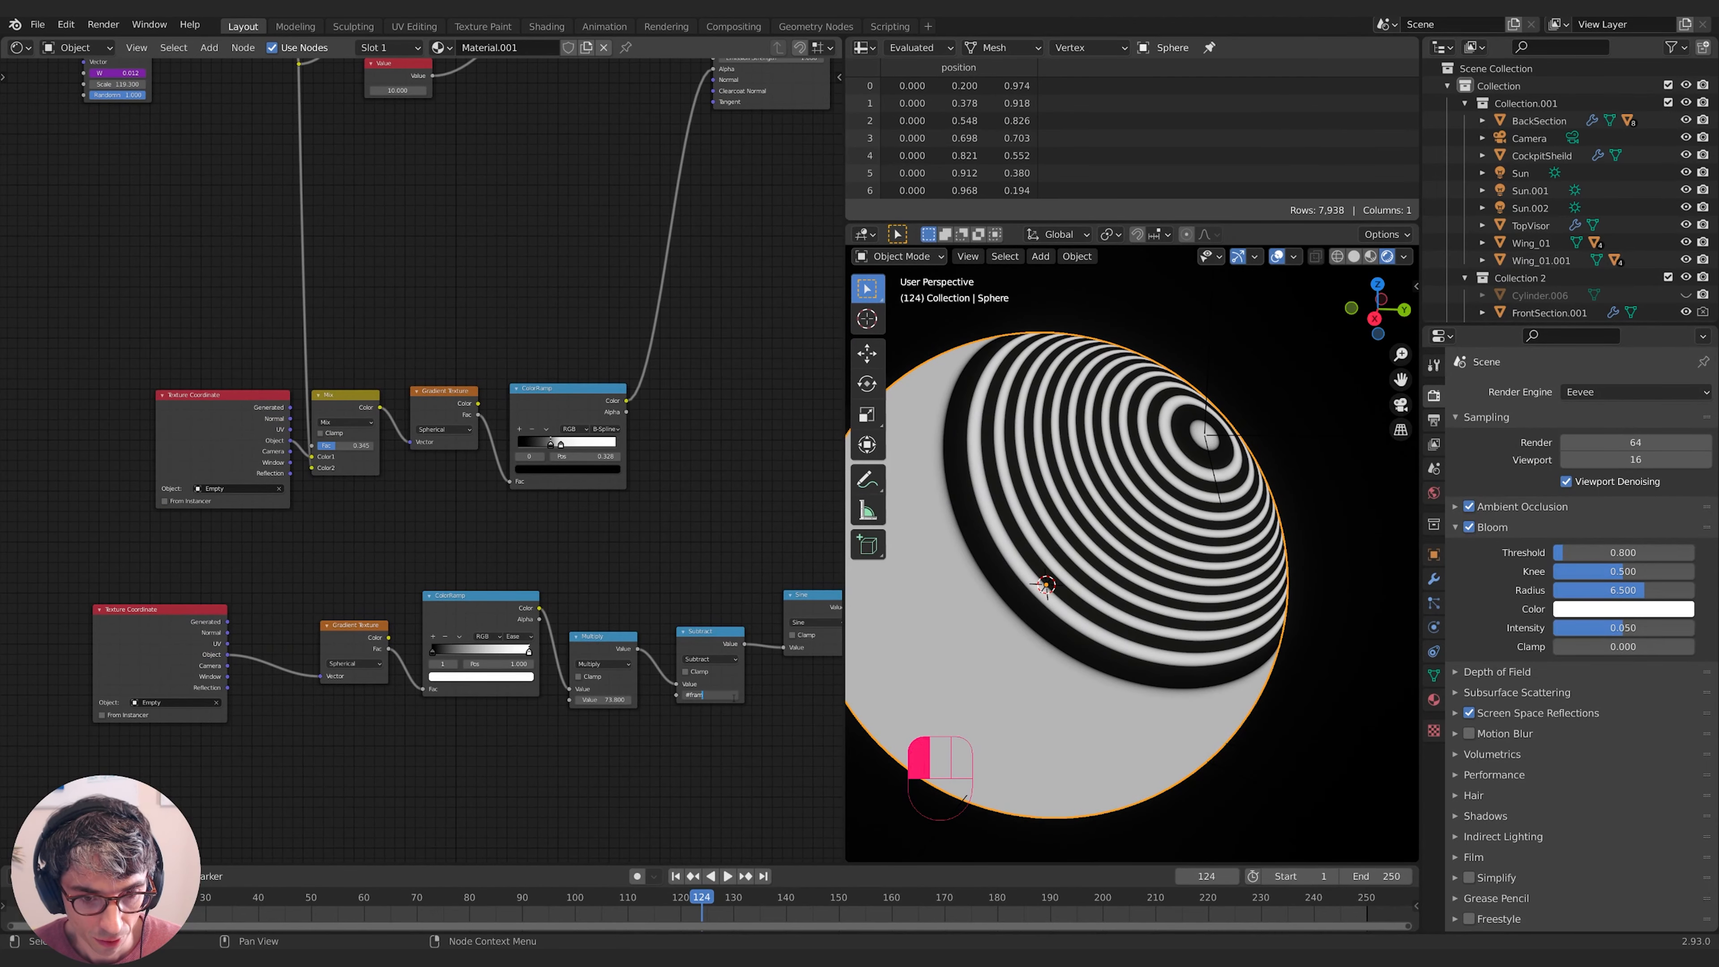
type("*.001")
key("Return")
- Play the animation and edit the driver to #frame*-1 to test ring motion
key("space")
key("space")
type("frame")
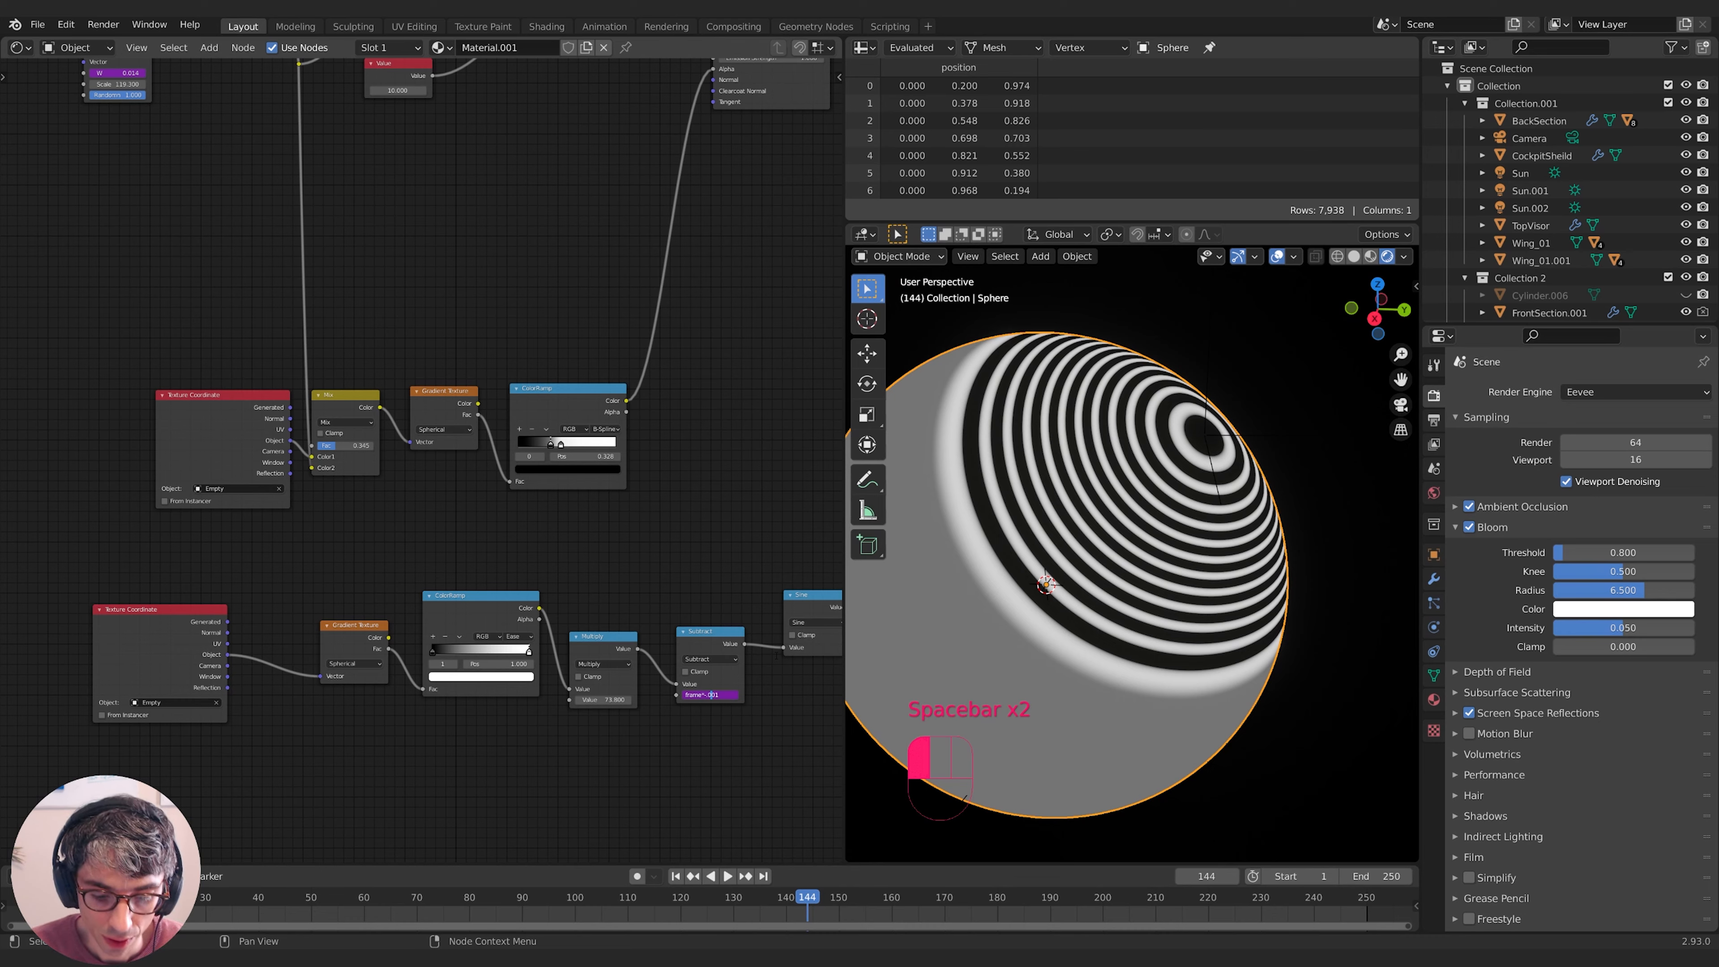
key("space")
key("space")
key("Return")
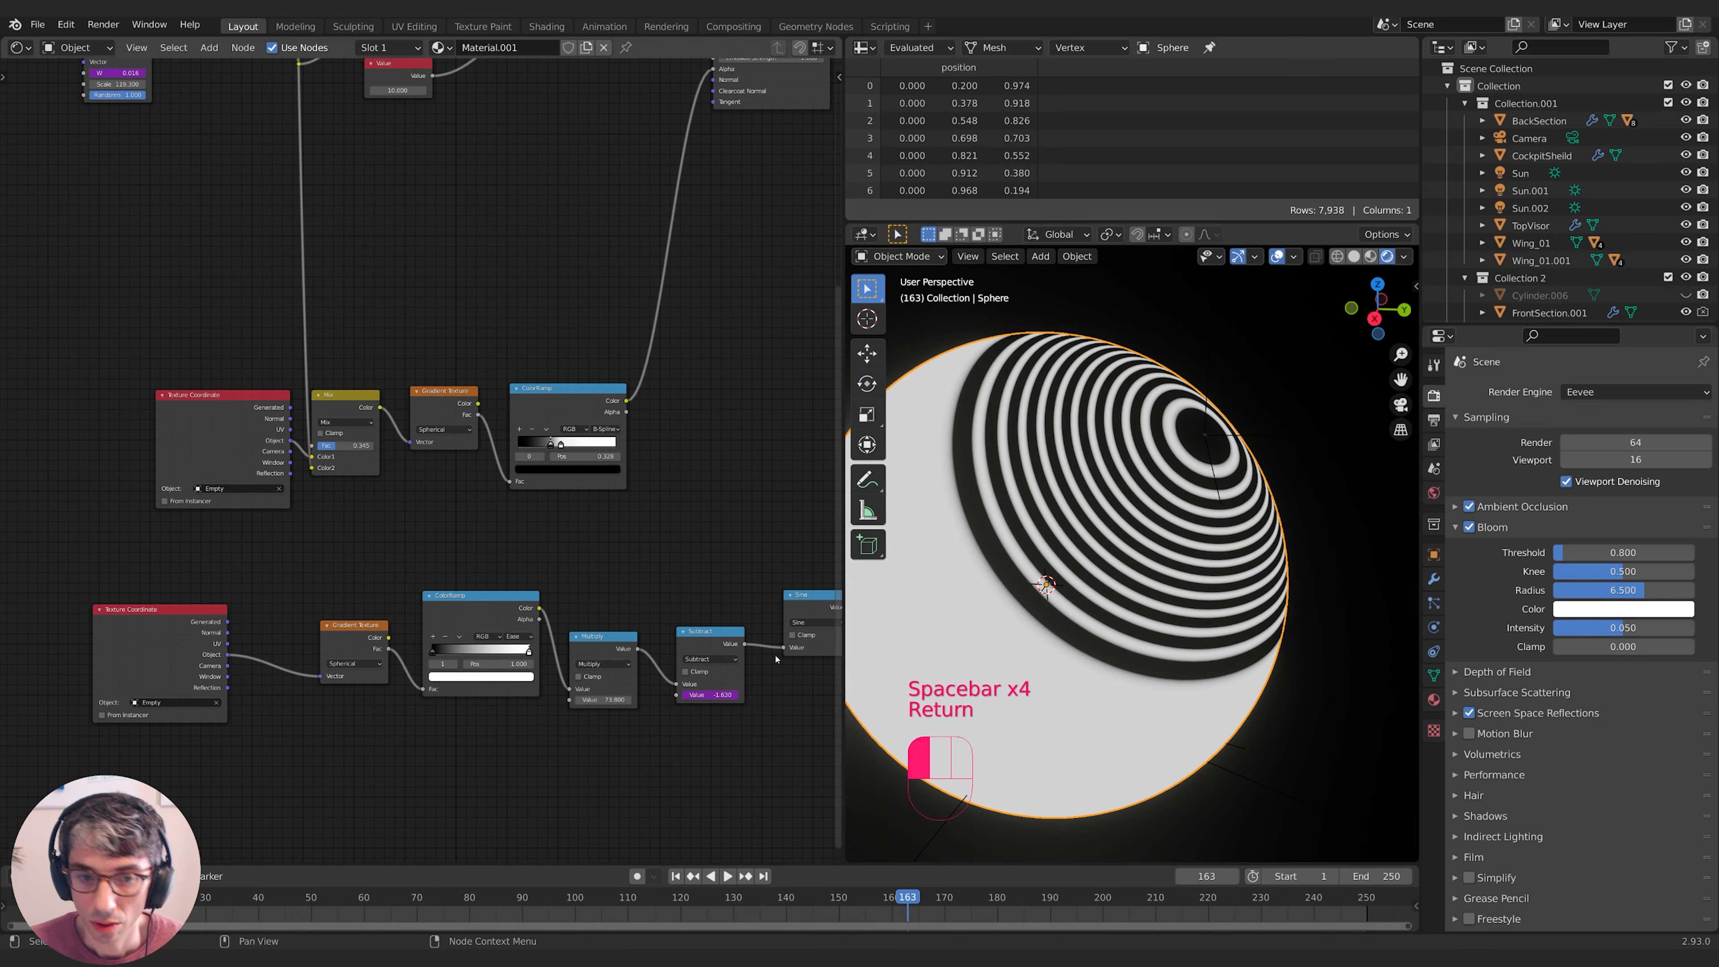
left_click(722, 694)
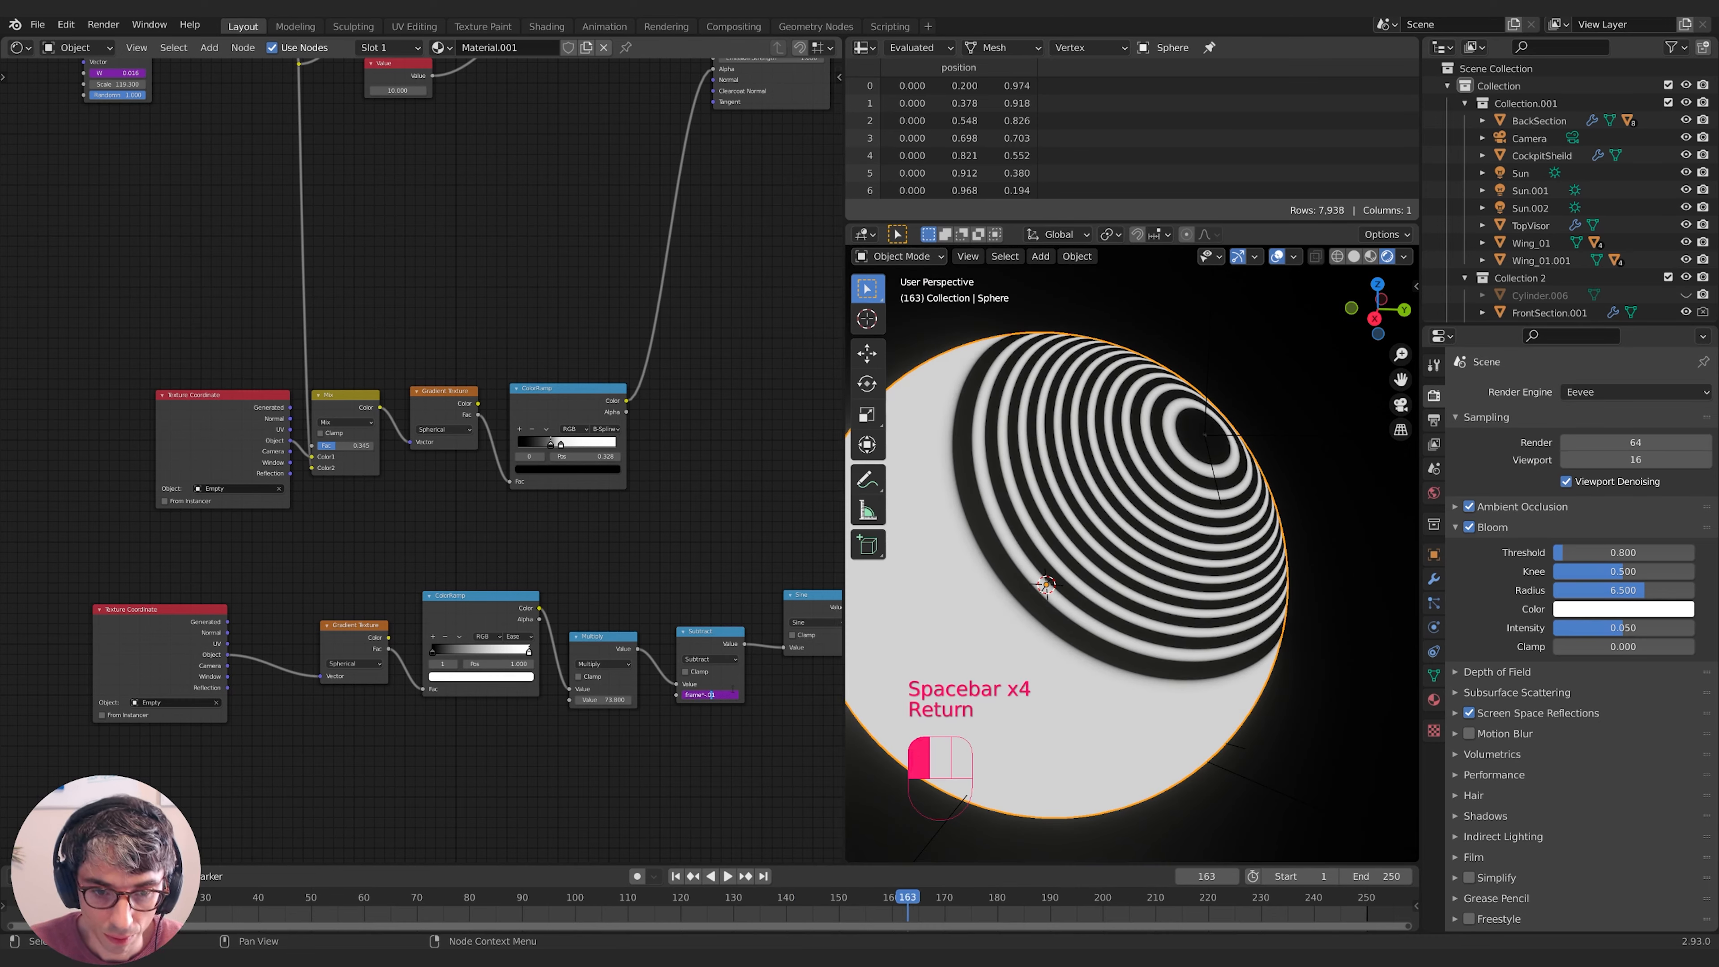
key("Return")
key("space")
key("space")
left_click(728, 693)
key("Left")
key("BackSpace")
key("Return")
key("space")
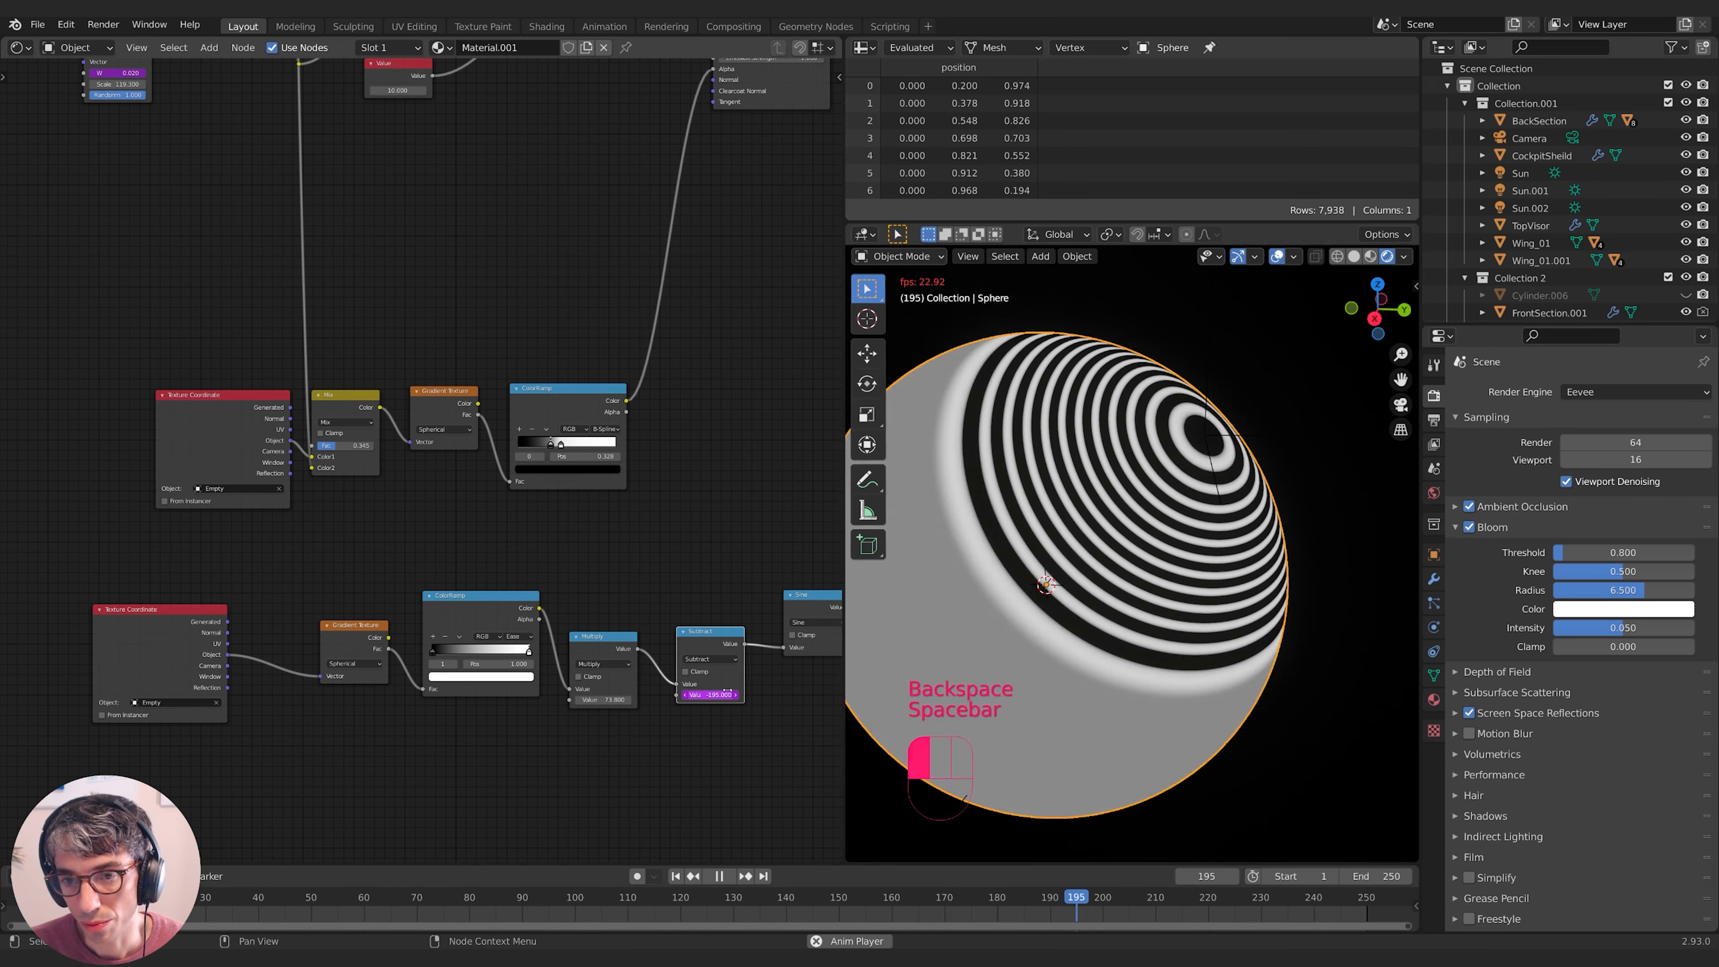
key("space")
- Slow the driver to #frame*-.5 and replay to check the rings' travel speed
left_click(722, 694)
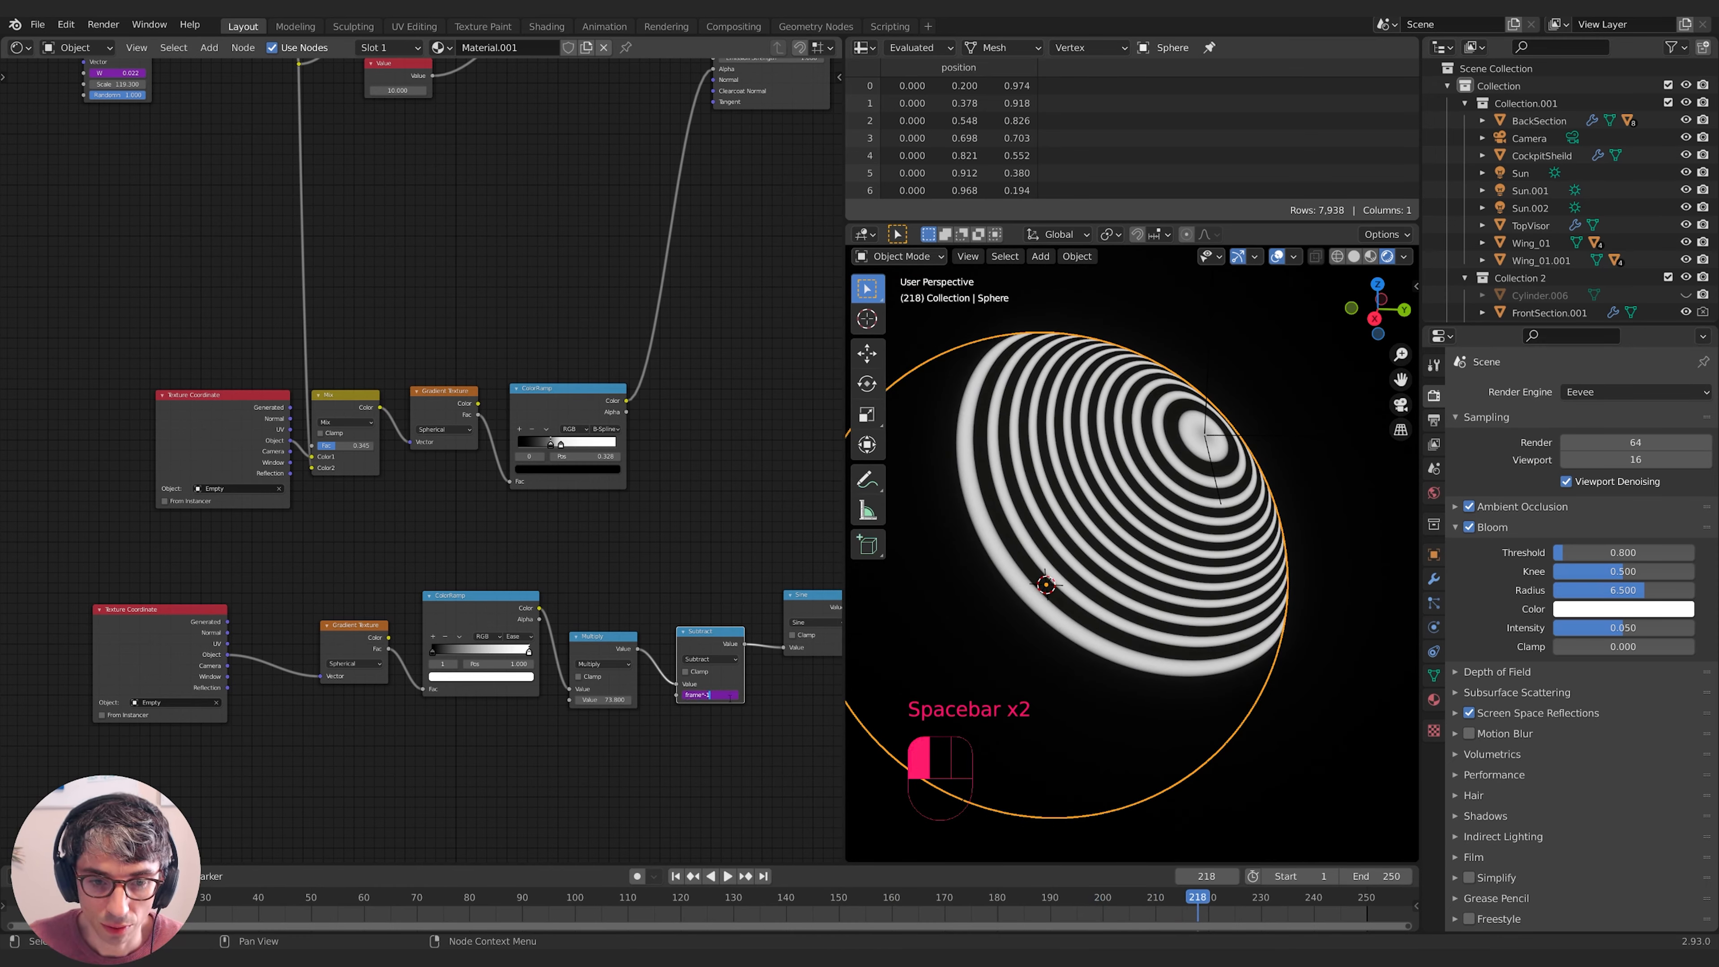
type(".05")
key("Return")
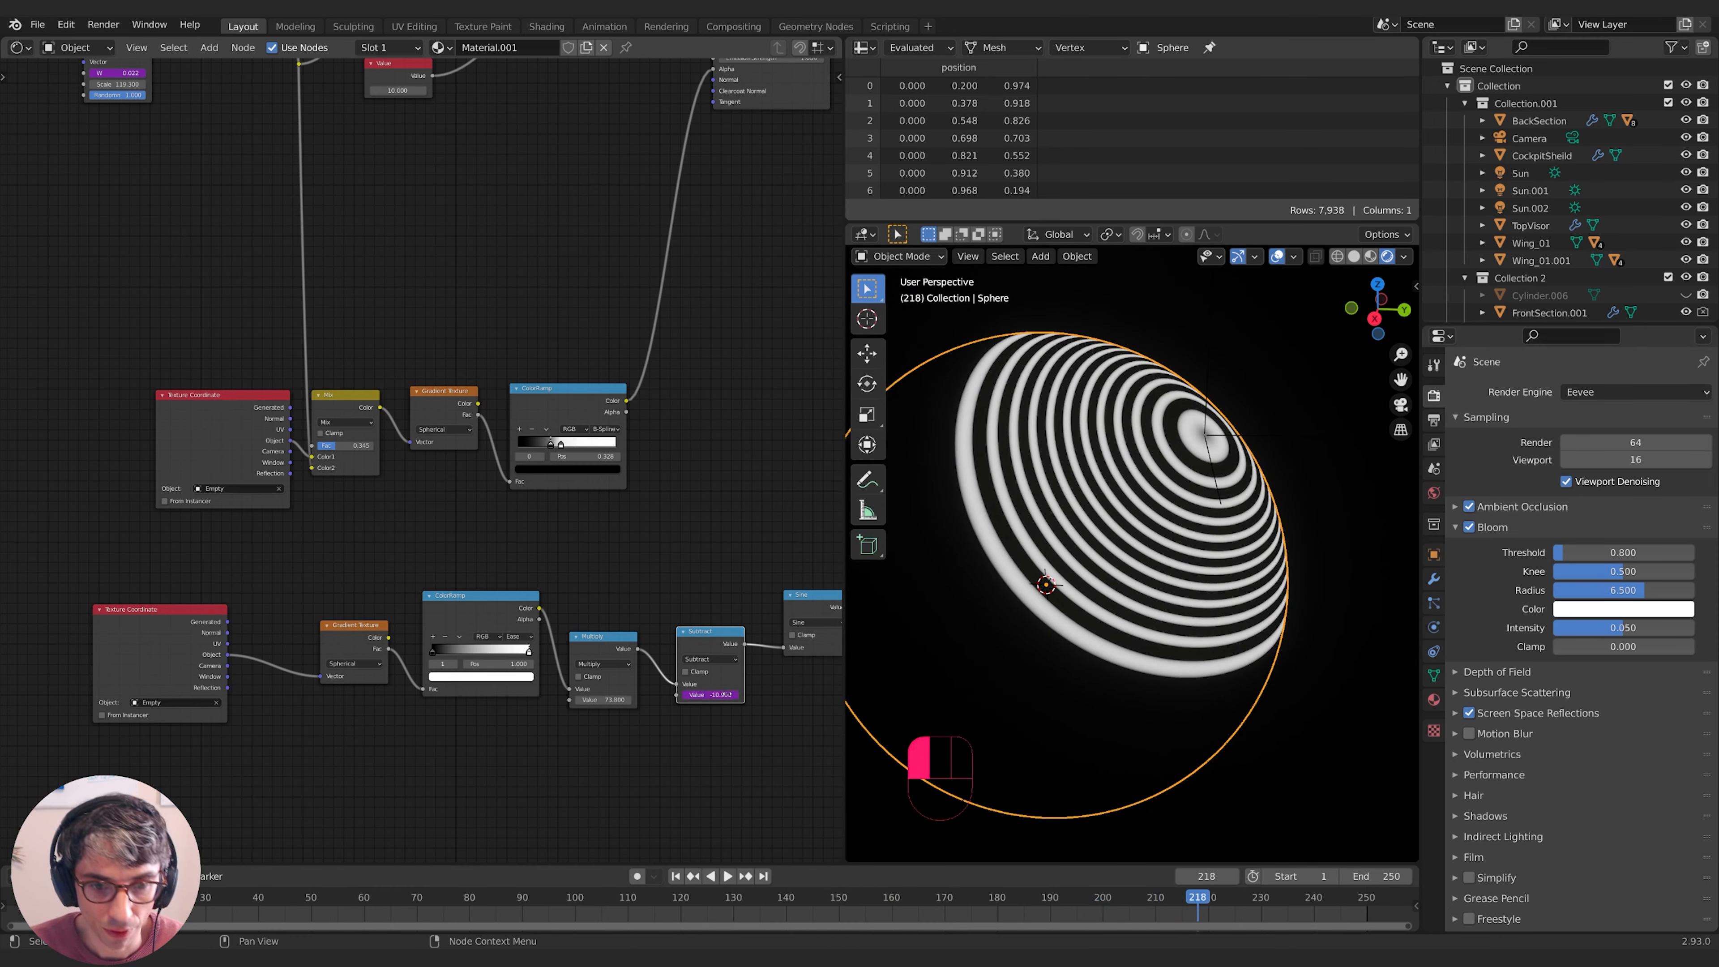
key("space")
key("space")
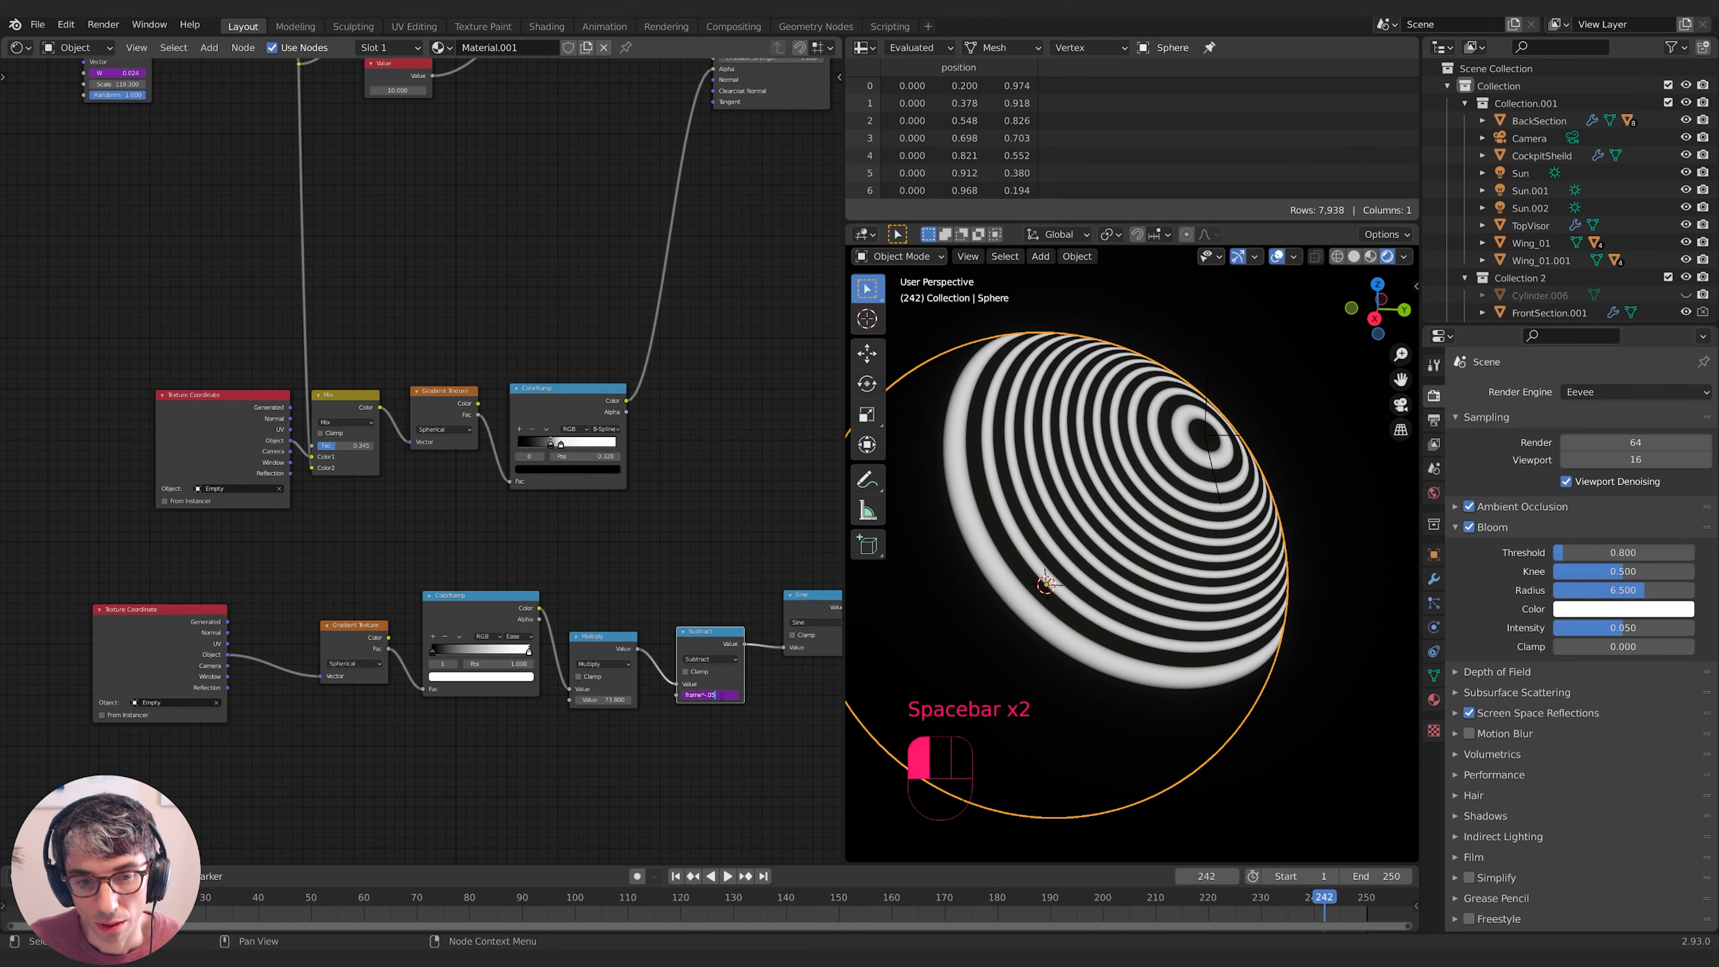
key("Return")
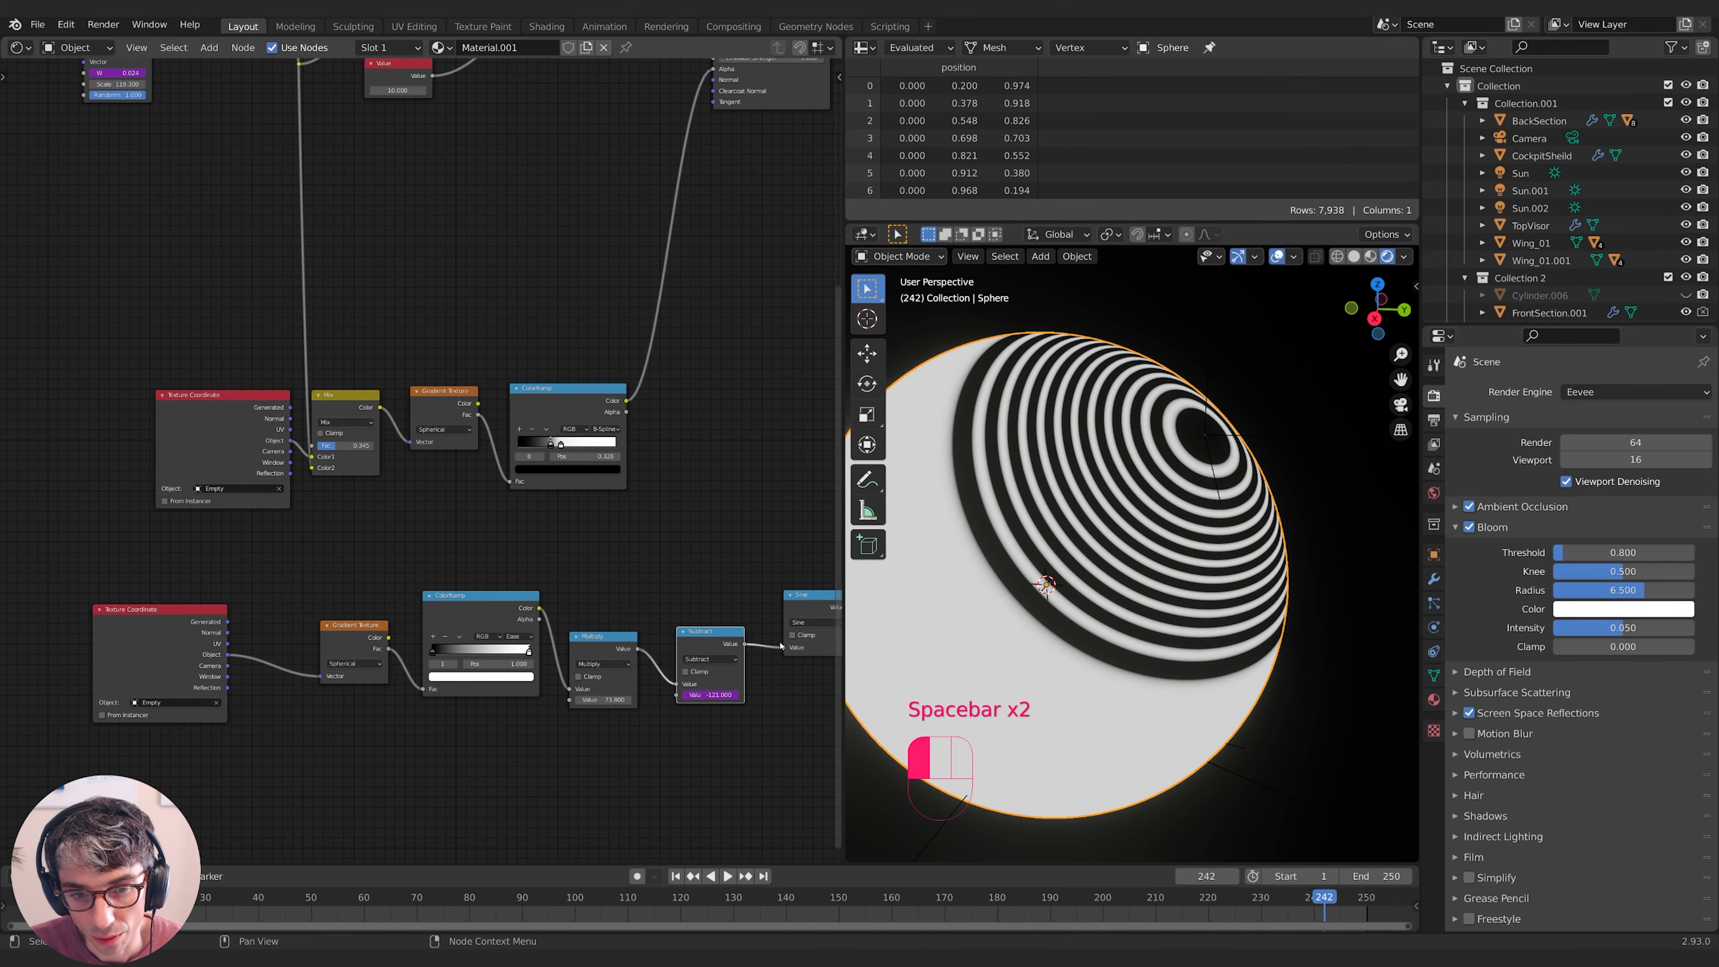
key("space")
middle_click_drag(1208, 615, 1203, 616)
key("space")
middle_click_drag(609, 284, 549, 395)
key("shift+a")
- Add a Bump node from the Sine rings into the BSDF Normal, strength 0.303, and wire the BSDF to the output
left_click(488, 215)
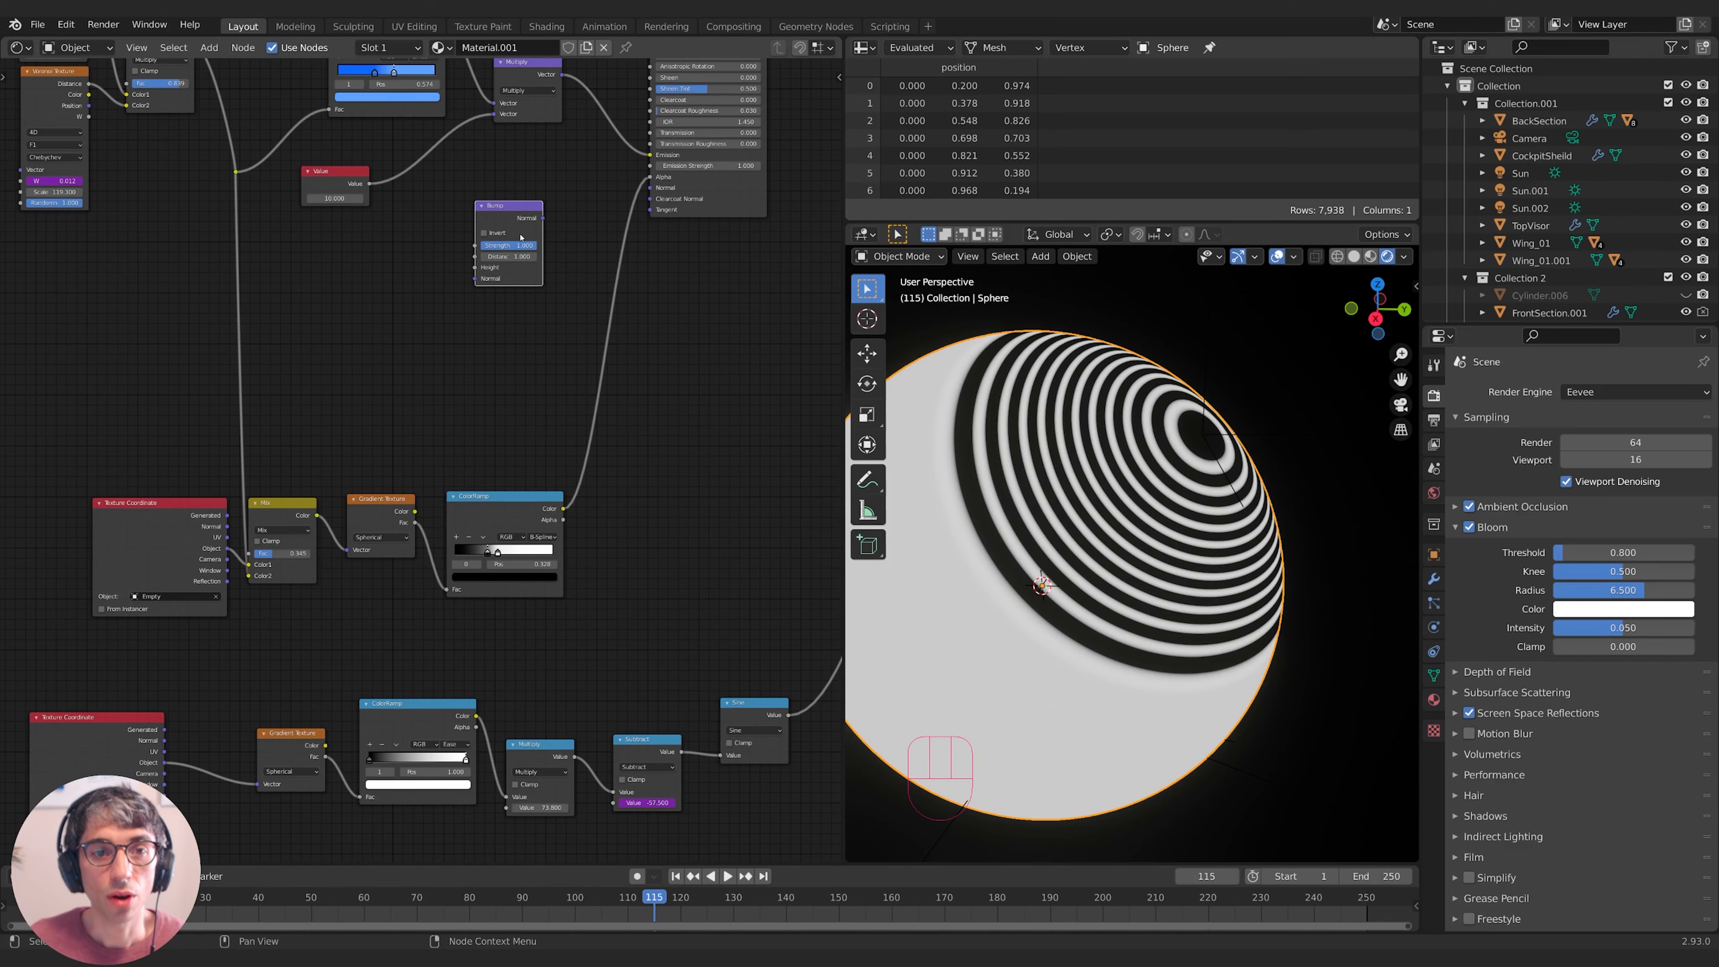
middle_click_drag(603, 542, 518, 552)
left_click_drag(705, 724, 392, 276)
left_click_drag(460, 231, 567, 197)
middle_click_drag(683, 244, 248, 478)
left_click_drag(245, 169, 623, 217)
middle_click_drag(314, 655, 732, 455)
middle_click_drag(534, 395, 731, 516, "shift")
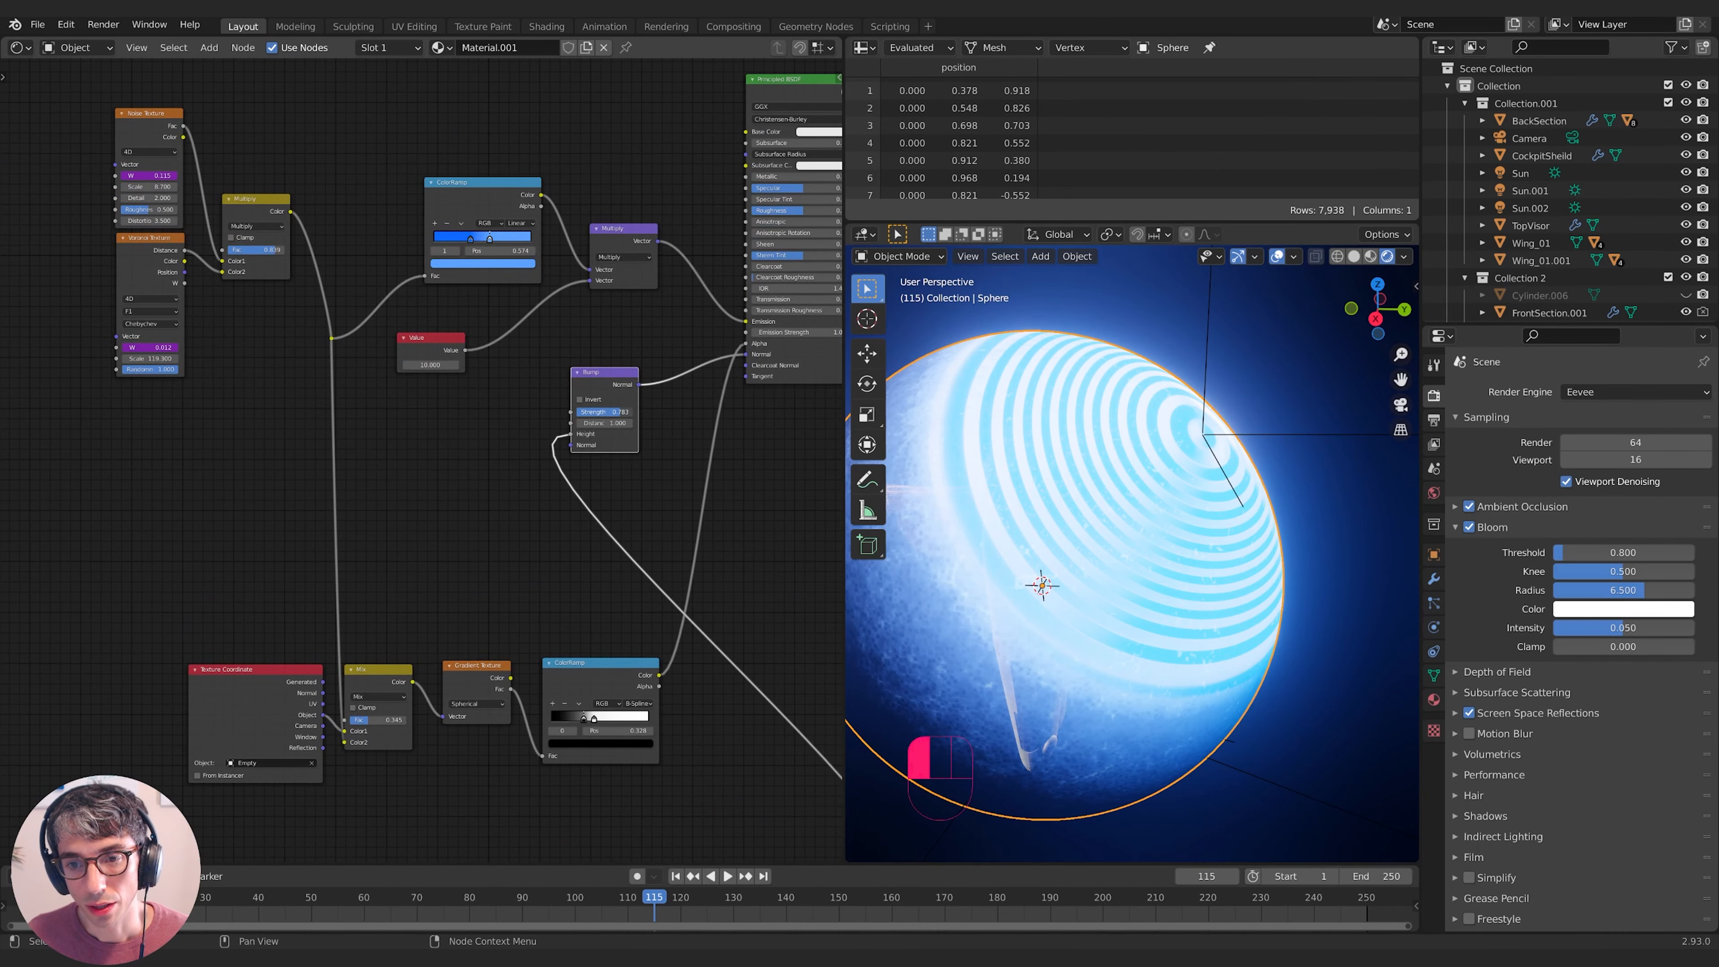
left_click_drag(613, 412, 577, 423)
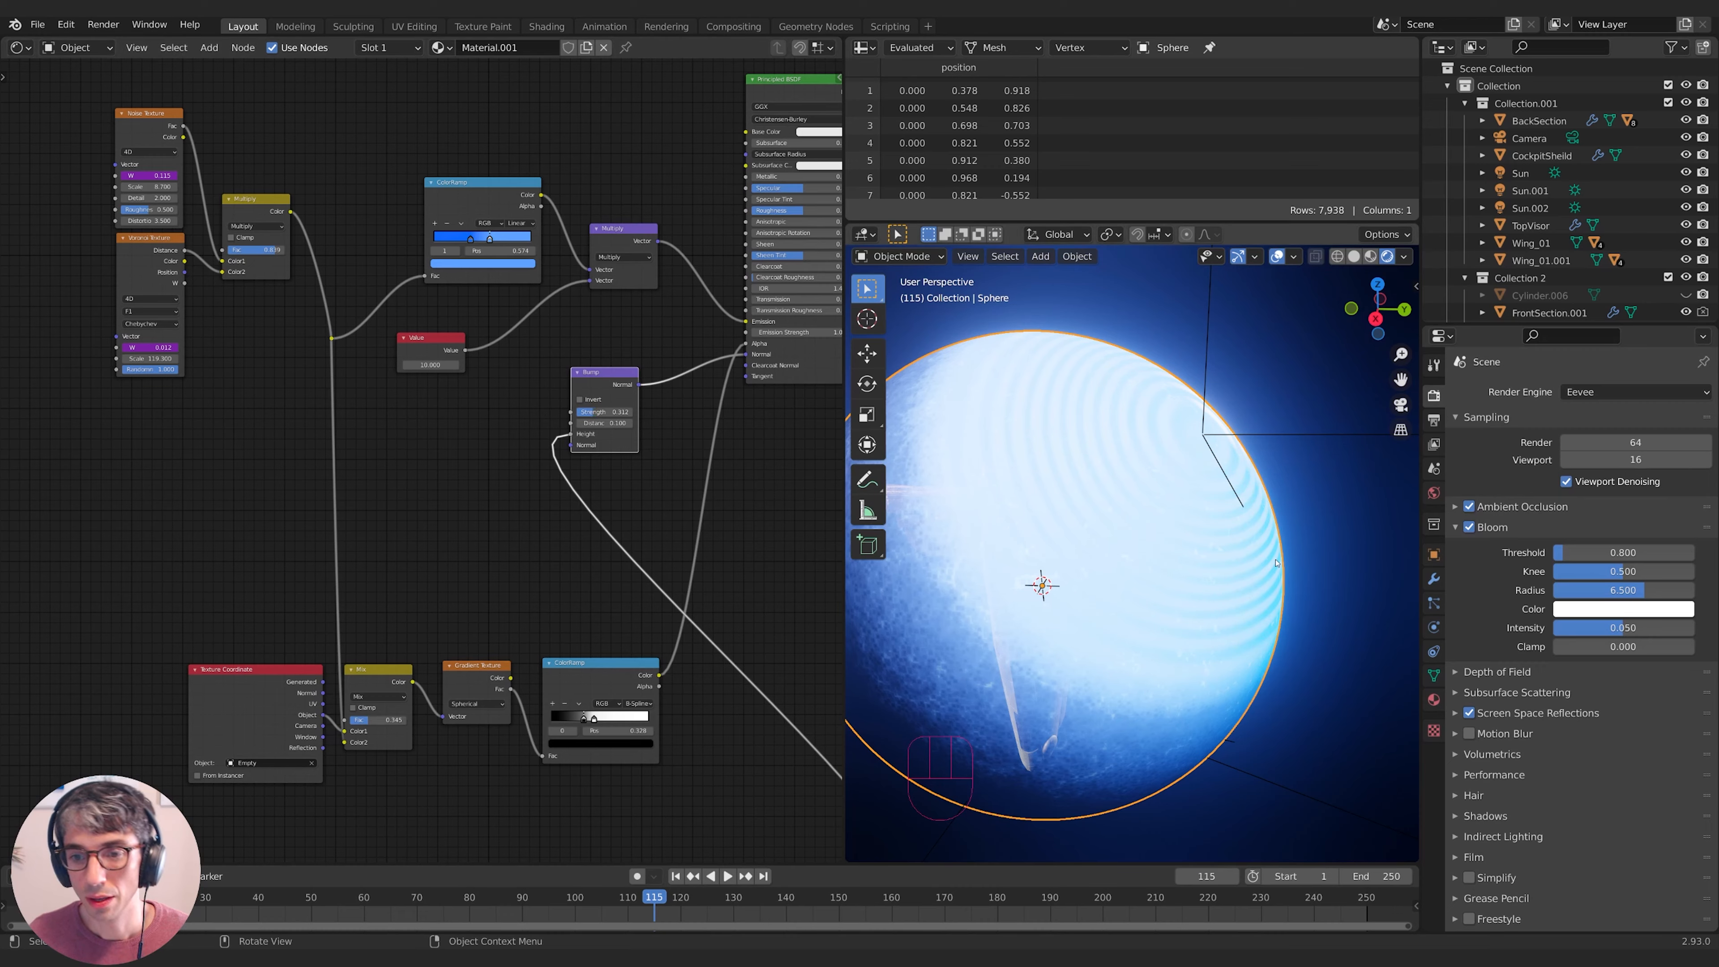
- Play the animation and start moving the Empty that centres the rings
key("space")
left_click(1317, 438)
key("g")
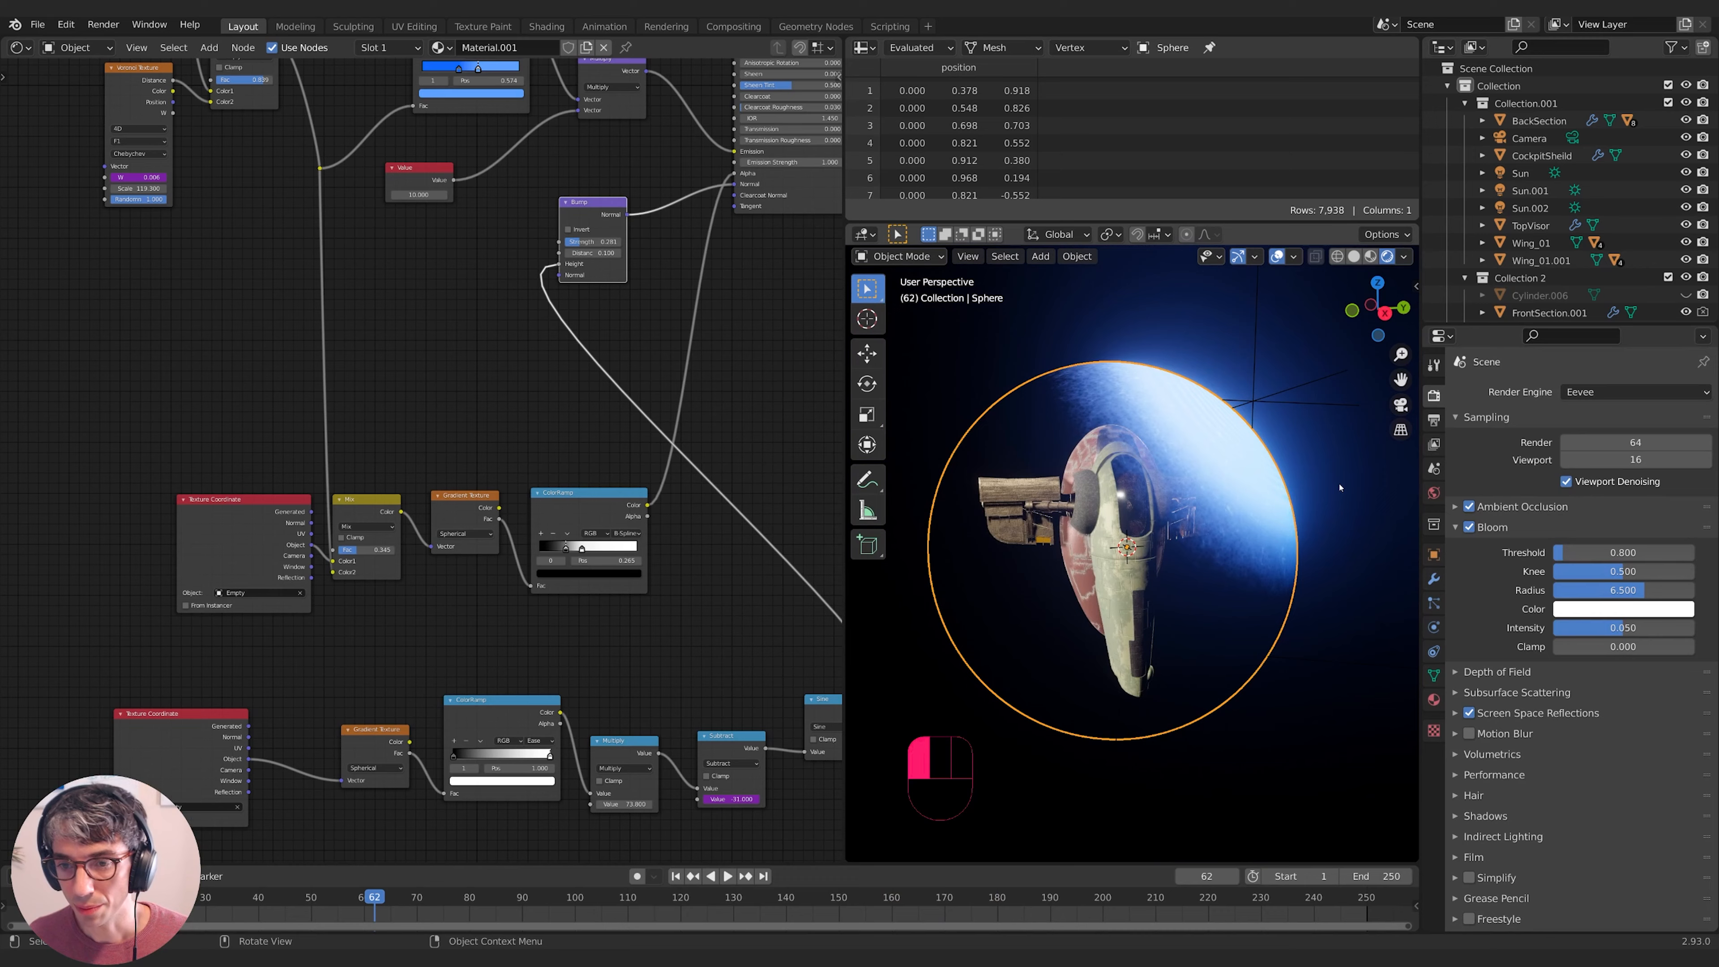
- Reposition the rings' centre Empty and preview the animation
left_click(1340, 487)
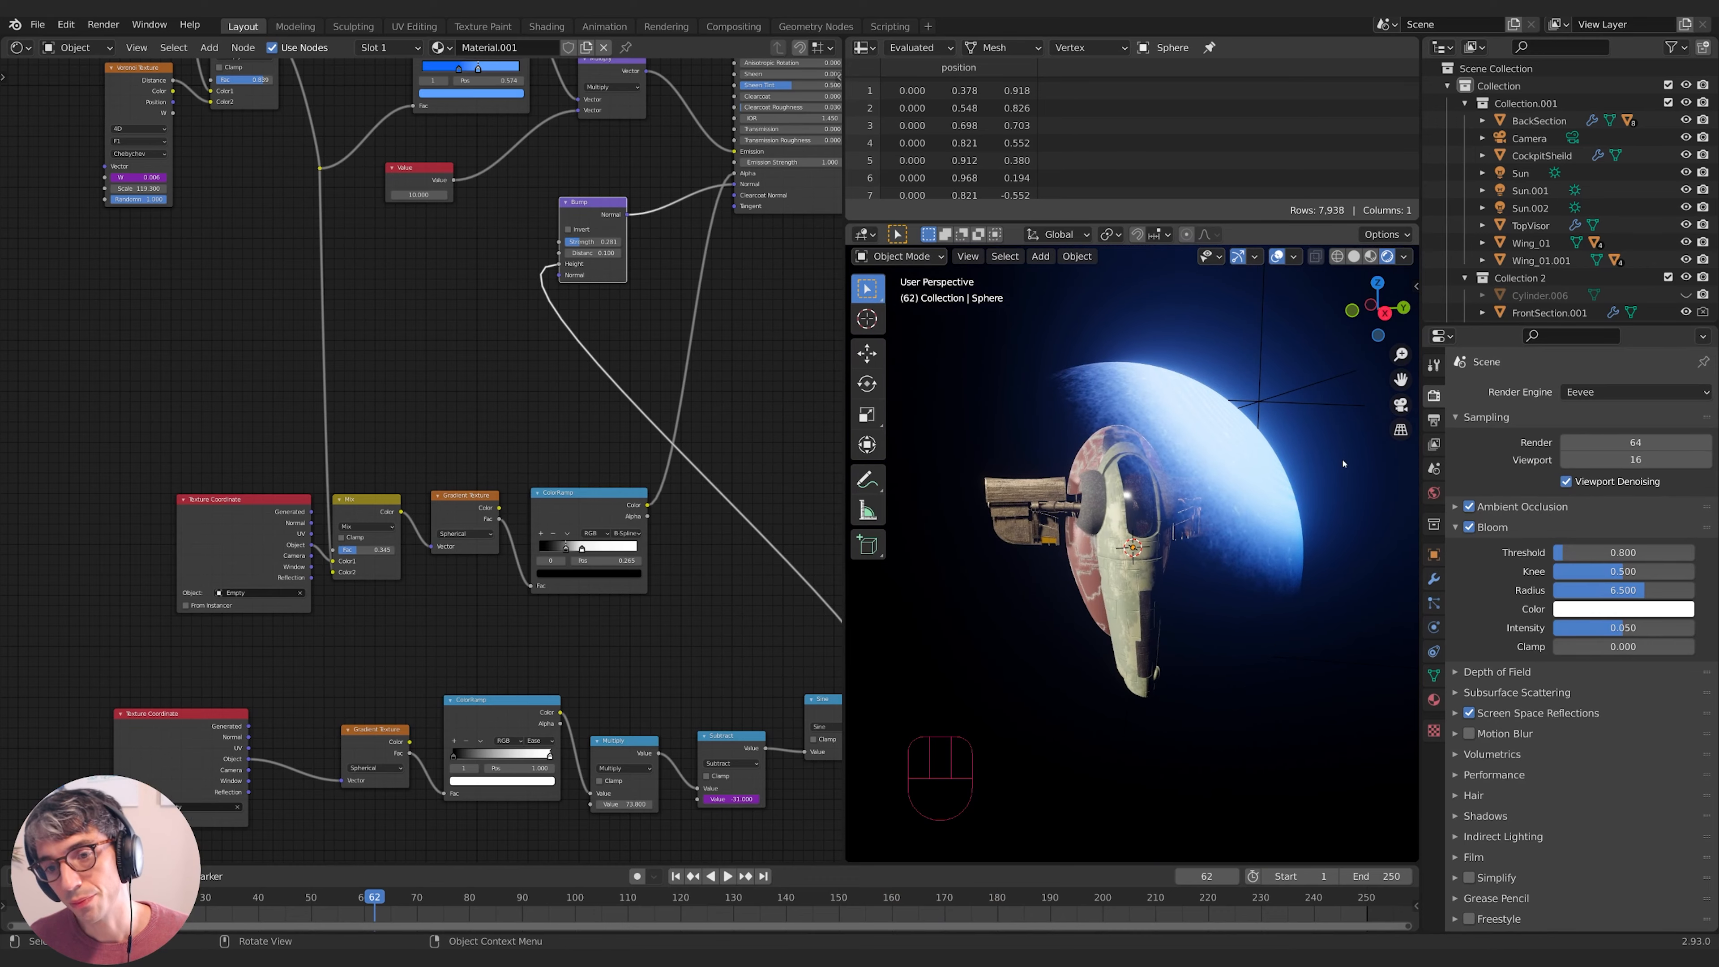
left_click(1271, 400)
key("g")
key("space")
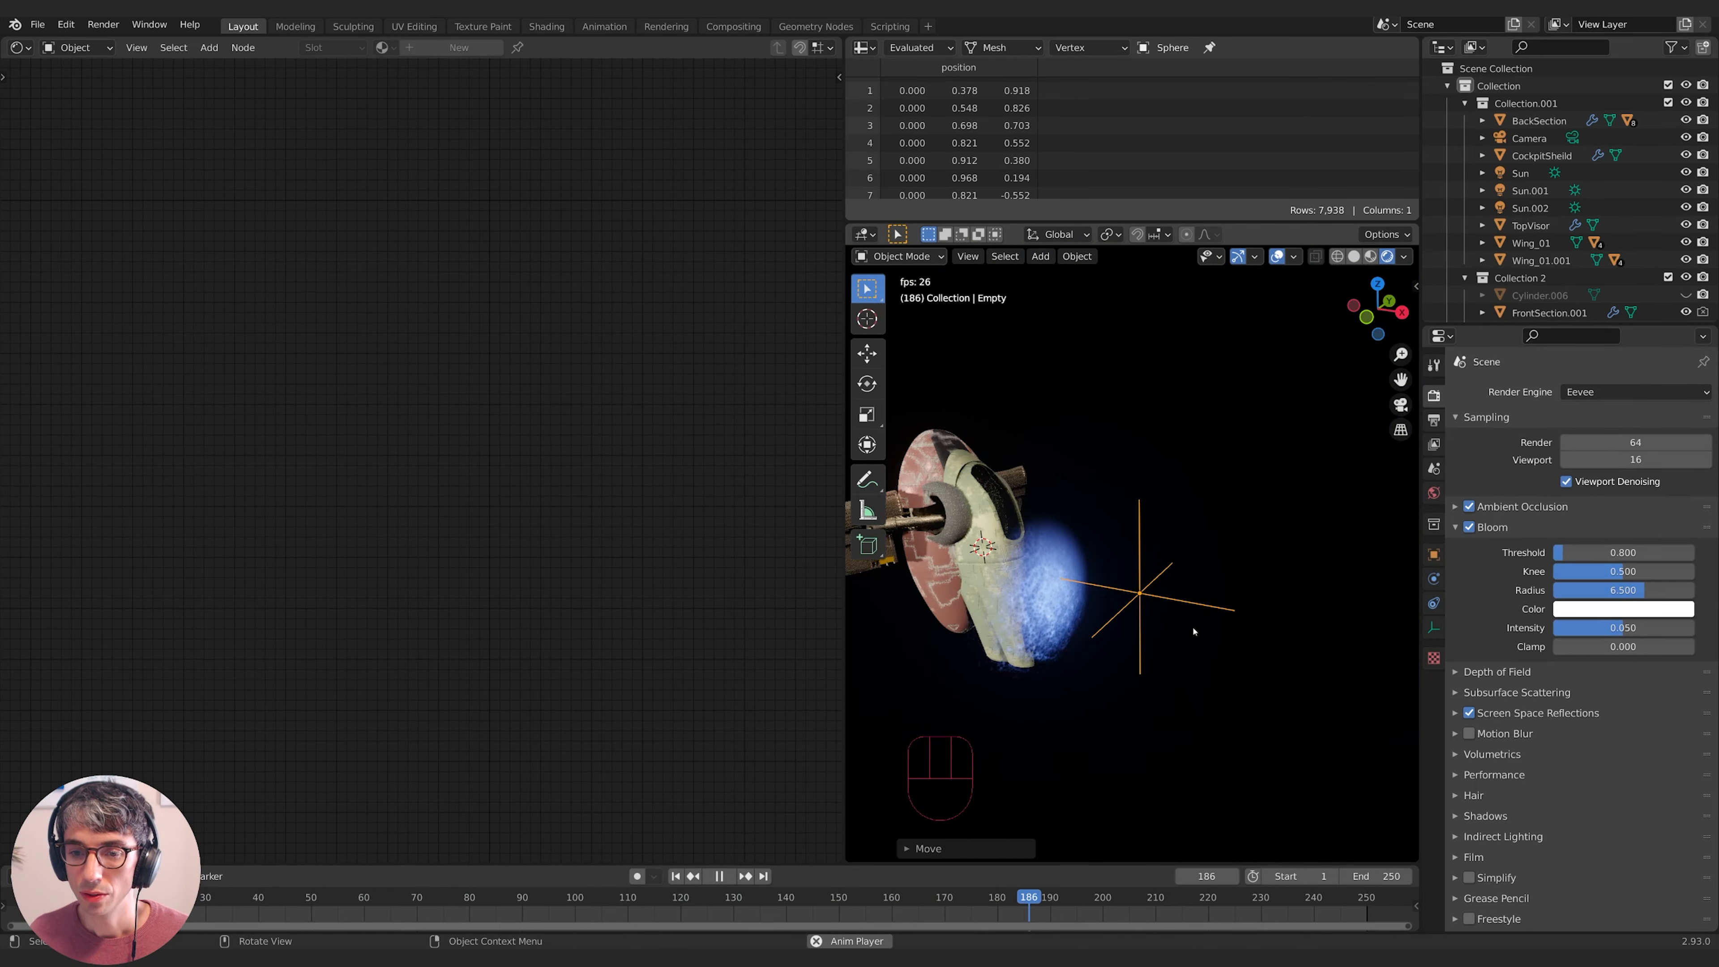
key("space")
- Add a cylinder mesh to serve as the laser
key("shift+a")
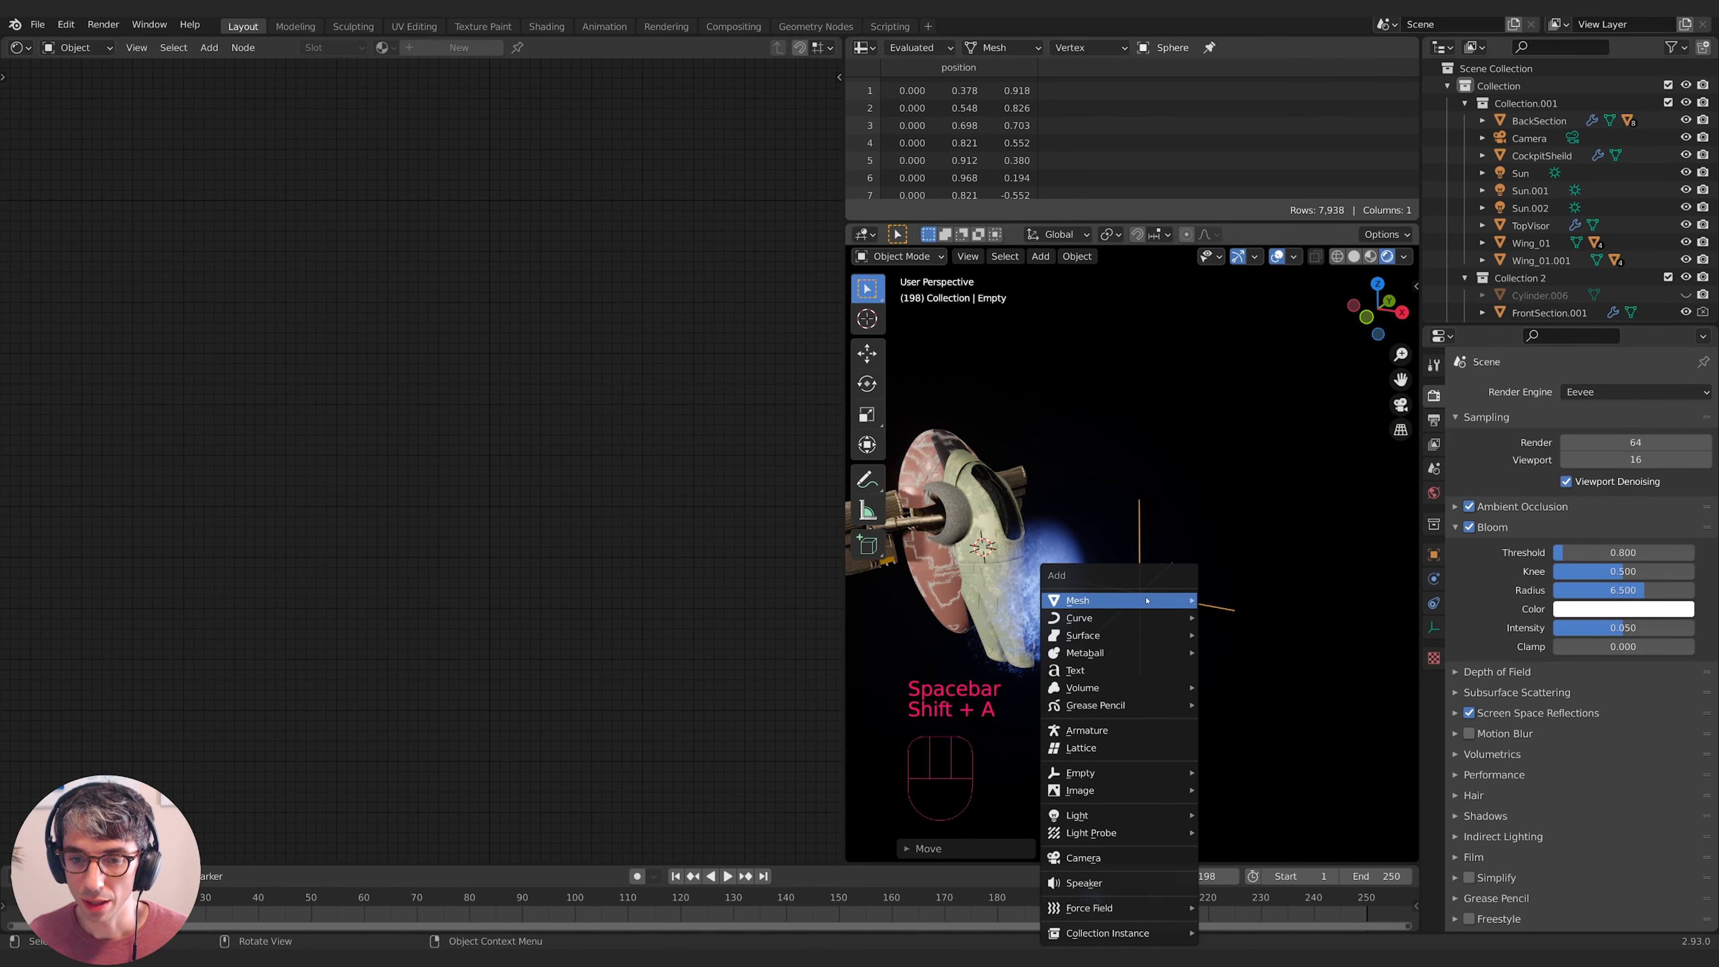
mouse_move(1181, 600)
left_click(1240, 687)
middle_click_drag(1240, 687, 1217, 641)
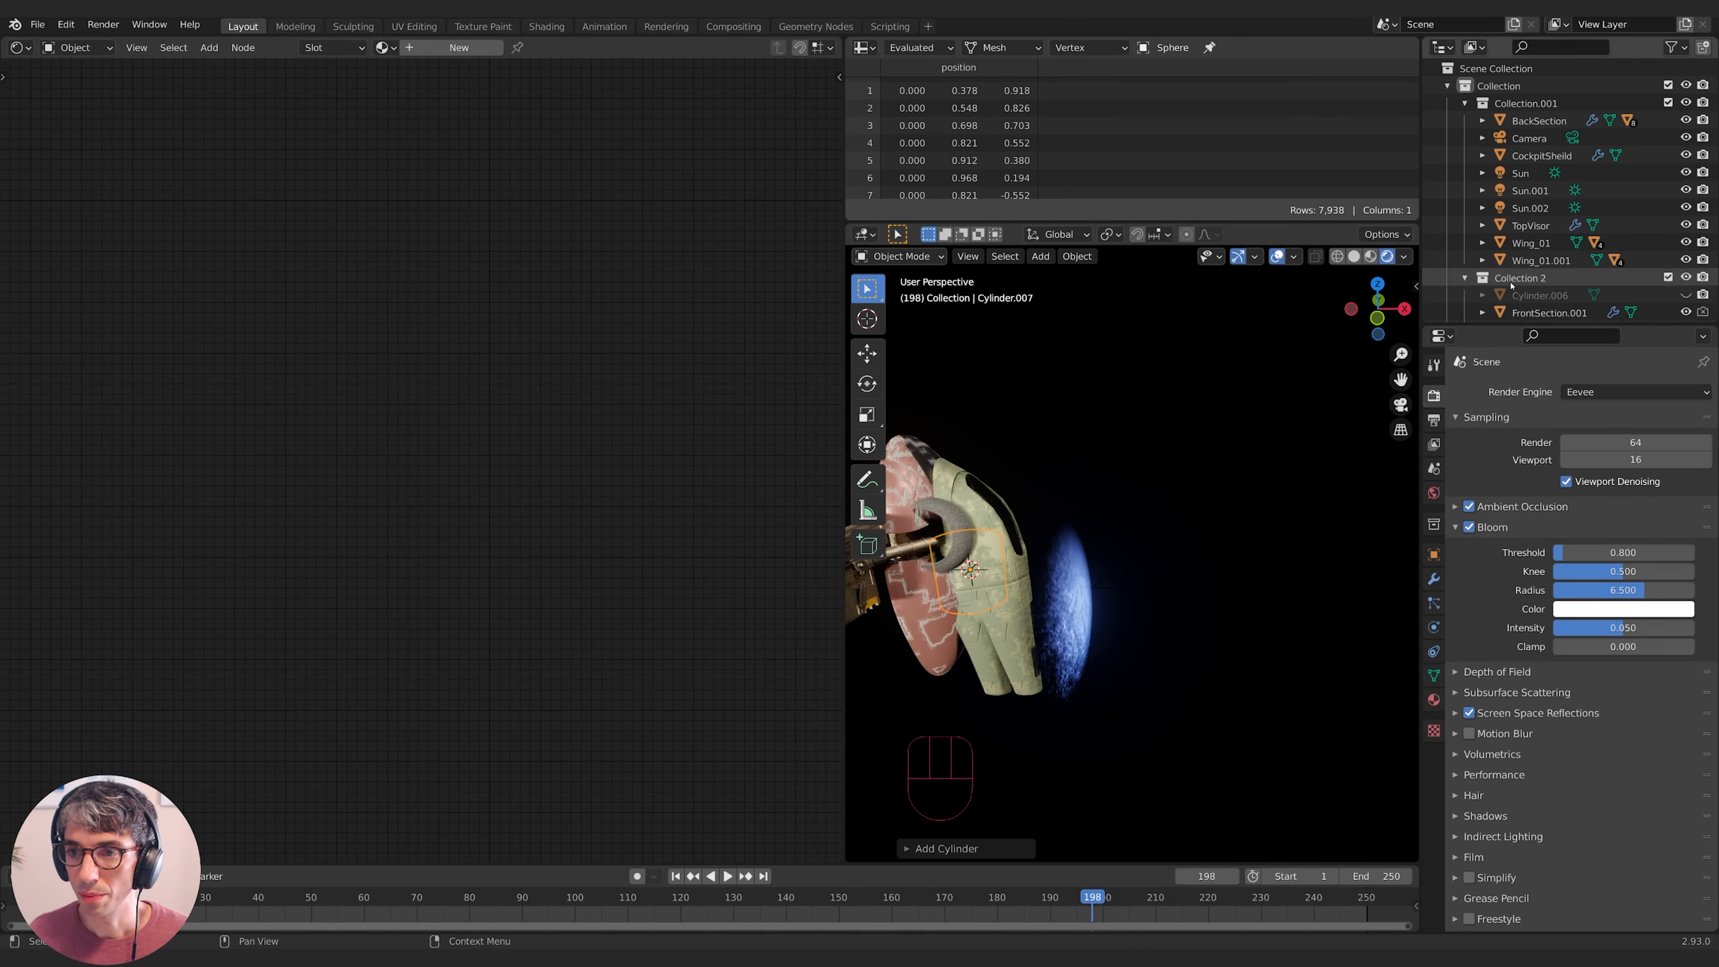
- Snap the 3D cursor to the Empty and move the cylinder onto the cursor
left_click(1464, 103)
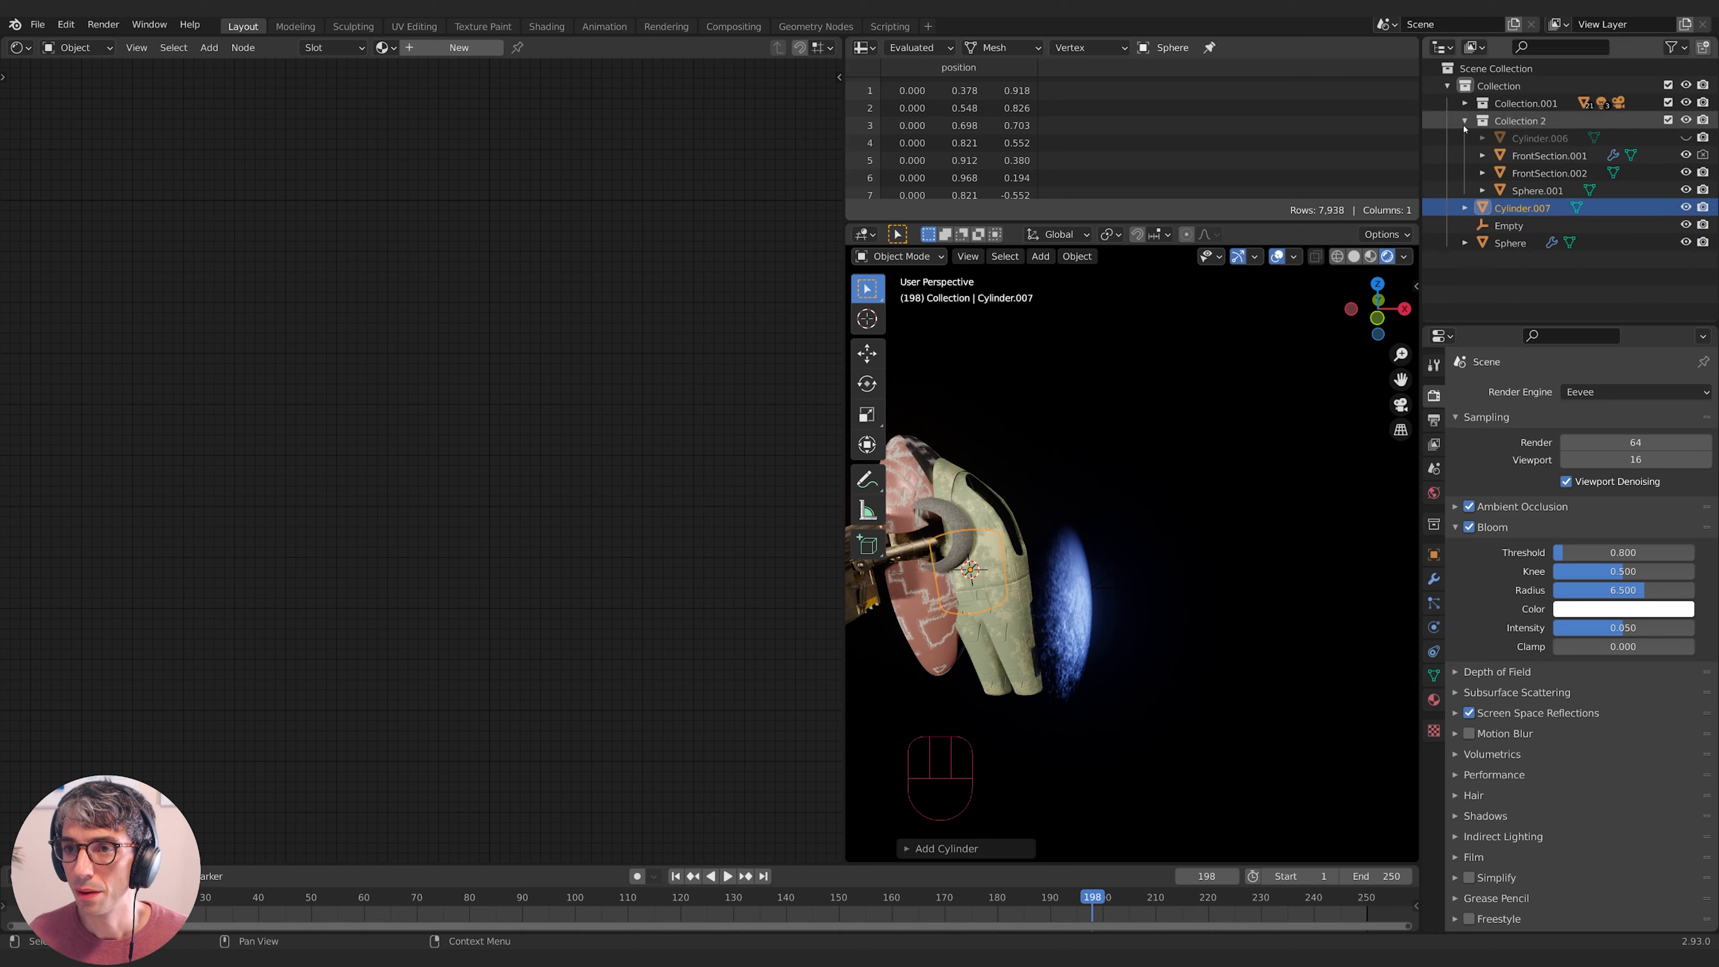
left_click(1464, 121)
left_click(1509, 155)
key("shift+s")
left_click(1262, 405)
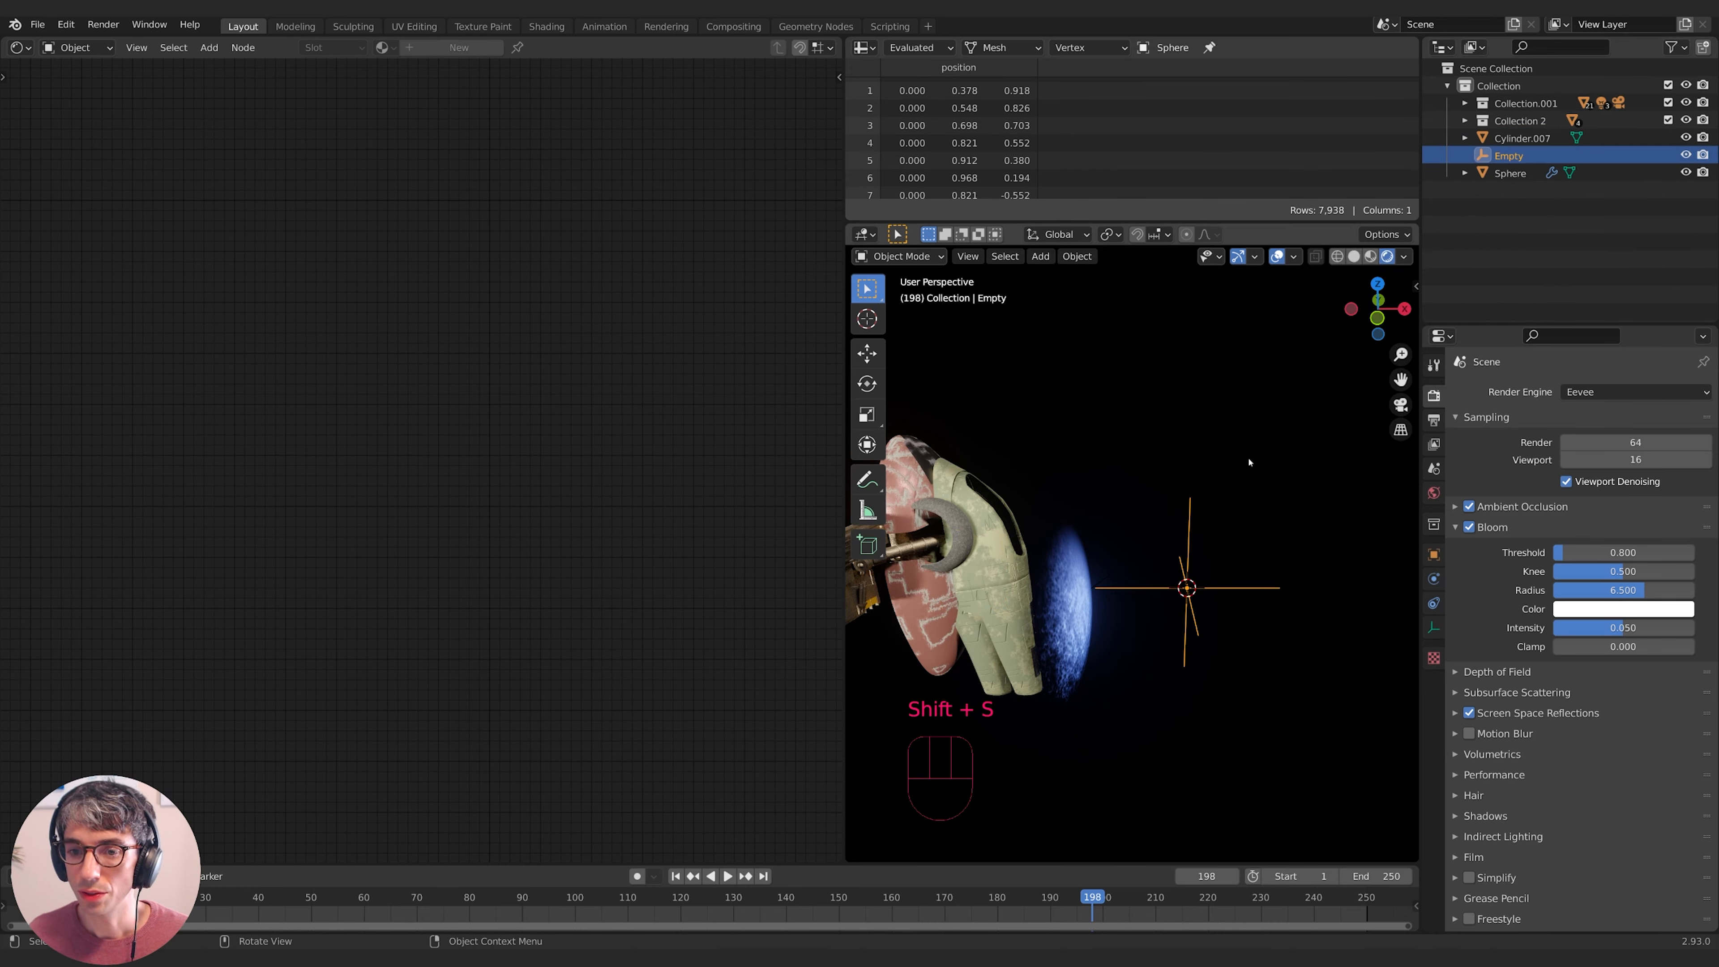
left_click(1510, 173)
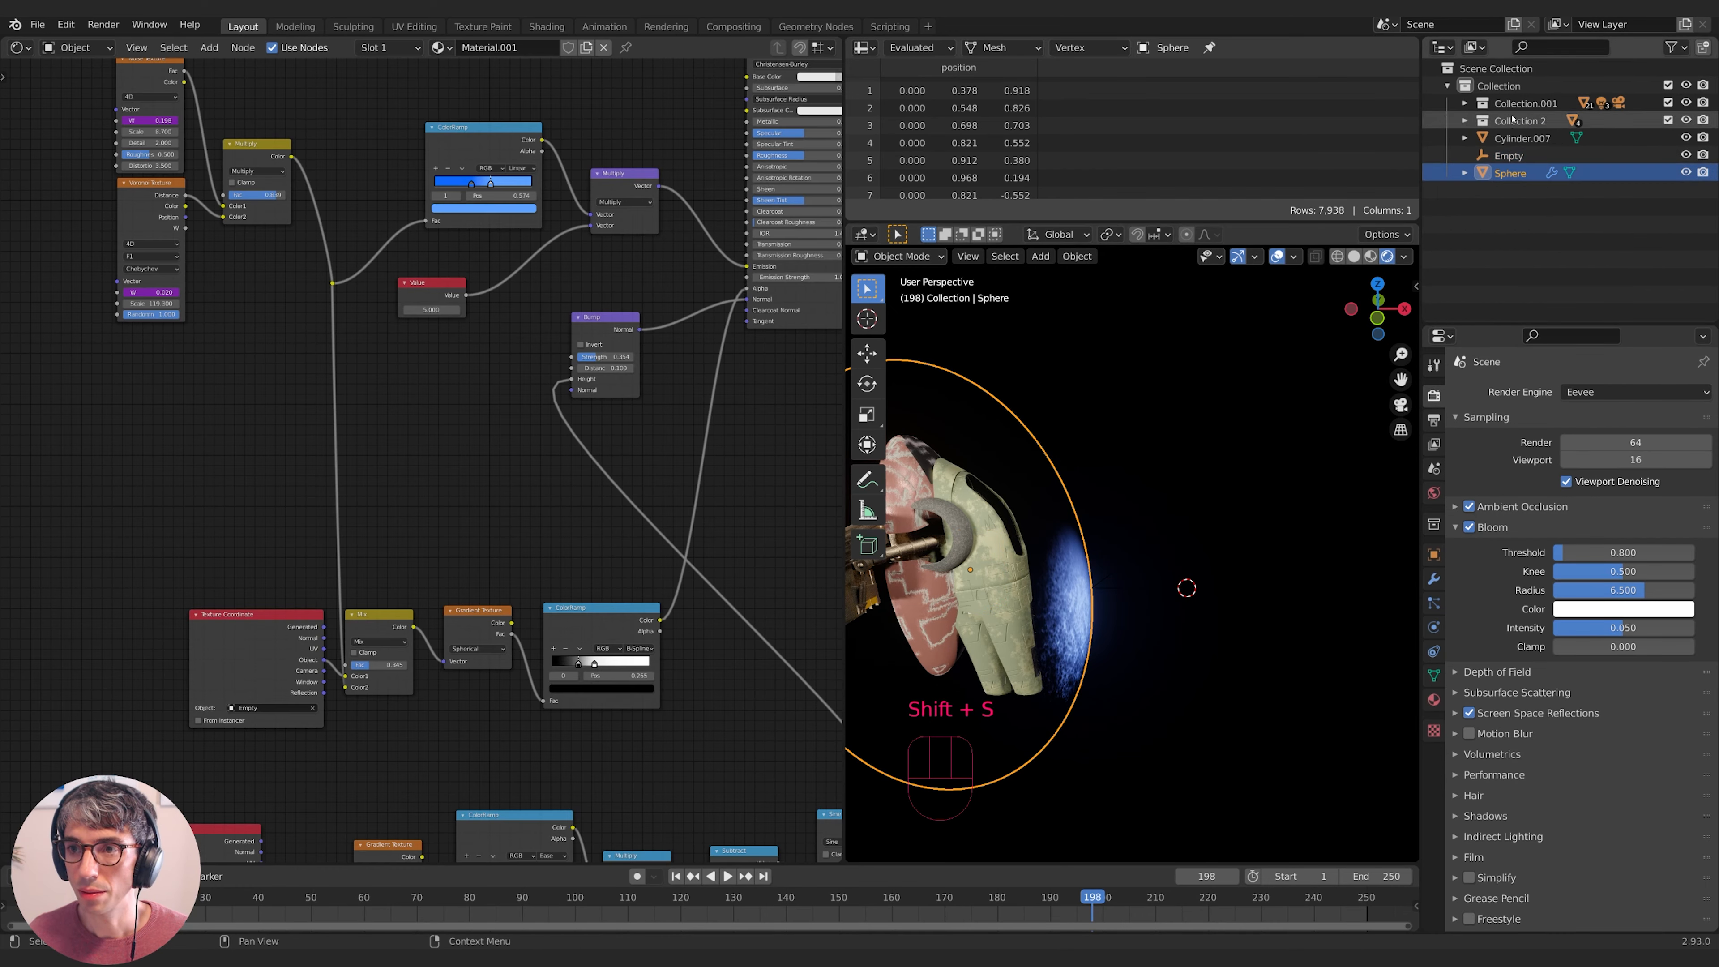
left_click(1507, 138)
key("shift+s")
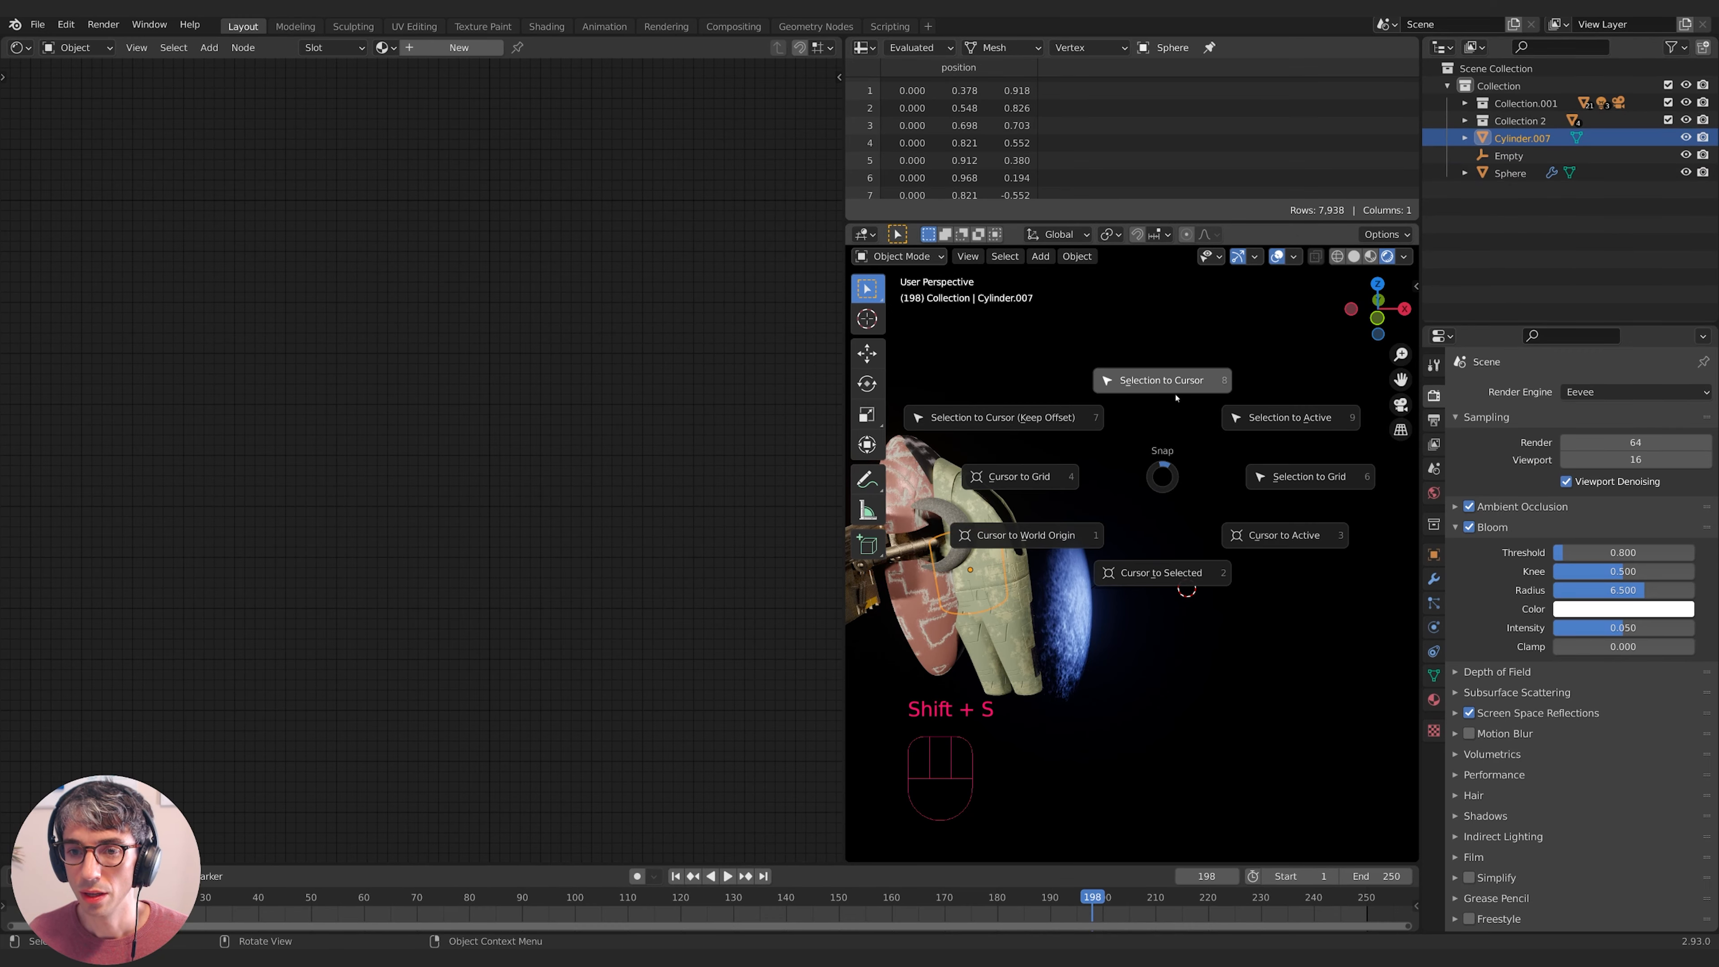
left_click(1163, 385)
- Scale the cylinder into a thin rod and adjust its length along Z
key("s")
key("s")
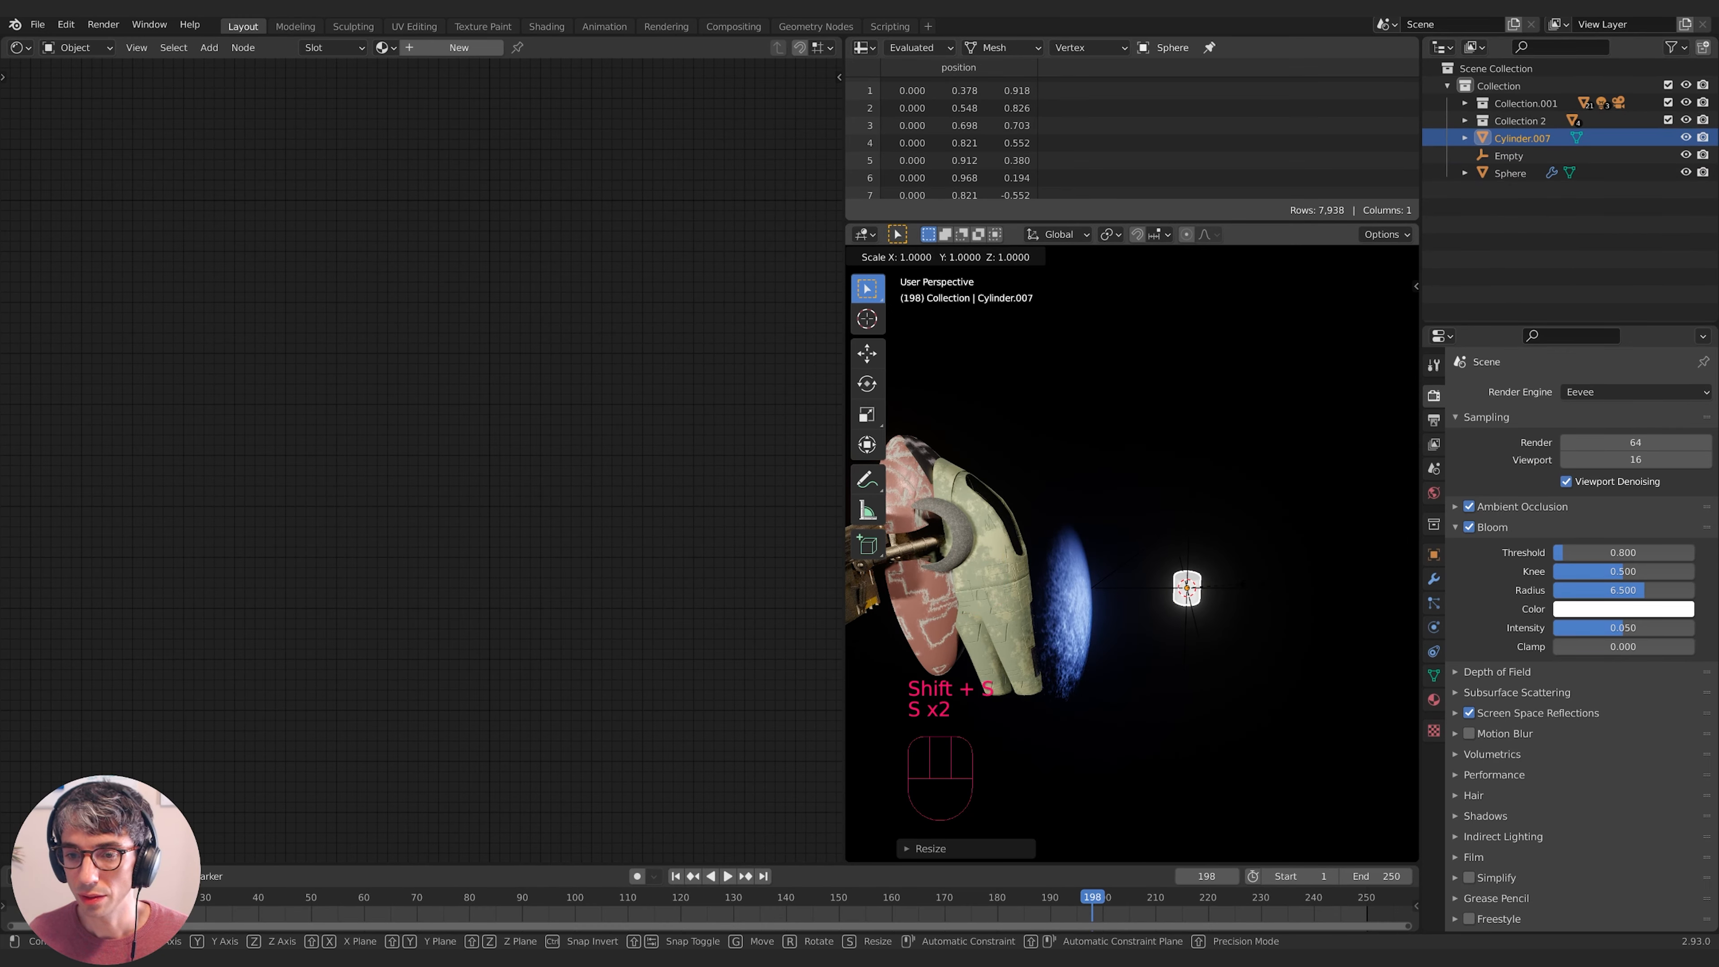
key("z")
left_click(1283, 552)
key("s")
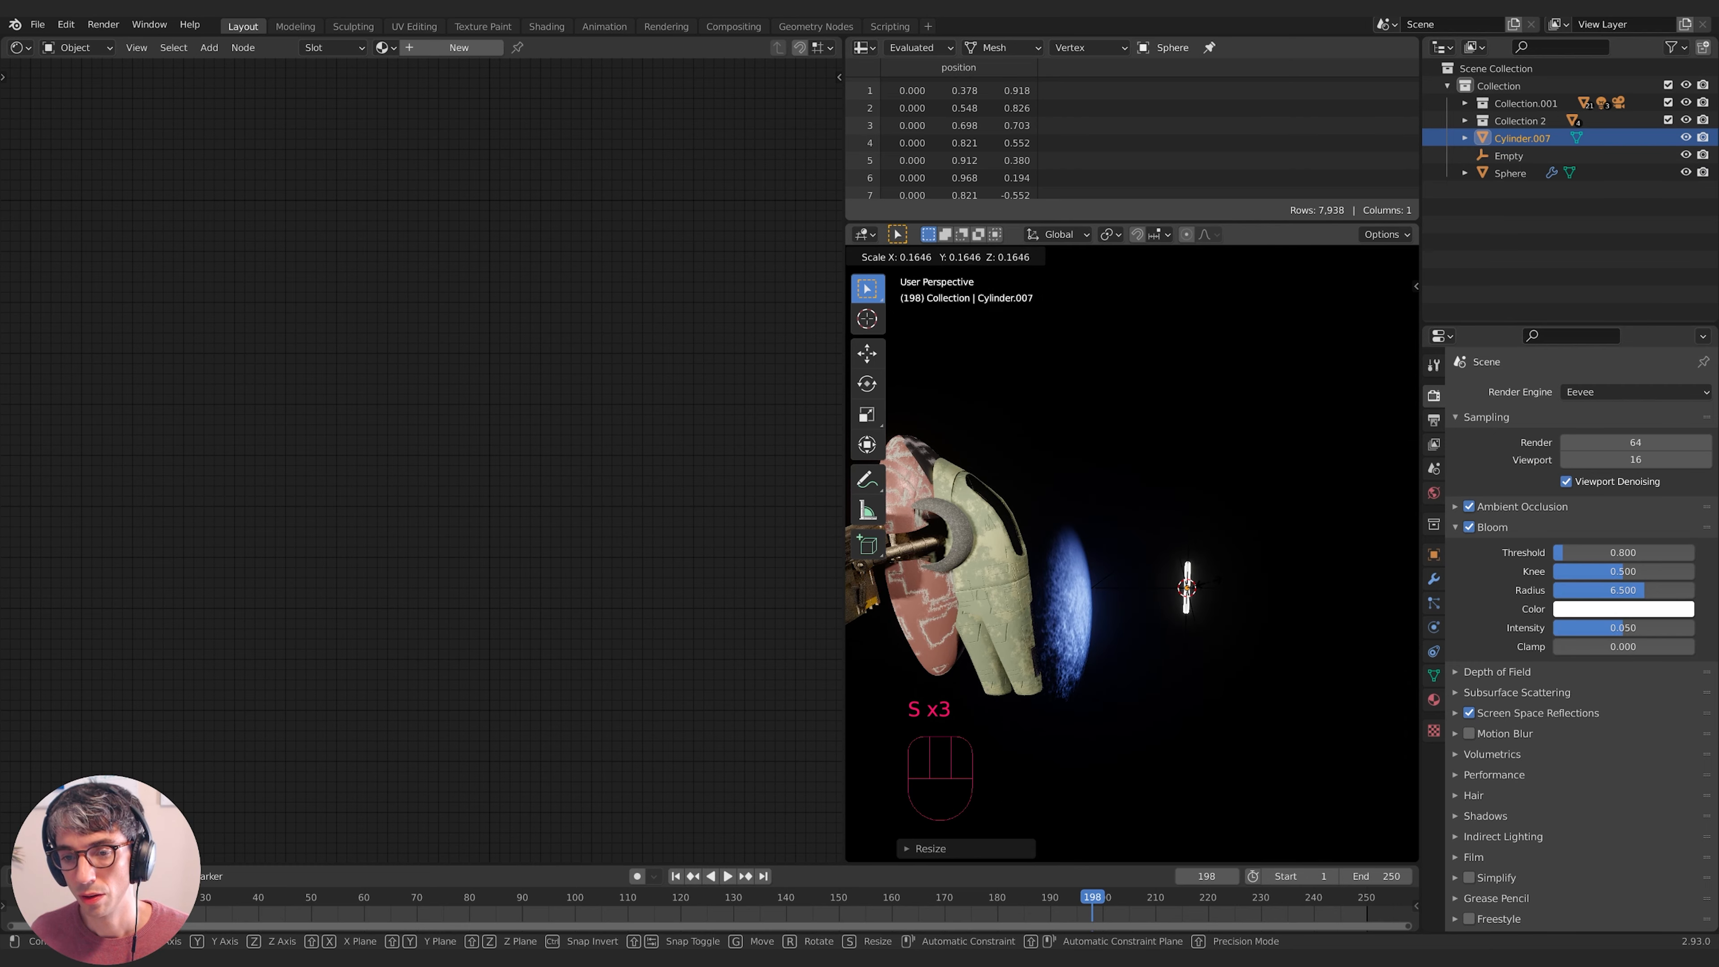
left_click(1199, 588)
key("s")
key("z")
left_click(1201, 550)
key("s")
key("z")
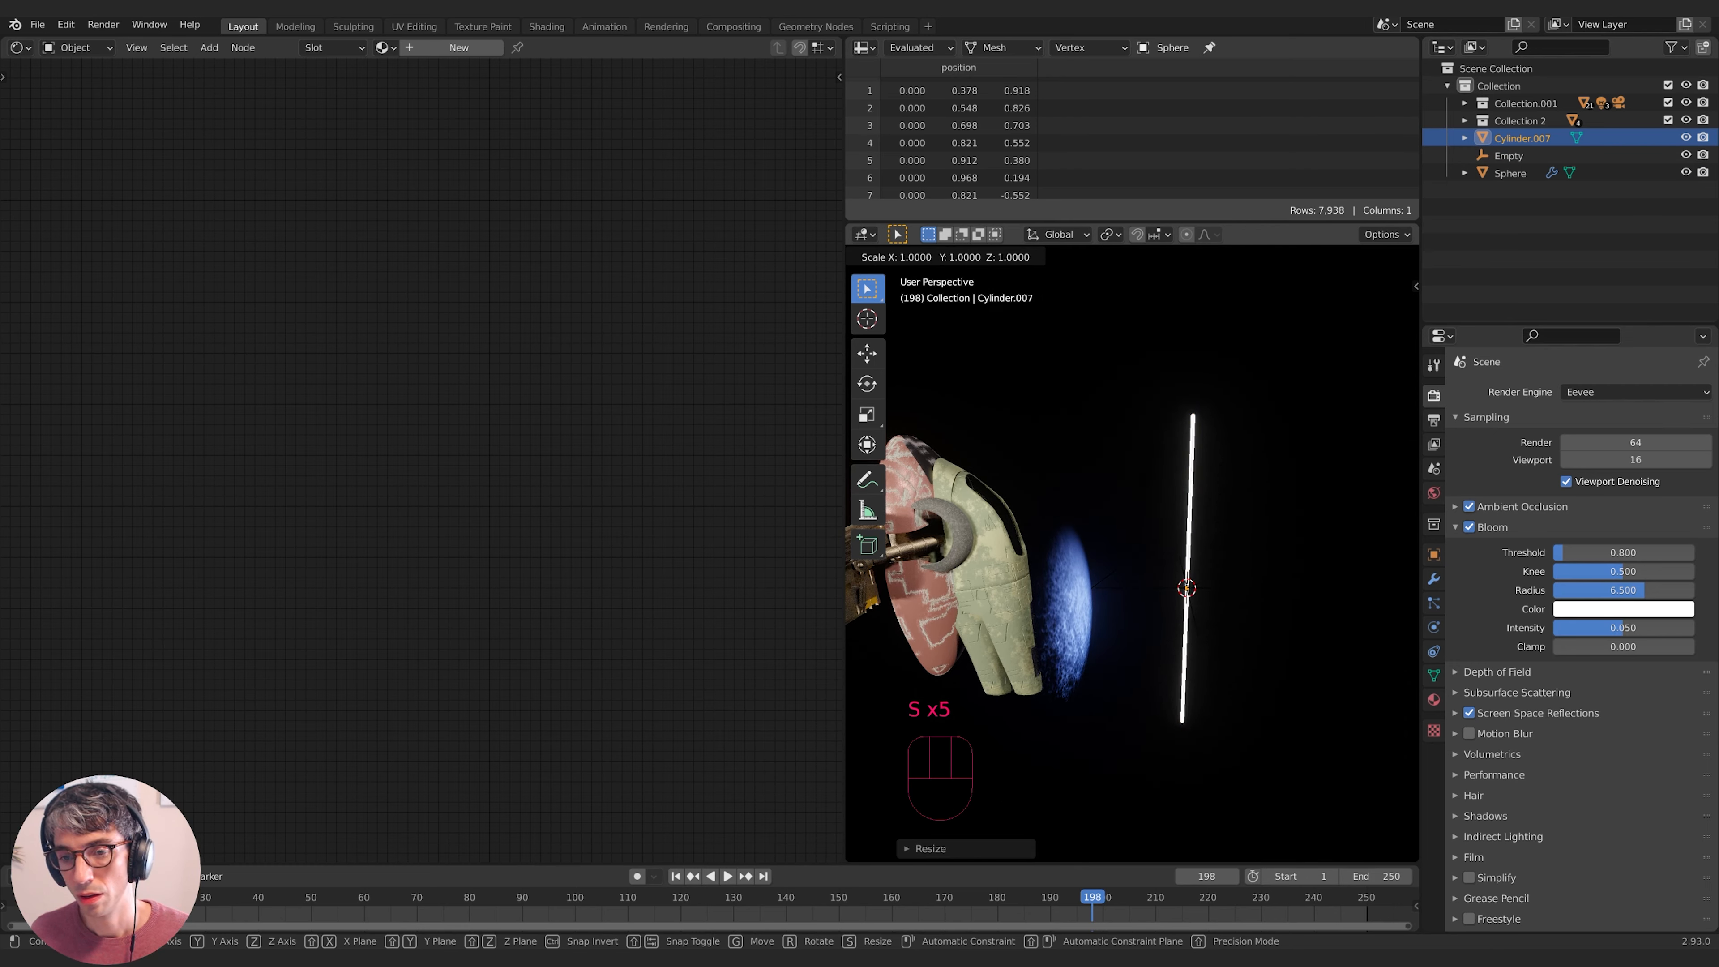
left_click(1225, 567)
- Give the rod a new red Emission material with strength 68.3
left_click(1434, 700)
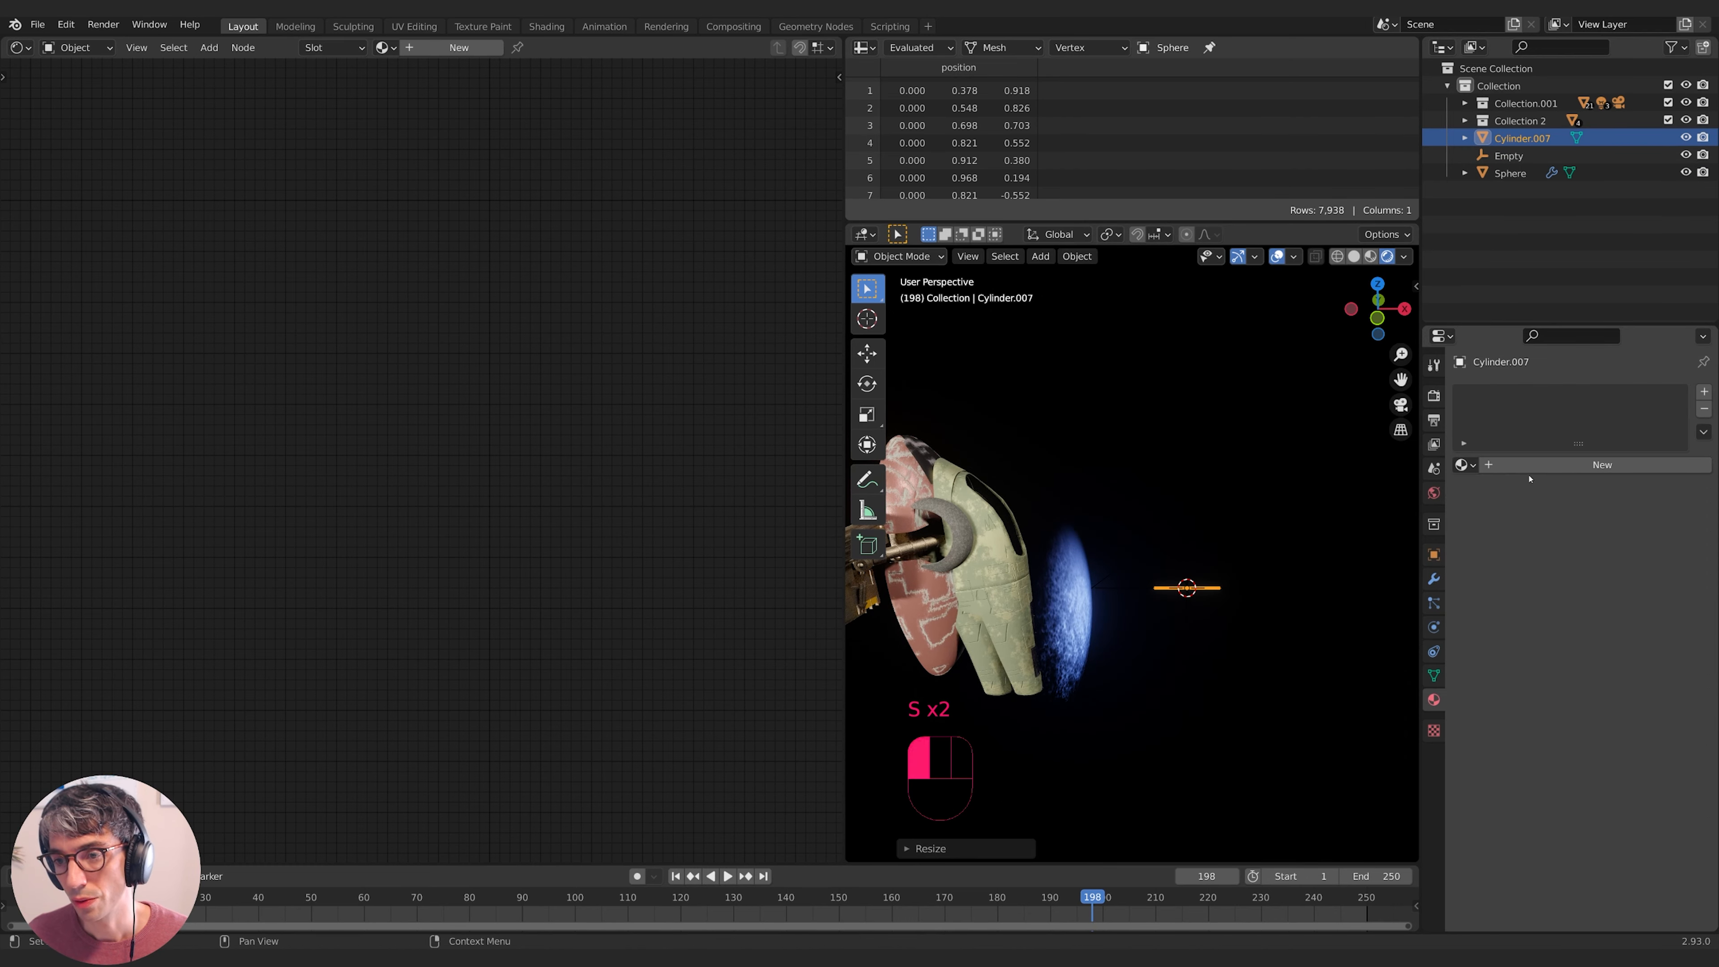
left_click(1527, 469)
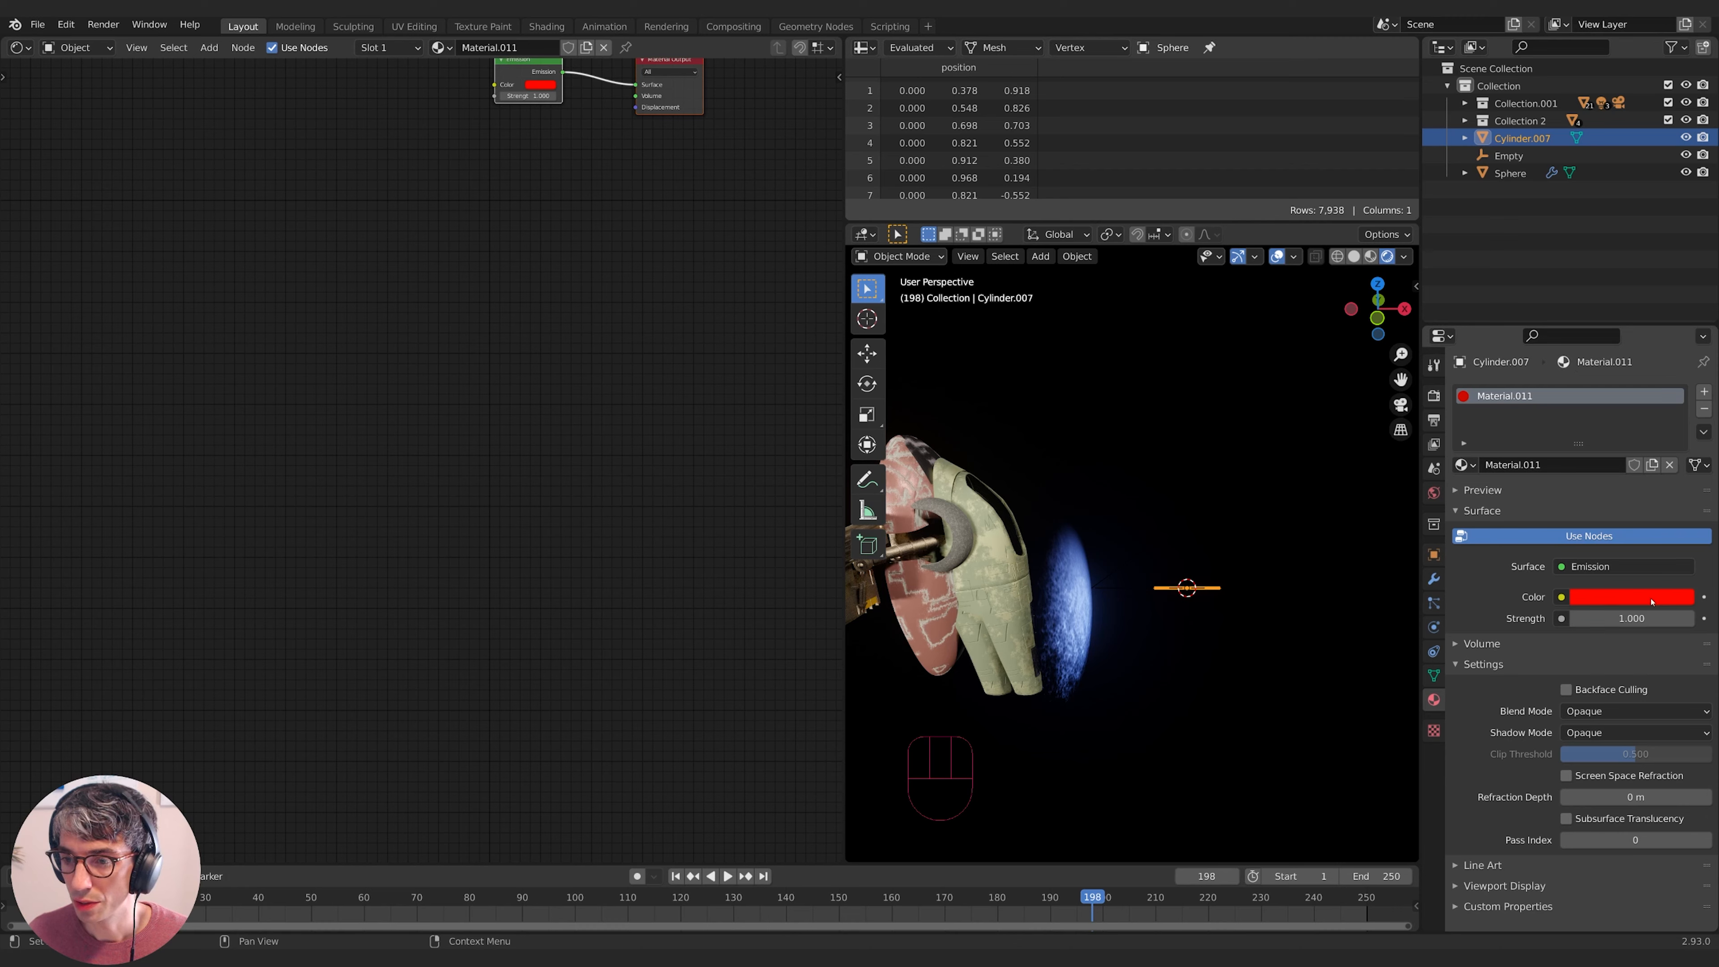
left_click_drag(1631, 618, 1705, 618)
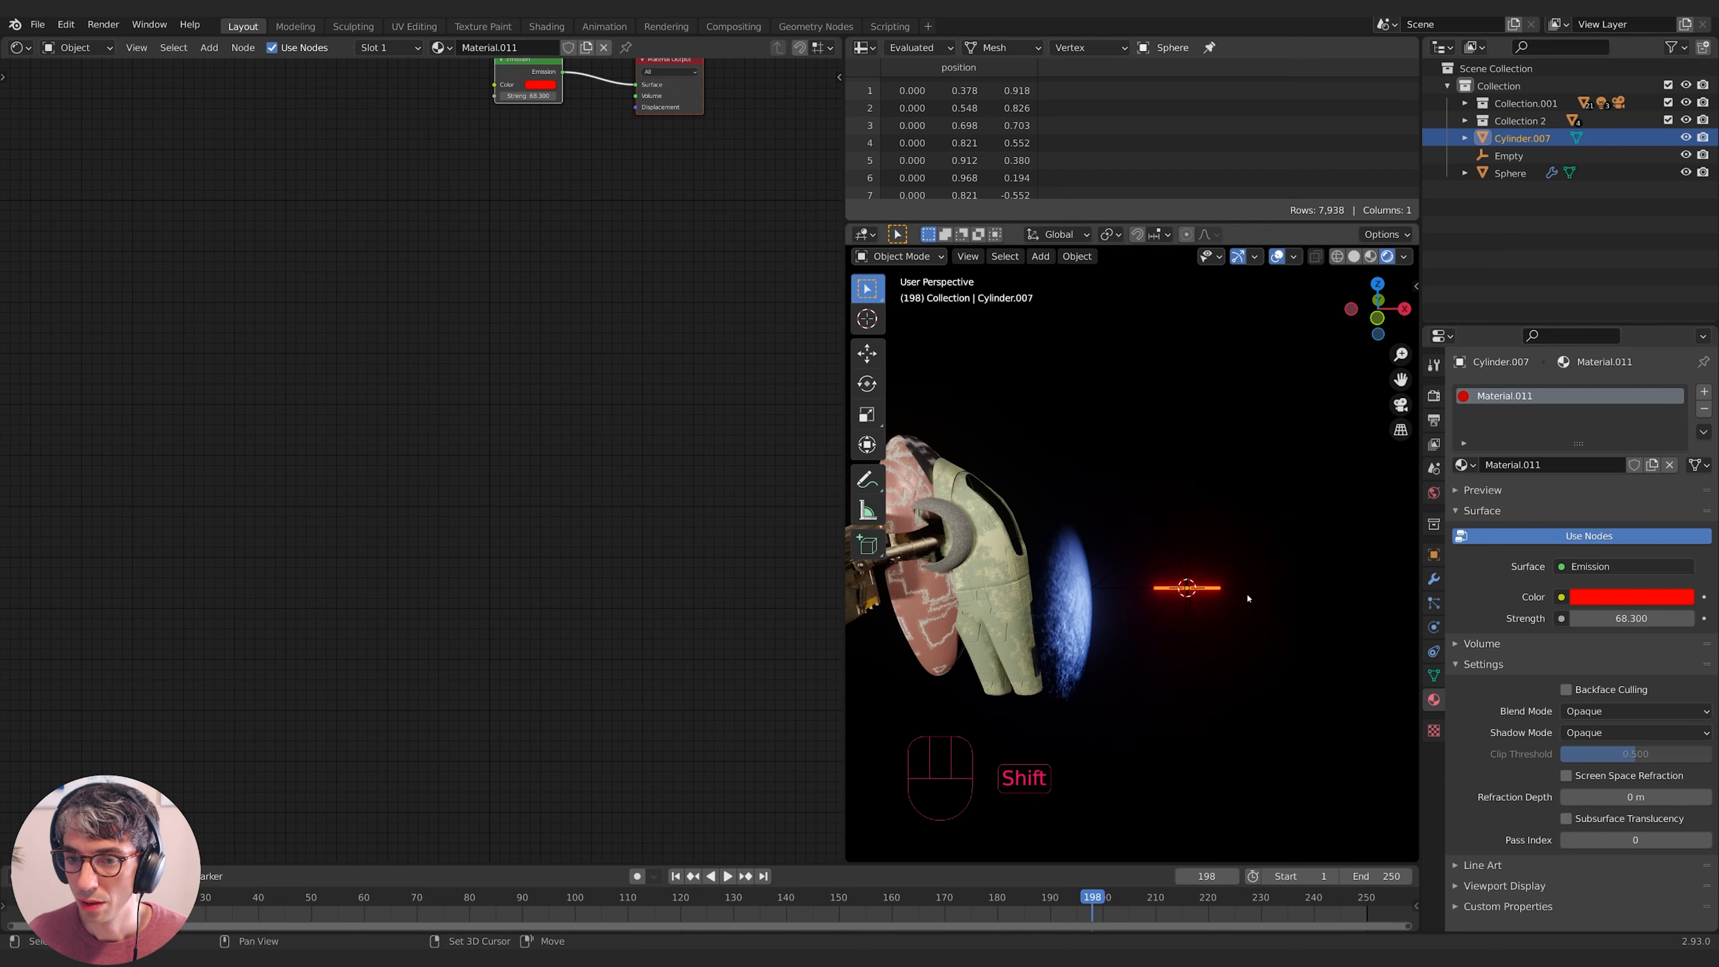
left_click(1231, 590, "shift")
- Parent the red rod to the Empty with Ctrl+P Object
key("ctrl+p")
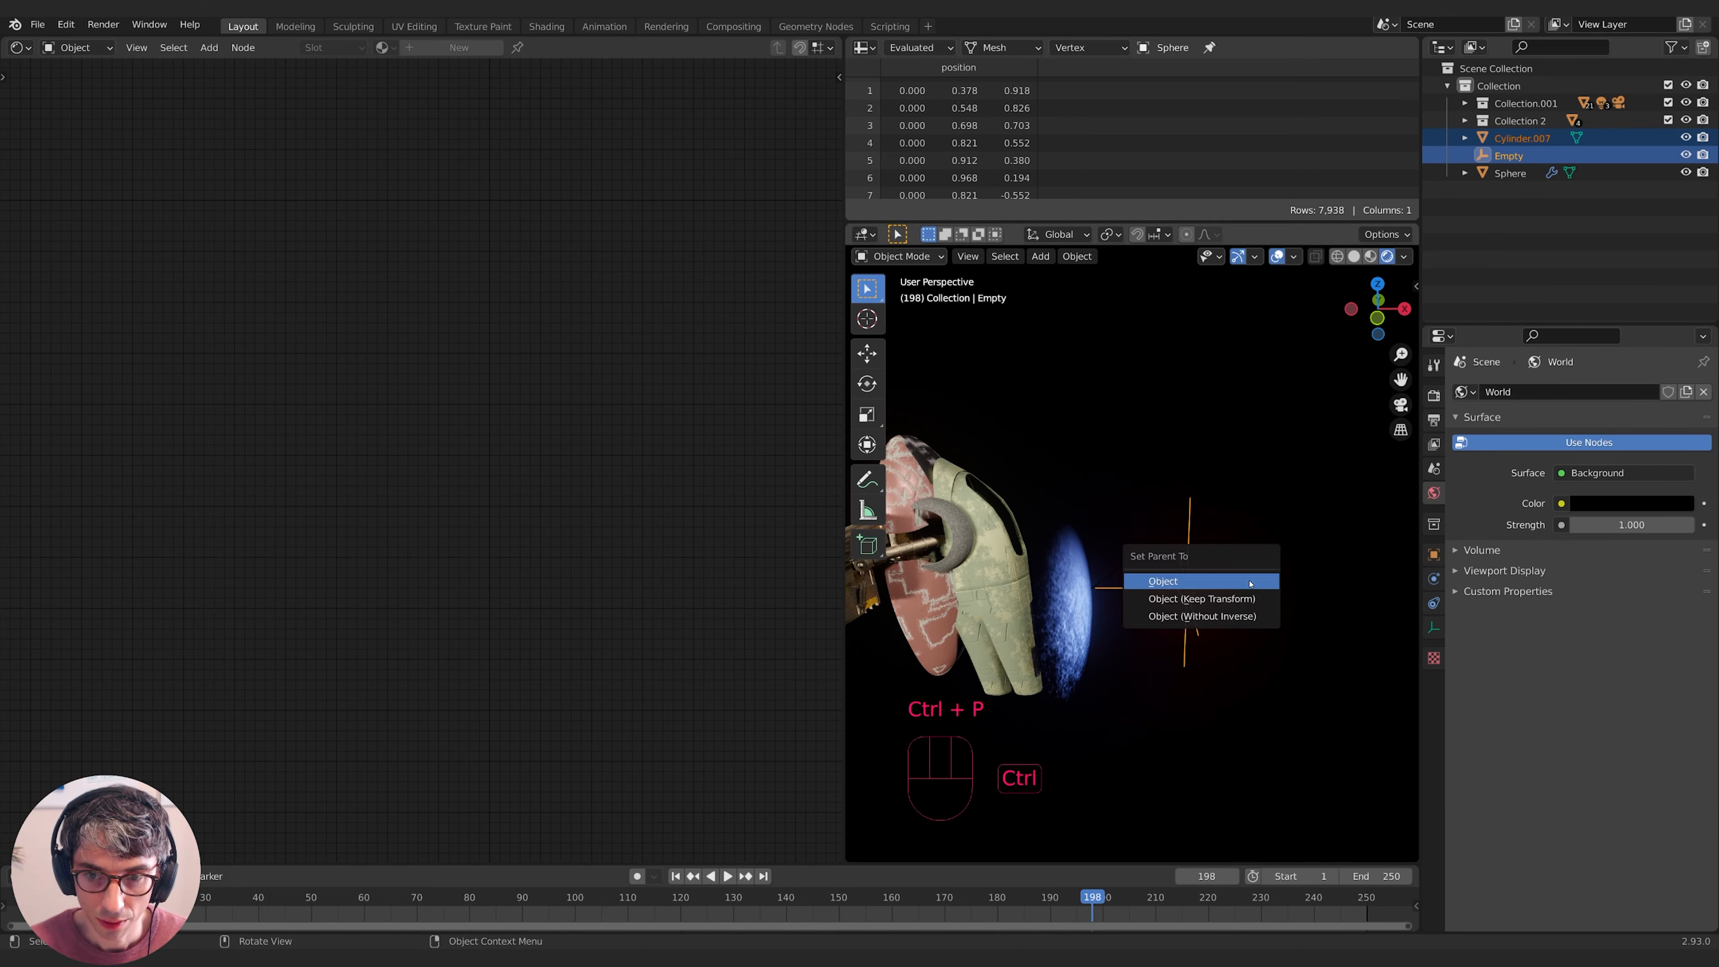
left_click(1249, 584)
left_click(1254, 587)
middle_click_drag(1286, 573, 1192, 444, "shift")
middle_click_drag(1194, 474, 1286, 541)
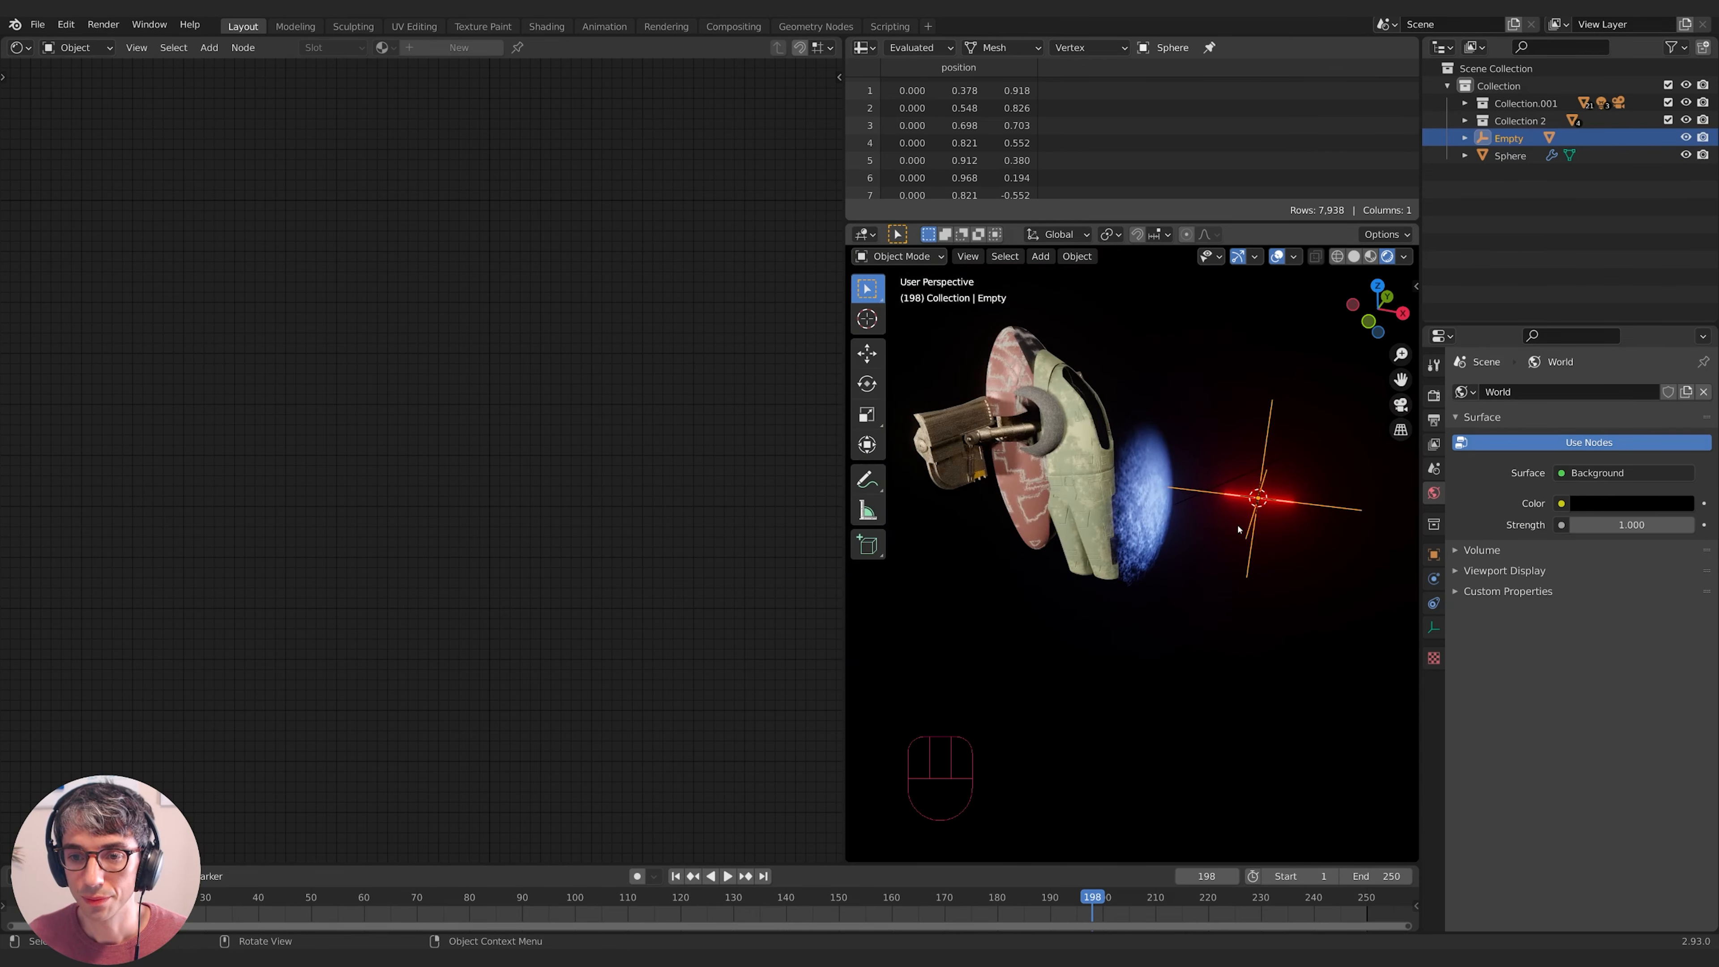
- Slide the Empty back and forth along X toward the blue shield
key("g")
key("x")
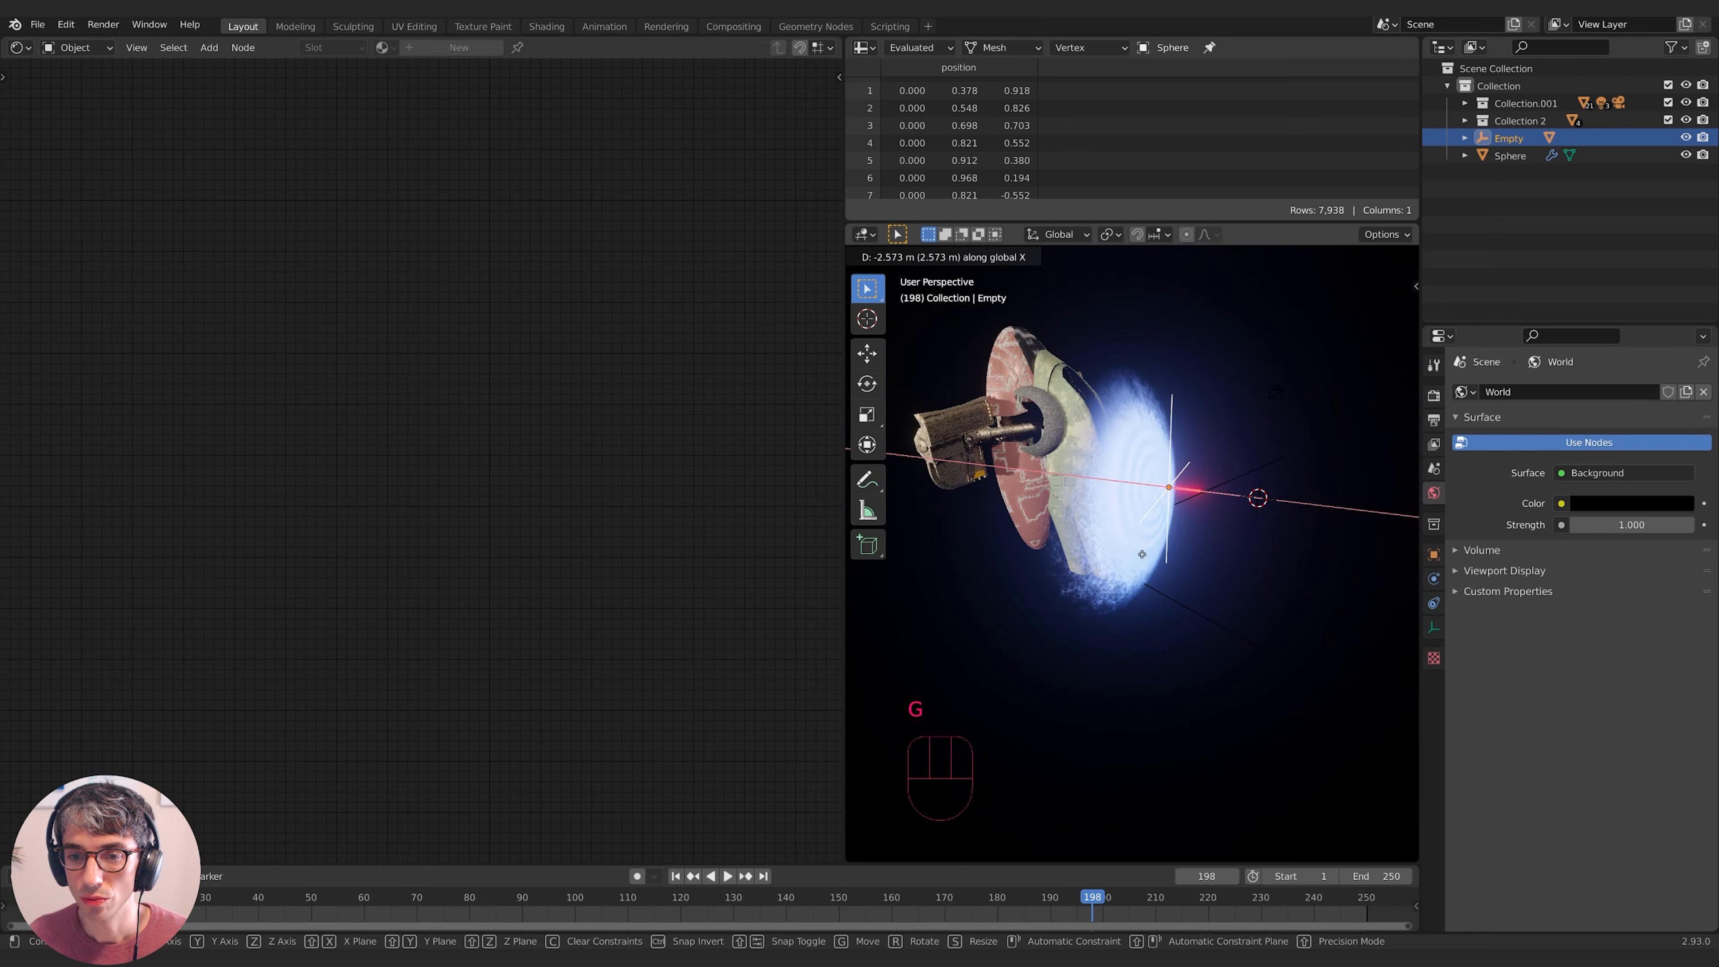
left_click(1150, 542)
mouse_move(1150, 542)
middle_mouse_down()
mouse_move(1164, 535)
mouse_move(1150, 542)
middle_mouse_up()
key("g")
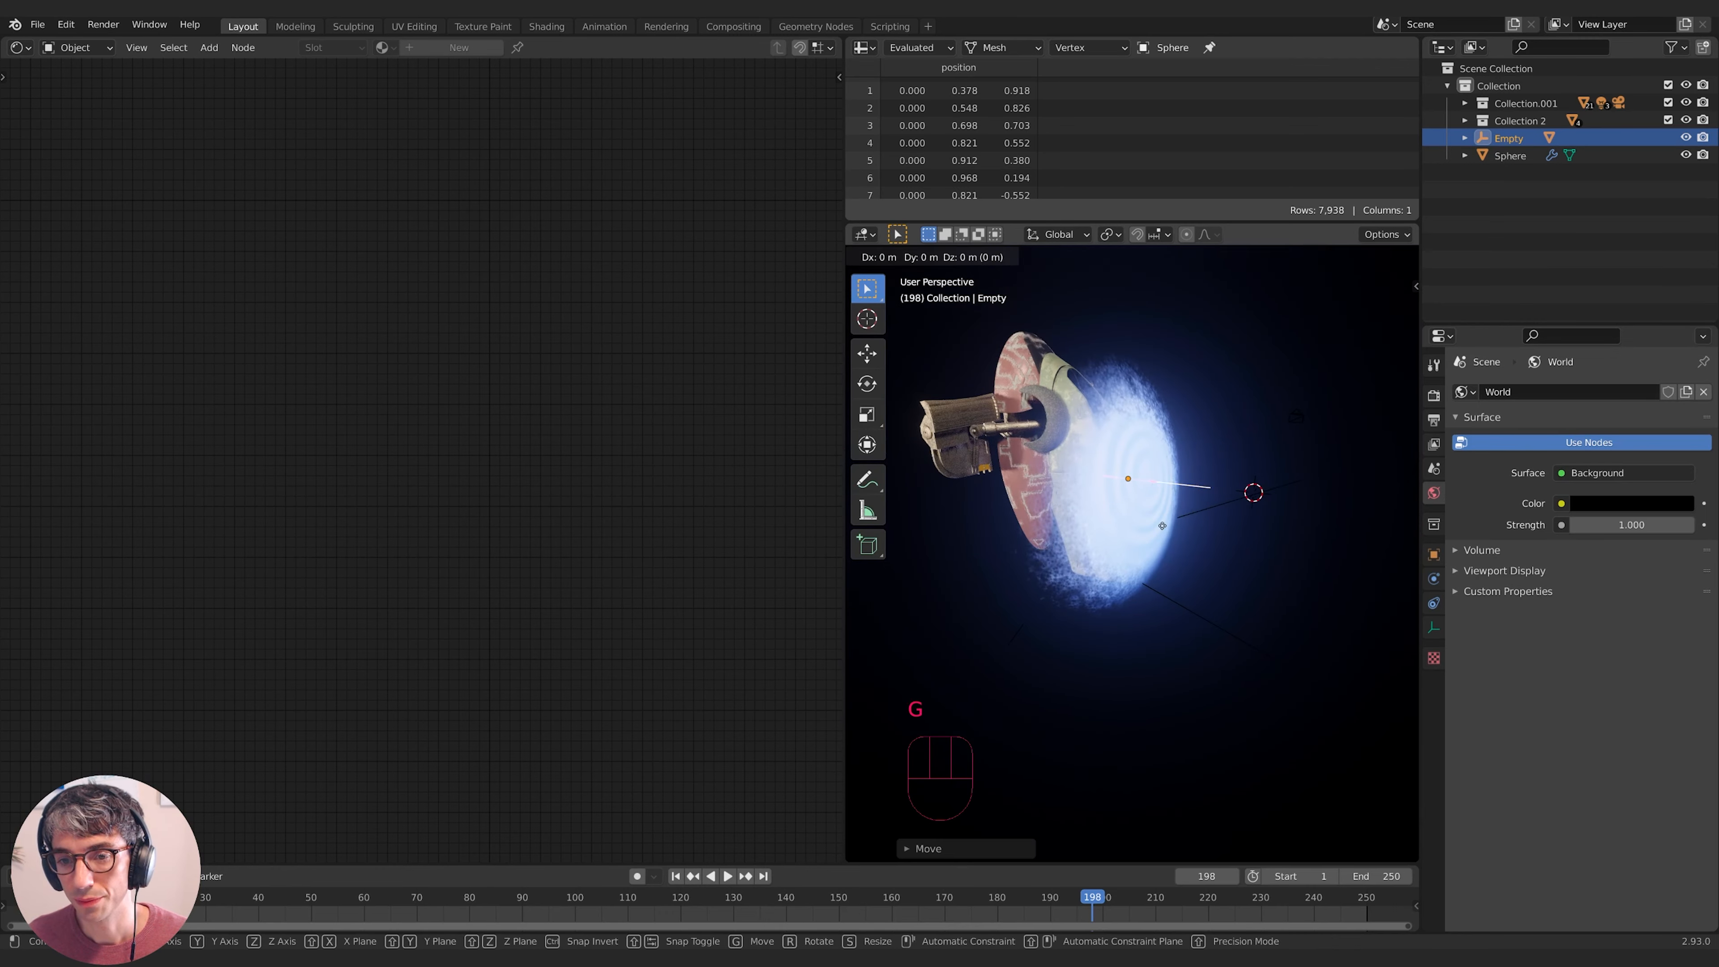
key("x")
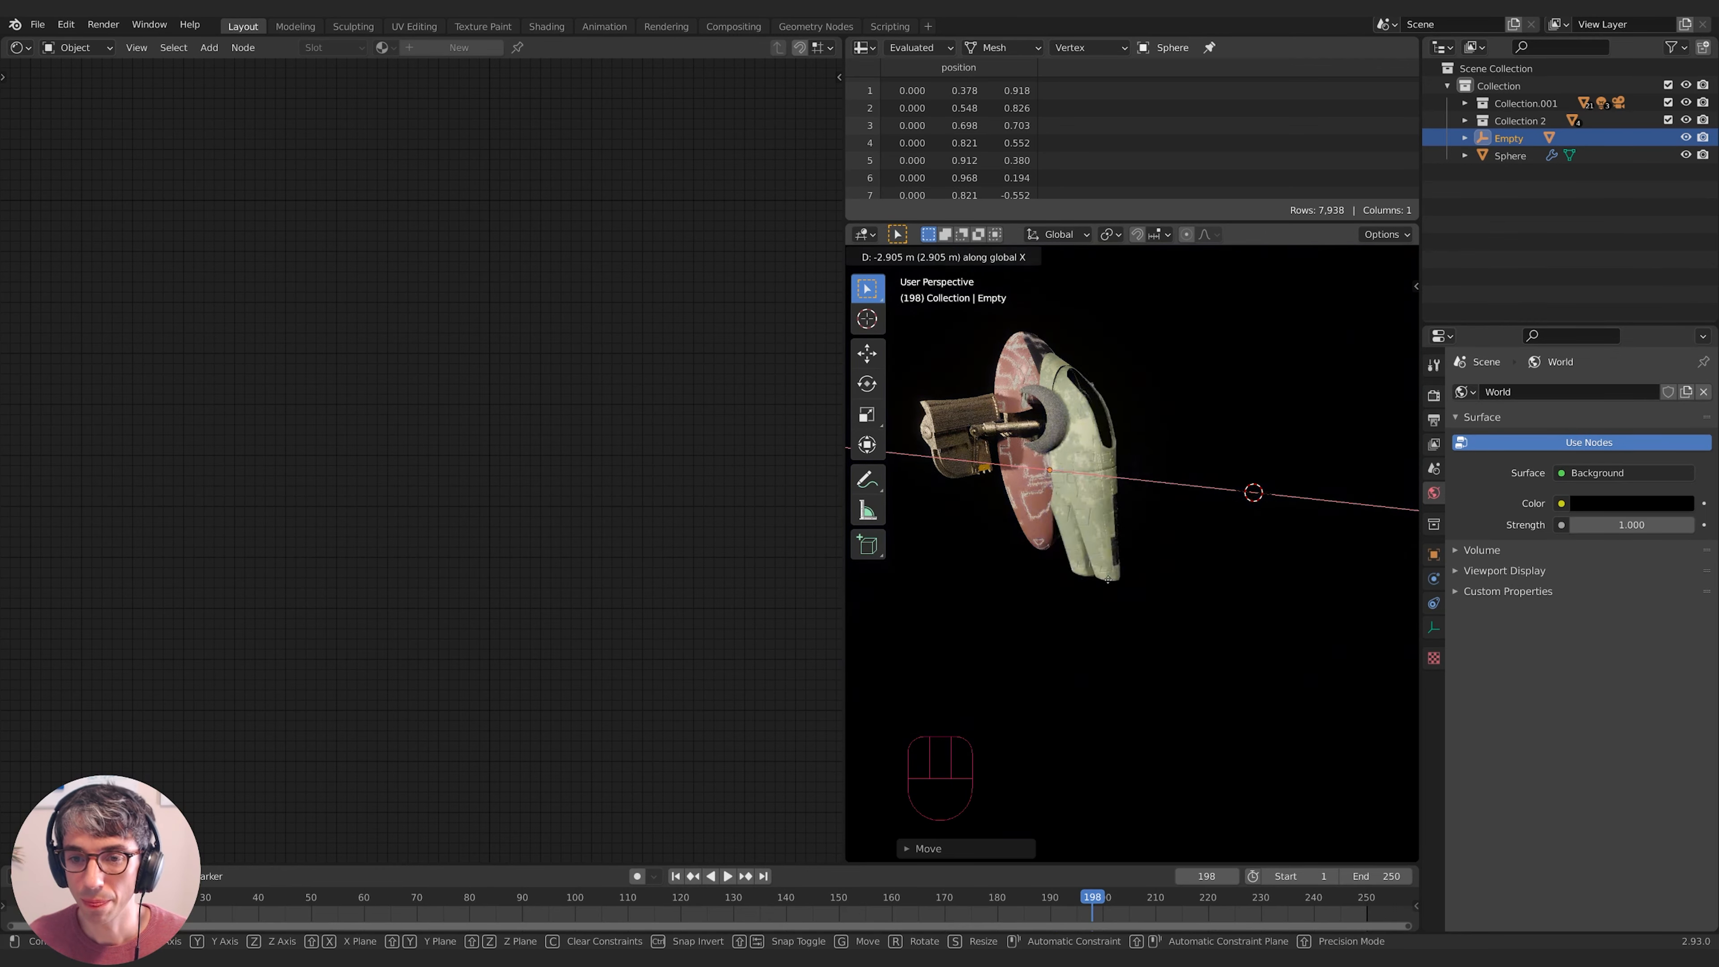
left_click(1271, 577)
middle_click_drag(1289, 575, 1347, 596)
key("g")
key("x")
left_click(1123, 632)
- Fine-tune the Empty's X position so the laser crosses the blue shield
key("g")
key("x")
left_click(1214, 587)
key("g")
key("x")
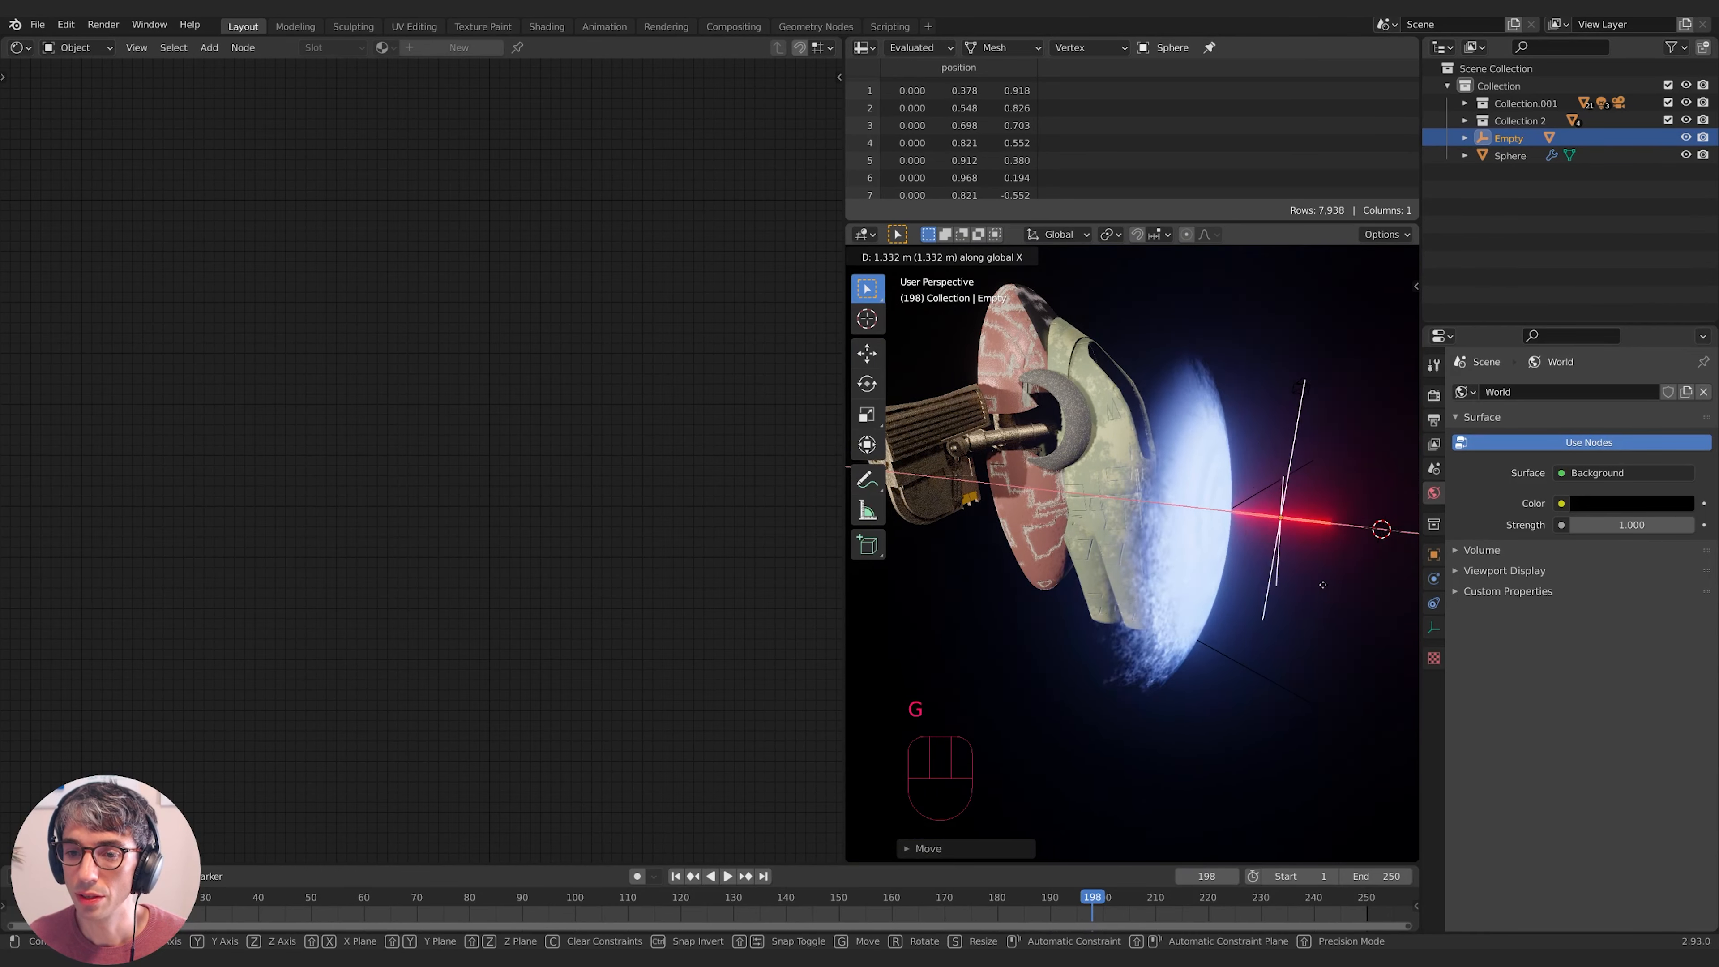
left_click(1300, 575)
middle_click_drag(1300, 575, 1316, 567)
scroll(1300, 572, "down", 2)
left_click(1237, 521)
- Add a Gradient Texture node set to Spherical in the rod's material
middle_click_drag(434, 517, 411, 685)
scroll(430, 474, "up", 6)
middle_click_drag(439, 440, 417, 547)
key("shift+a")
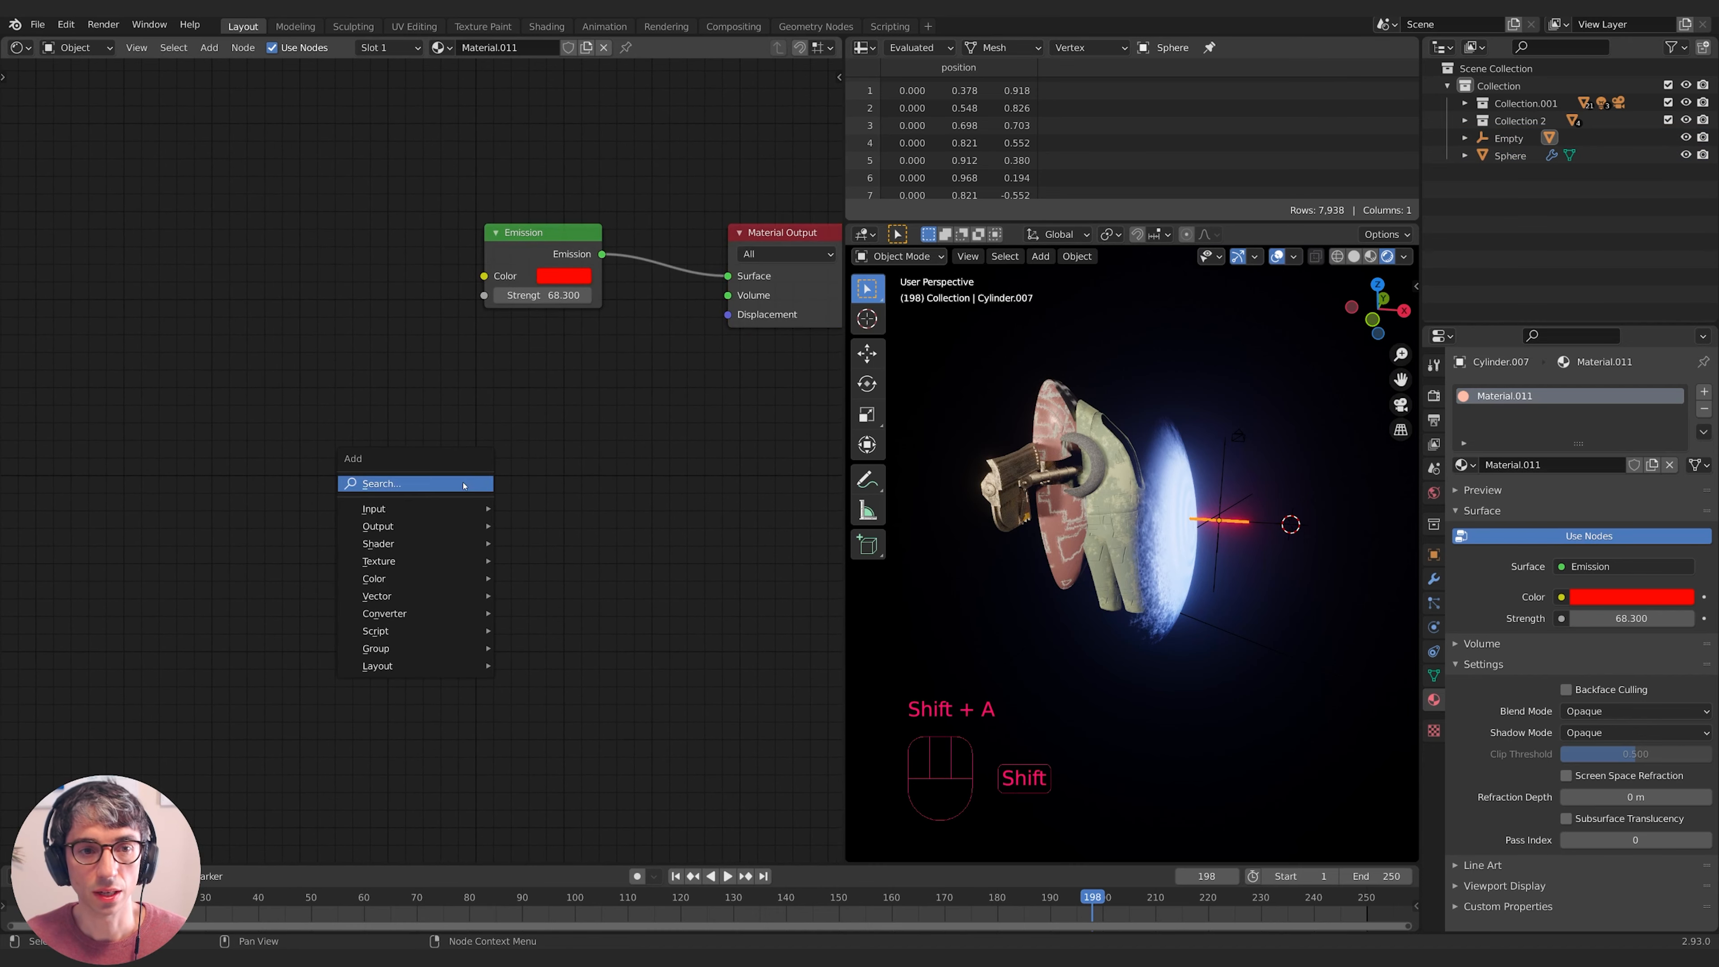
left_click(463, 486)
type("gra")
key("Return")
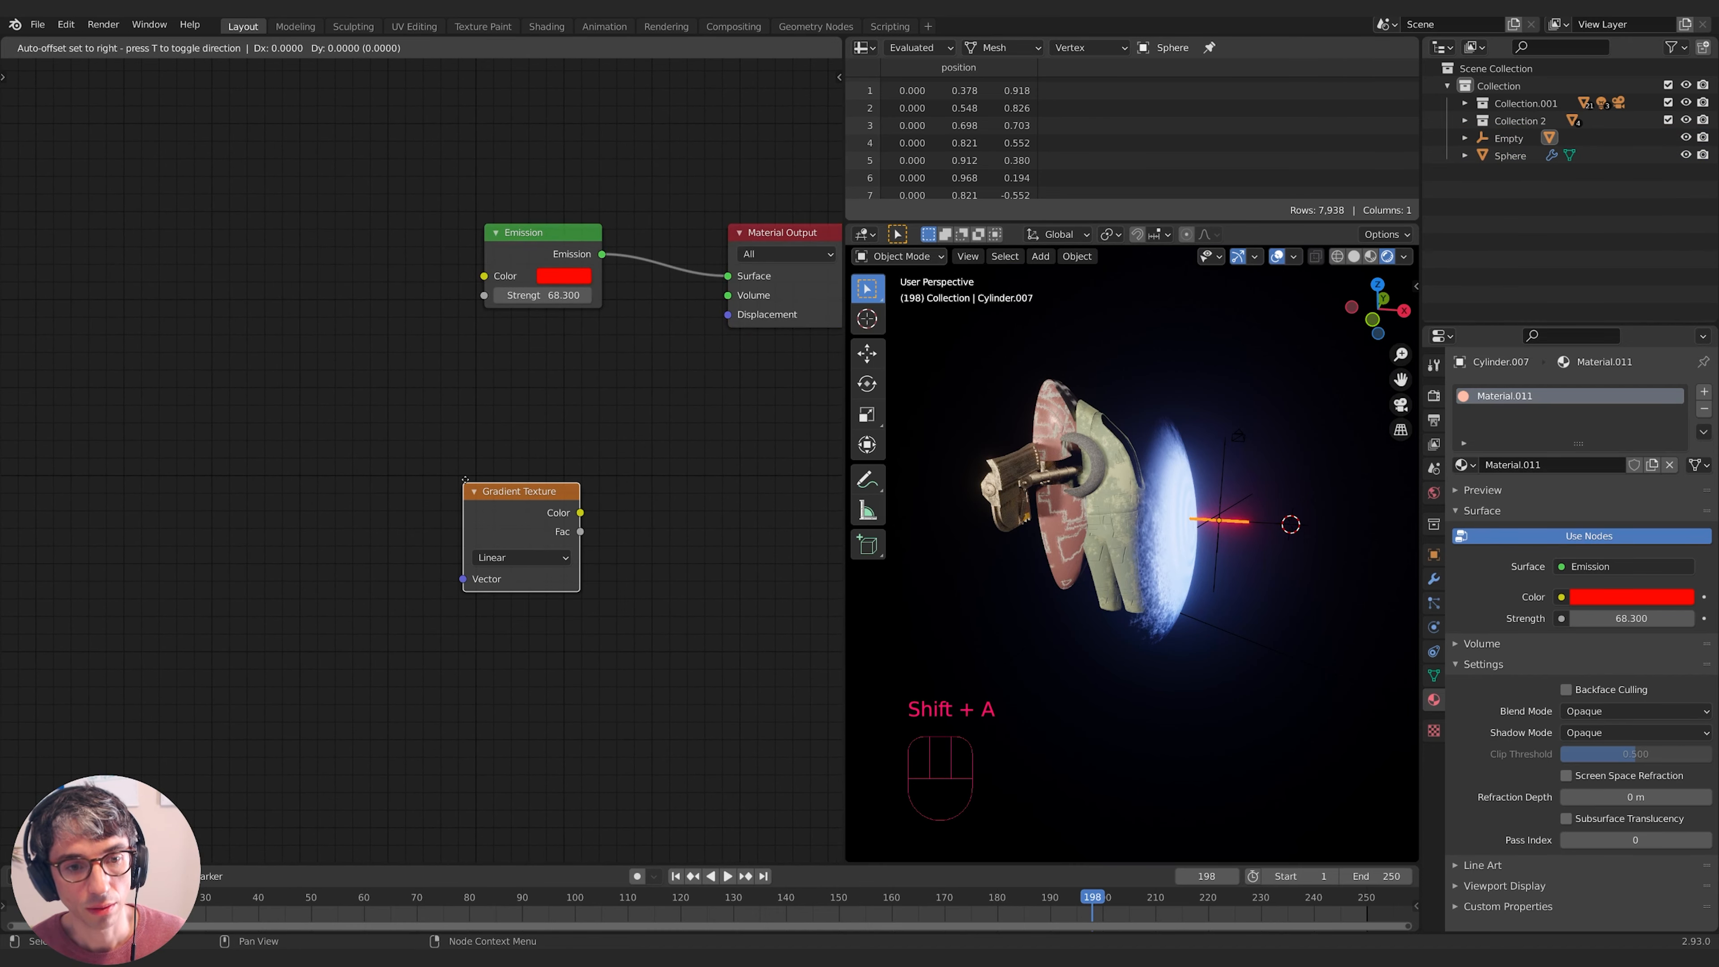
left_click(437, 377)
left_click(492, 454)
left_click(485, 550)
left_click_drag(490, 398, 570, 391)
middle_click_drag(339, 400, 339, 408)
- Add a Texture Coordinate node using the Sphere object, linking Object to the gradient's Vector
key("shift+a")
left_click(278, 407)
type("texture cor")
key("Return")
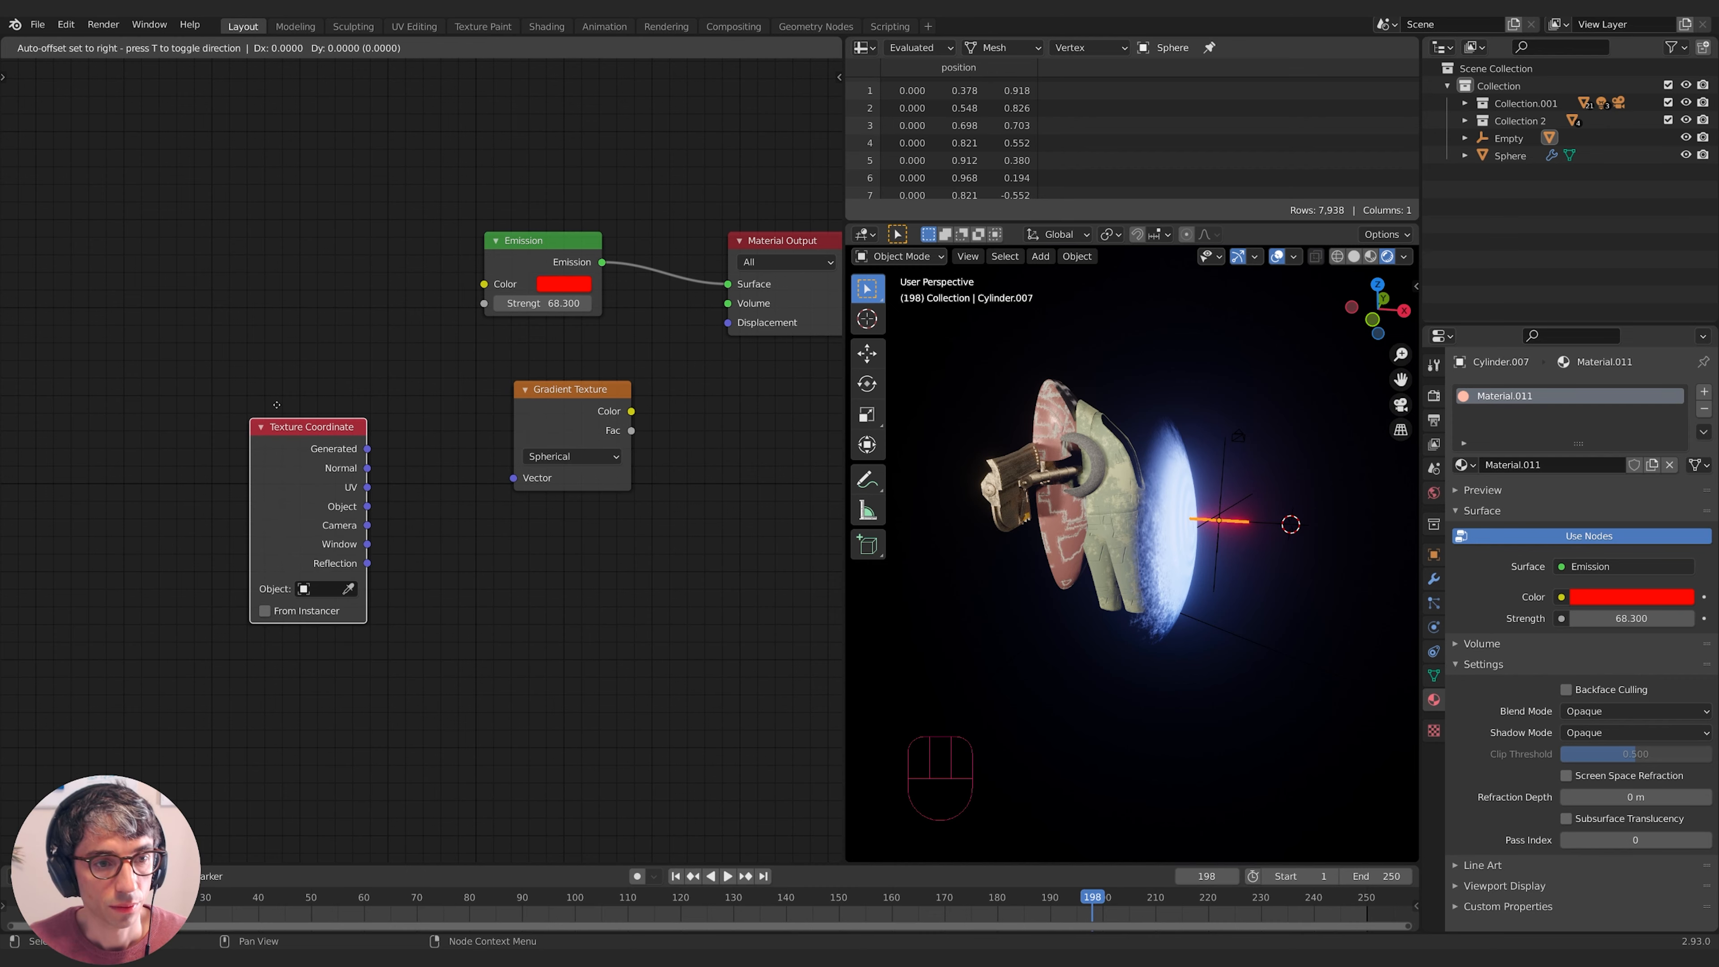
left_click(278, 408)
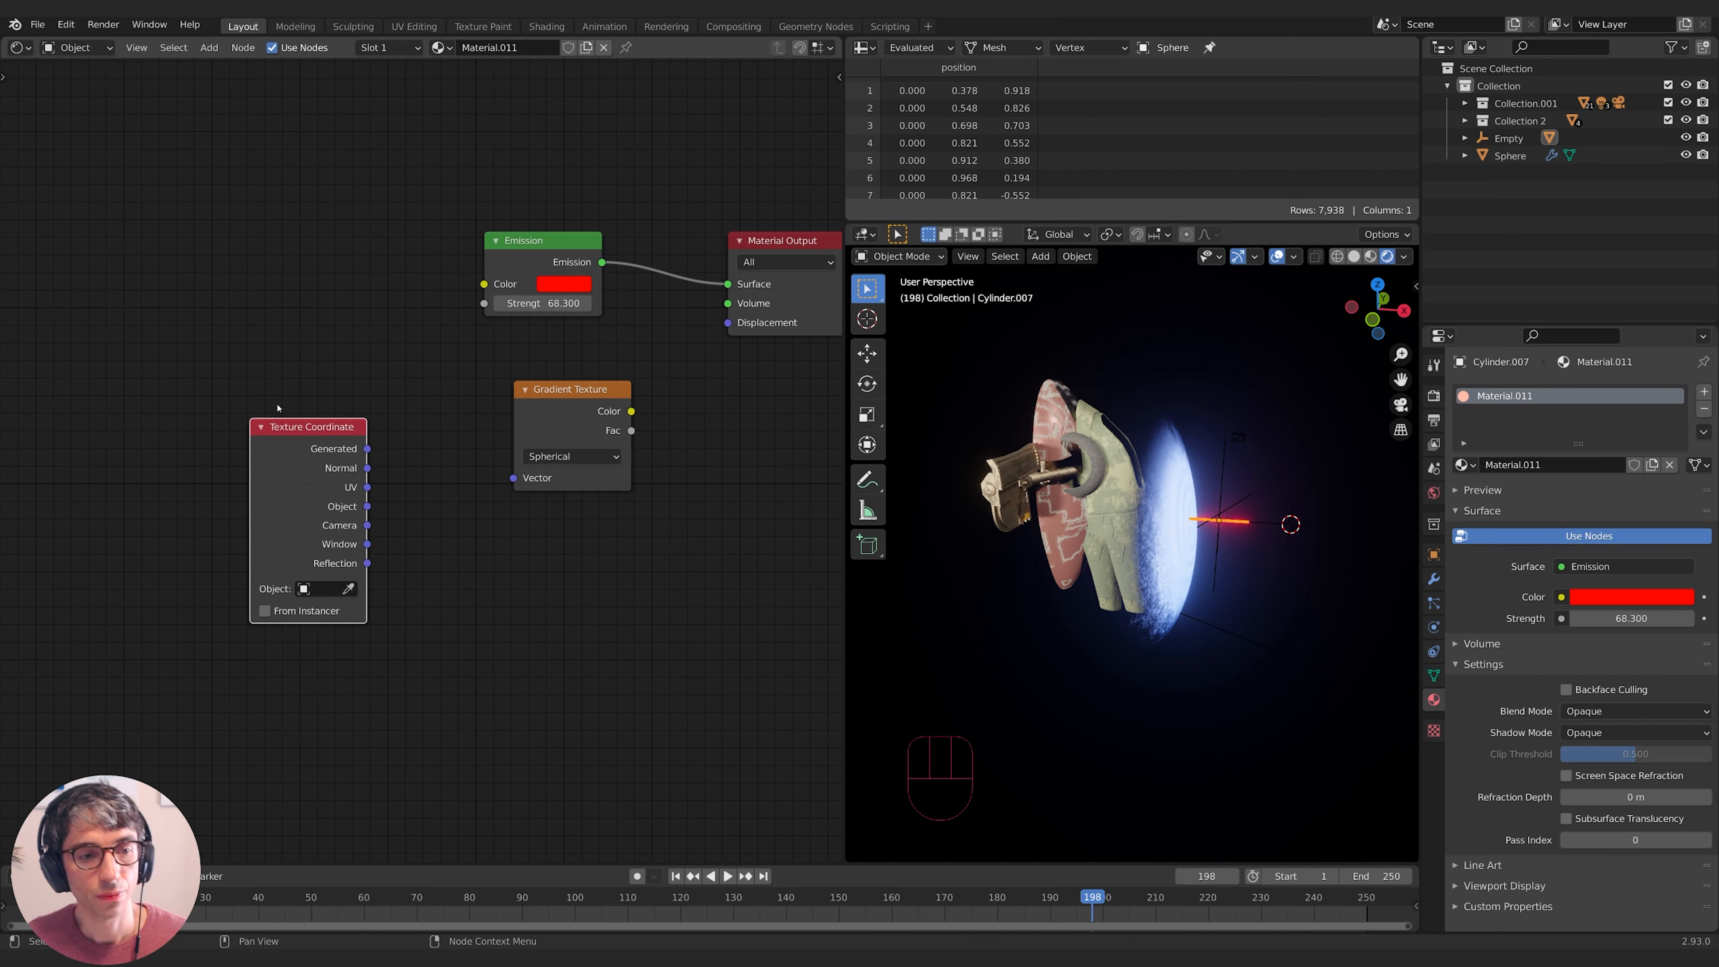
left_click(349, 589)
left_click(1172, 557)
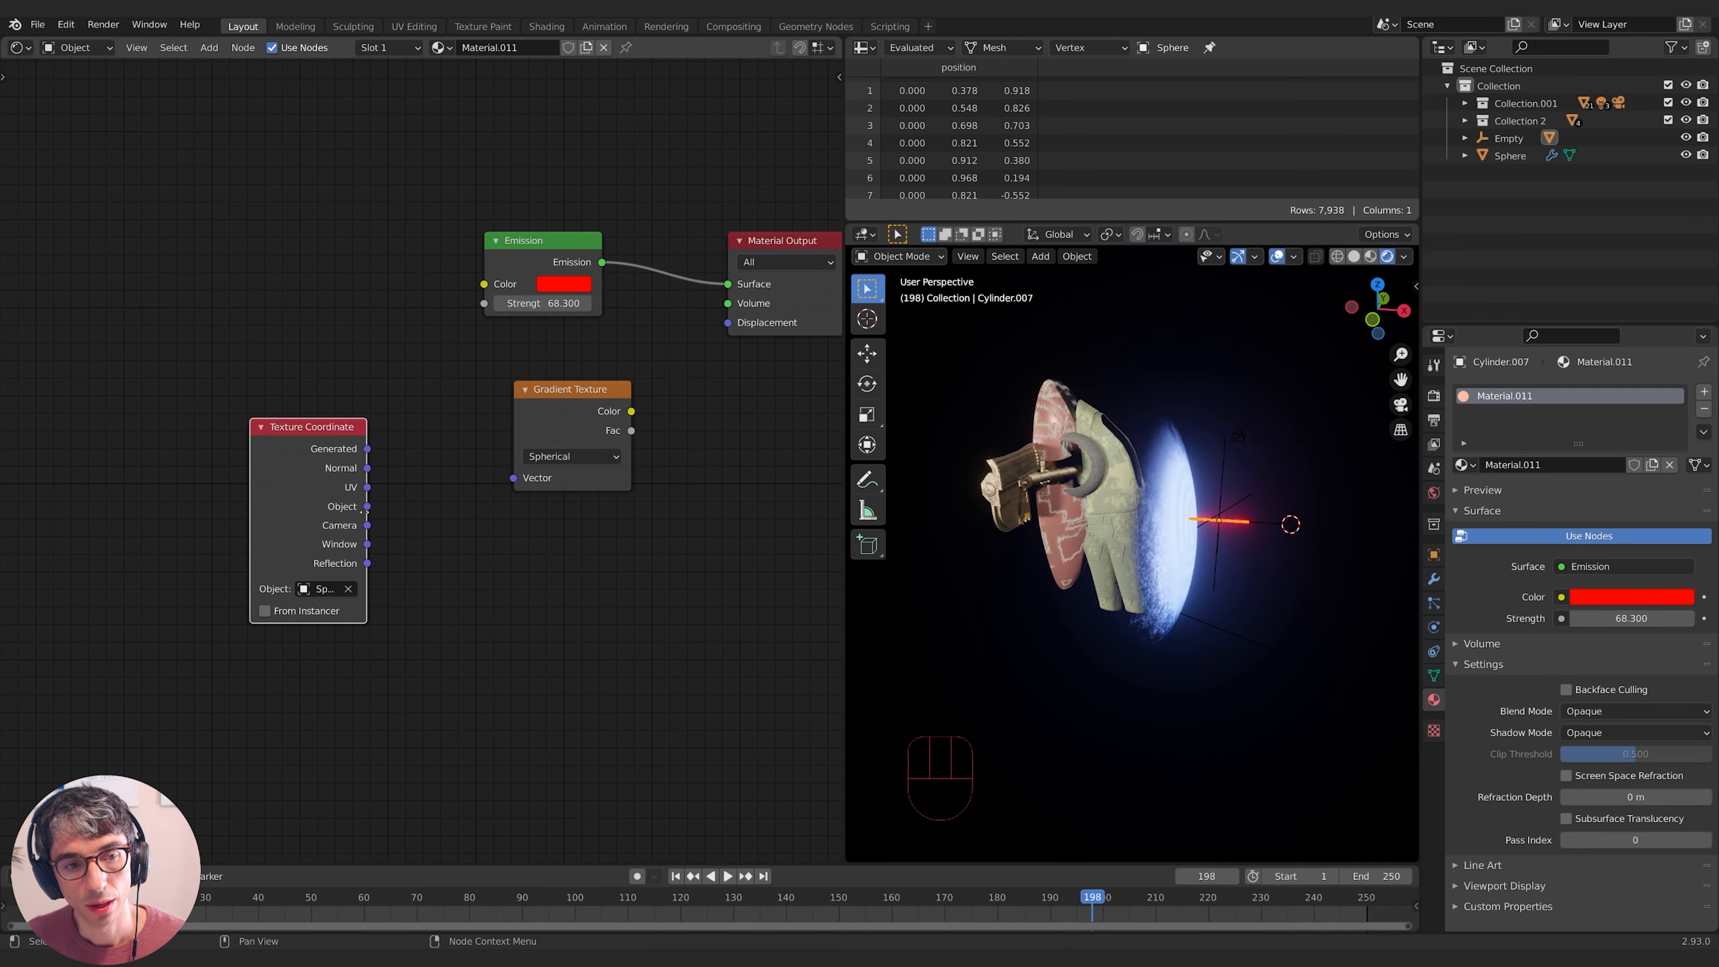
left_click_drag(366, 507, 513, 478)
- Add a Transparent BSDF node above the gradient
middle_click_drag(695, 576, 478, 609)
scroll(614, 573, "up", 1)
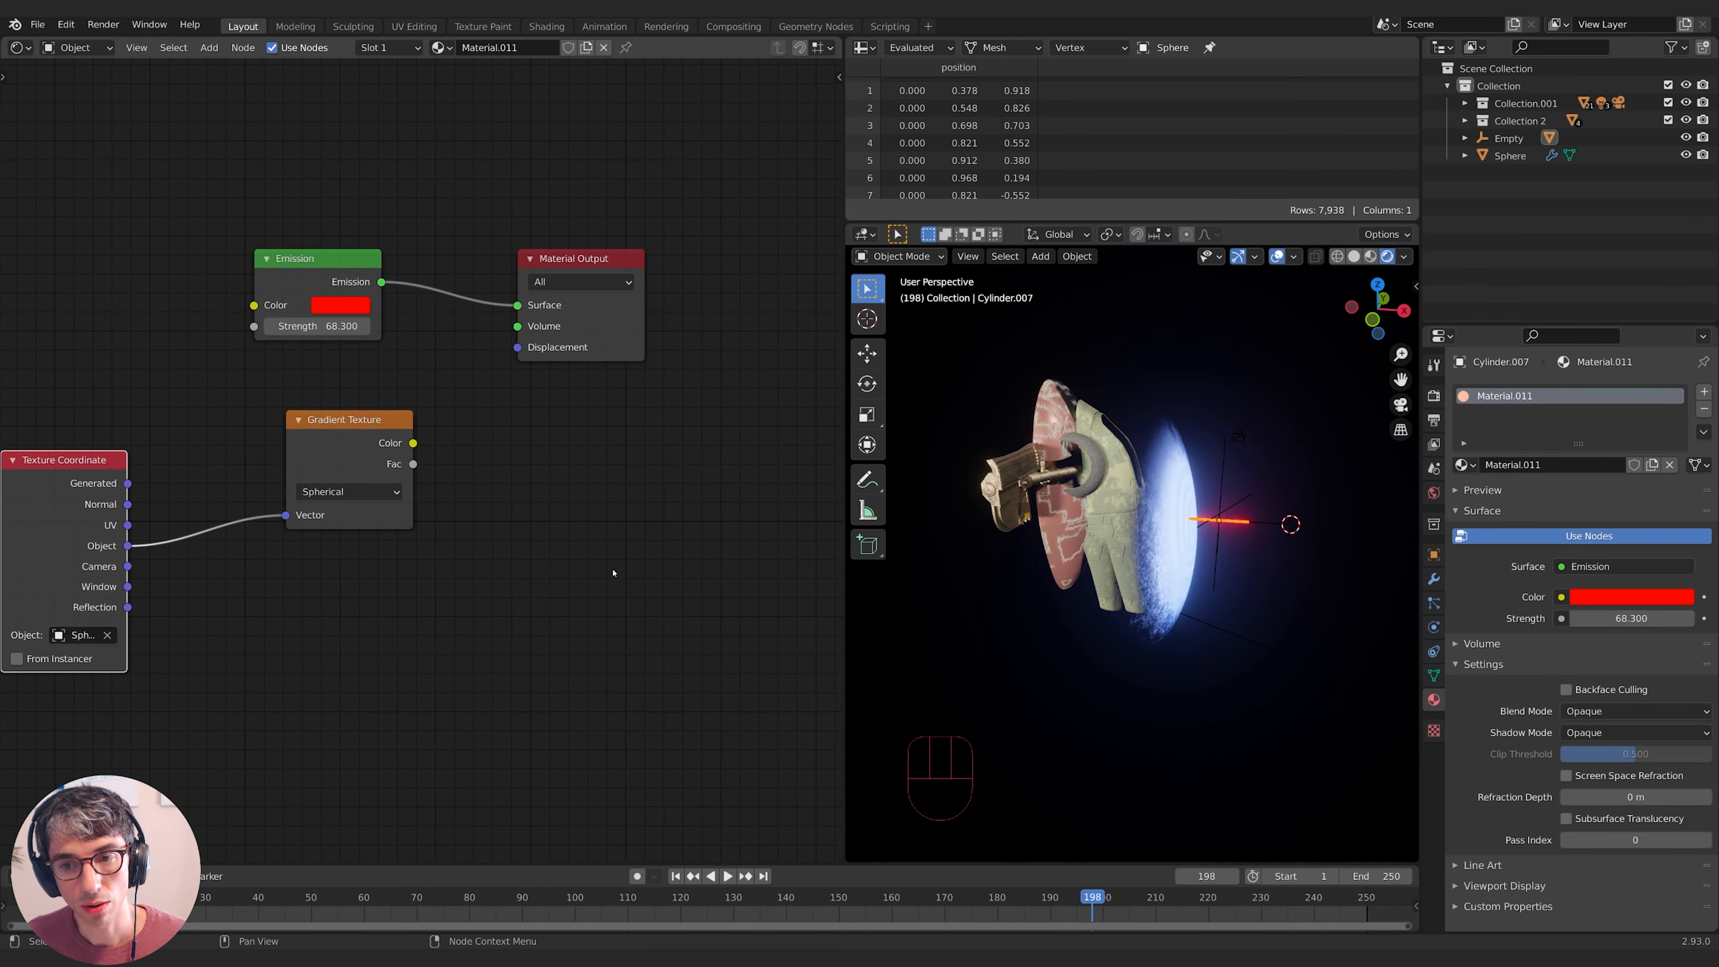
middle_click_drag(614, 573, 602, 593)
middle_click_drag(429, 515, 589, 500)
key("shift+a")
key("shift+a")
type("tran")
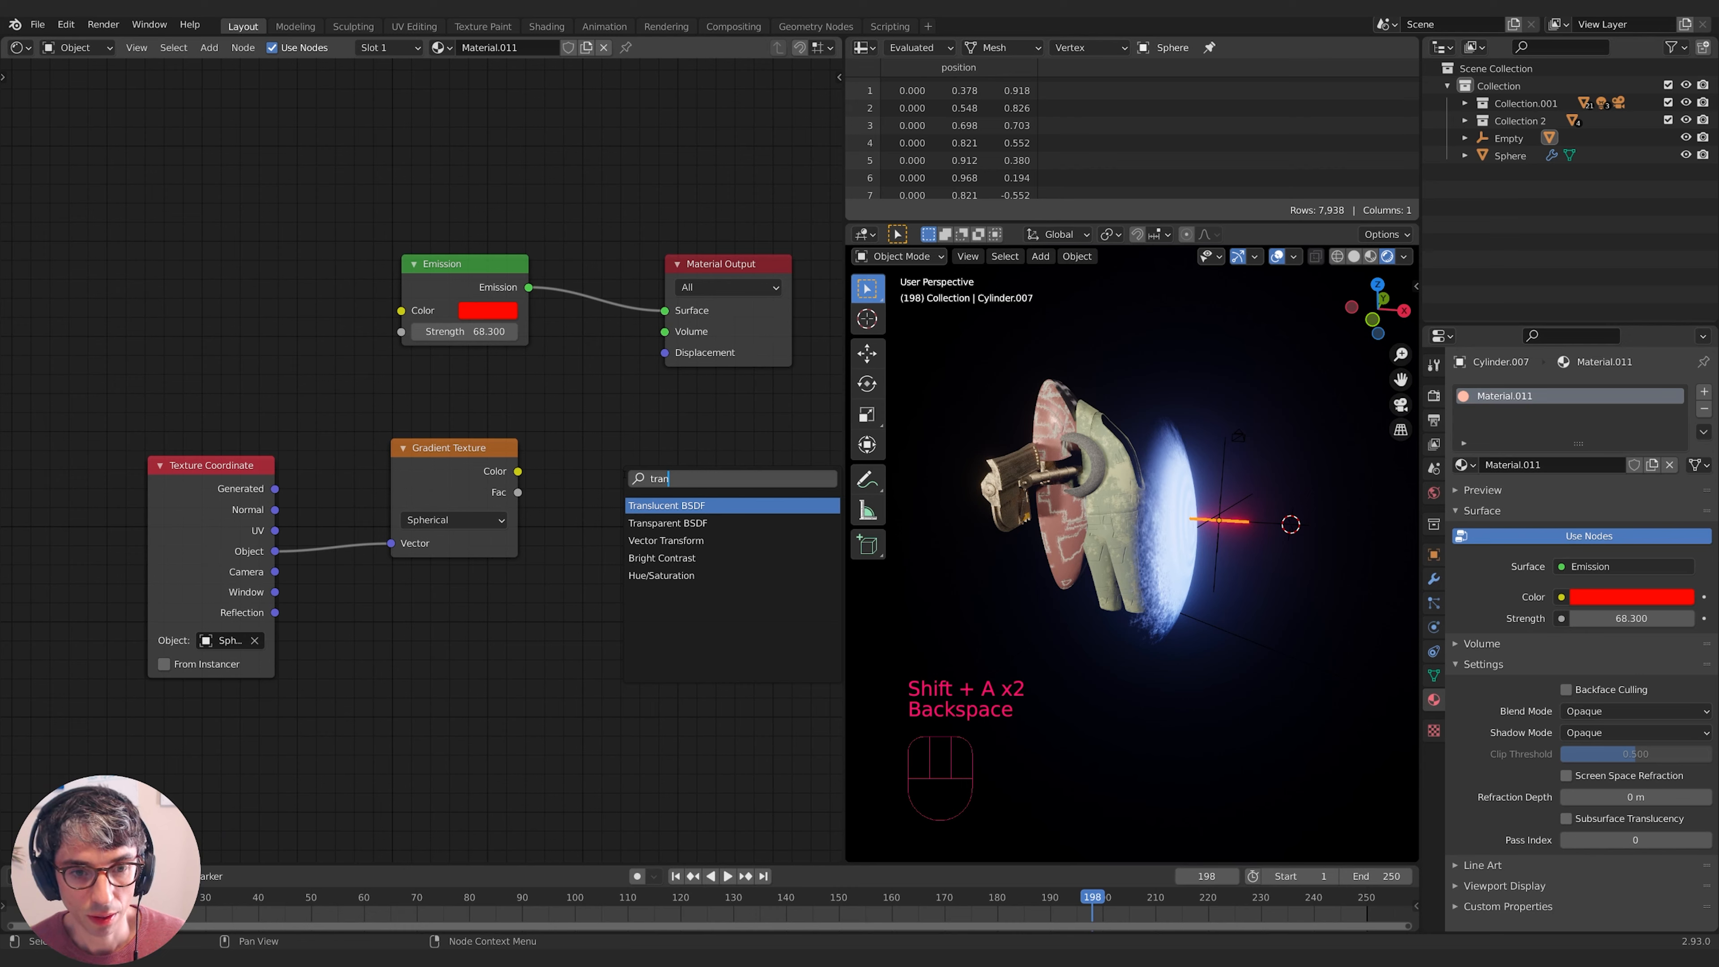
key("Down")
key("Return")
left_click(374, 357)
- Insert a Mix Shader after Emission, with Transparent BSDF as second input and gradient Fac as factor
key("shift+a")
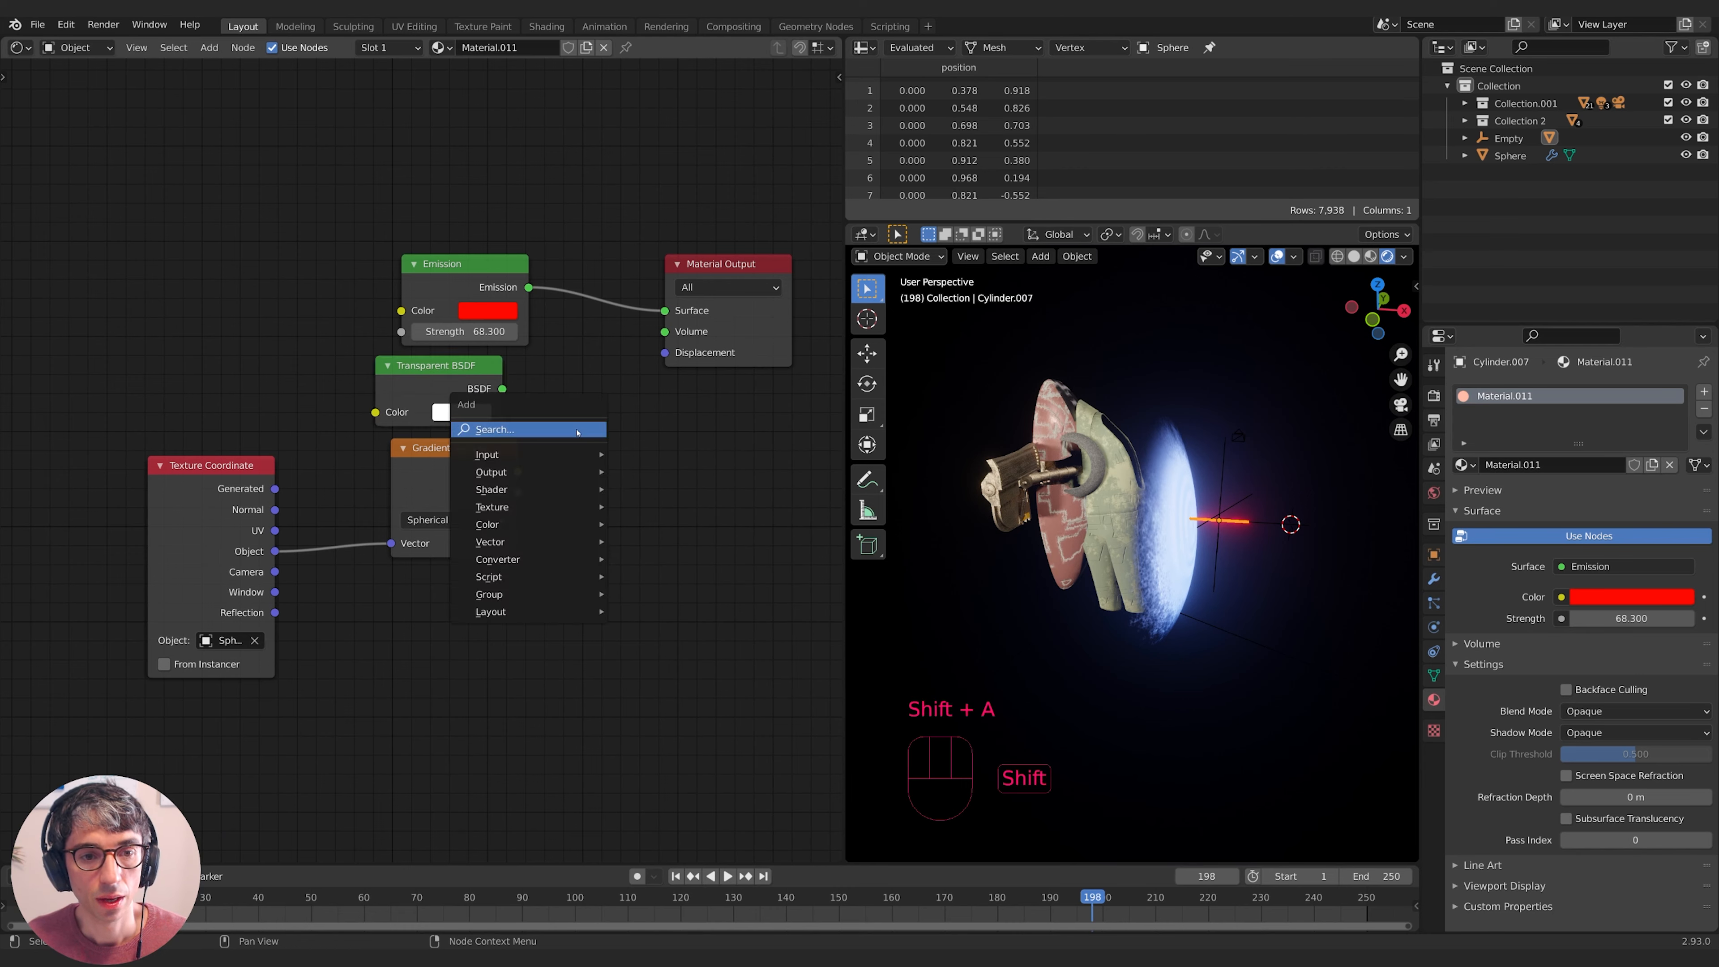
type("mix")
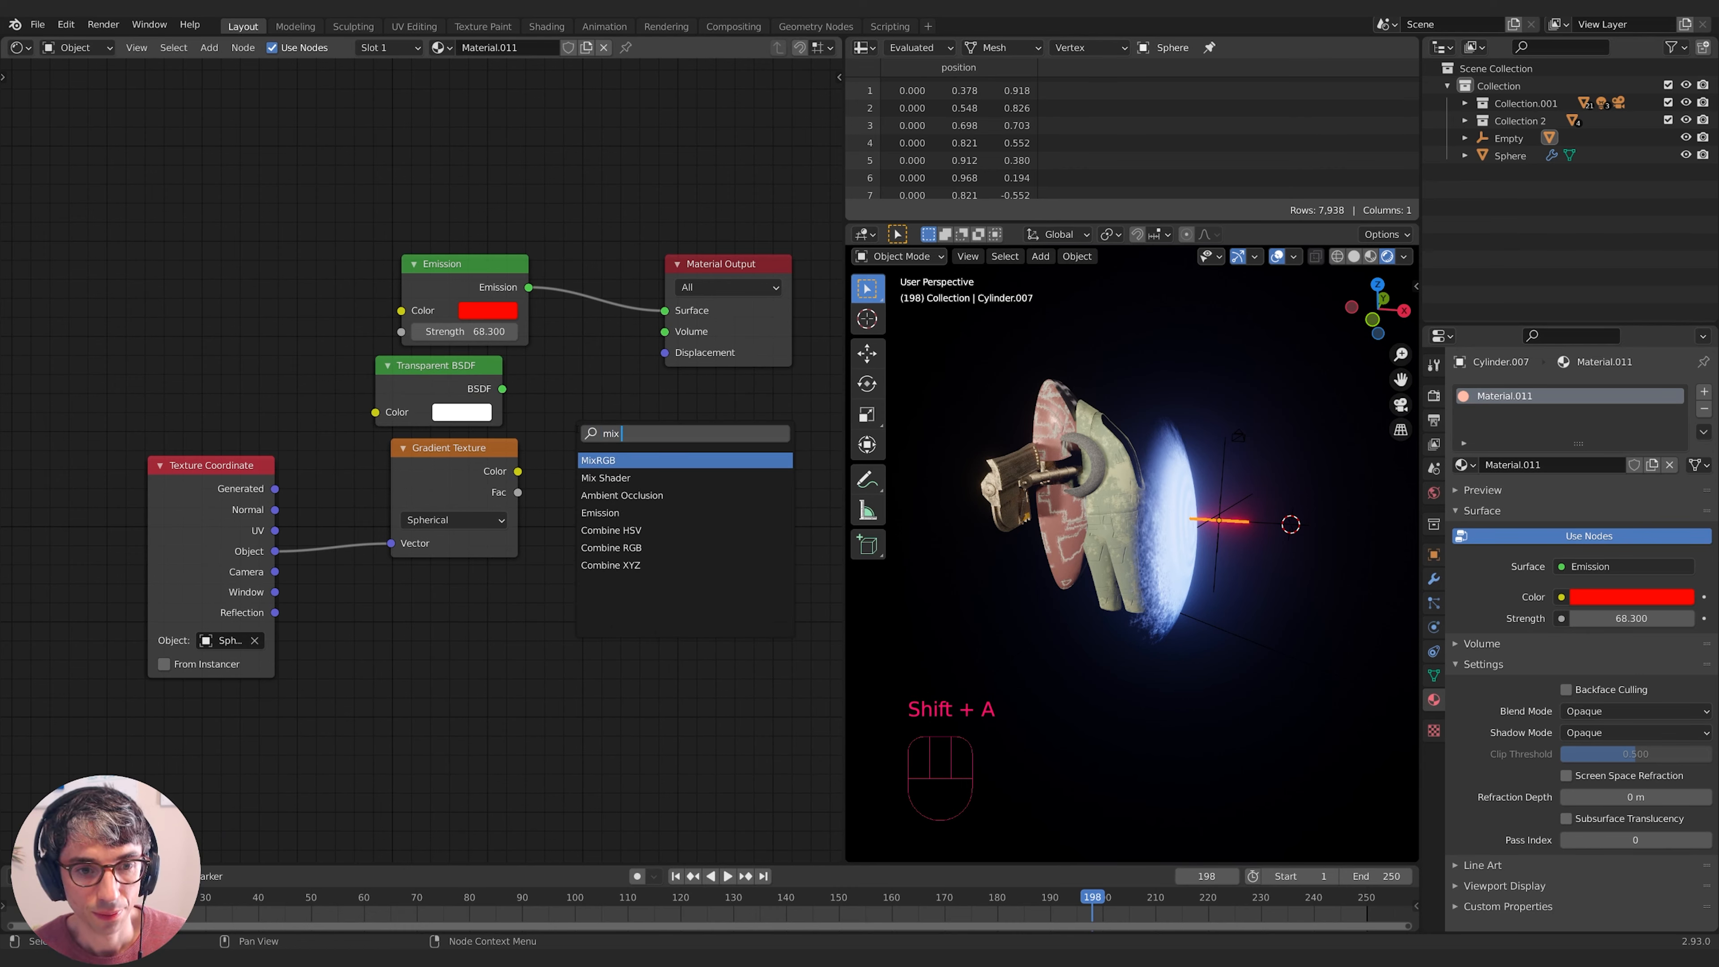
key("Down")
key("Return")
left_click(653, 308)
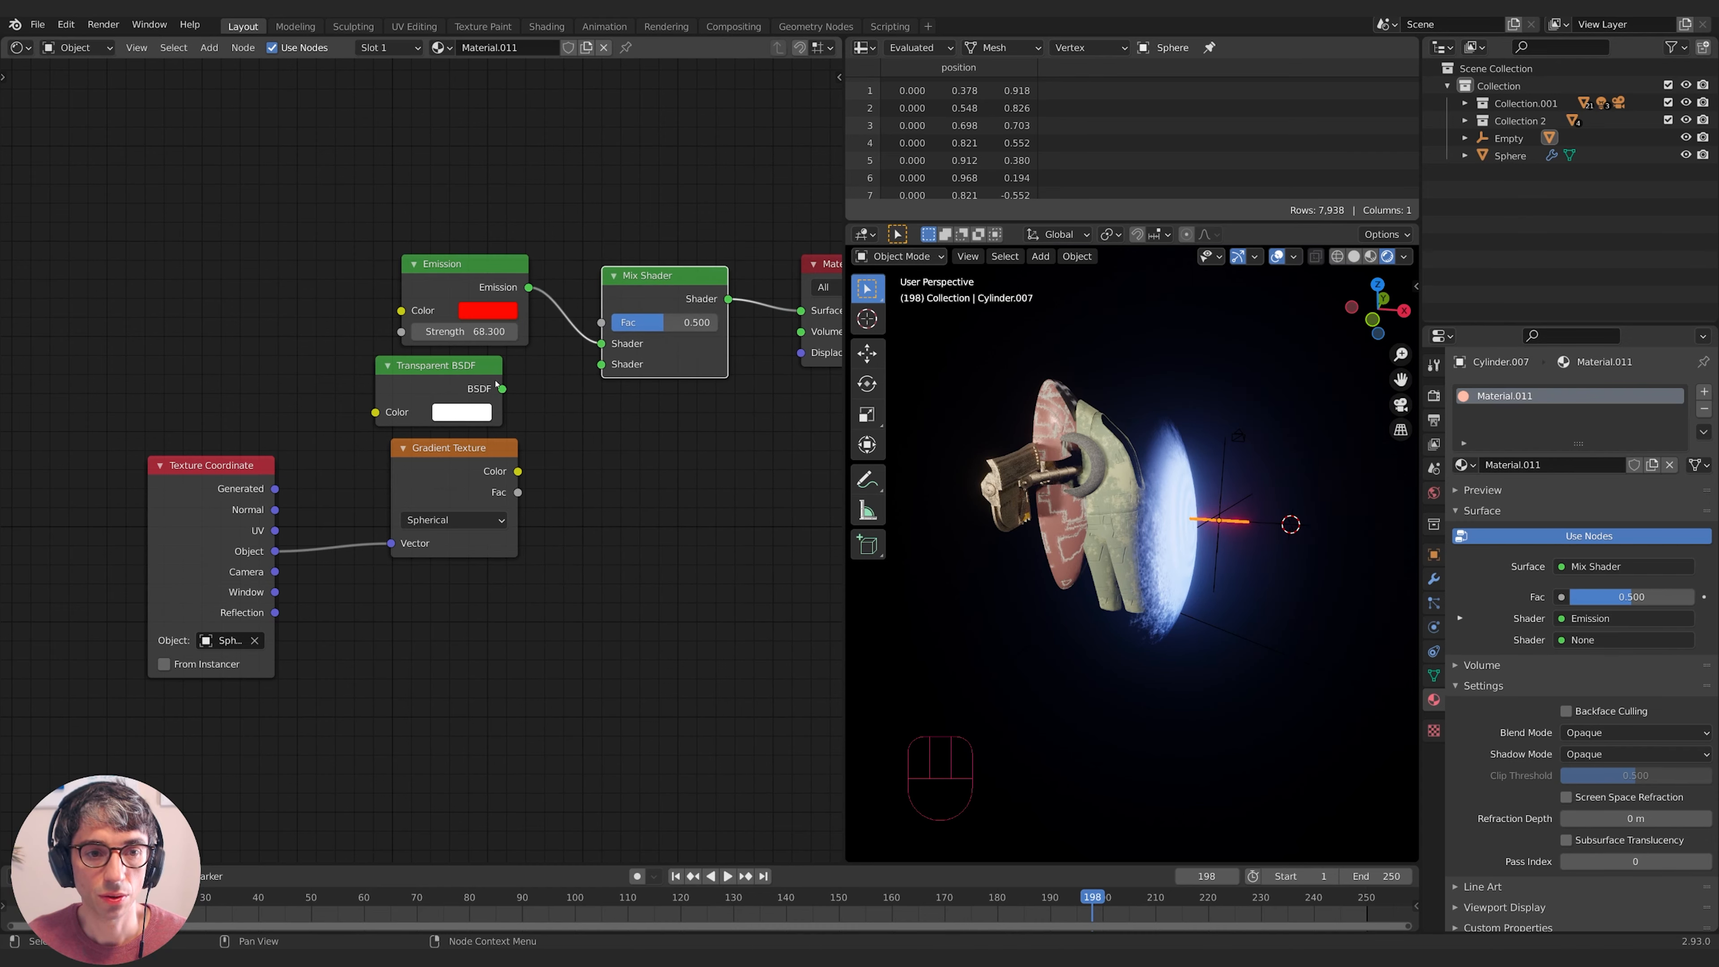
left_click_drag(502, 388, 601, 364)
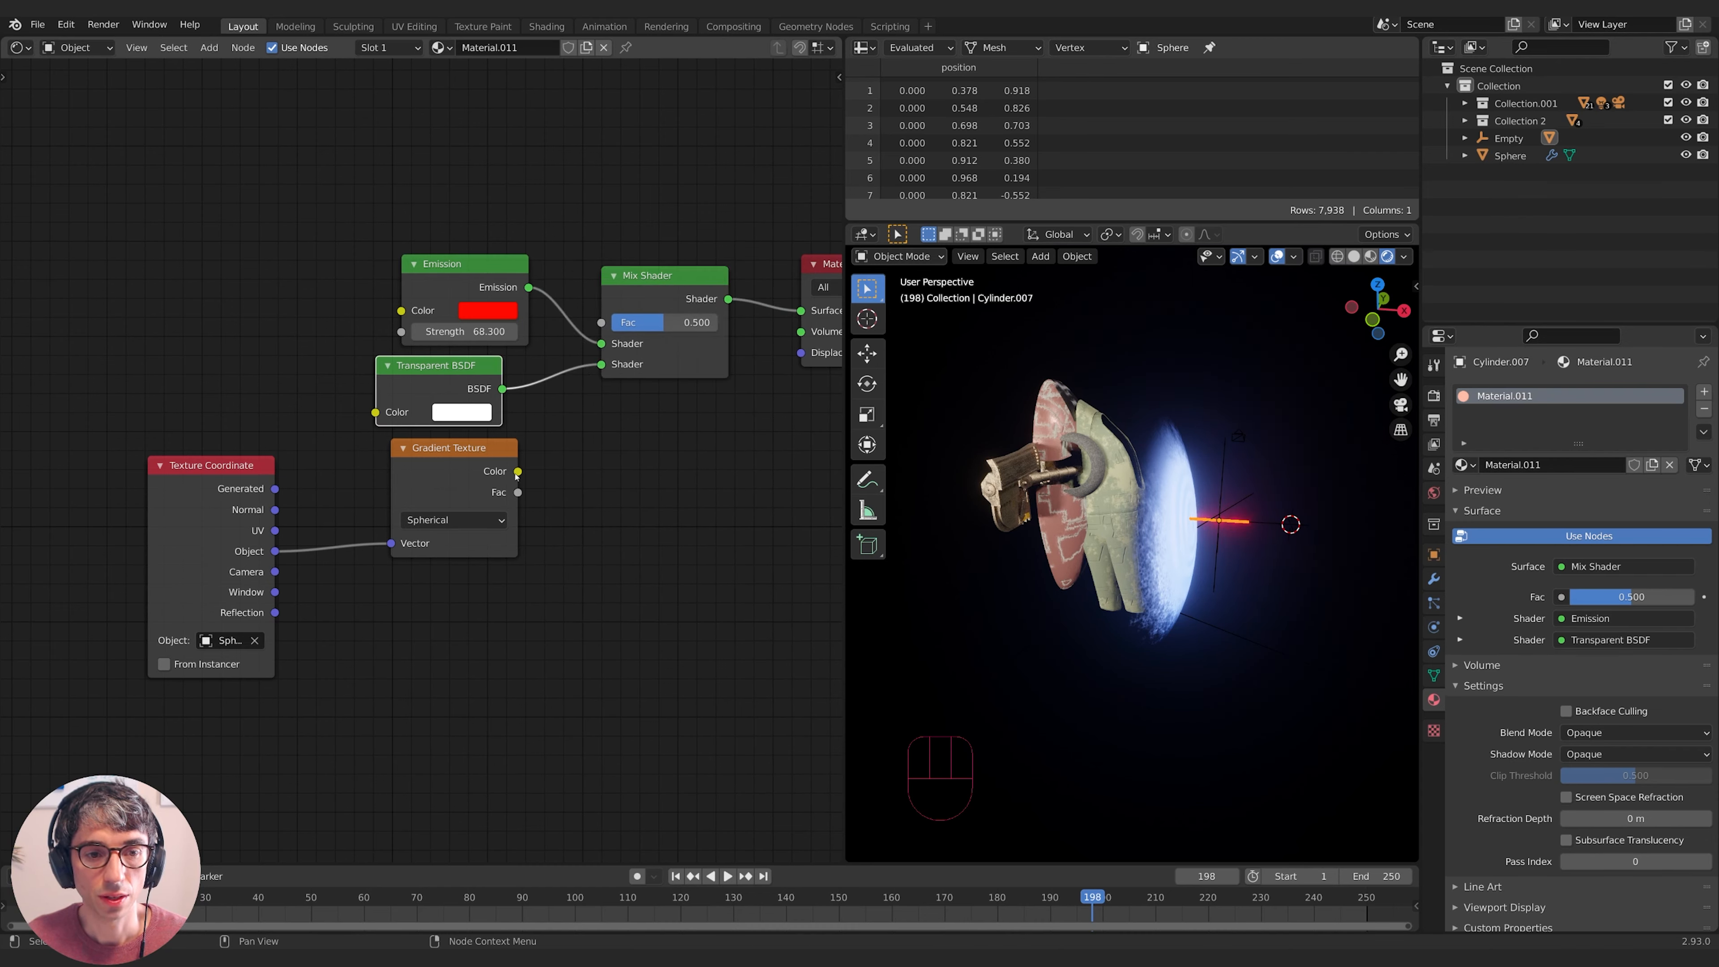
left_click_drag(519, 493, 595, 315)
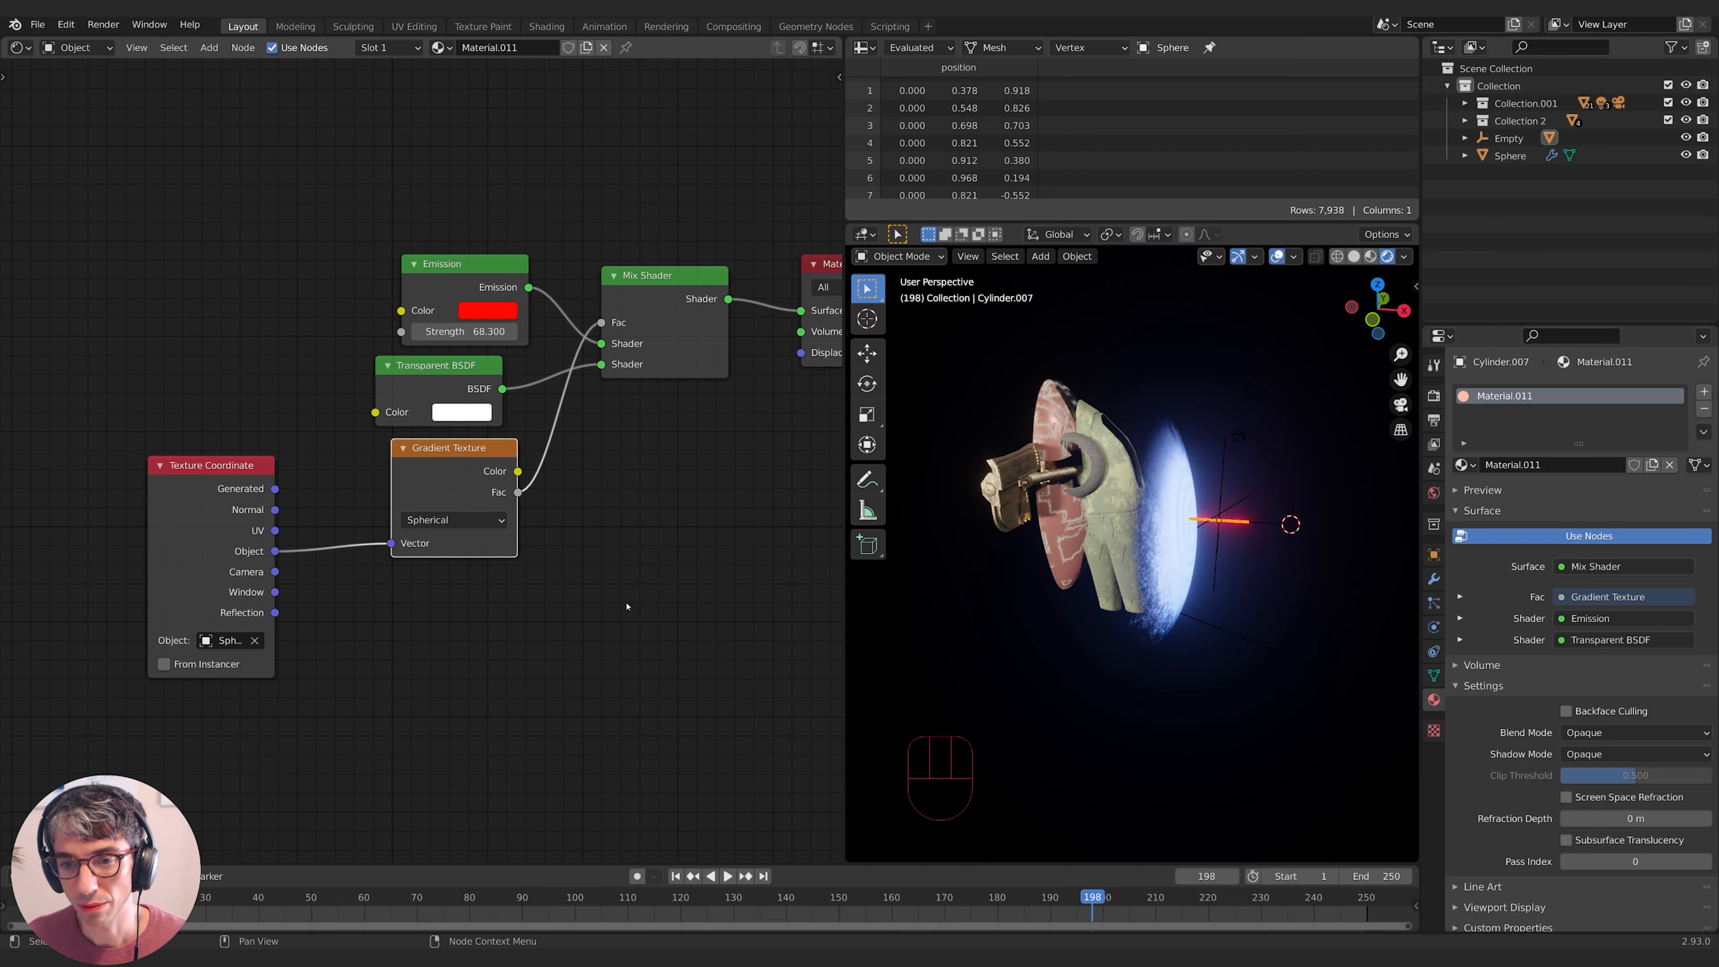
scroll(1193, 571, "up", 5)
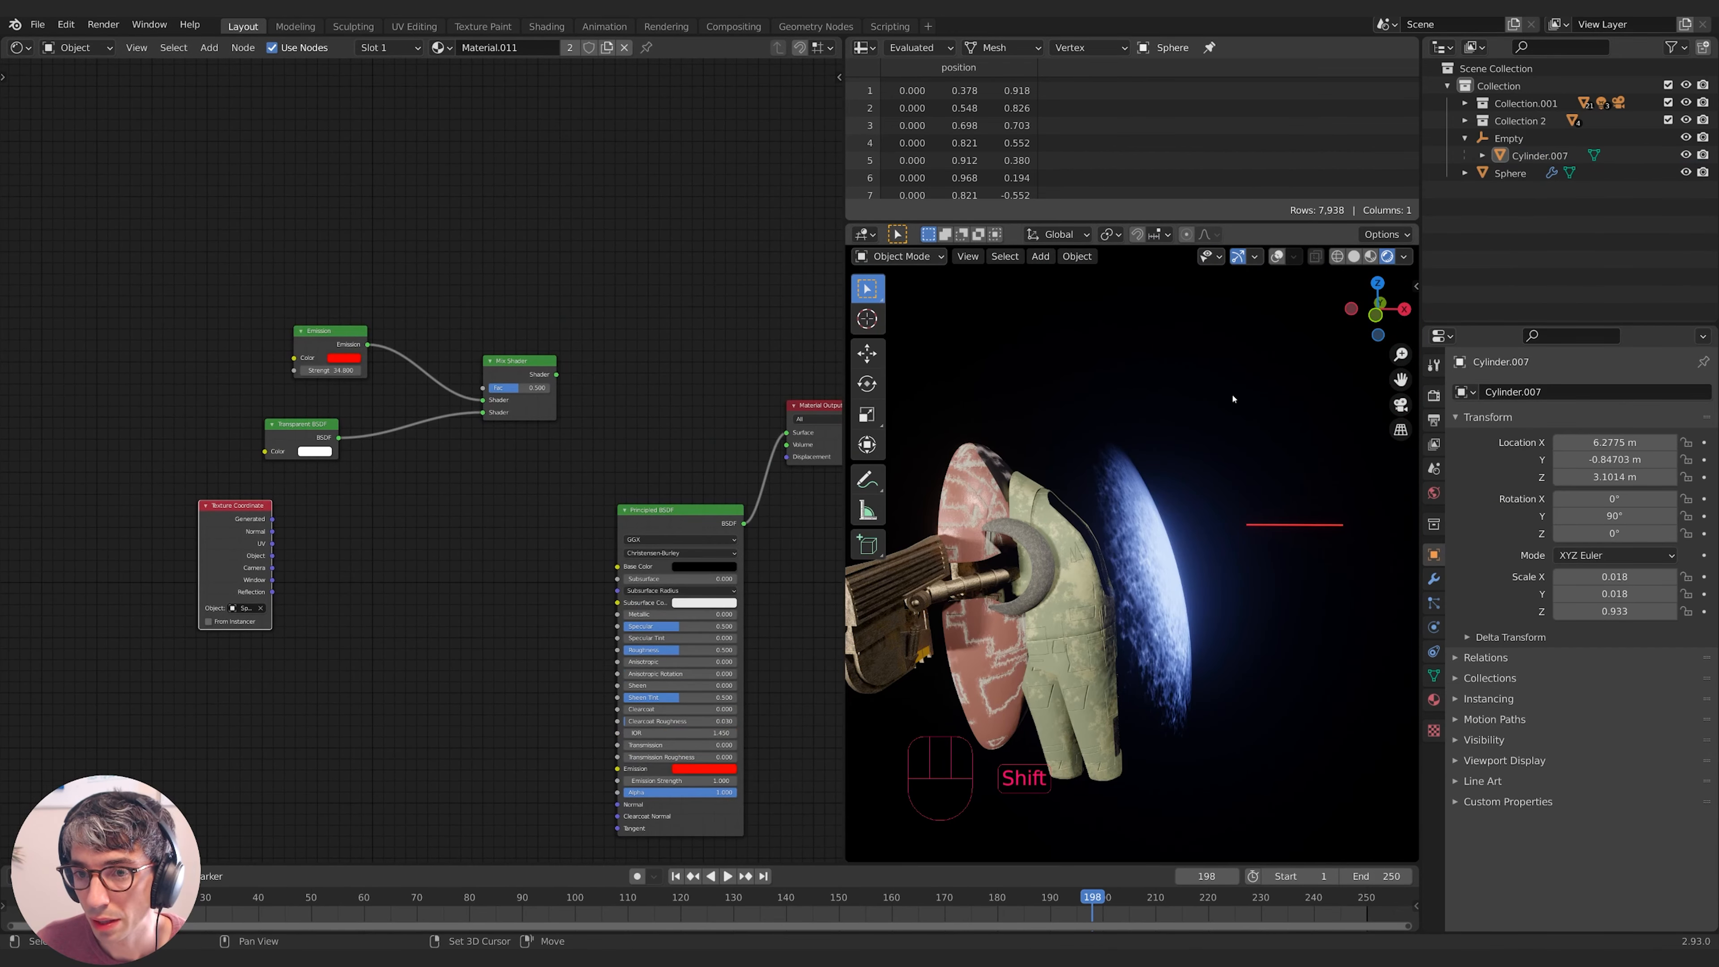
- Add a plane, enlarge it, rotate it 90° on X and move it into place
key("shift+a")
left_click(1272, 396)
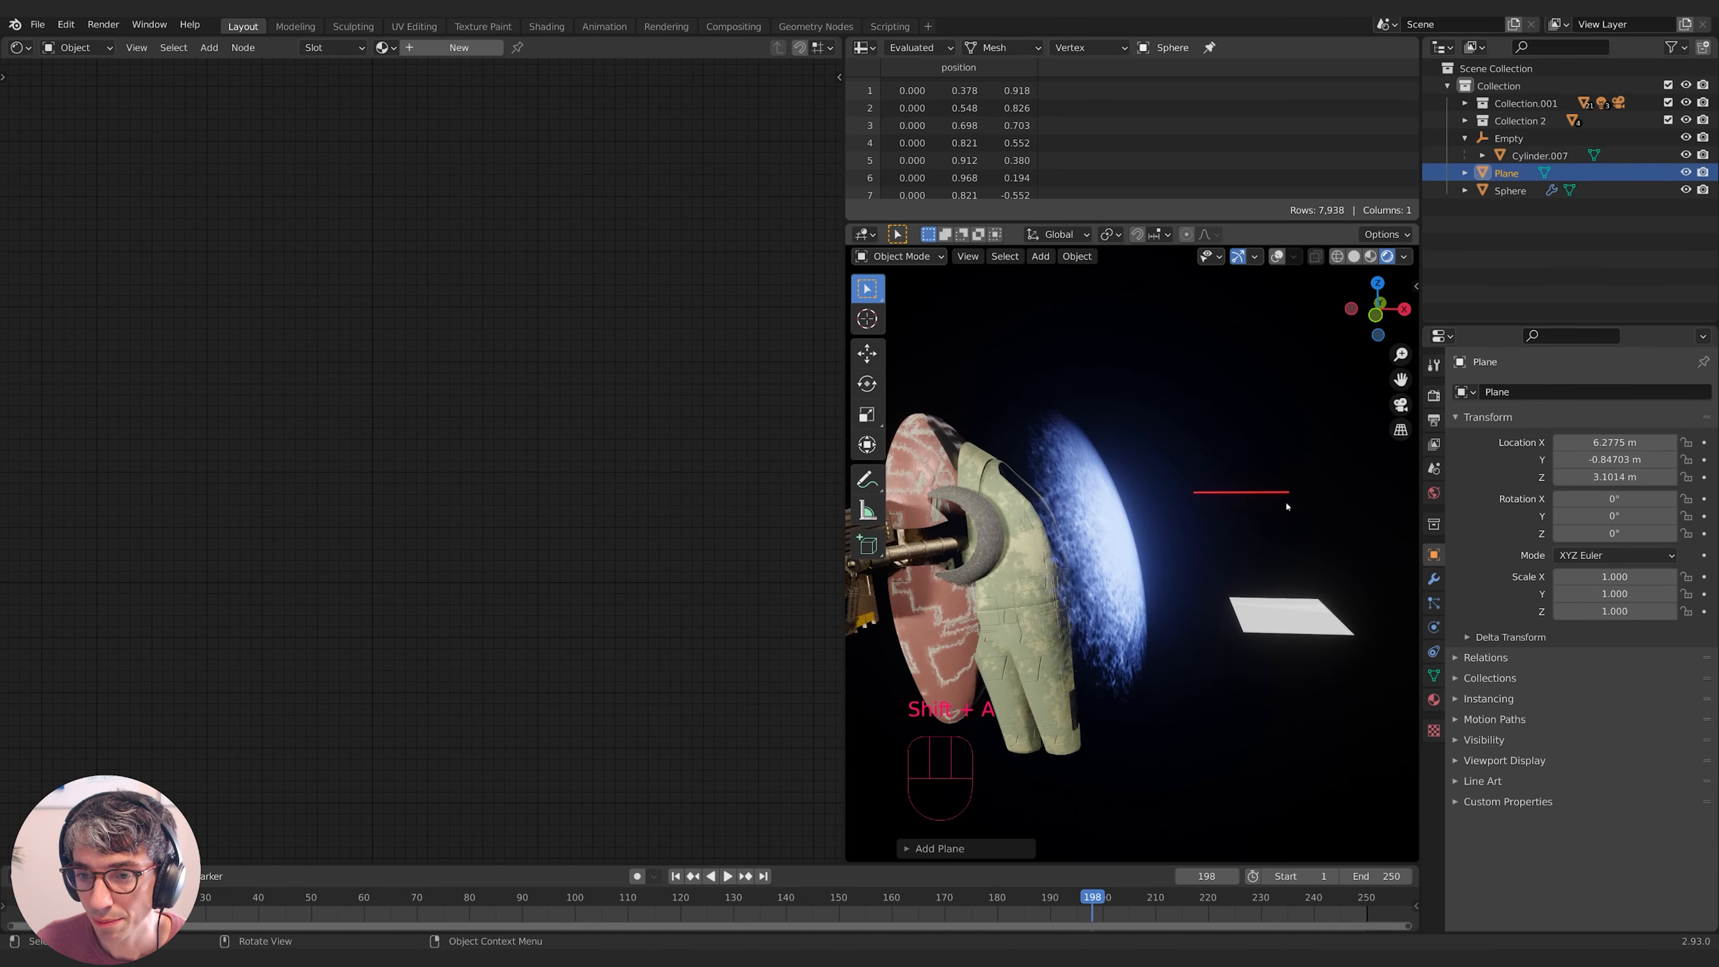
key("s")
left_click(1323, 515)
type("rx90")
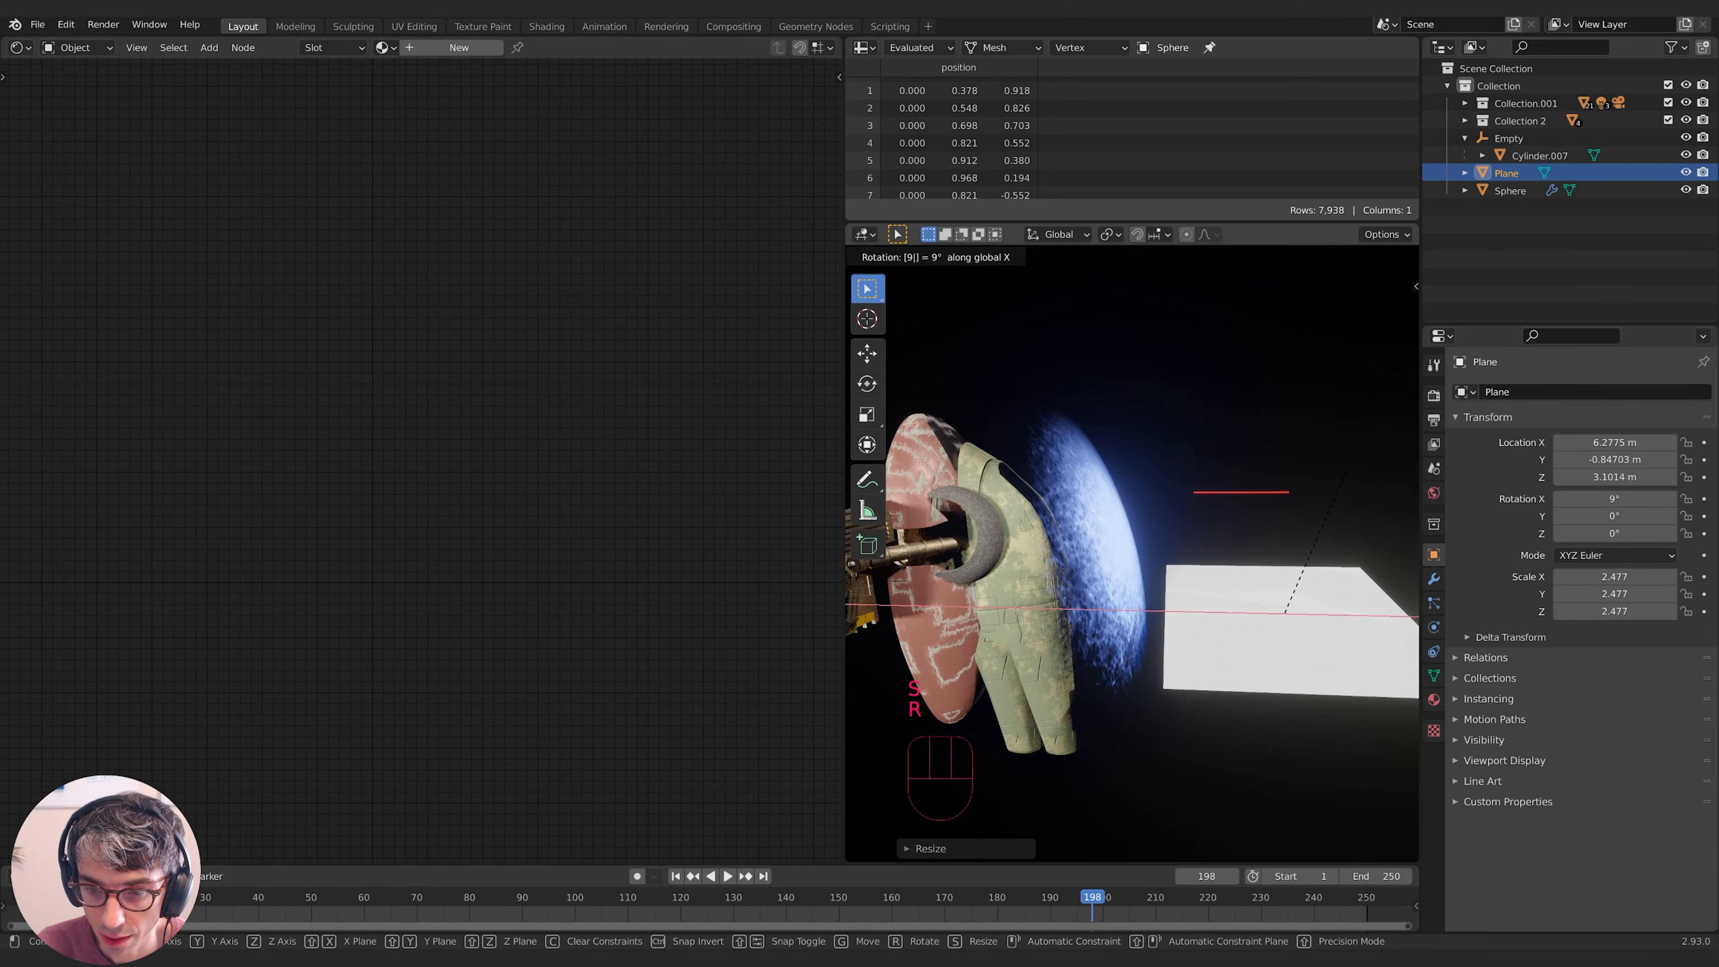
key("Return")
key("g")
left_click(1218, 604)
- Browse existing materials to assign one to the plane
left_click(1433, 700)
left_click(1465, 465)
left_click(1504, 640)
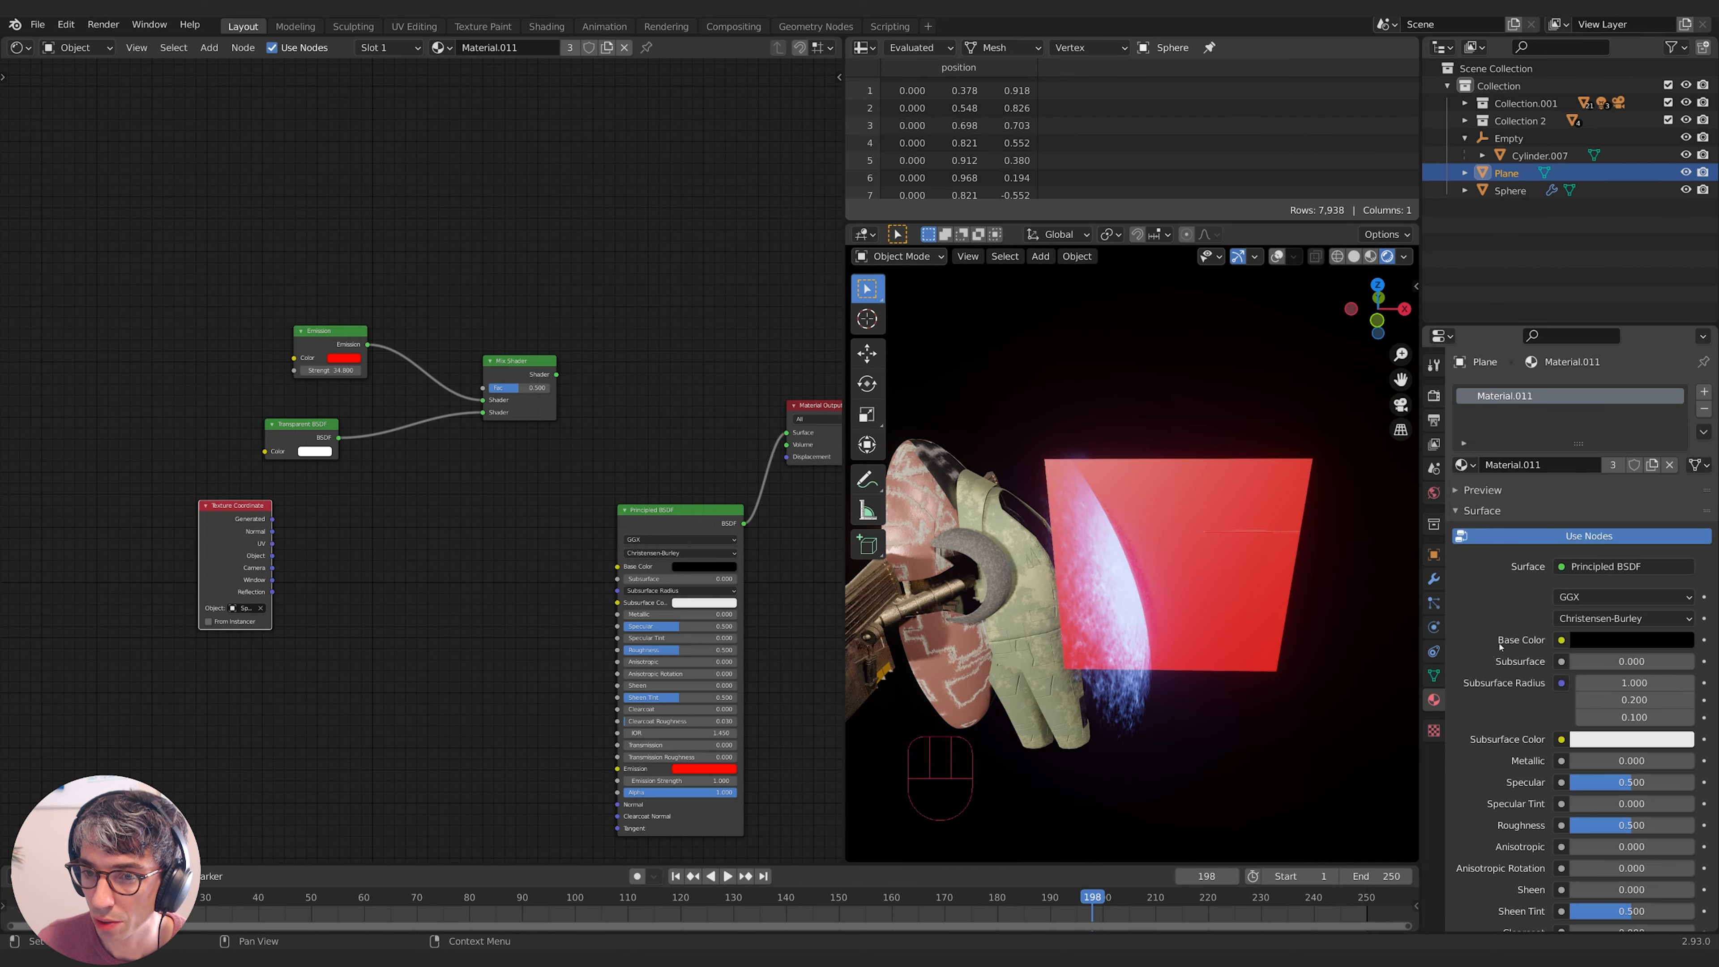
middle_click_drag(1253, 633, 1251, 584)
- Rearrange the Texture Coordinate and Gradient Texture nodes and orbit to inspect the plane
middle_click_drag(480, 532, 504, 512)
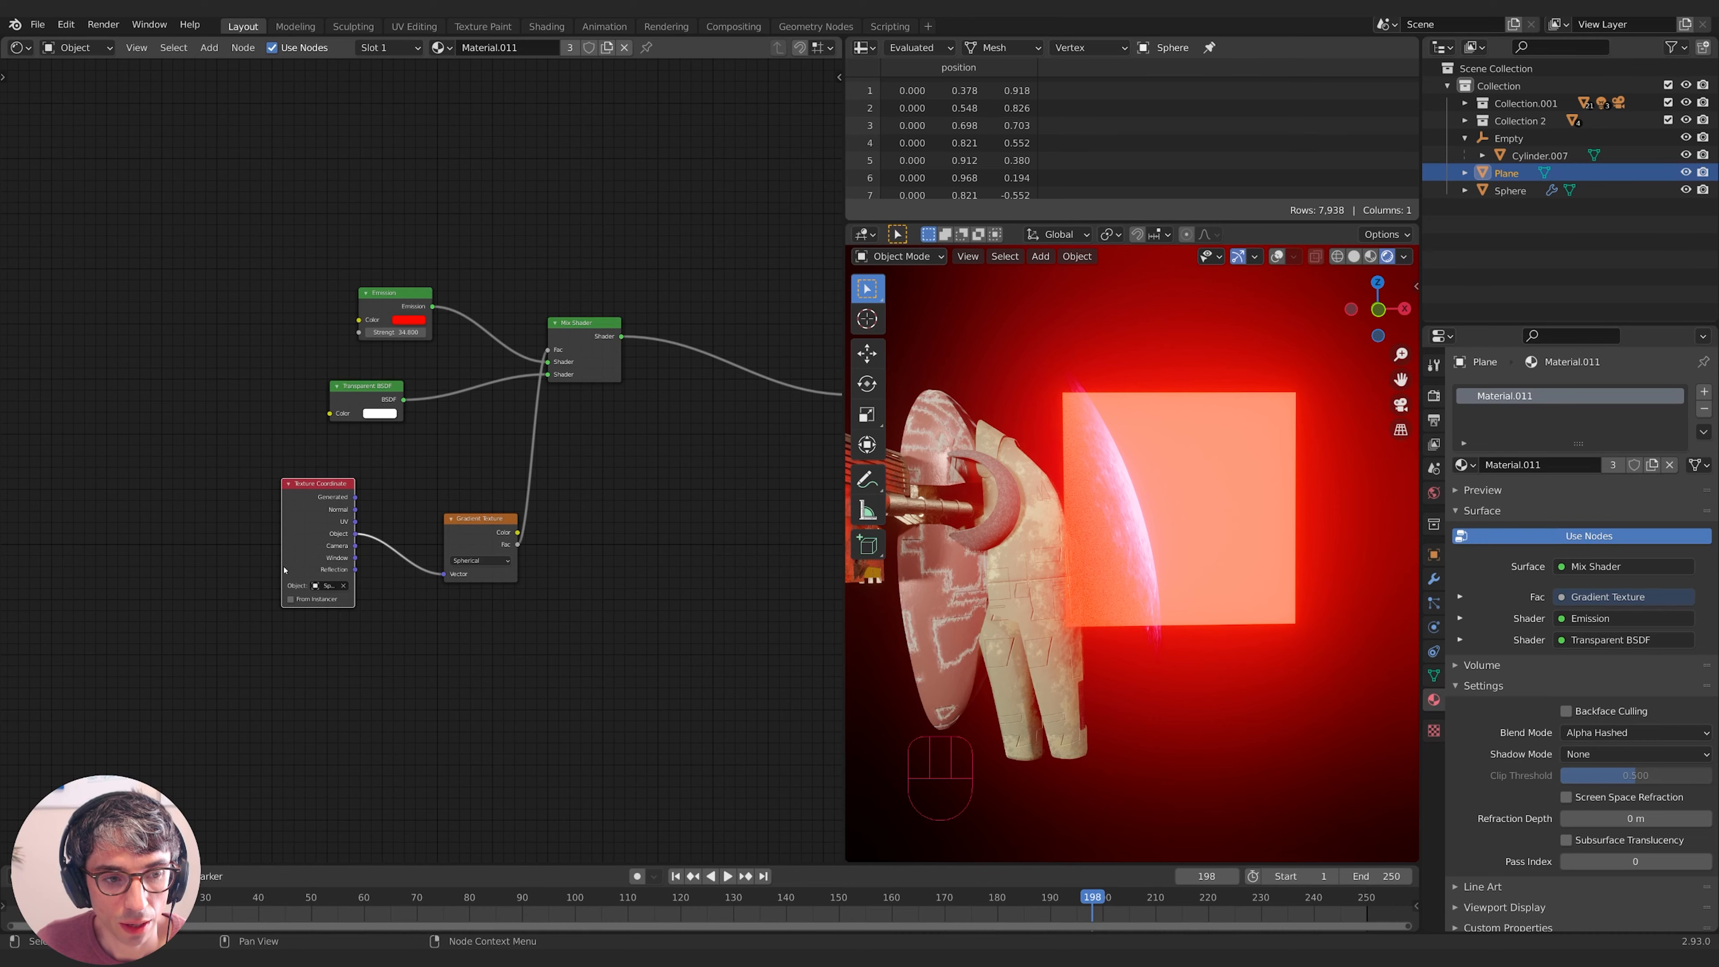
left_click_drag(283, 571, 222, 571)
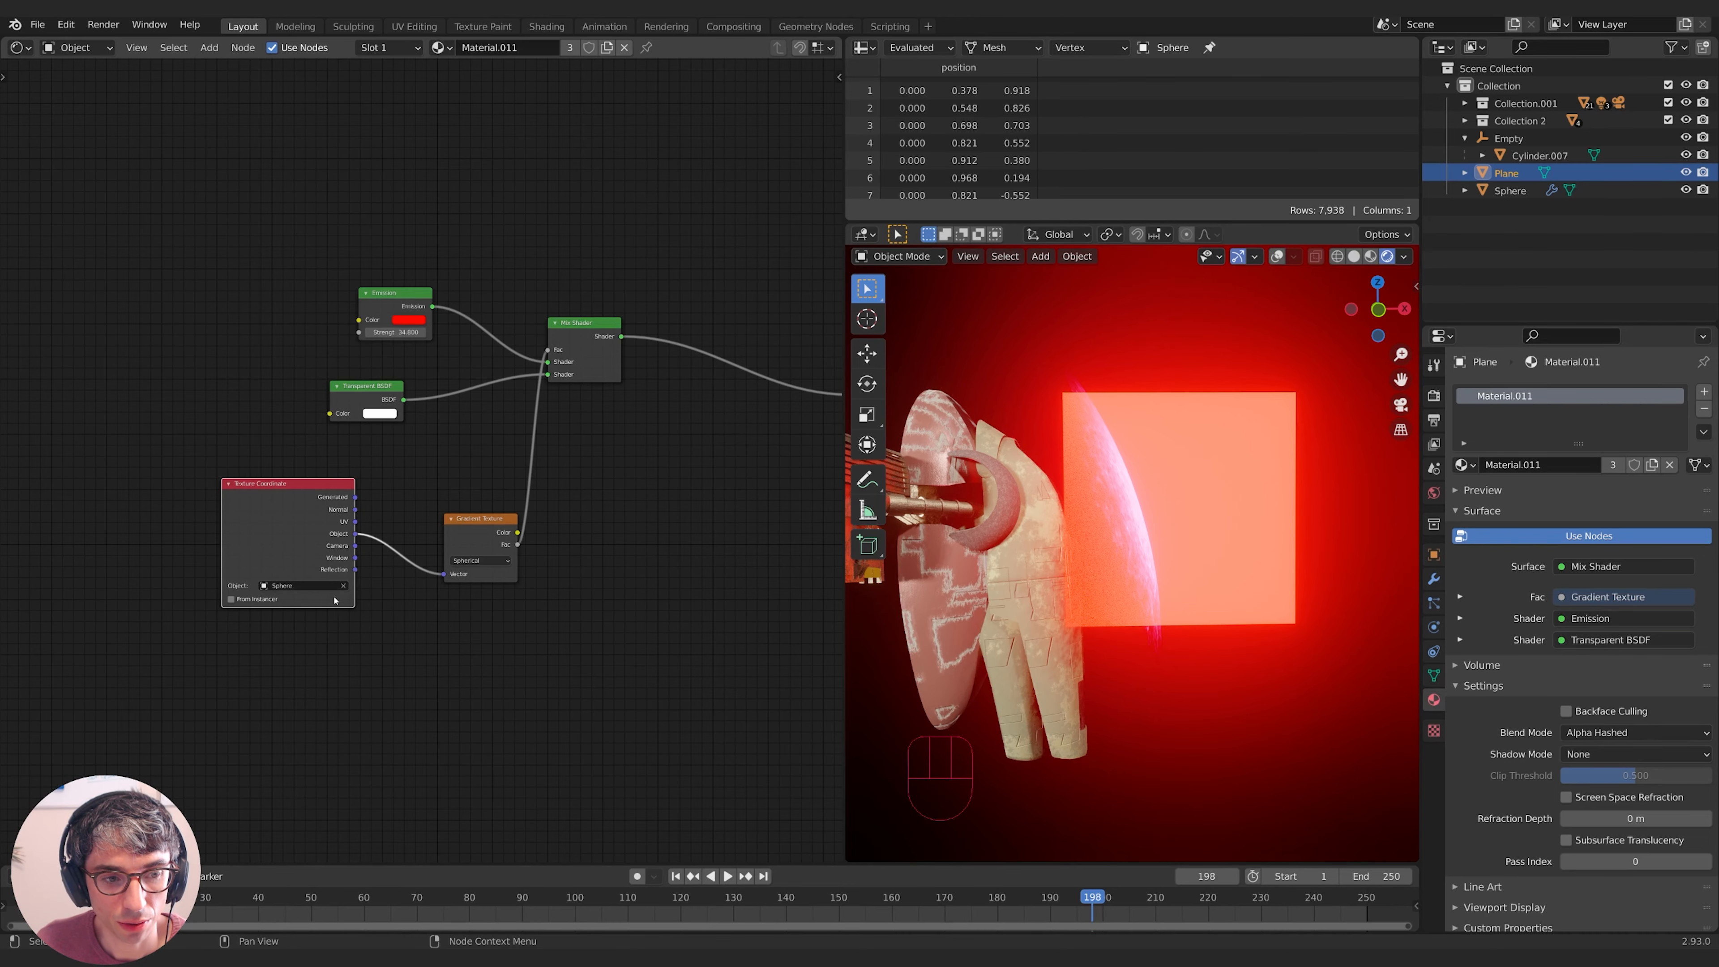
middle_click_drag(333, 601, 331, 608)
left_click_drag(457, 558, 421, 532)
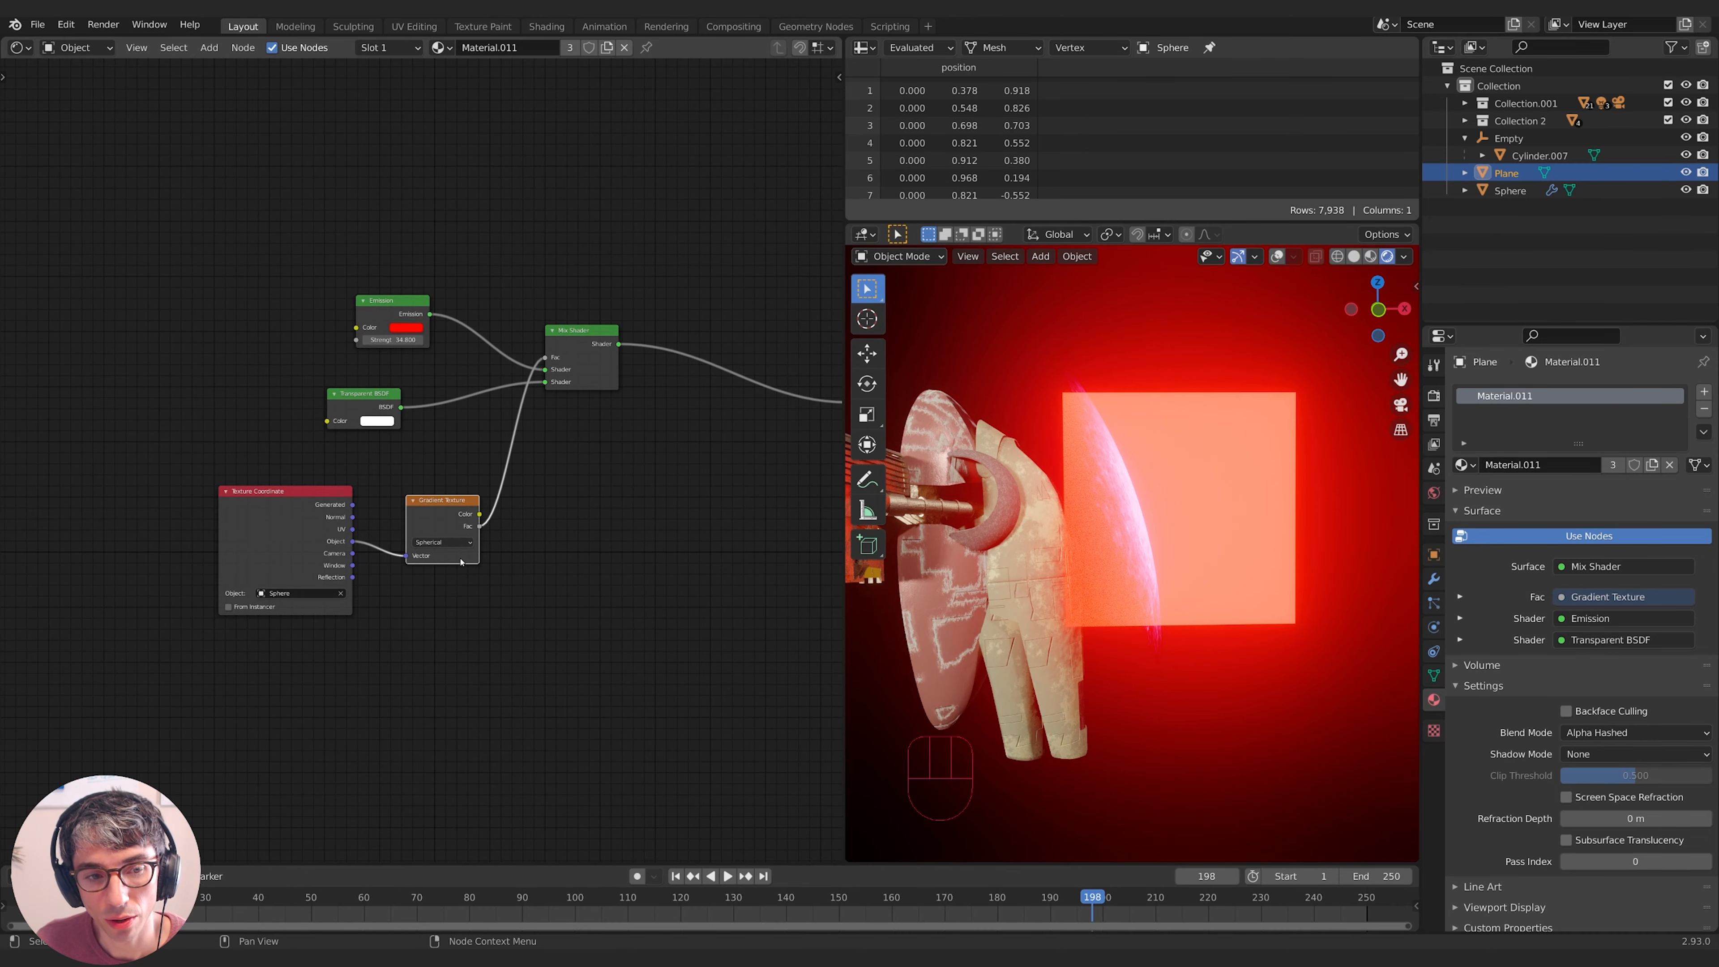
middle_click_drag(536, 544, 461, 585)
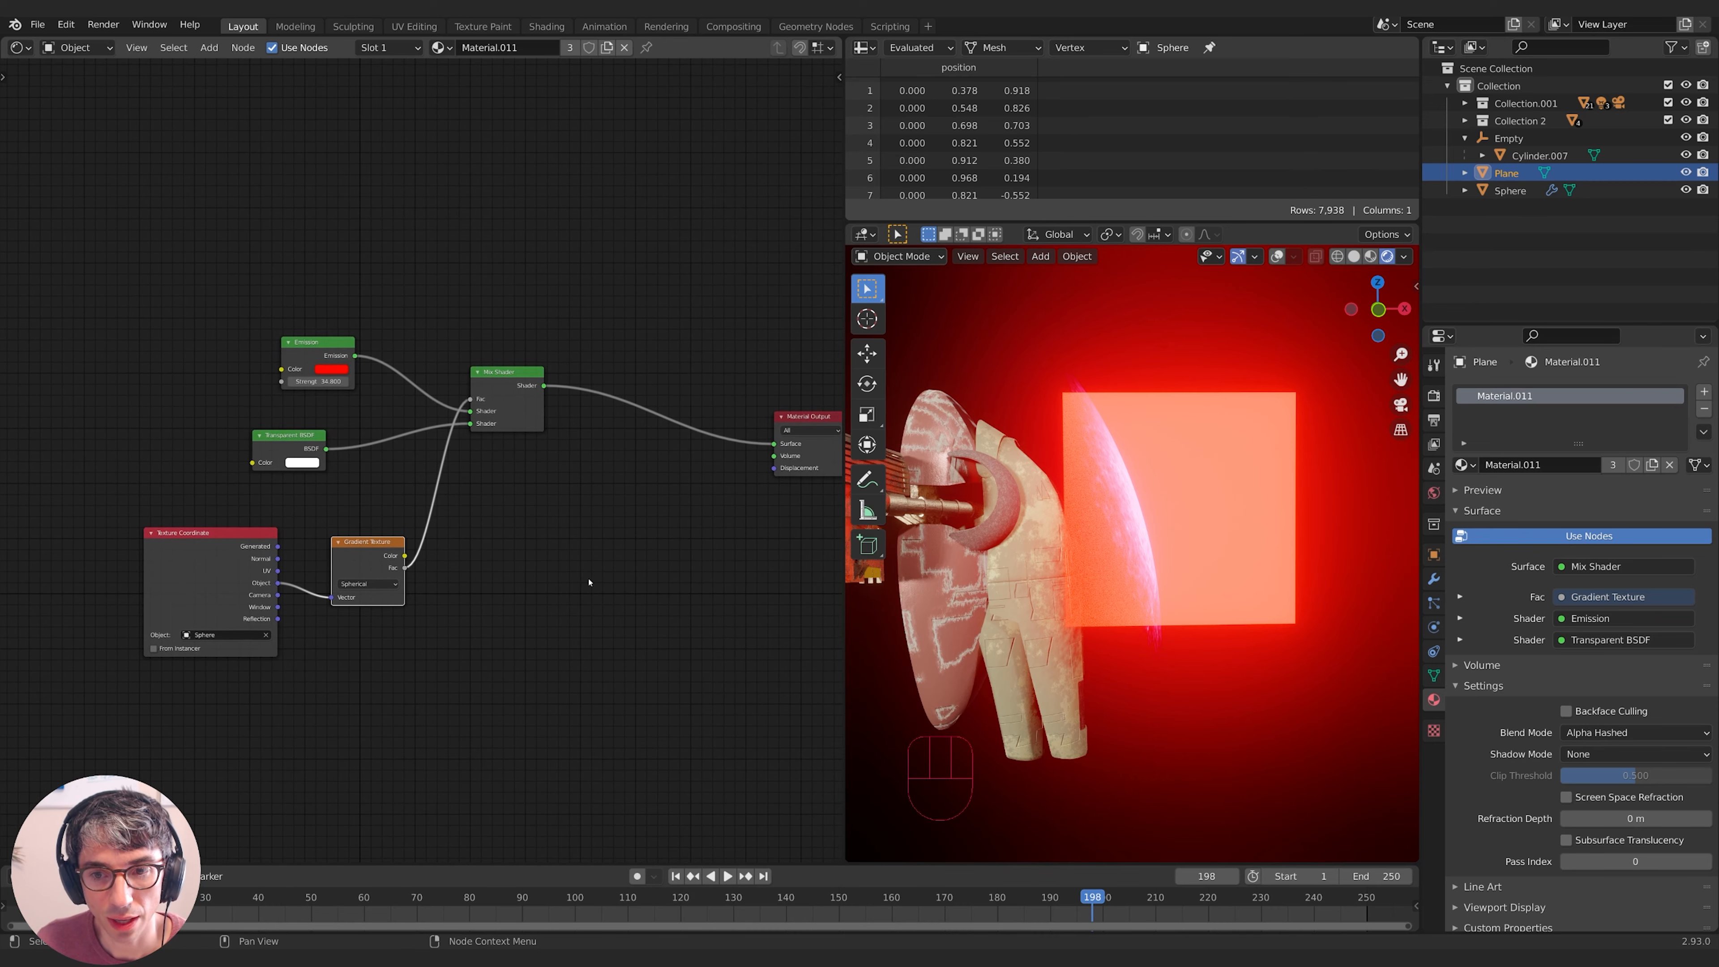
middle_click_drag(589, 583, 595, 555)
middle_click_drag(1191, 541, 1110, 628)
middle_click_drag(1331, 512, 1311, 500)
middle_click_drag(491, 545, 524, 531)
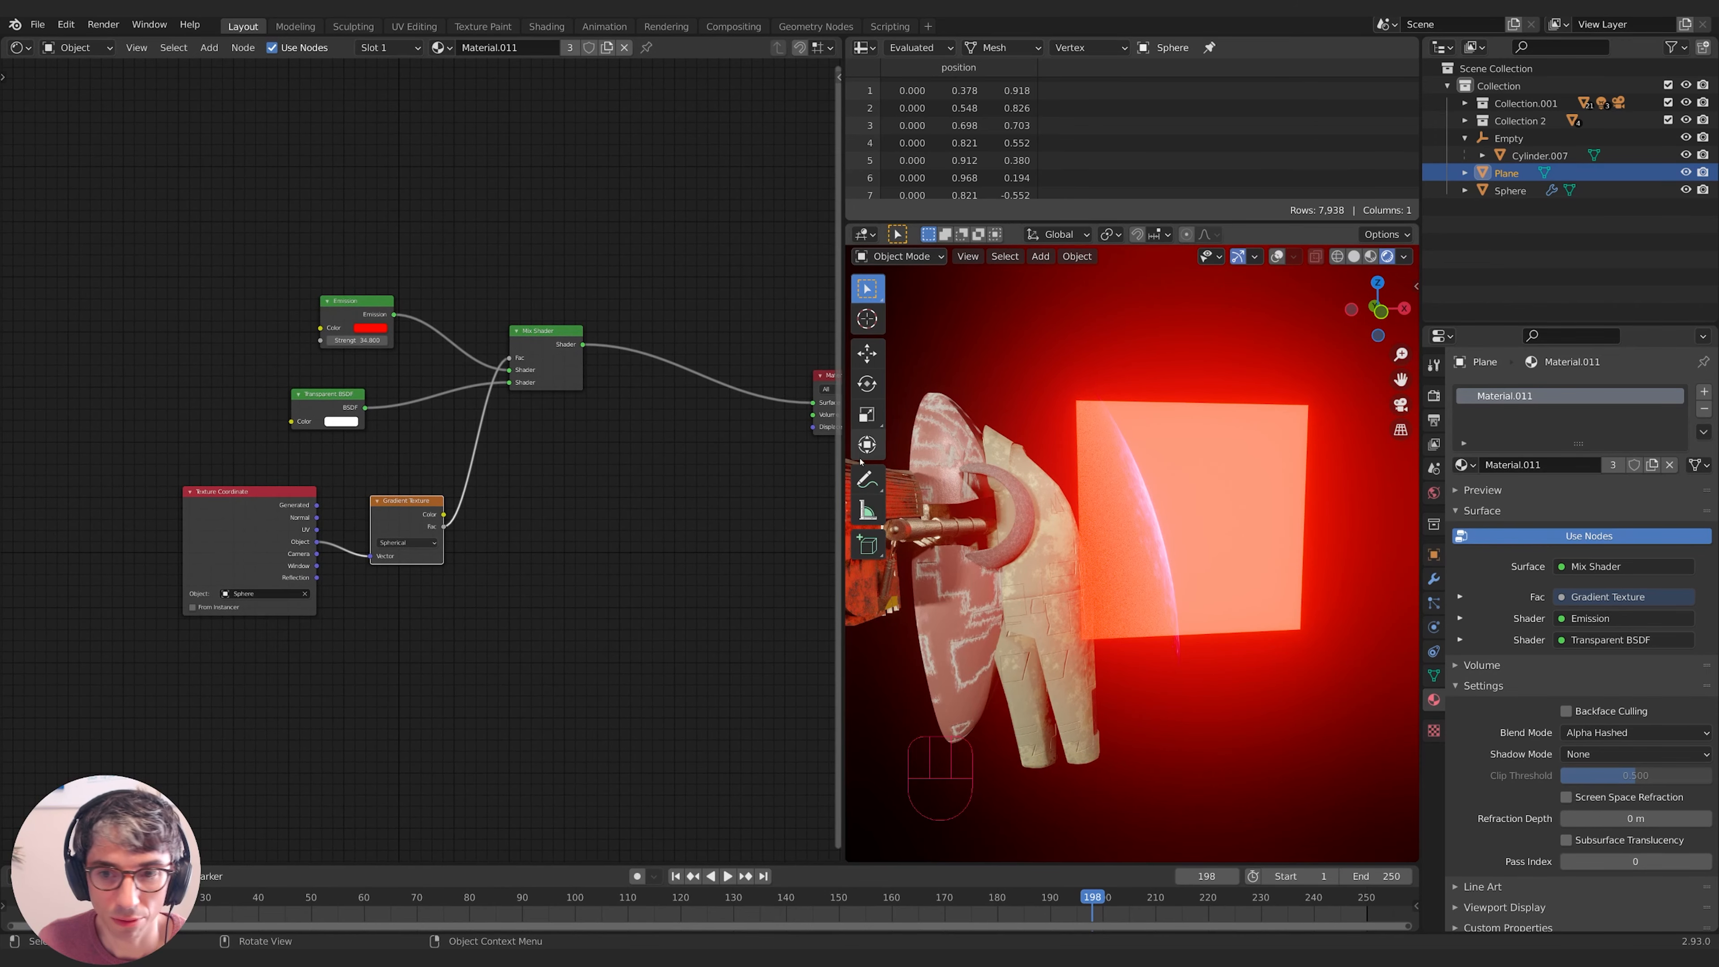
- Insert a Map Range node on the link between the Gradient and the Mix
key("shift+a")
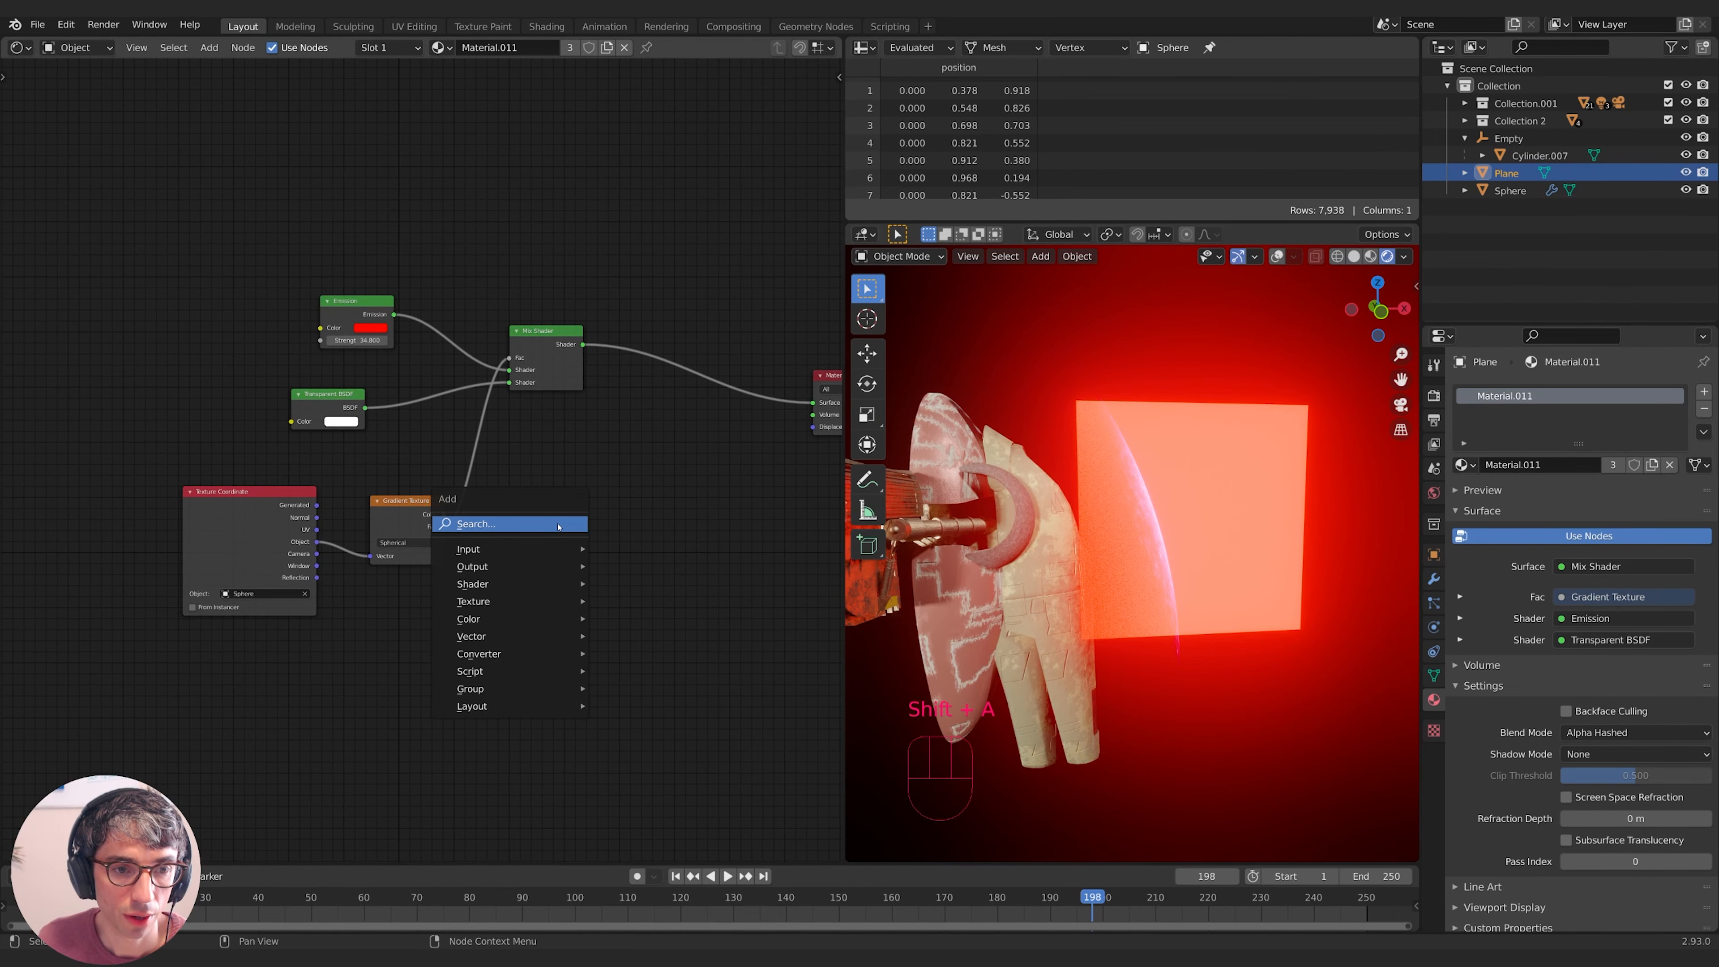
left_click(559, 523)
type("map")
key("Down")
key("Down")
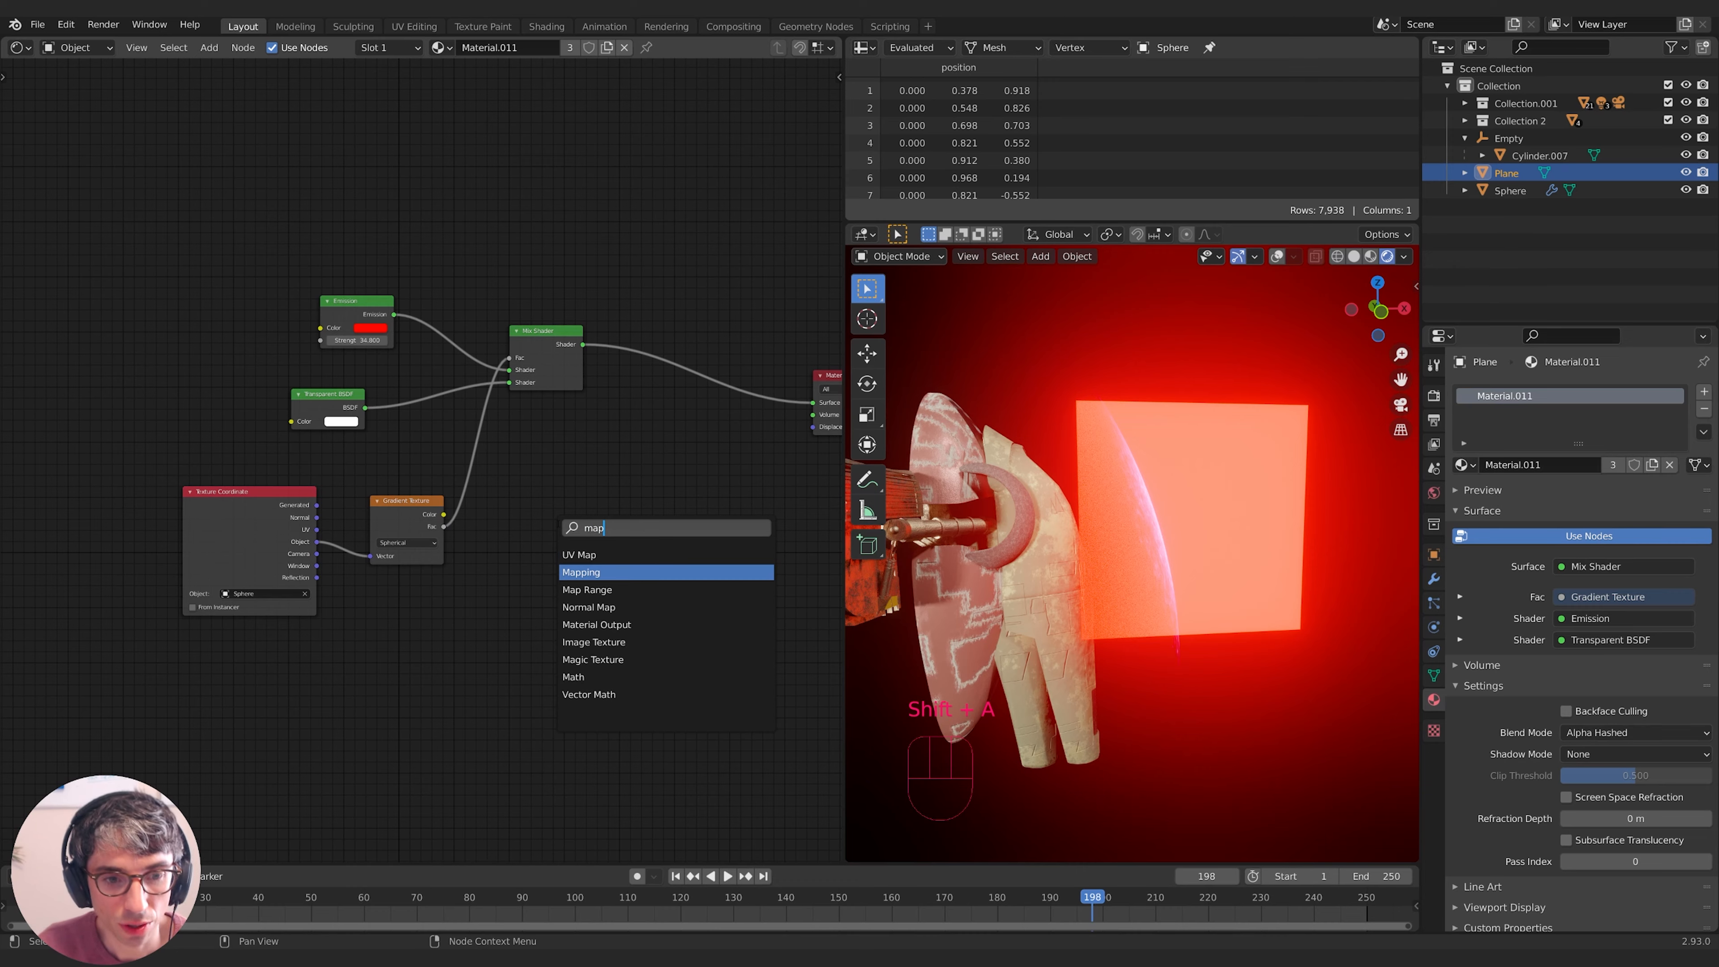
key("Return")
left_click(525, 501)
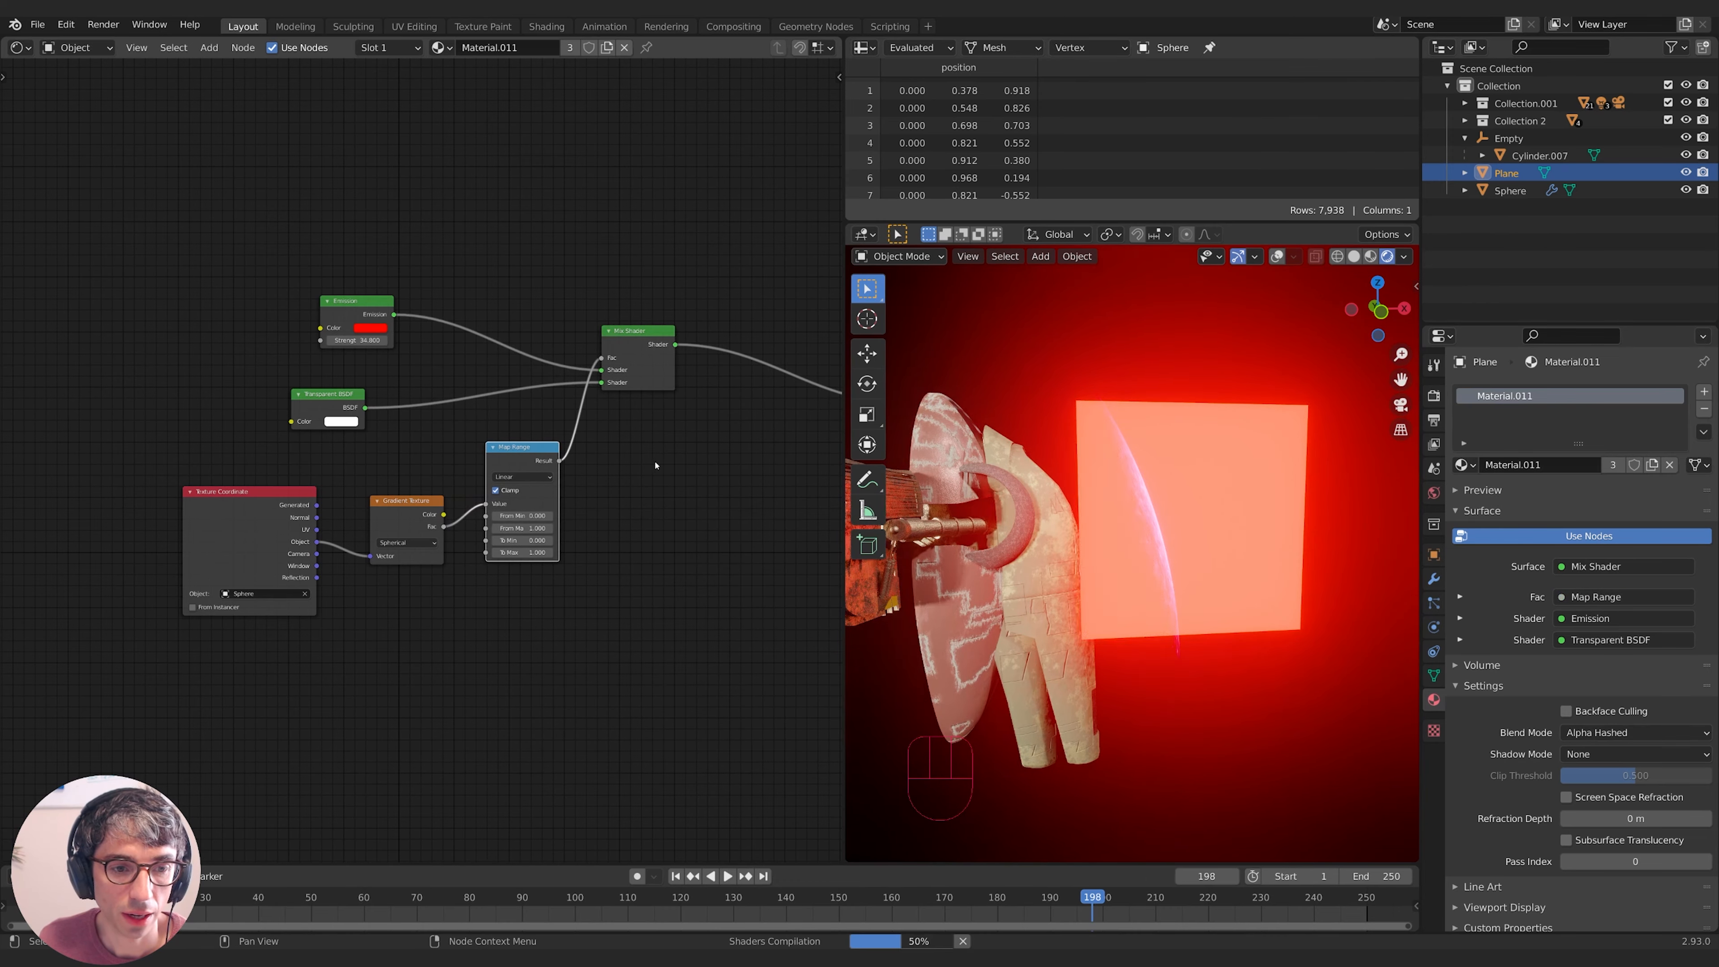
- Raise the Map Range To Max to 42.600 and align the Transparent BSDF node with the mix
middle_click_drag(654, 487, 655, 485)
middle_click_drag(591, 569, 604, 563)
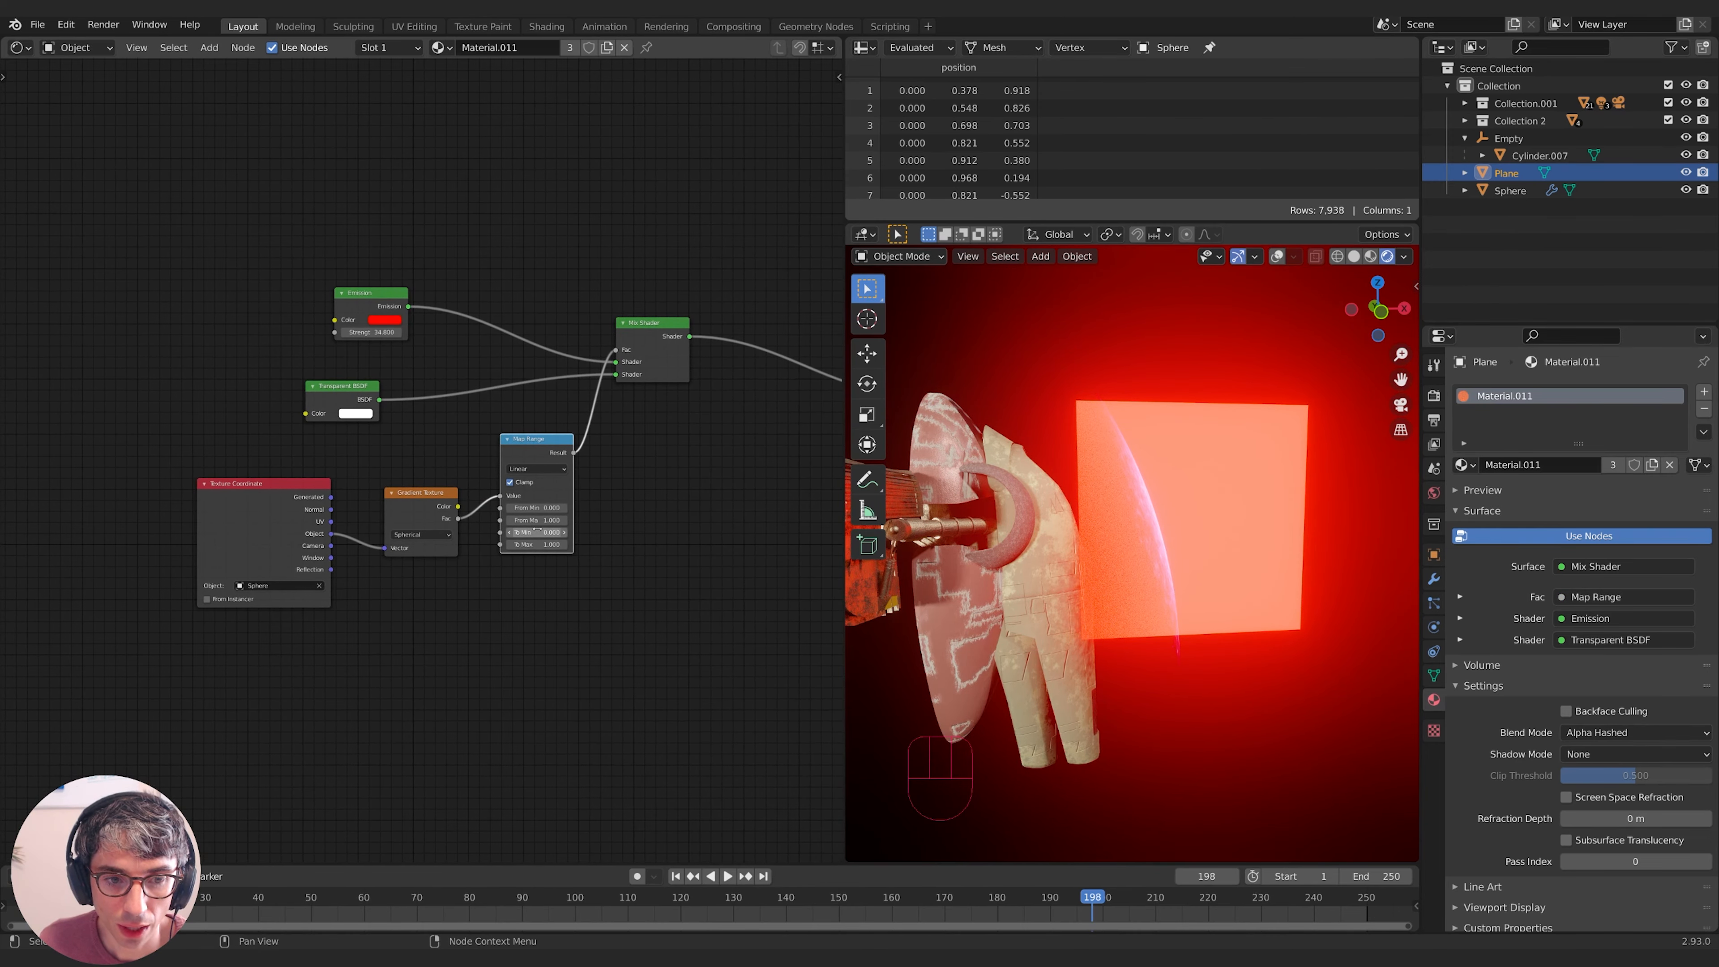
left_click_drag(538, 544, 710, 544)
left_click_drag(537, 544, 714, 544)
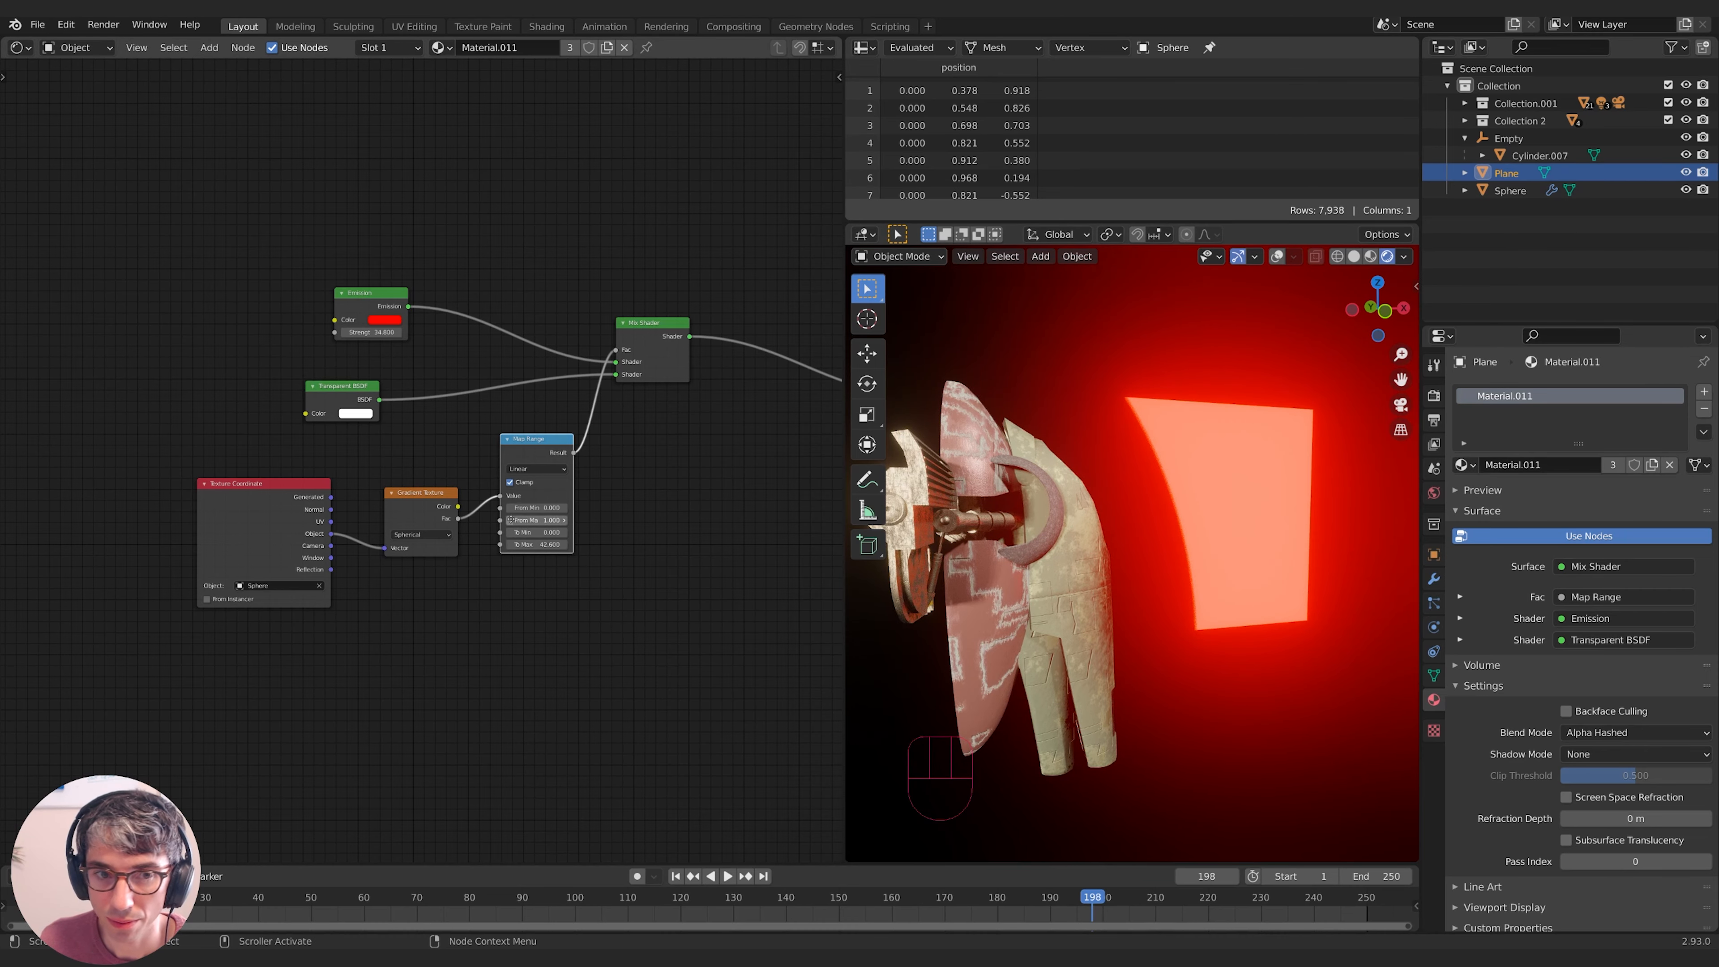
middle_click_drag(352, 375, 347, 388)
left_click_drag(348, 388, 358, 363)
middle_click_drag(358, 364, 322, 375)
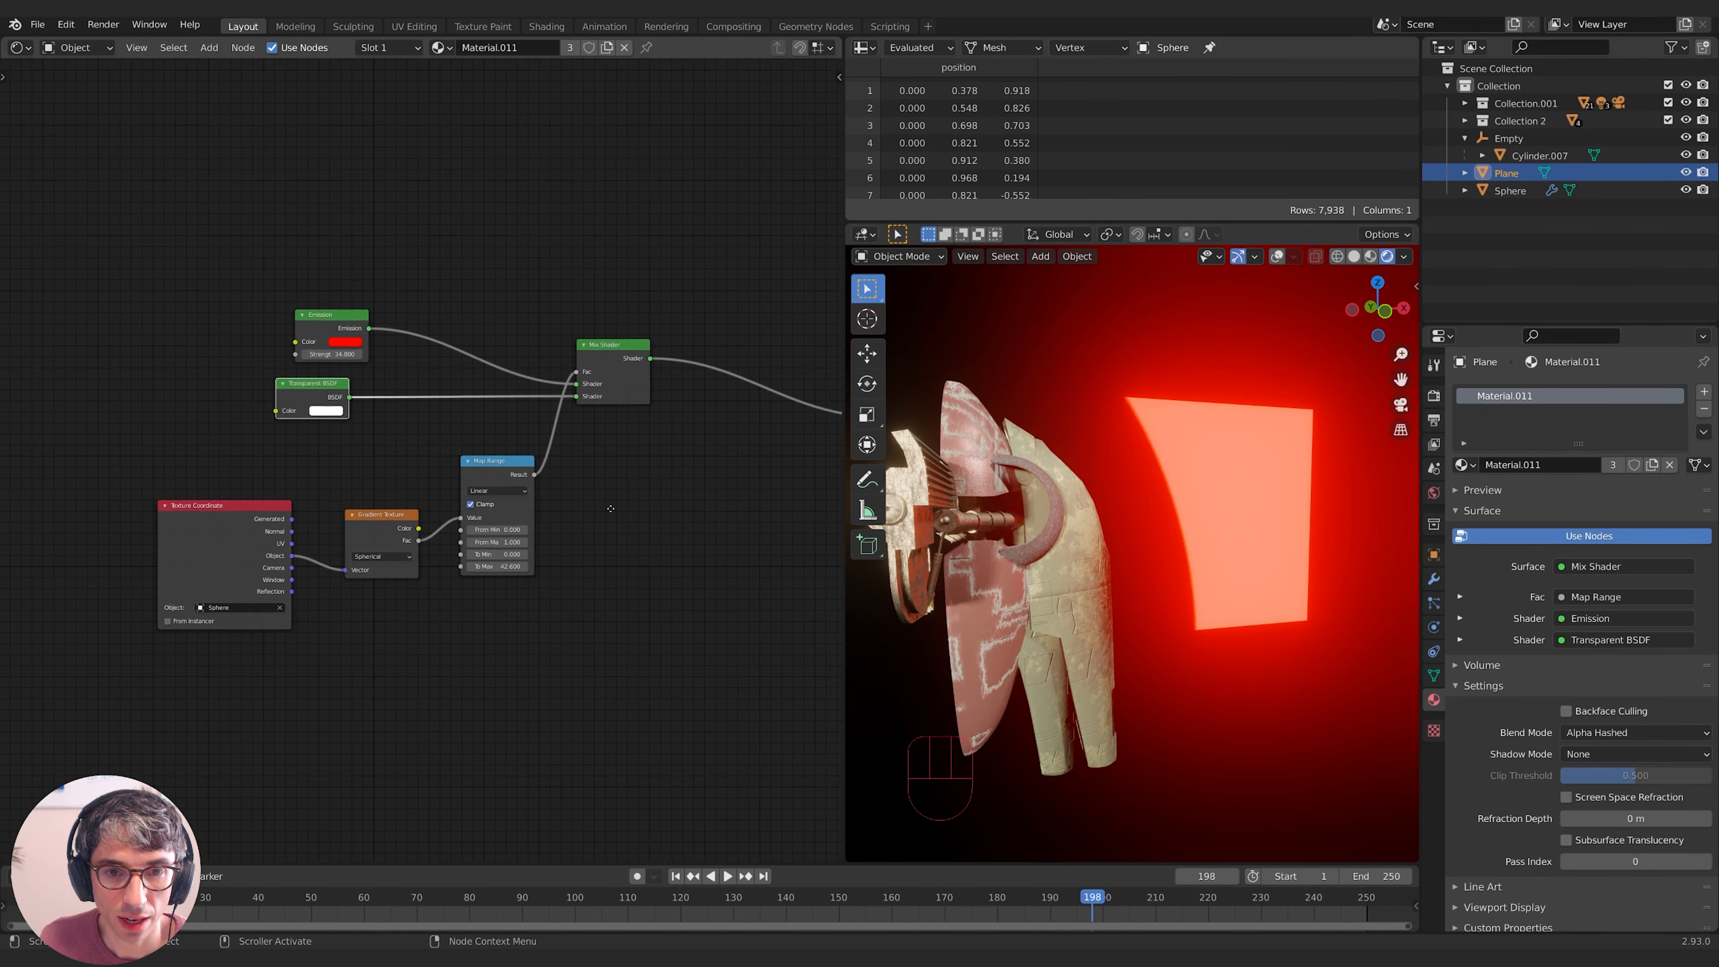
- Keep the material's blend mode on Alpha Hashed, then select the test Plane
left_click(832, 76)
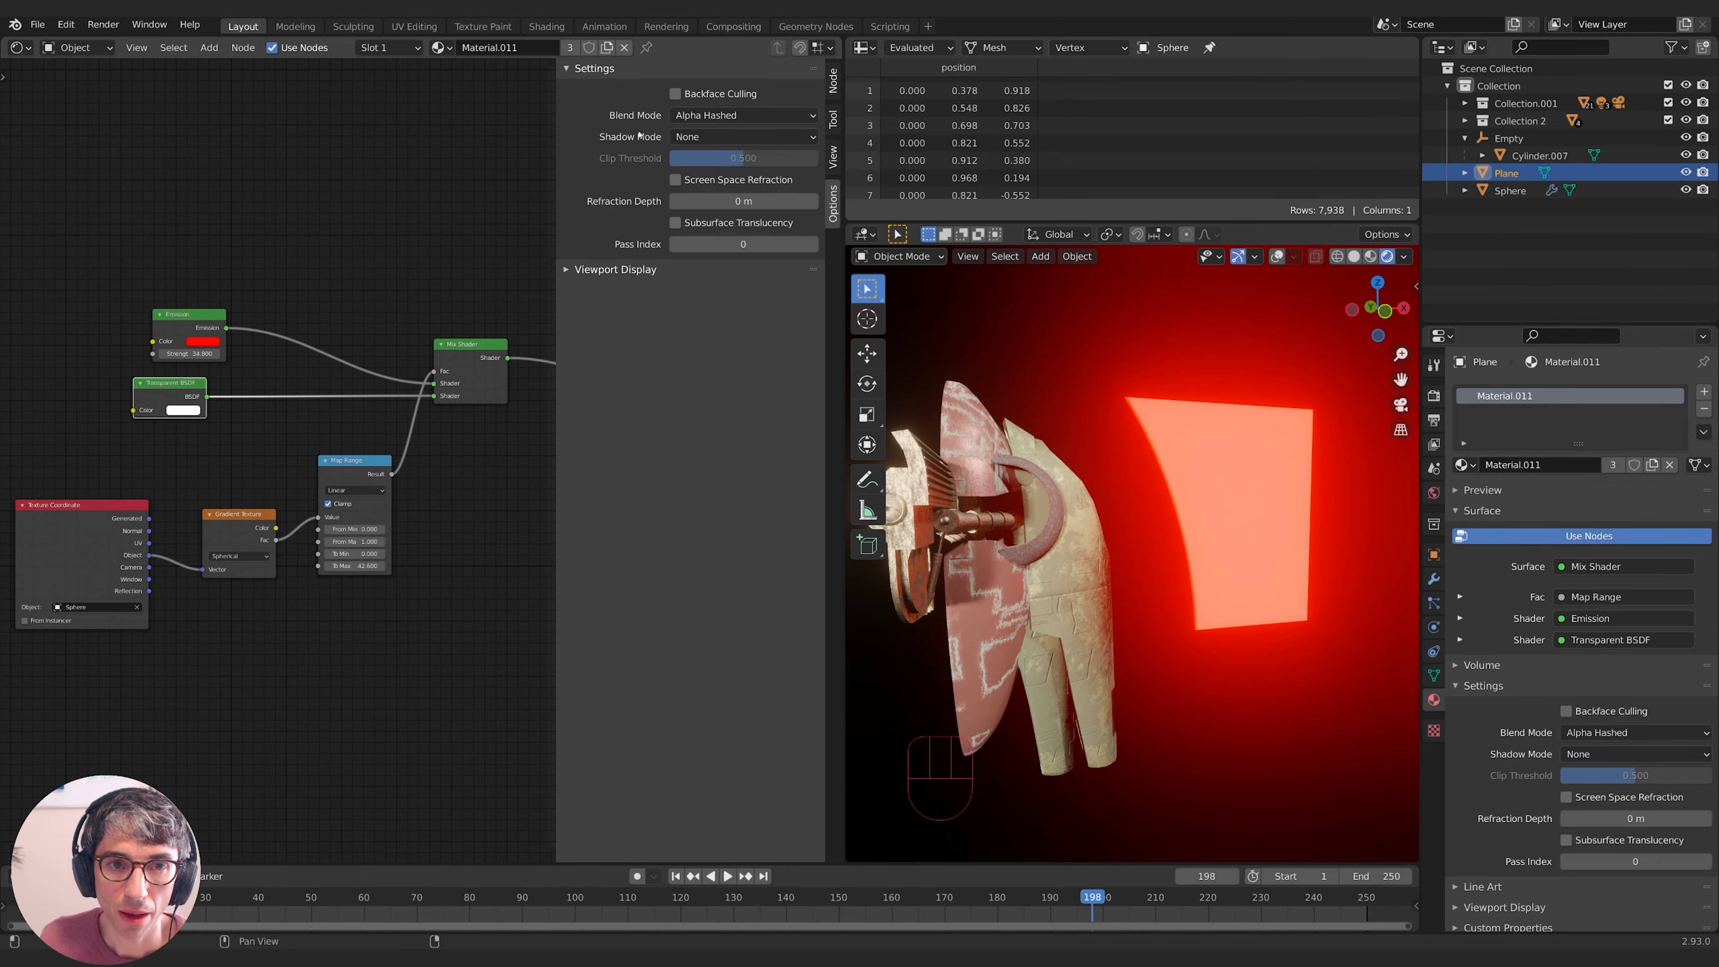
left_click(758, 117)
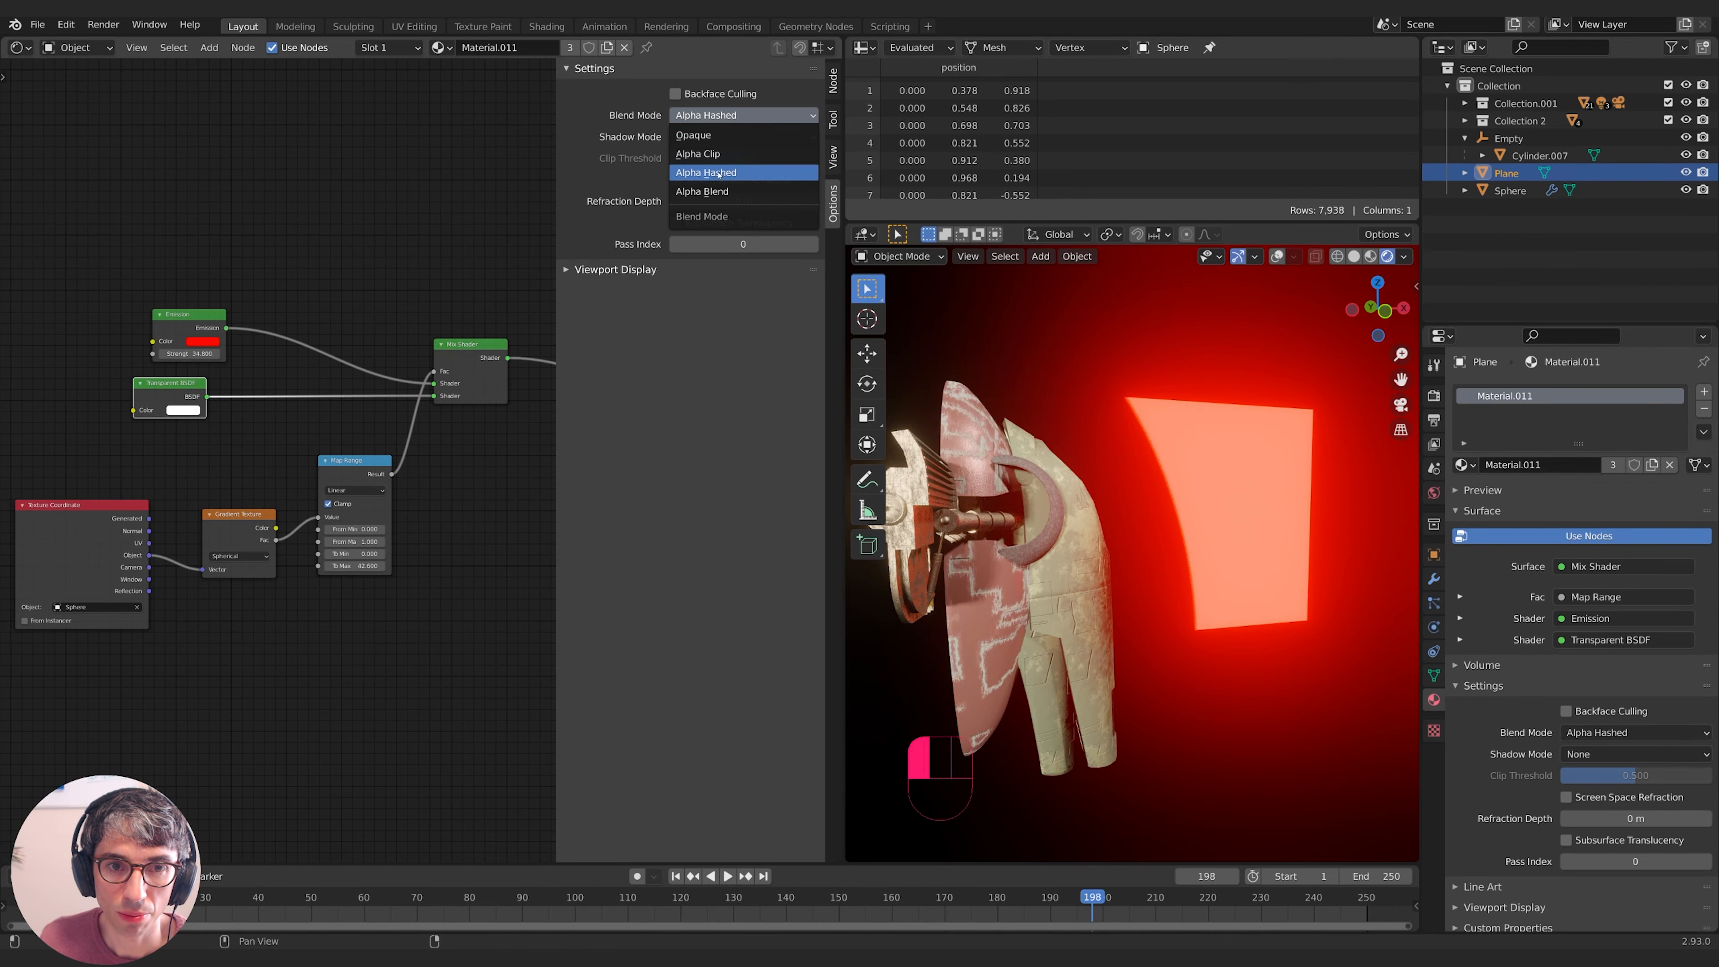
left_click(687, 168)
key("n")
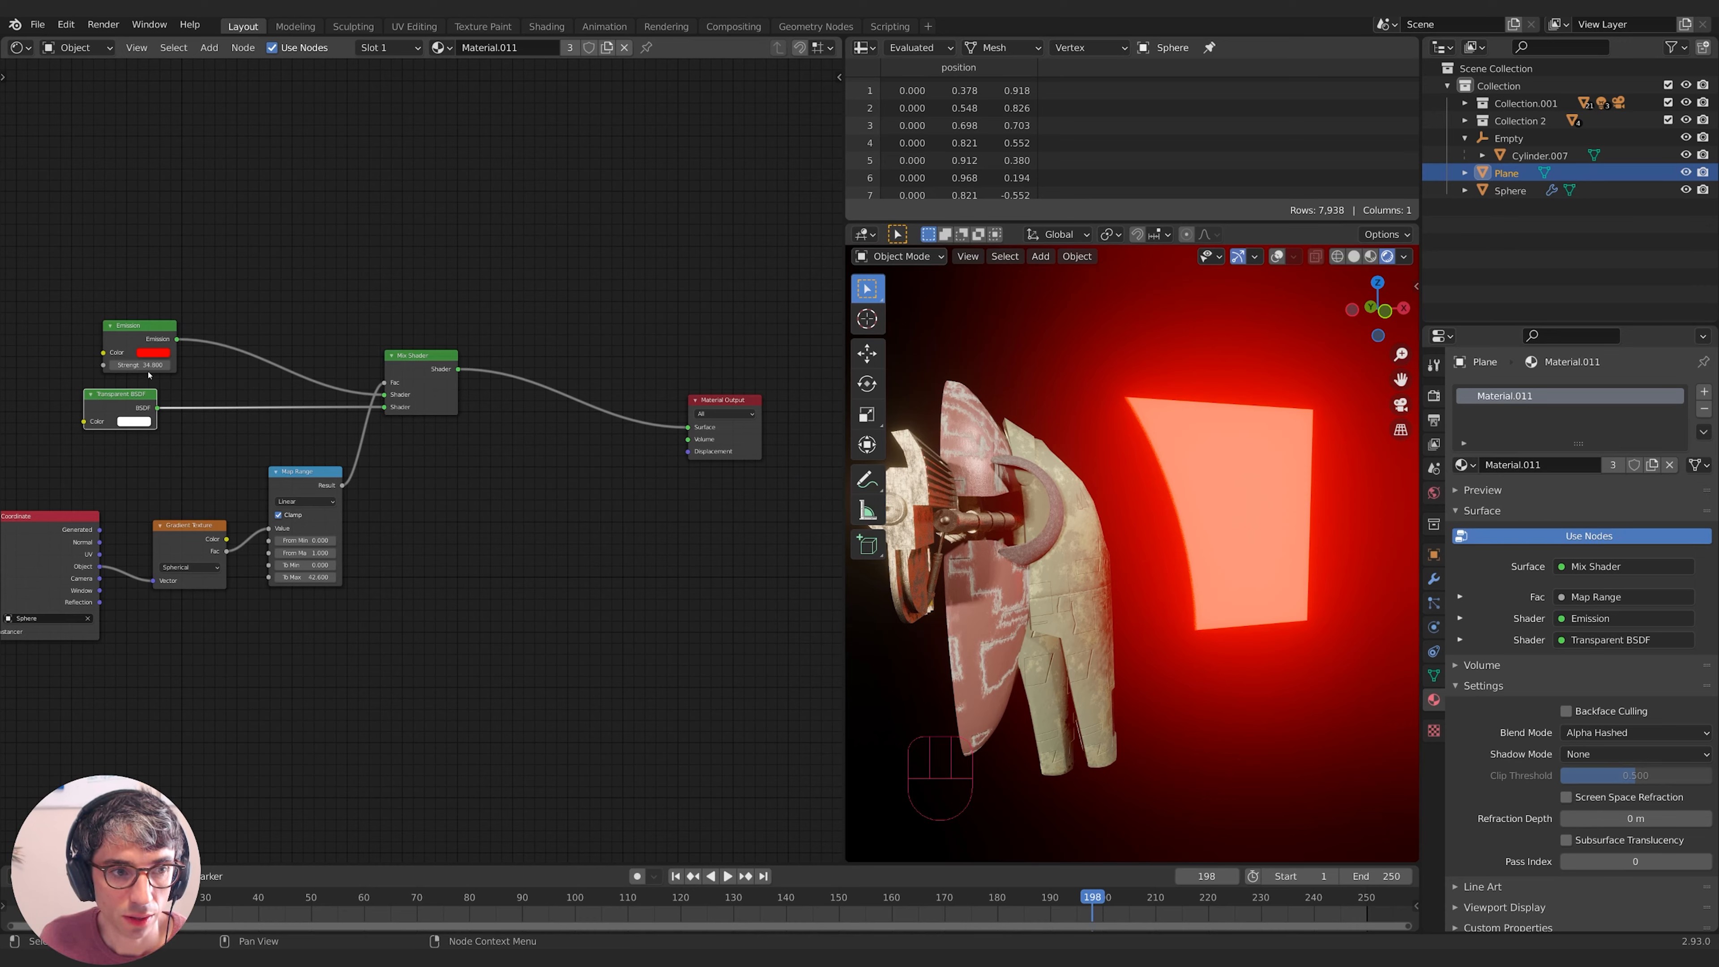
left_click(1506, 175)
- Delete the Plane, then move the laser's Empty along the X axis
key("x")
left_click(1212, 300)
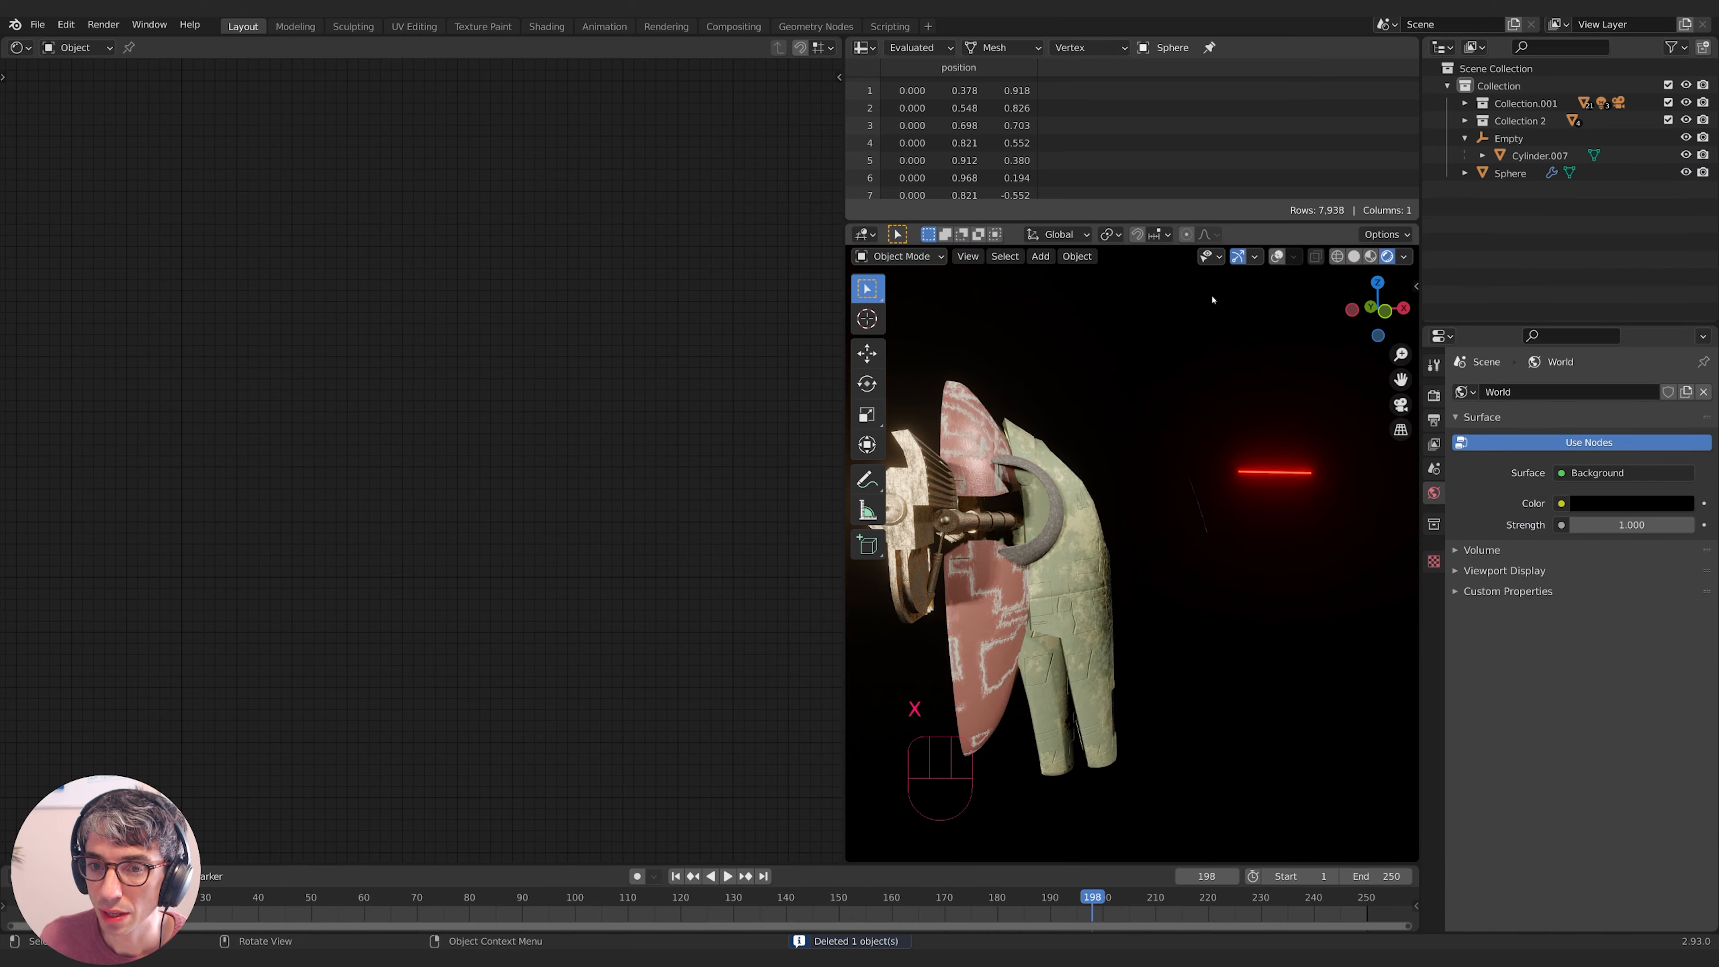
left_click(1509, 138)
middle_click_drag(1320, 449, 1238, 484)
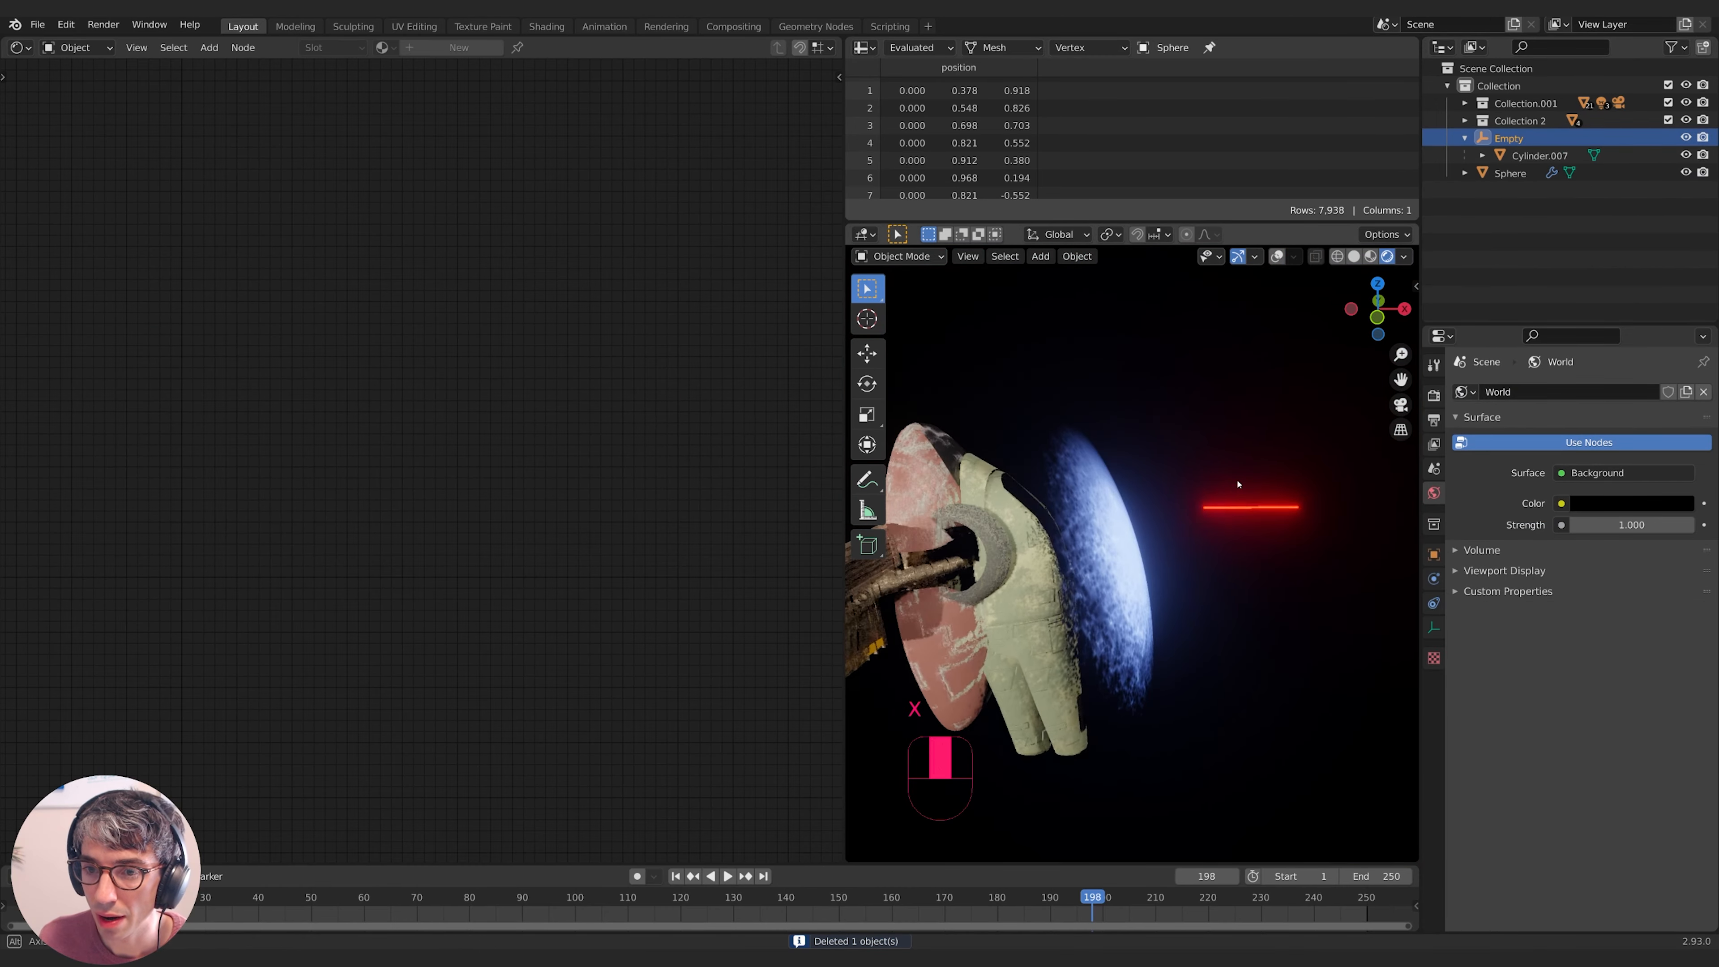
key("g")
key("x")
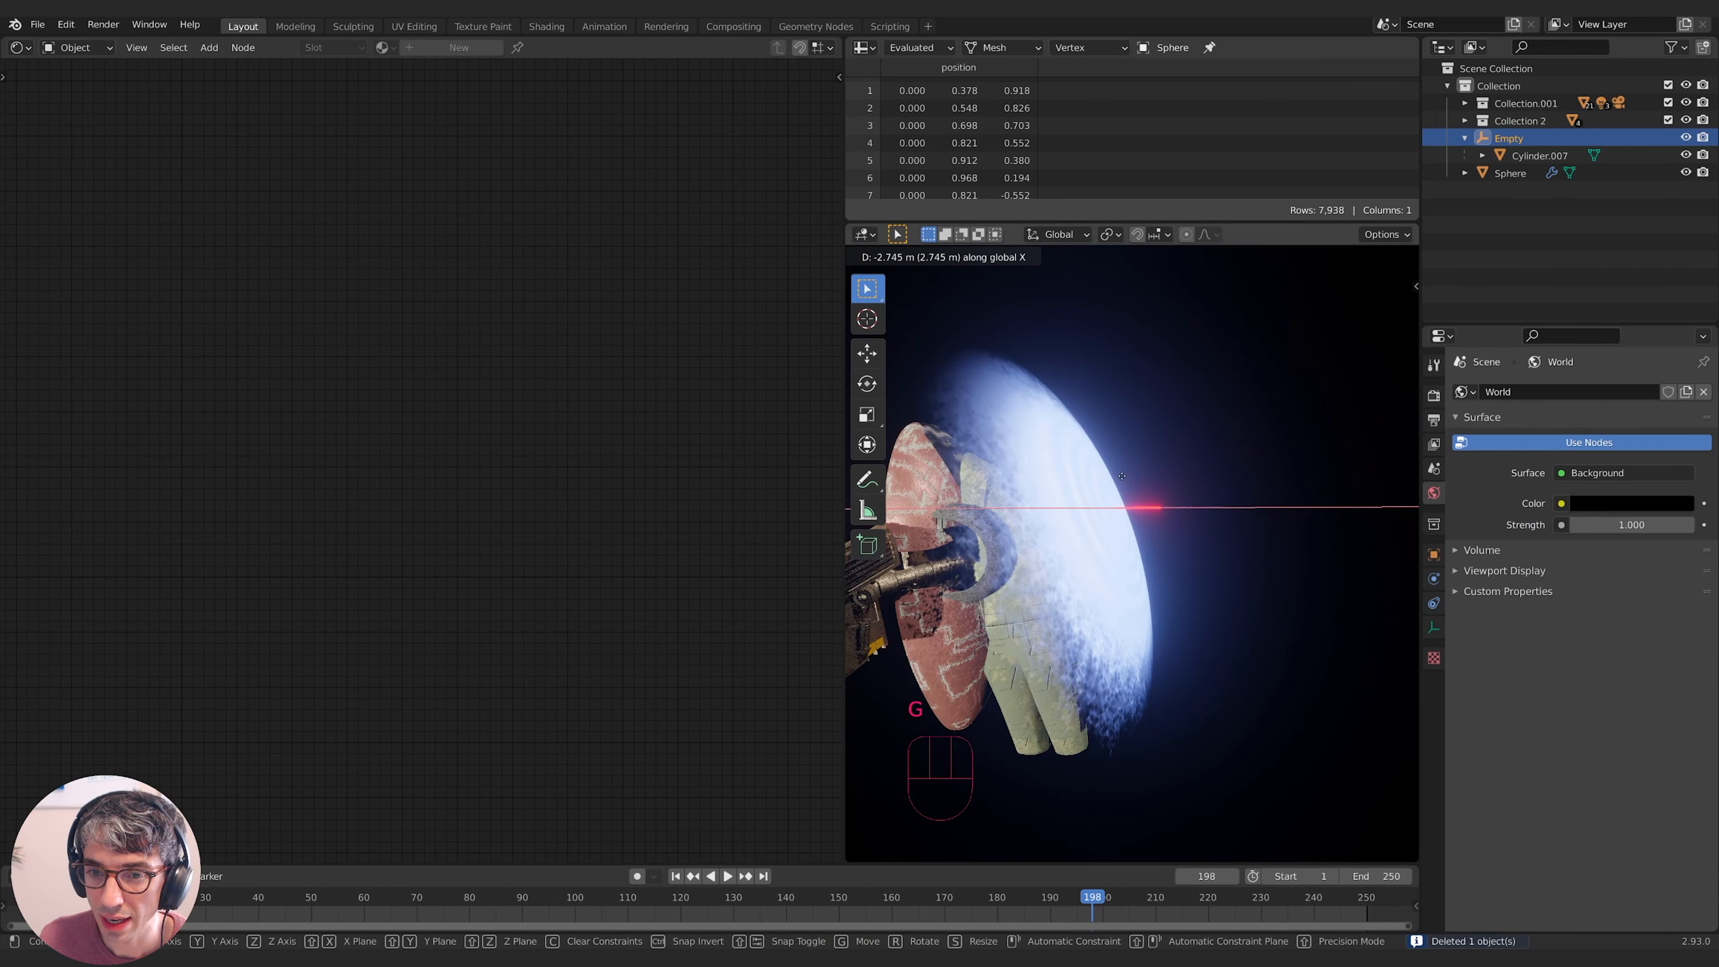
left_click(1236, 478)
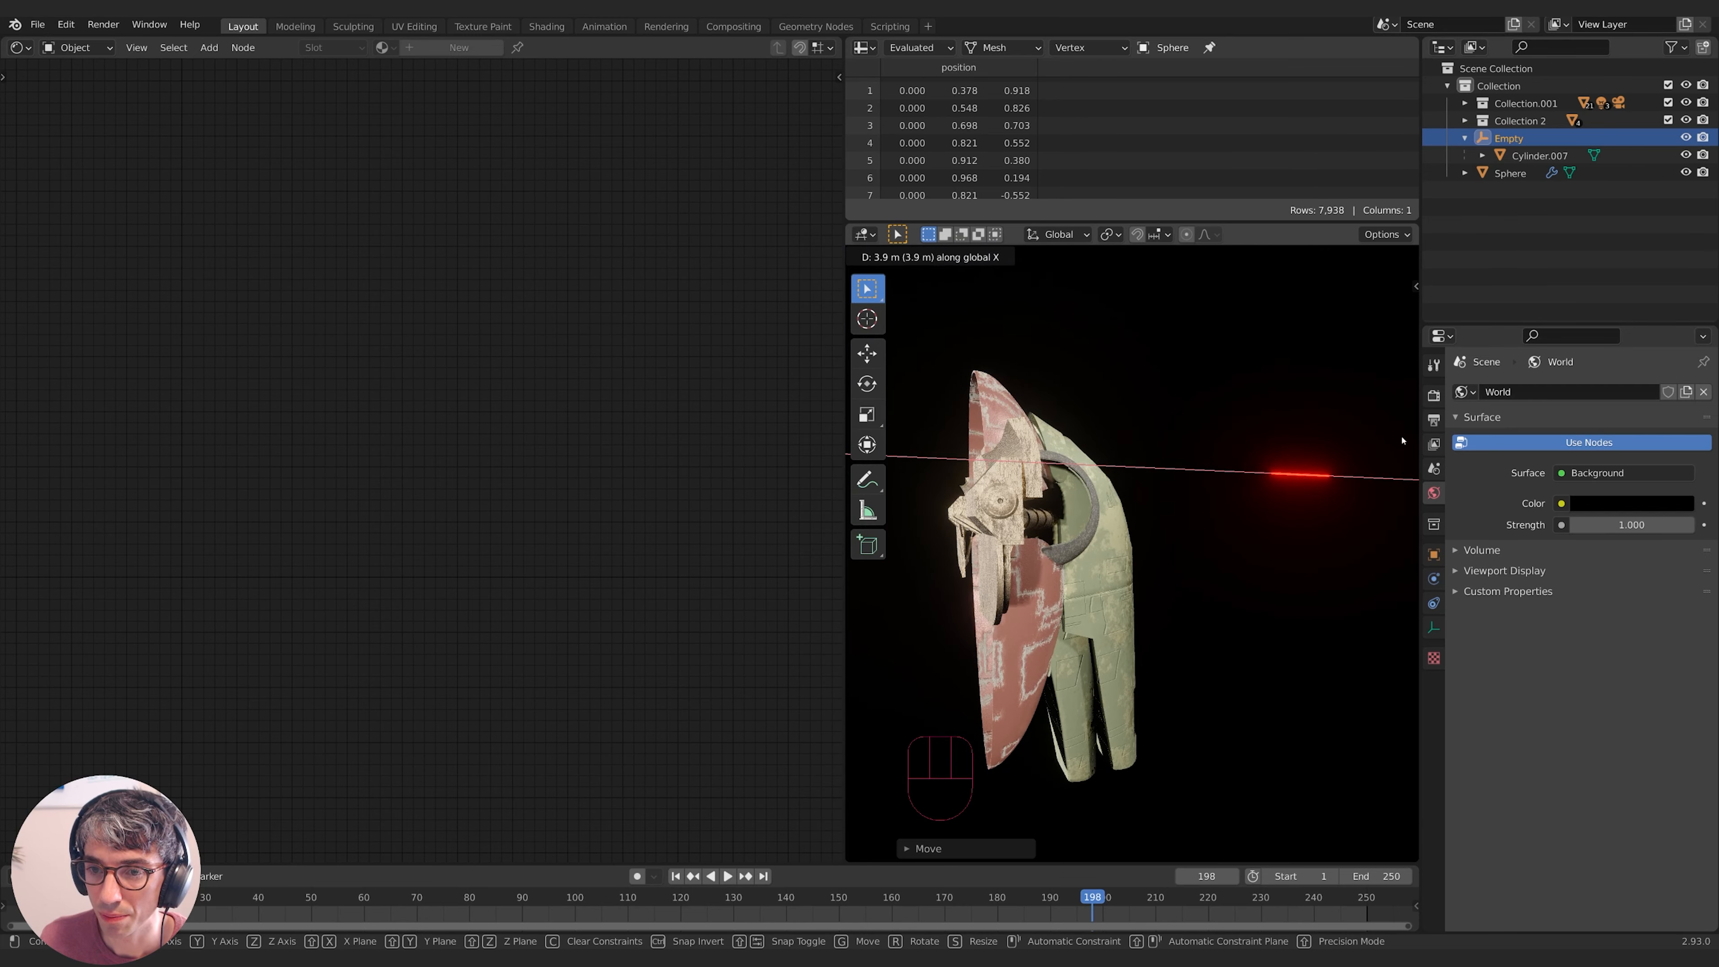
- Slide the Empty along X twice more so the red rod meets the shield
key("g")
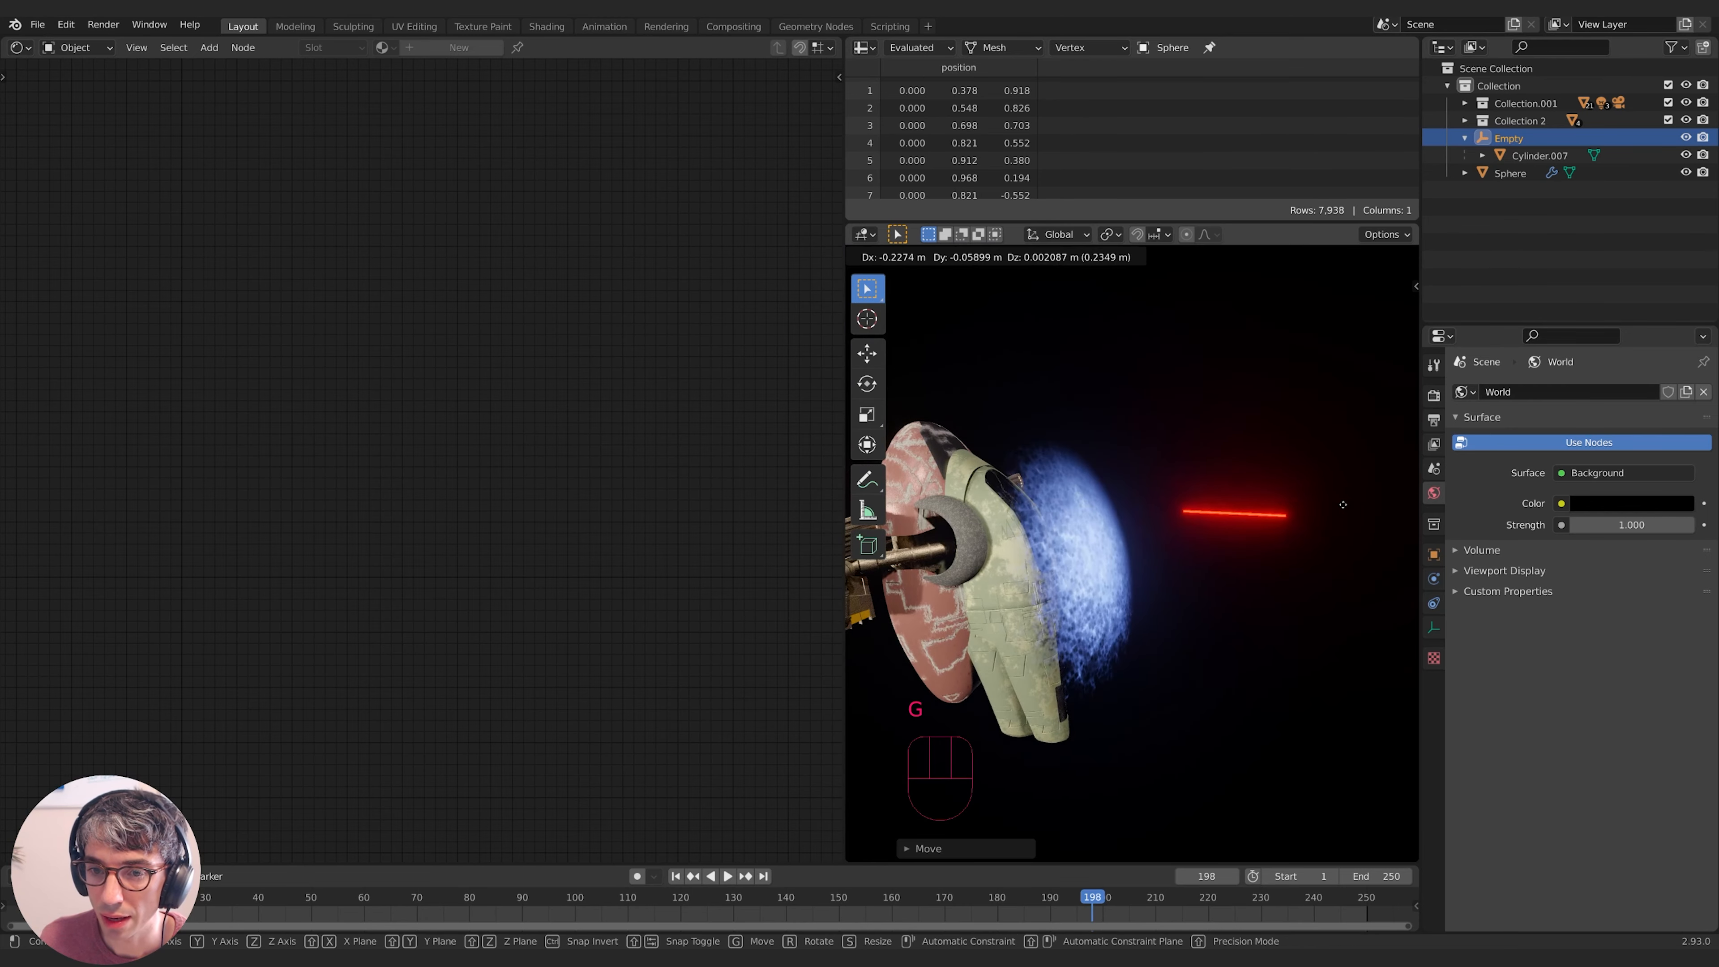
key("x")
left_click(1209, 507)
mouse_move(1209, 507)
middle_mouse_down()
mouse_move(1097, 516)
mouse_move(1265, 525)
mouse_move(1205, 533)
mouse_move(1232, 515)
middle_mouse_up()
key("g")
key("x")
left_click(1195, 536)
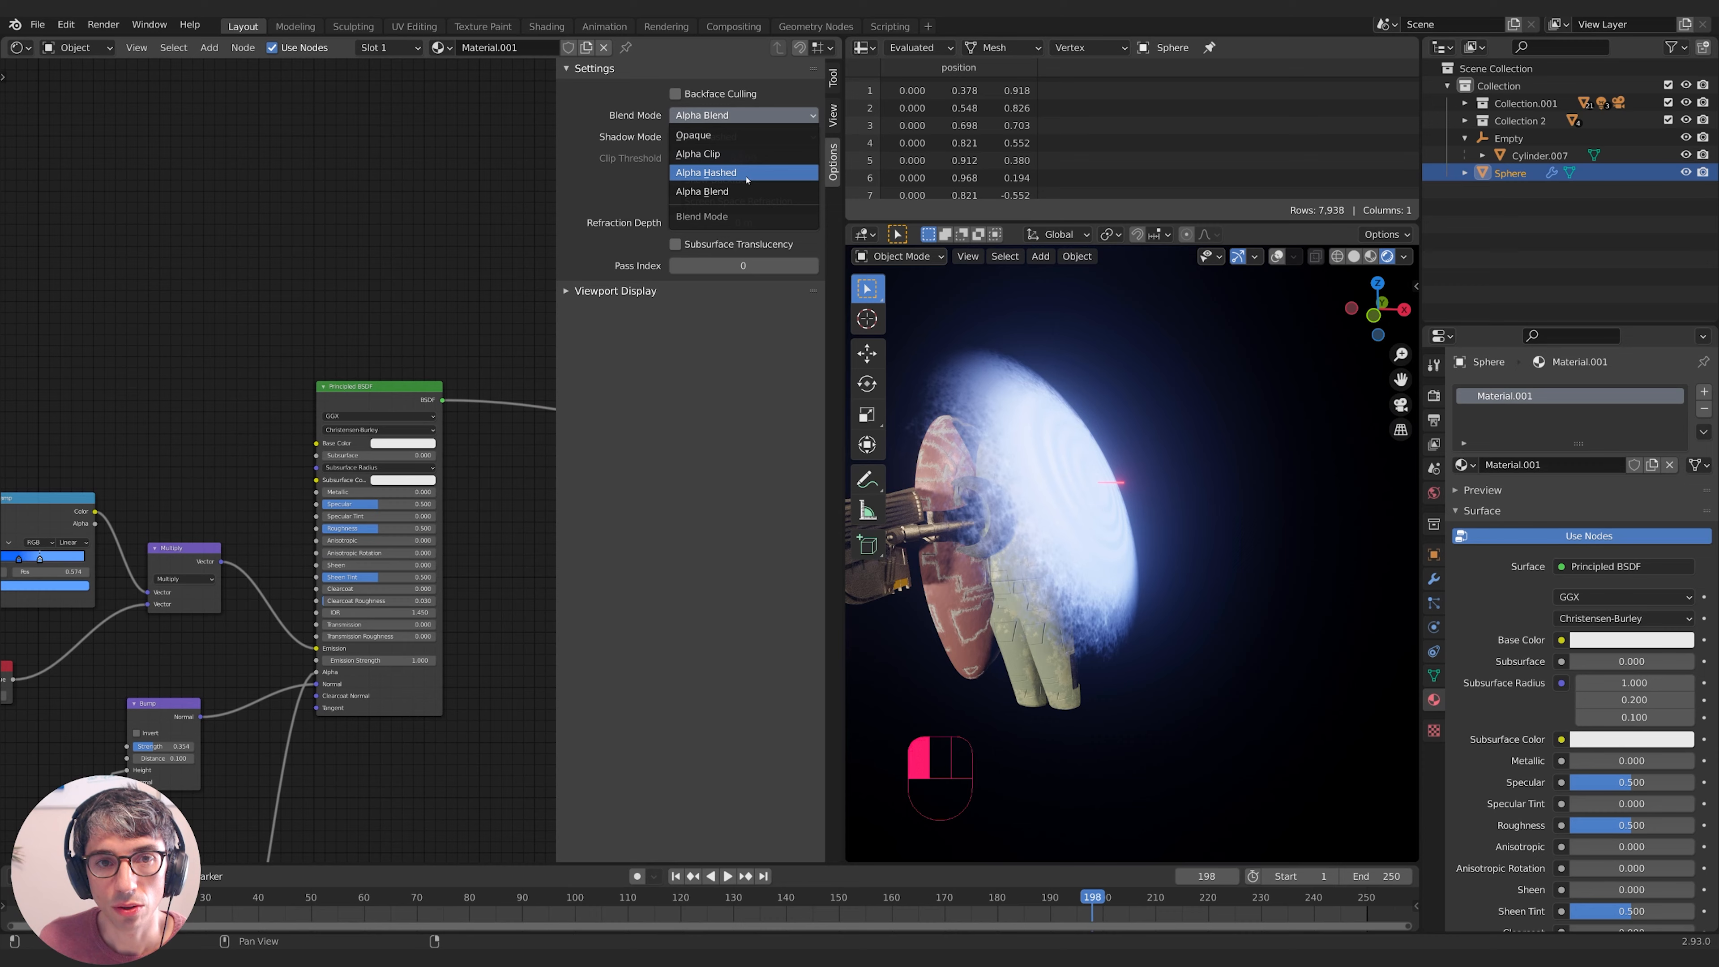
- Set the sphere's Material.001 to Alpha Hashed blending and shadow mode None
left_click(744, 173)
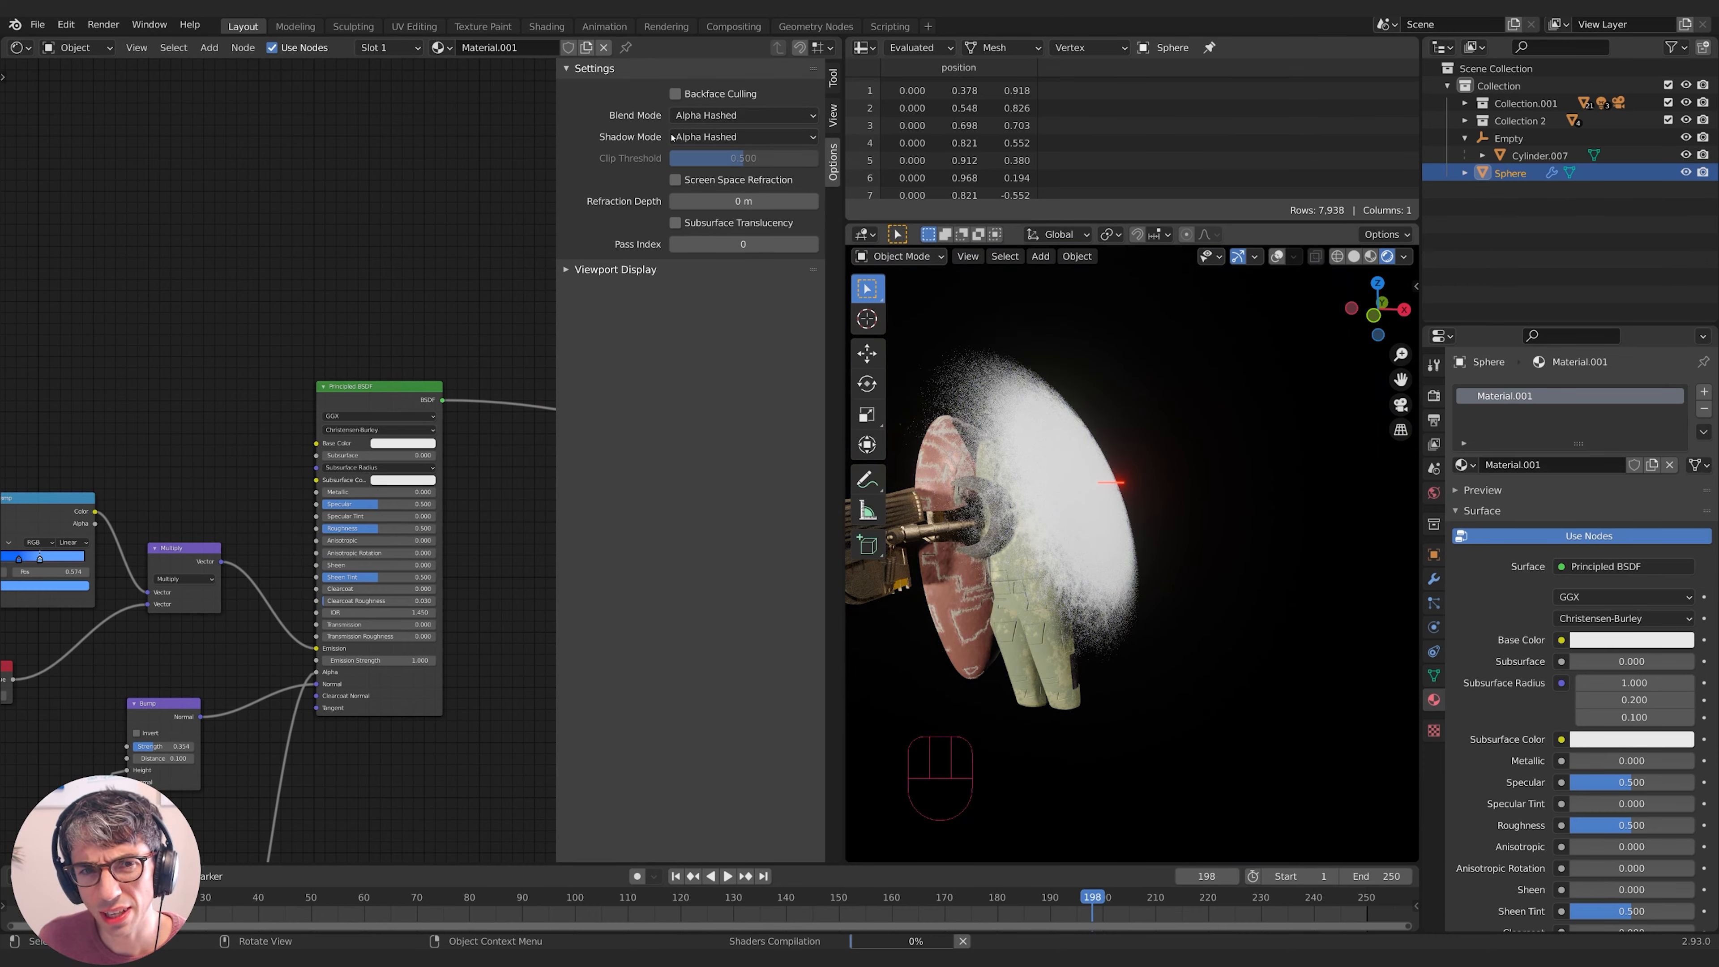
left_click(725, 138)
left_click(724, 160)
middle_click_drag(1211, 525, 1290, 503)
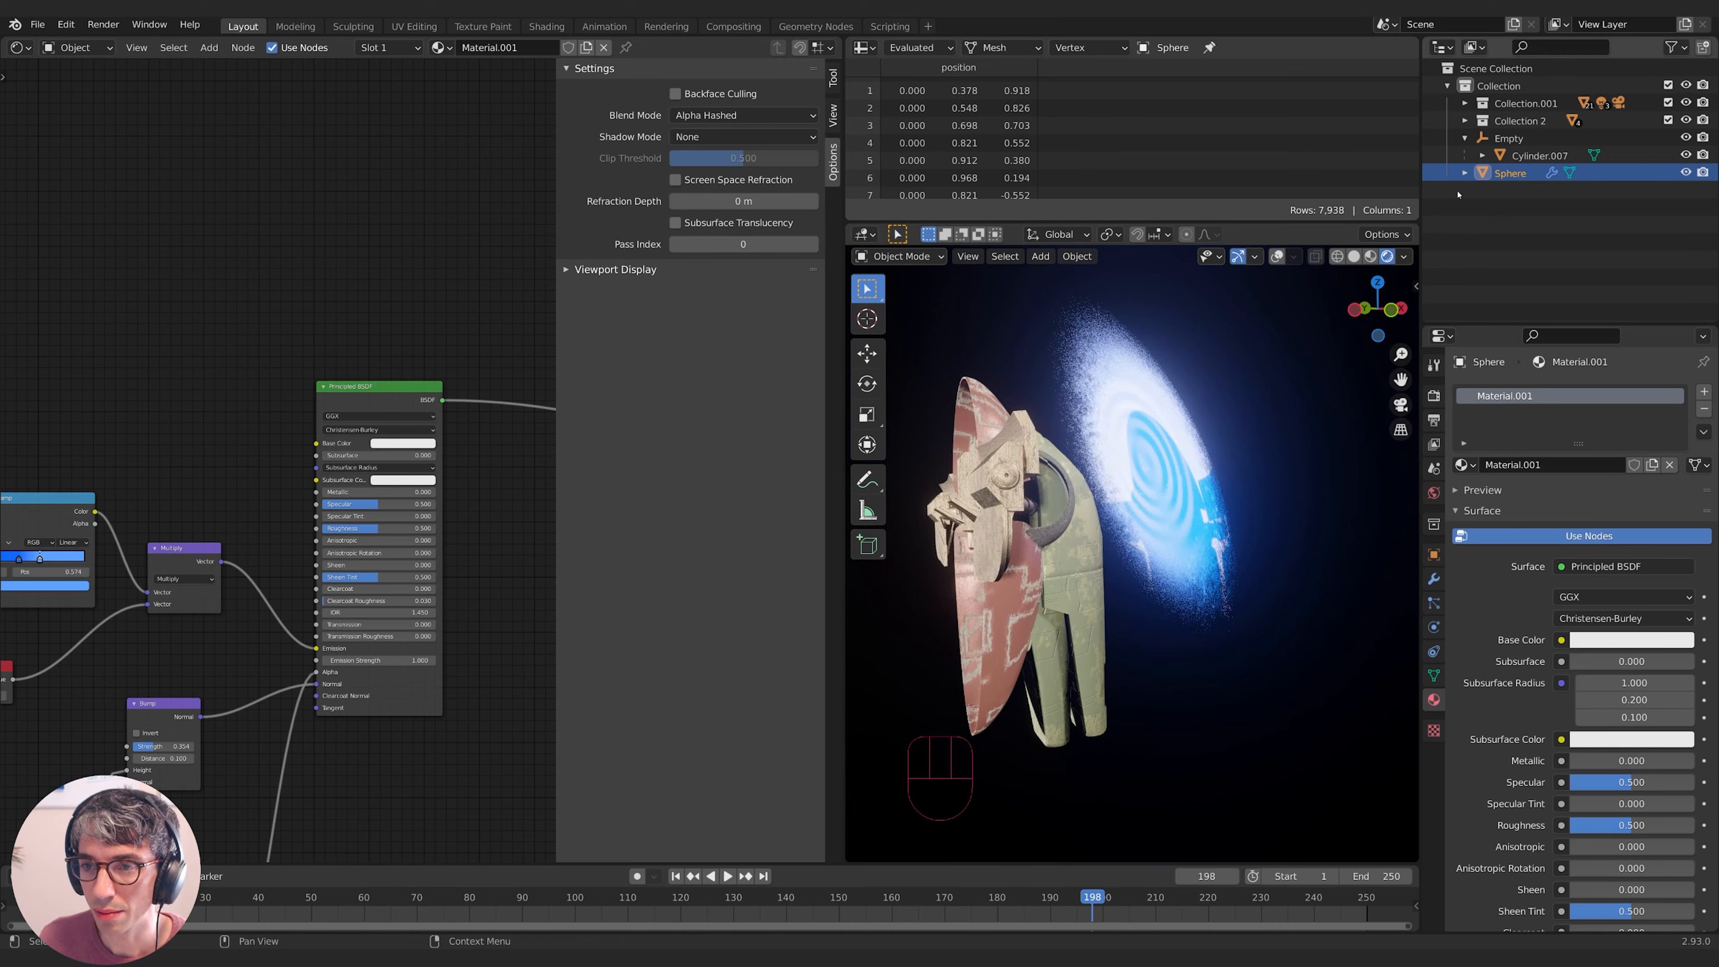
left_click(1516, 158)
left_click(1508, 139)
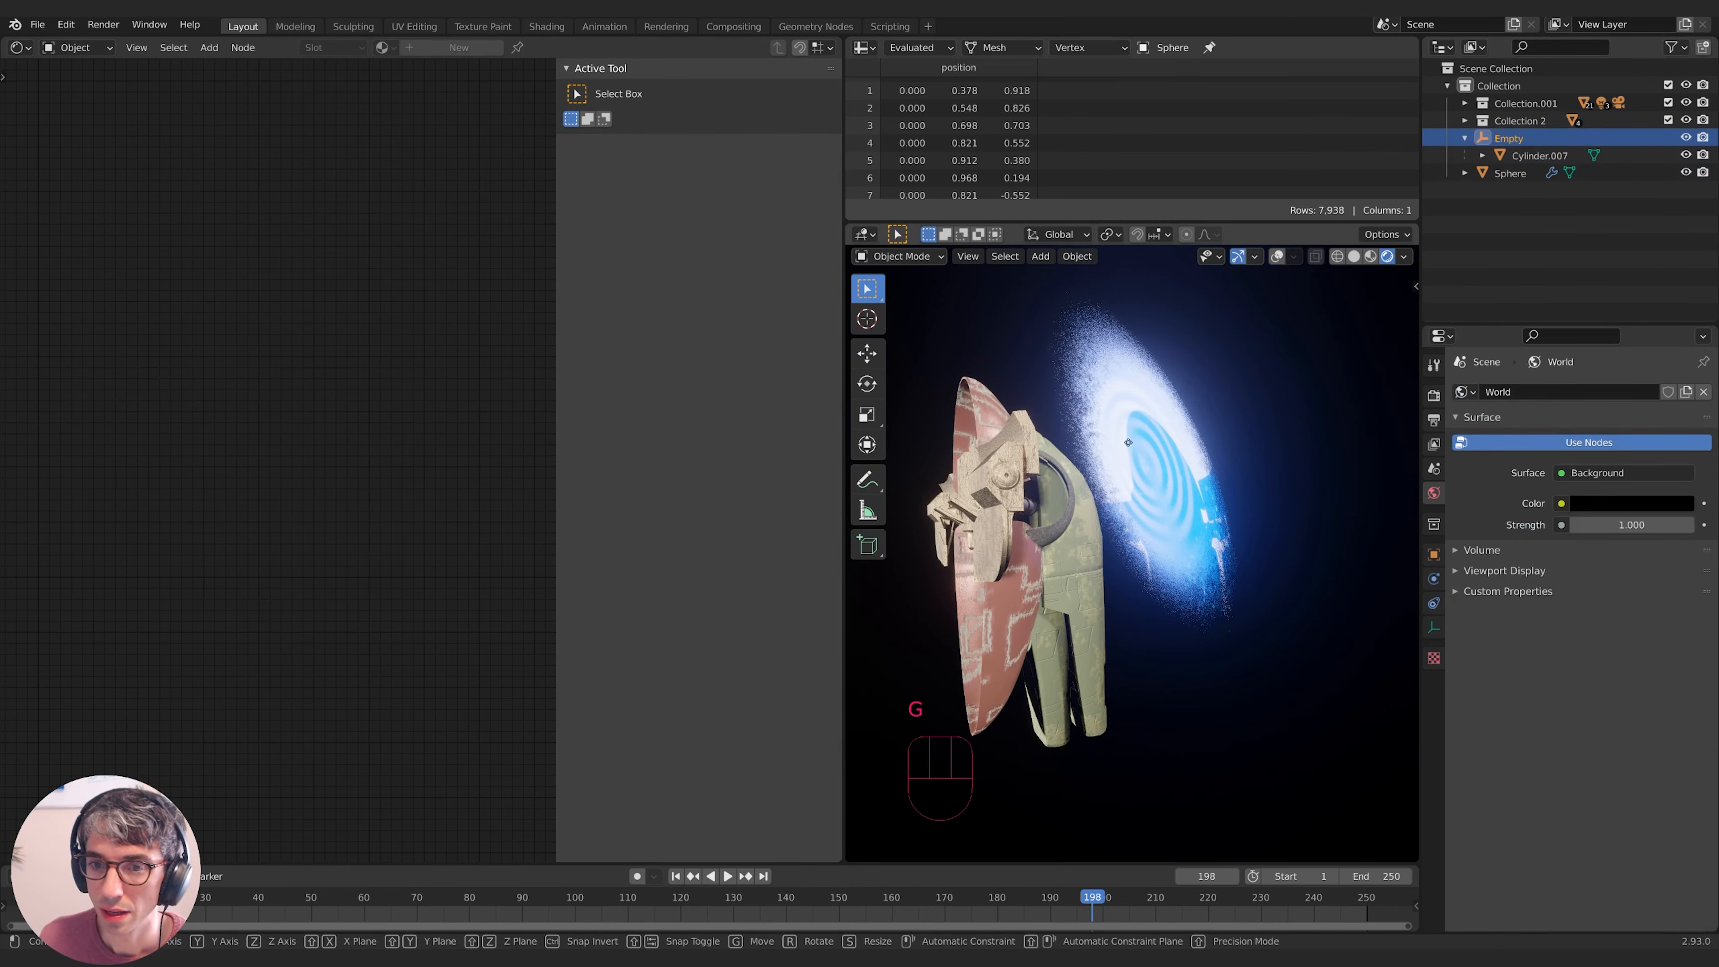
- Slide the laser's Empty about 1 m along X through the shield, then play to frame 227
key("g")
key("x")
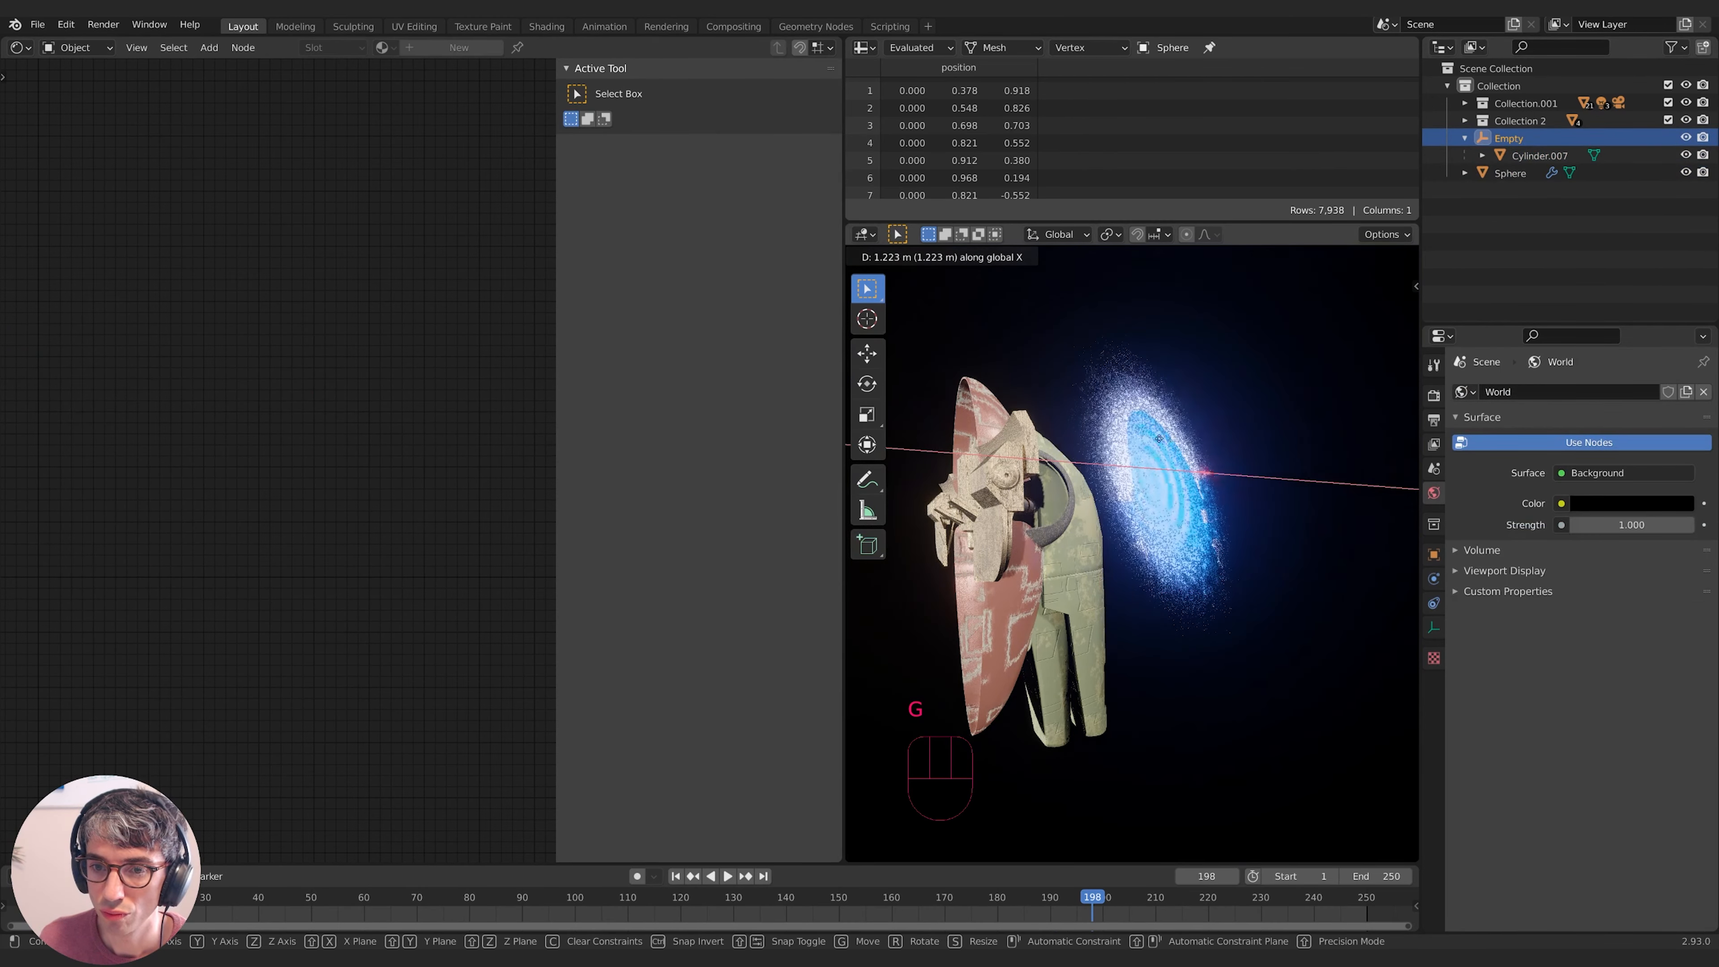
left_click(1048, 476)
key("space")
key("space")
key("space")
key("space")
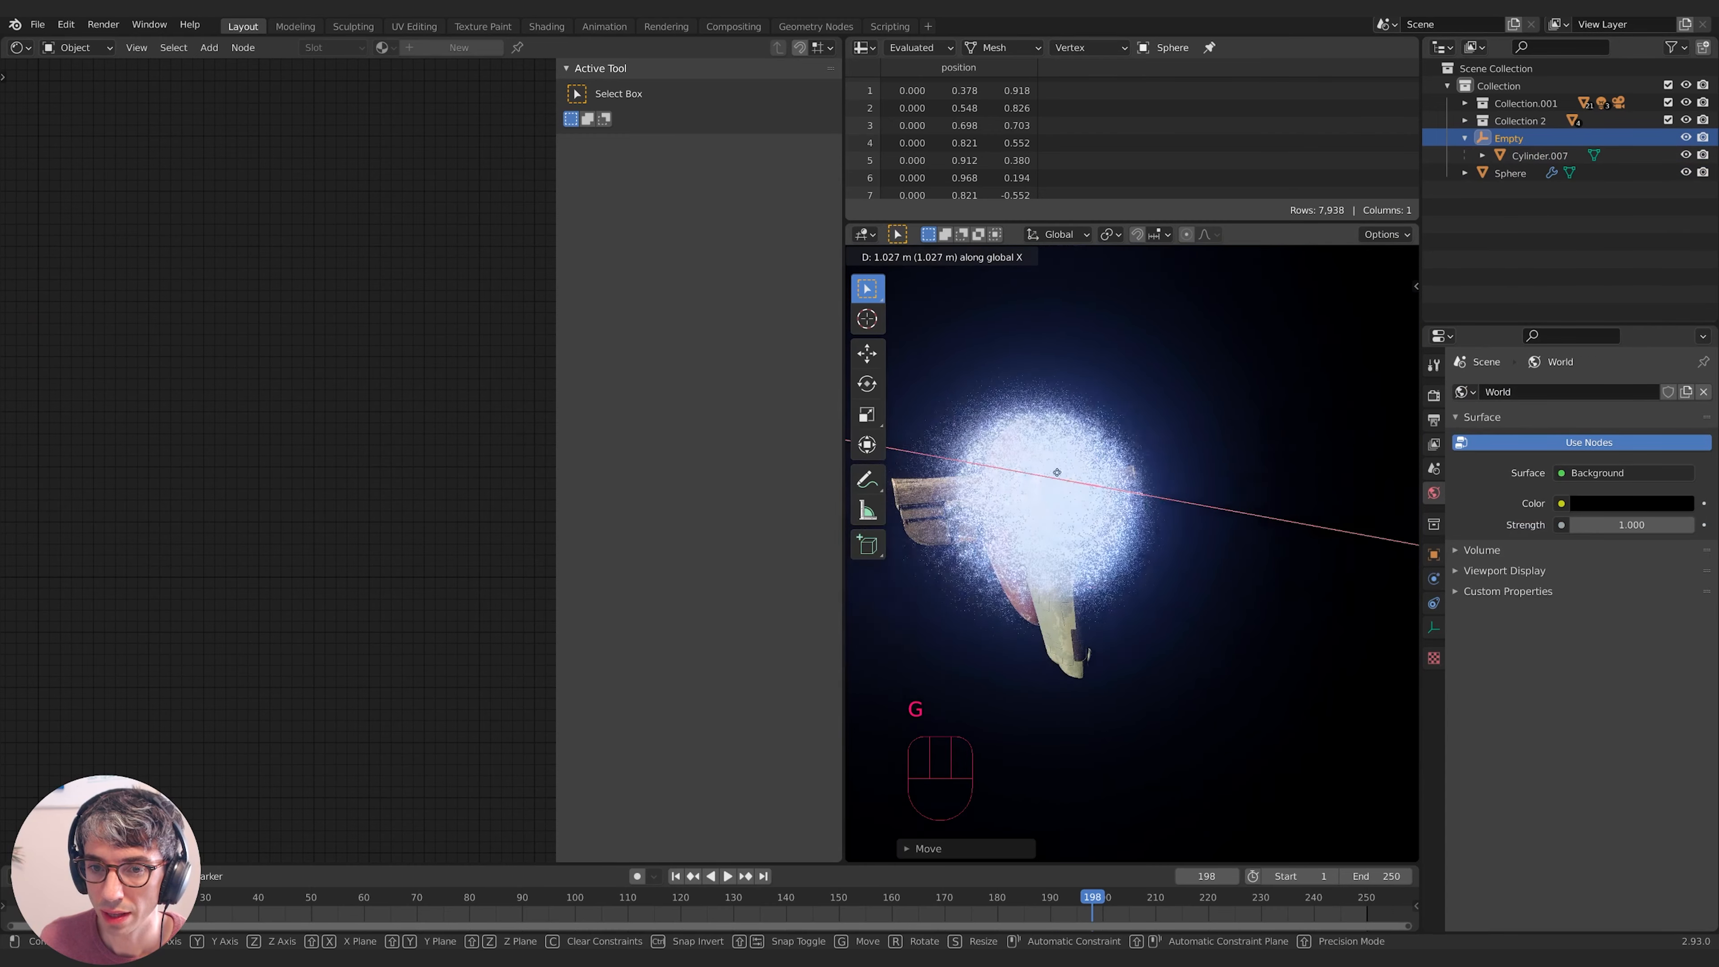